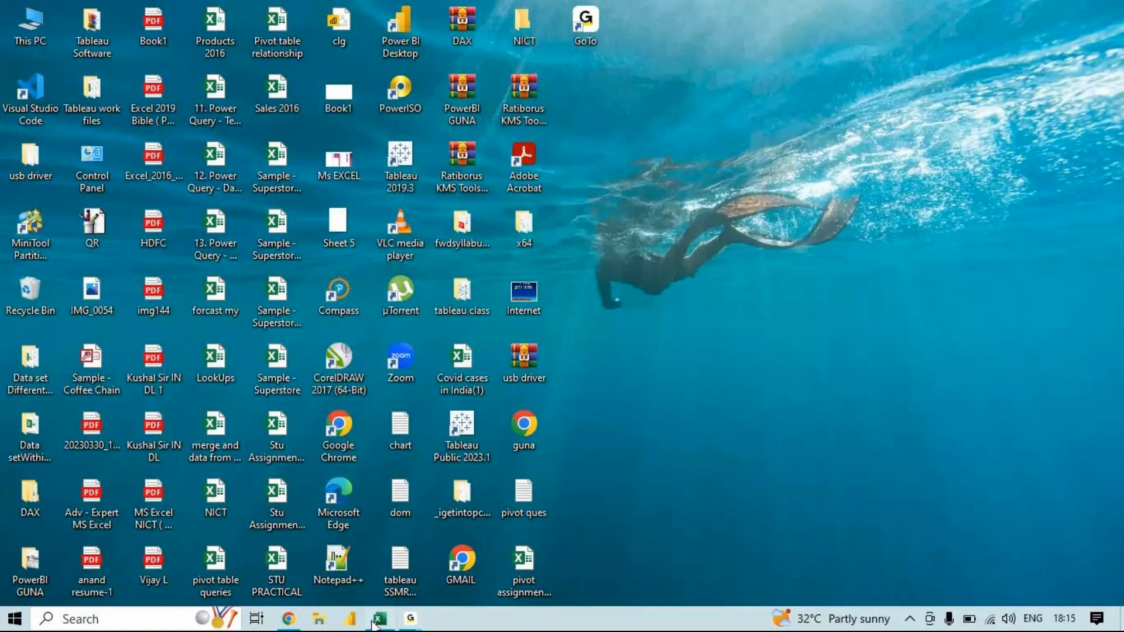
- Launch Excel and create a blank workbook
click(378, 619)
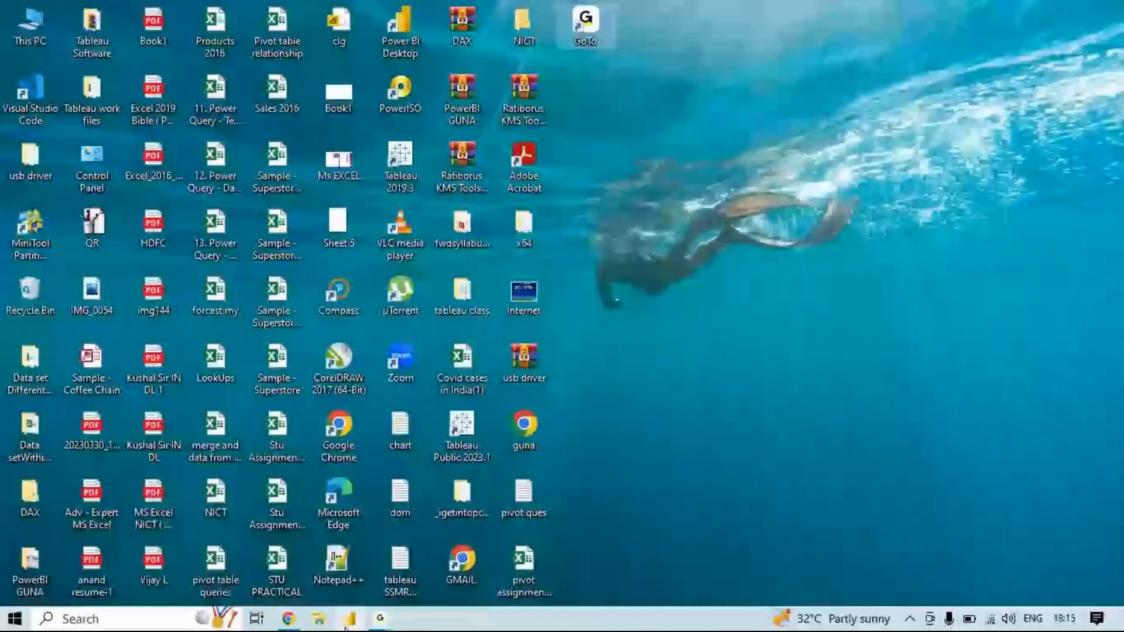
click(706, 375)
key(super+r)
text(exce)
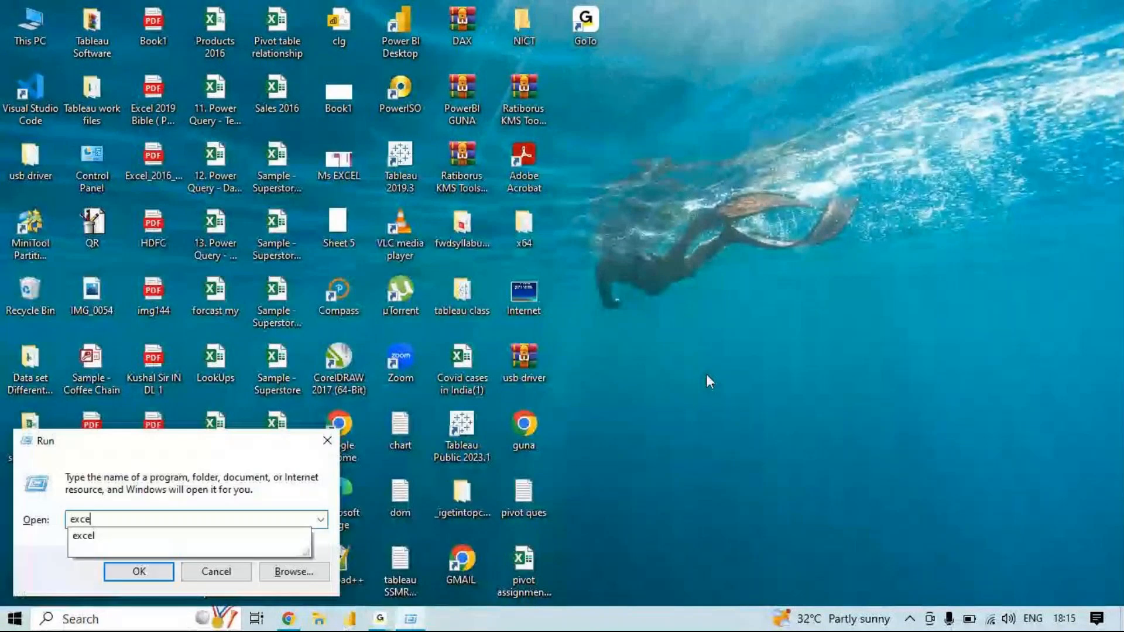
text(l)
key(Return)
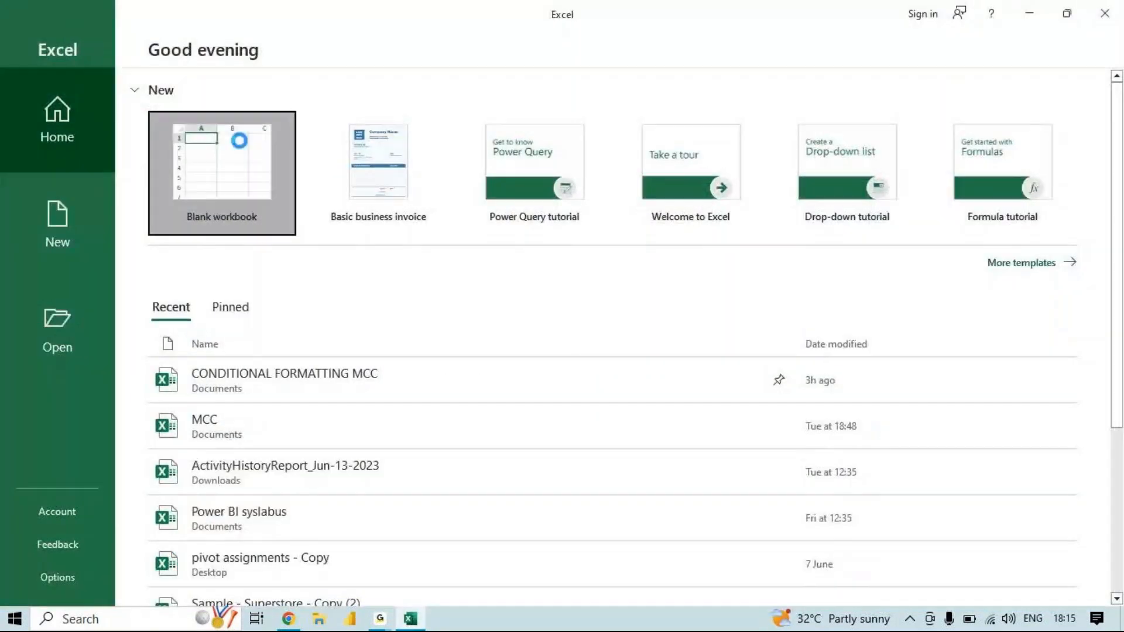
click(239, 140)
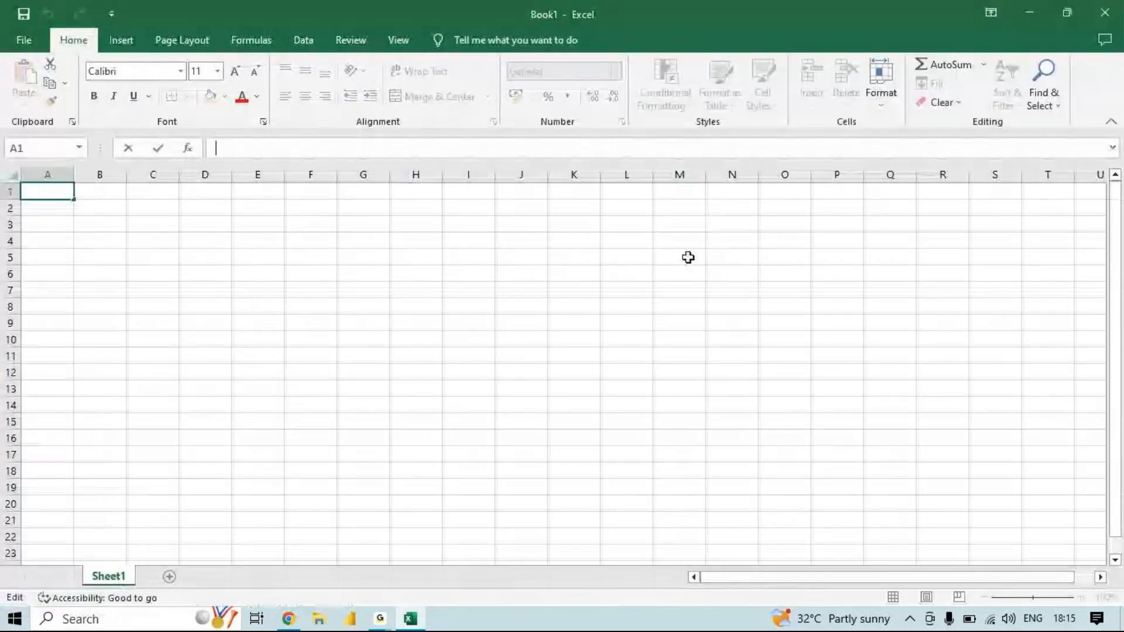
click(688, 258)
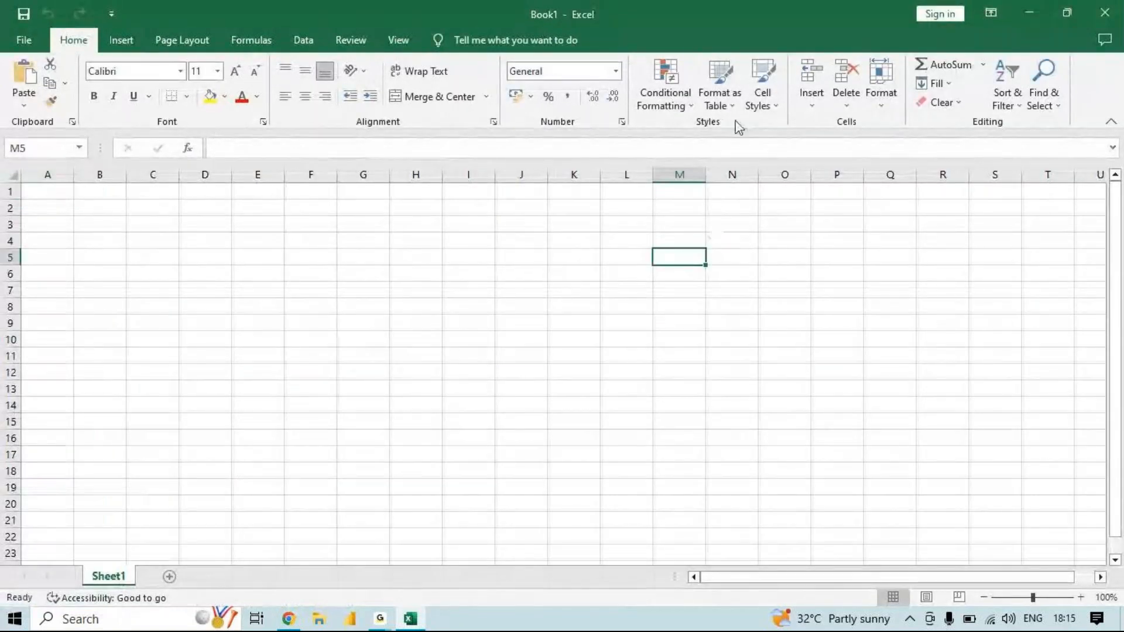
- Open Notepad and write "Format as table" as the first line of a topic list
key(super+r)
text(notepad)
key(Return)
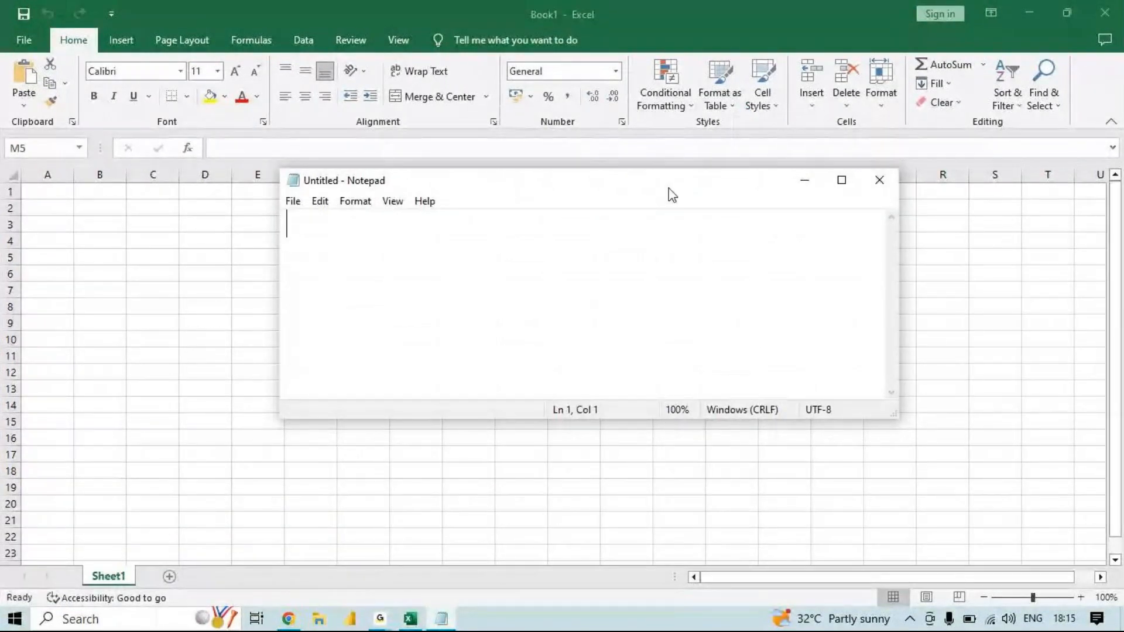
text(Format a)
key(BackSpace)
text(as )
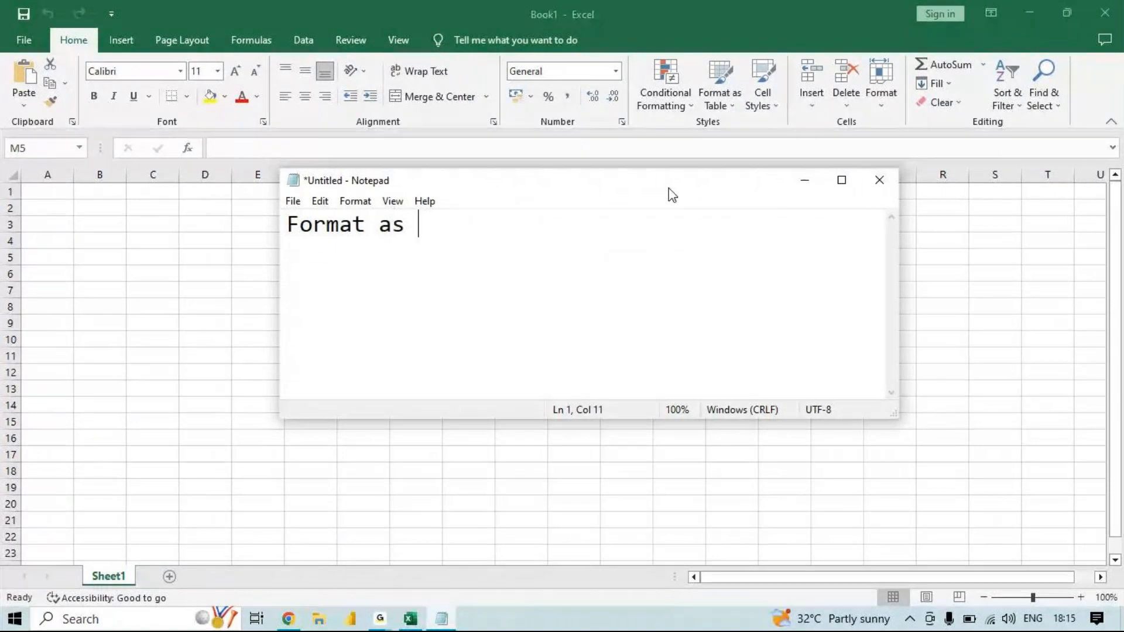
text(table)
key(Return)
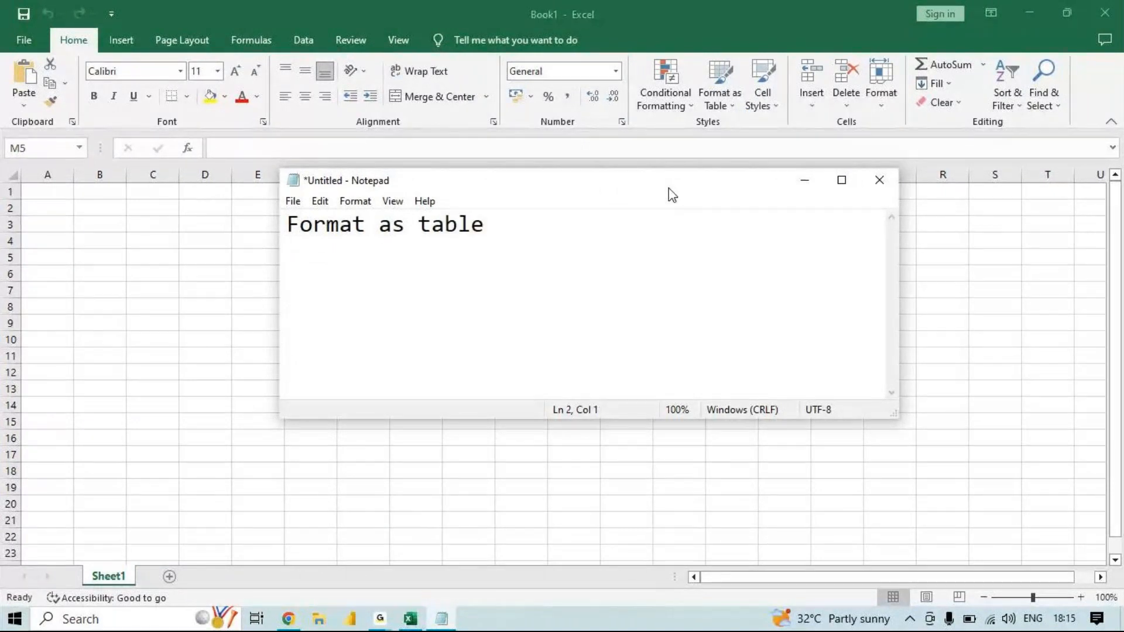
- Add the topics "cell styles", "insert", "delete" and "format" on separate lines of the list
text(cel)
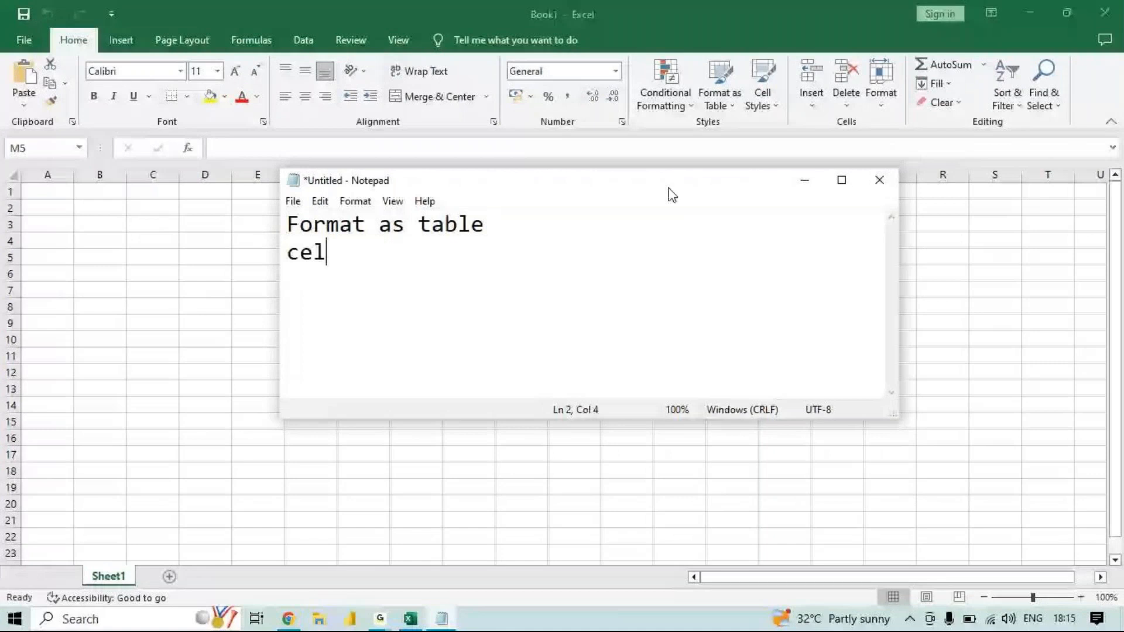
text(l styles)
key(Return)
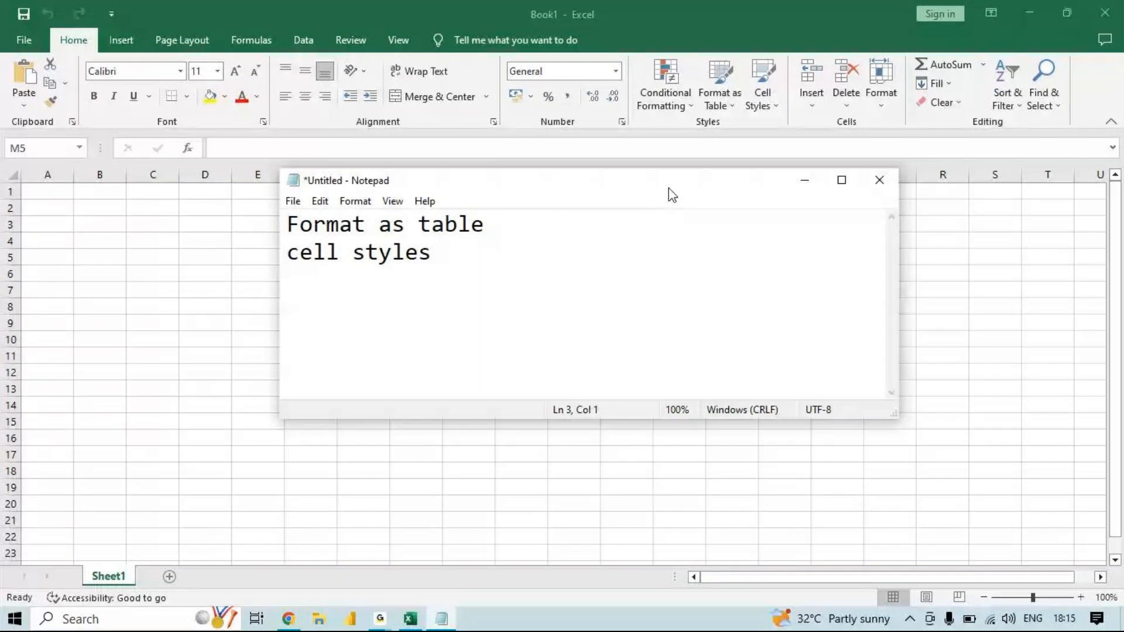
text(insert)
key(Return)
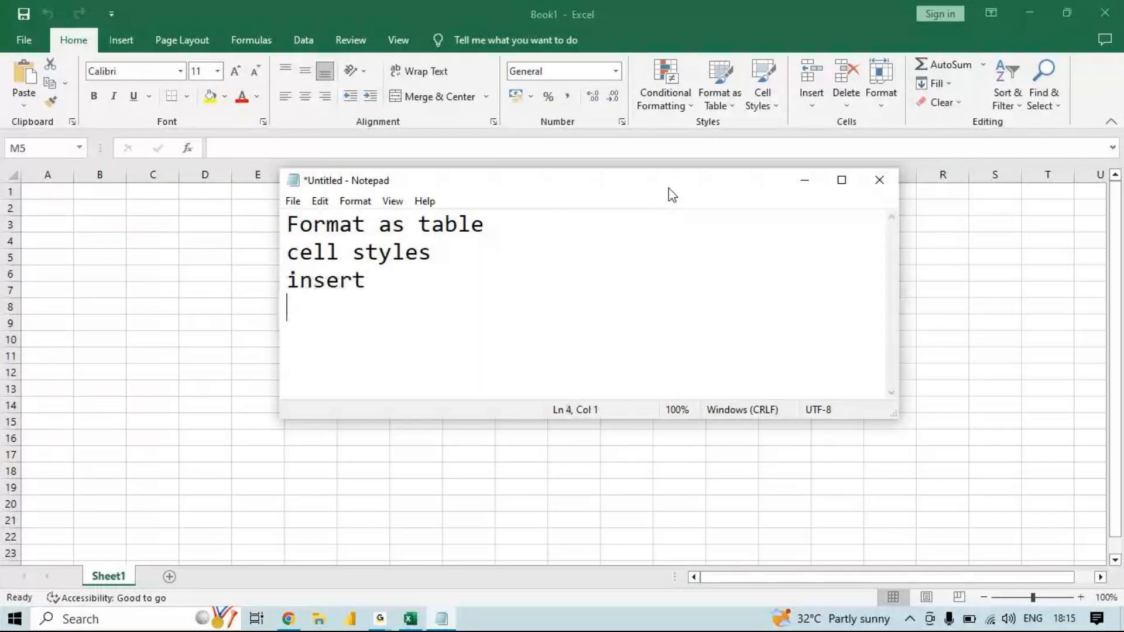
text(delete)
key(Return)
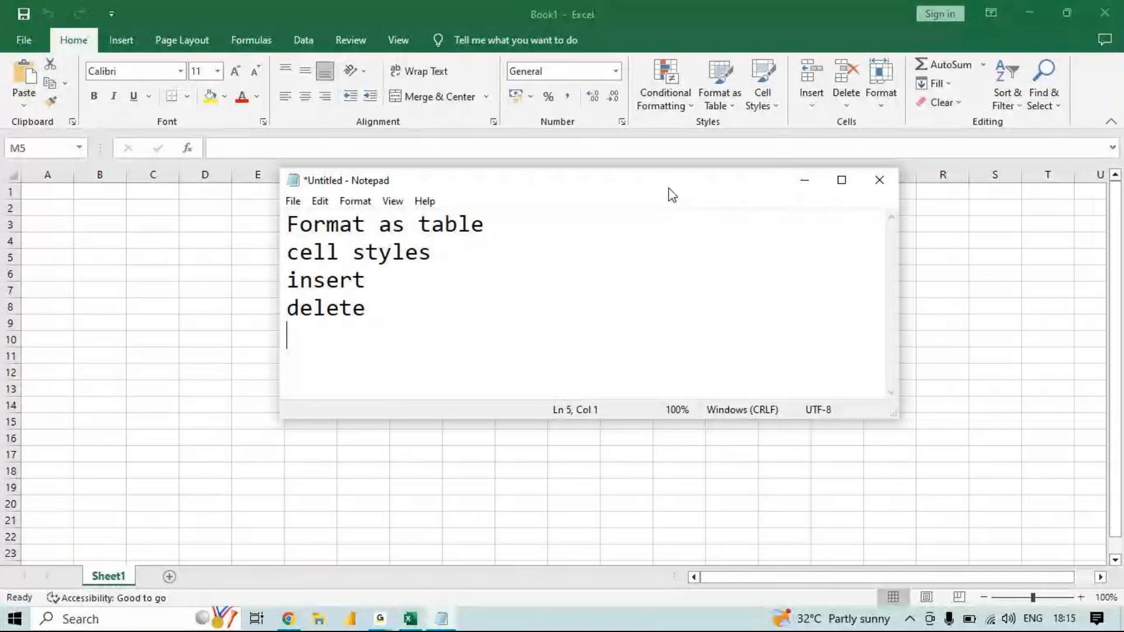
text(format)
key(Return)
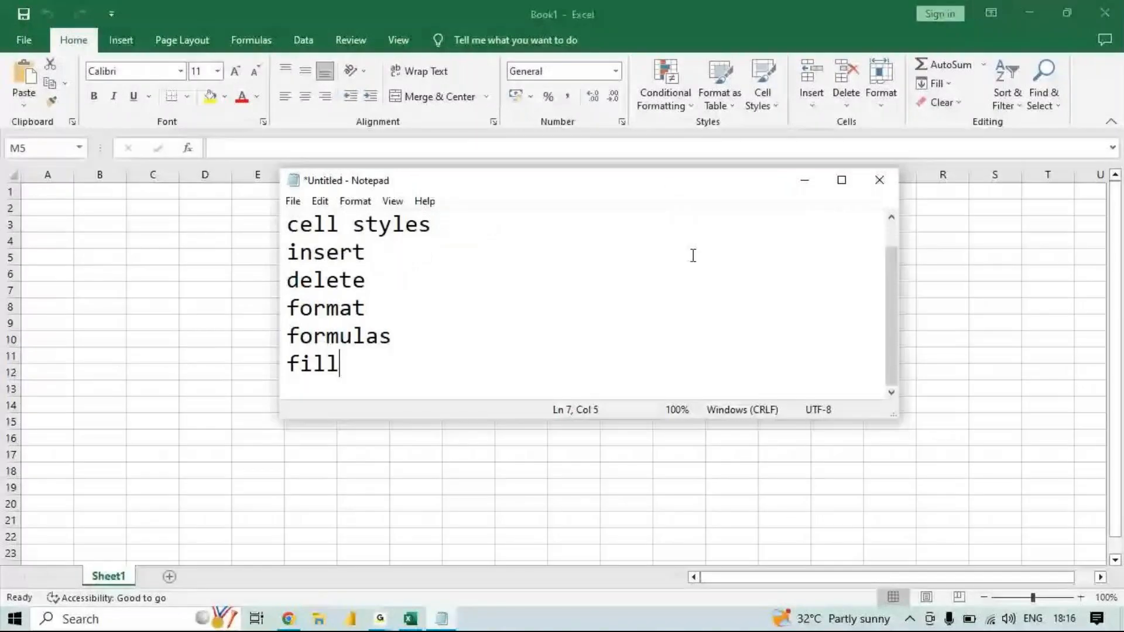
- Complete the topic list with the lines "formulas", "fill / series", "clear", "sort" and "find /replace"
text(/ series)
key(Return)
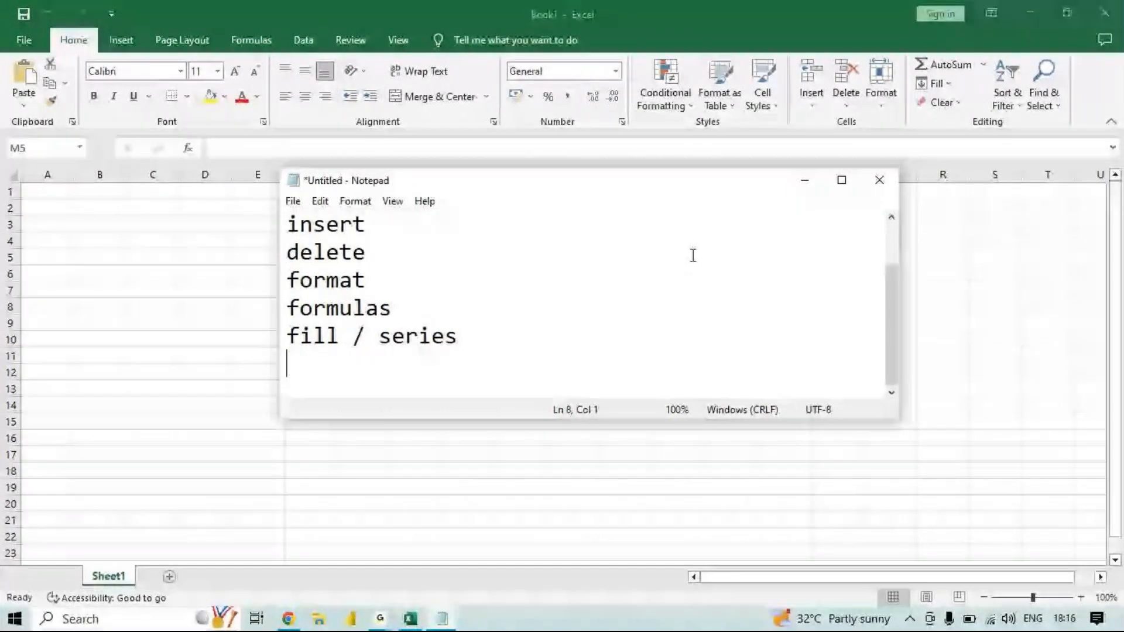
text(clear)
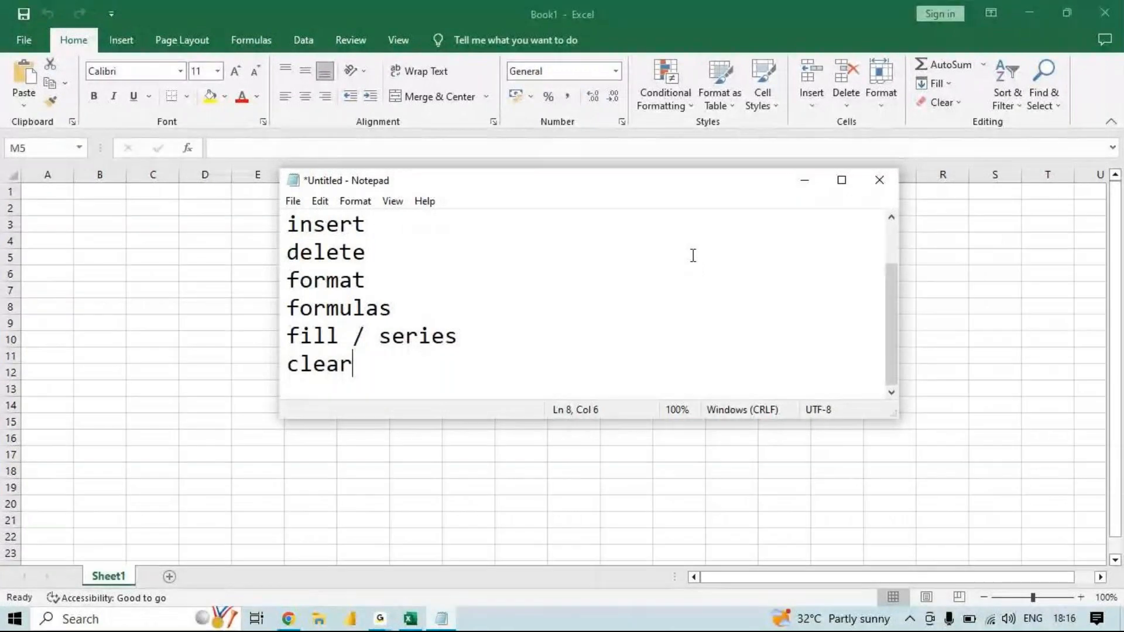
key(Return)
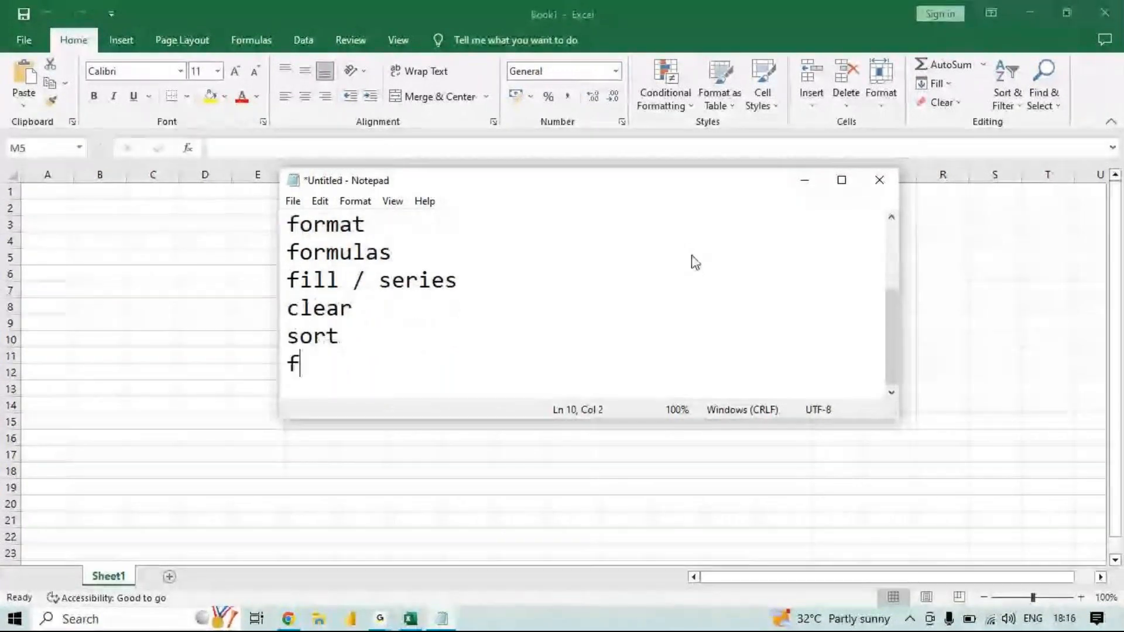
text(ind )
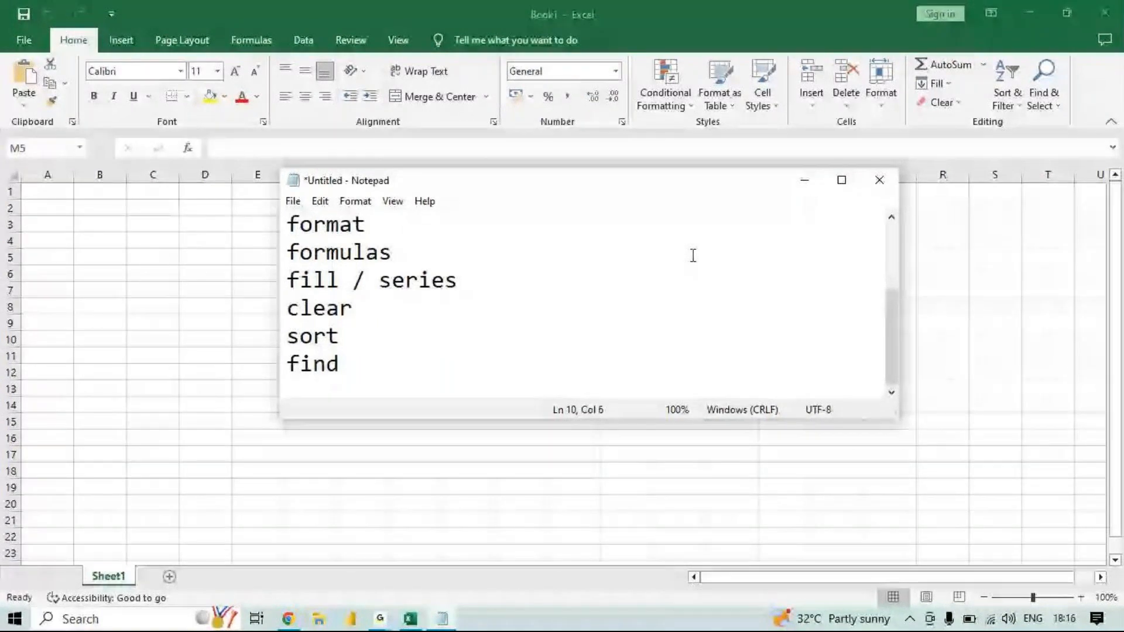
text(/replac)
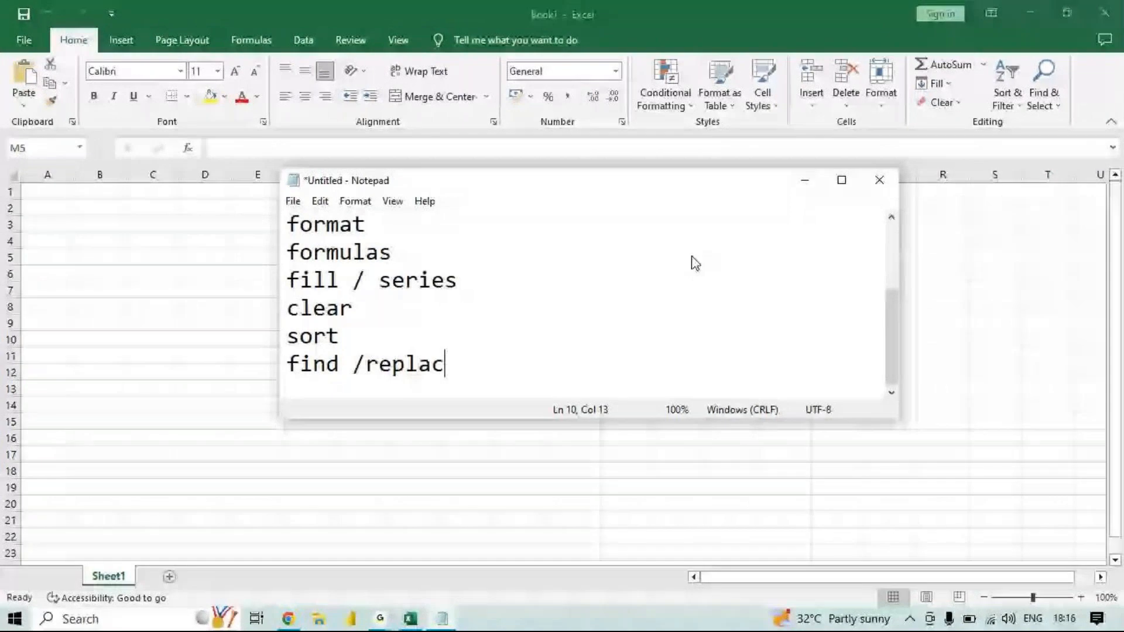
text(e)
key(Return)
- Maximise the Notepad window and review the whole topic list
click(841, 180)
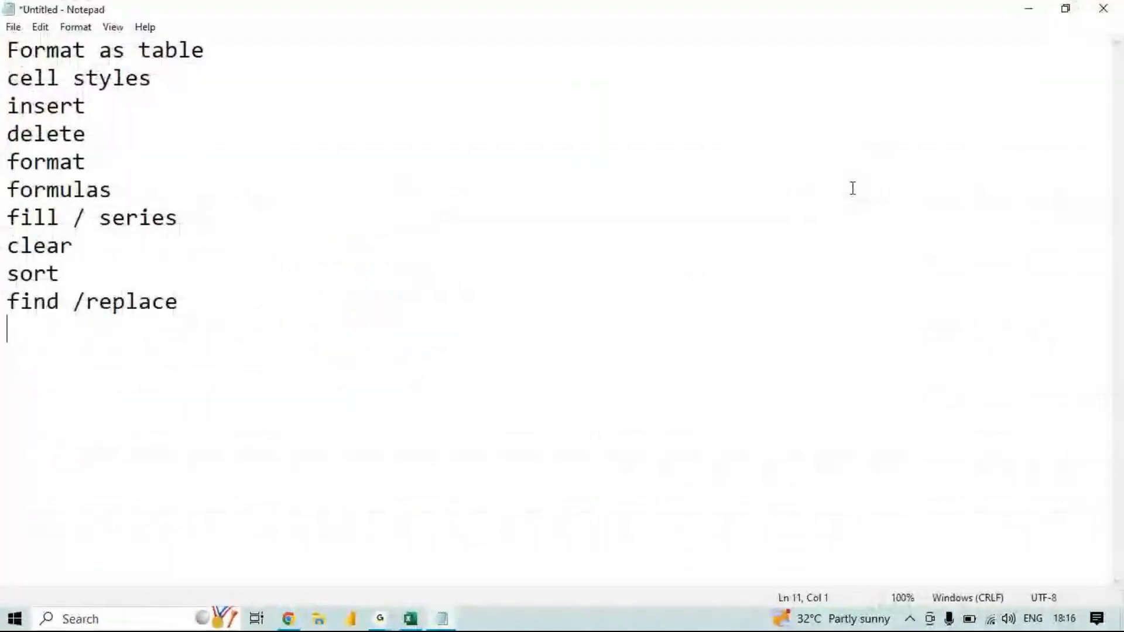
drag(231, 314, 3, 29)
click(179, 141)
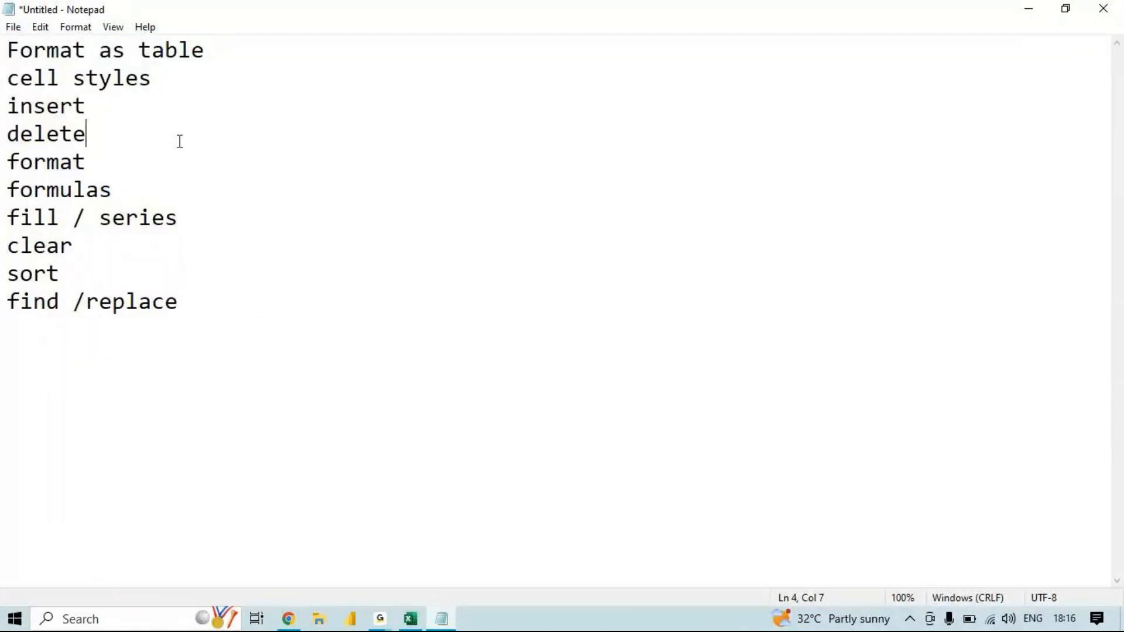
- Switch back to Excel, open the recent workbook CONDITIONAL FORMATTING MCC and copy the marks data A1:F13 from its ICON SETS sheet
click(1043, 10)
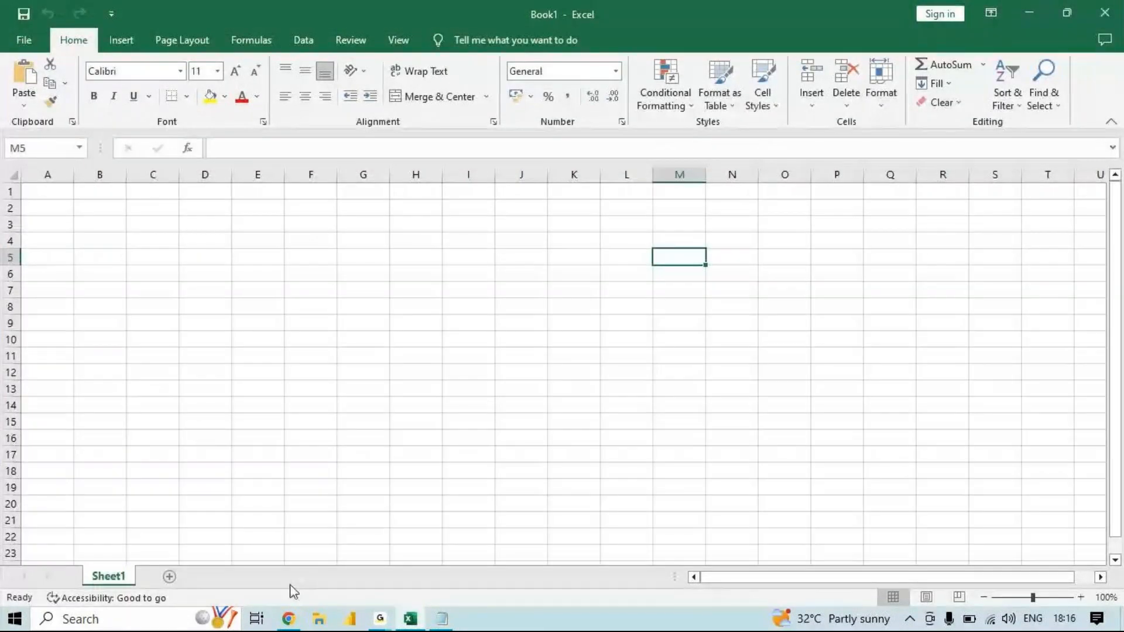
click(26, 39)
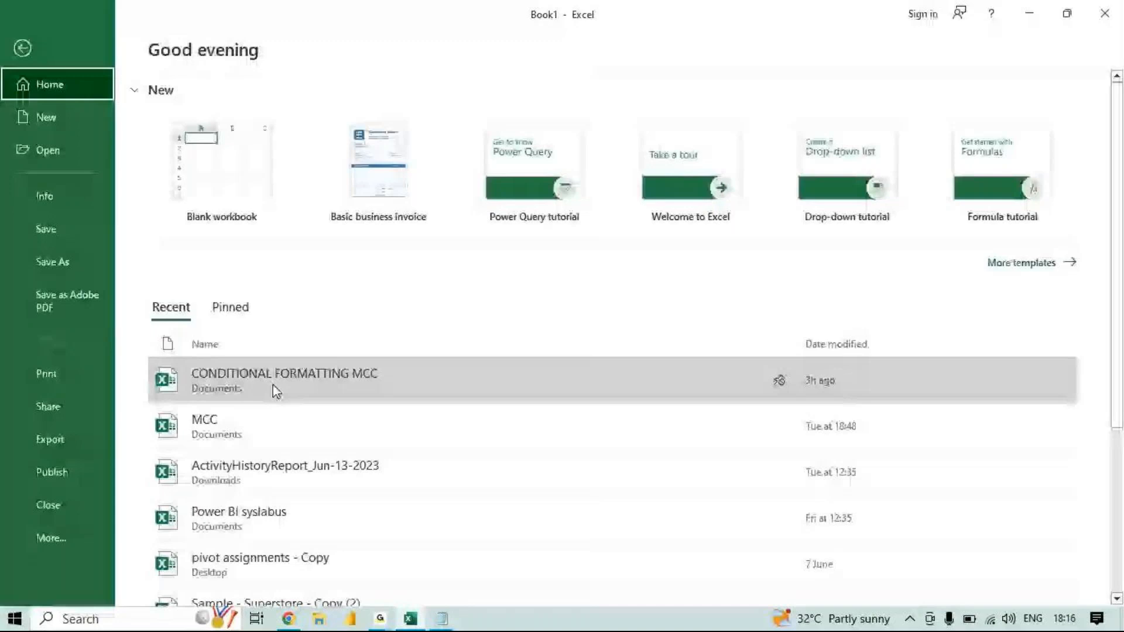
click(276, 391)
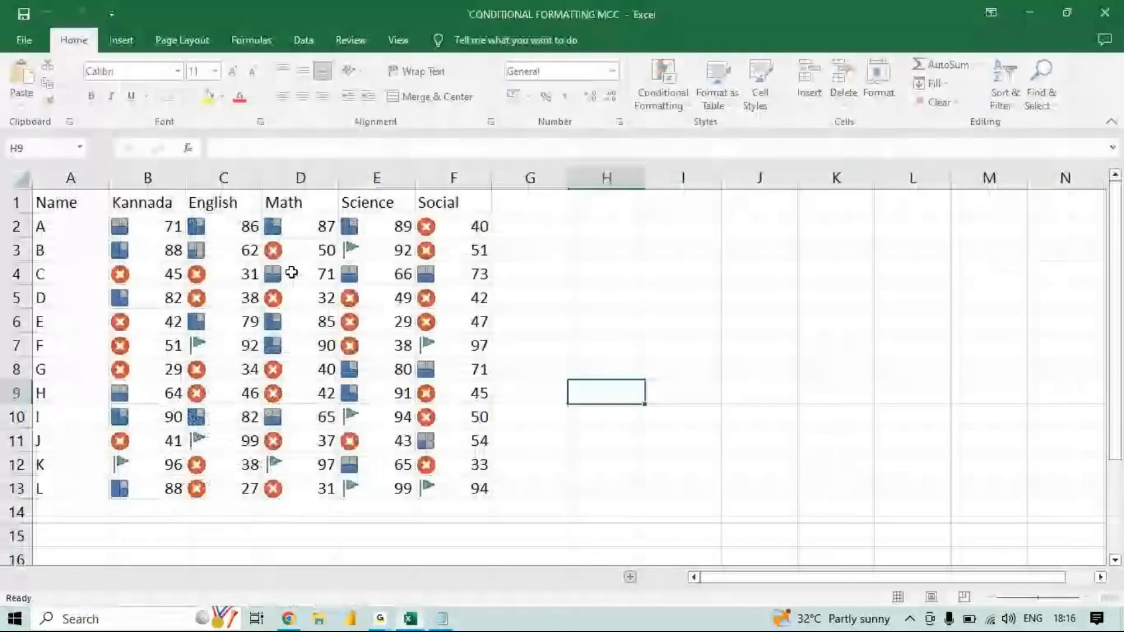
click(107, 200)
key(ctrl+a)
key(ctrl+c)
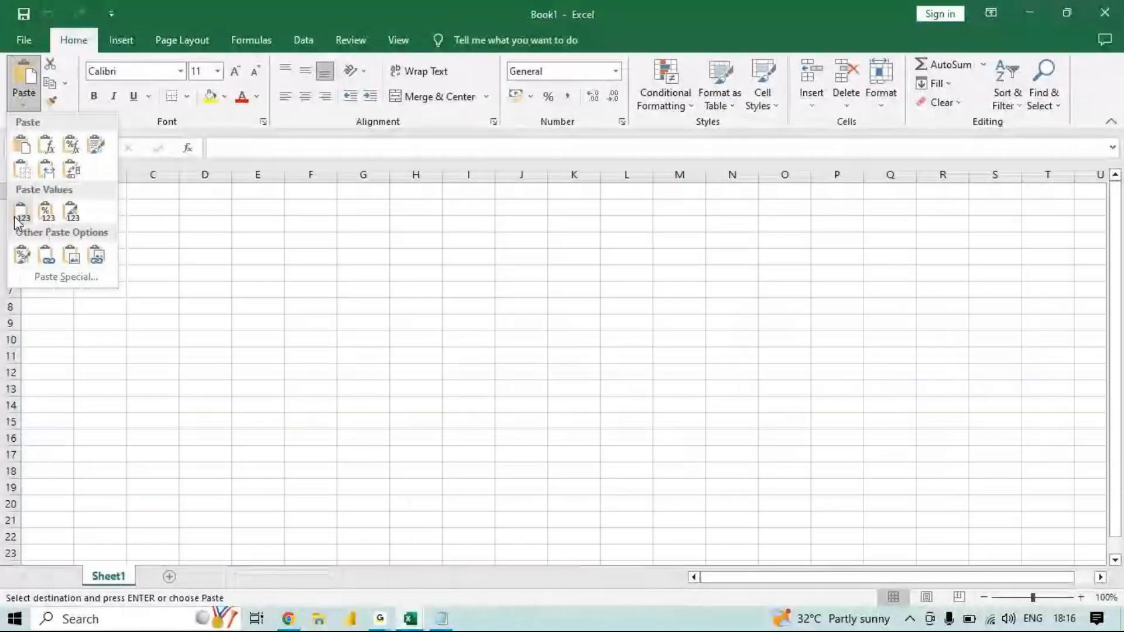
- Paste the copied marks data into Sheet1 of Book1 starting at cell A1, without the icon sets
click(20, 216)
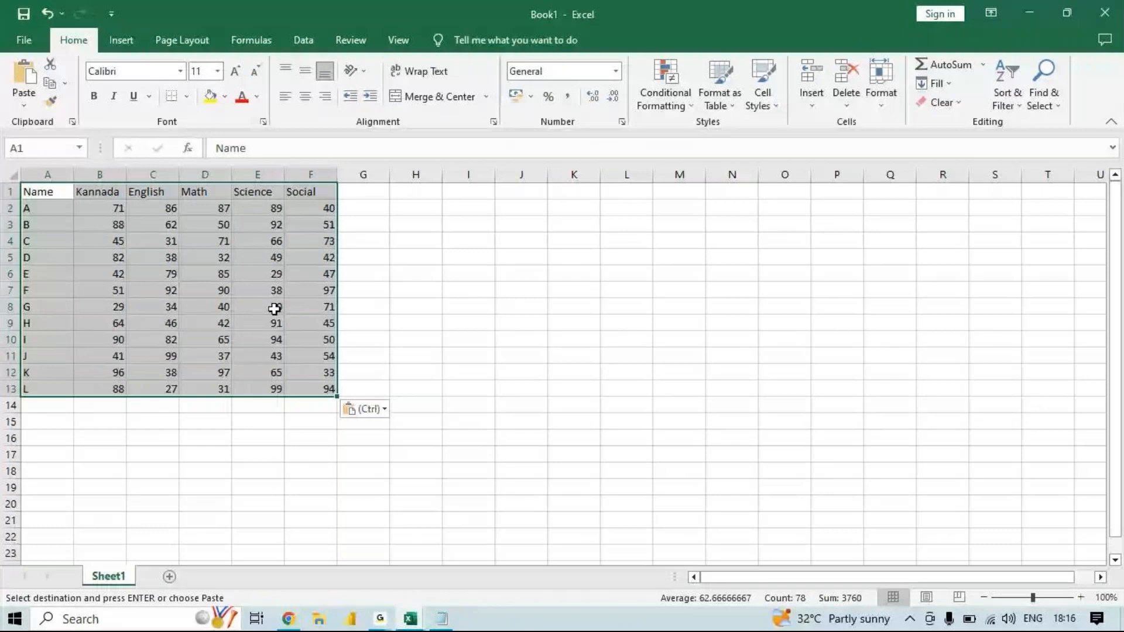
scroll(510, 434, up, 2)
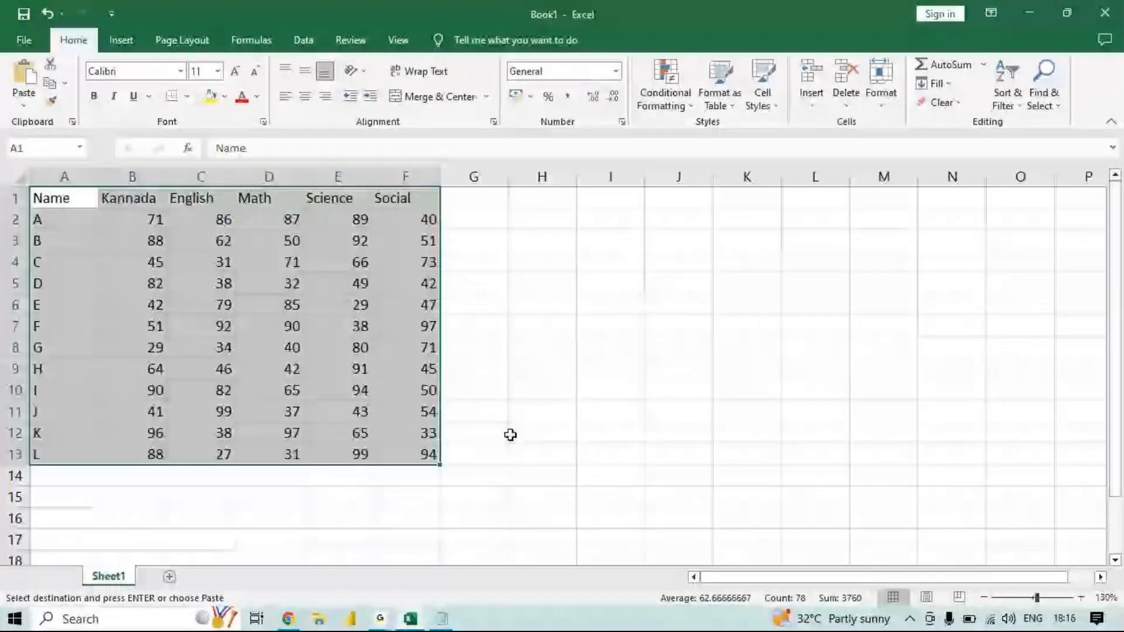
click(375, 352)
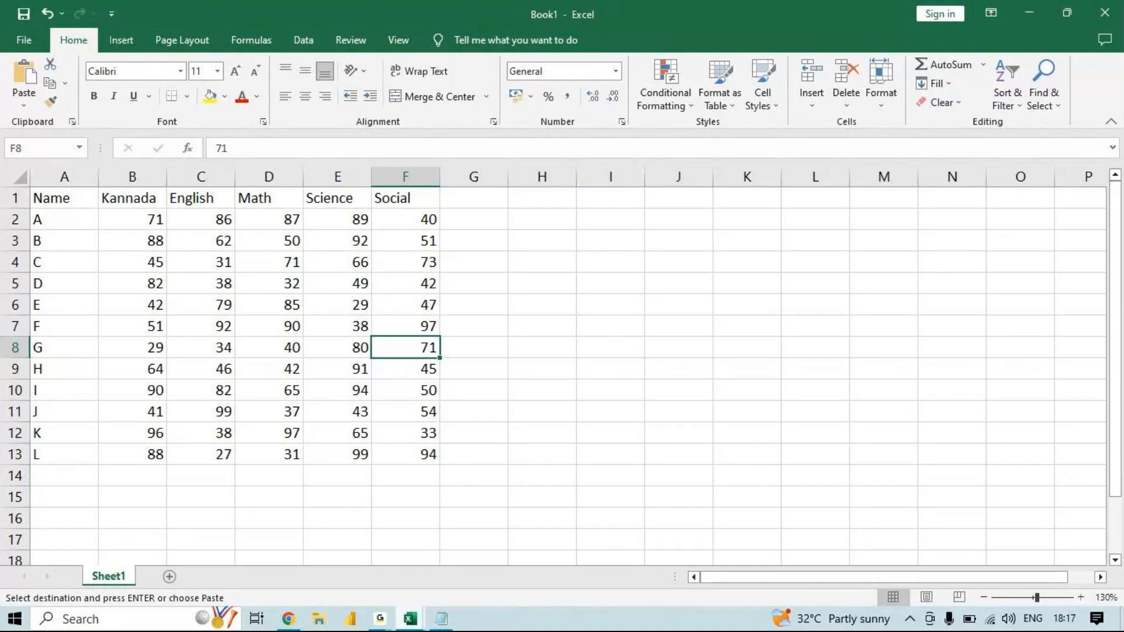
mouse_move(382, 627)
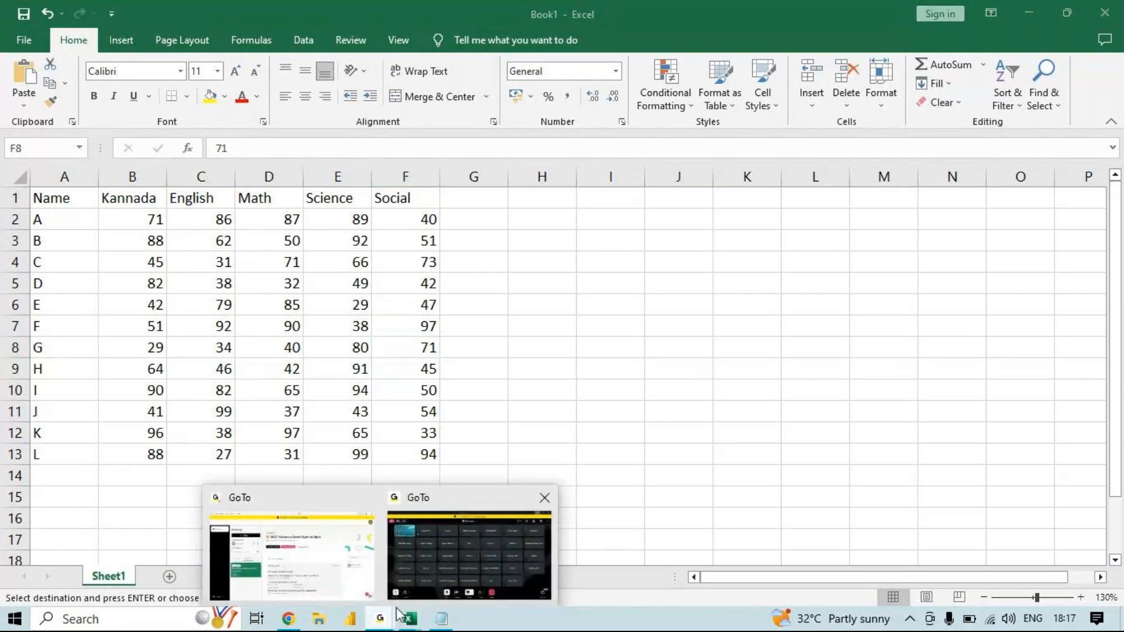
mouse_move(467, 567)
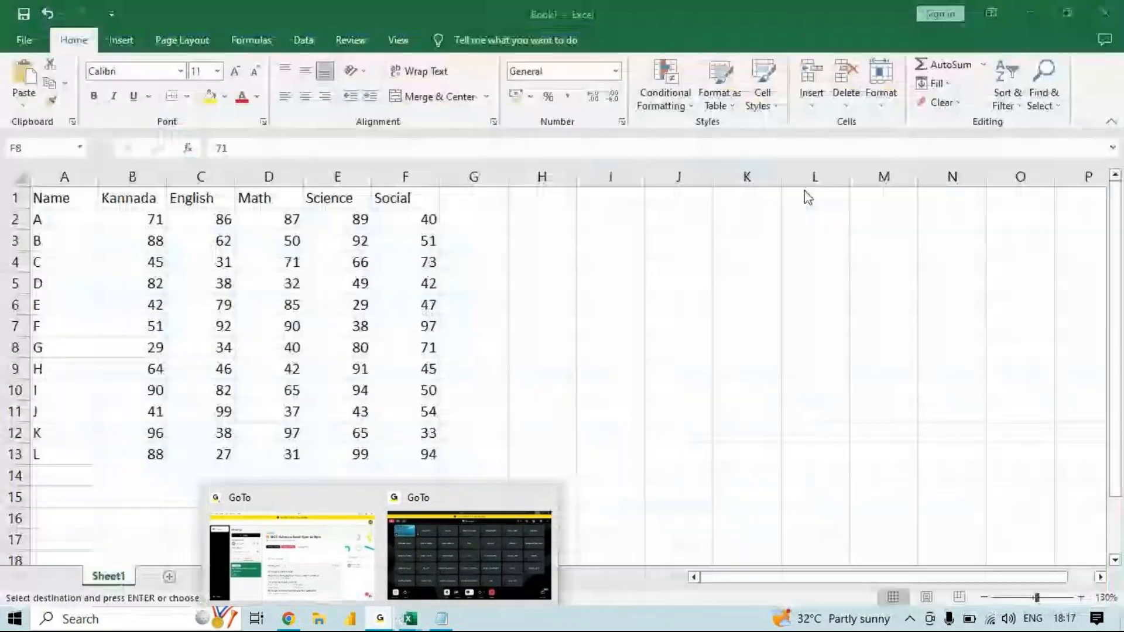
click(451, 268)
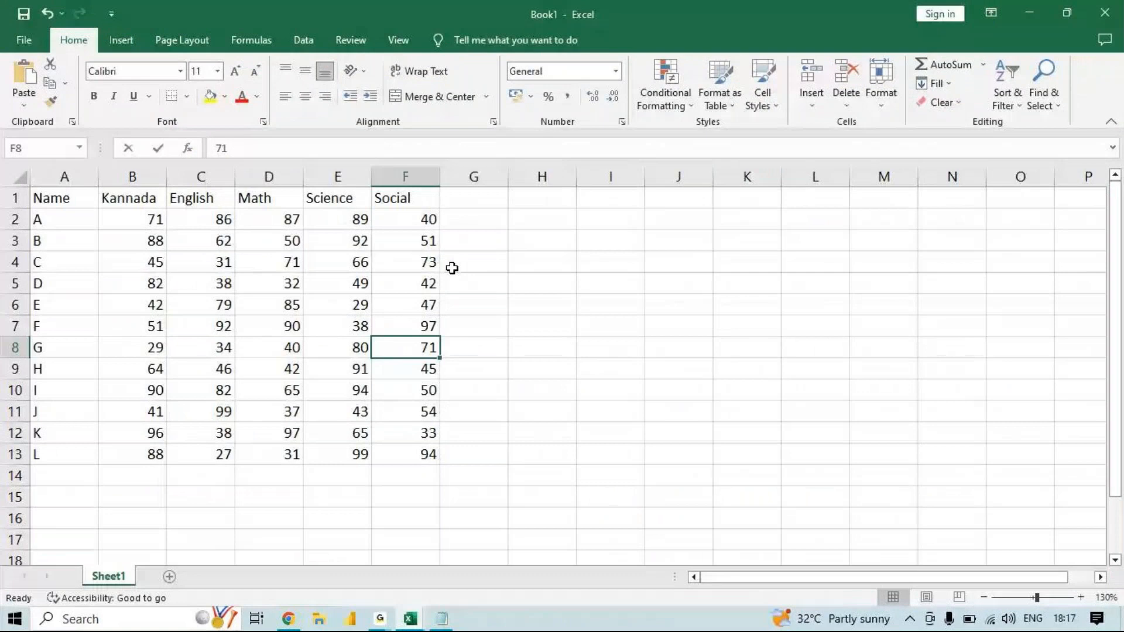
click(383, 278)
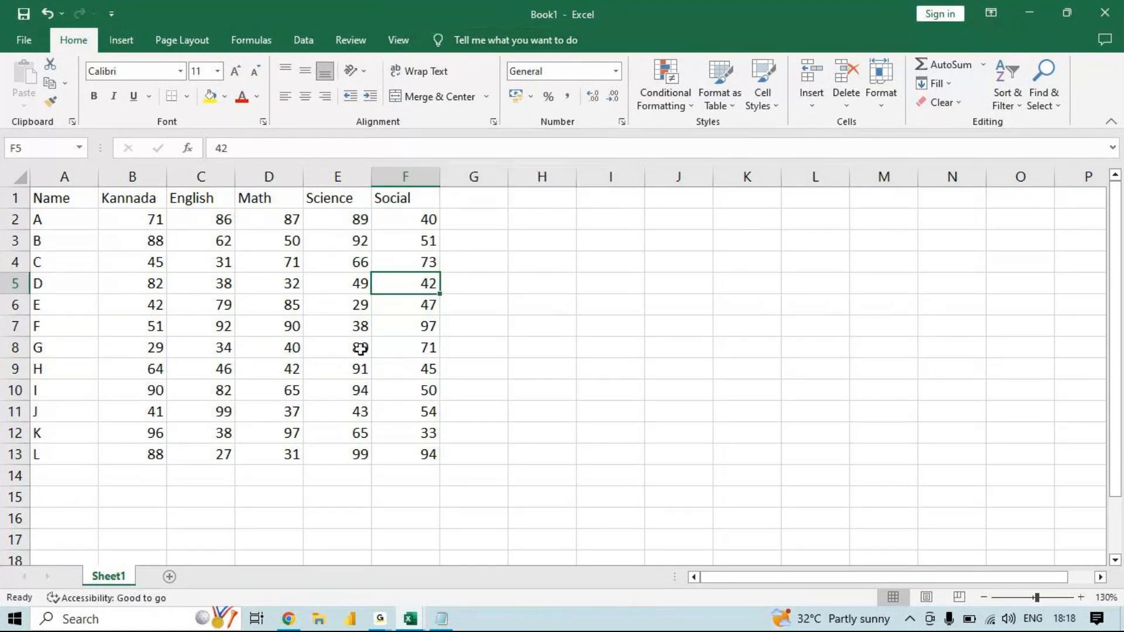
- Try to convert the marks range A1:F13 into a table with headers
click(223, 304)
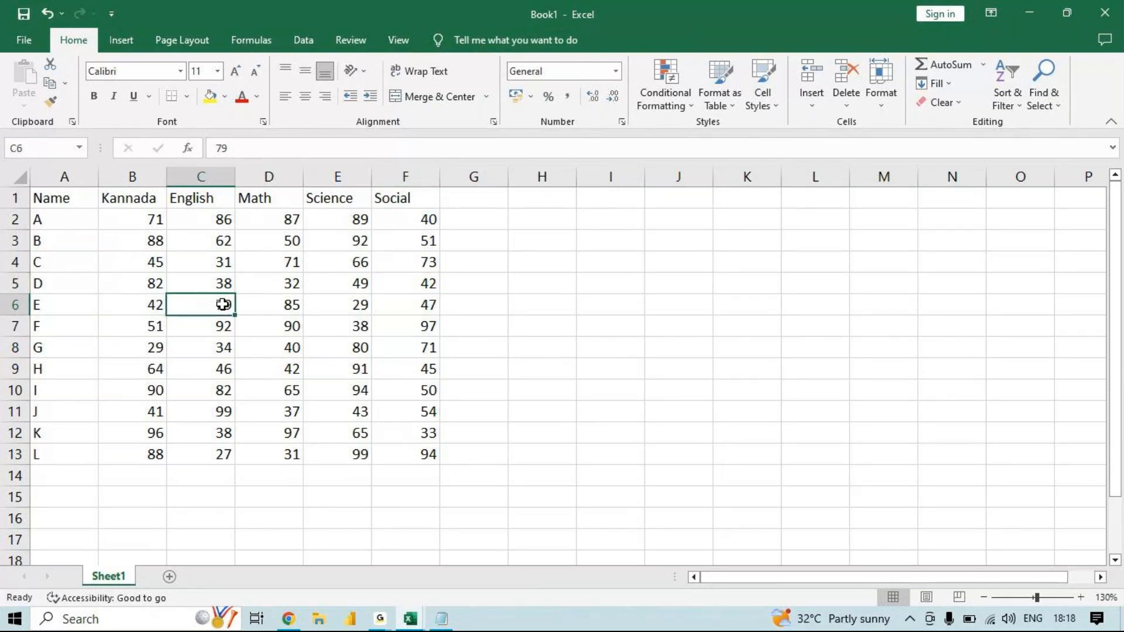
key(ctrl+t)
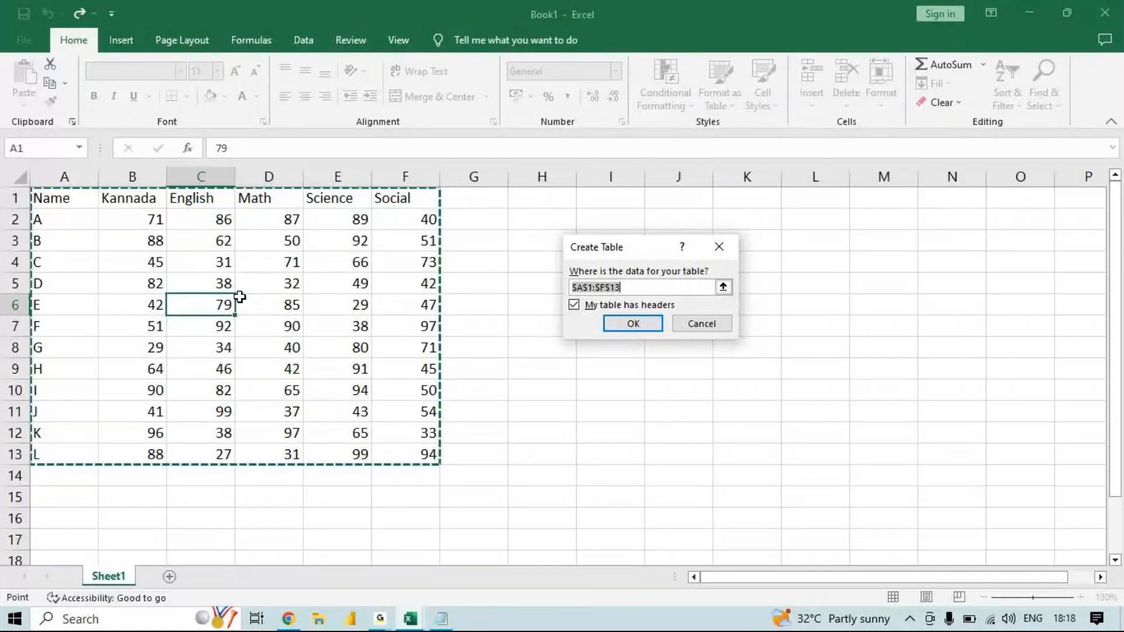
key(Return)
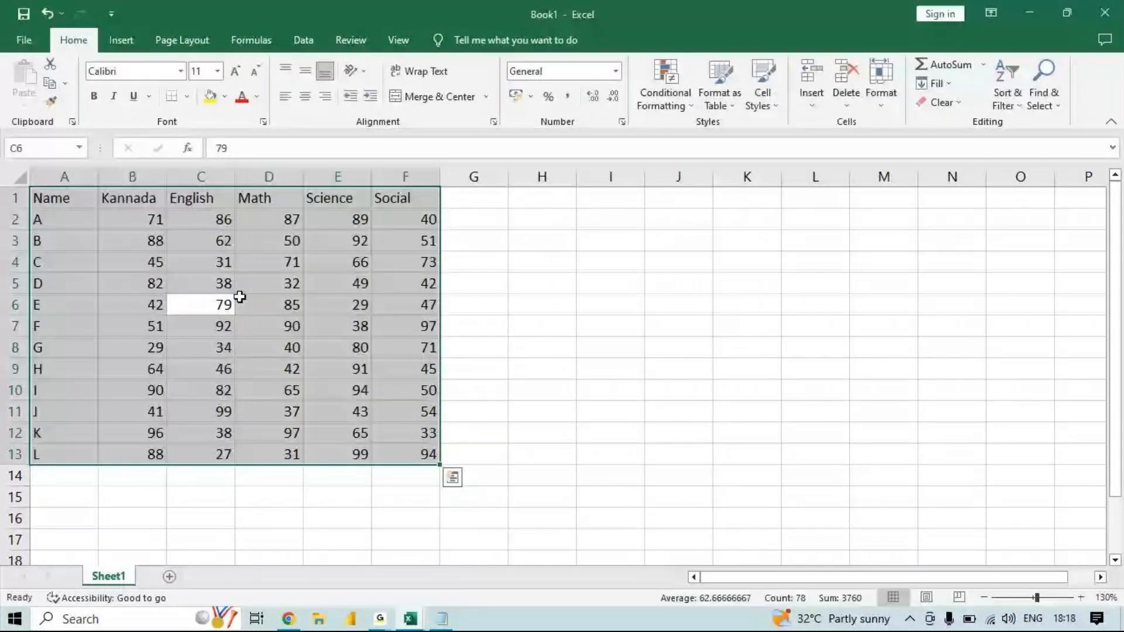
- Convert the marks range A1:F13 into a default blue table with headers and undo the conversion
click(240, 296)
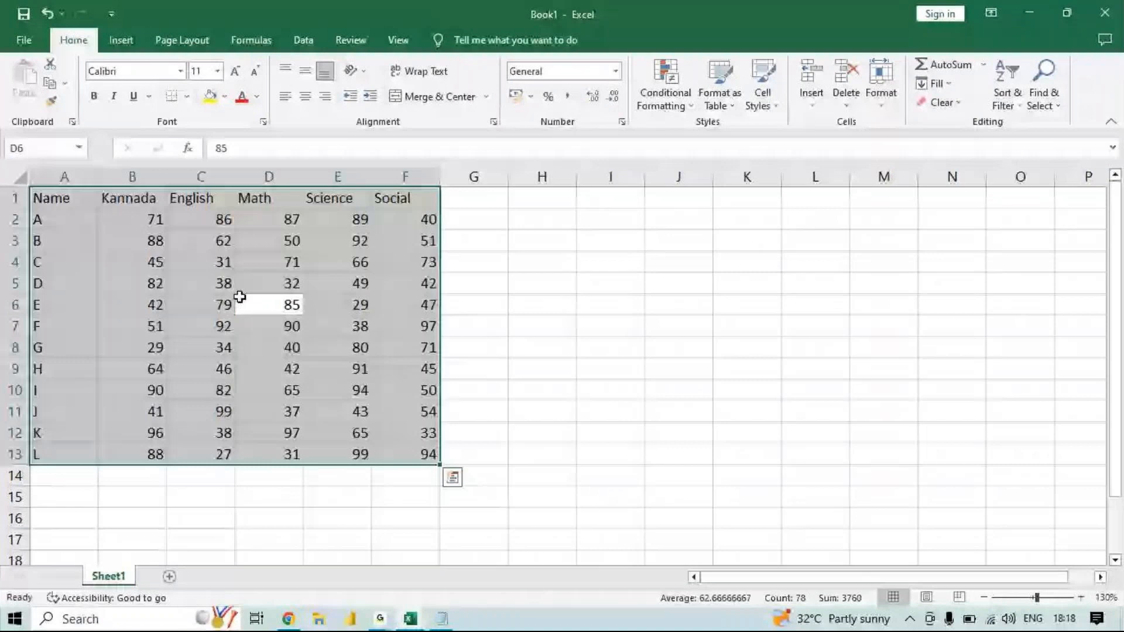
click(240, 297)
key(ctrl+t)
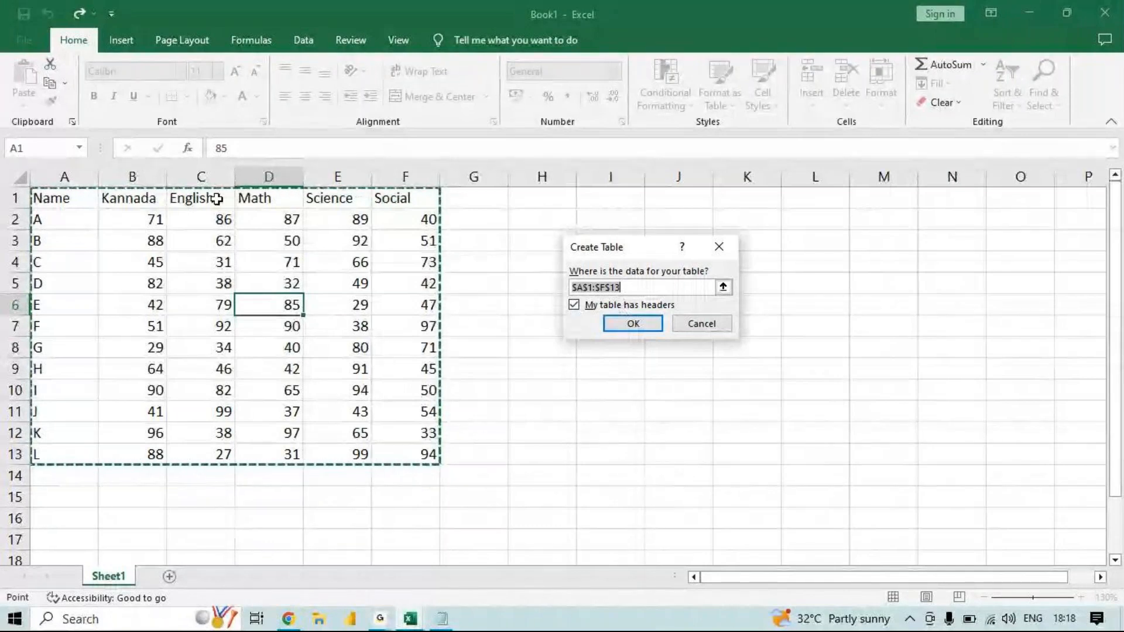
click(621, 324)
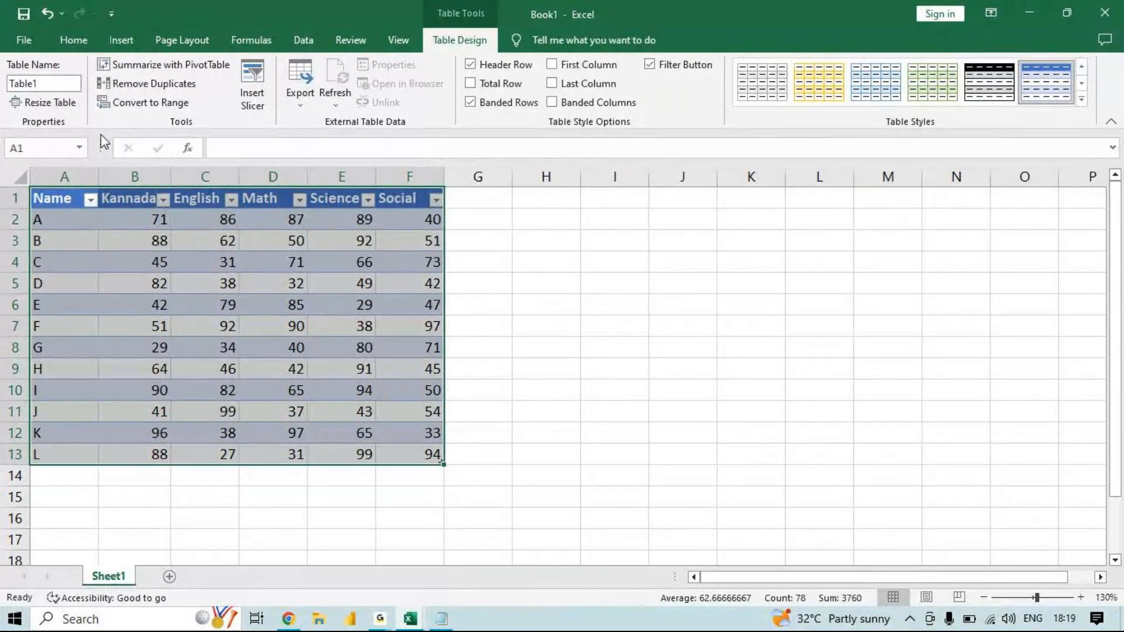
click(344, 284)
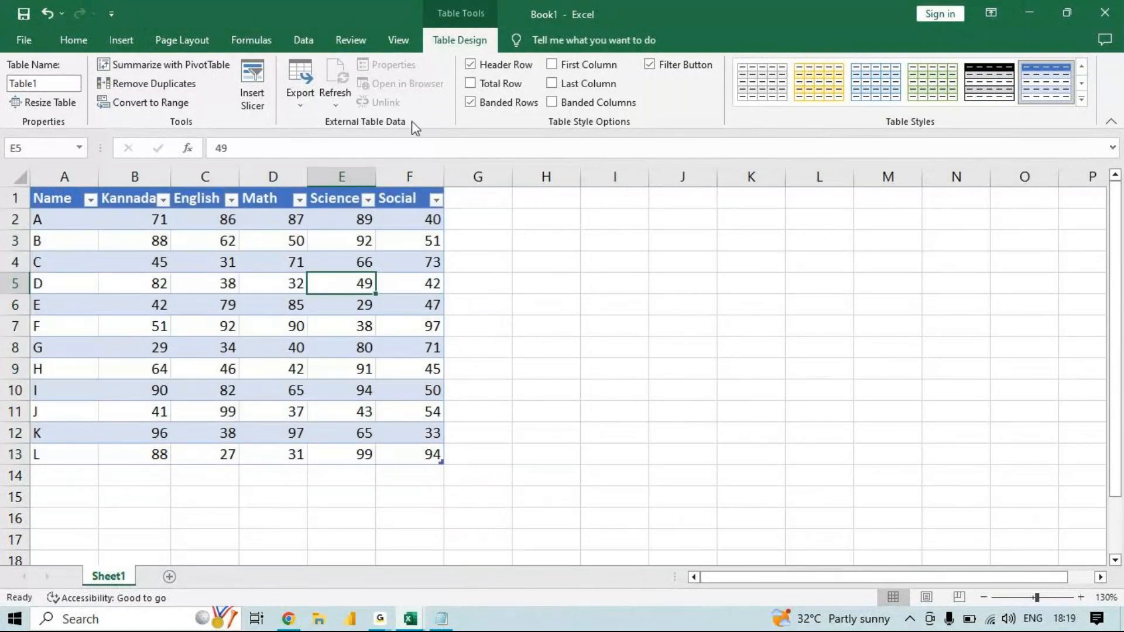
drag(68, 198, 342, 417)
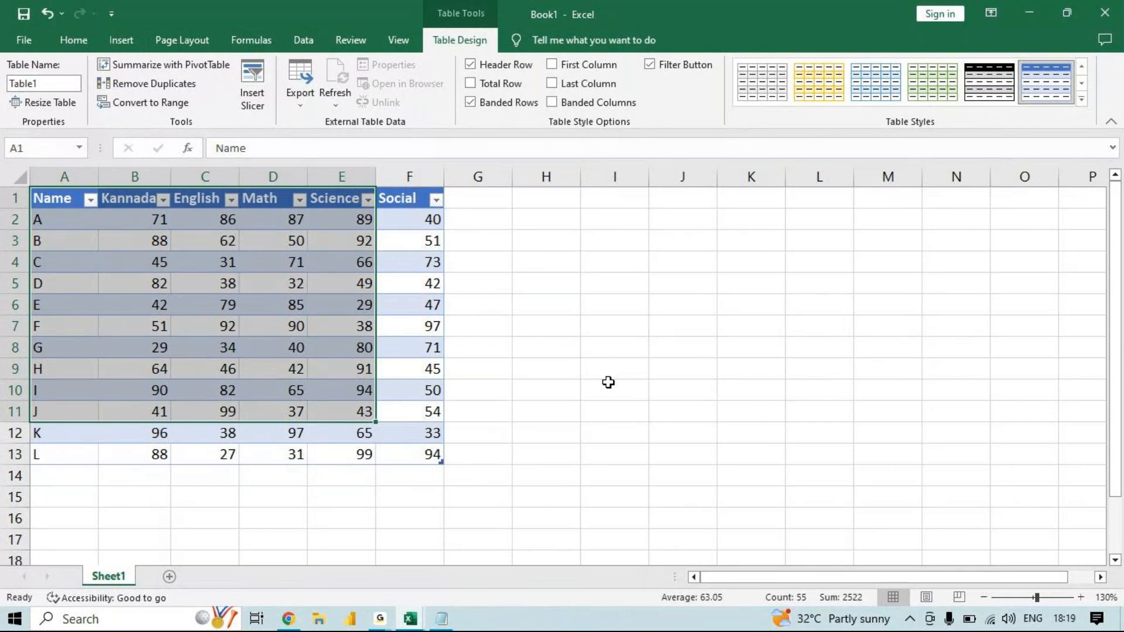
click(608, 382)
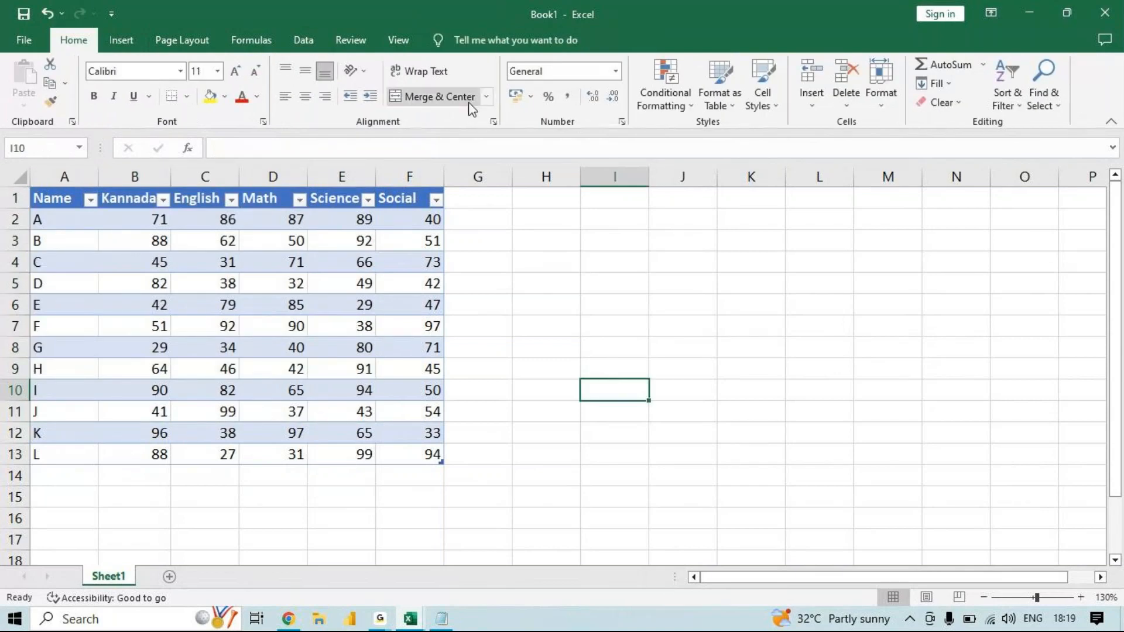
click(349, 227)
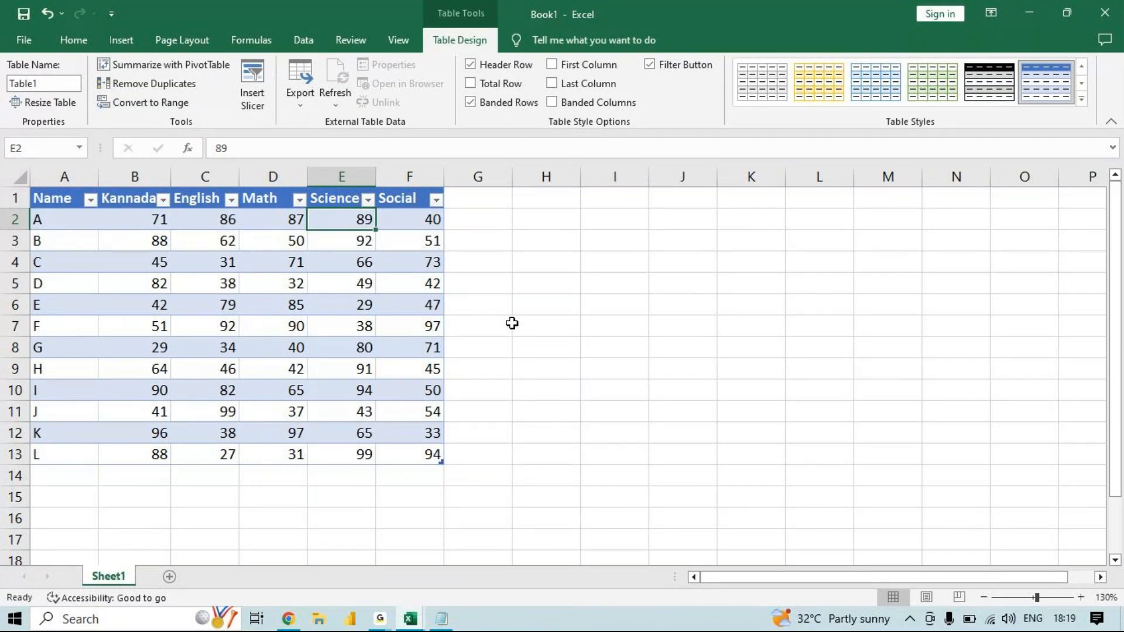
key(ctrl+z)
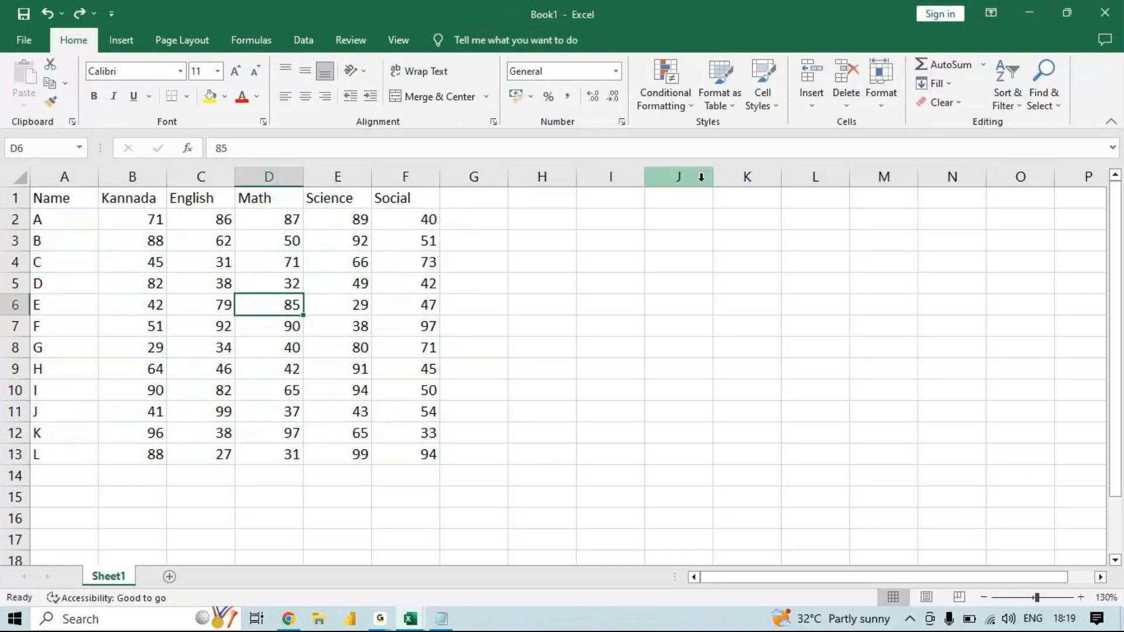
click(737, 111)
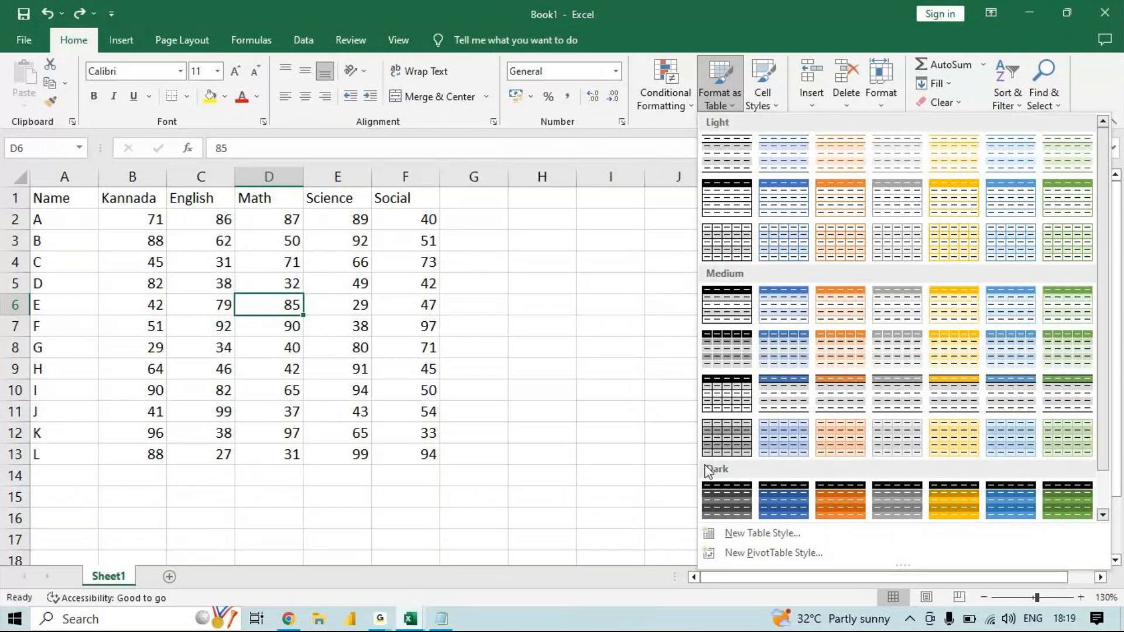
click(846, 352)
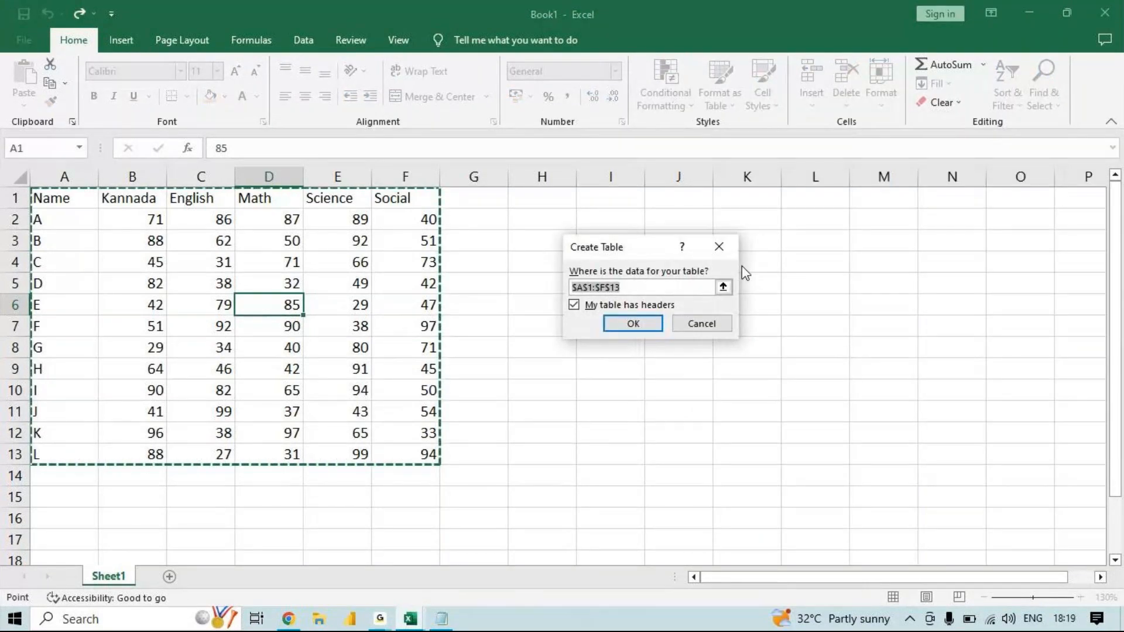
click(726, 251)
- Format the marks range A1:F13 as a table with headers using Orange, Table Style Medium 3
click(728, 110)
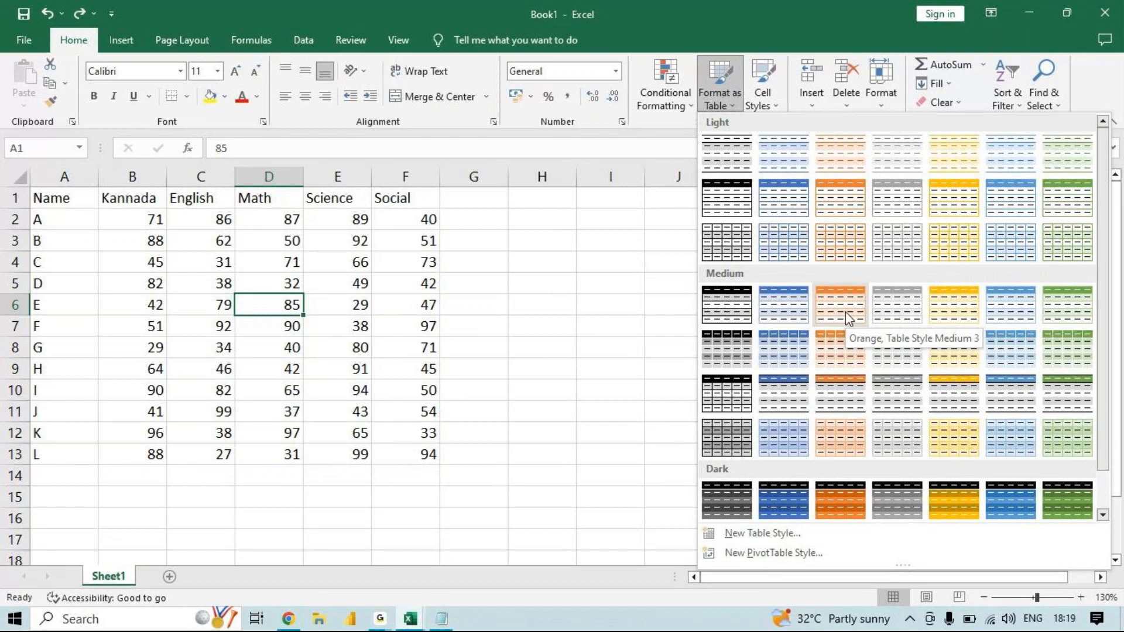
click(828, 304)
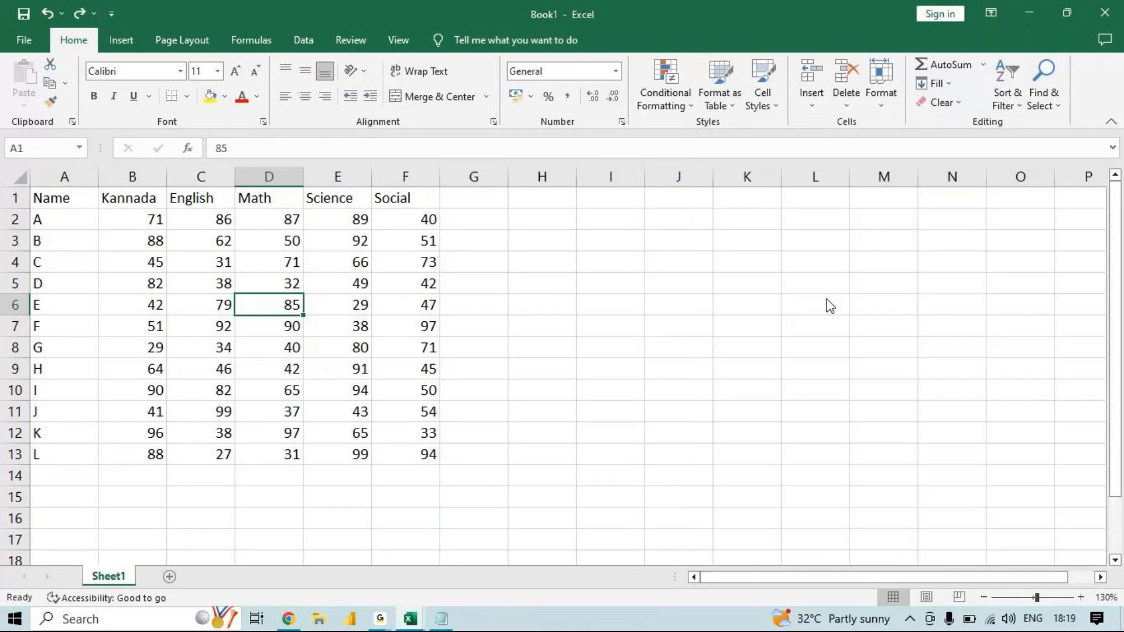
click(646, 326)
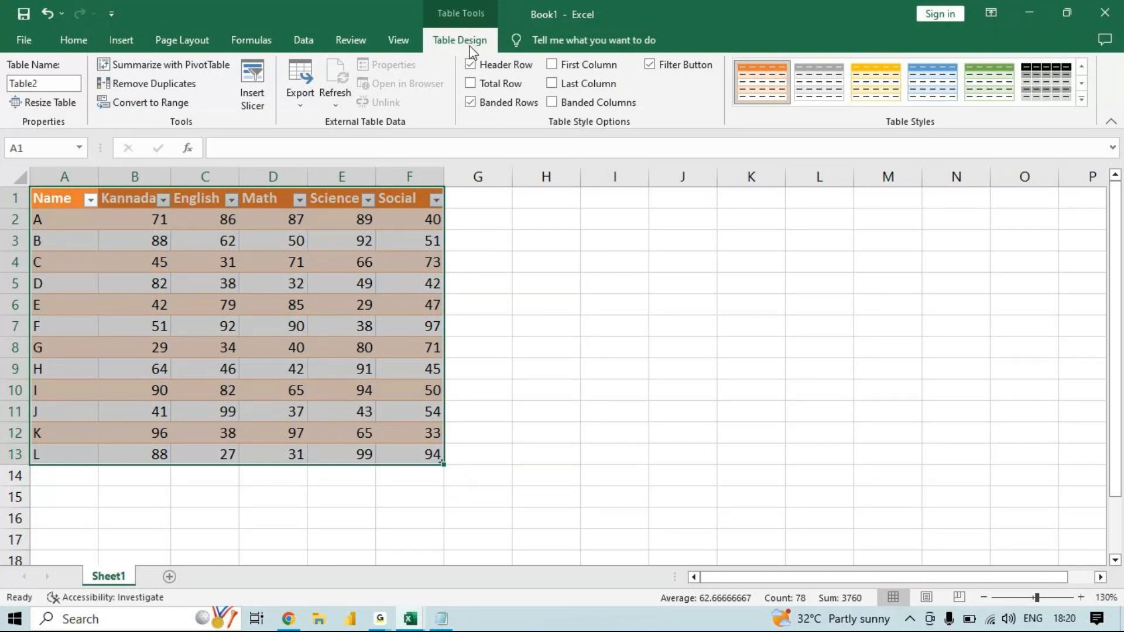
- Convert the orange marks table to a normal range
click(166, 106)
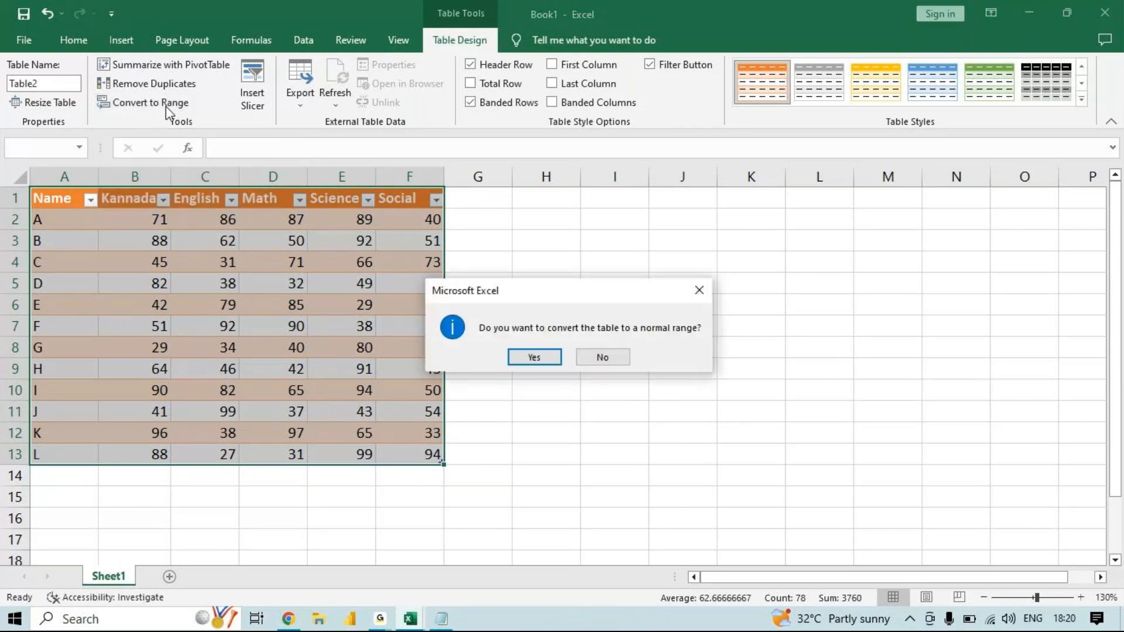
click(524, 357)
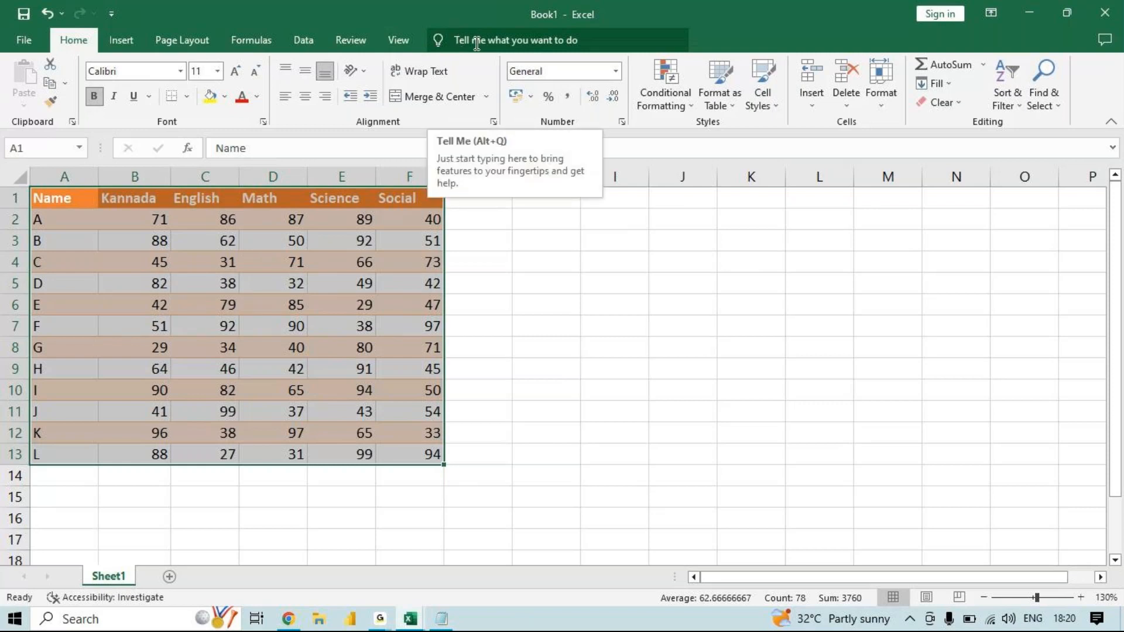
click(64, 266)
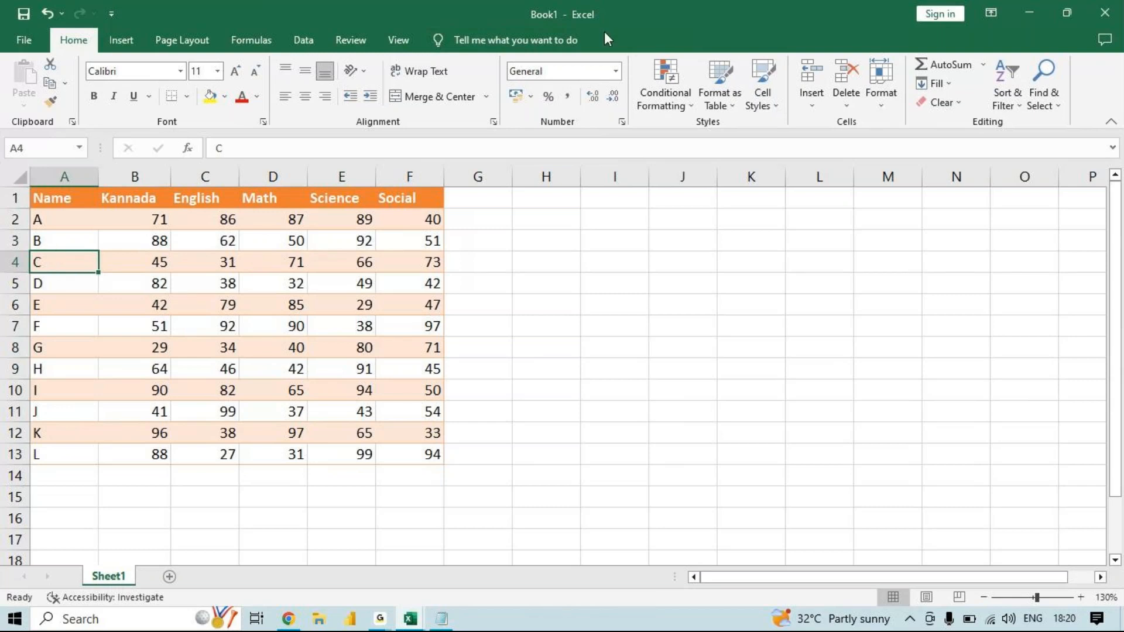
- Format the marks range as an orange-styled table with headers once more and convert it back to a normal range
click(718, 85)
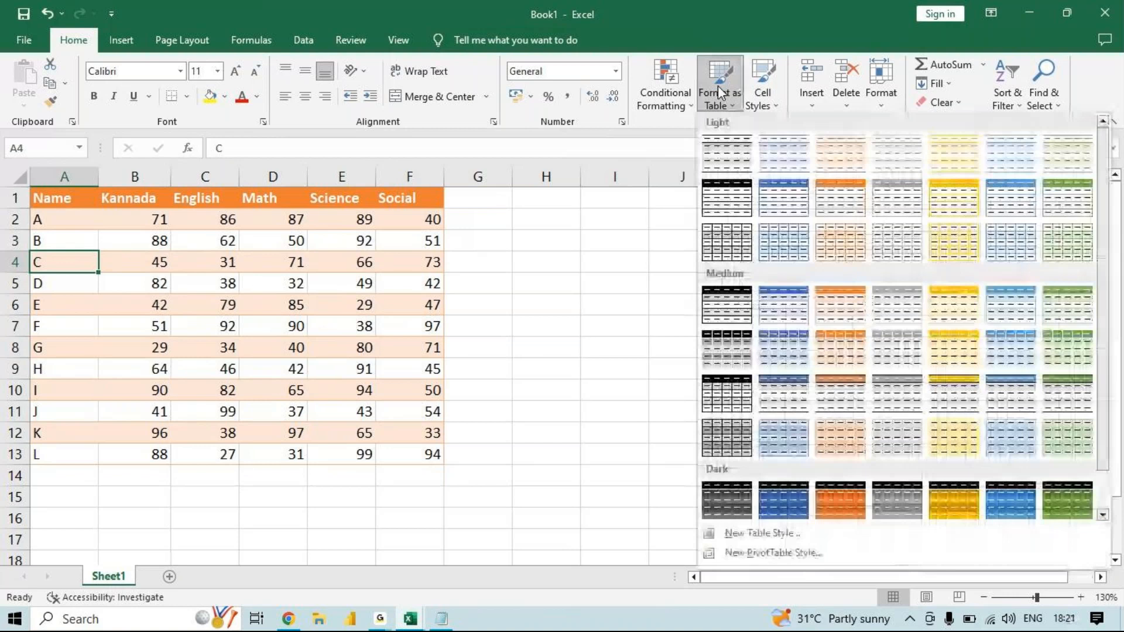
click(829, 242)
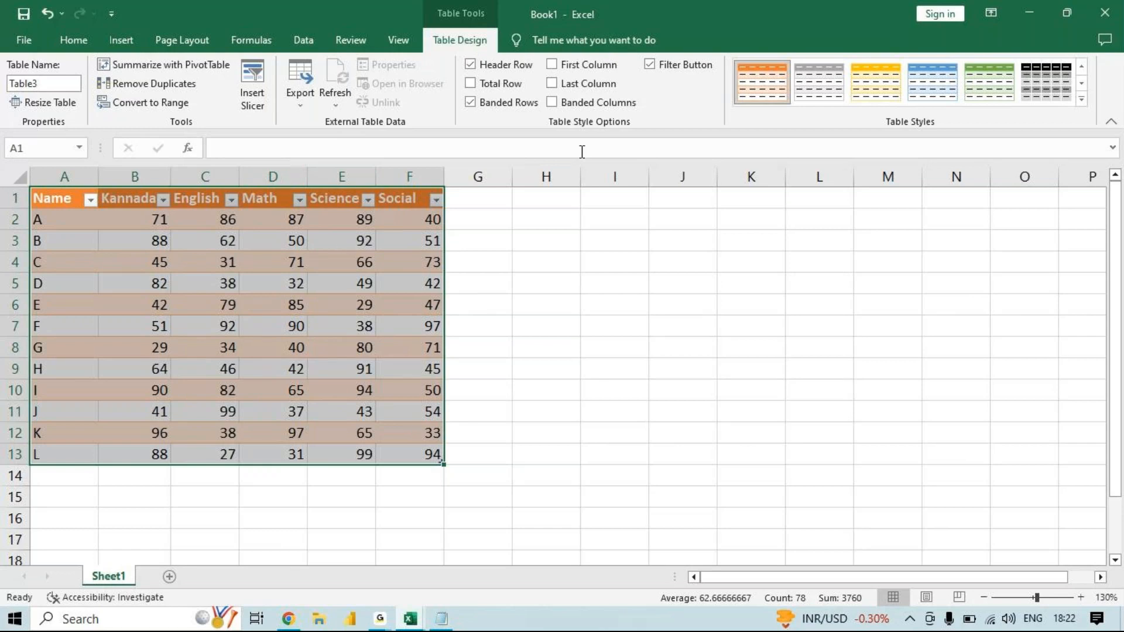
click(169, 103)
key(Return)
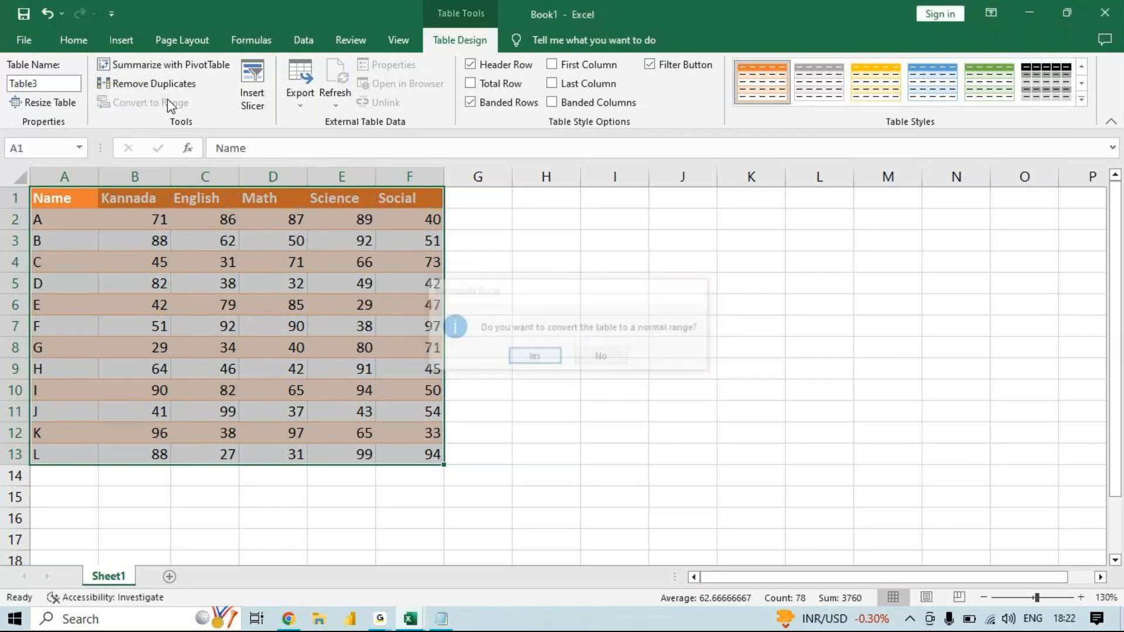
click(135, 205)
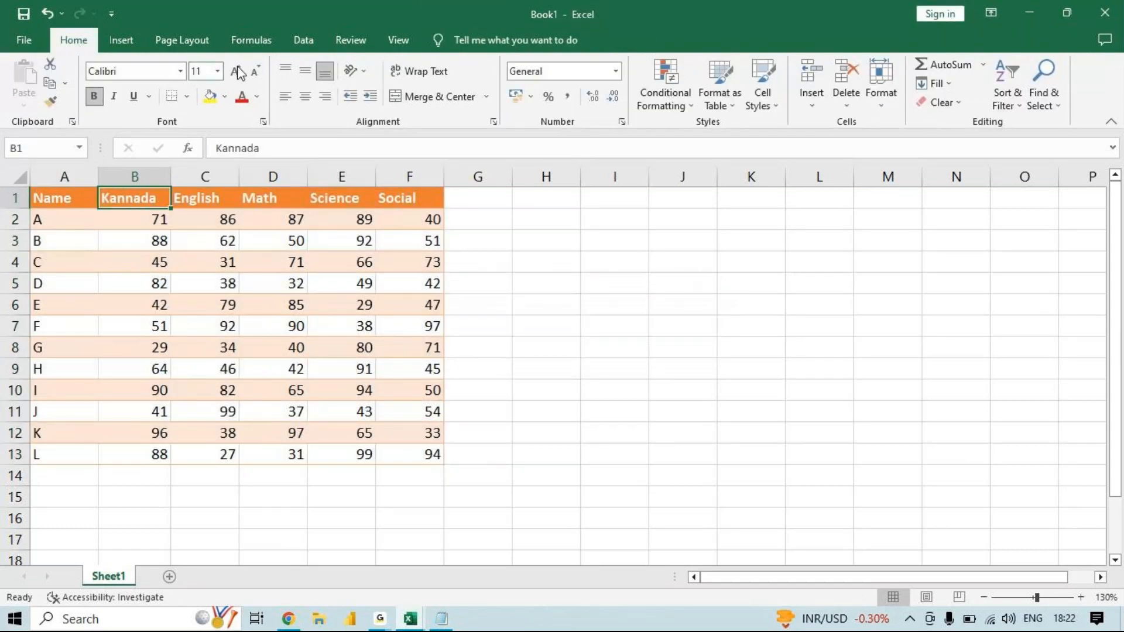
- Try to insert a slicer for the marks data while it is a normal range
click(130, 45)
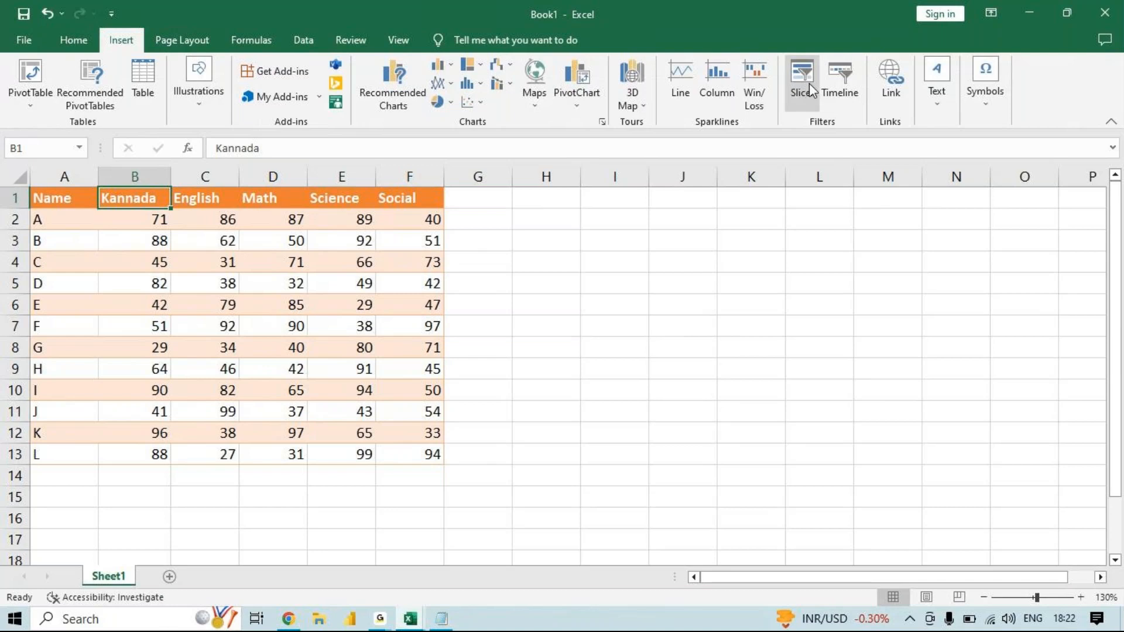
click(131, 44)
click(806, 80)
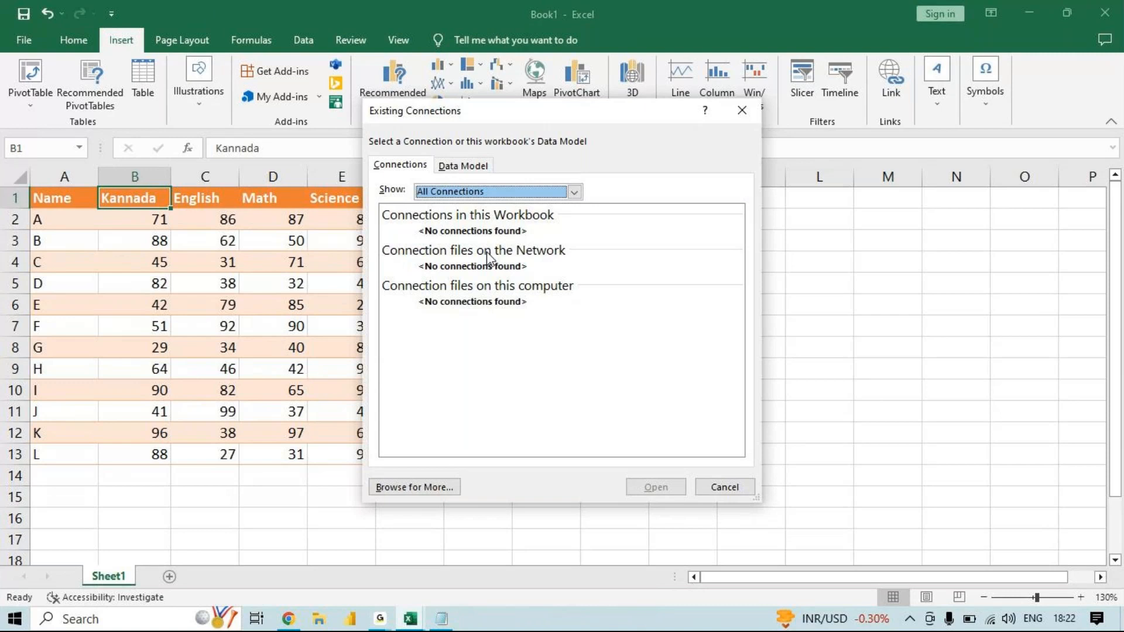
click(742, 110)
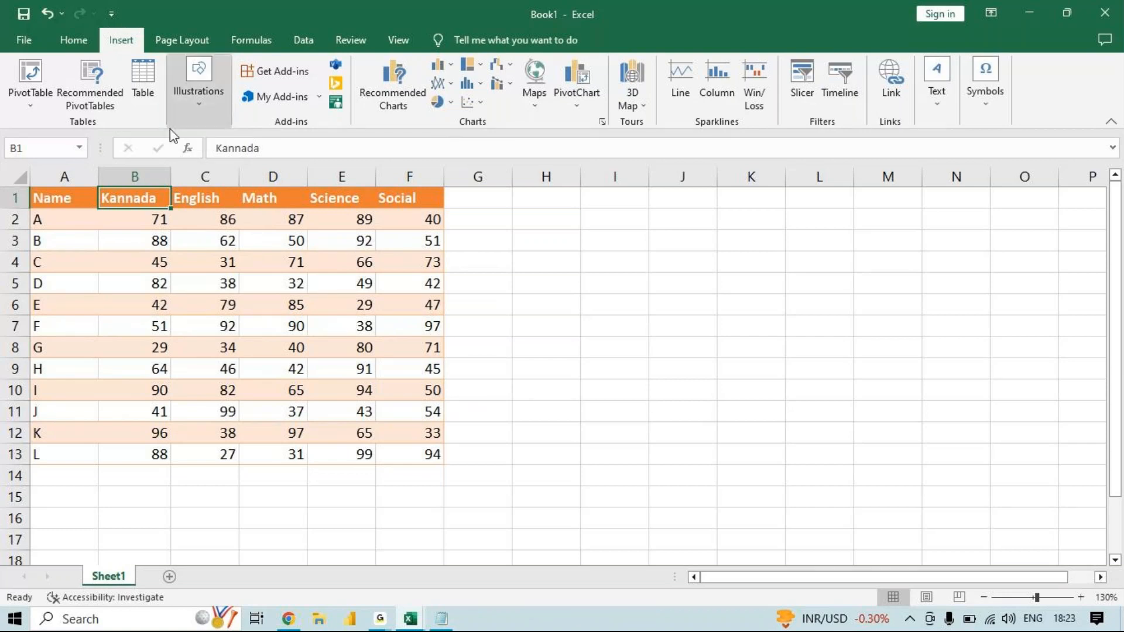
- Apply the Heading 2 cell style to the header row A1:F1
click(71, 38)
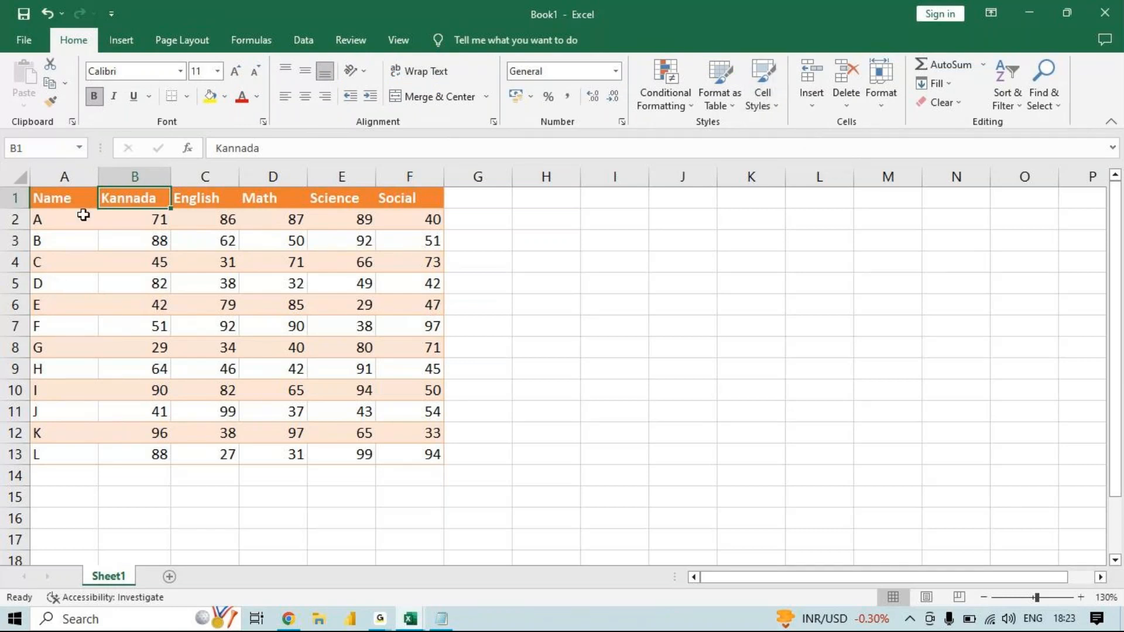
drag(71, 221, 407, 221)
drag(65, 193, 409, 199)
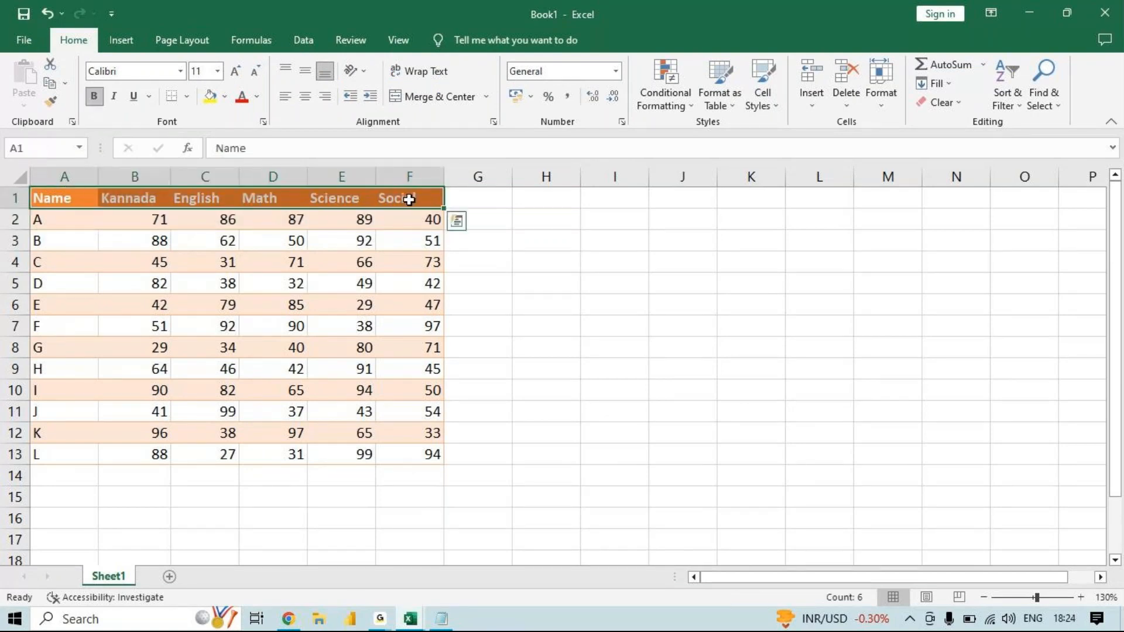
click(773, 110)
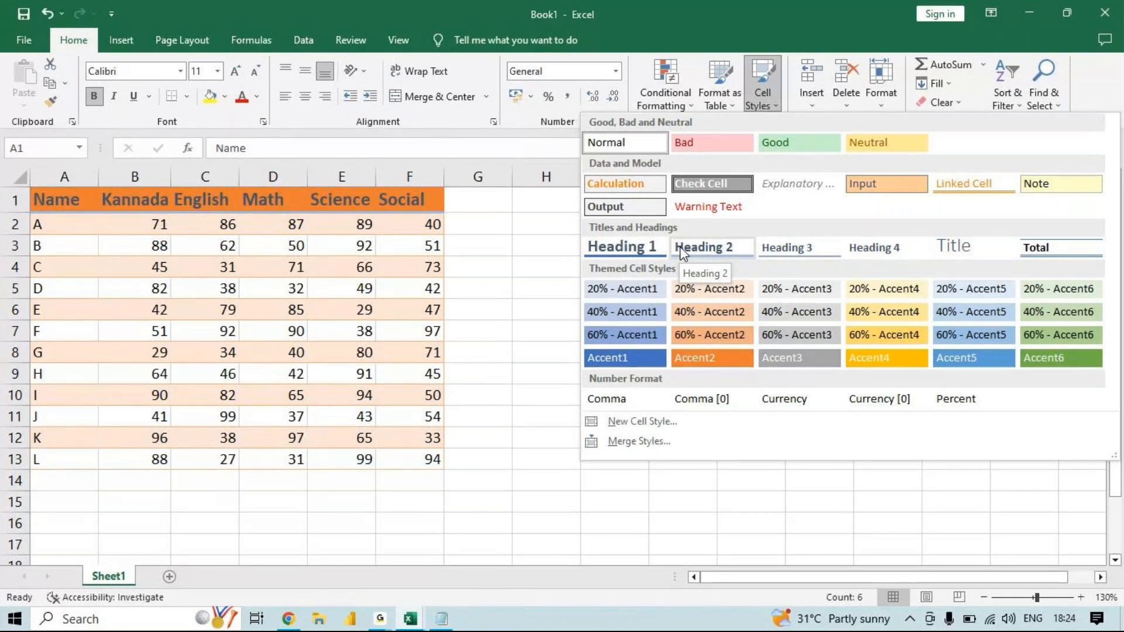
click(302, 328)
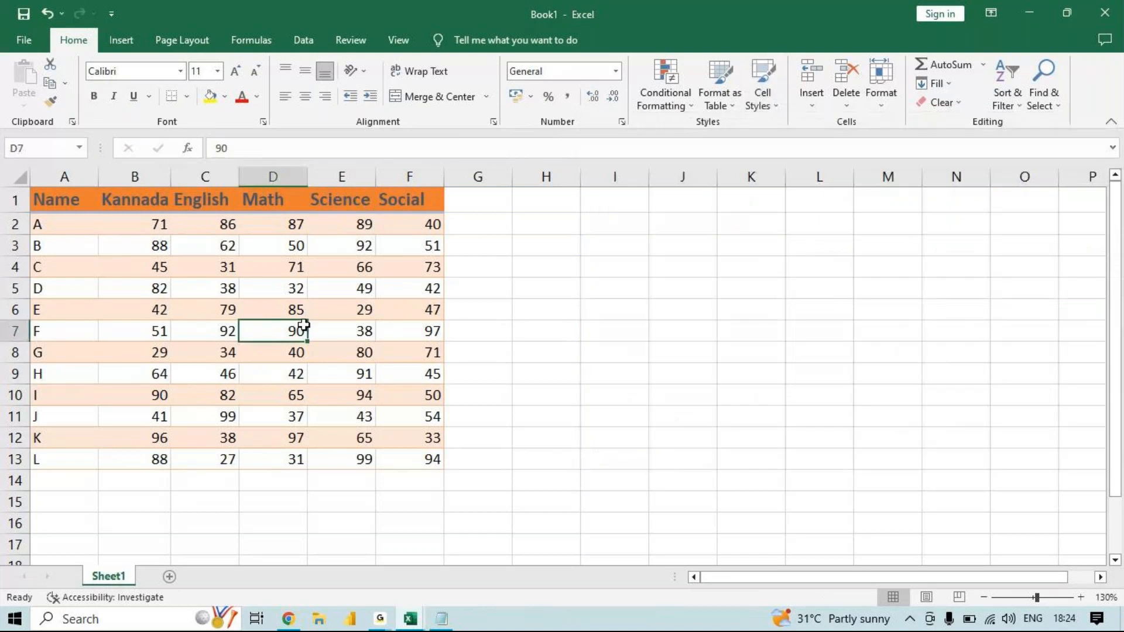
drag(411, 462, 54, 168)
drag(65, 206, 408, 456)
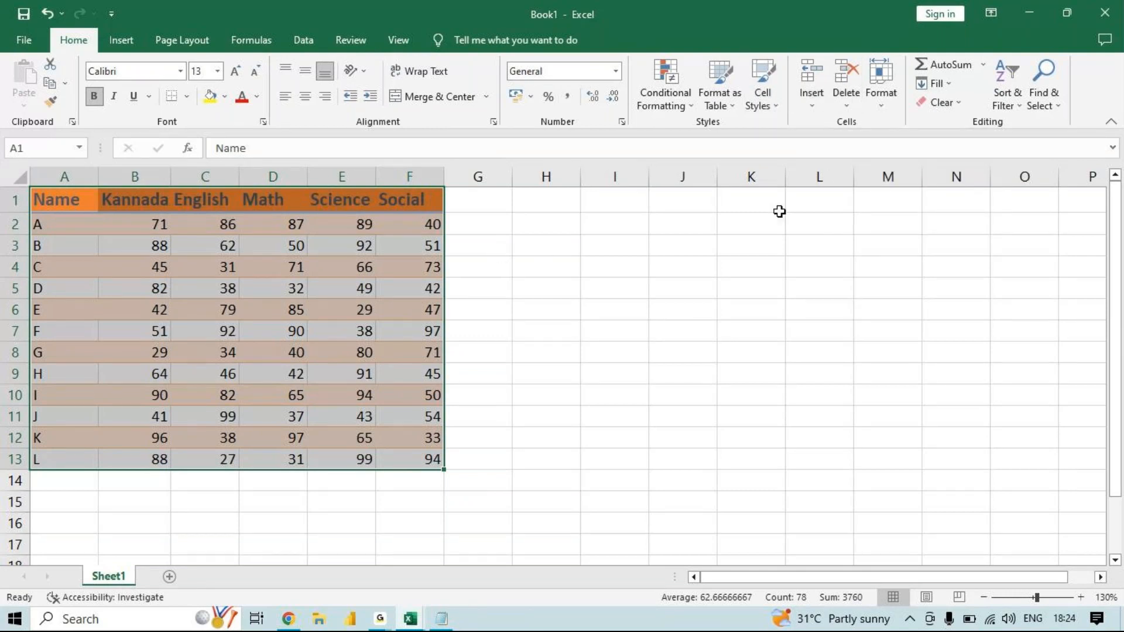
click(394, 301)
- Switch to Notepad and add a dashed separator line below the topic list
click(441, 619)
click(300, 332)
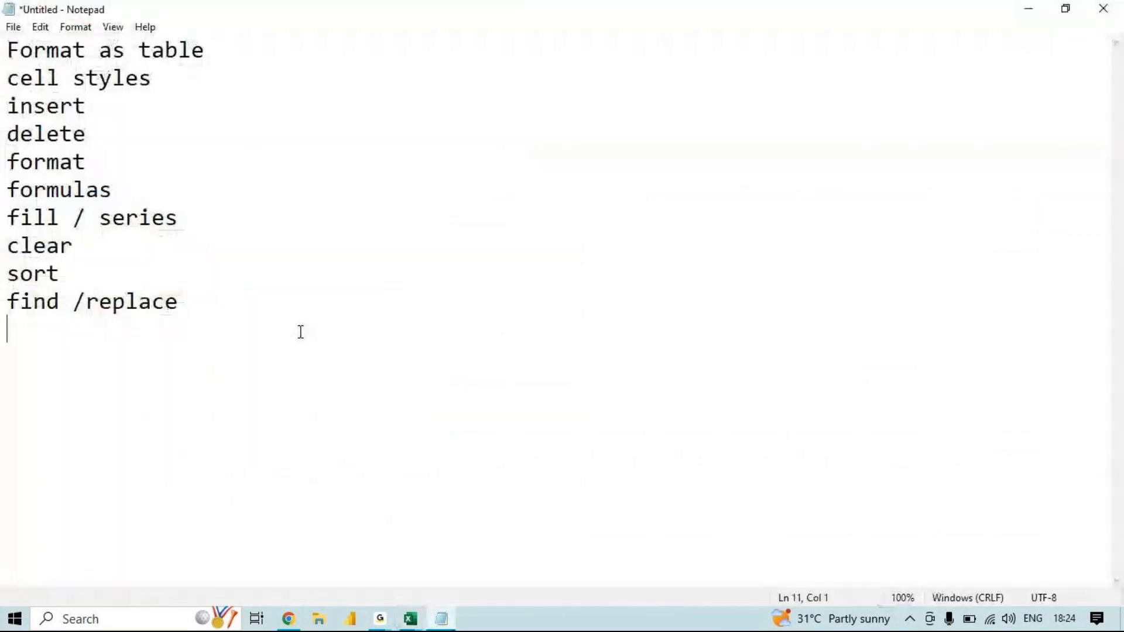
key(Return)
key(Return)
text(--------------------------------)
key(Return)
key(Return)
- Write the note "Insert - Row / Column / Sheet" below the dashed separator
text(I)
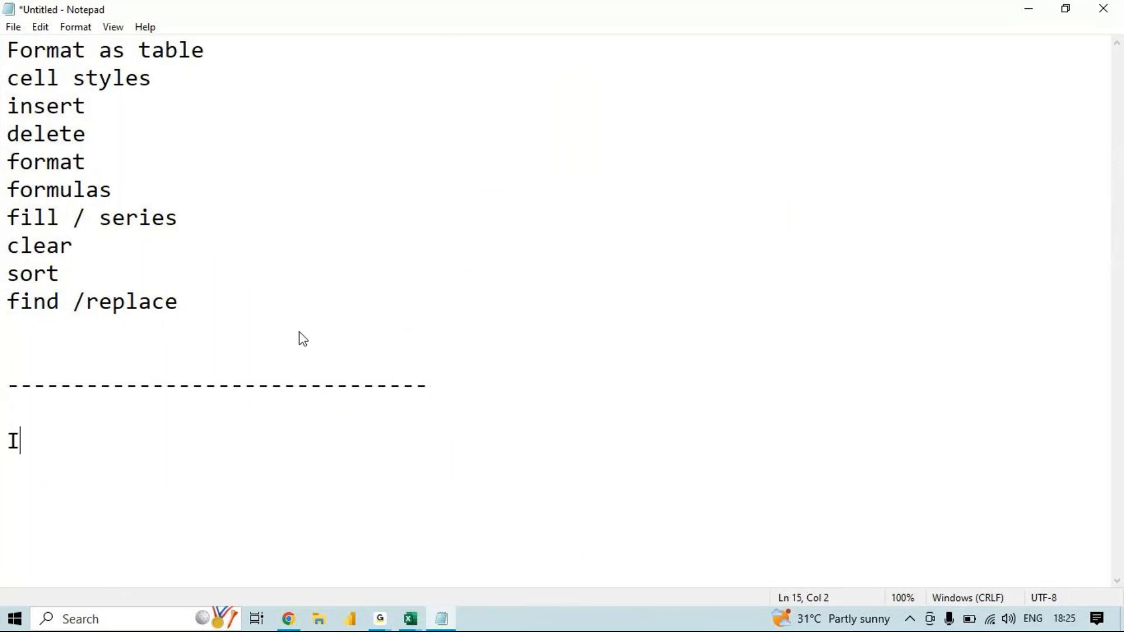
text(nae)
key(BackSpace)
text(se)
key(BackSpace)
key(BackSpace)
key(BackSpace)
text(sert  -  Row  / Column /)
text(Sheet)
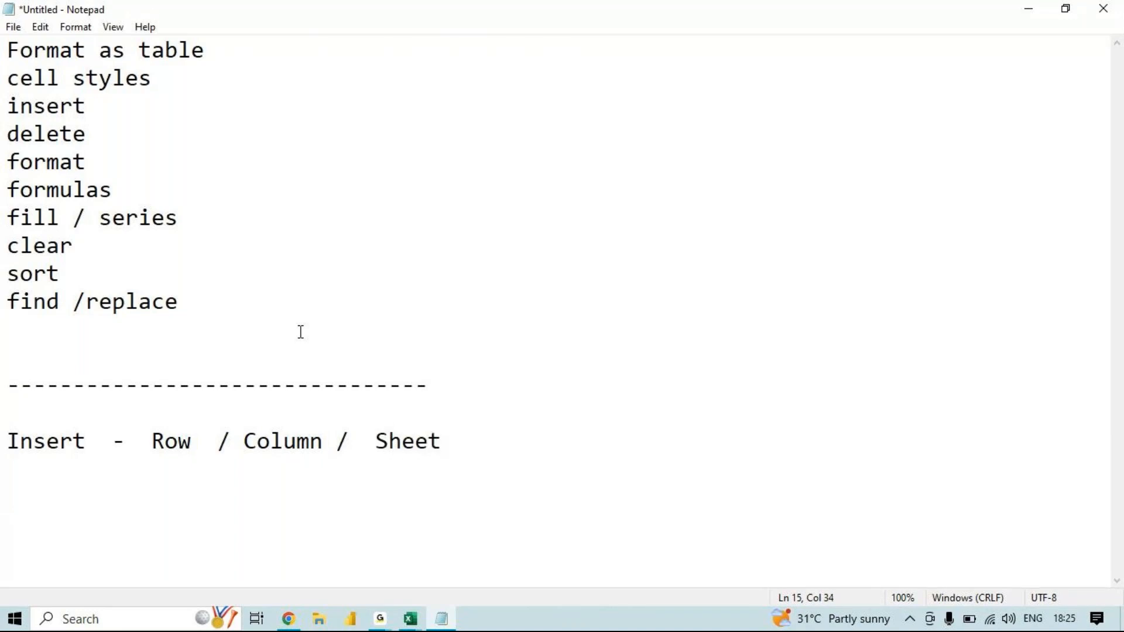
- Add "& Delete" after "Insert" in the note line
click(96, 448)
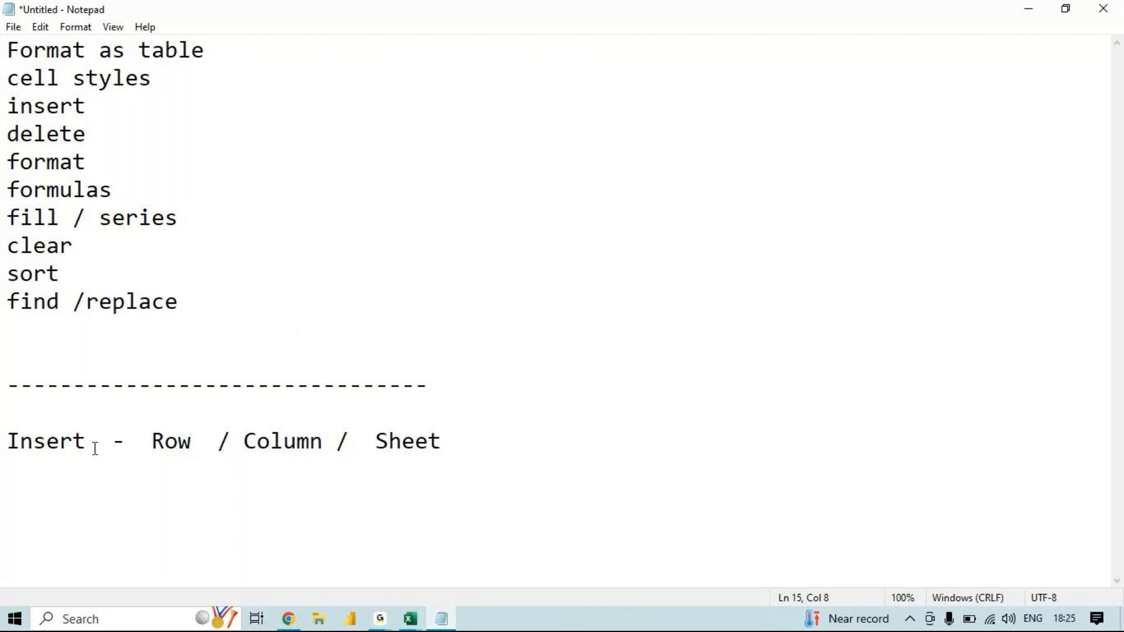
text(& Delete)
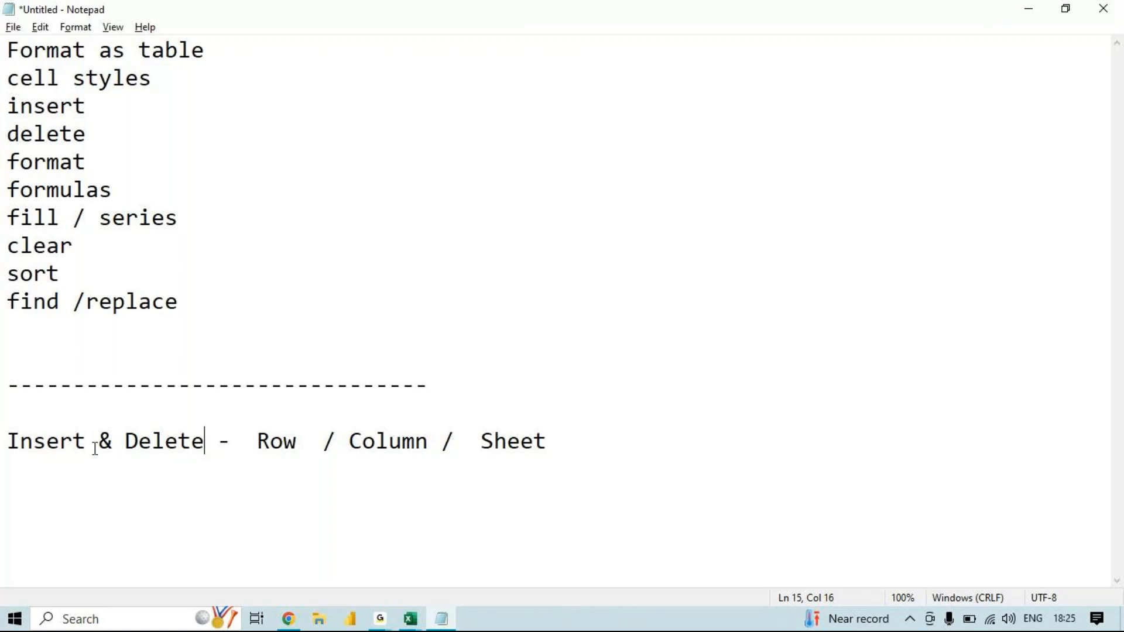
- Add the note line "Ctrl + - add row" below the "Insert & Delete" line in Notepad
key(alt+Tab)
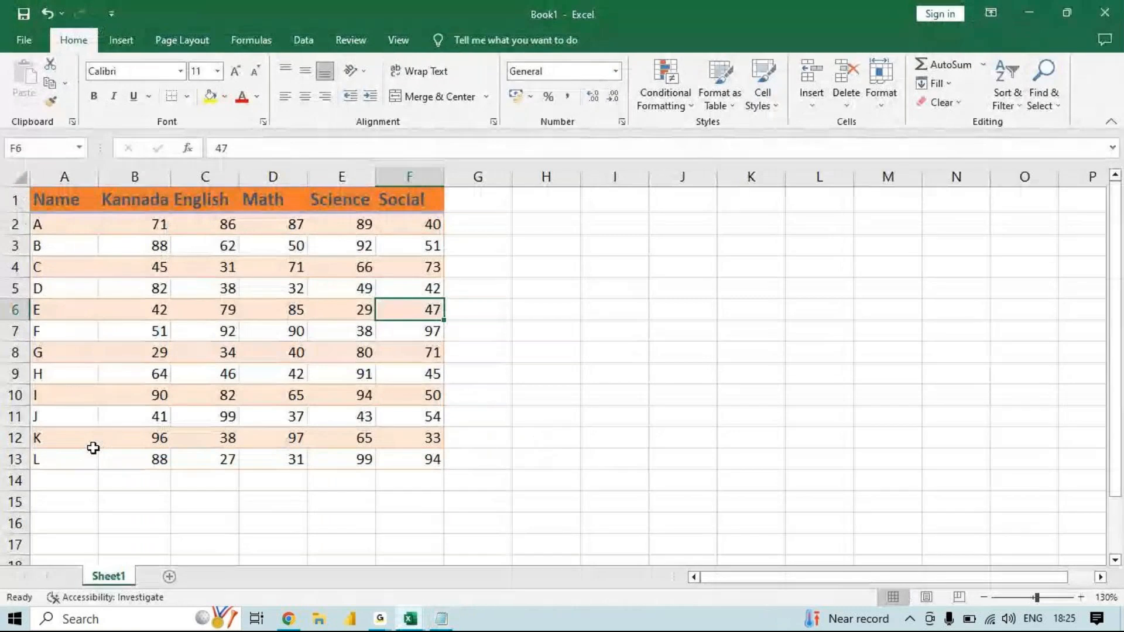
key(alt+Tab)
click(573, 446)
key(Return)
key(Return)
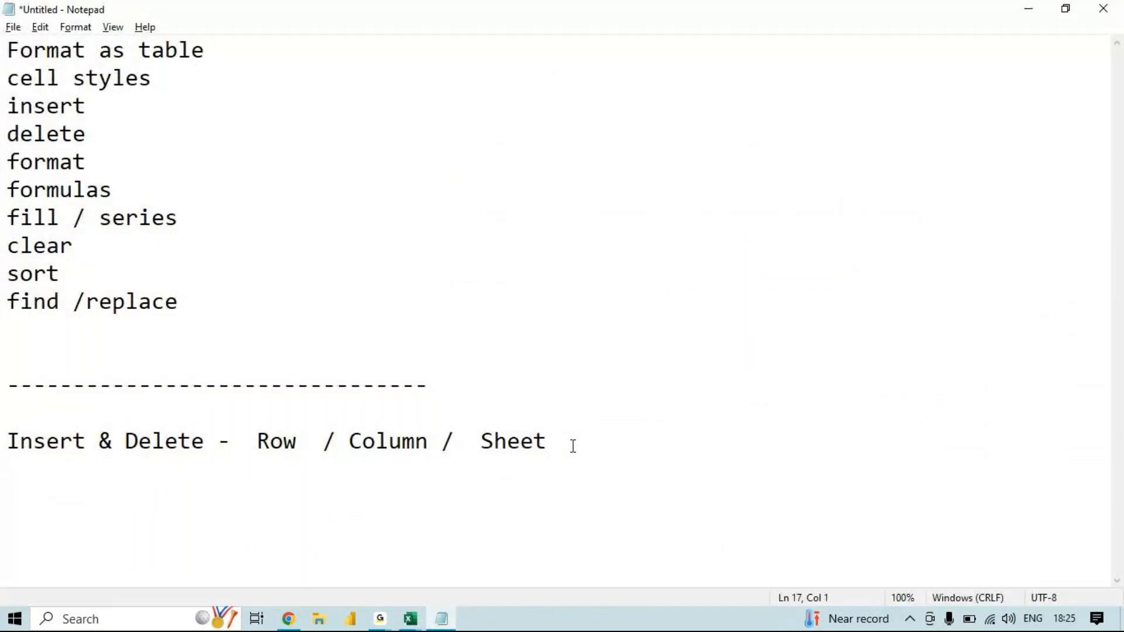
text(Ctrl +   -  add row)
key(Return)
key(Return)
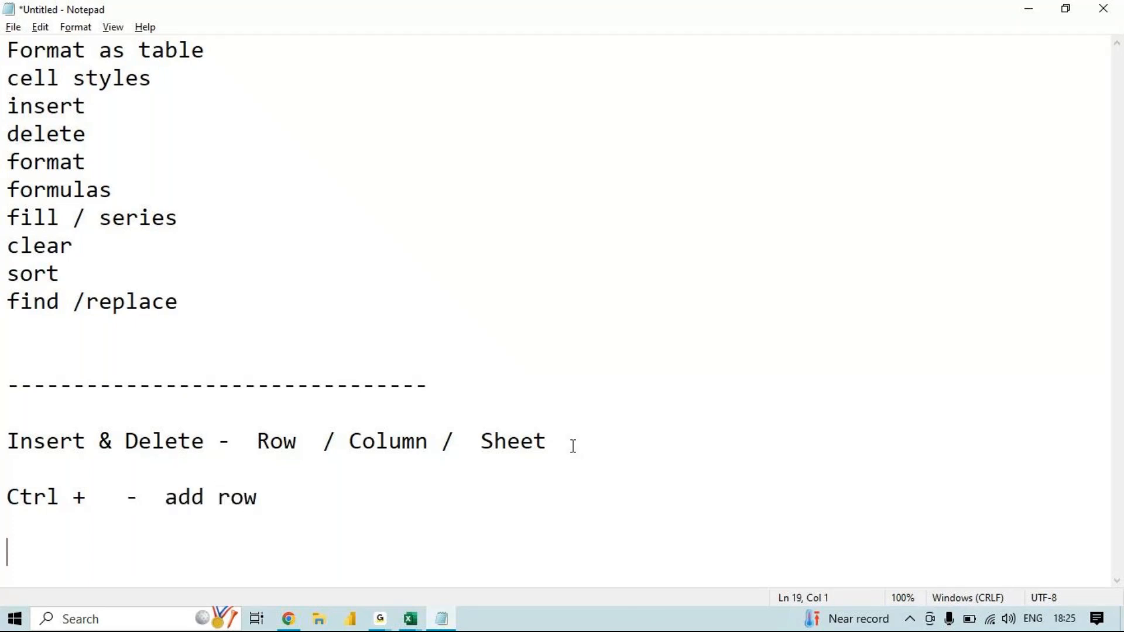
- Write "Ctrl - - del row / column" as a new note line and append "/ column" to the "add row" line
text(Ctrl  -  - de)
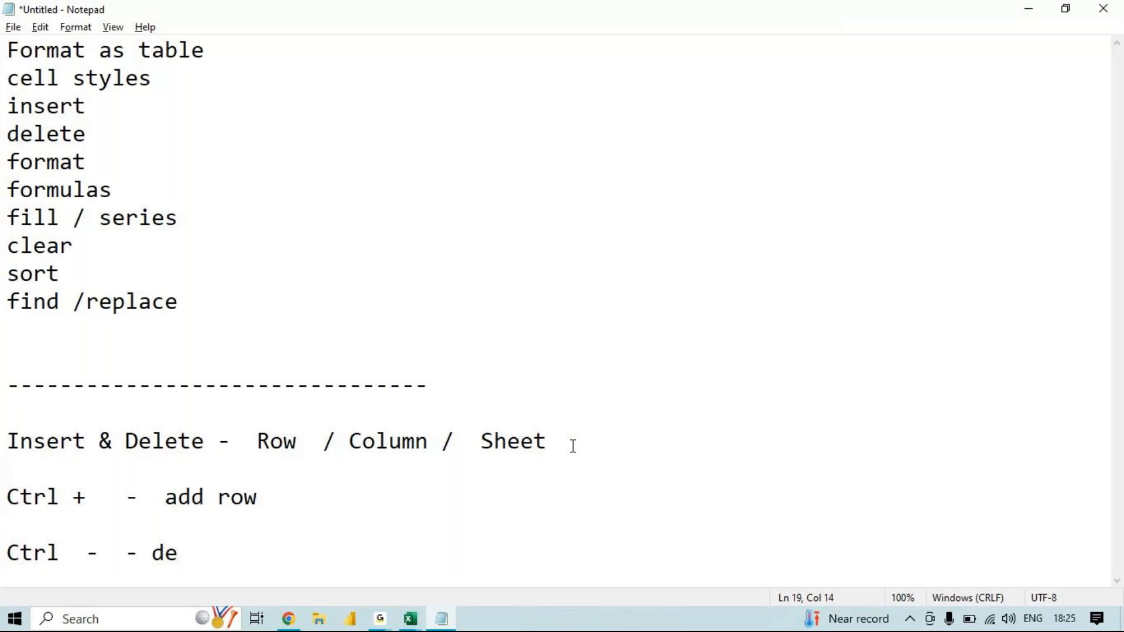
click(279, 494)
text(/ column)
click(211, 559)
text(l  row / c)
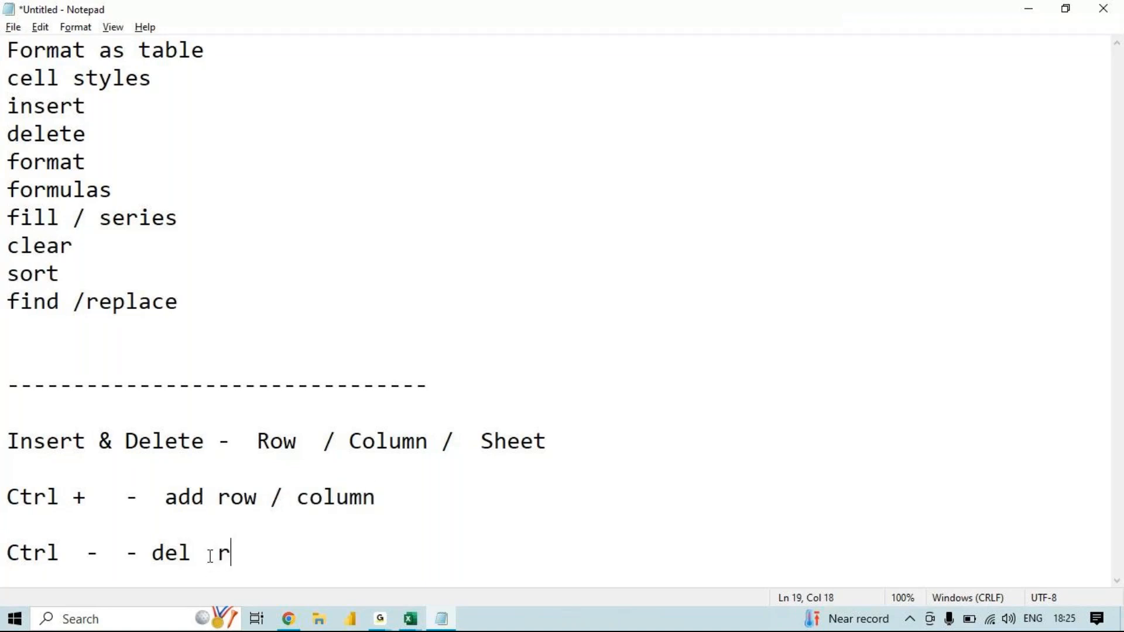
text(olumn)
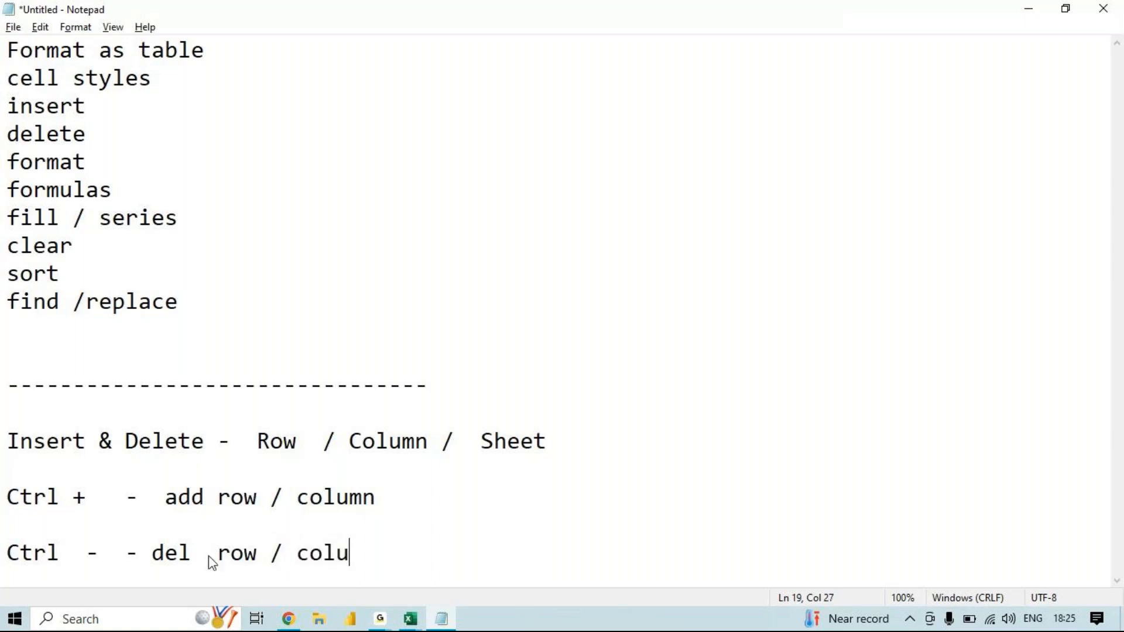
key(BackSpace)
text(mn)
- Switch to the Book1 workbook in Excel and delete the Math and Science columns from the table
click(421, 624)
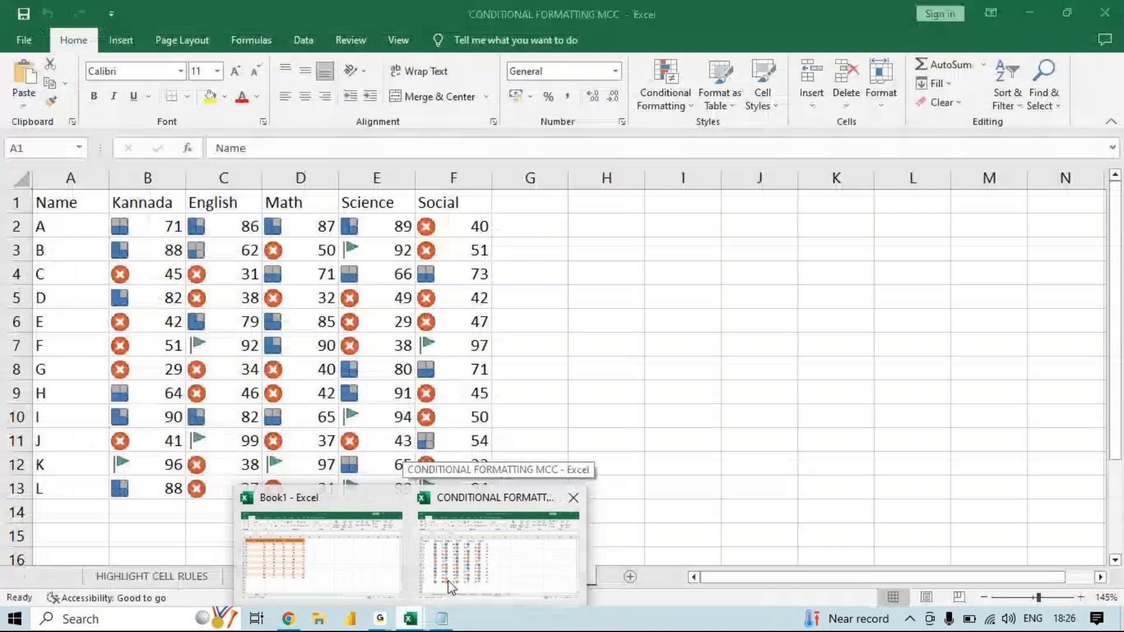
click(322, 553)
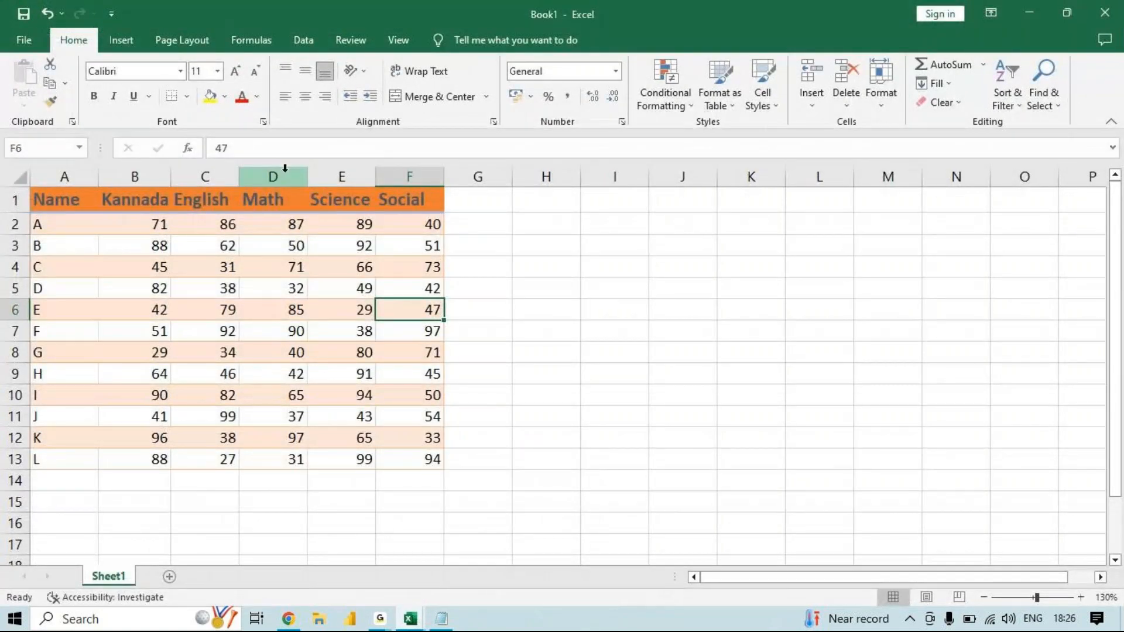
click(285, 168)
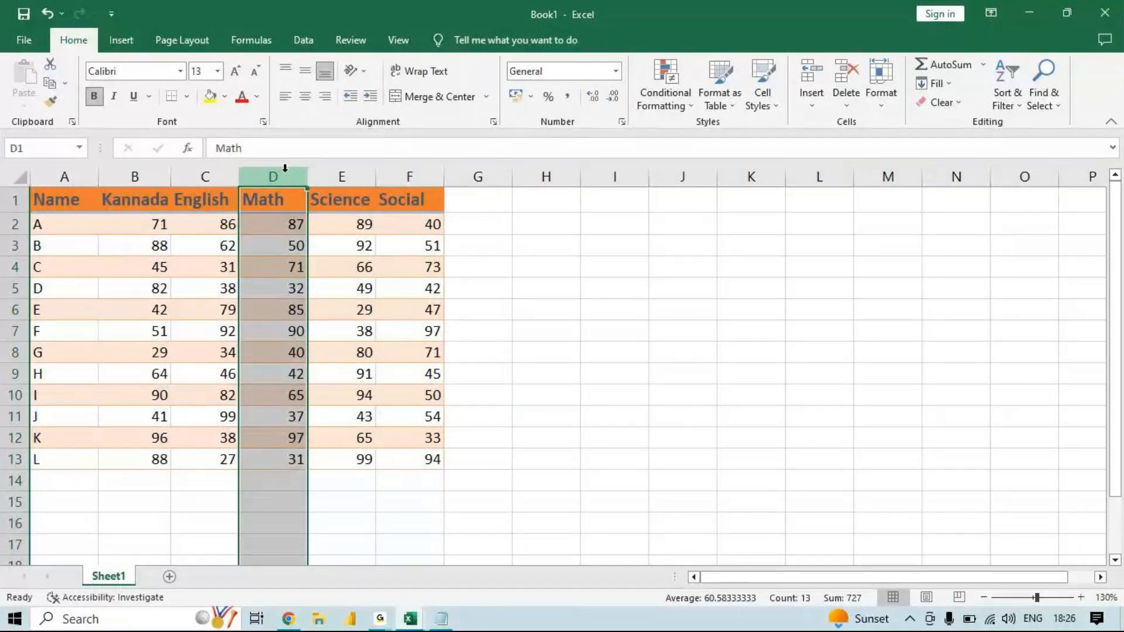
right_click(285, 170)
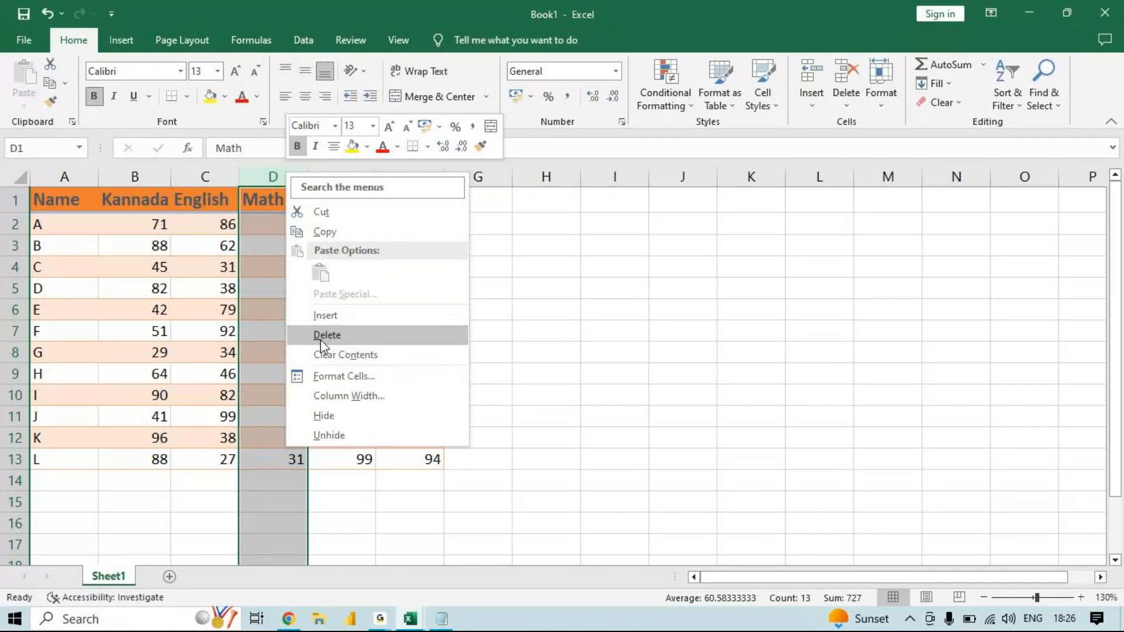
click(327, 335)
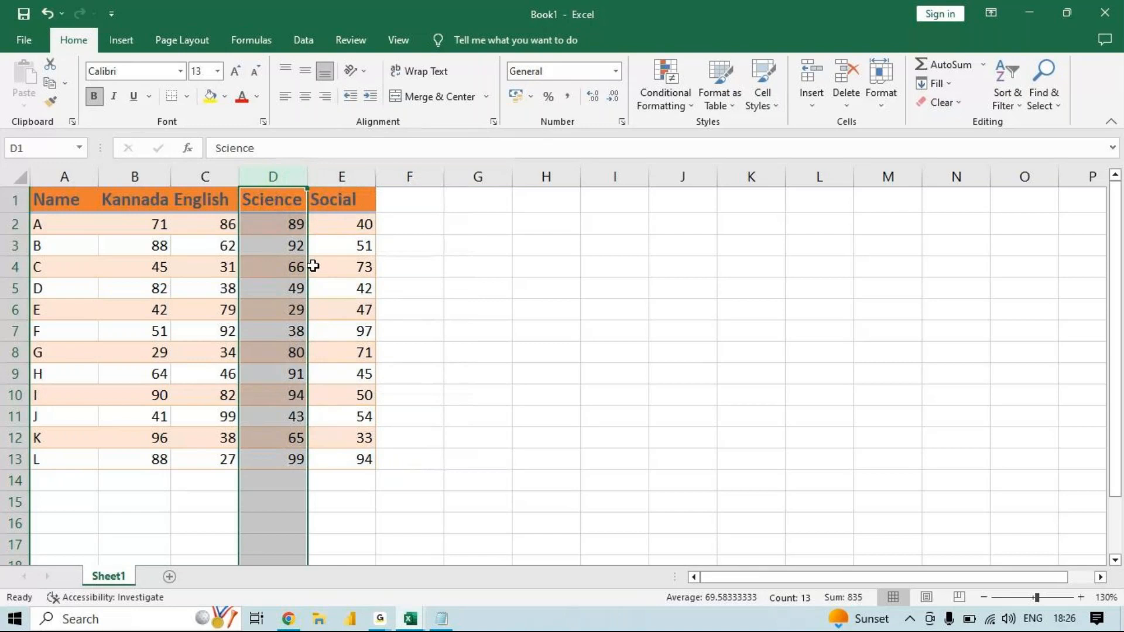
key(ctrl+minus)
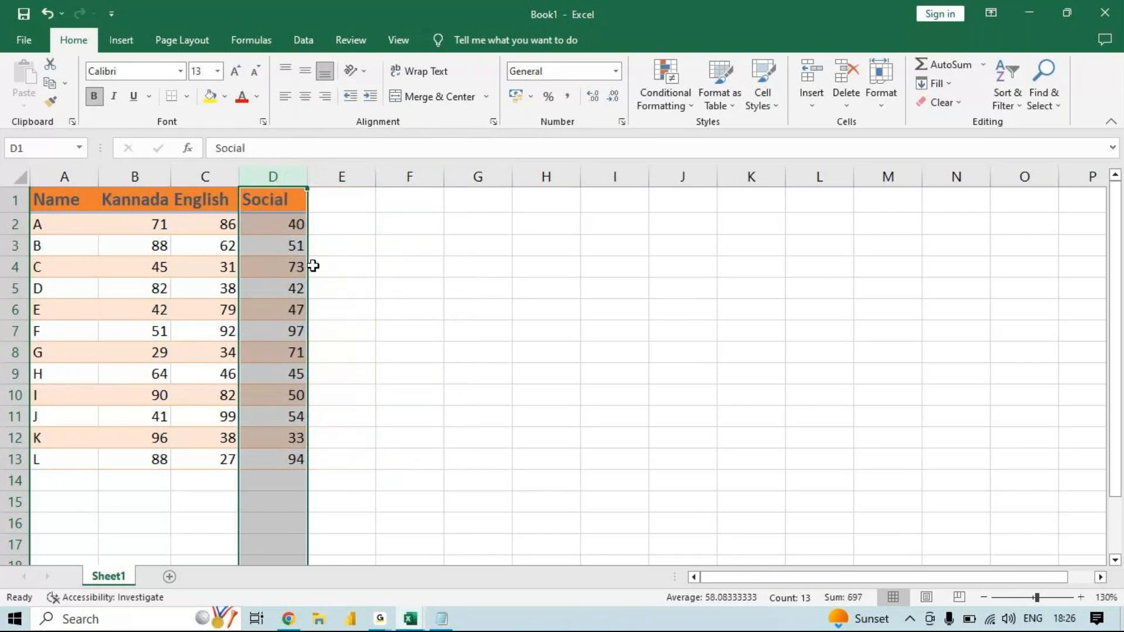
- Insert five blank columns between the English and Social columns
right_click(284, 176)
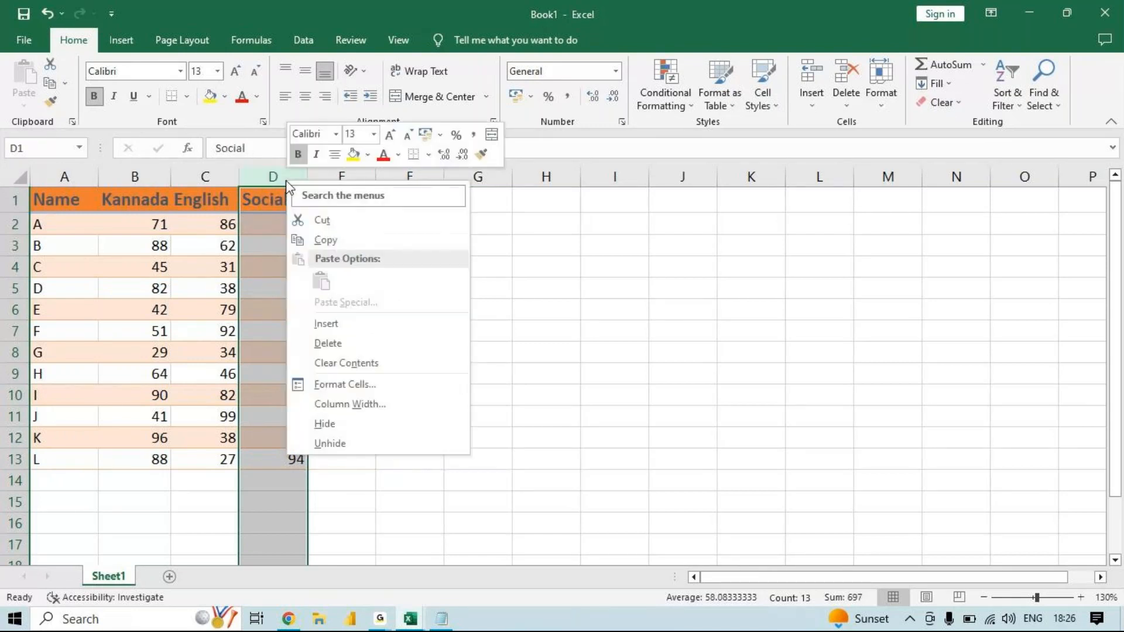
click(318, 324)
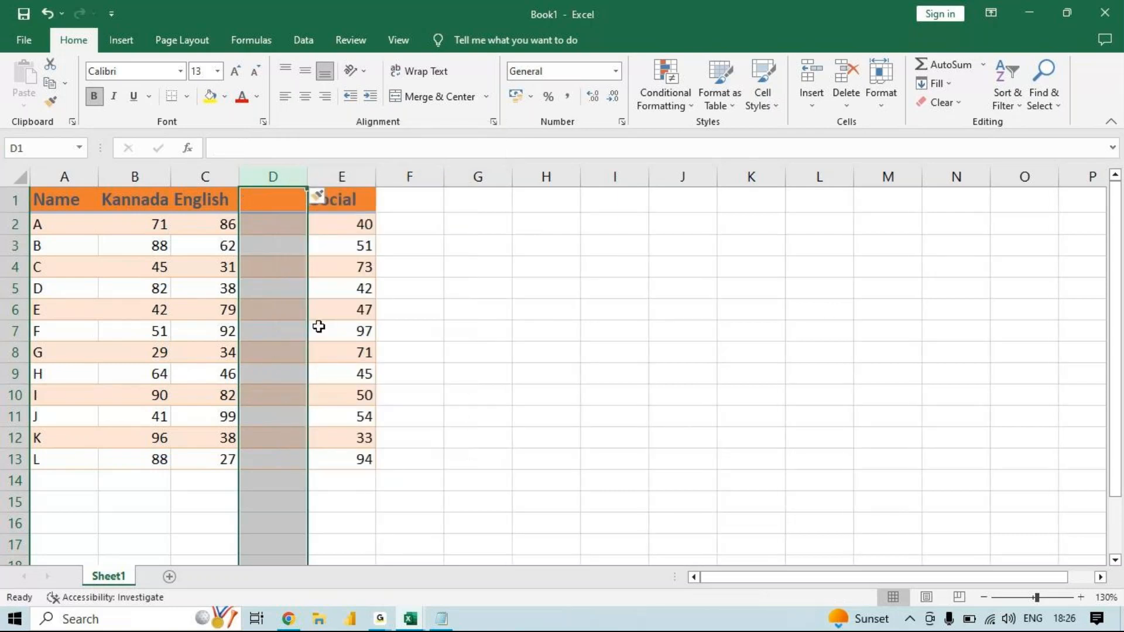
key(F4)
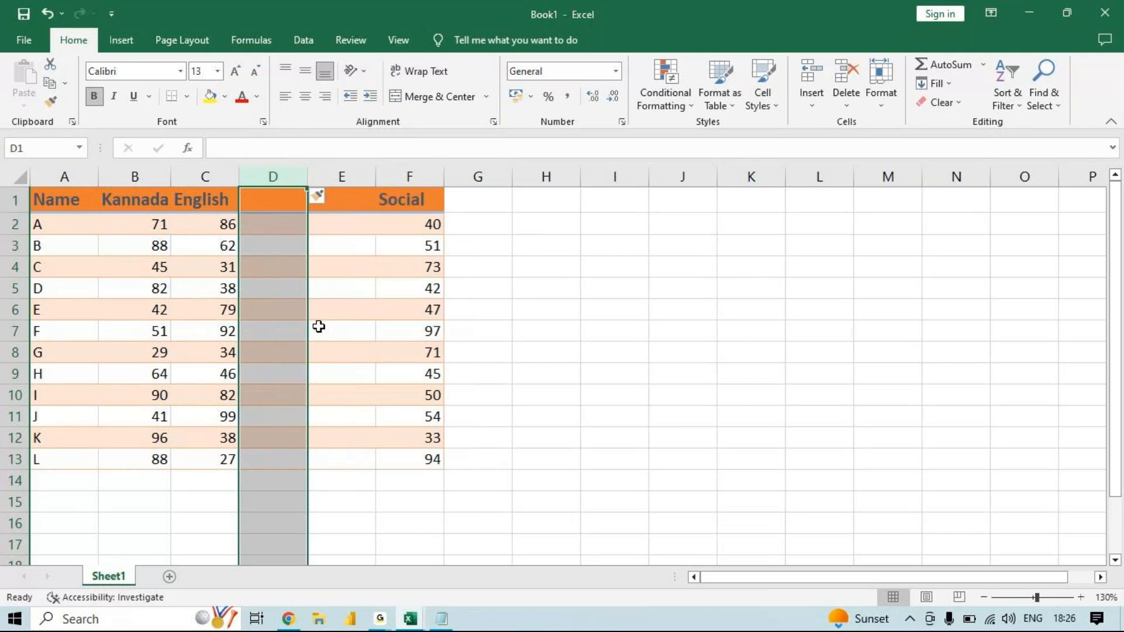
key(F4)
key(F4)
key(F4)
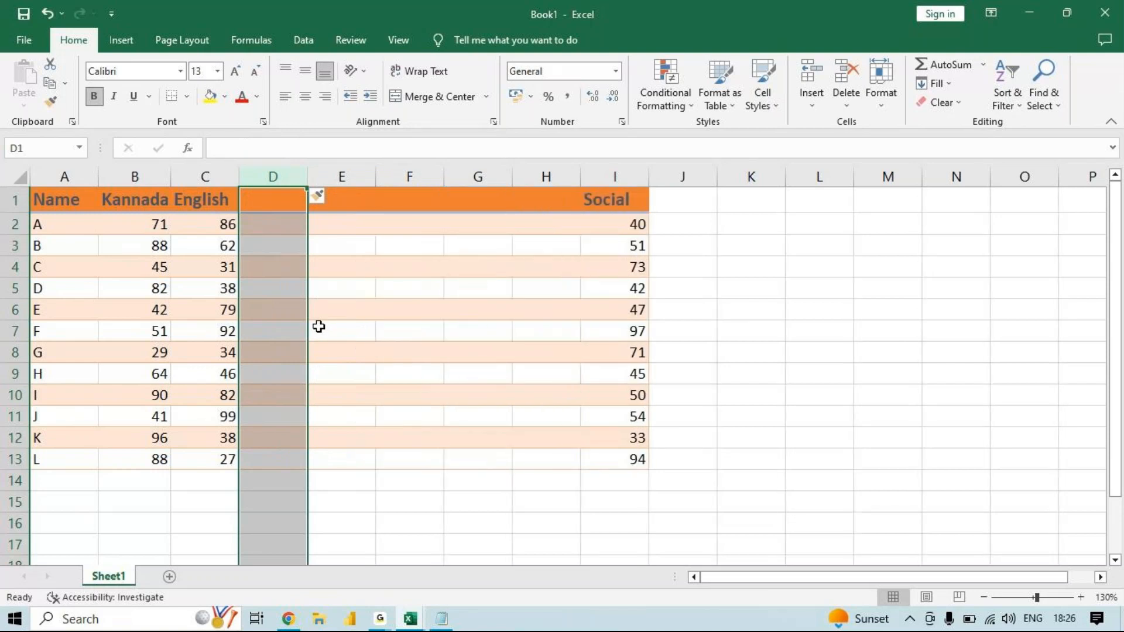
- Delete blank column D and insert a new blank column in its place
right_click(288, 180)
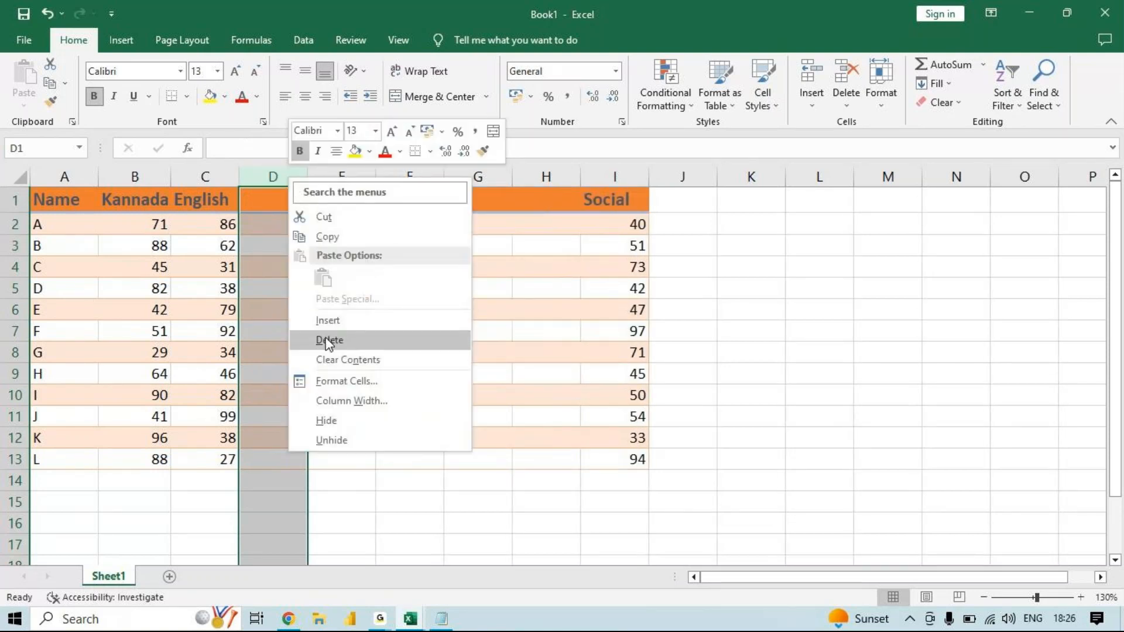
click(326, 339)
right_click(291, 178)
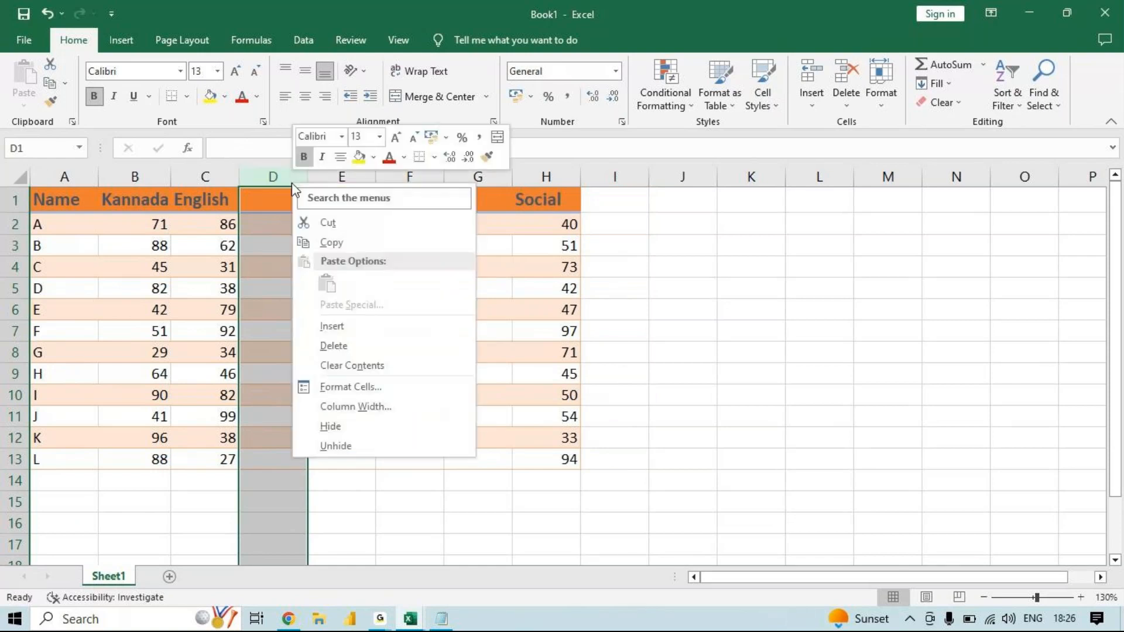
click(358, 327)
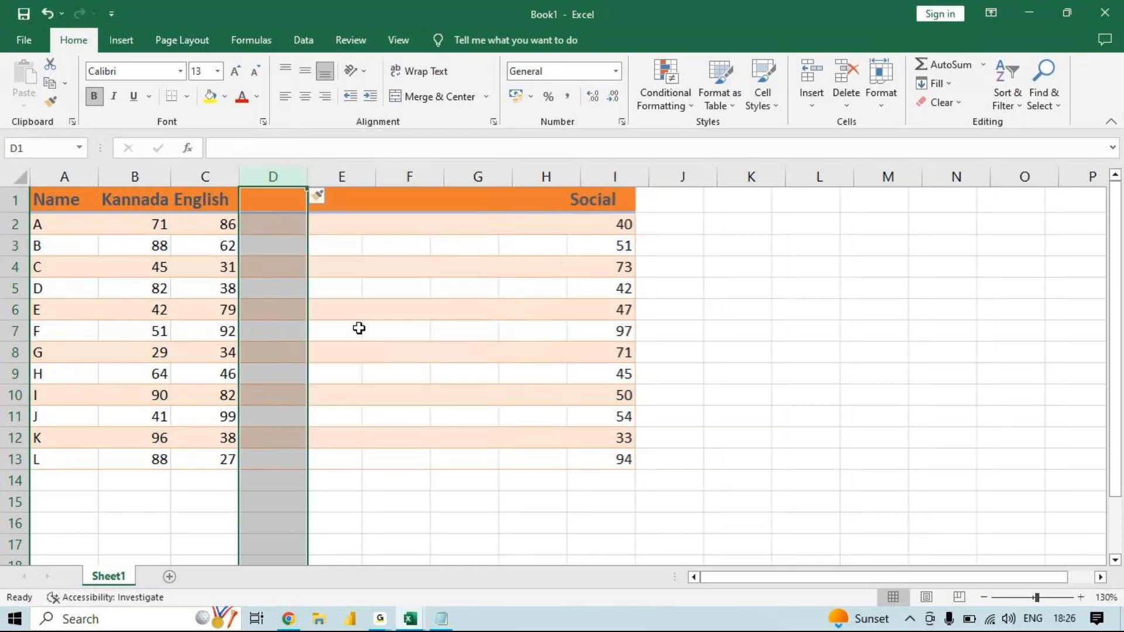
- Delete four of the blank columns so that only one remains between English and Social
key(ctrl+minus)
key(ctrl+minus)
key(ctrl+minus)
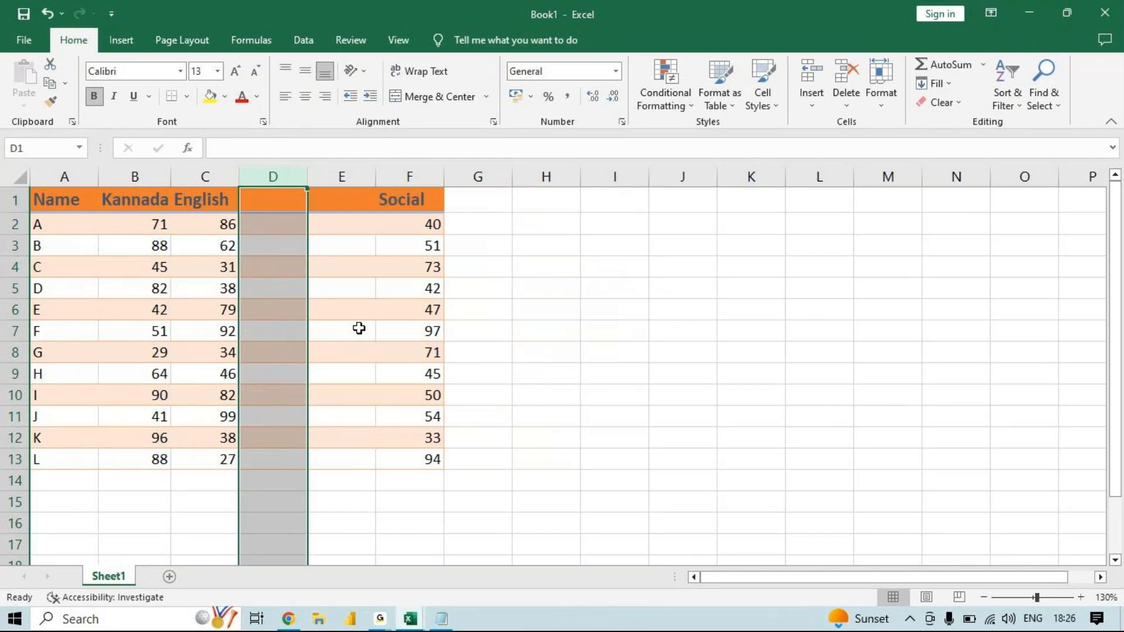
right_click(268, 170)
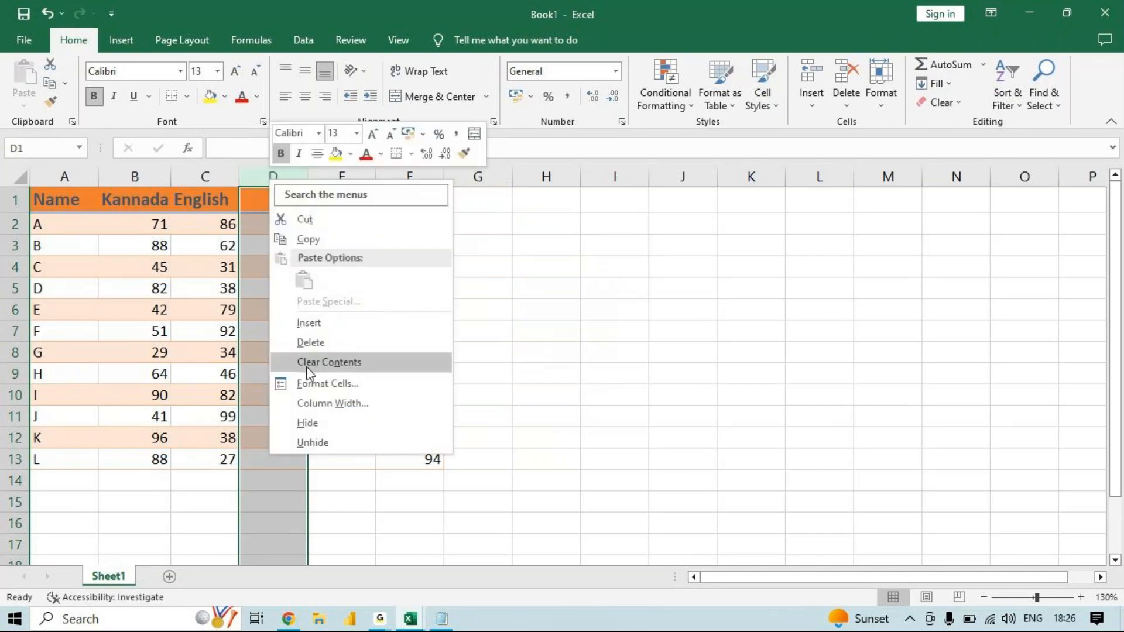
click(313, 341)
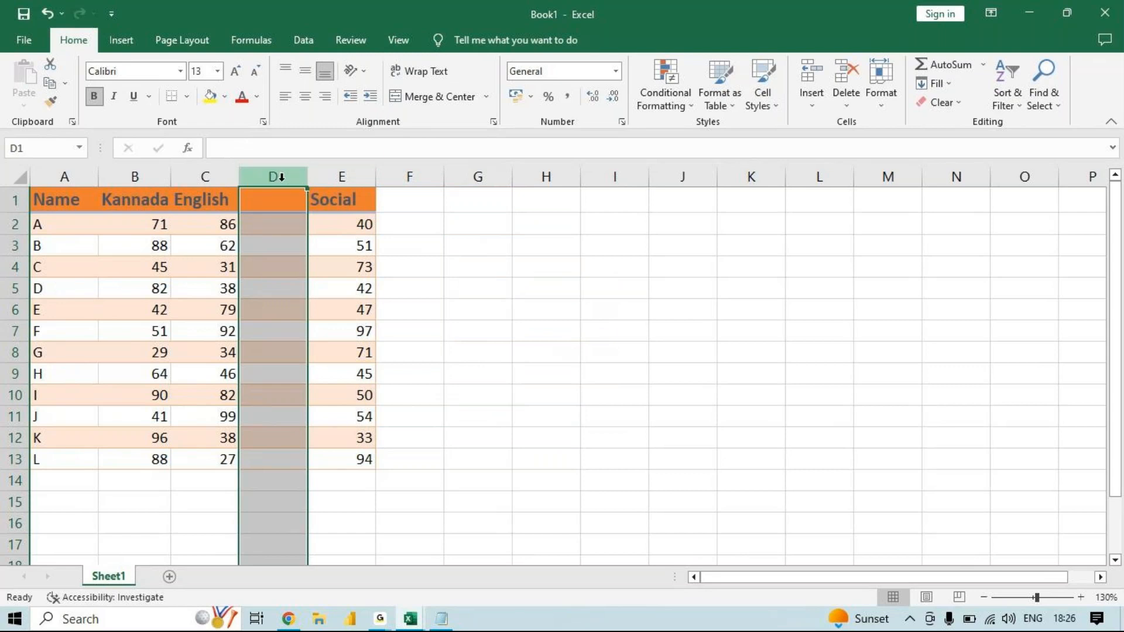
- Insert one blank row at row 5 and three more blank rows at rows 6 to 8
click(11, 288)
right_click(12, 288)
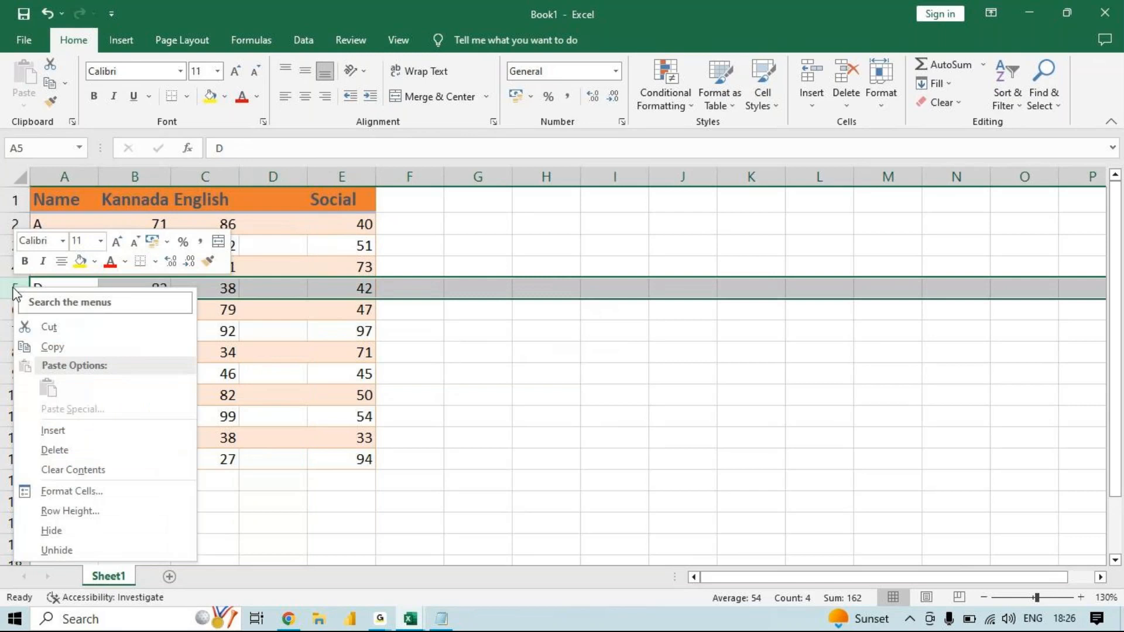
click(53, 423)
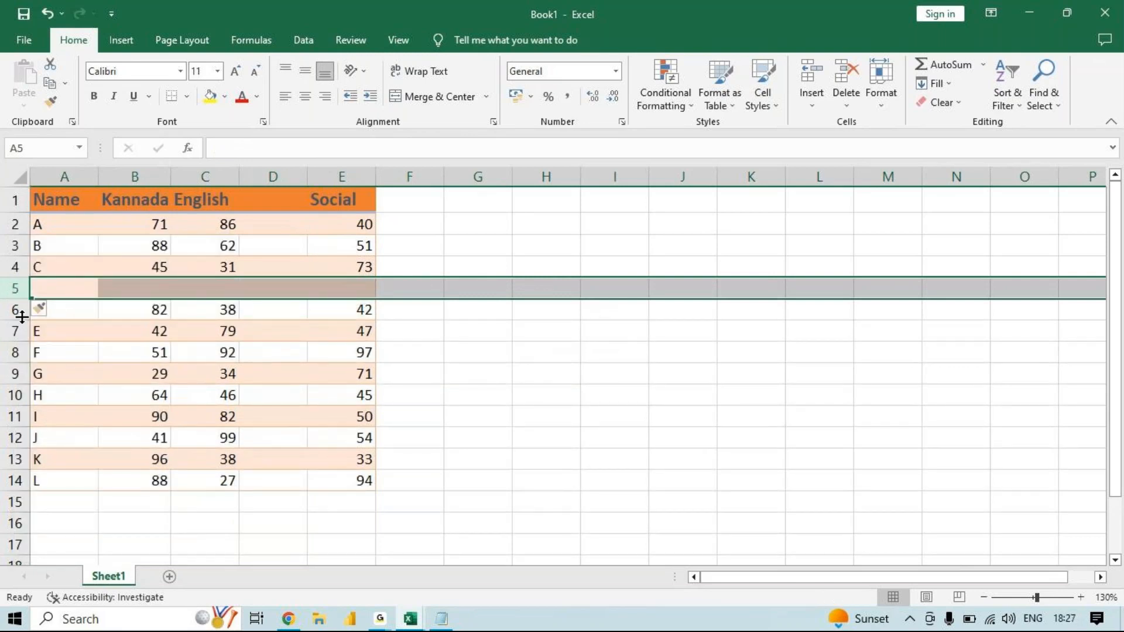
drag(15, 308, 16, 347)
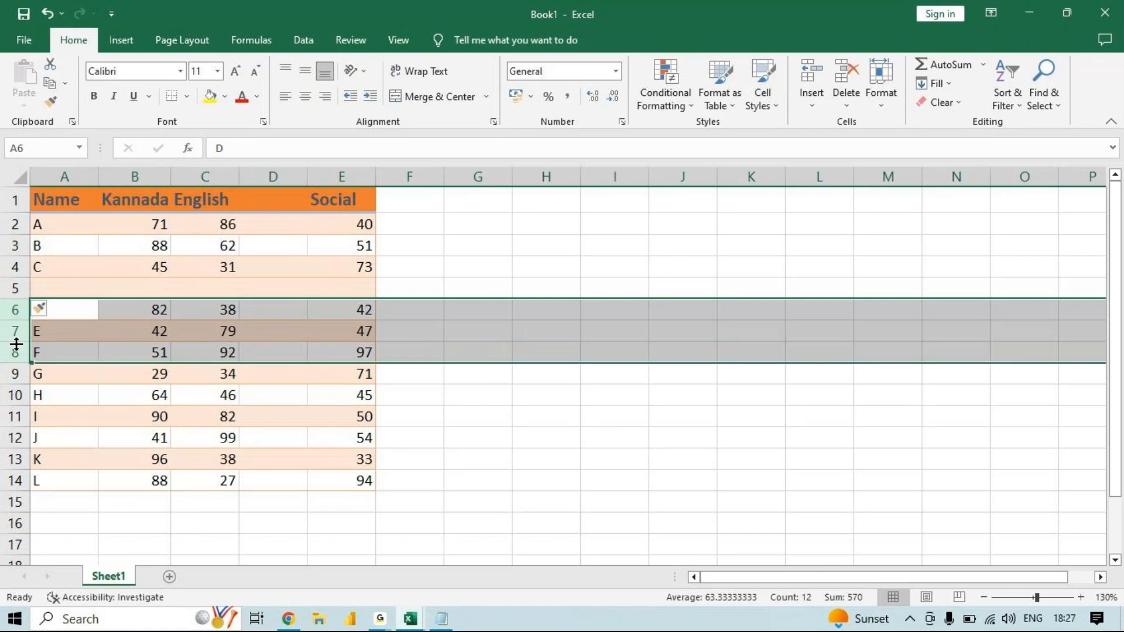
right_click(18, 349)
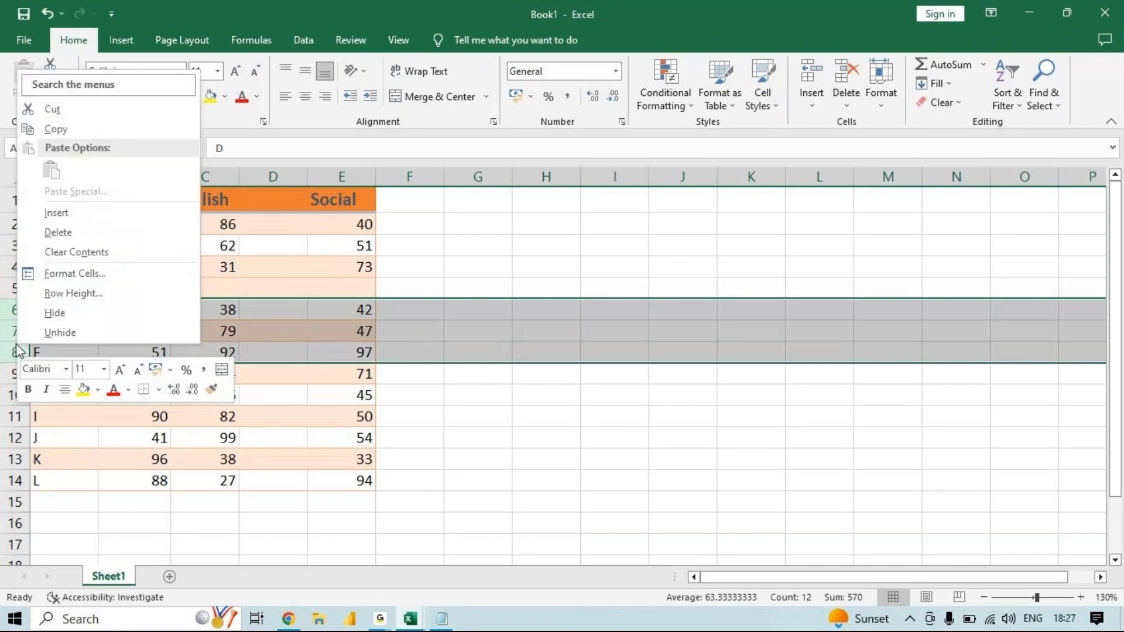
click(128, 225)
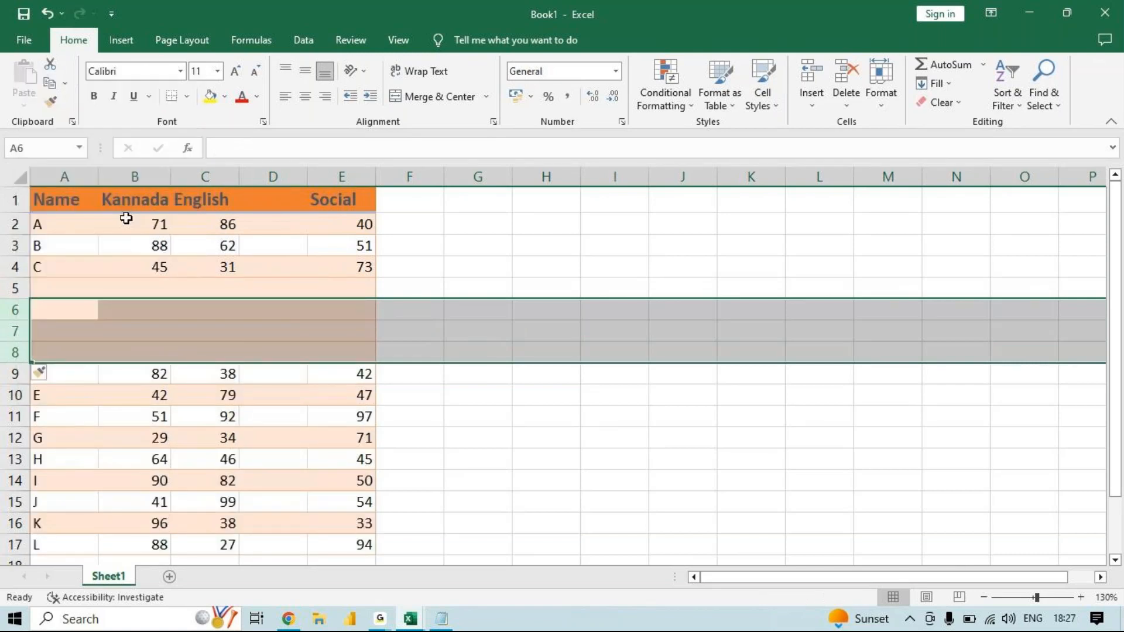
- Delete the three blank rows 6 to 8 and the blank row 5
right_click(6, 326)
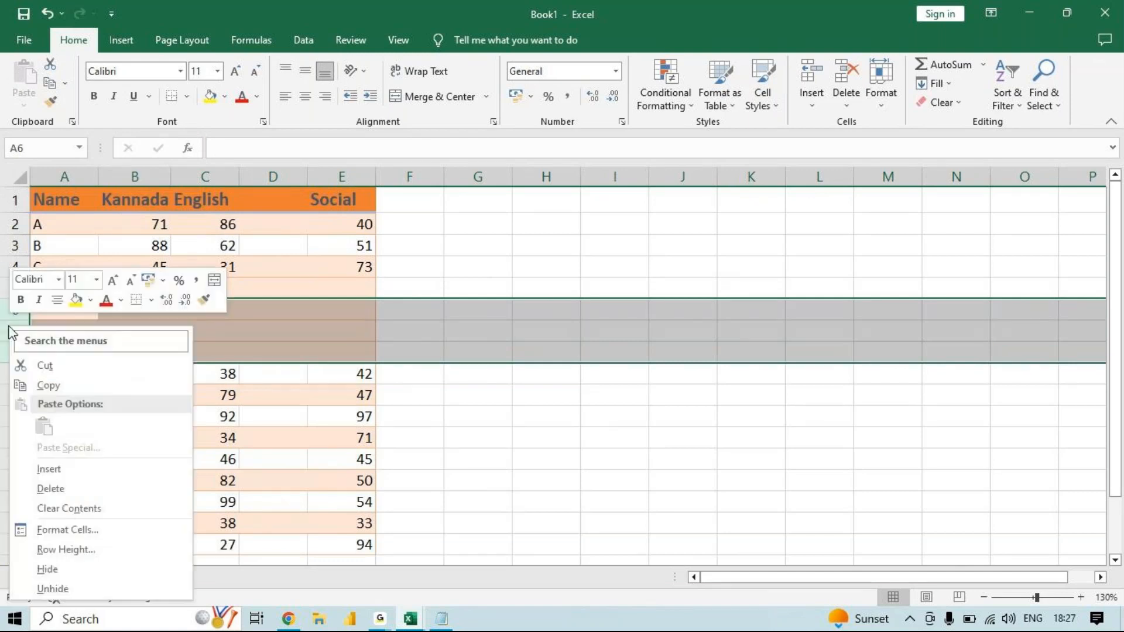
click(51, 489)
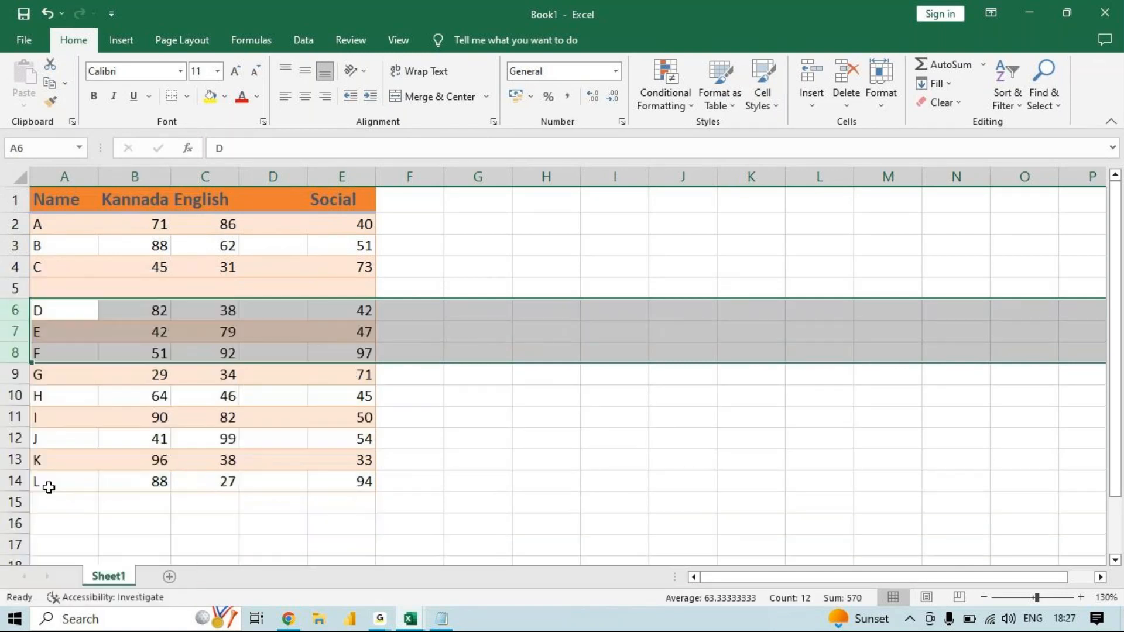
click(16, 287)
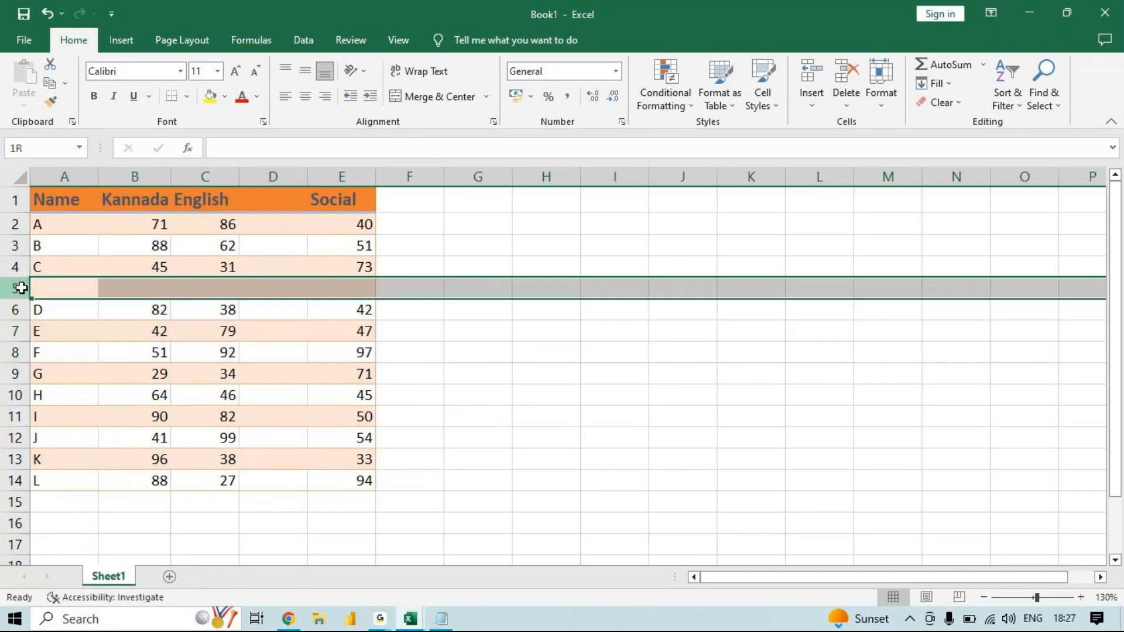
key(ctrl+minus)
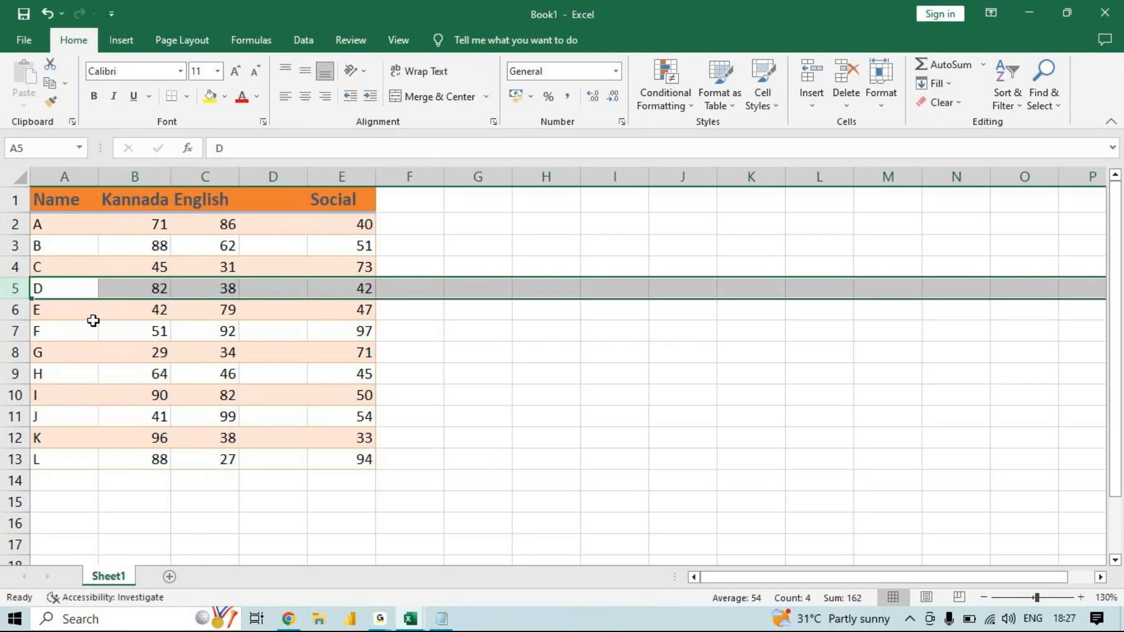
click(375, 625)
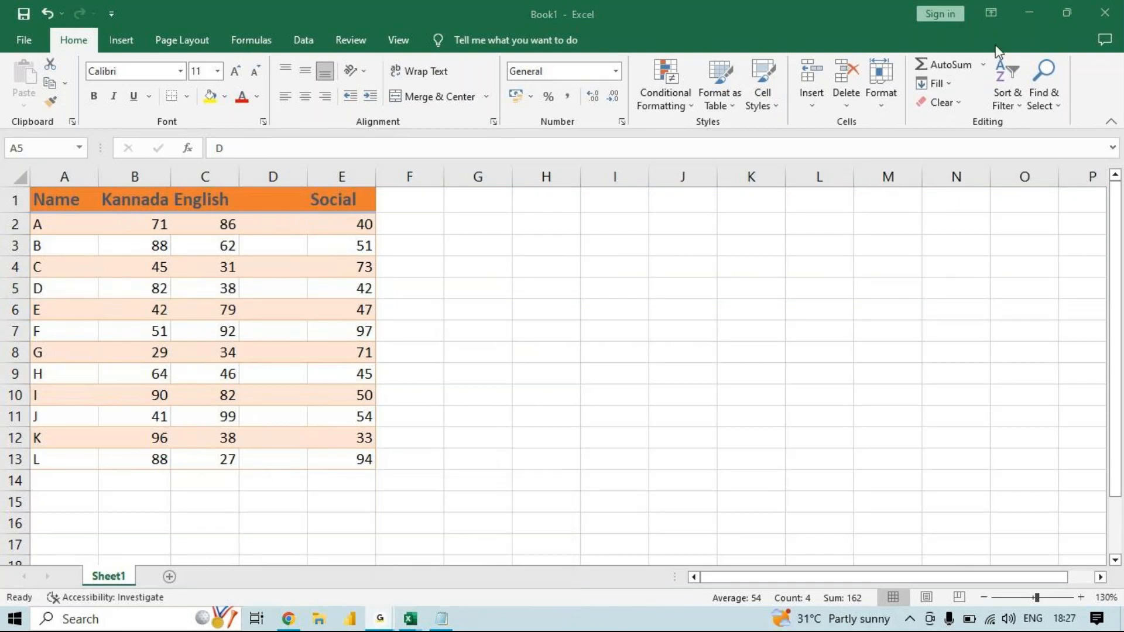
click(1031, 15)
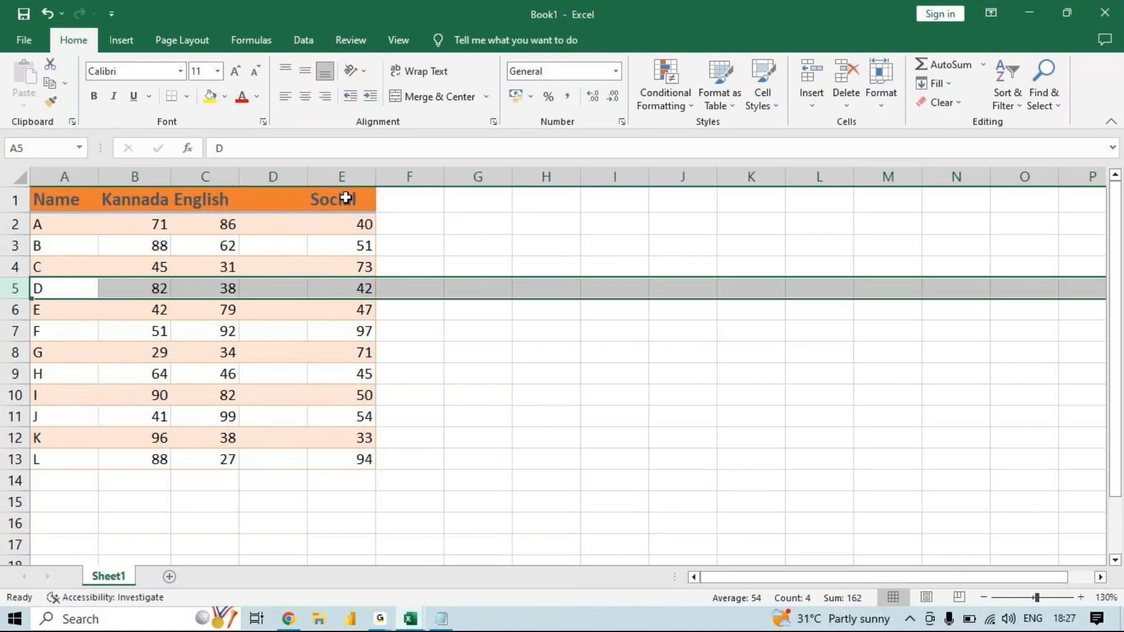
click(295, 177)
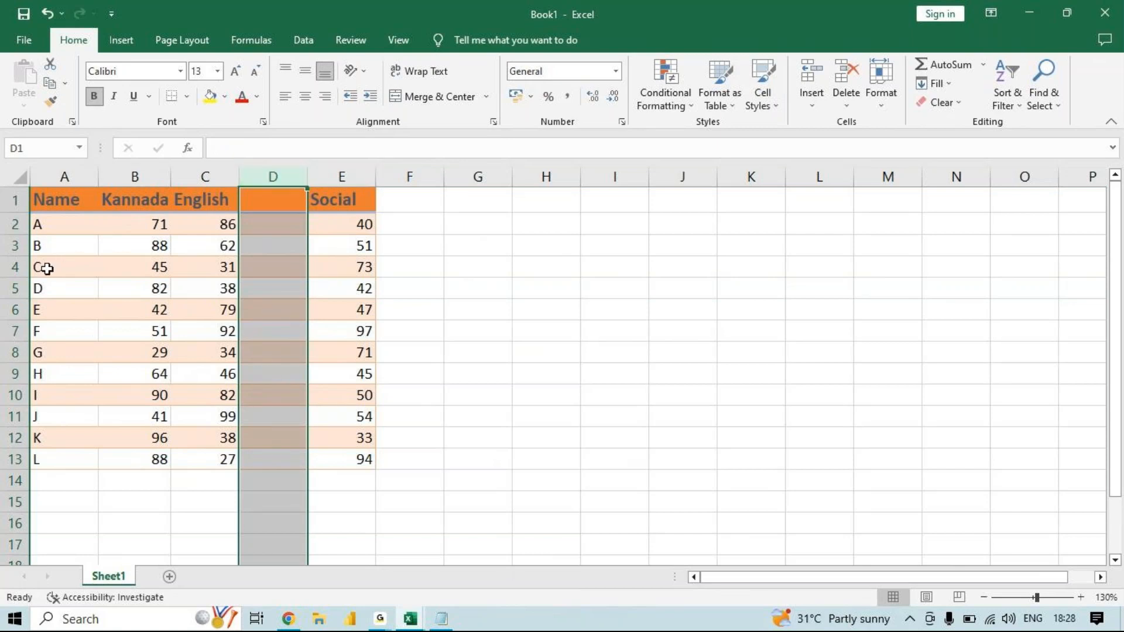
right_click(276, 175)
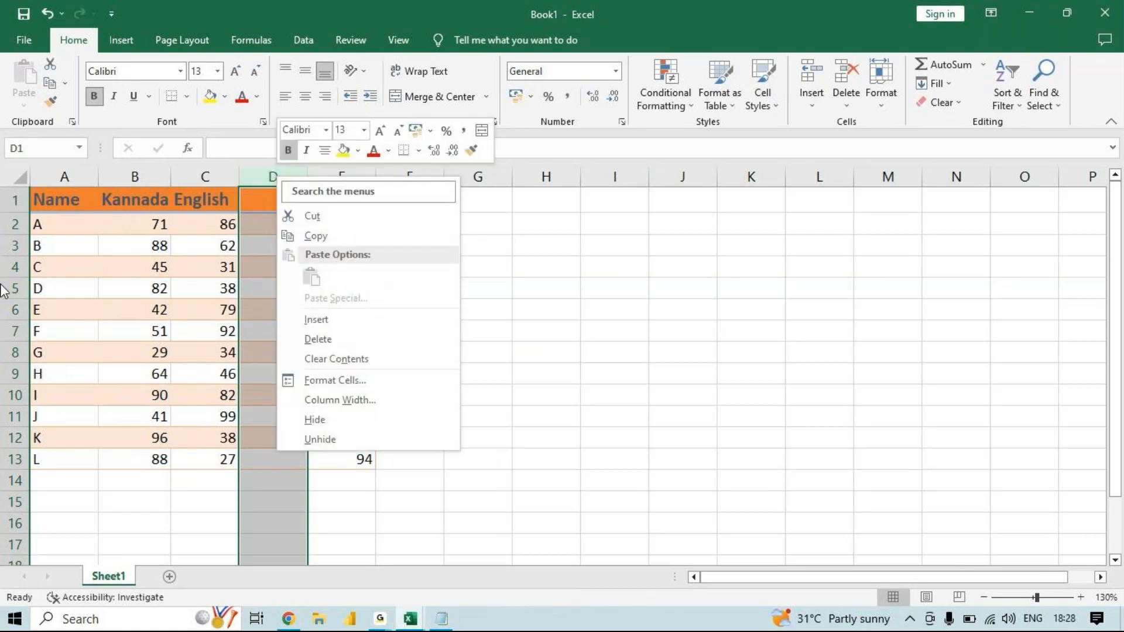
key(Escape)
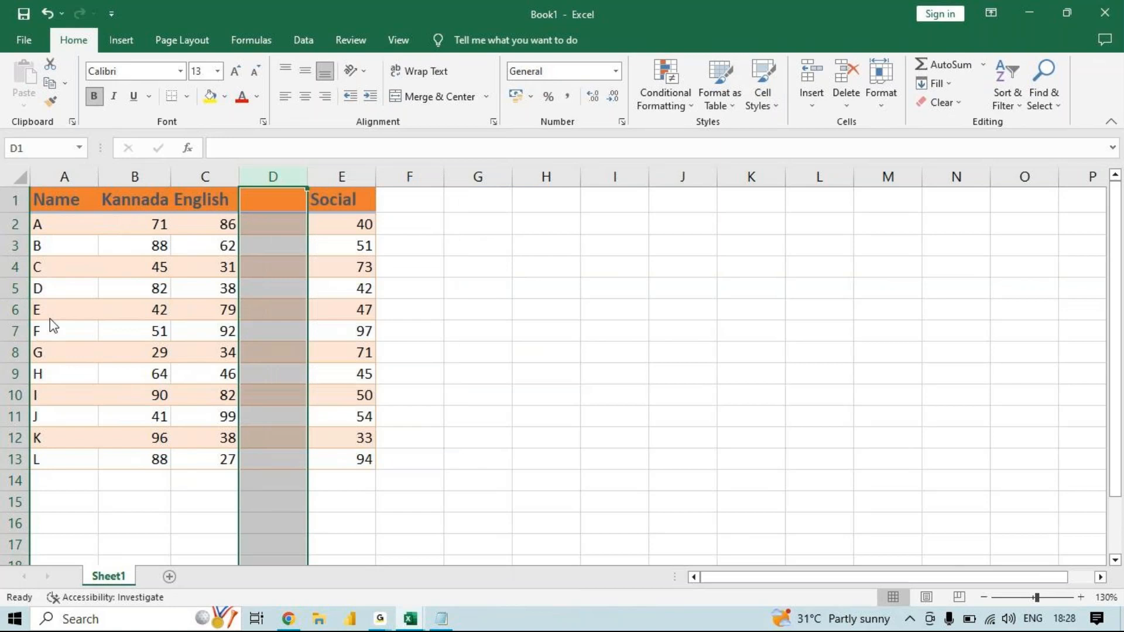
- Insert a blank row at row 5 of the marks table and delete that row again
click(13, 288)
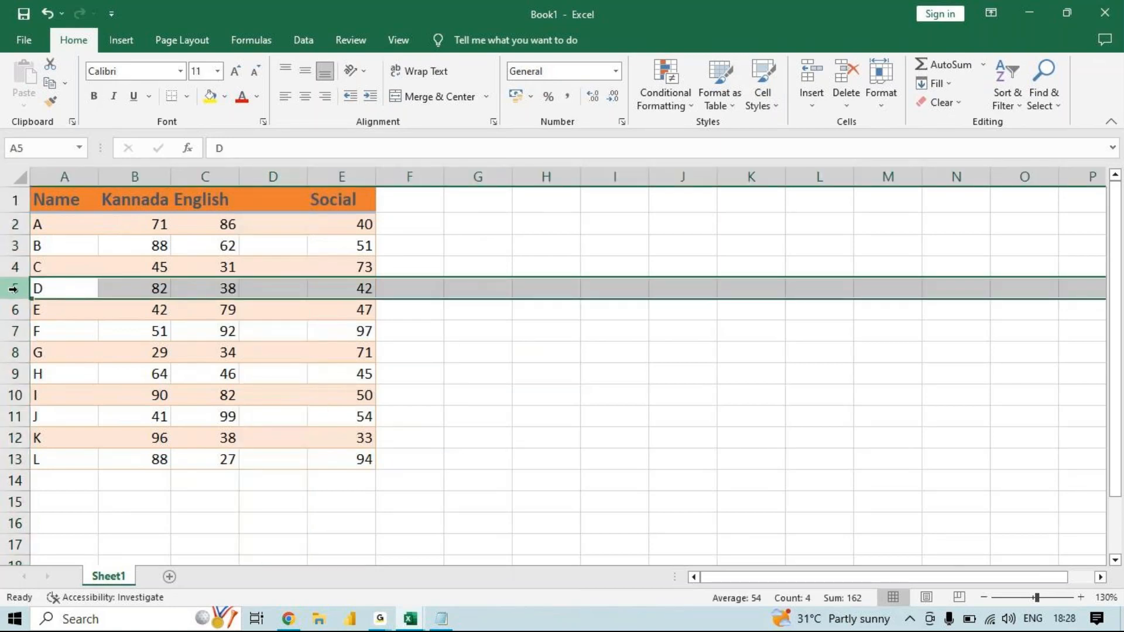
right_click(13, 289)
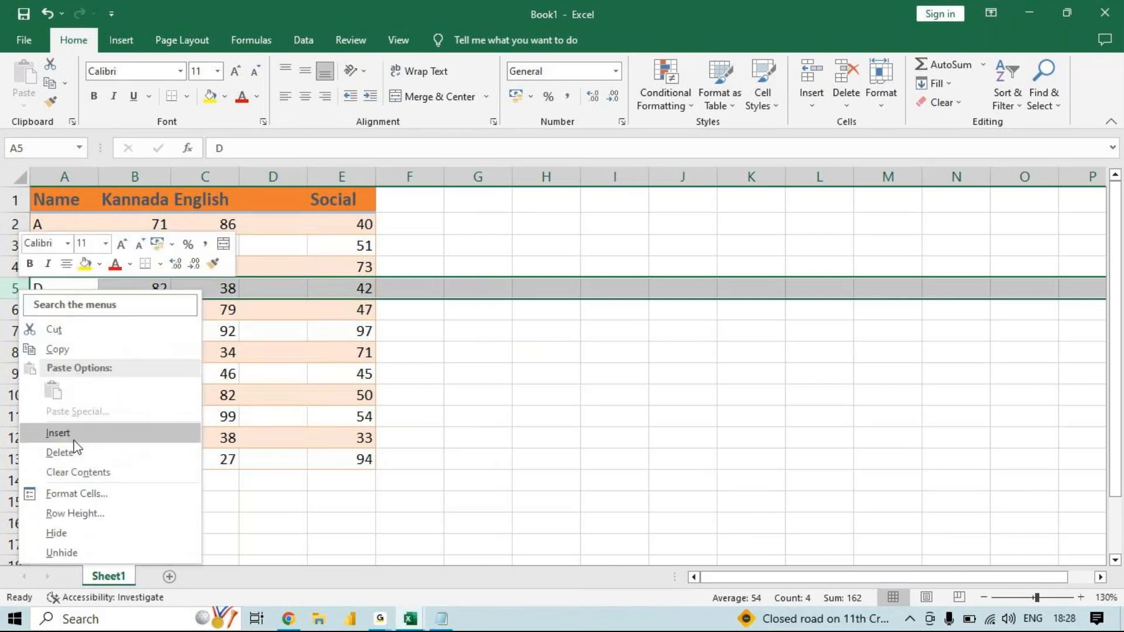
click(58, 433)
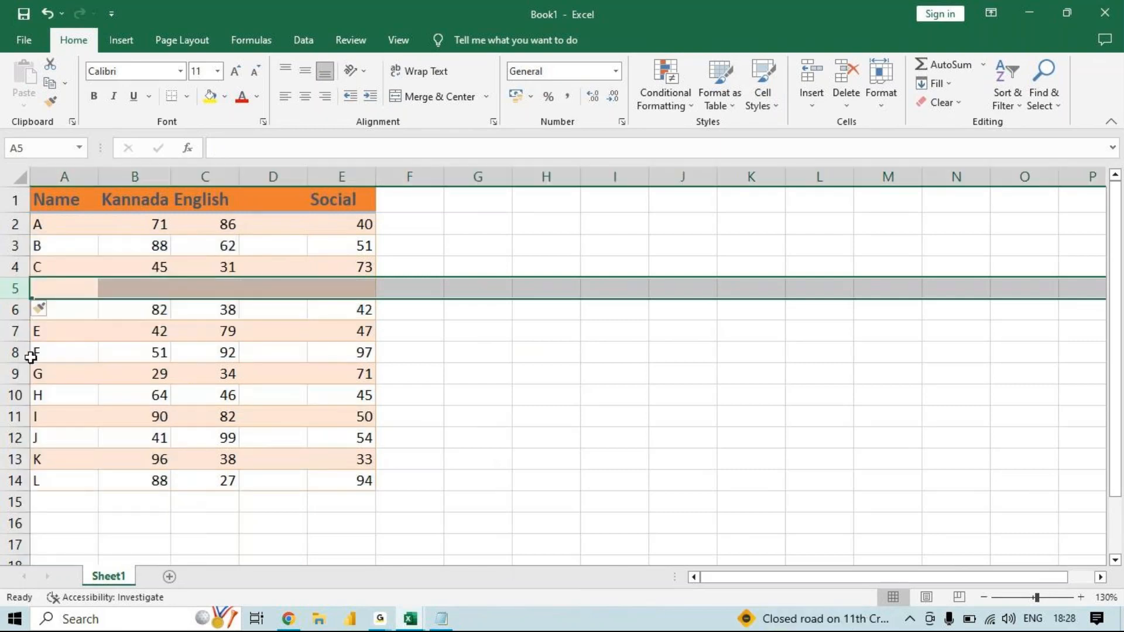
right_click(13, 288)
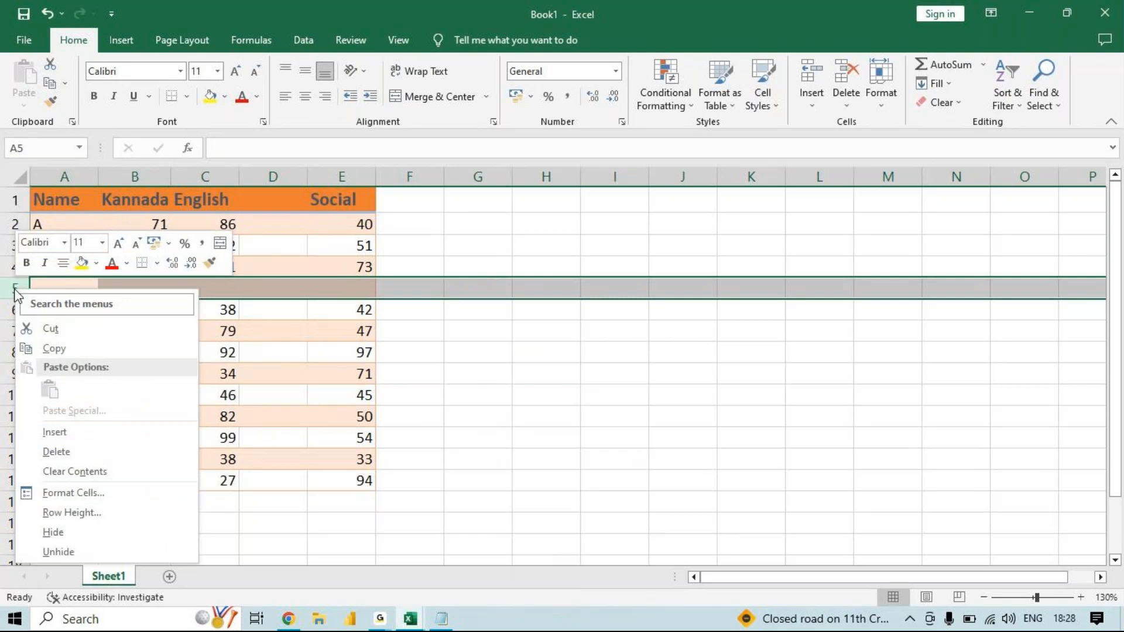
click(91, 446)
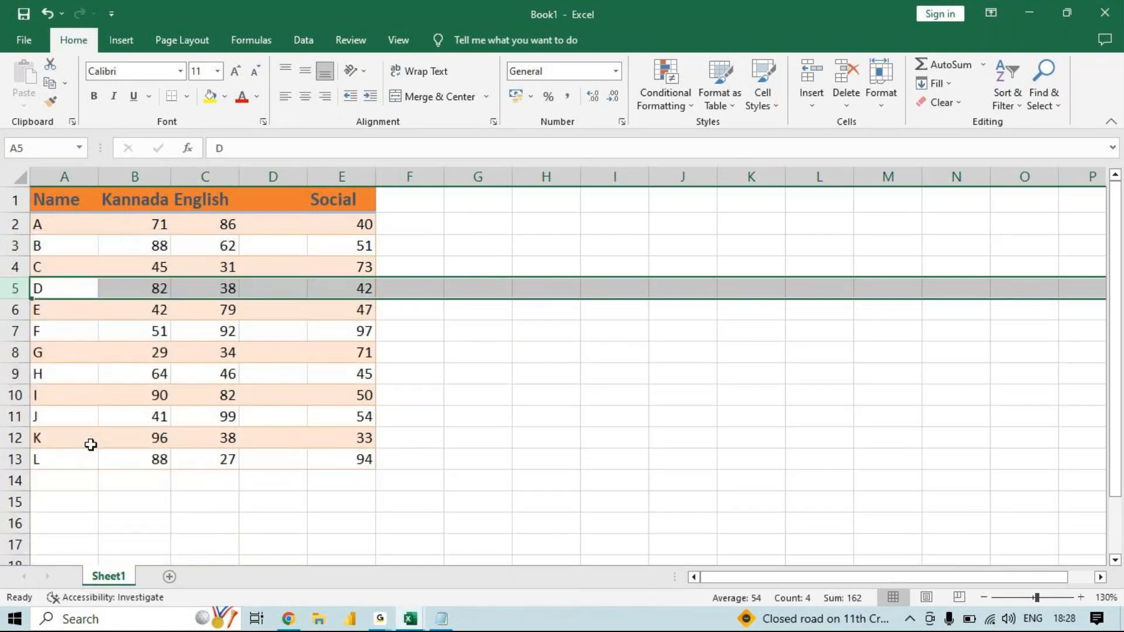
- Delete the blank column D between English and Social
click(268, 175)
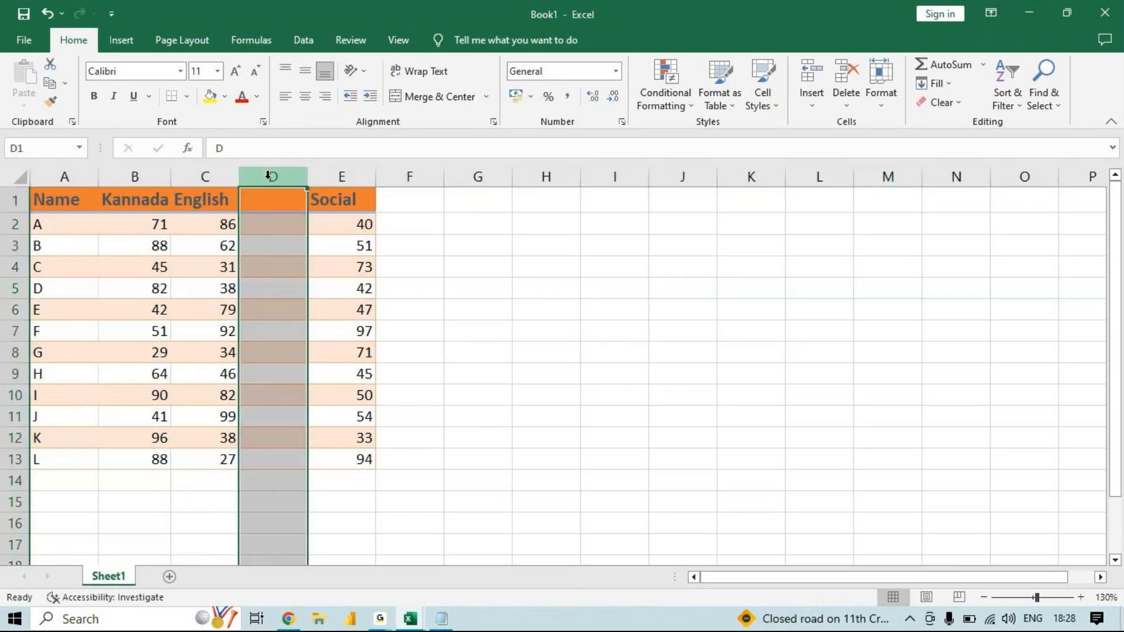
right_click(268, 176)
click(342, 347)
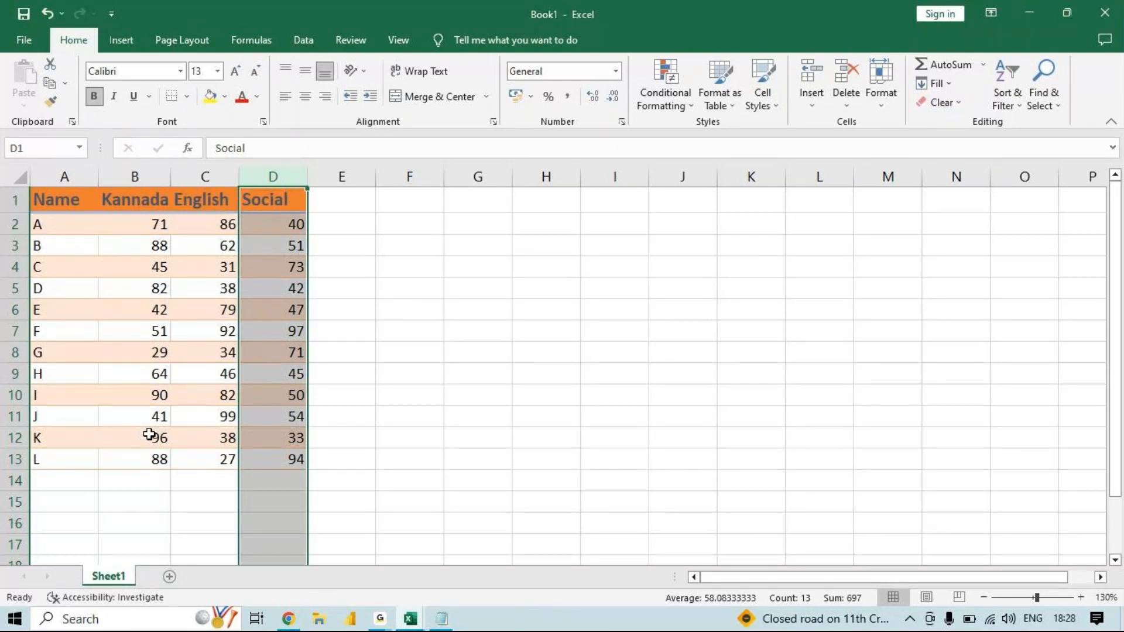
- Insert a new worksheet in front of Sheet1 through the sheet's Insert dialog
right_click(112, 577)
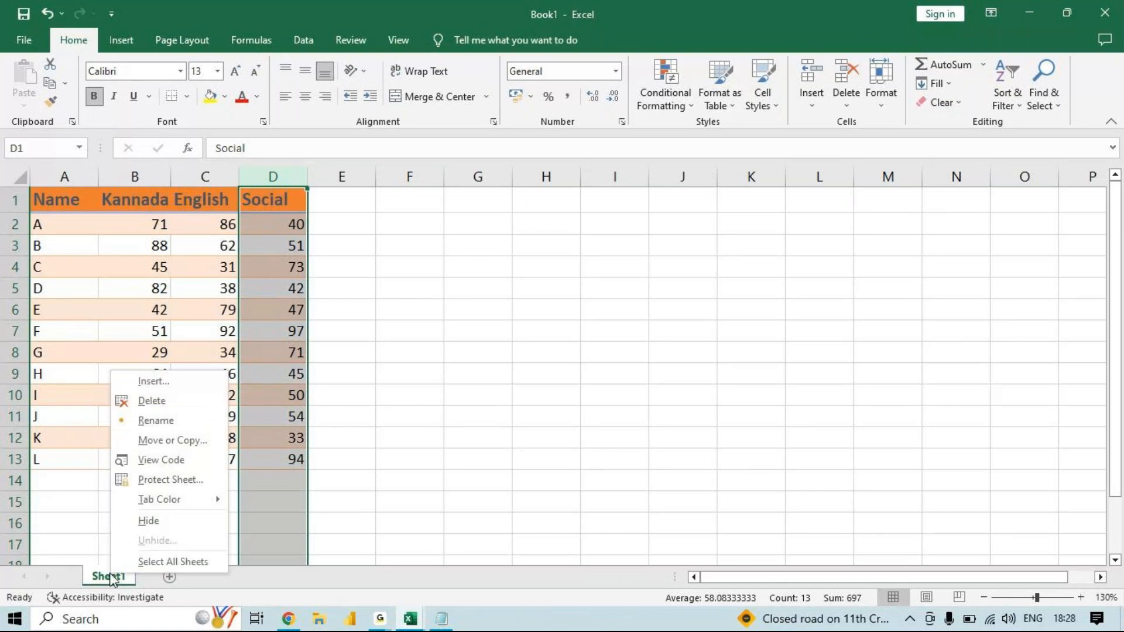
click(176, 382)
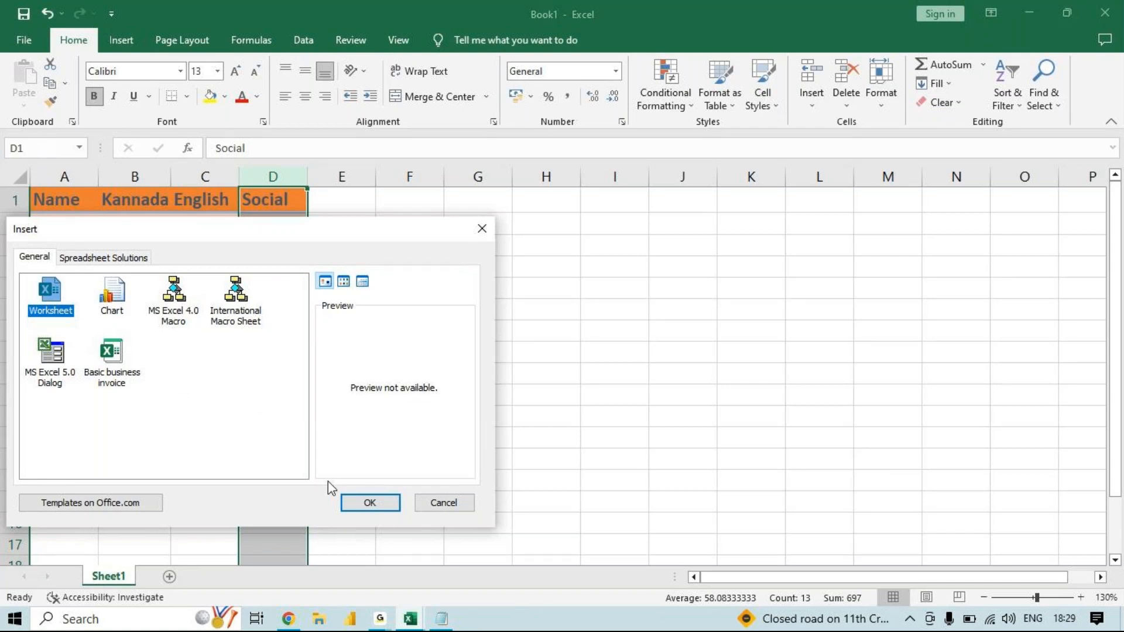
click(372, 505)
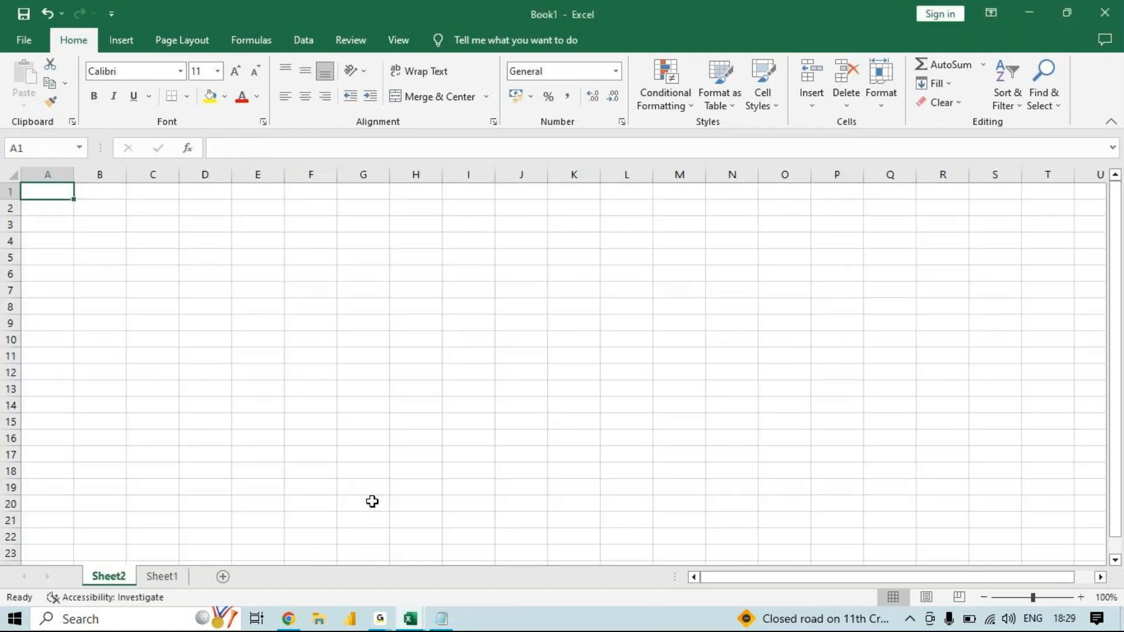
- Insert a Chart sheet in front of Sheet2 through the Insert dialog
right_click(109, 582)
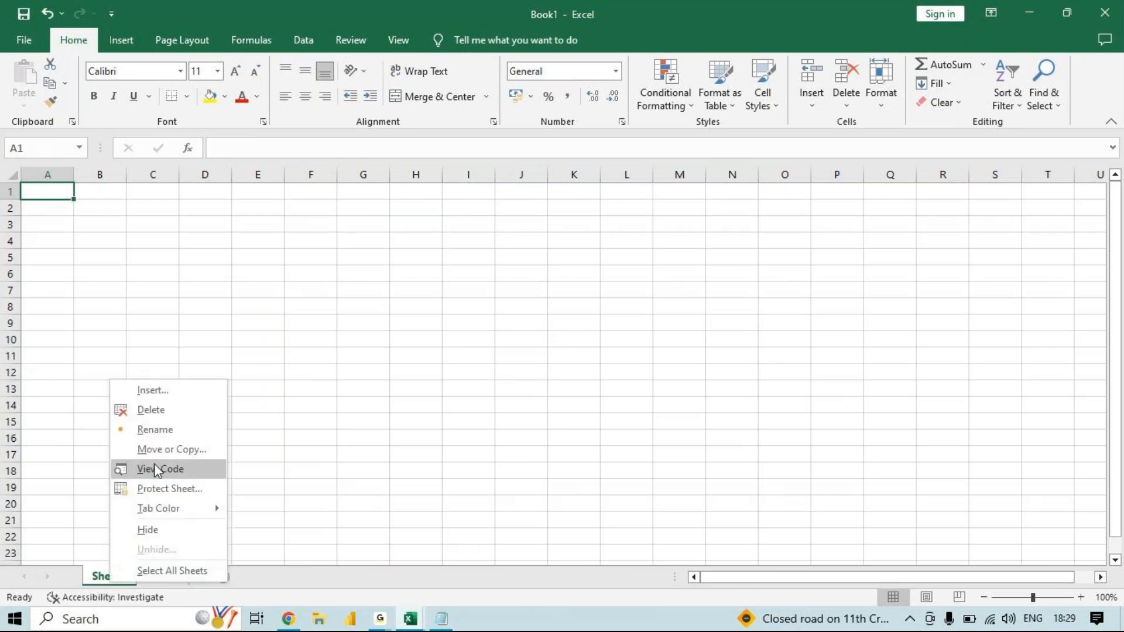
click(195, 393)
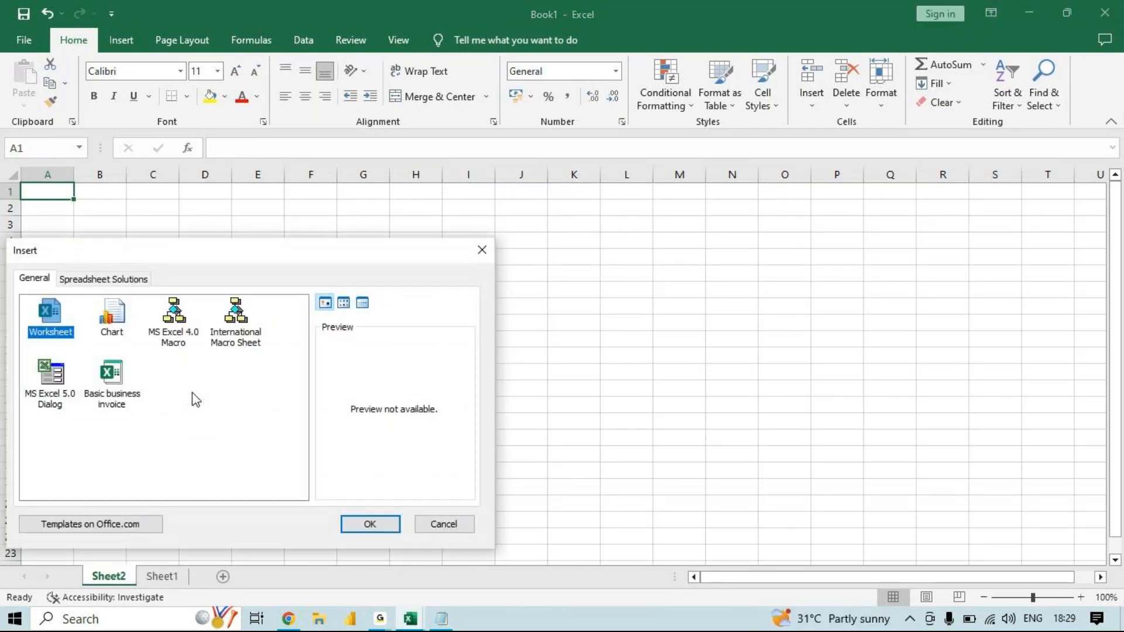
click(117, 328)
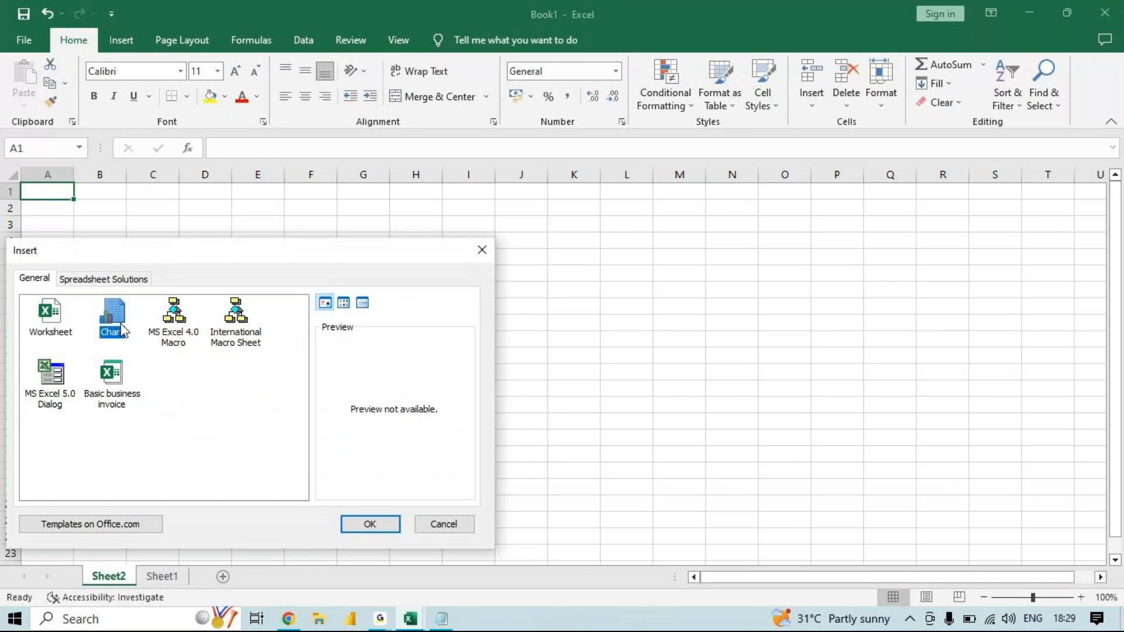
click(369, 524)
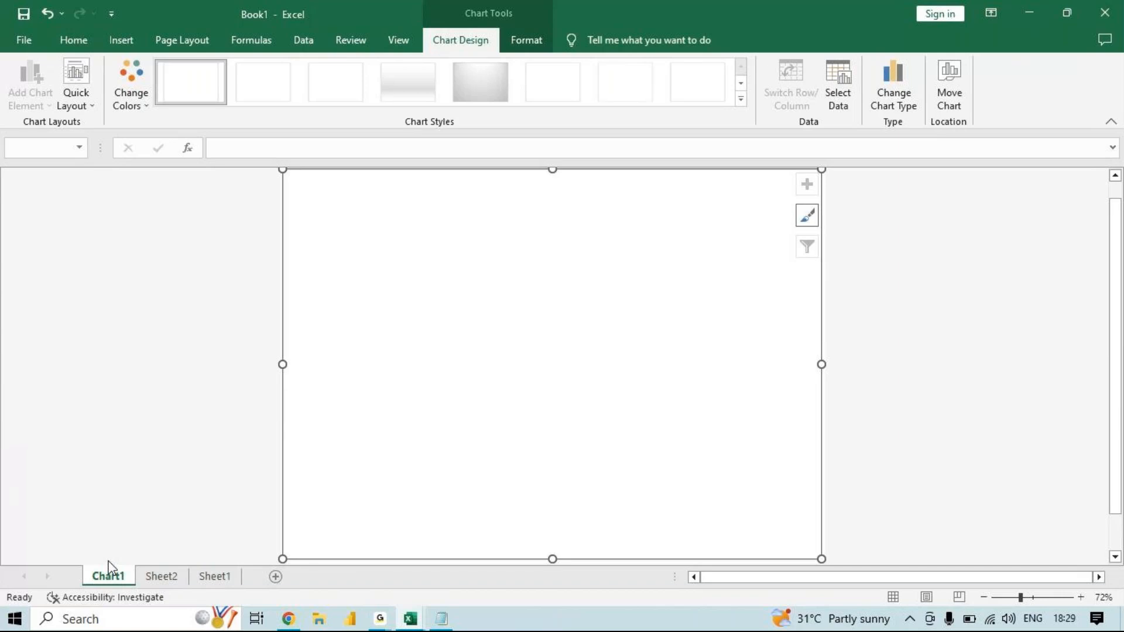
click(155, 580)
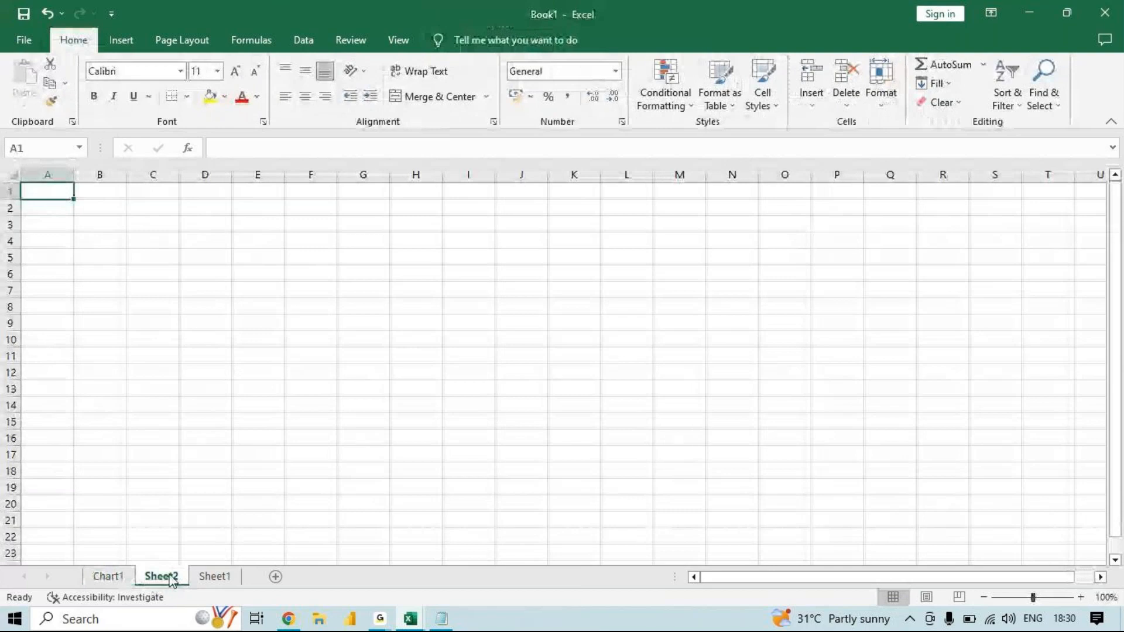
right_click(171, 581)
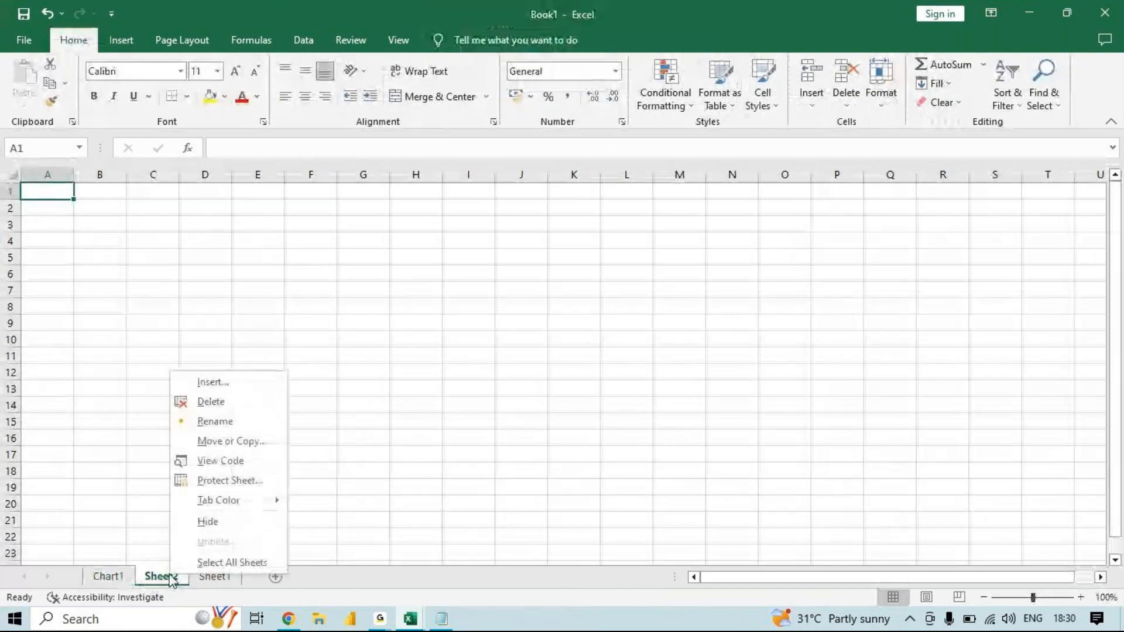
click(245, 388)
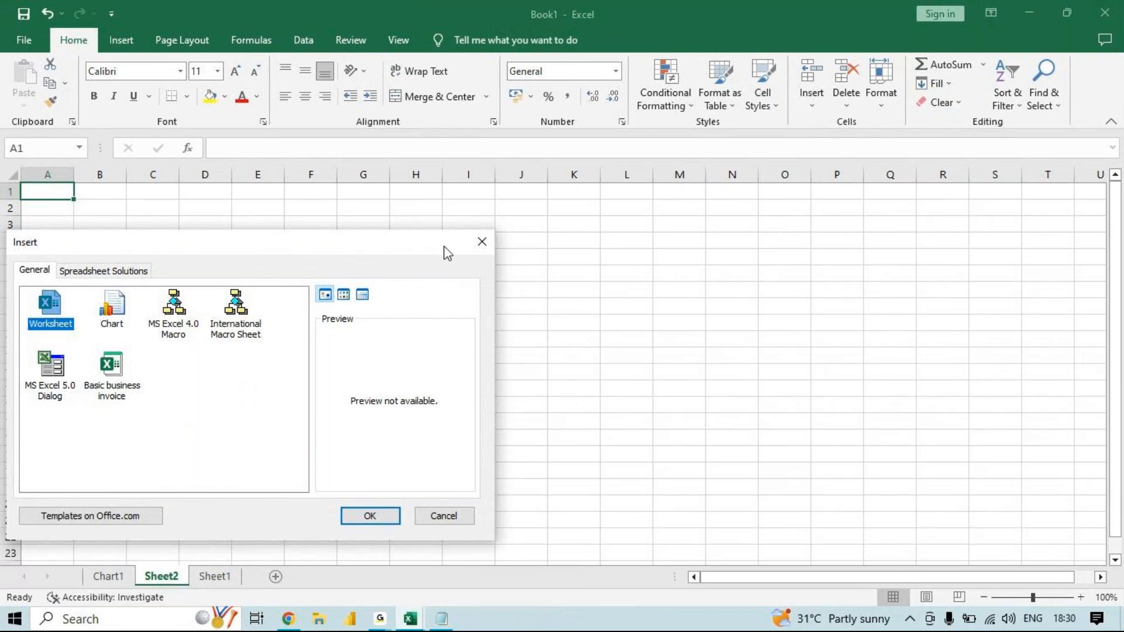
click(482, 241)
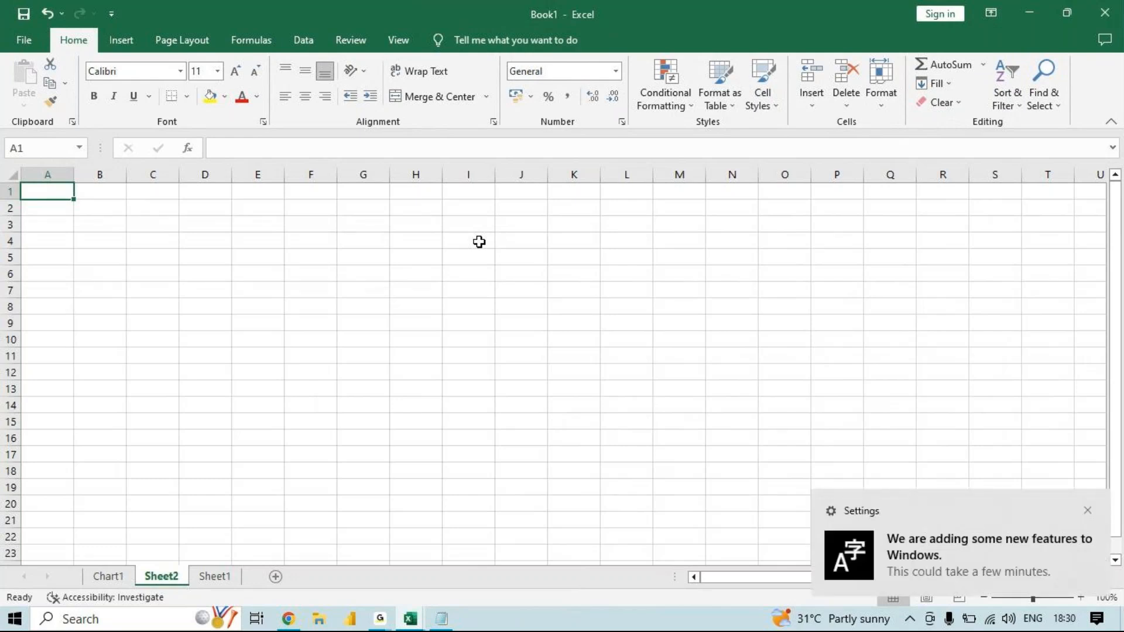
- Switch to Notepad and add the line "Shift + f11 - add new sheet" below the row and column shortcuts
click(441, 619)
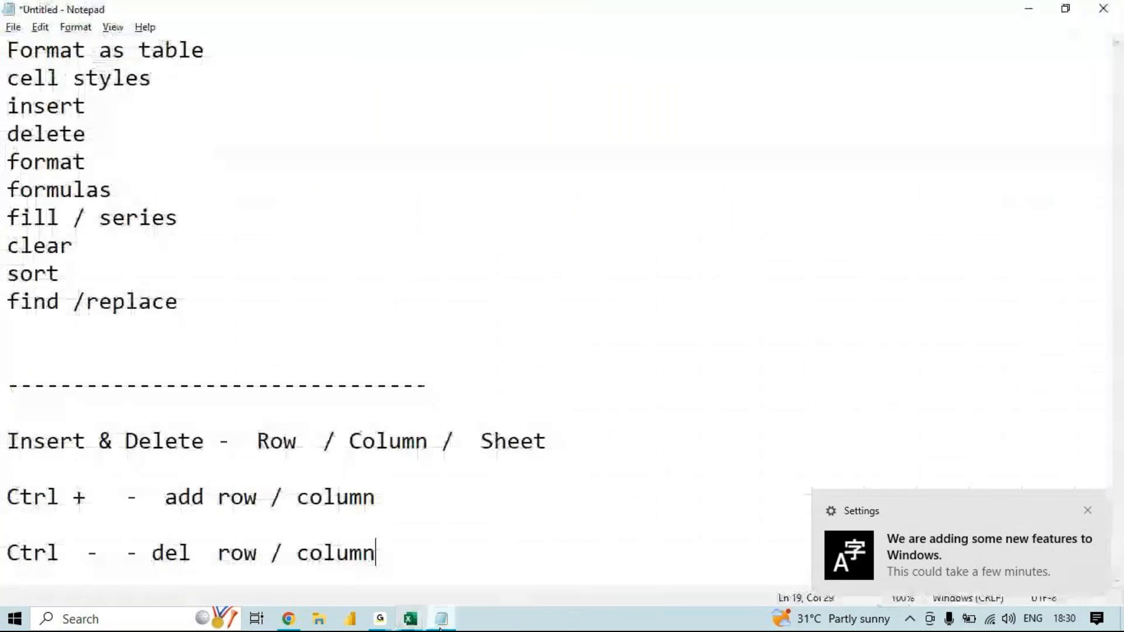
key(Return)
key(Return)
text(Shift )
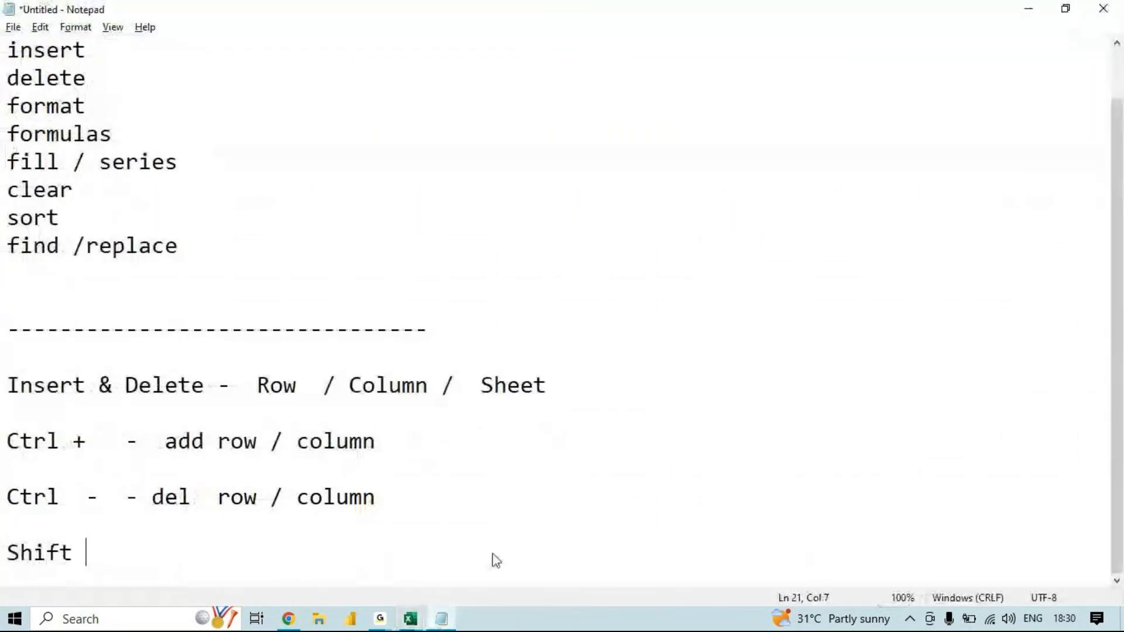
text(  ++)
key(BackSpace)
key(BackSpace)
key(BackSpace)
key(BackSpace)
text(+ f11   )
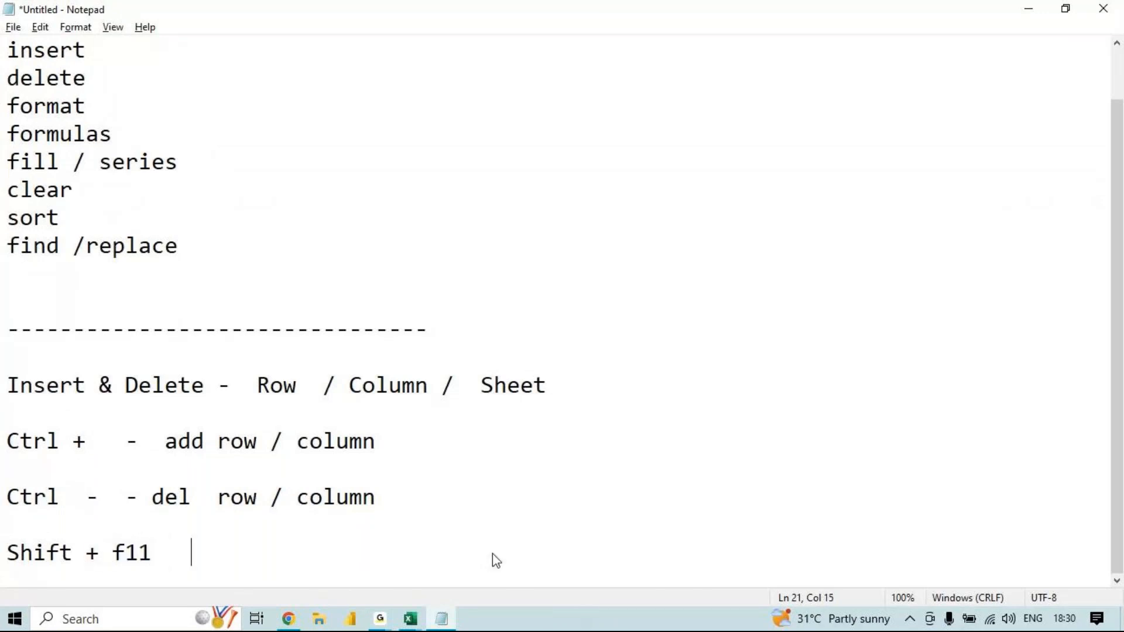
text(- add )
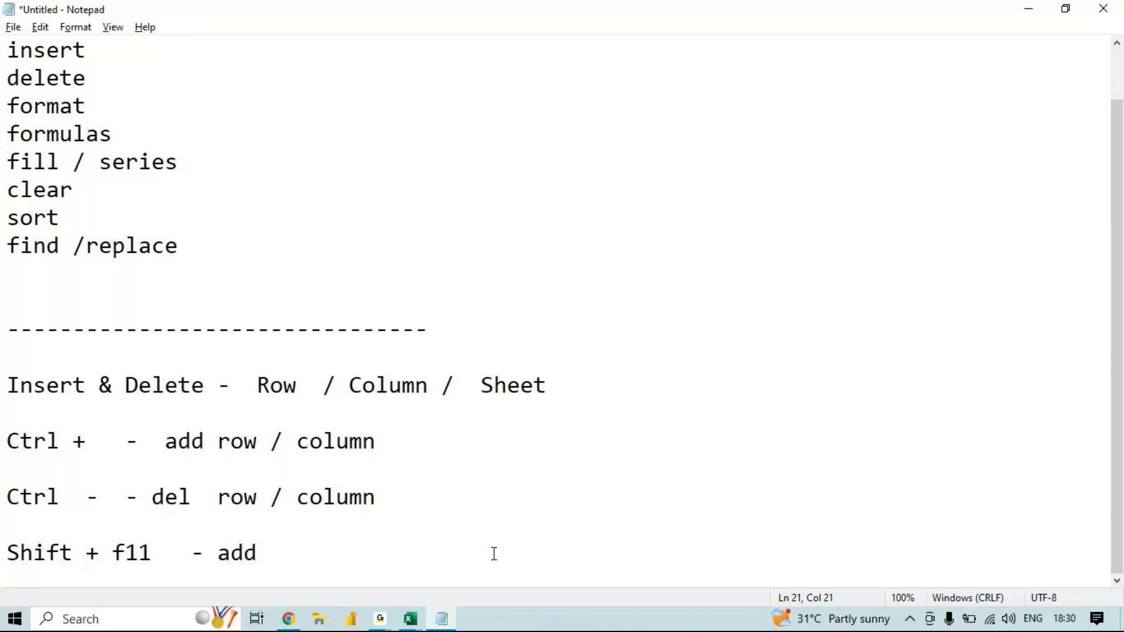
text(new sheet)
key(Return)
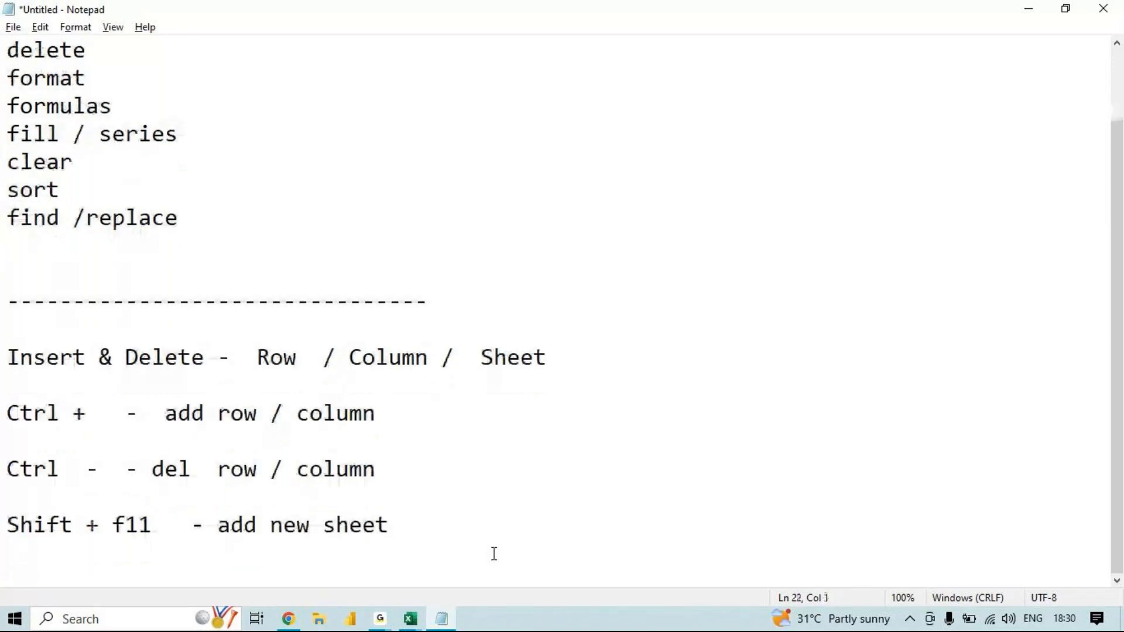
- Switch to the CONDITIONAL FORMATTING MCC workbook in Excel and enter "shift + f11" in cell I5 of the ICON SETS sheet
click(414, 613)
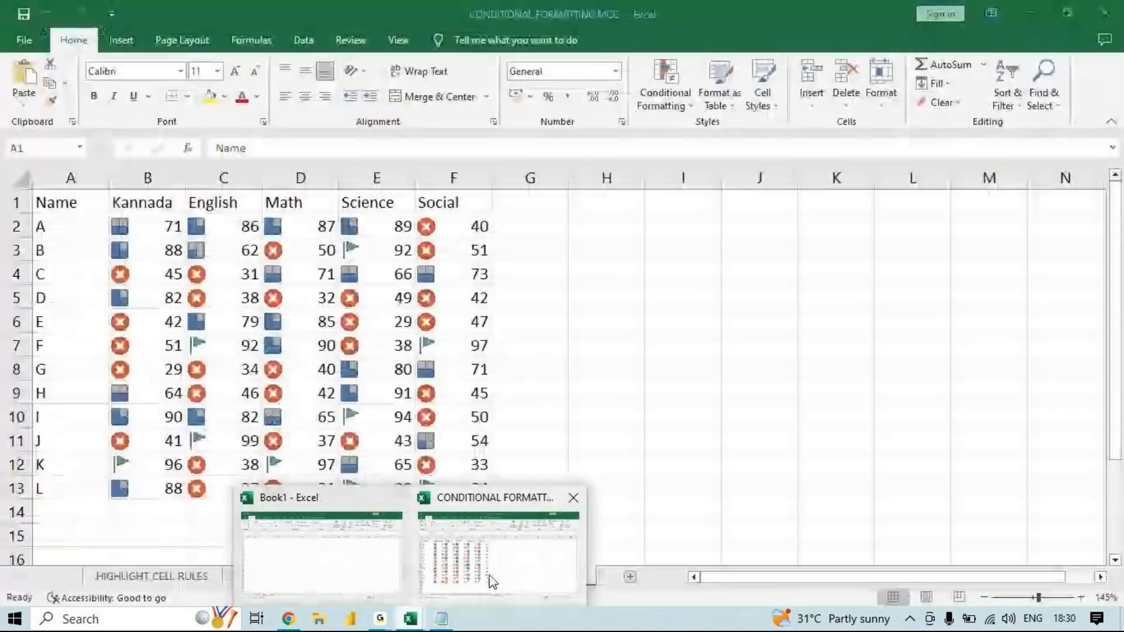
click(492, 581)
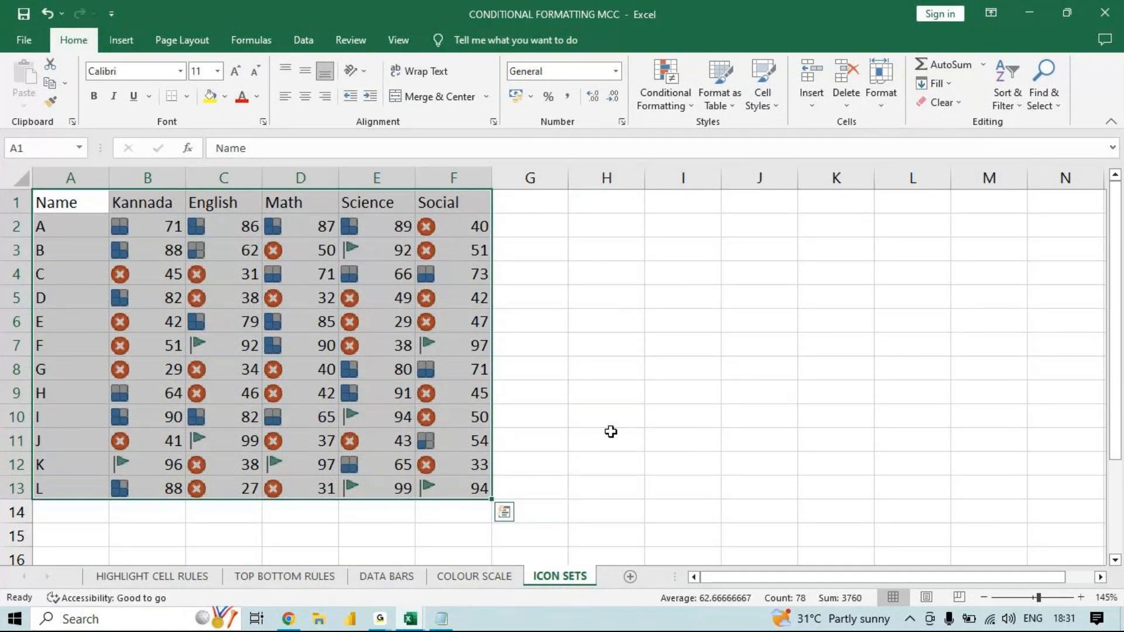
click(654, 307)
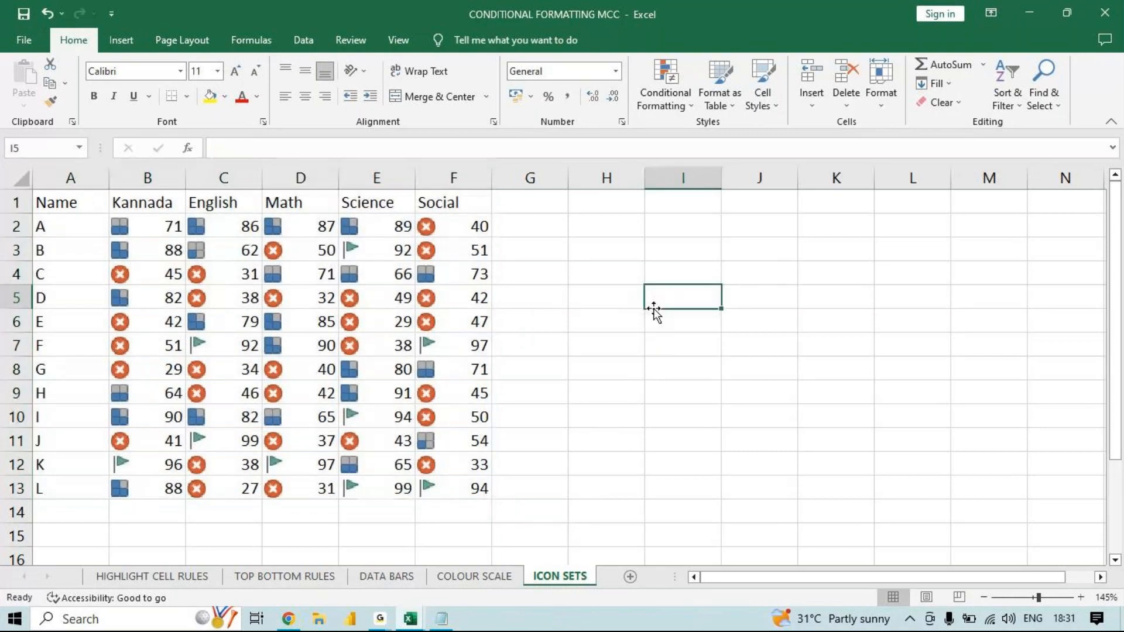
text(shift +)
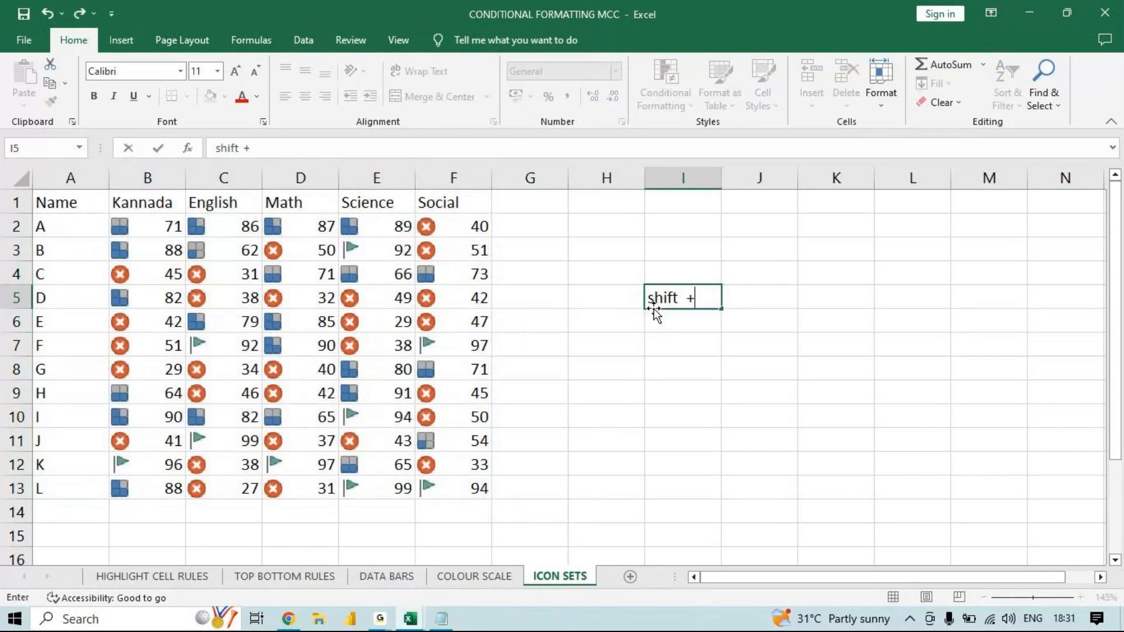
text( f11)
key(Return)
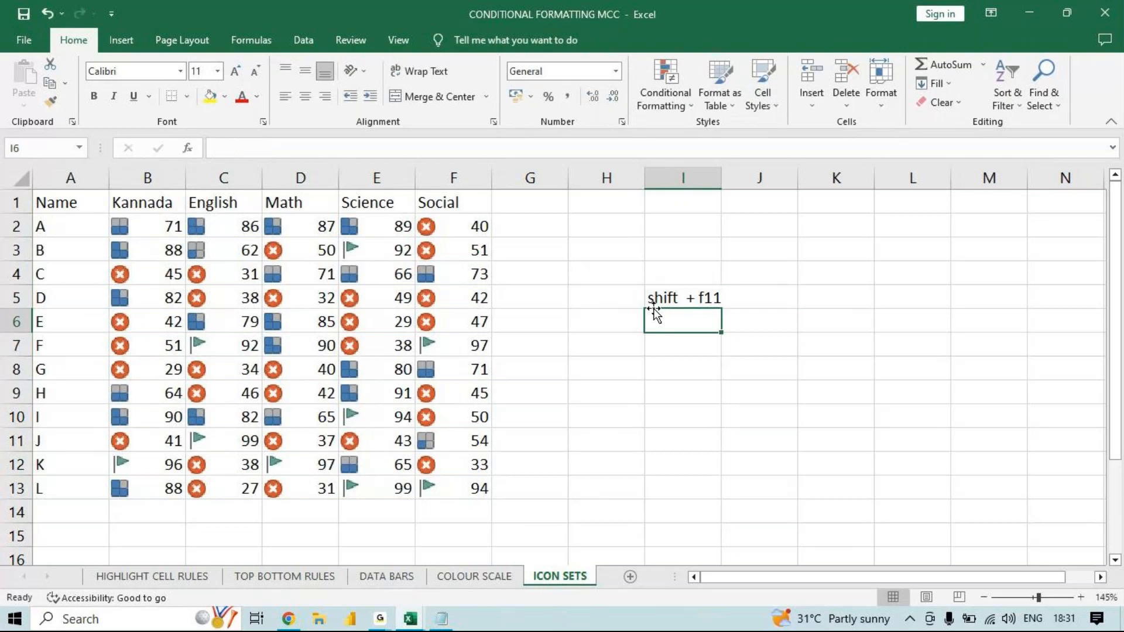
- Enter "shift +fn + f11" in cell I7
key(Return)
text(shift v)
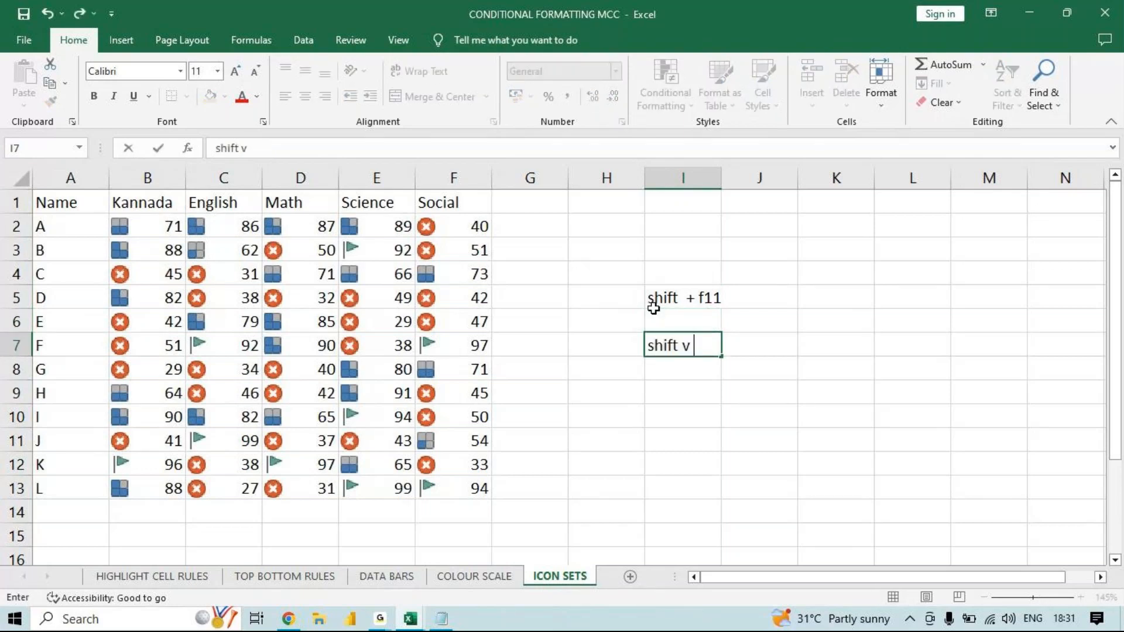
text( +fn  + f11)
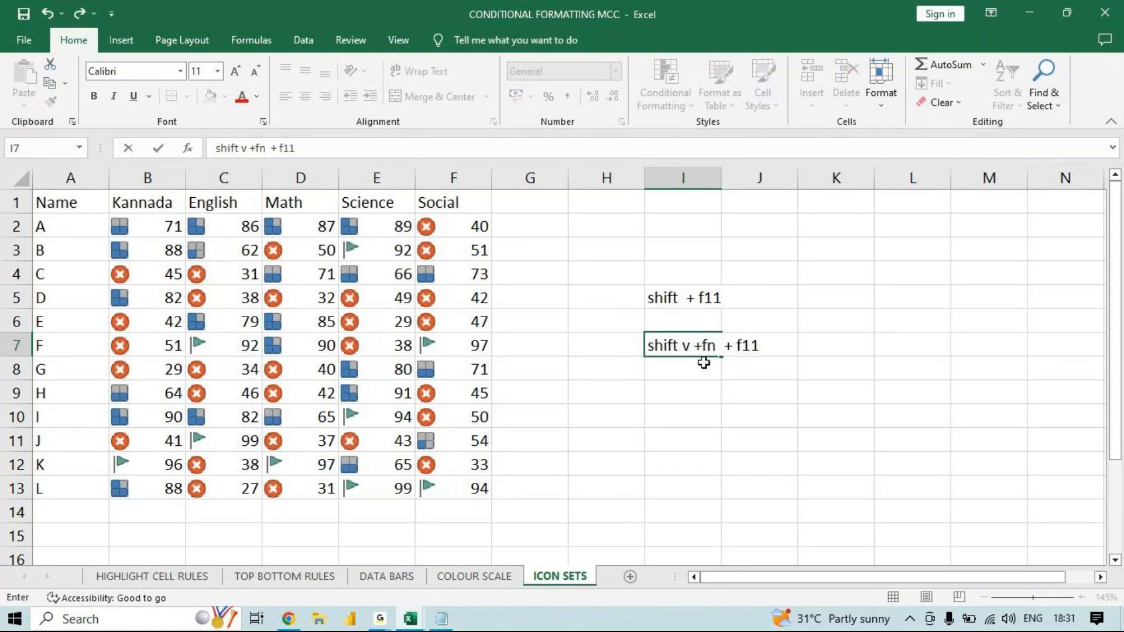
click(690, 343)
key(BackSpace)
key(BackSpace)
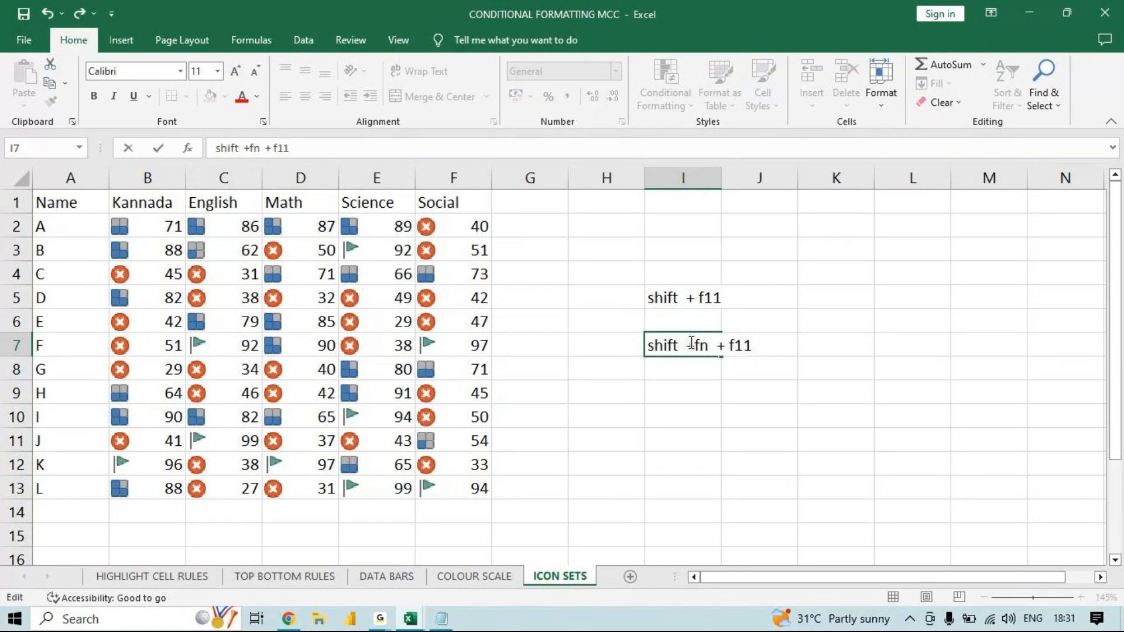
key(Return)
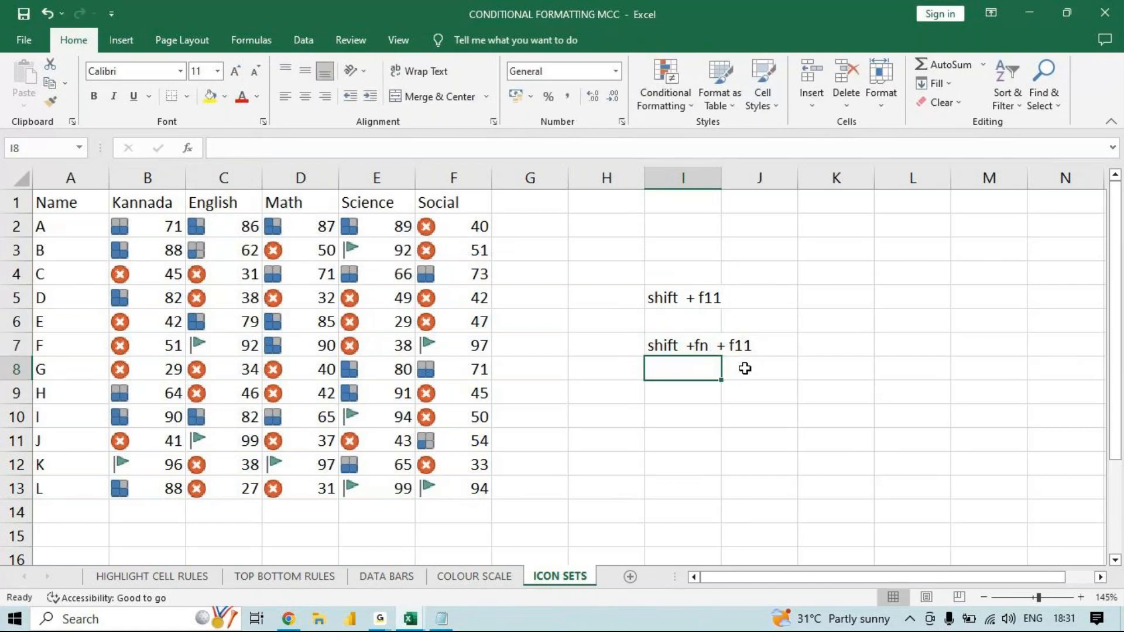
key(XF86MonBrightnessDown)
key(XF86MonBrightnessDown)
key(XF86MonBrightnessDown)
key(XF86MonBrightnessUp)
key(XF86MonBrightnessUp)
key(XF86MonBrightnessUp)
key(XF86MonBrightnessUp)
click(812, 105)
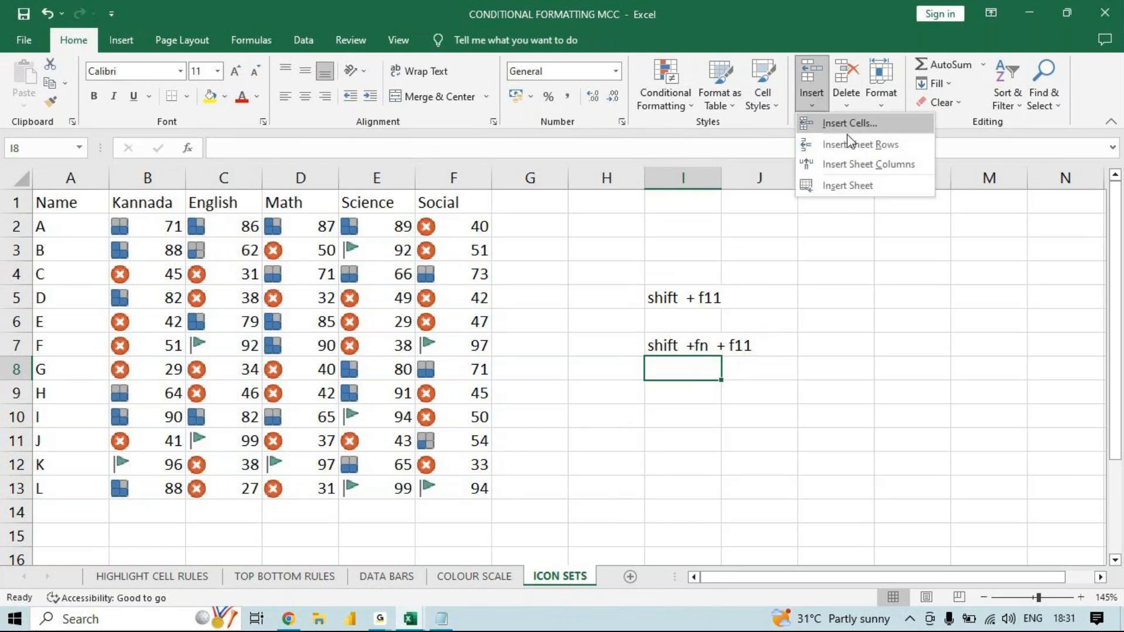
click(856, 106)
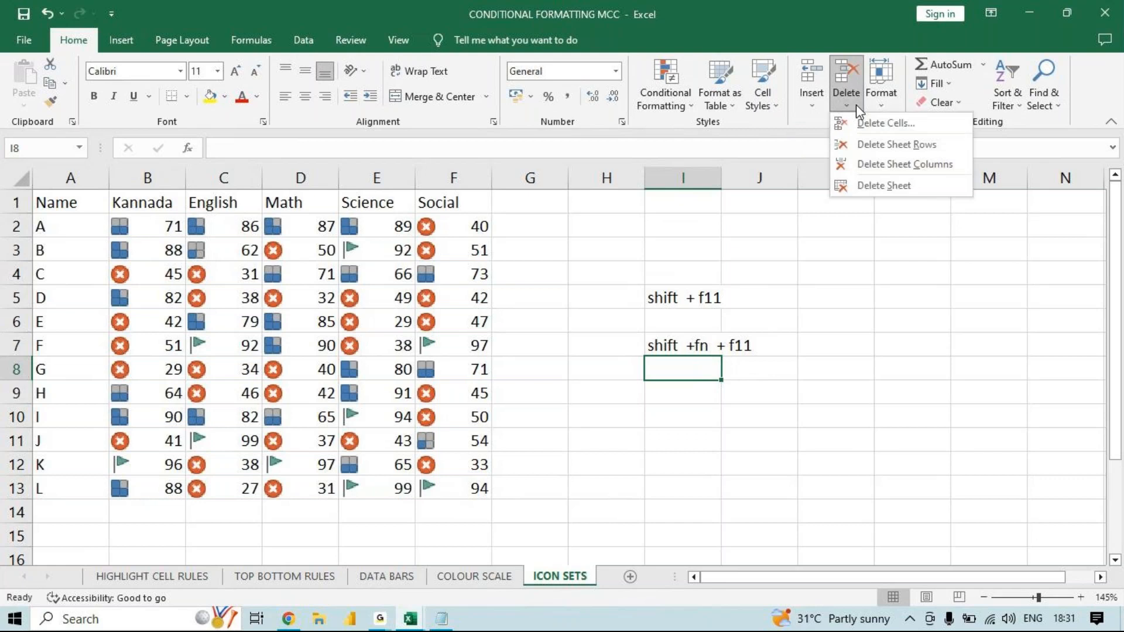
click(540, 409)
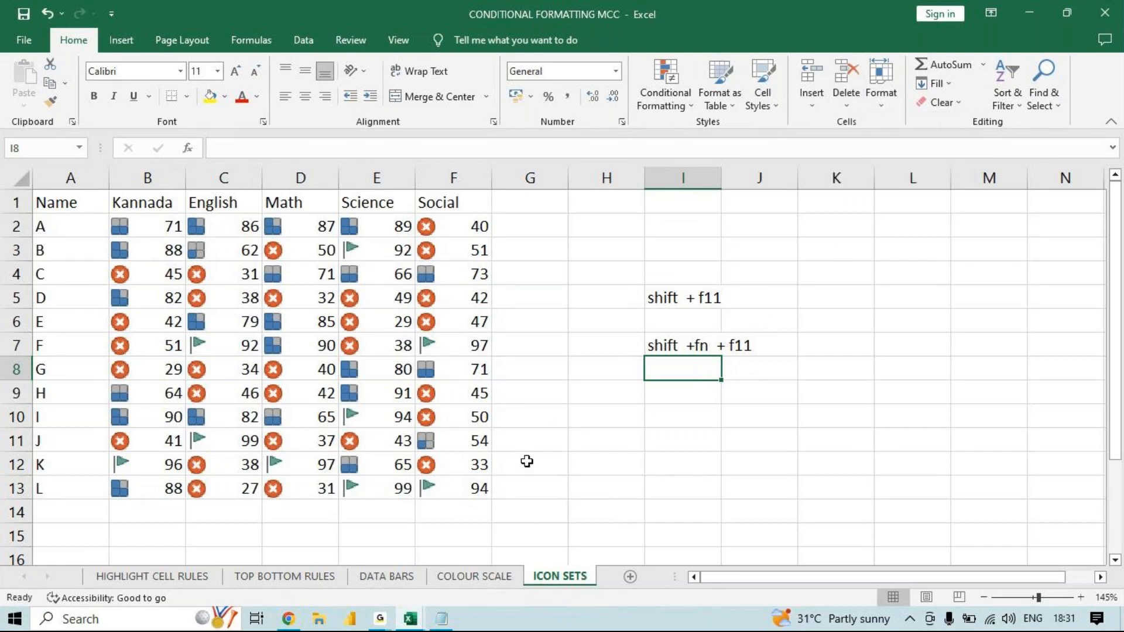
- Delete the ICON SETS sheet from the workbook permanently
right_click(555, 581)
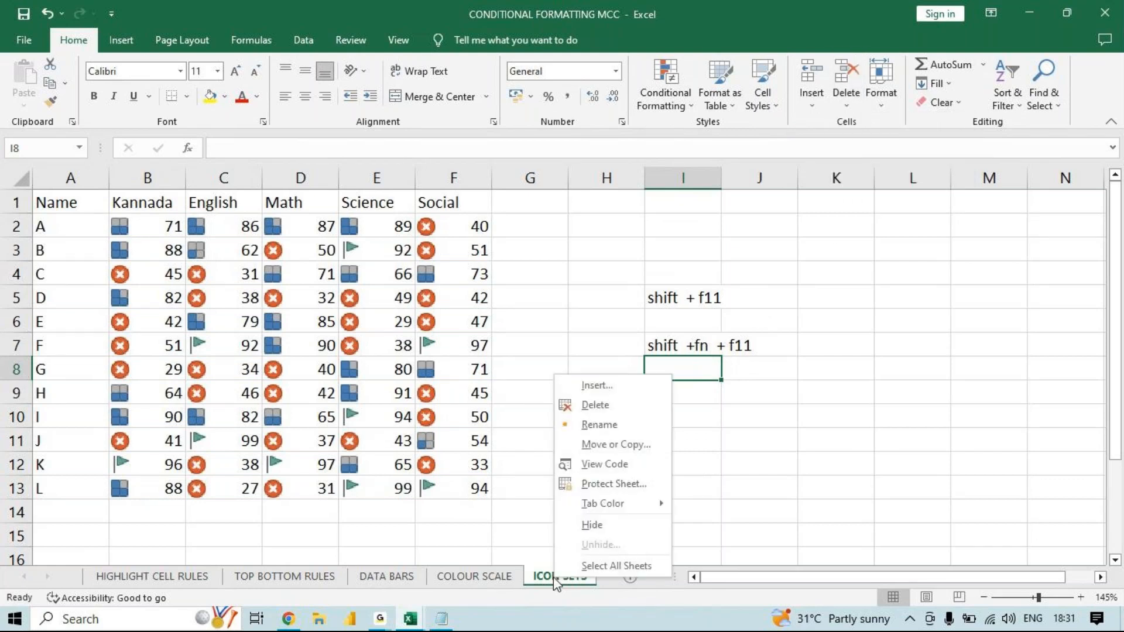
click(595, 405)
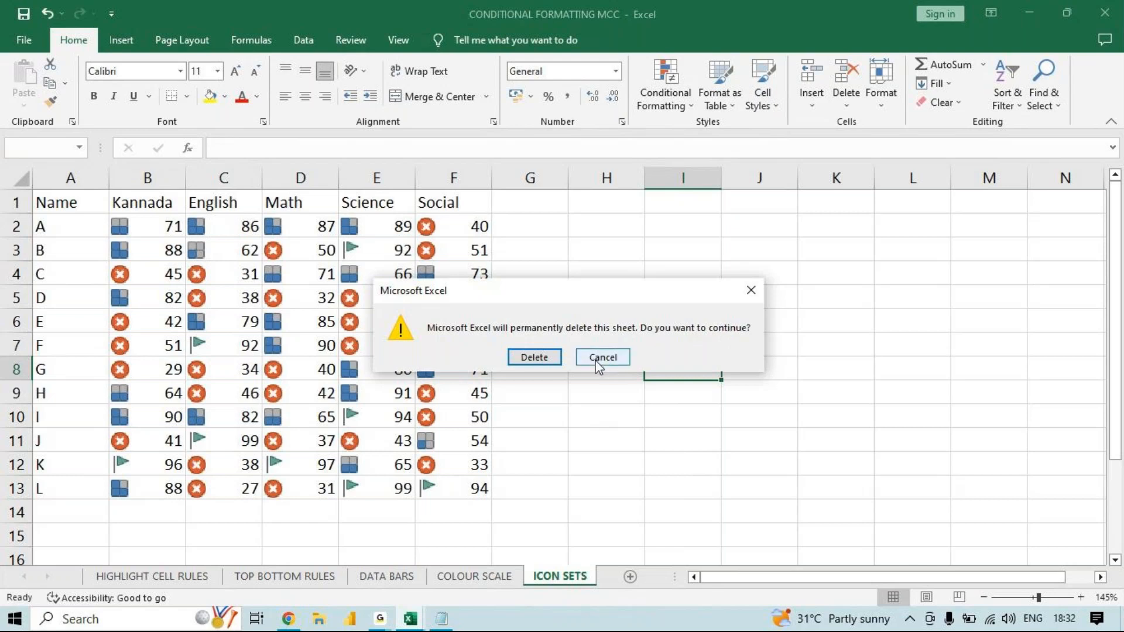
click(534, 357)
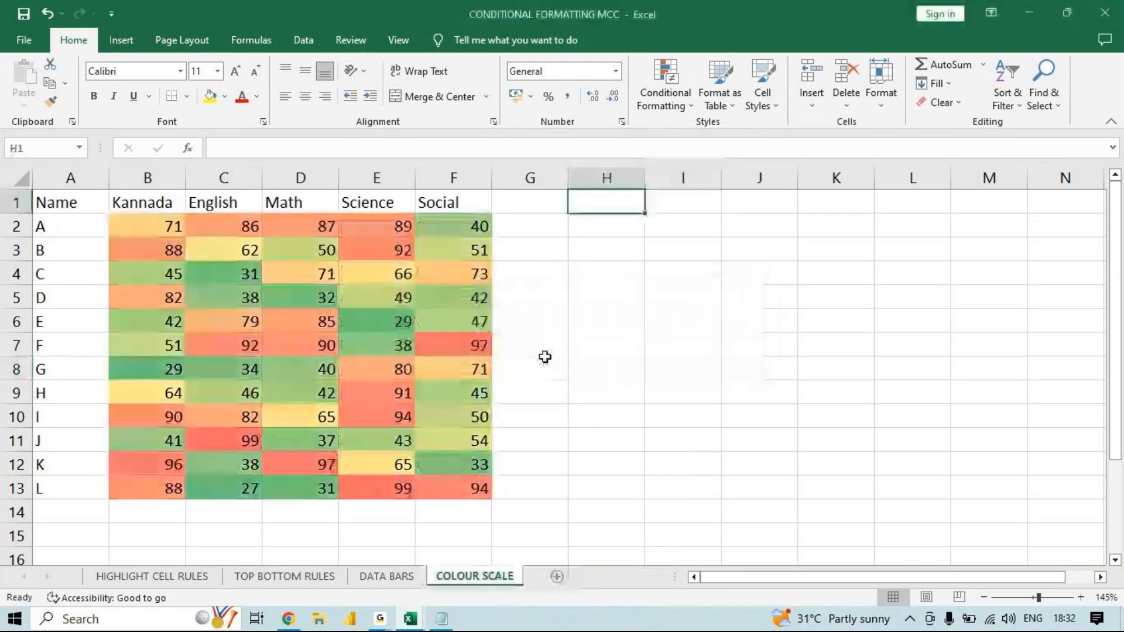
- Manually make row 3 about two to three times taller and widen the English column on the COLOUR SCALE sheet
click(876, 107)
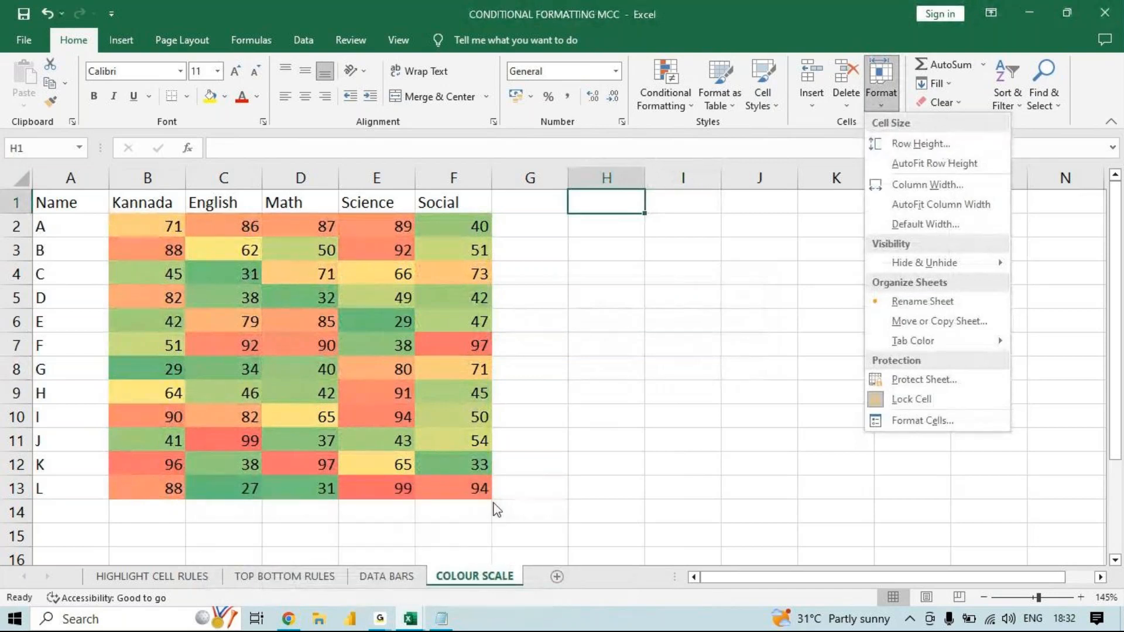
click(17, 253)
click(17, 251)
drag(21, 261, 21, 292)
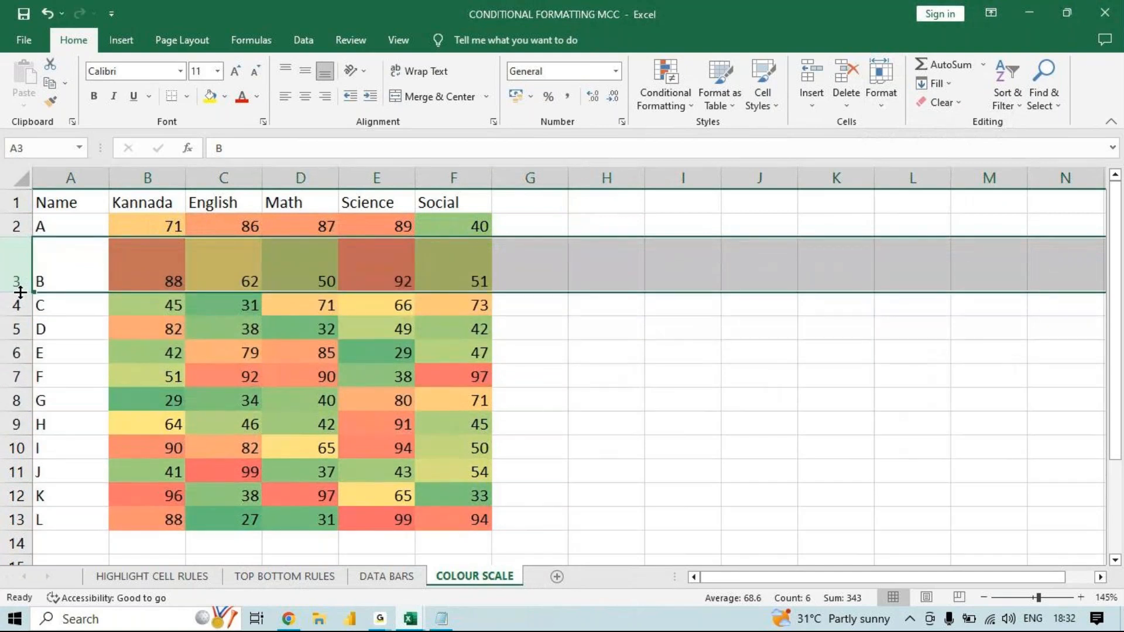
mouse_move(372, 628)
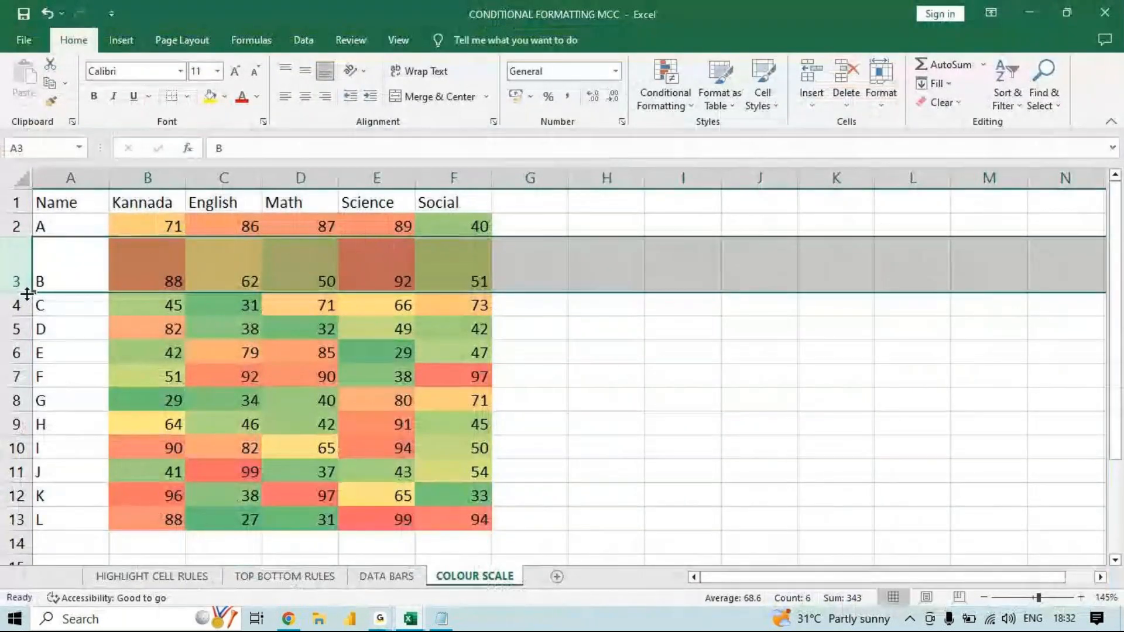
mouse_move(27, 294)
mouse_down()
mouse_move(21, 261)
mouse_move(22, 300)
mouse_up()
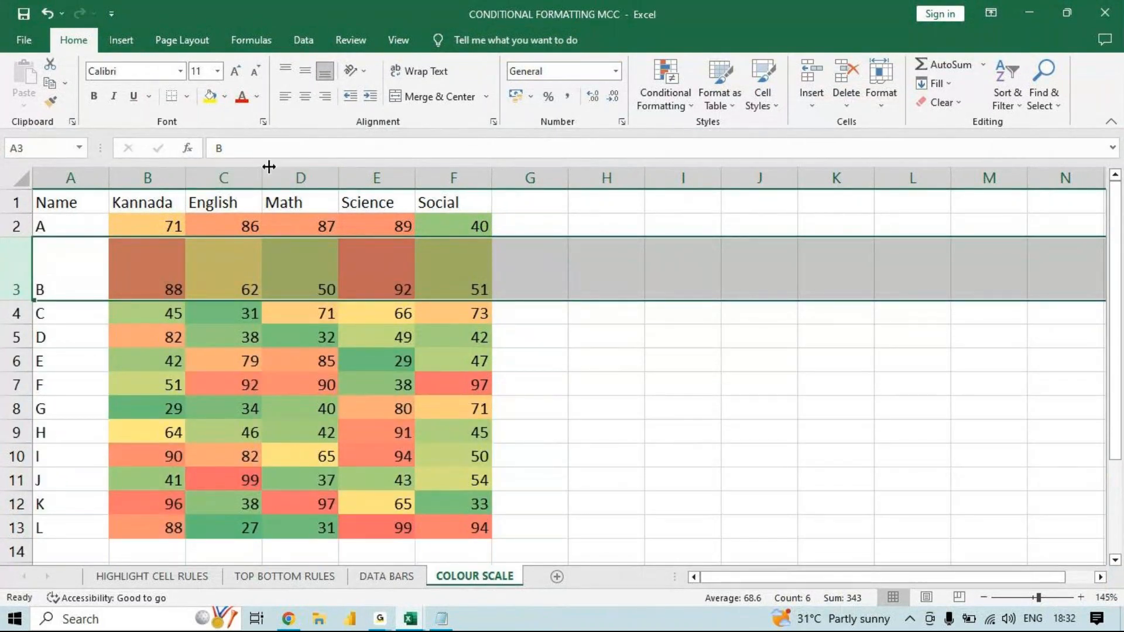
drag(263, 186, 316, 195)
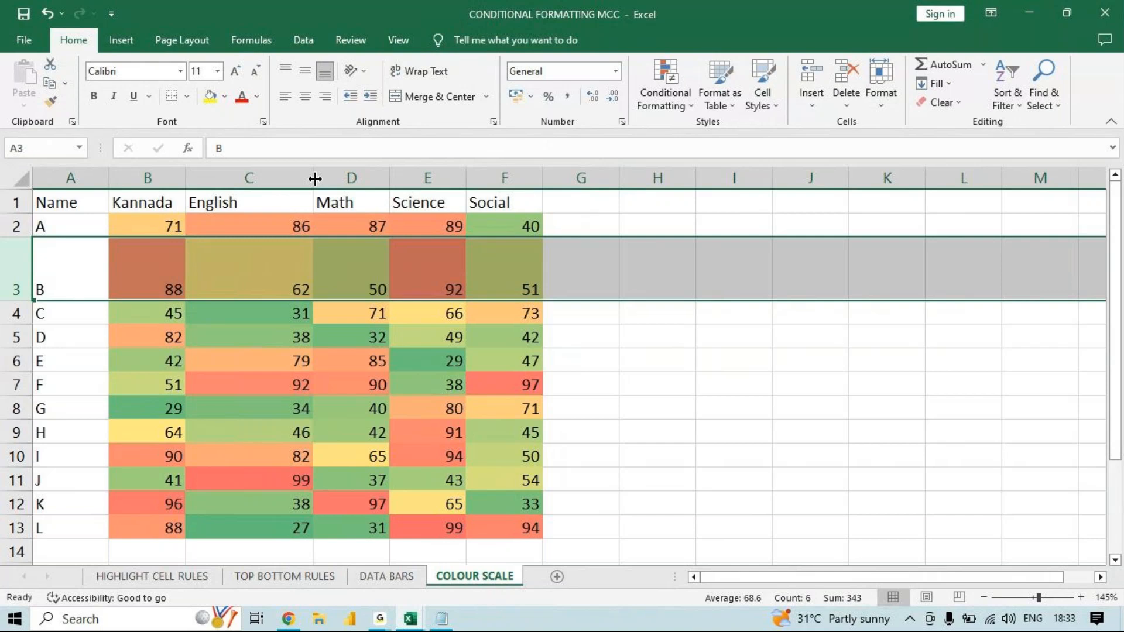
- Fit the English column's width and row 3's height to their contents
double_click(315, 179)
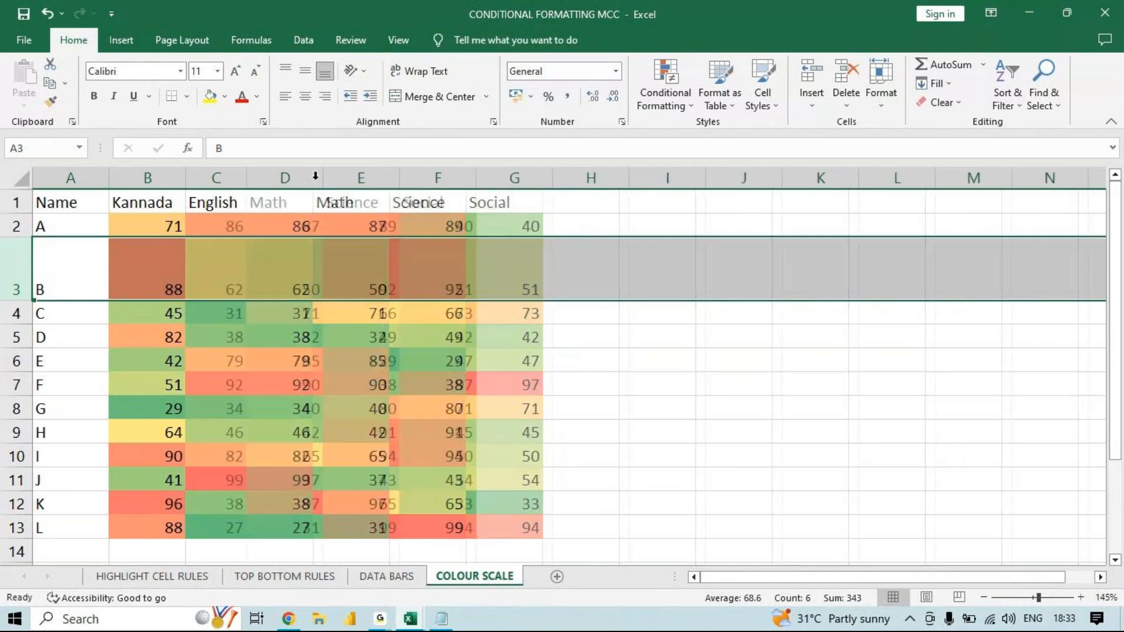
double_click(17, 300)
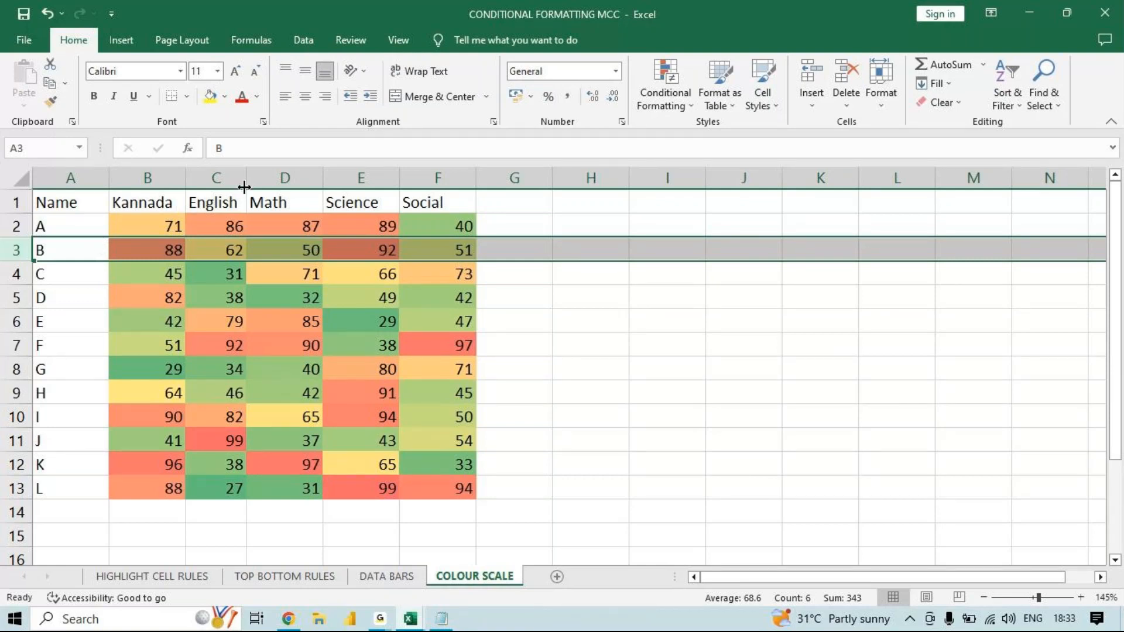
- Set the row height to 20 for all rows, with the whole Math column selected
click(316, 177)
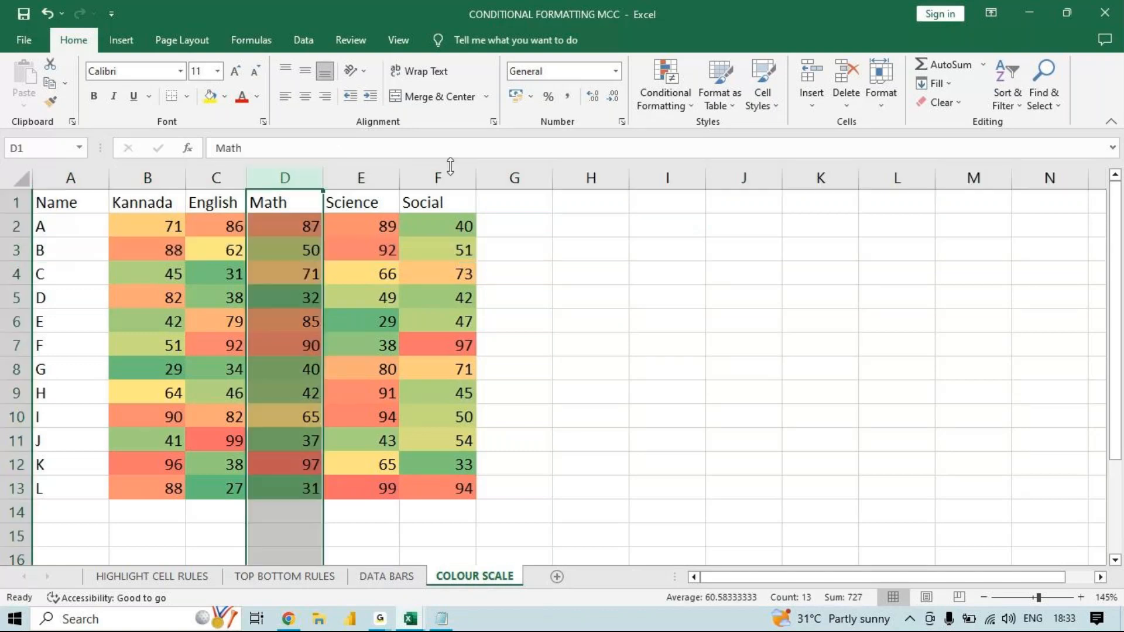
click(890, 108)
click(904, 144)
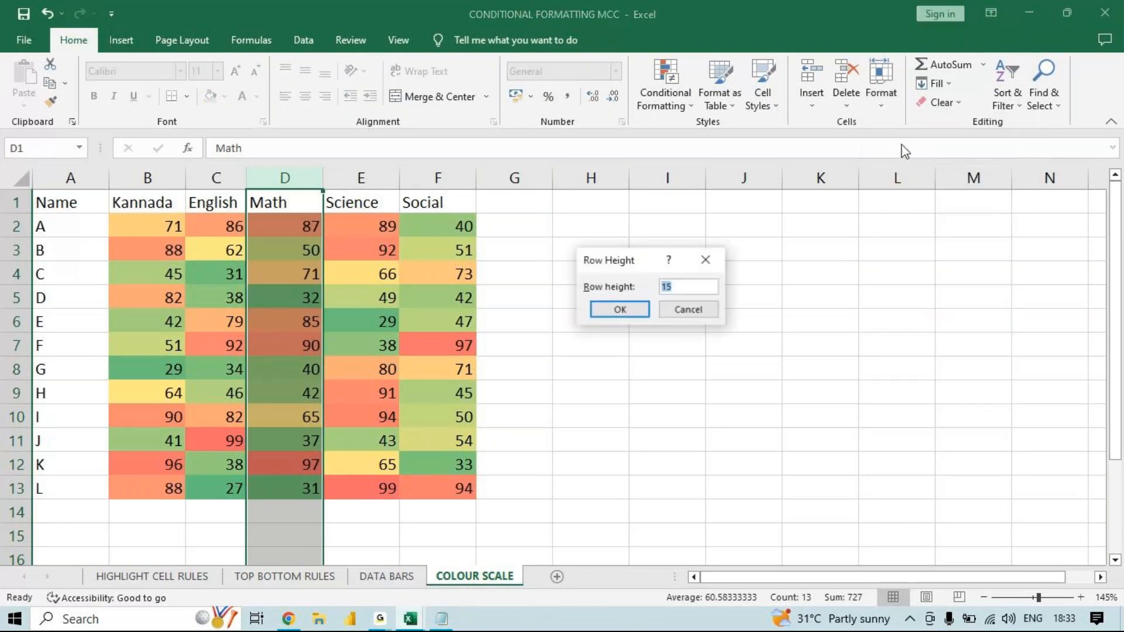
text(20)
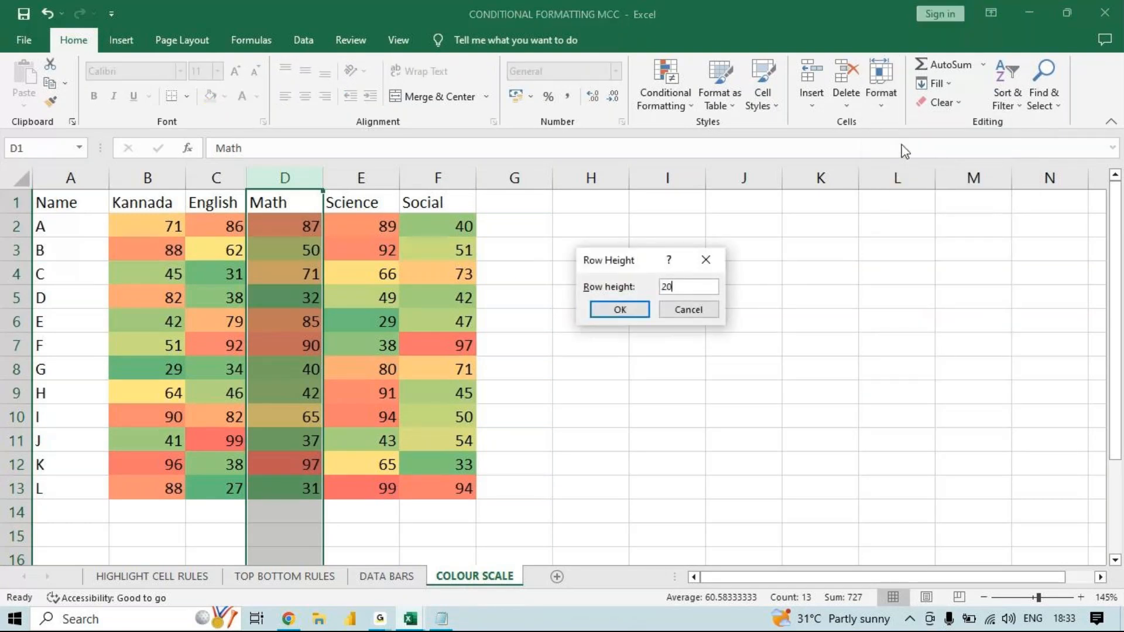
key(Return)
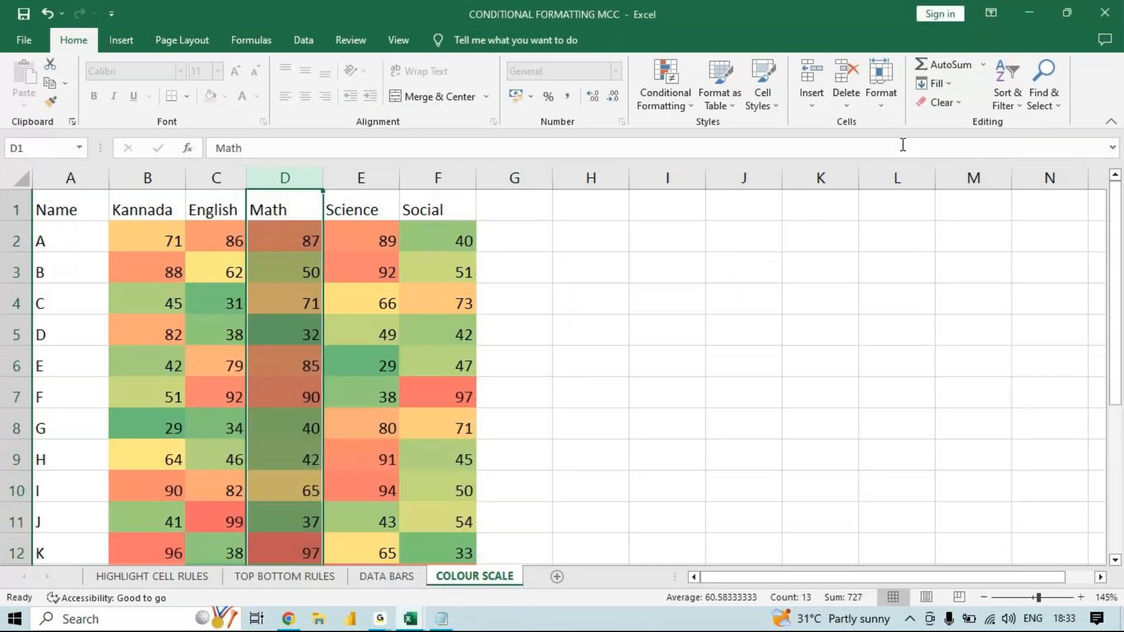
key(Return)
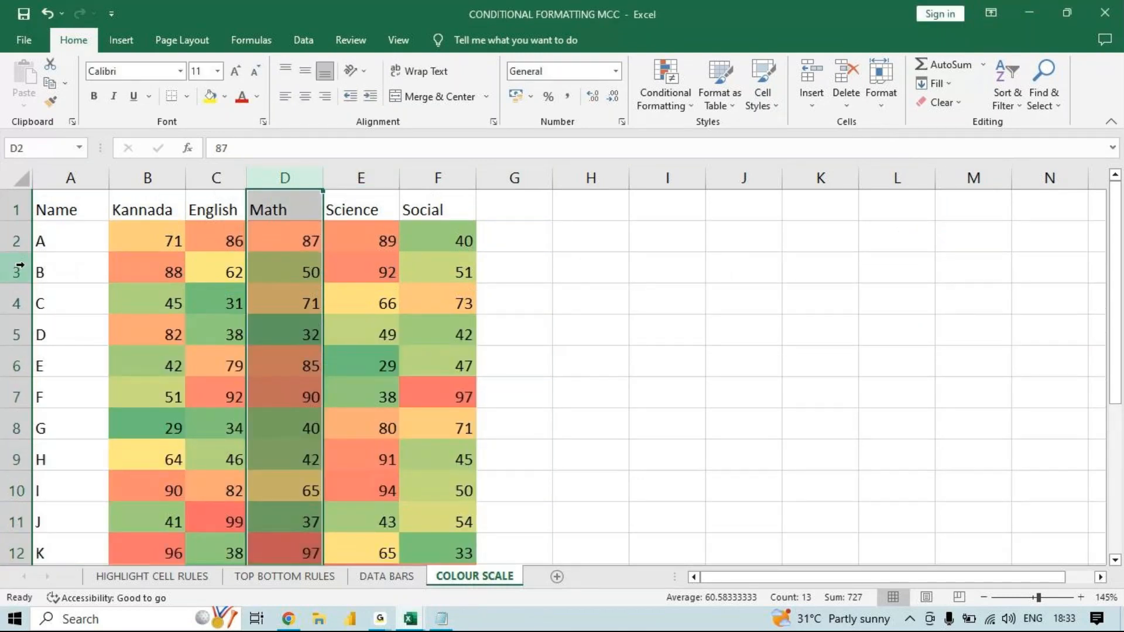
- Set the width of the Math column to 11
click(18, 240)
click(17, 272)
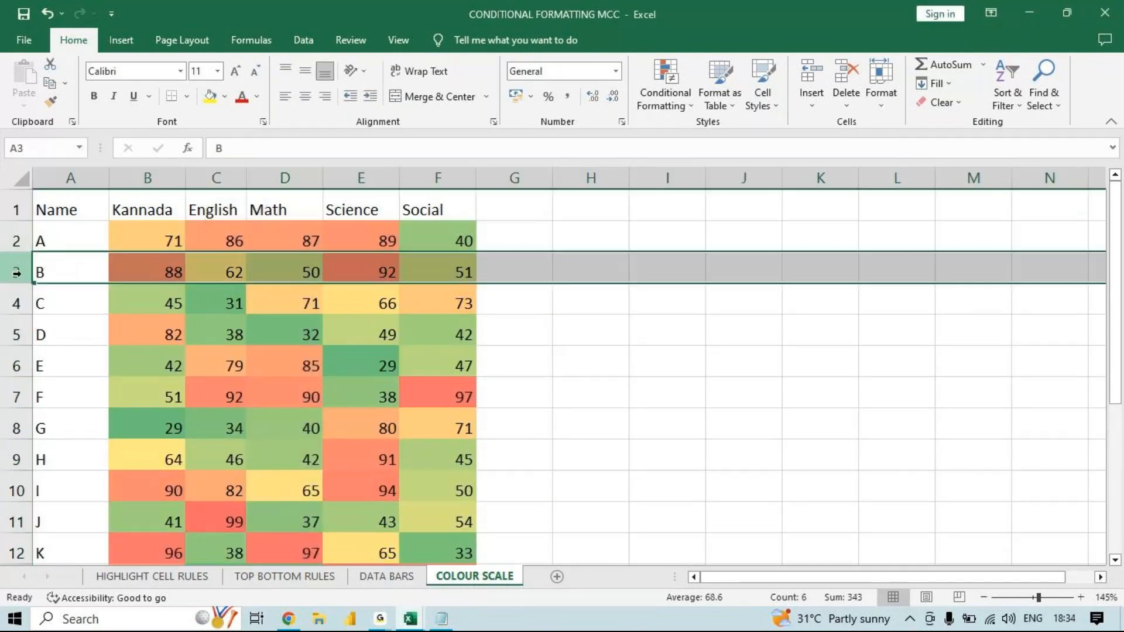
click(264, 179)
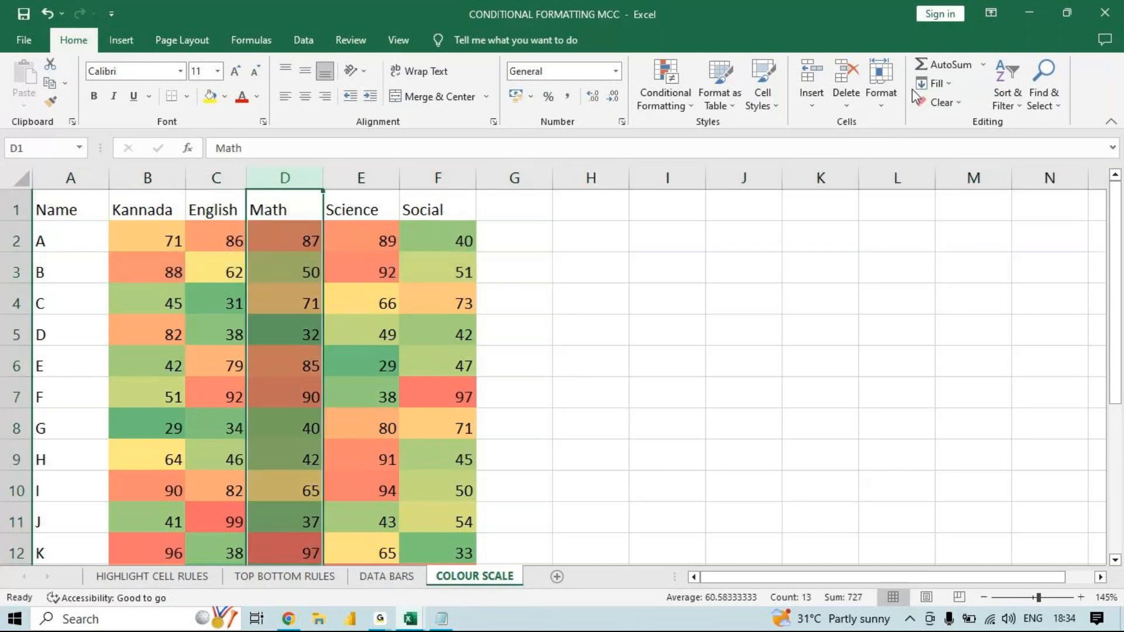
click(882, 94)
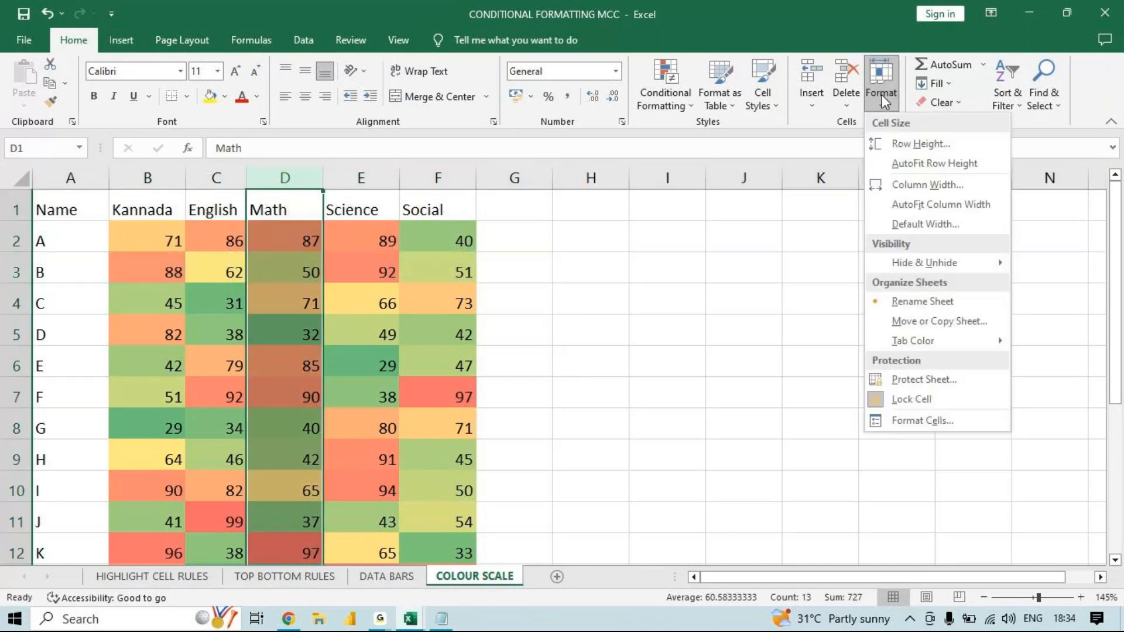
click(911, 186)
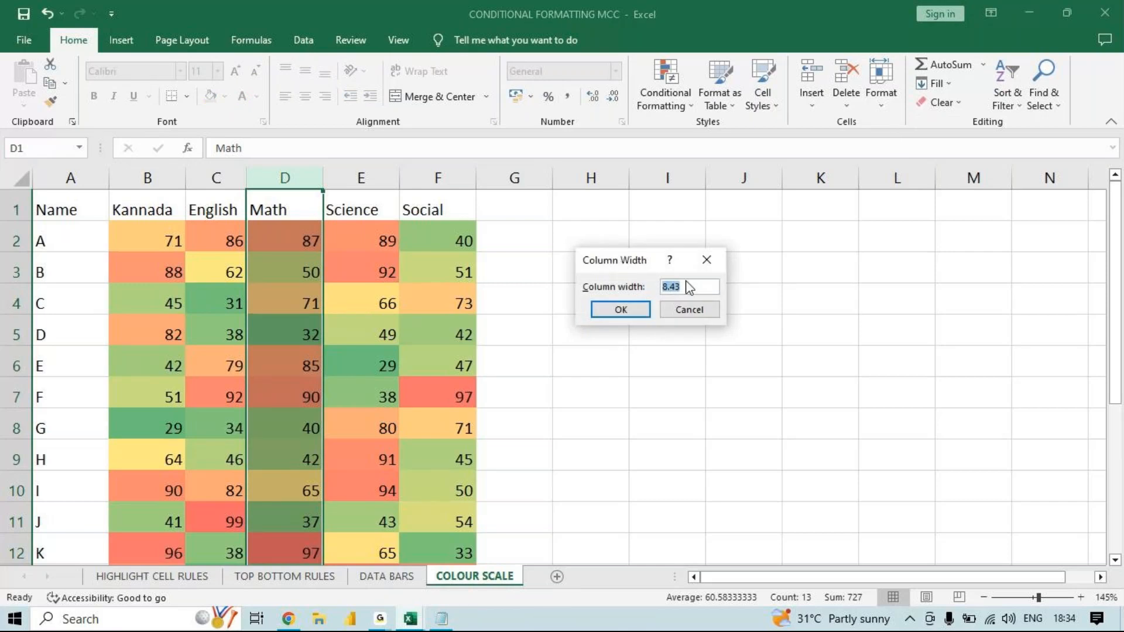
text(11)
click(618, 305)
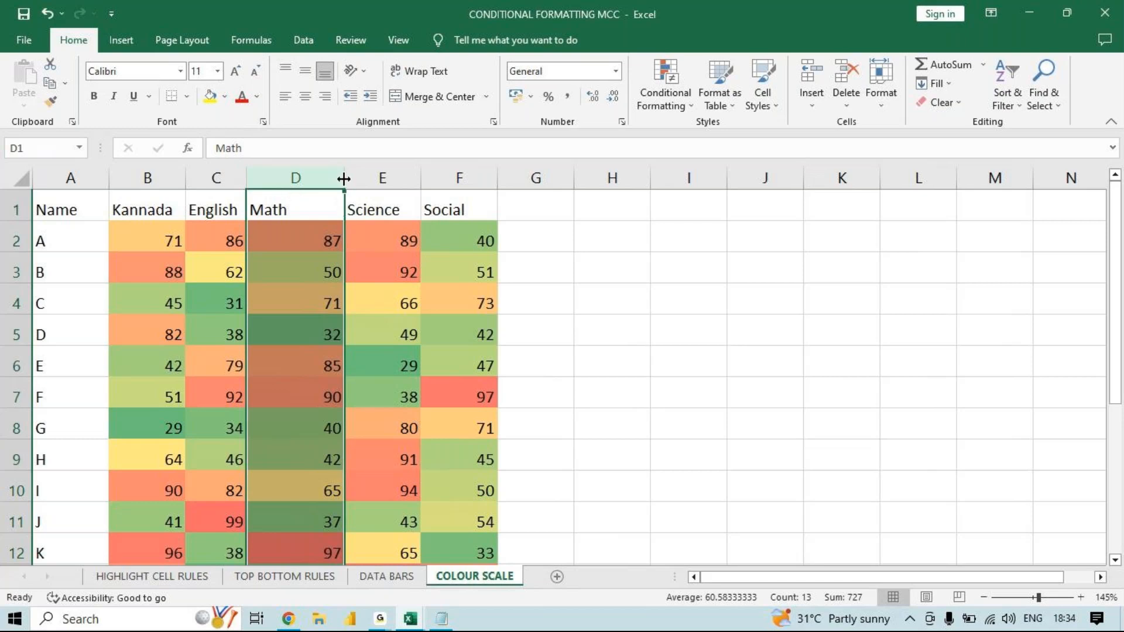
- AutoFit the width of the Math column and AutoFit the row height across the entire sheet
click(870, 107)
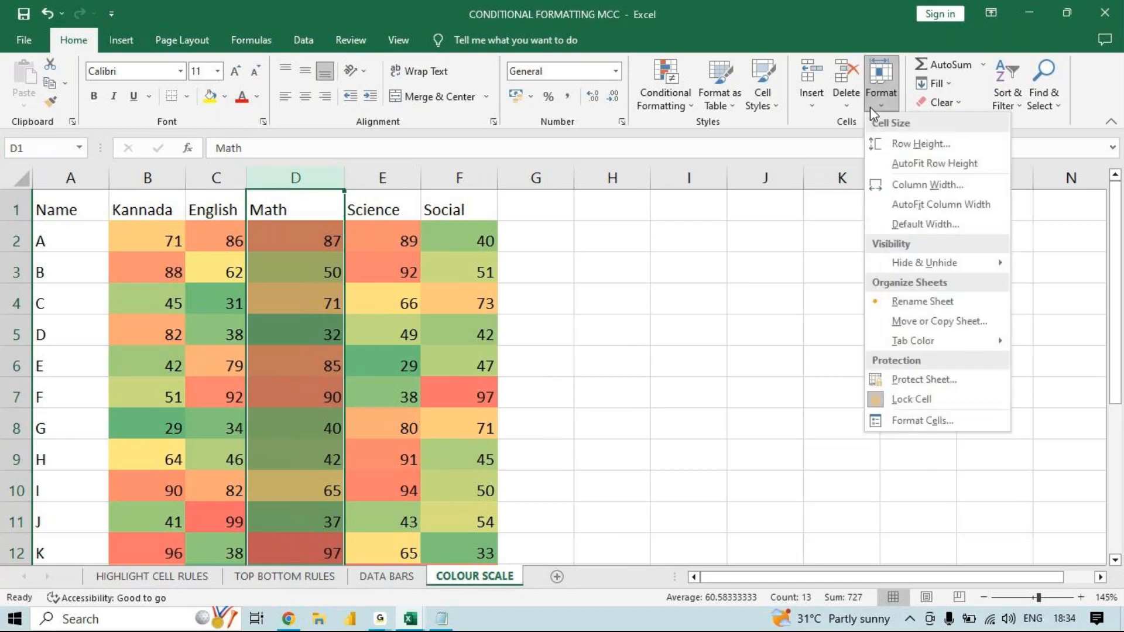
click(909, 204)
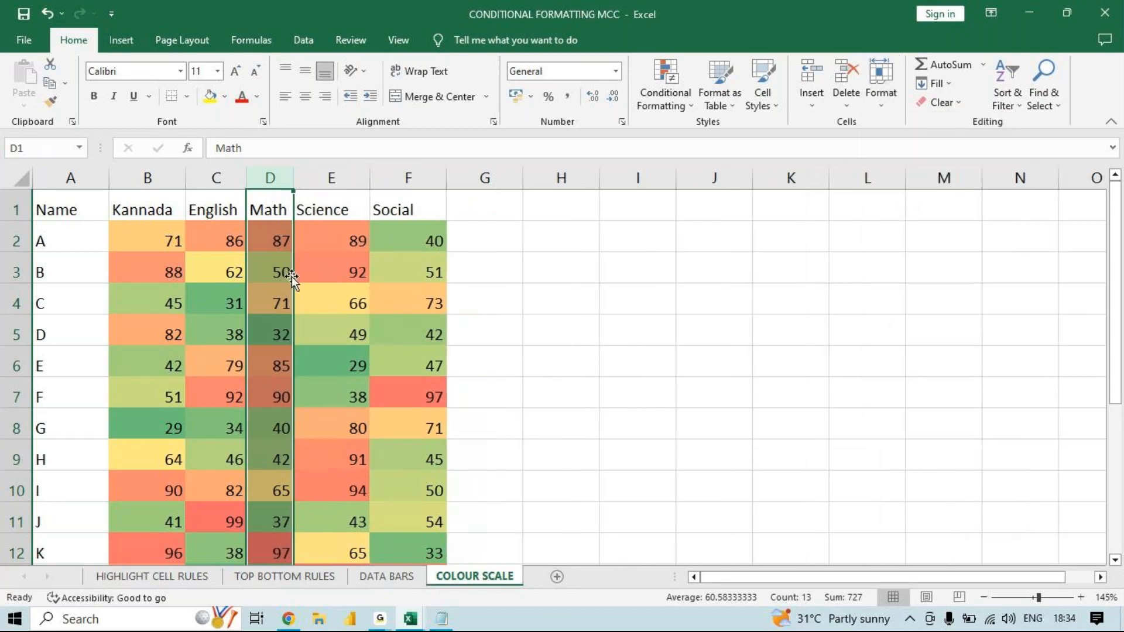
click(2, 258)
click(19, 176)
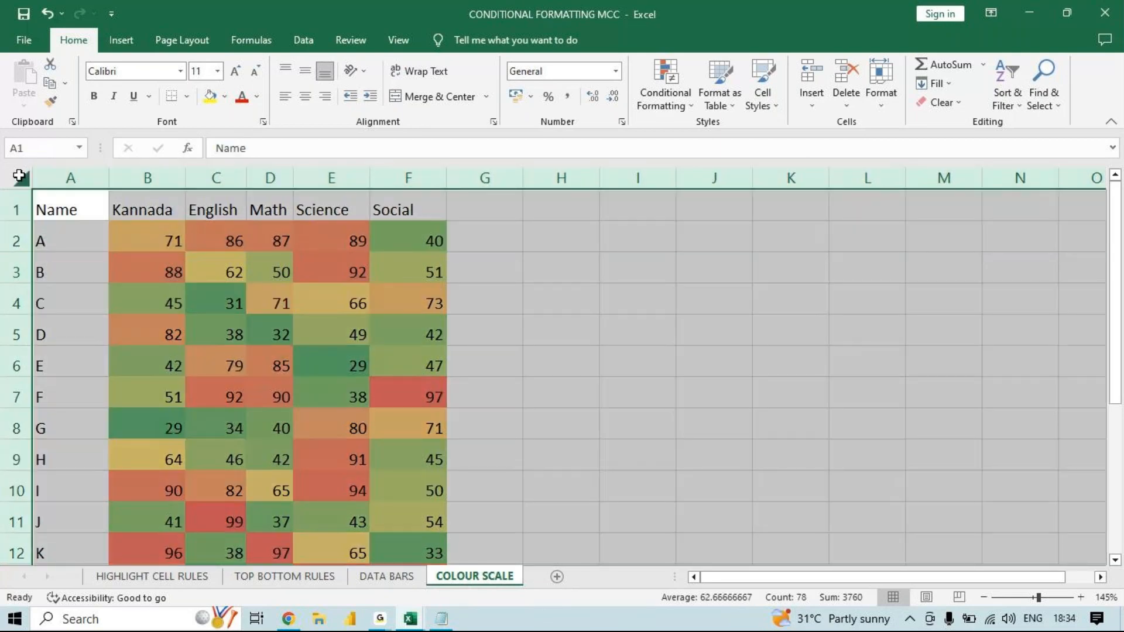
click(891, 106)
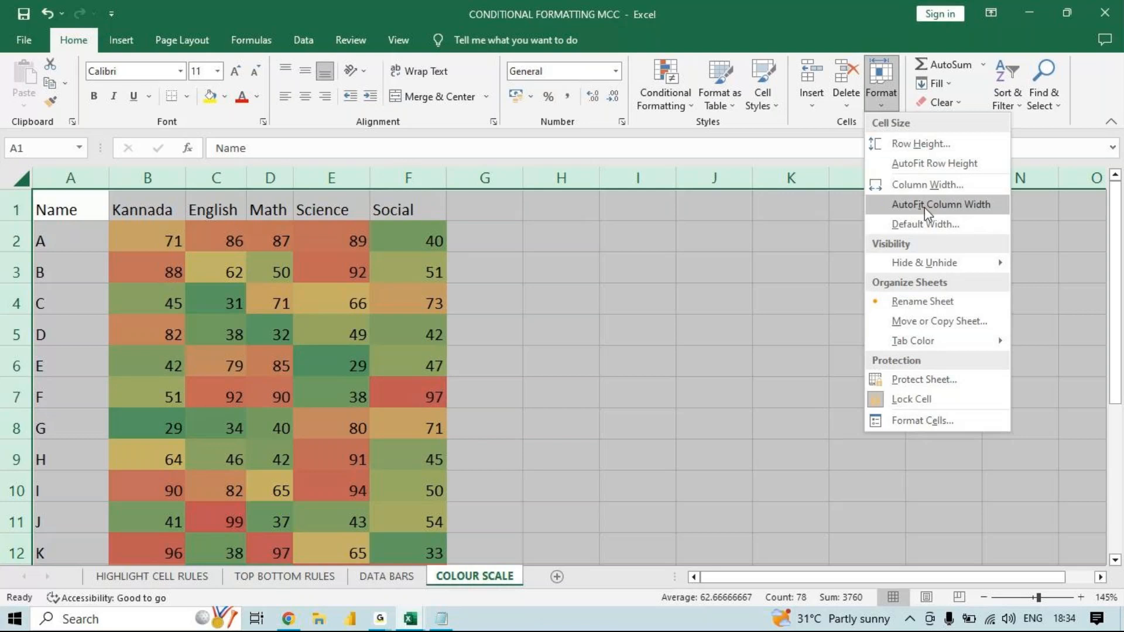
click(952, 163)
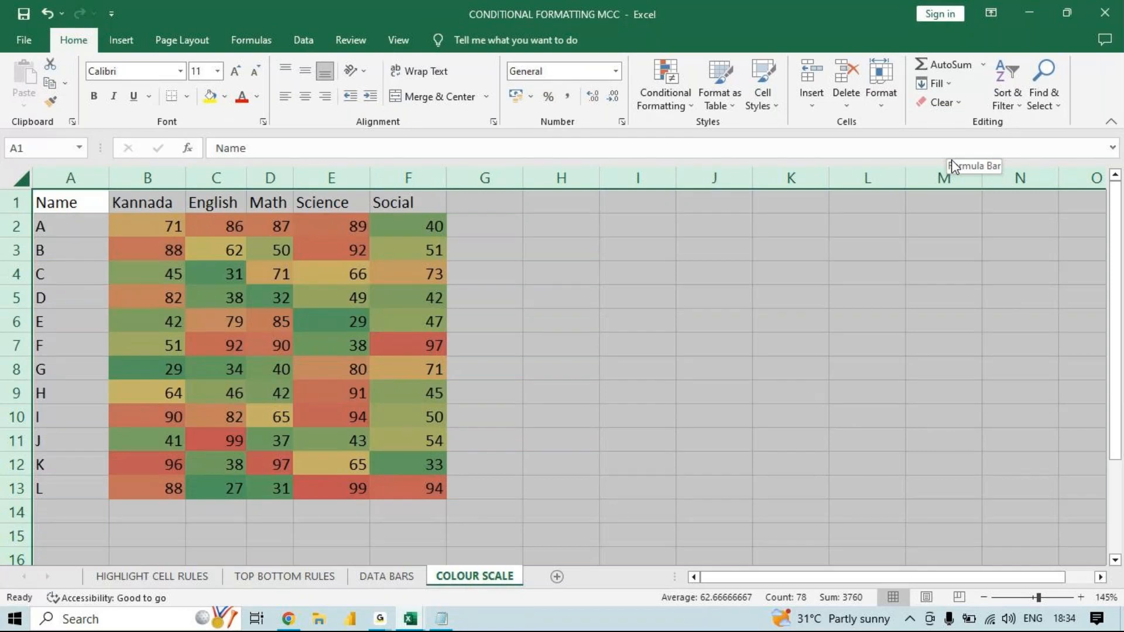
click(798, 266)
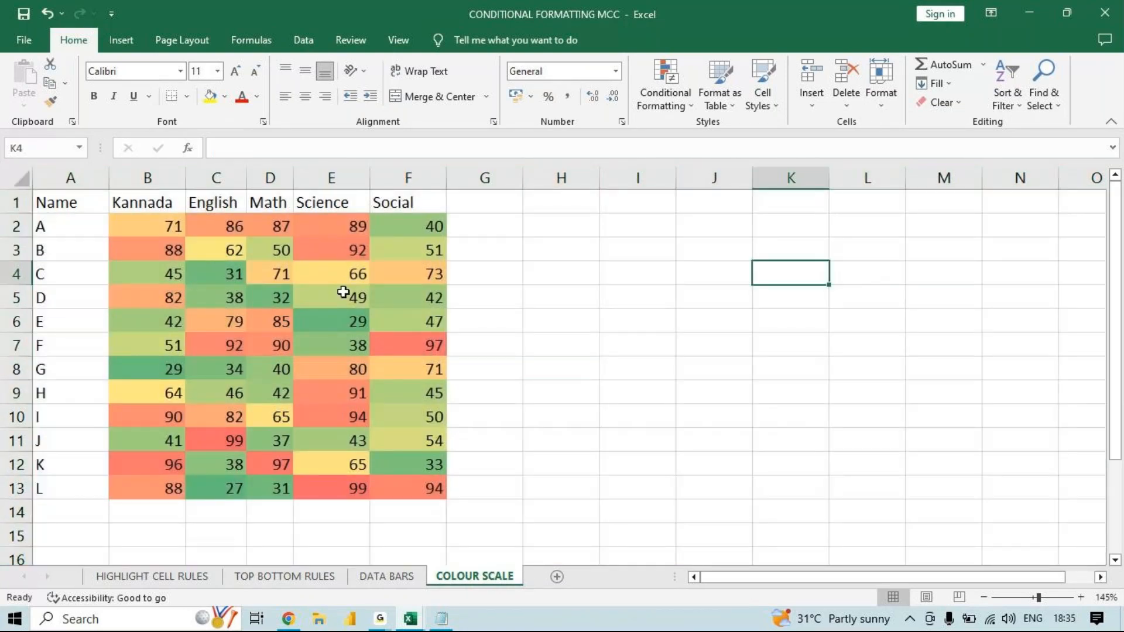
click(343, 292)
click(876, 101)
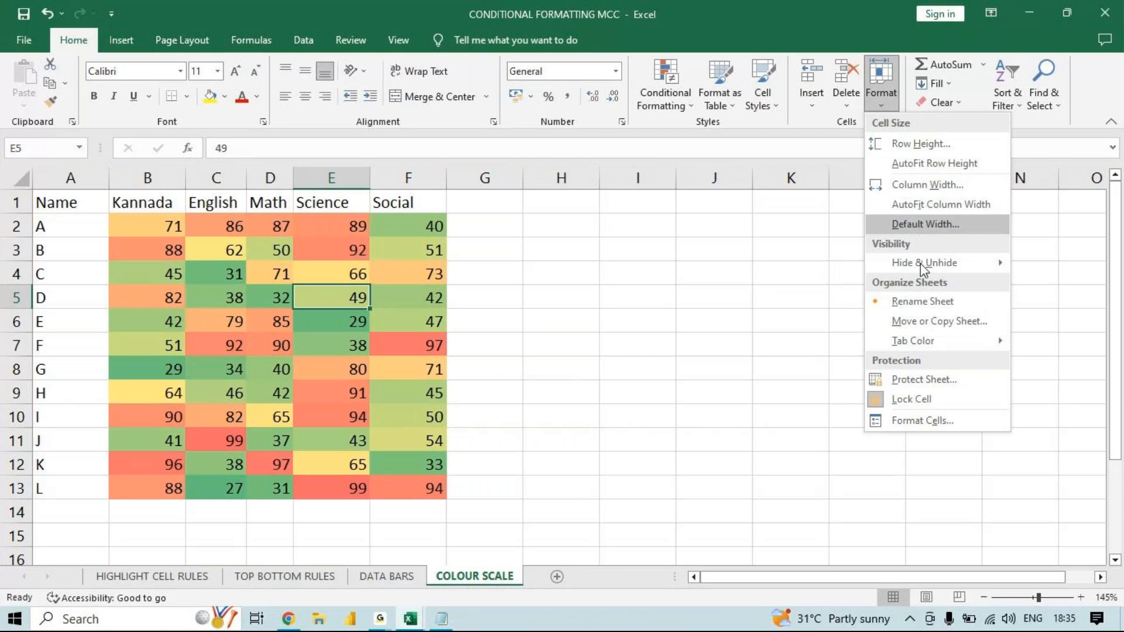
mouse_move(924, 258)
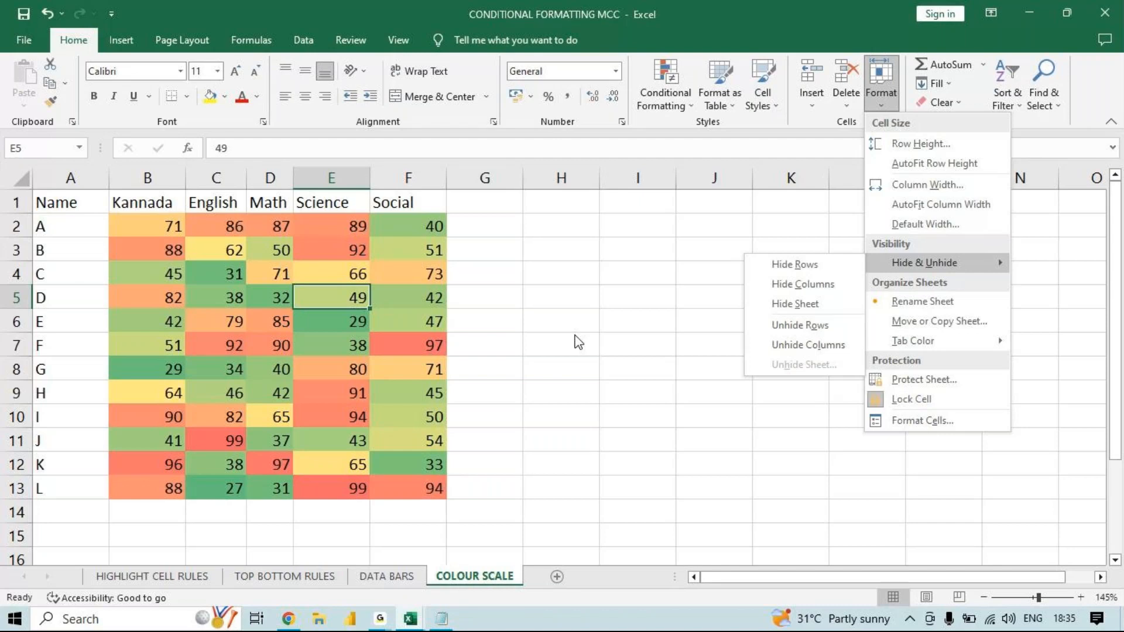
click(494, 295)
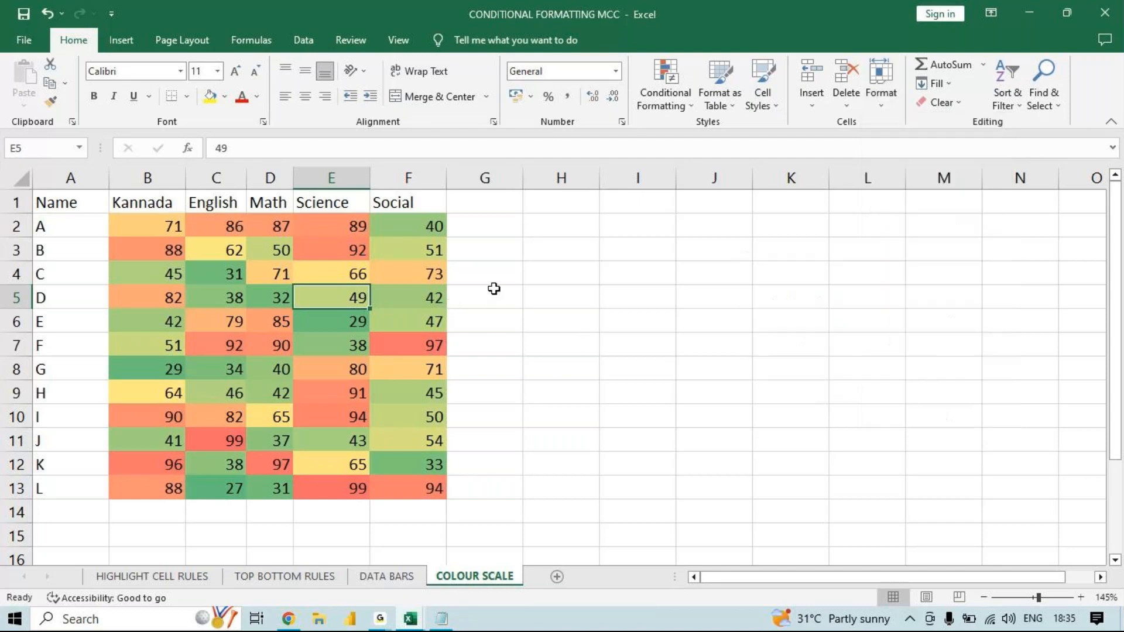
- Hide the Science column on the COLOUR SCALE sheet
click(316, 171)
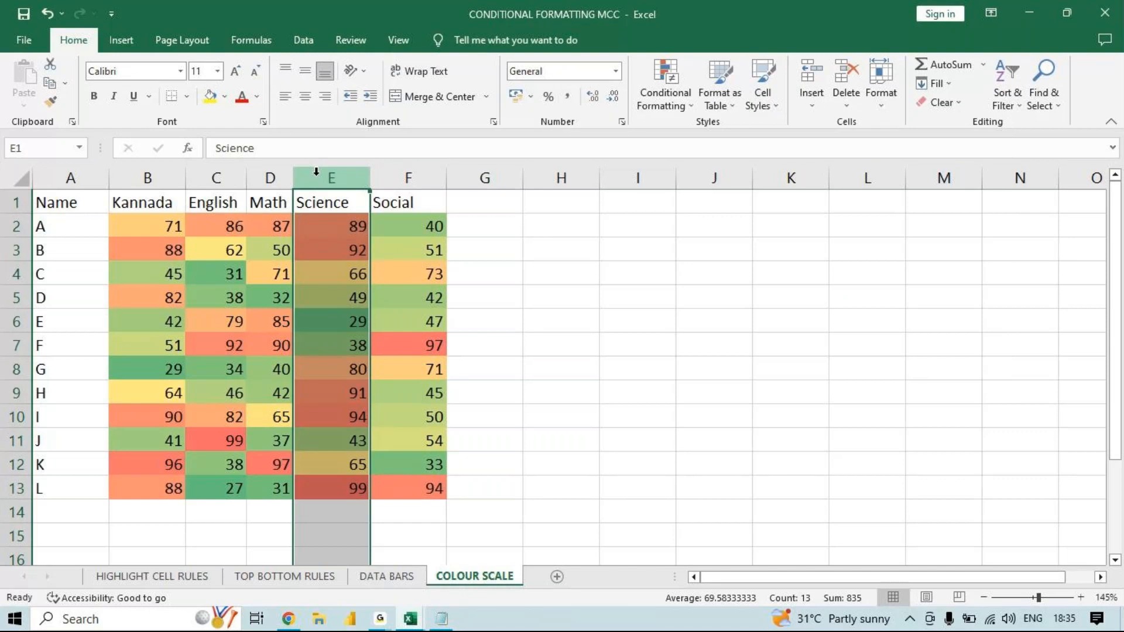
right_click(316, 171)
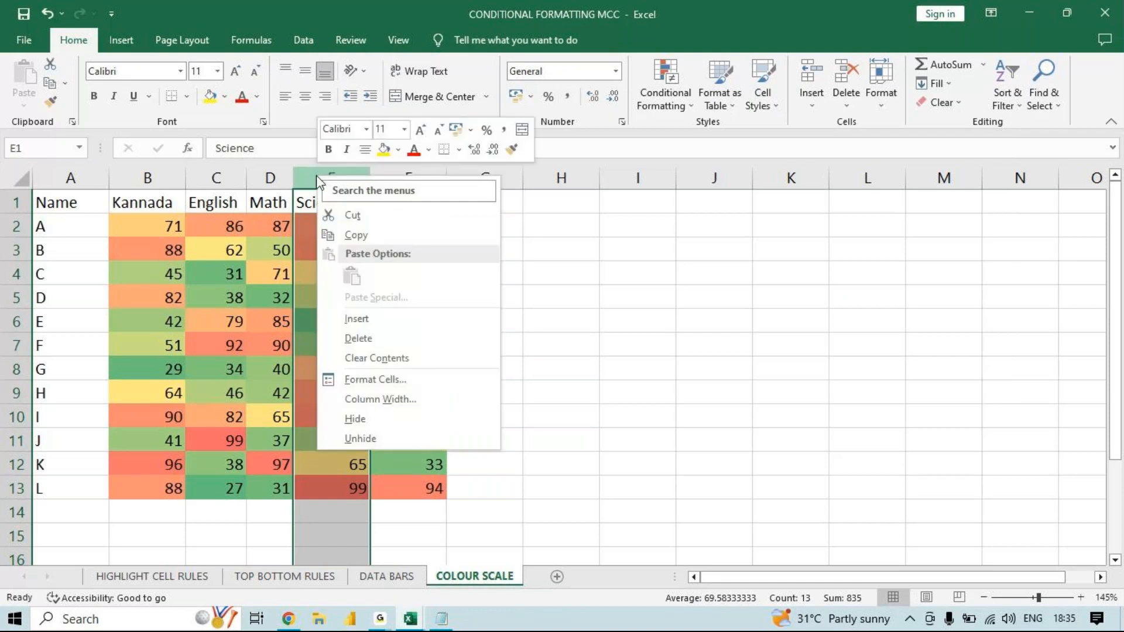
right_click(308, 177)
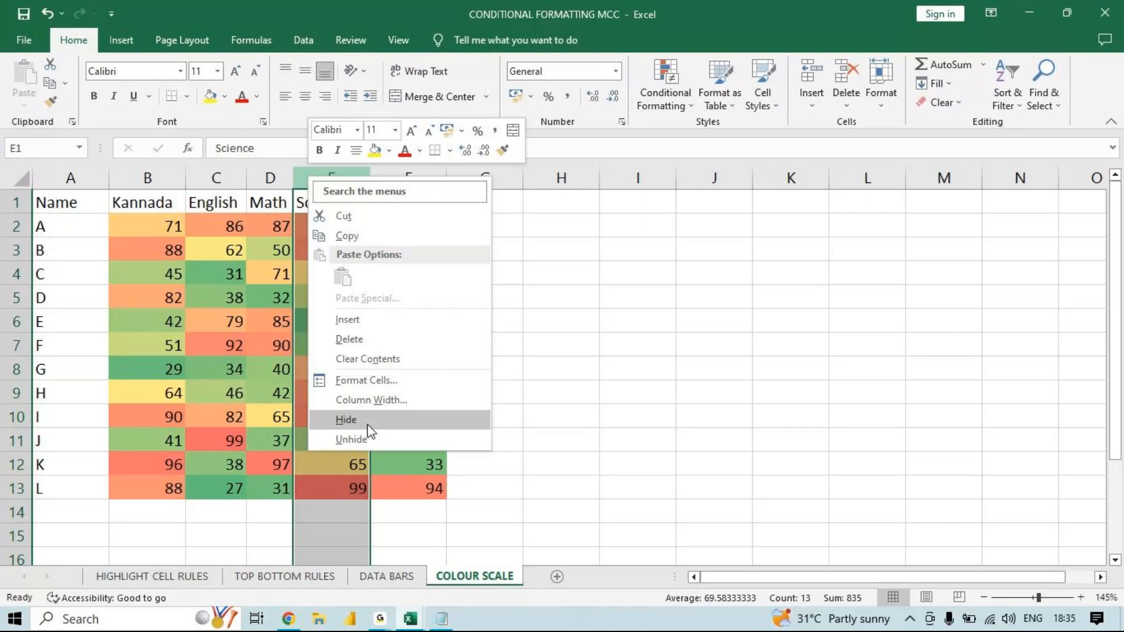
click(351, 419)
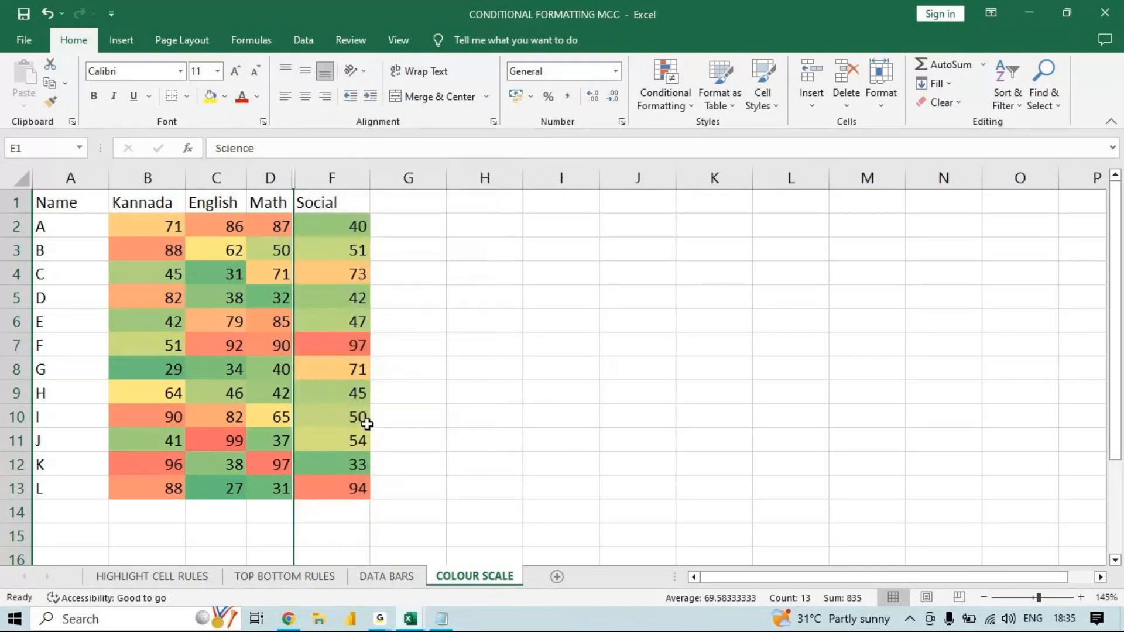
click(367, 423)
double_click(367, 424)
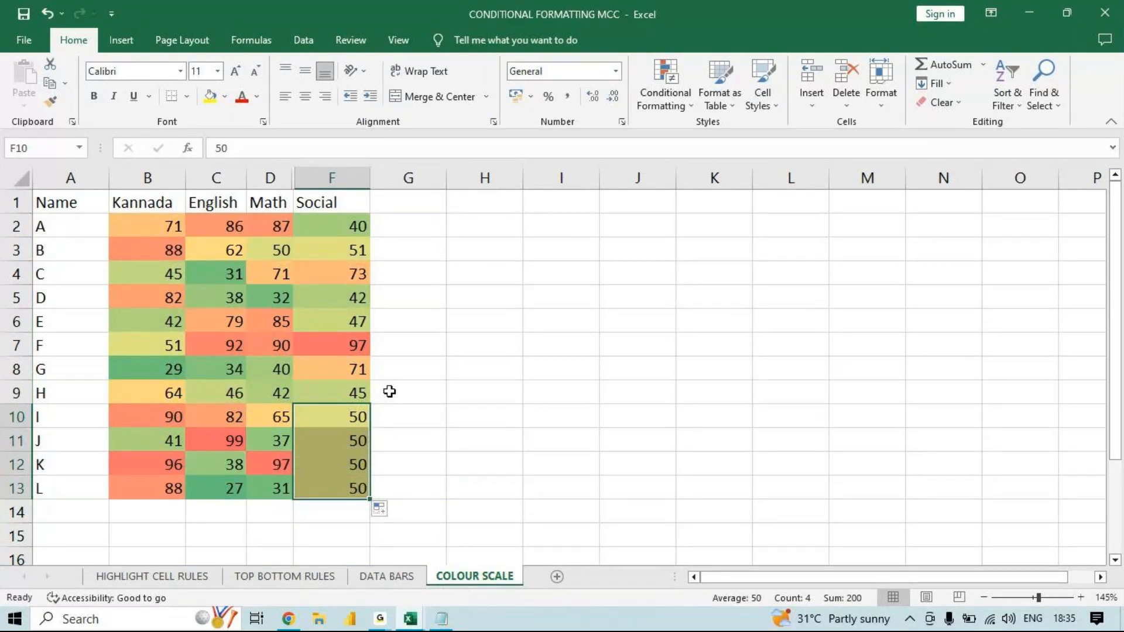
key(ctrl+z)
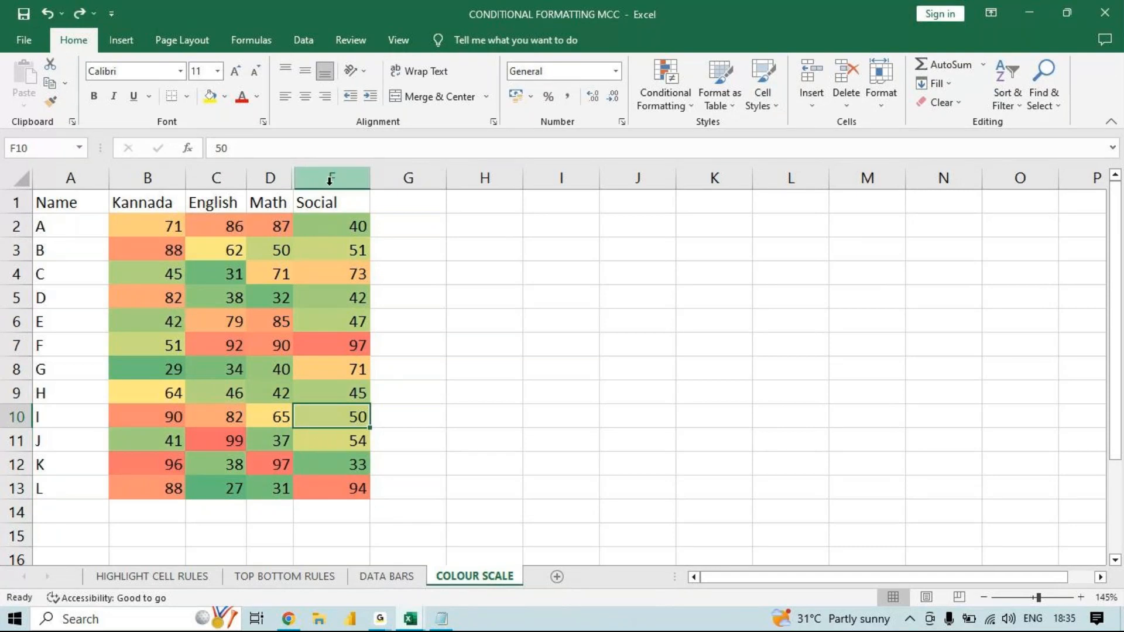
- Unhide the Science column with the neighbouring Math and Social columns selected together
drag(271, 179, 323, 178)
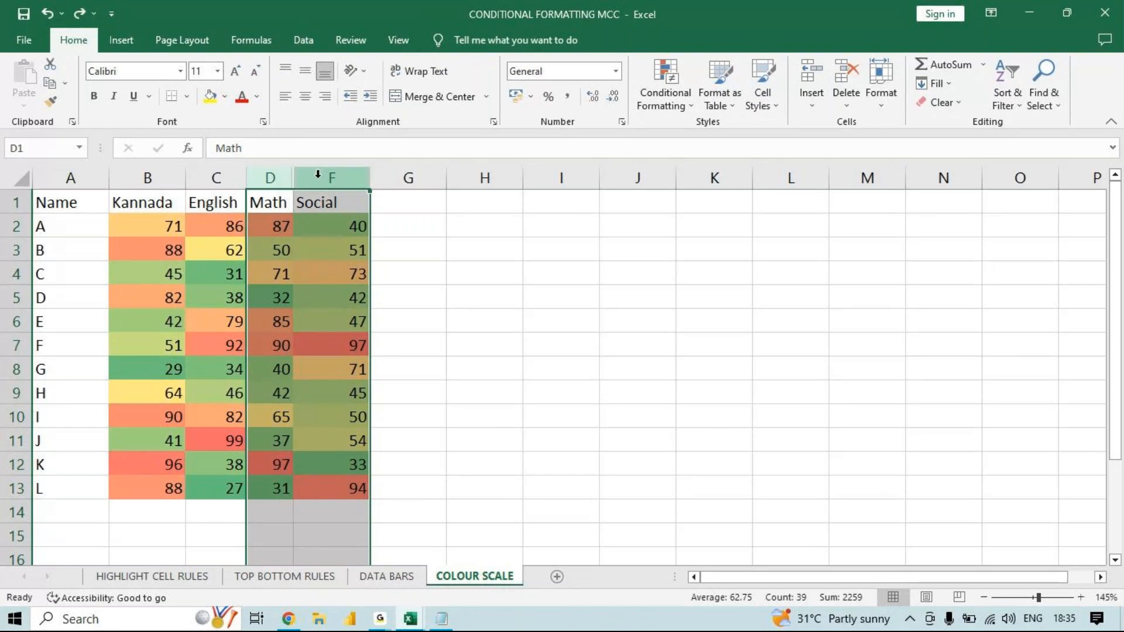
right_click(315, 179)
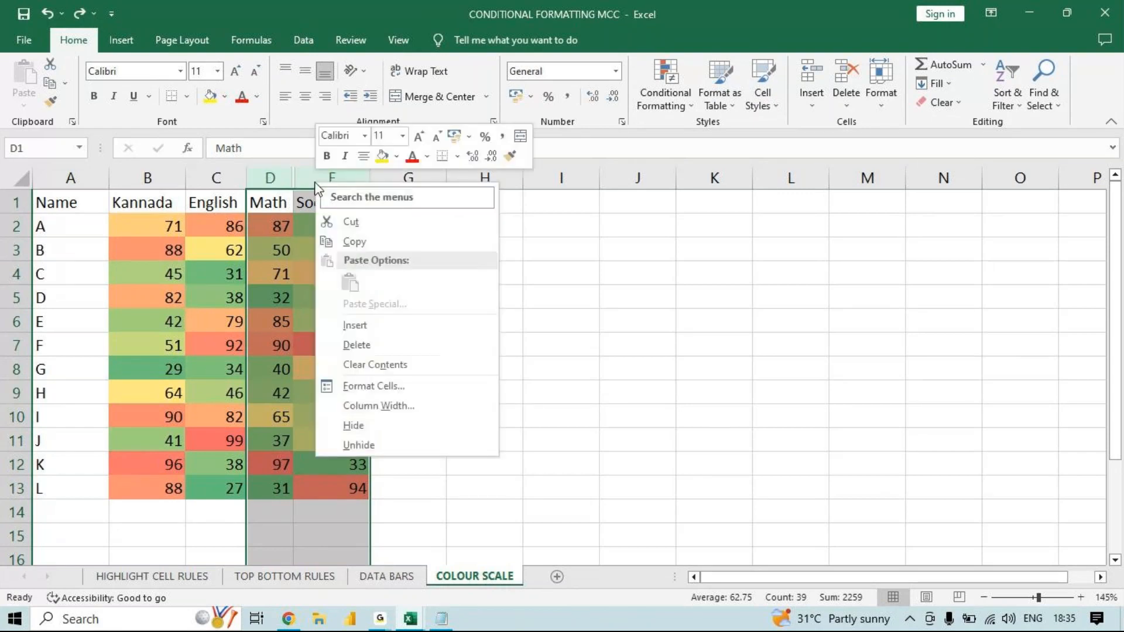
click(360, 445)
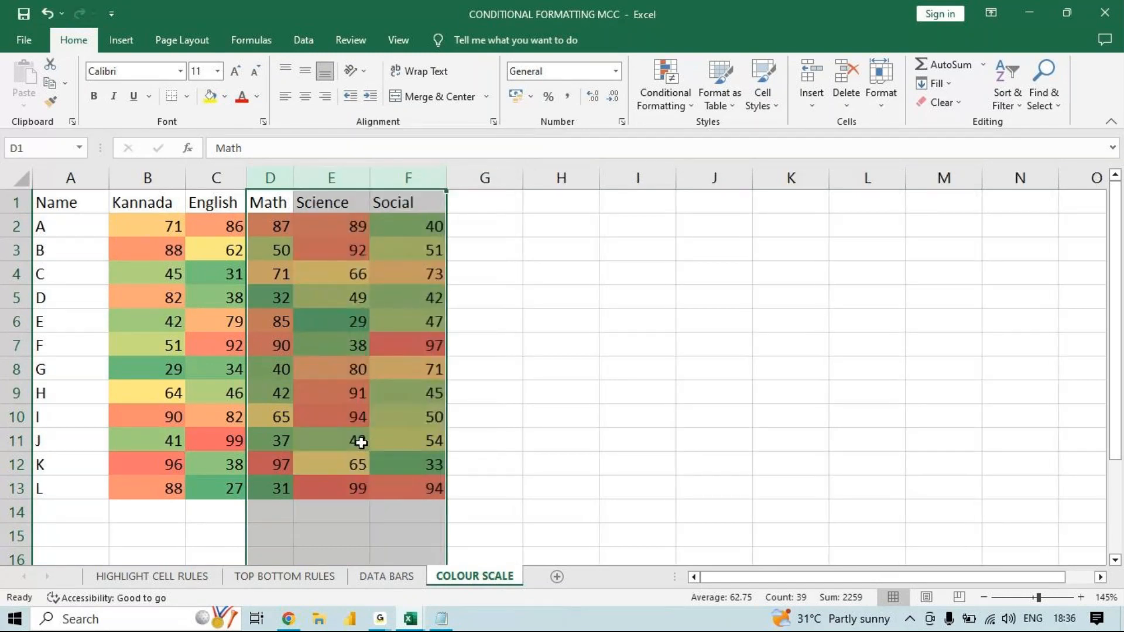
- Hide the Science column again, and bring it back auto-fitted from the hidden boundary between columns D and F
click(350, 179)
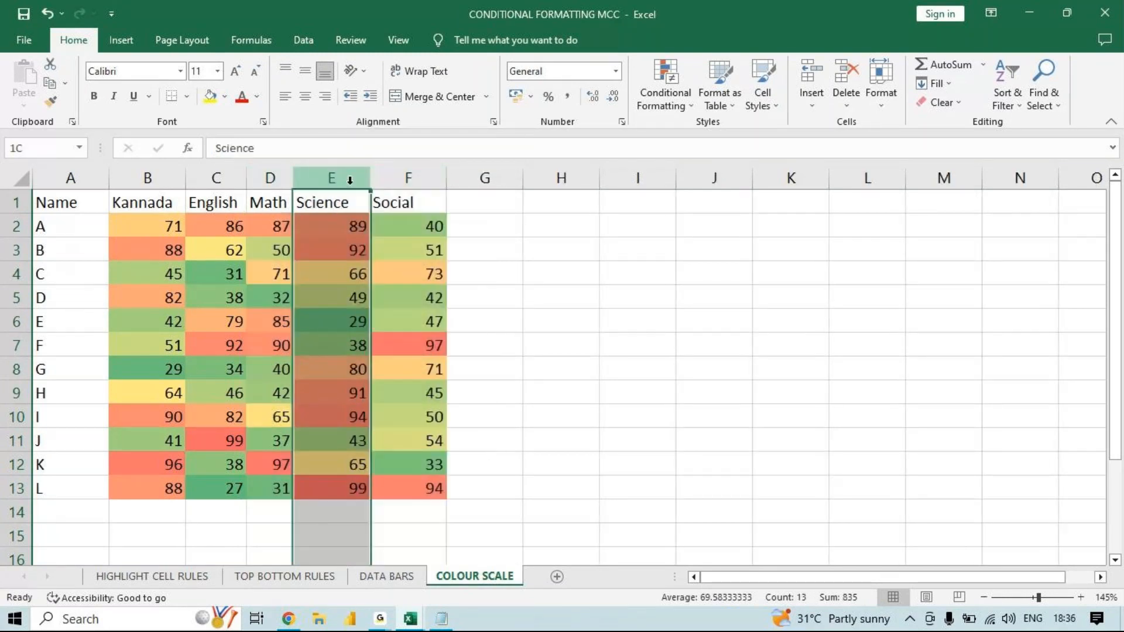
right_click(349, 179)
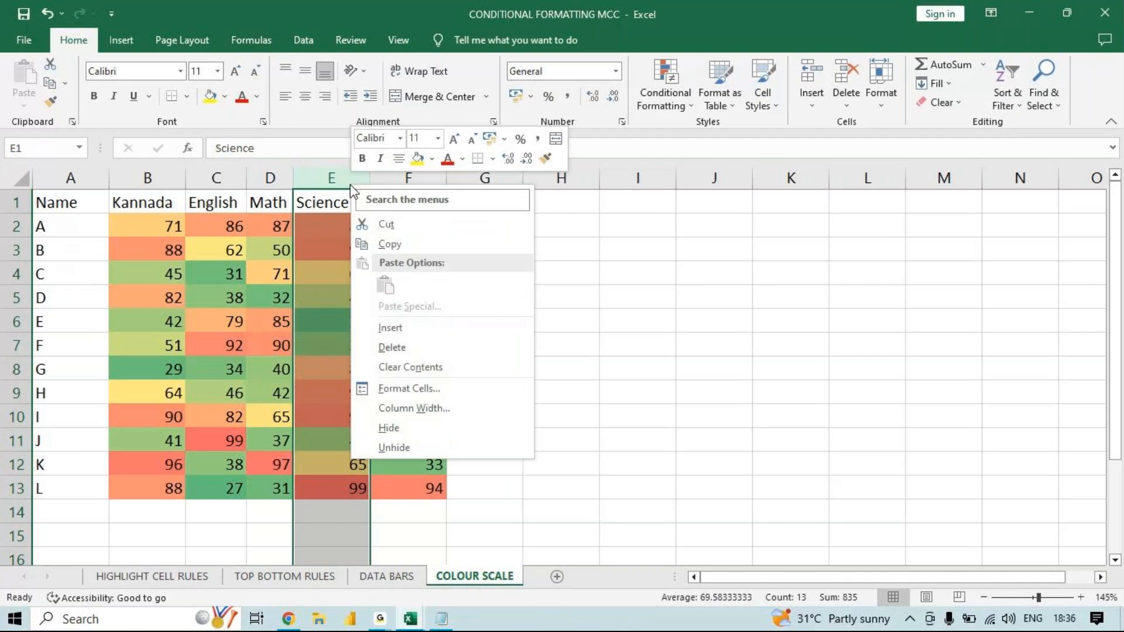
click(411, 428)
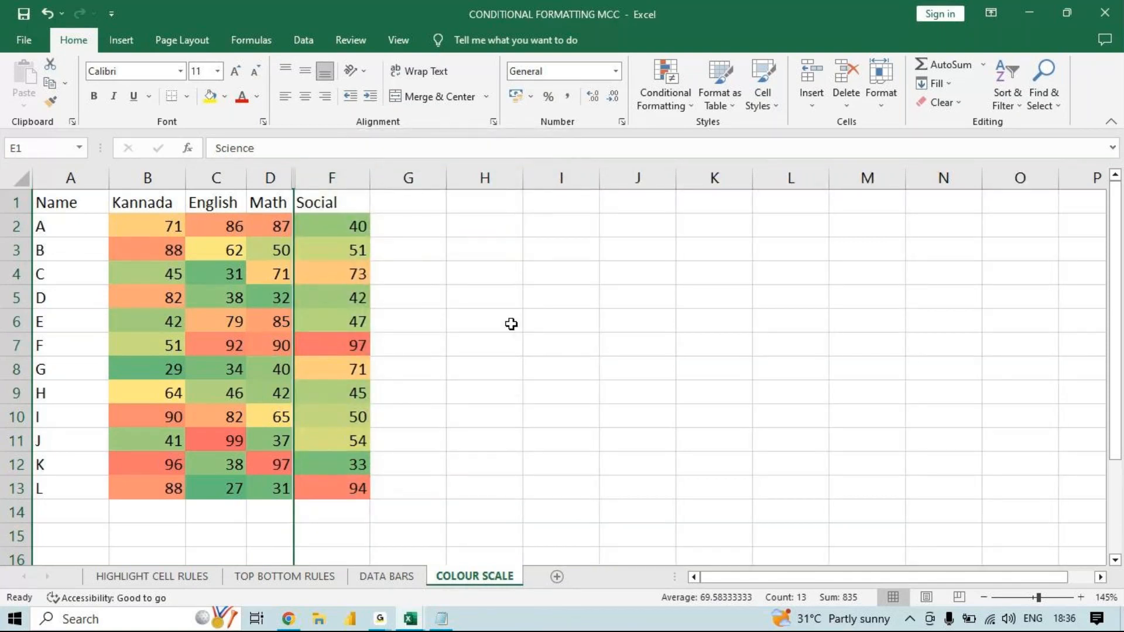
click(409, 177)
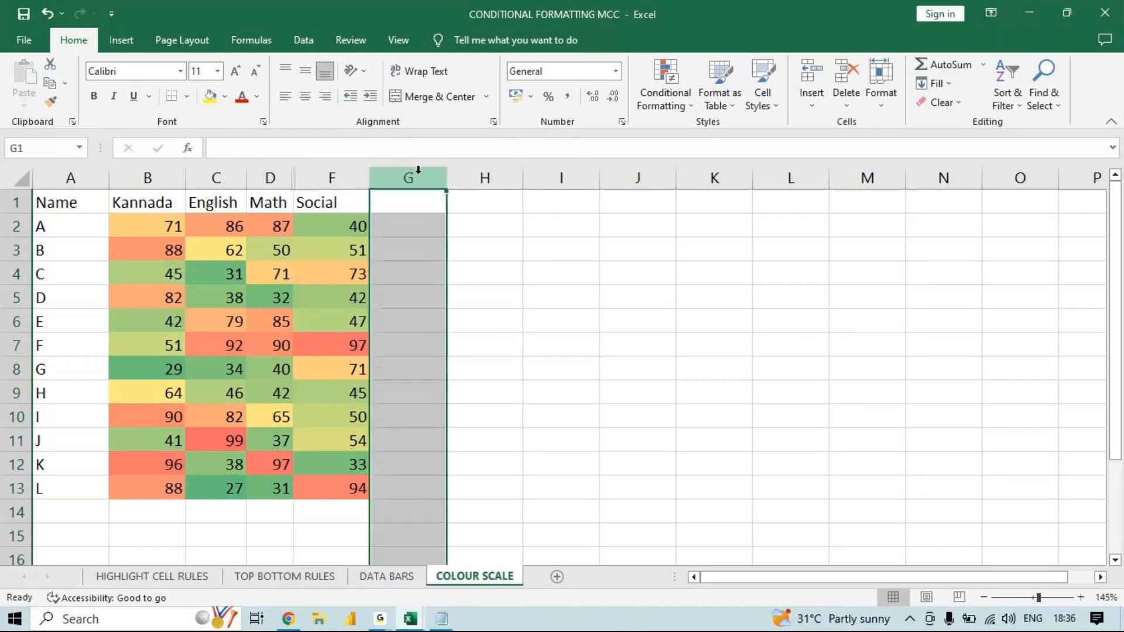
double_click(295, 184)
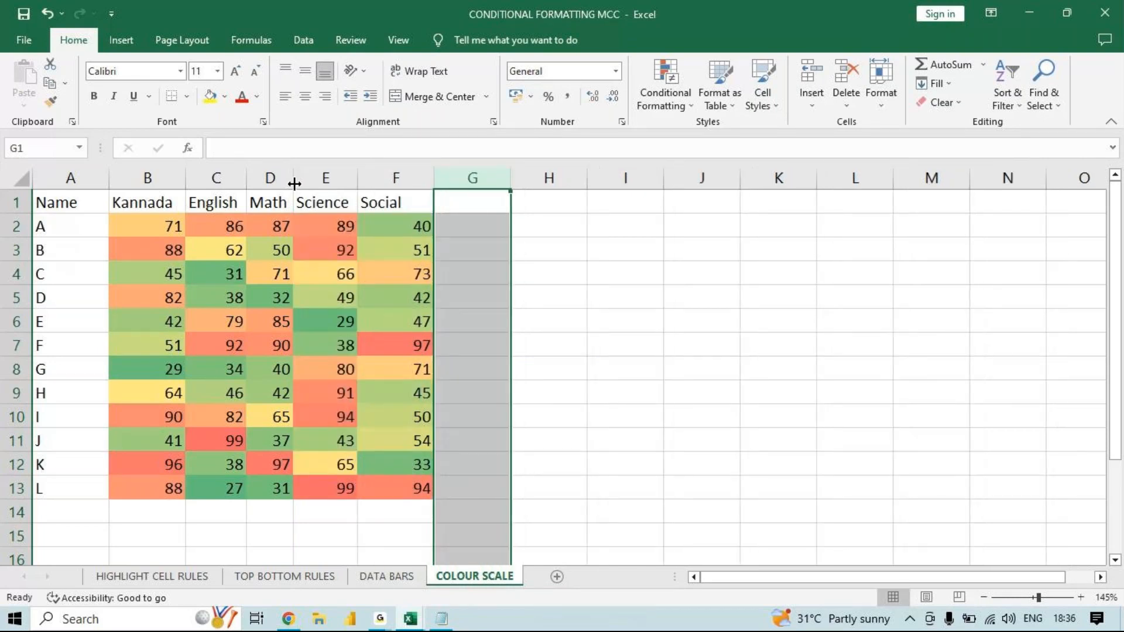
- Hide the Science column once more and restore it with the Unhide command at the boundary between columns D and F
click(321, 178)
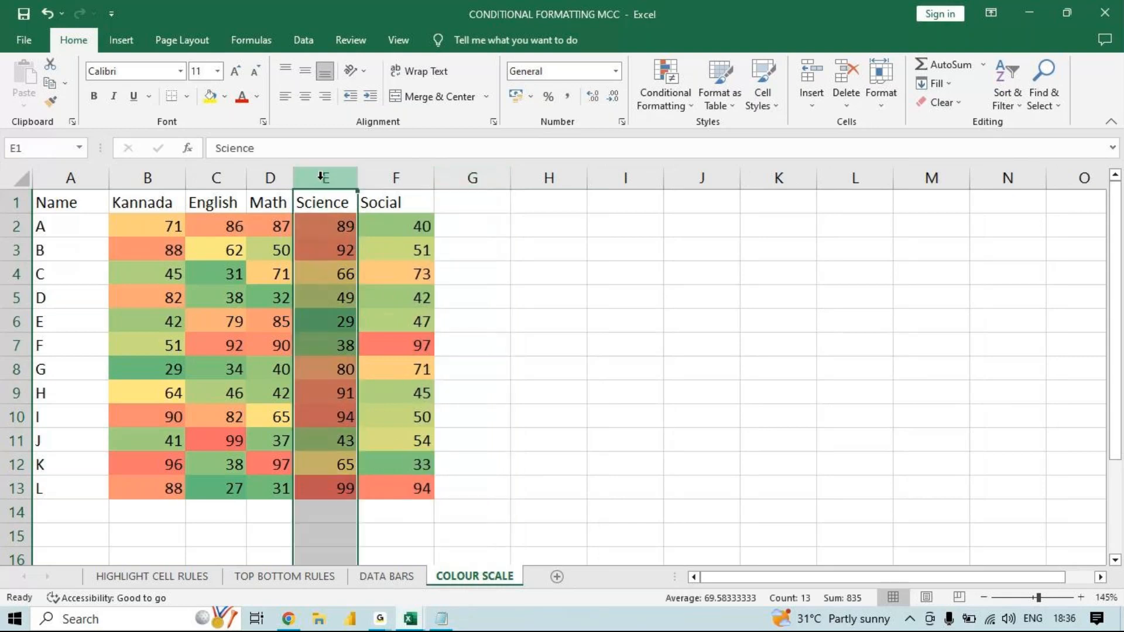
right_click(321, 180)
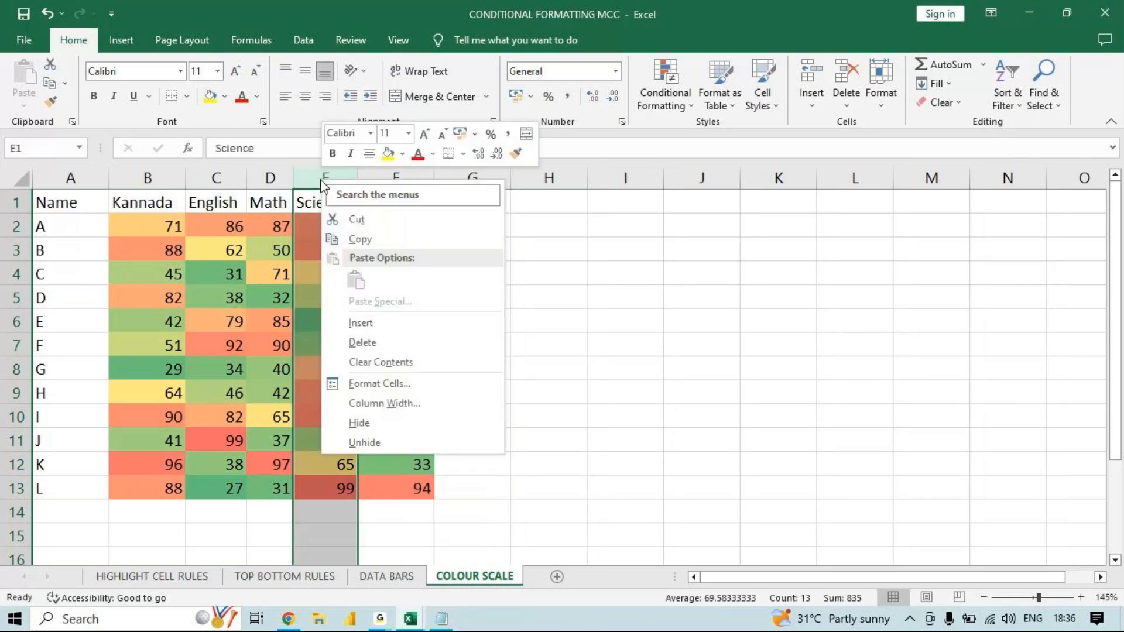
click(376, 424)
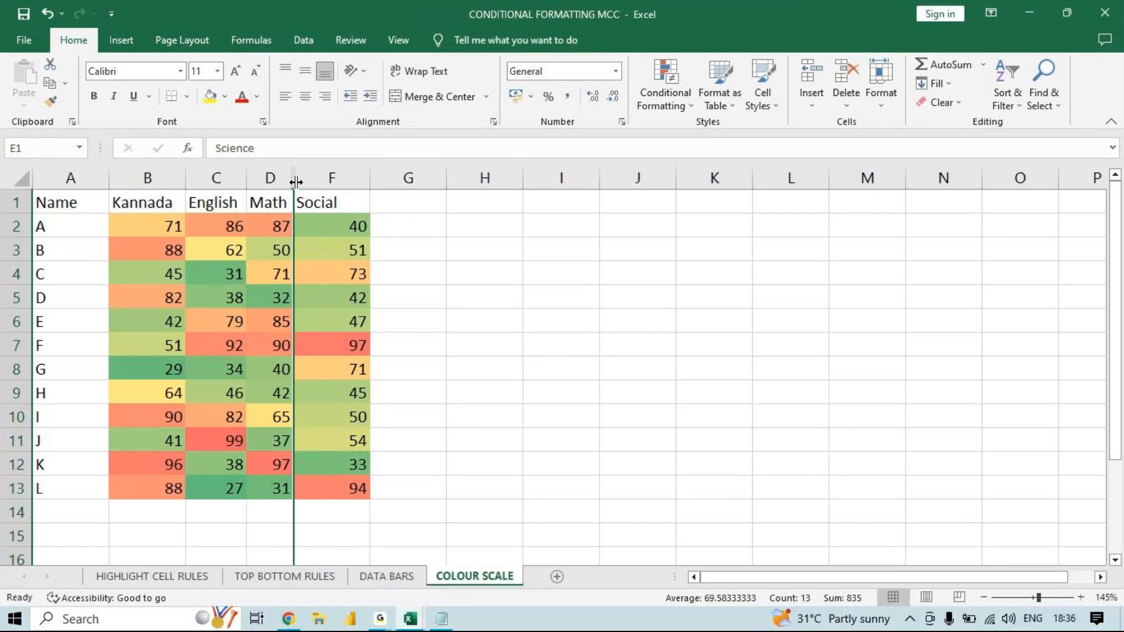
right_click(296, 182)
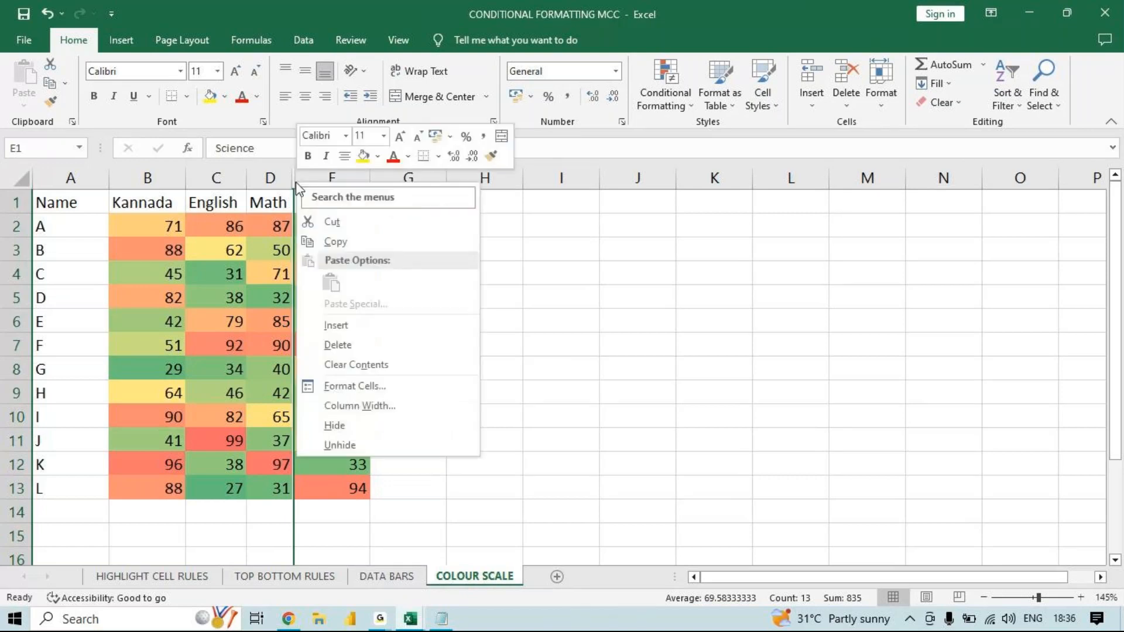
click(360, 445)
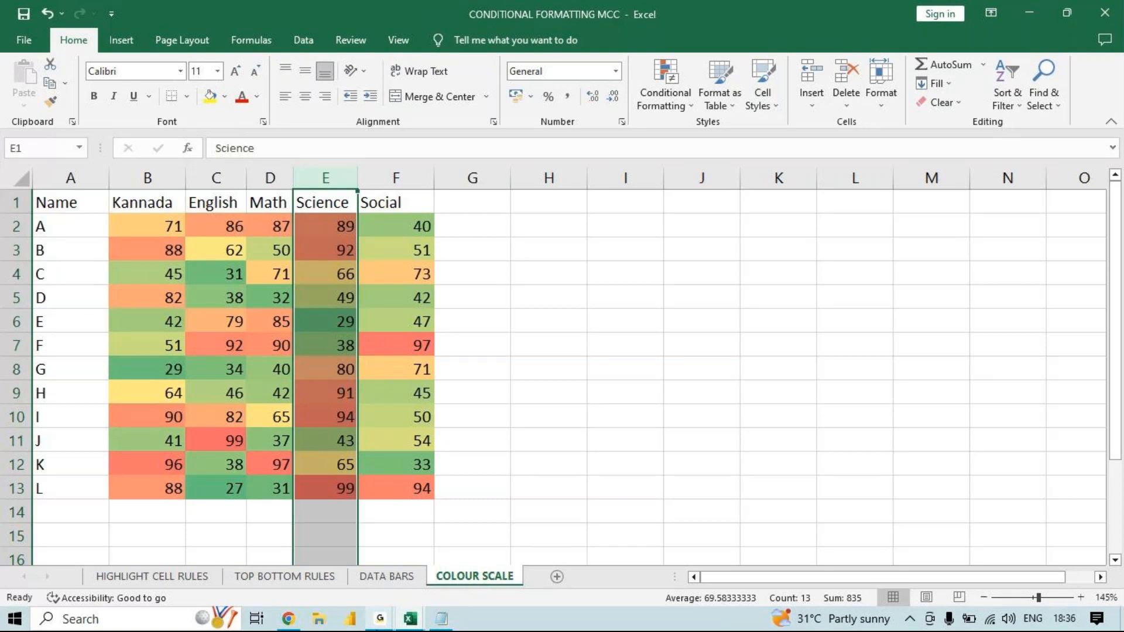
mouse_move(380, 619)
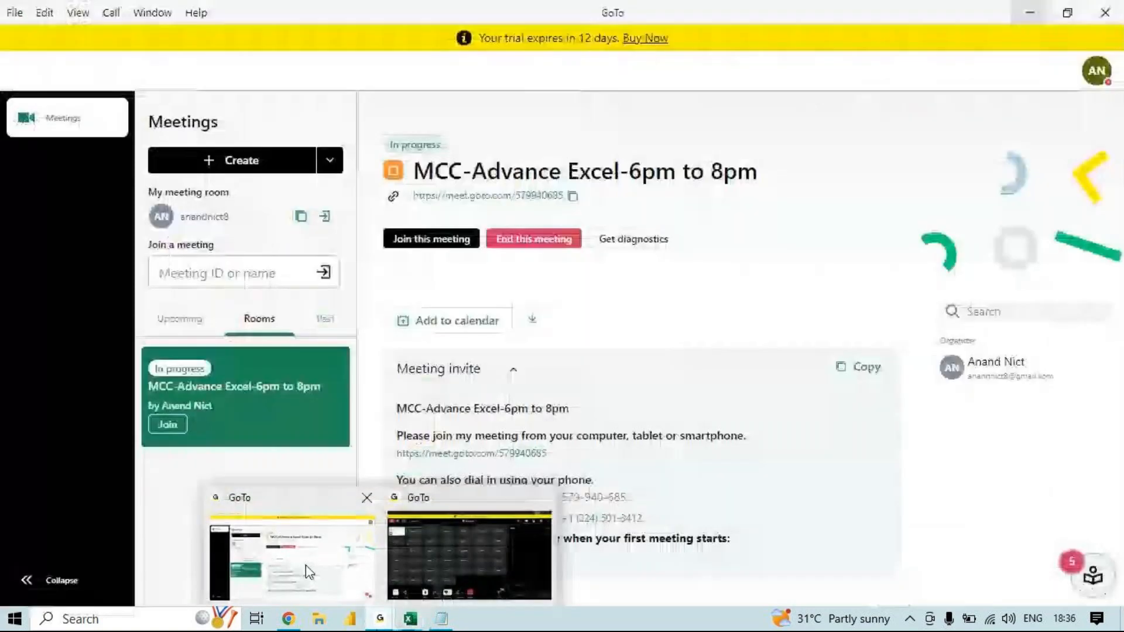
mouse_move(448, 554)
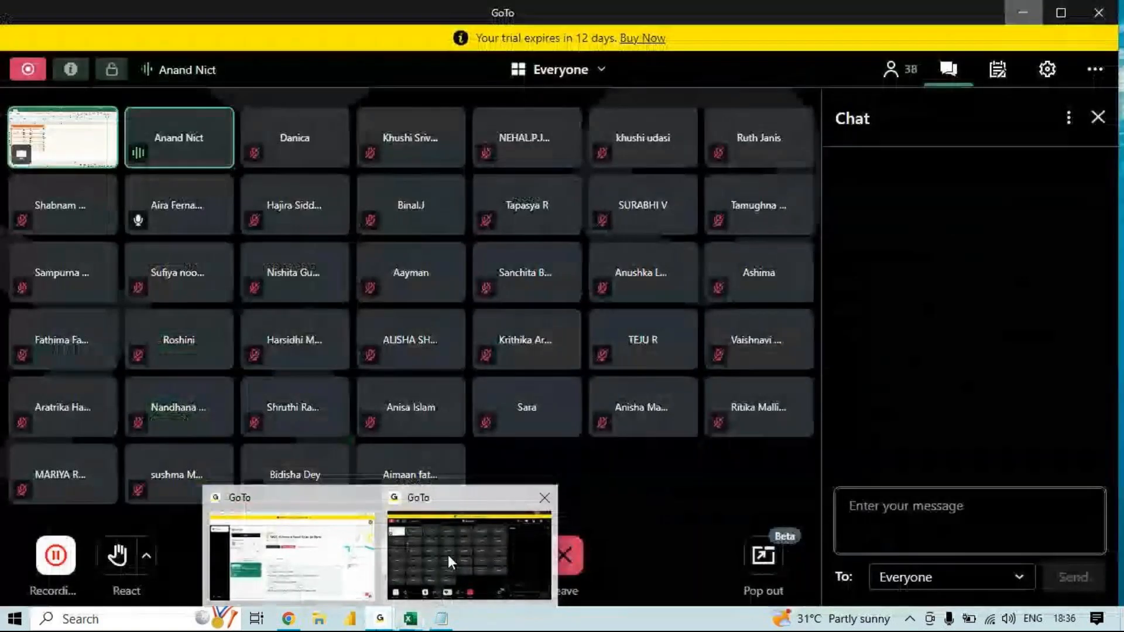
mouse_move(367, 497)
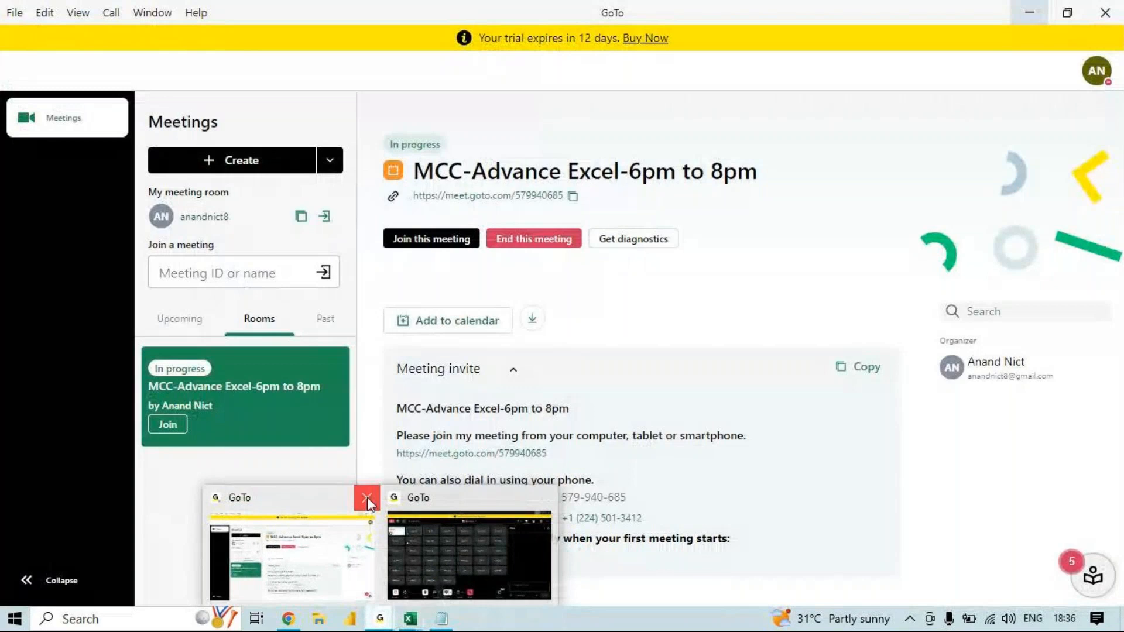
click(367, 497)
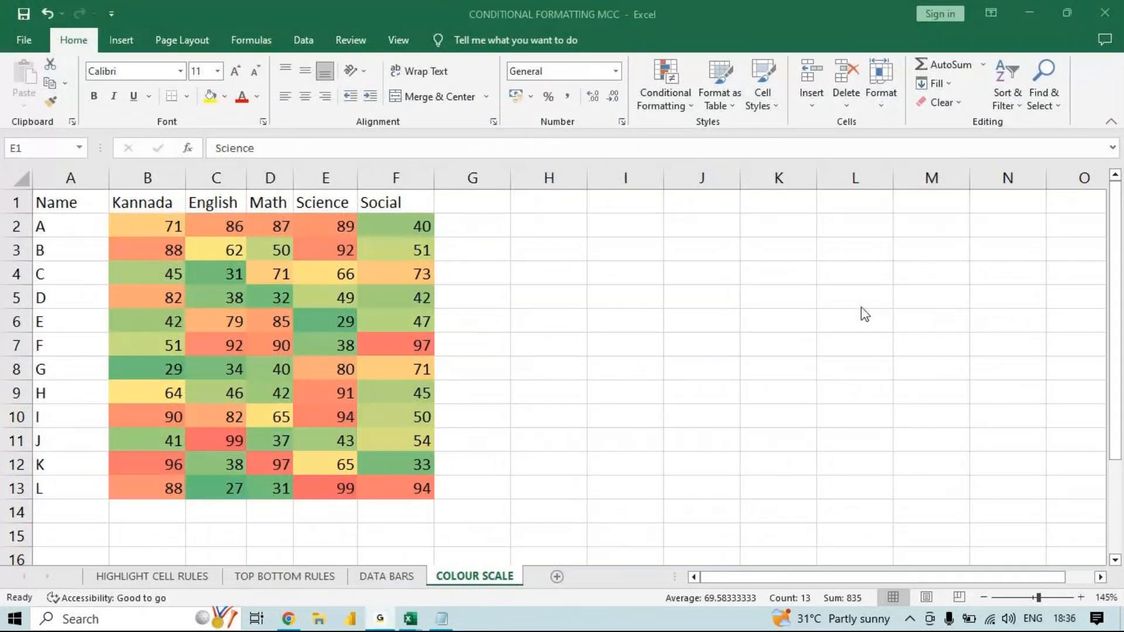
right_click(328, 177)
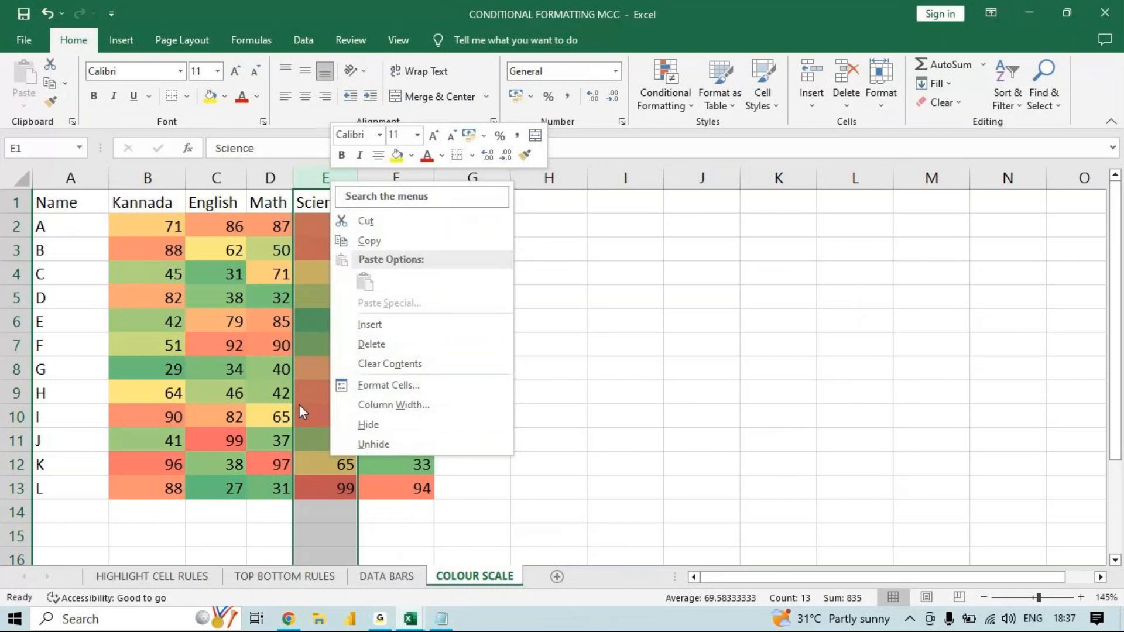
click(882, 391)
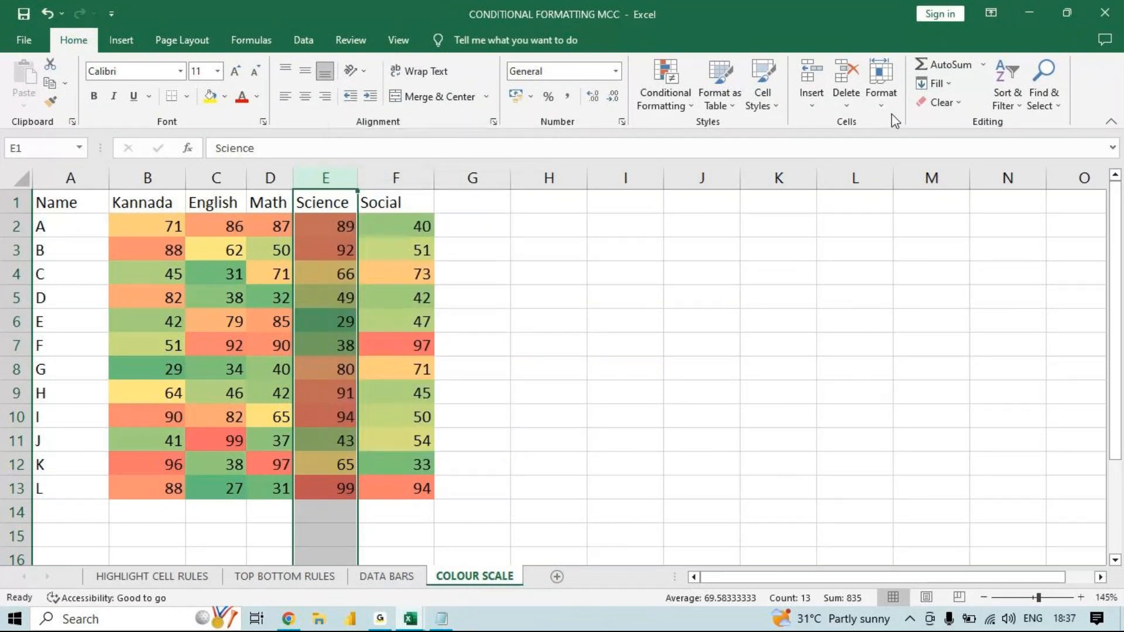
- Hide row 3 and restore it from the hidden boundary between rows 2 and 4
click(10, 252)
right_click(10, 253)
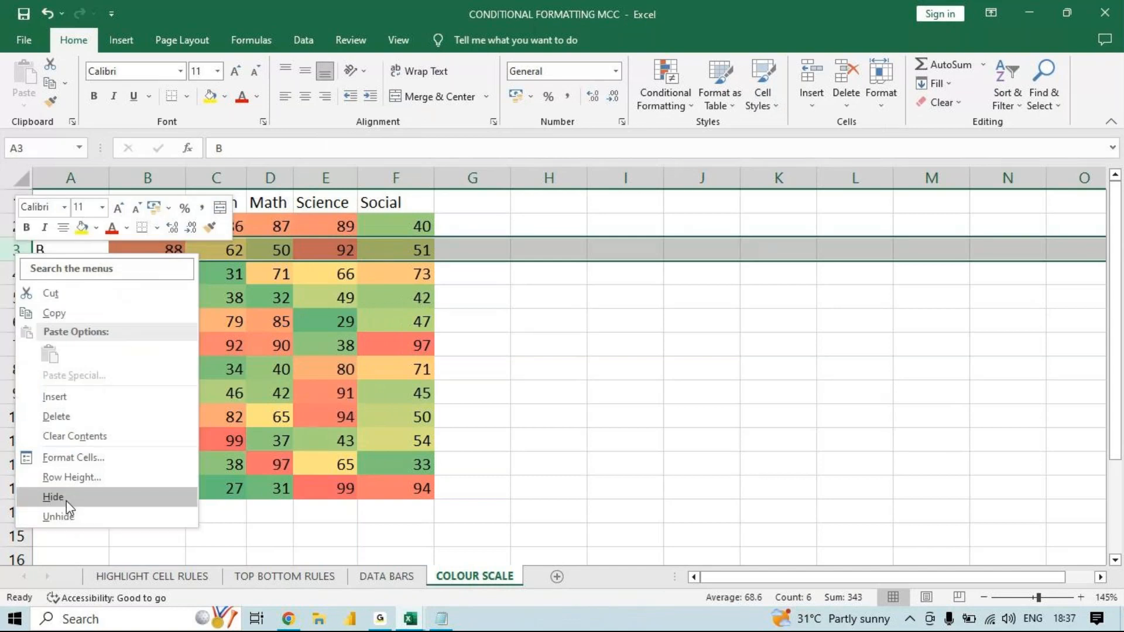
click(66, 498)
drag(14, 239, 14, 239)
double_click(14, 238)
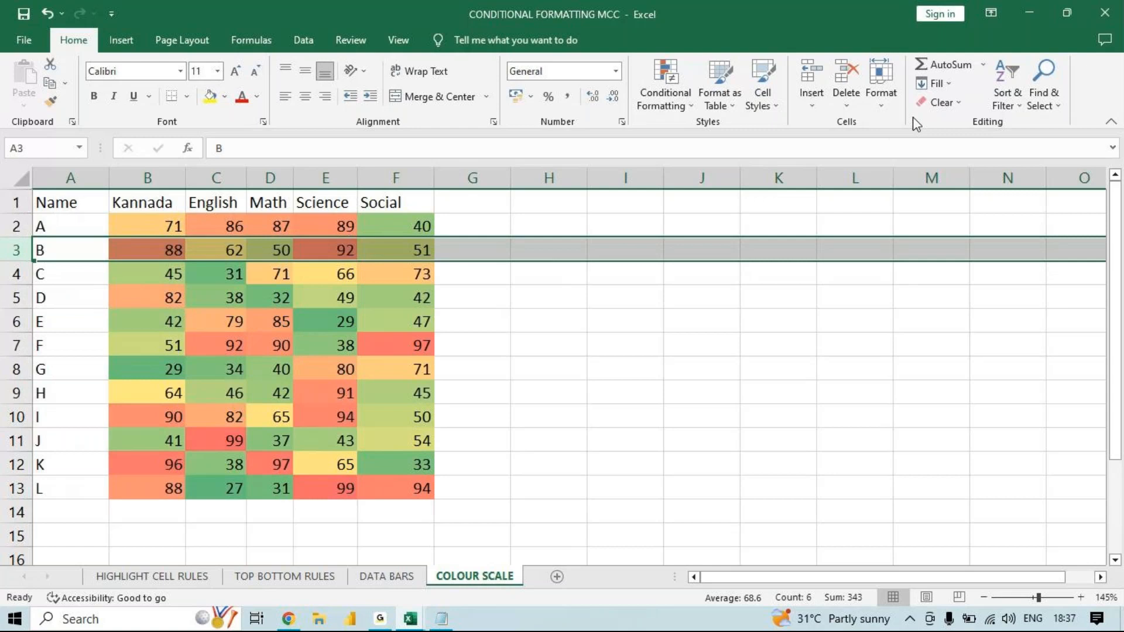
click(883, 108)
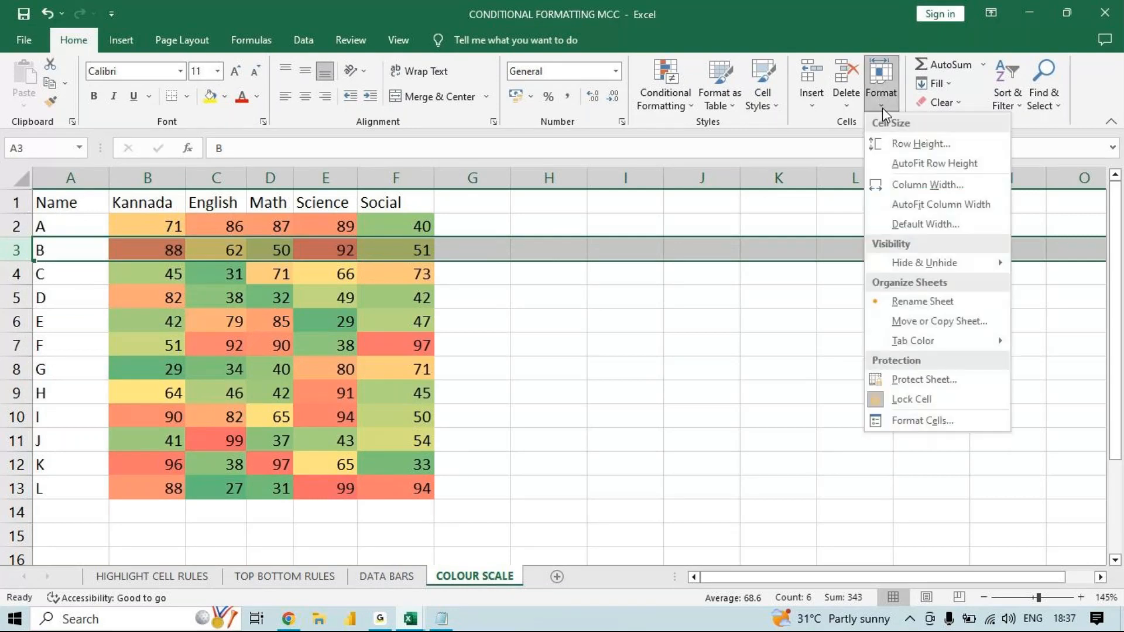
mouse_move(999, 264)
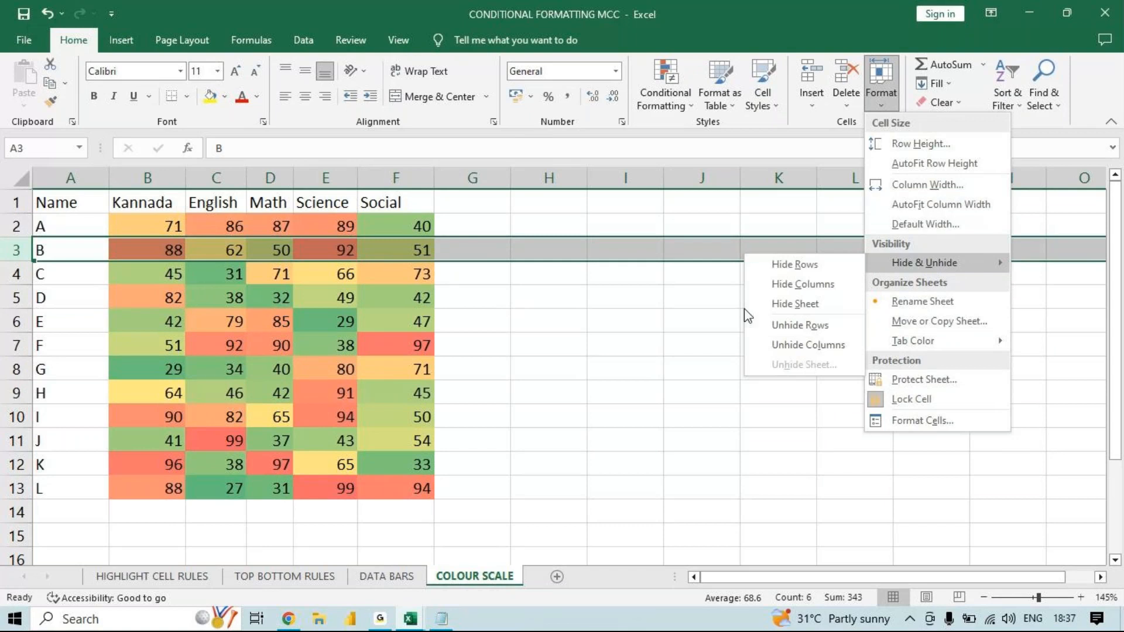
click(712, 321)
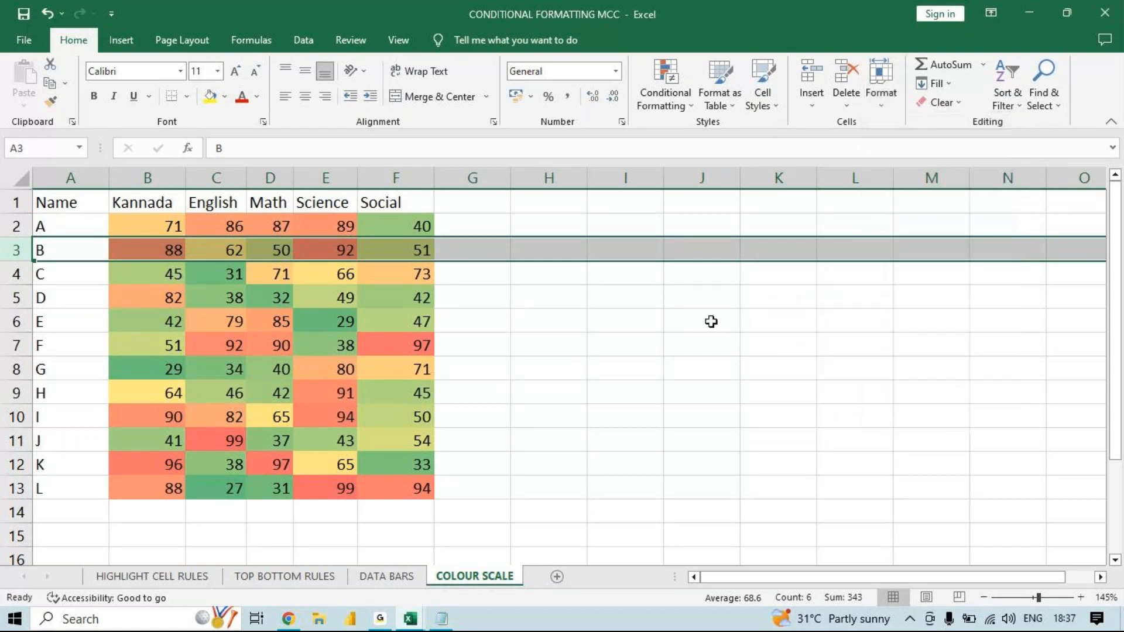
- Hide the COLOUR SCALE sheet and unhide it from the workbook's list of hidden sheets
right_click(466, 587)
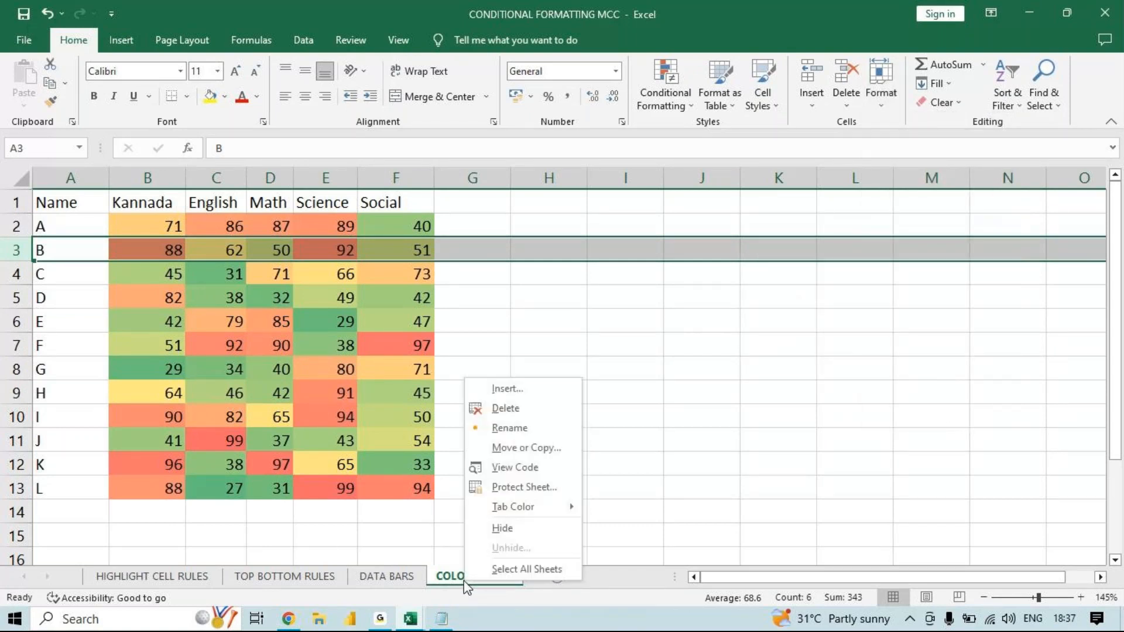
click(513, 529)
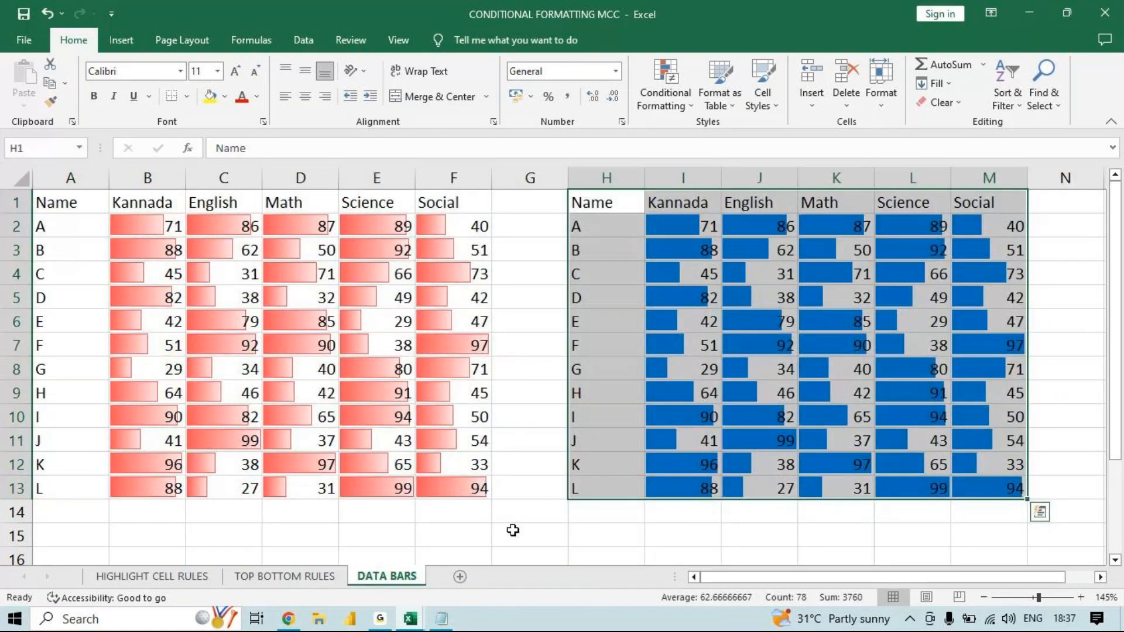
right_click(389, 578)
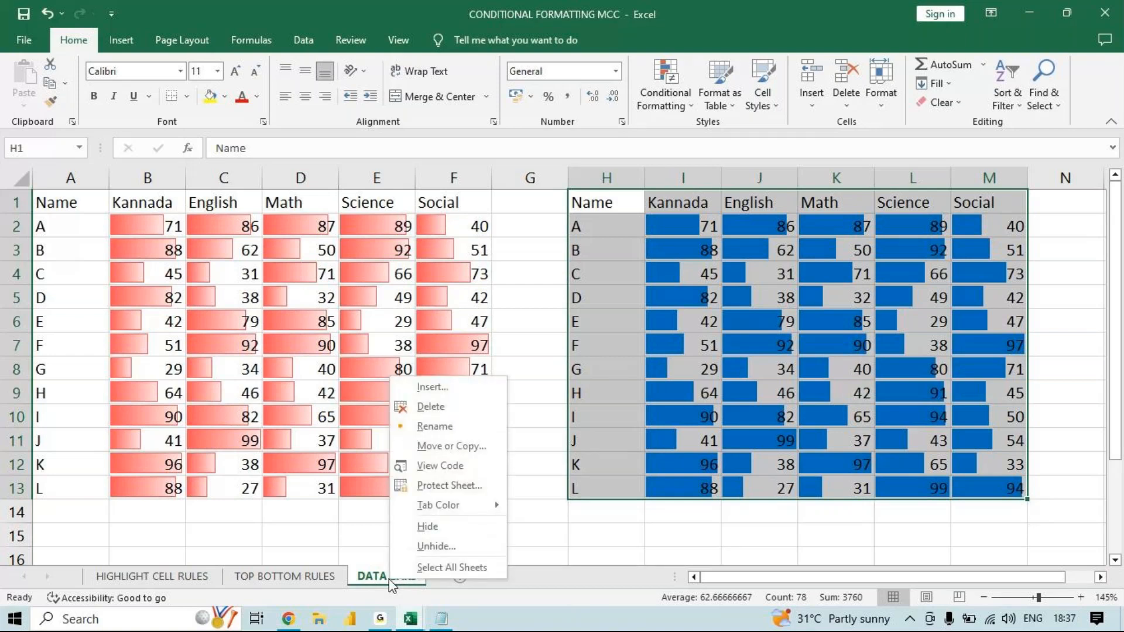
click(434, 546)
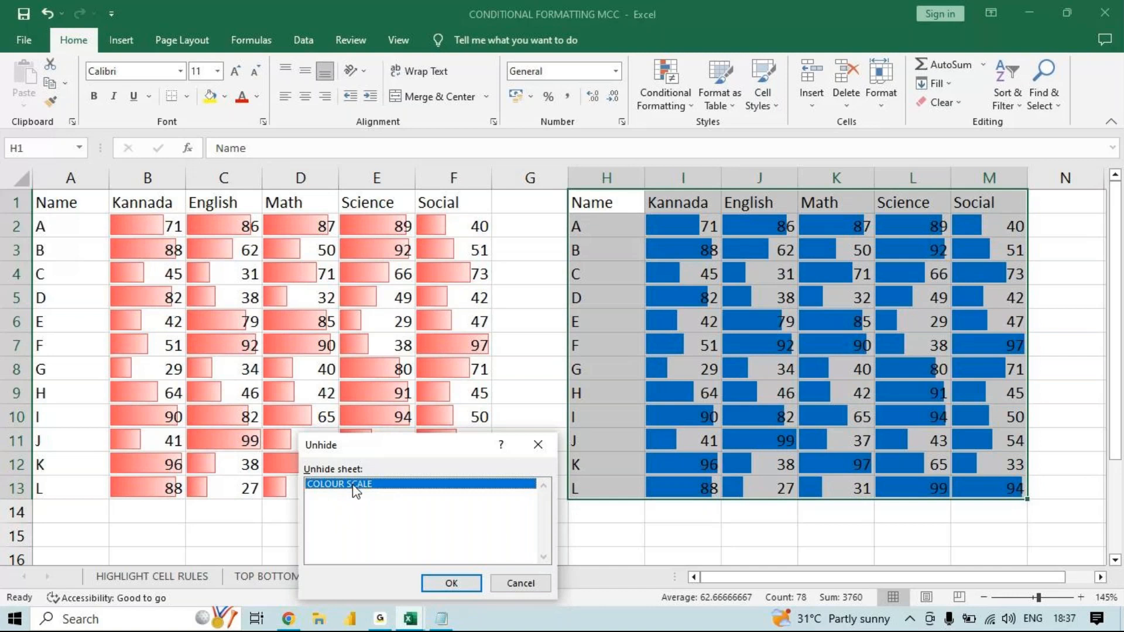
click(451, 584)
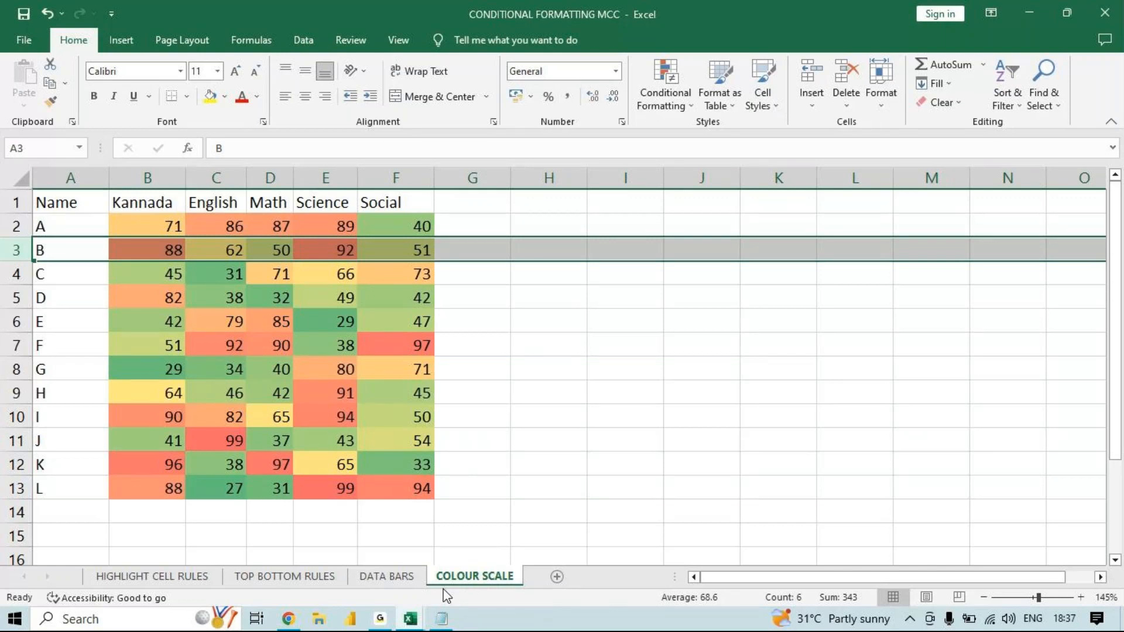
- Rename the COLOUR SCALE sheet as nict
click(889, 103)
mouse_move(937, 262)
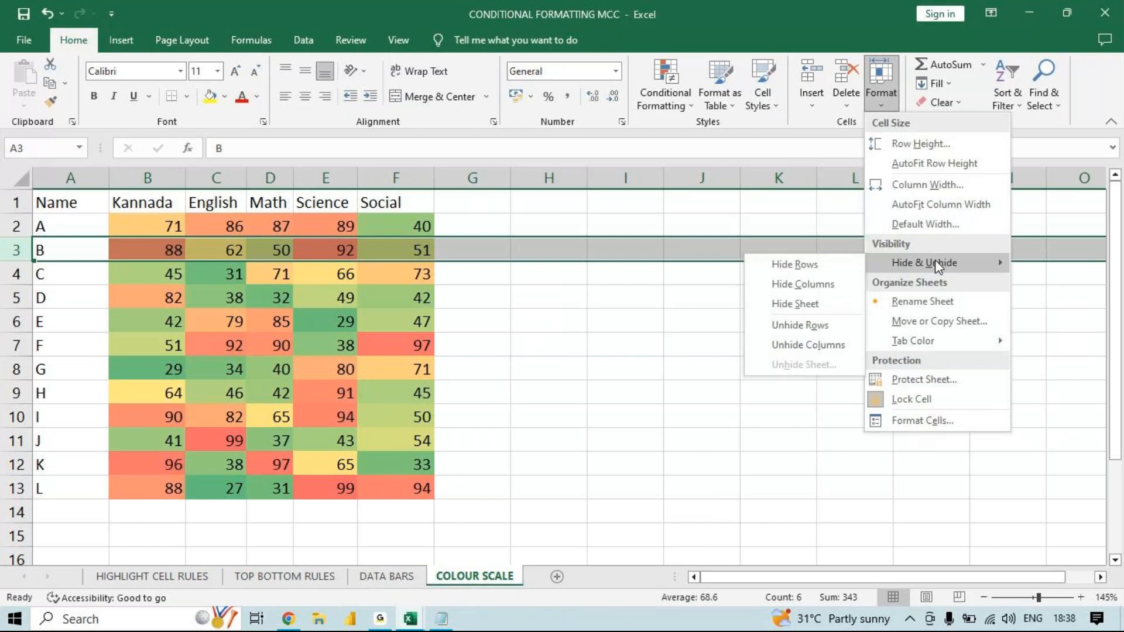
right_click(469, 576)
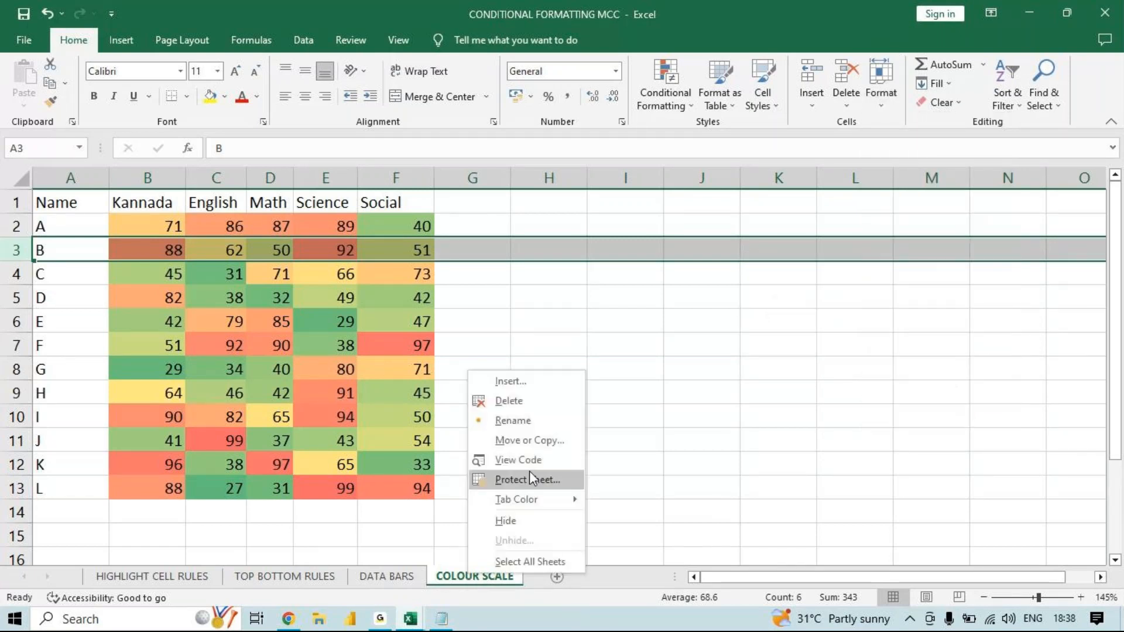
click(706, 461)
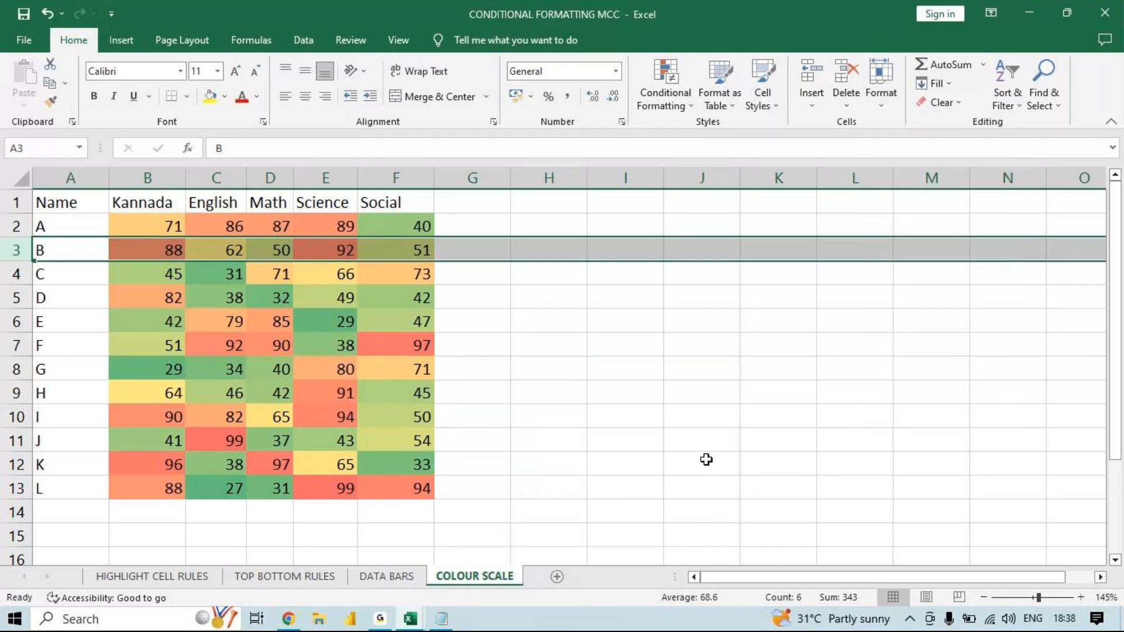
double_click(472, 576)
key(BackSpace)
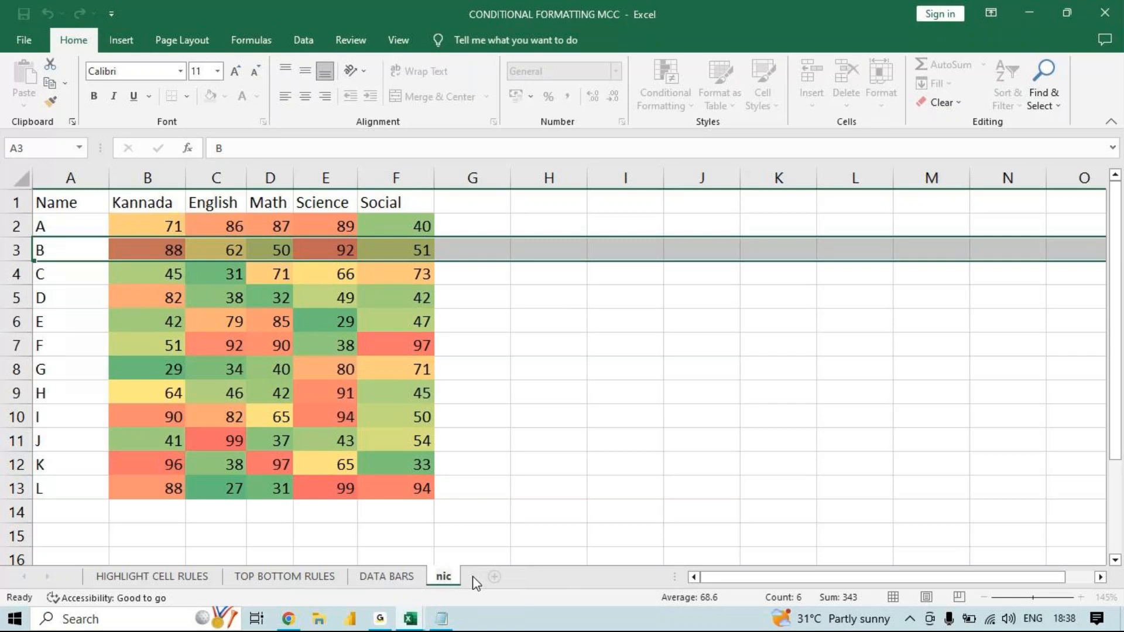
key(Return)
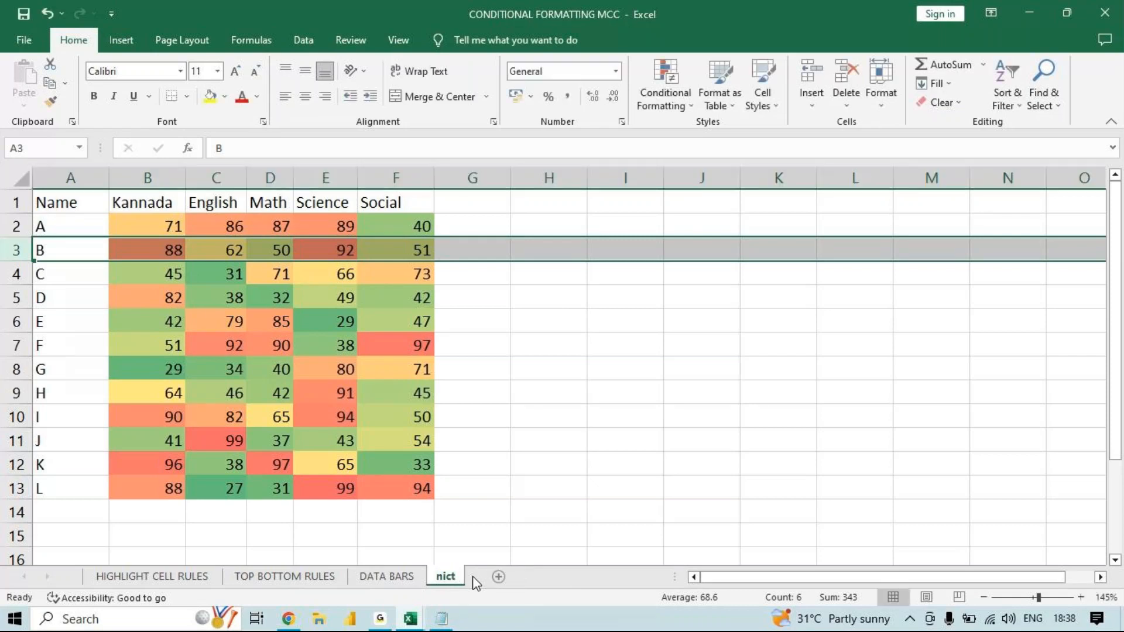
- Rename the nict sheet as Colour Scale
double_click(450, 577)
right_click(453, 575)
click(521, 416)
text(Colour)
key(Return)
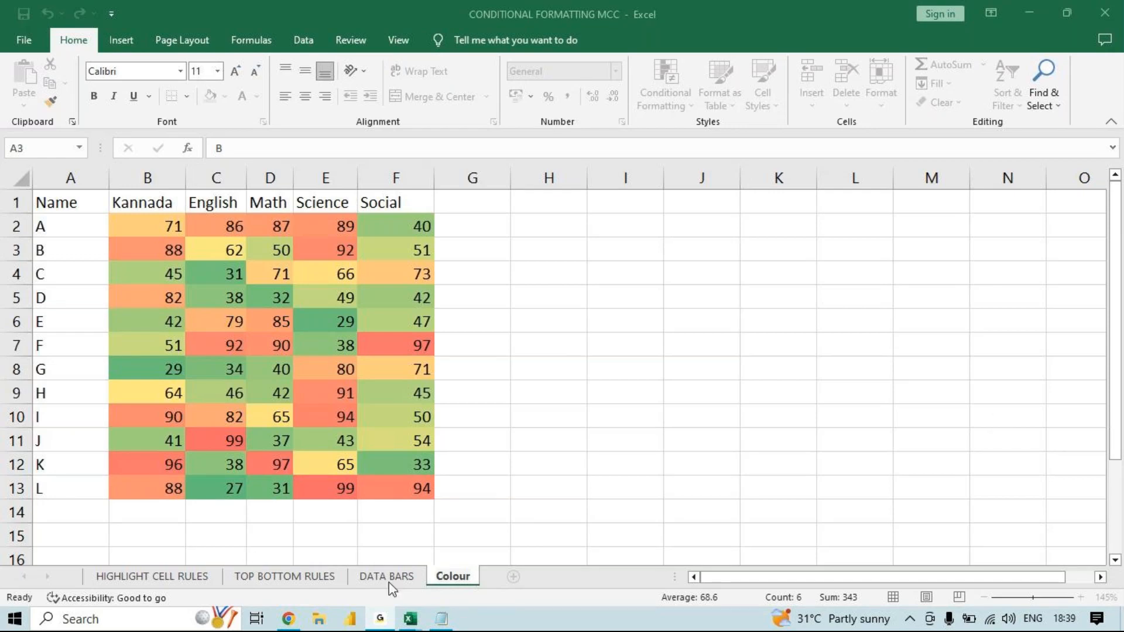
mouse_move(412, 623)
click(497, 557)
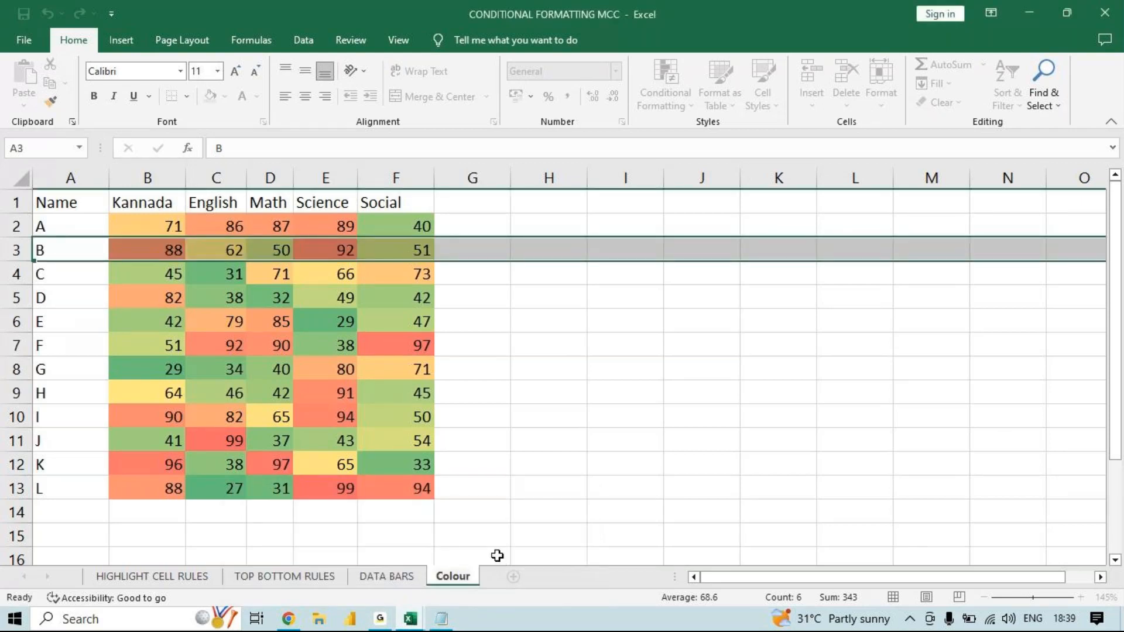
text(Scakle)
key(BackSpace)
key(BackSpace)
key(BackSpace)
text(le)
key(Return)
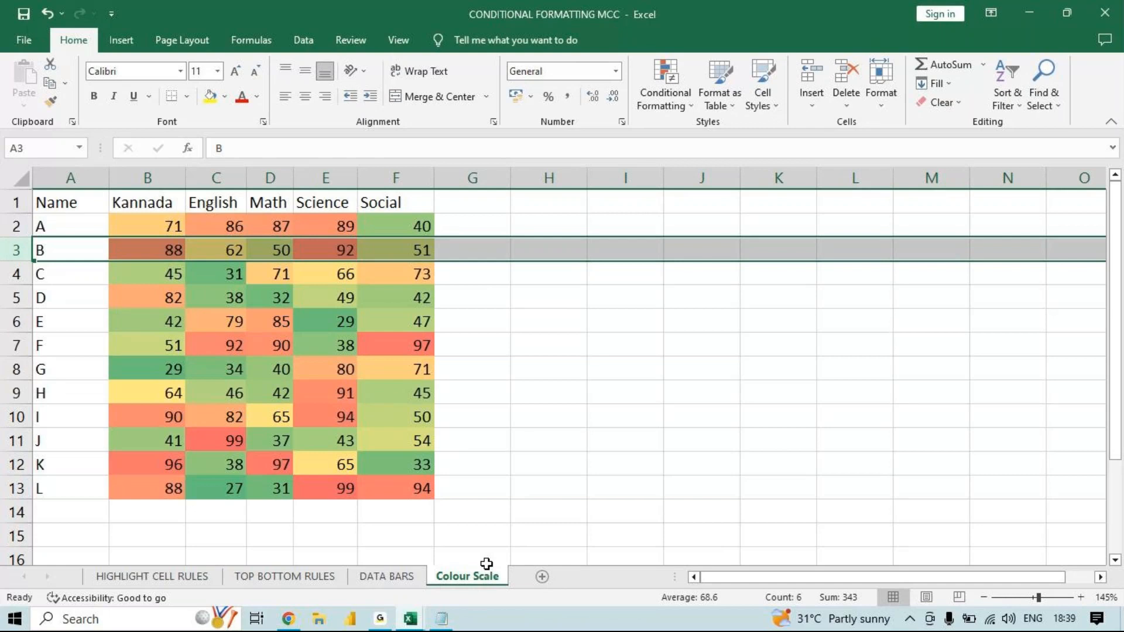
- Look through the Chart1, Sheet2 and Sheet1 sheets of Book1 and return to the CONDITIONAL FORMATTING MCC workbook
click(882, 106)
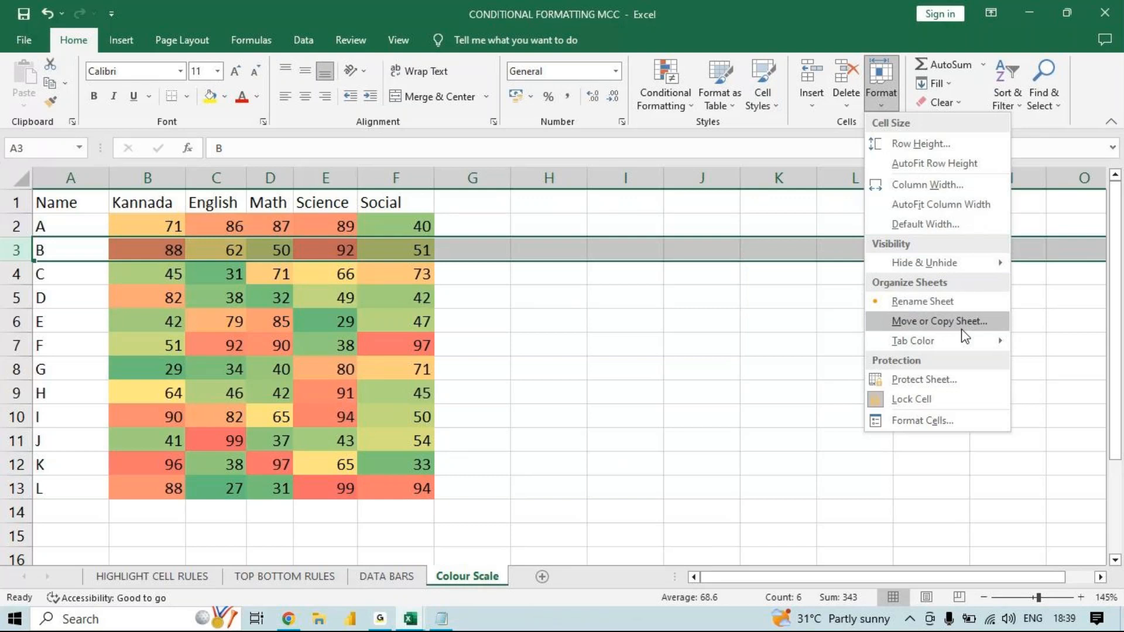
click(411, 619)
click(334, 536)
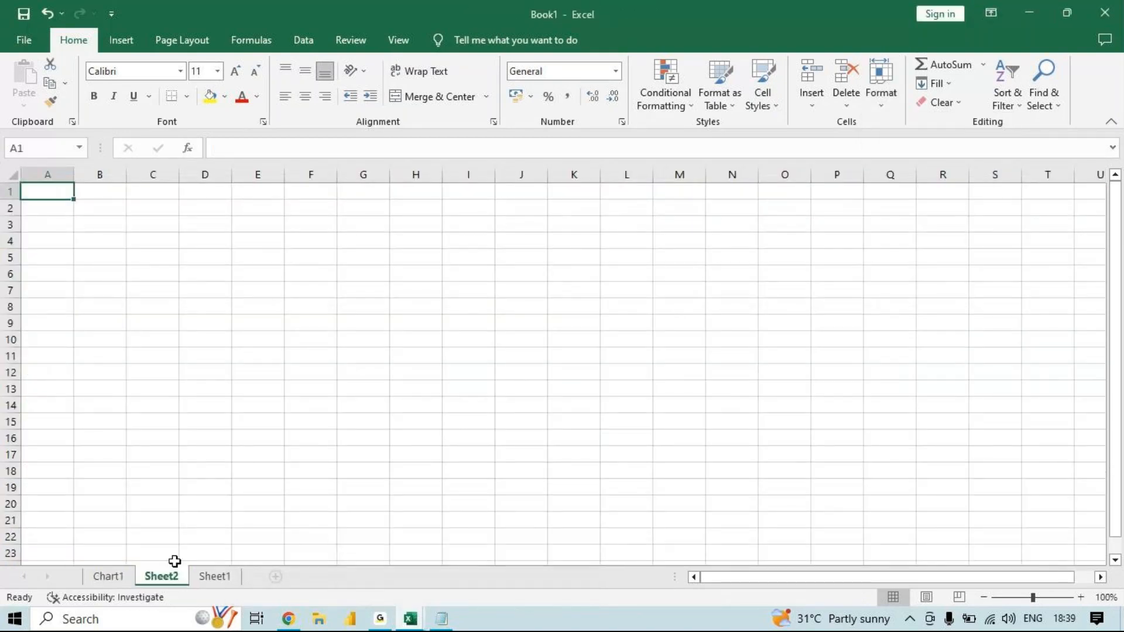
click(111, 576)
click(160, 576)
click(211, 579)
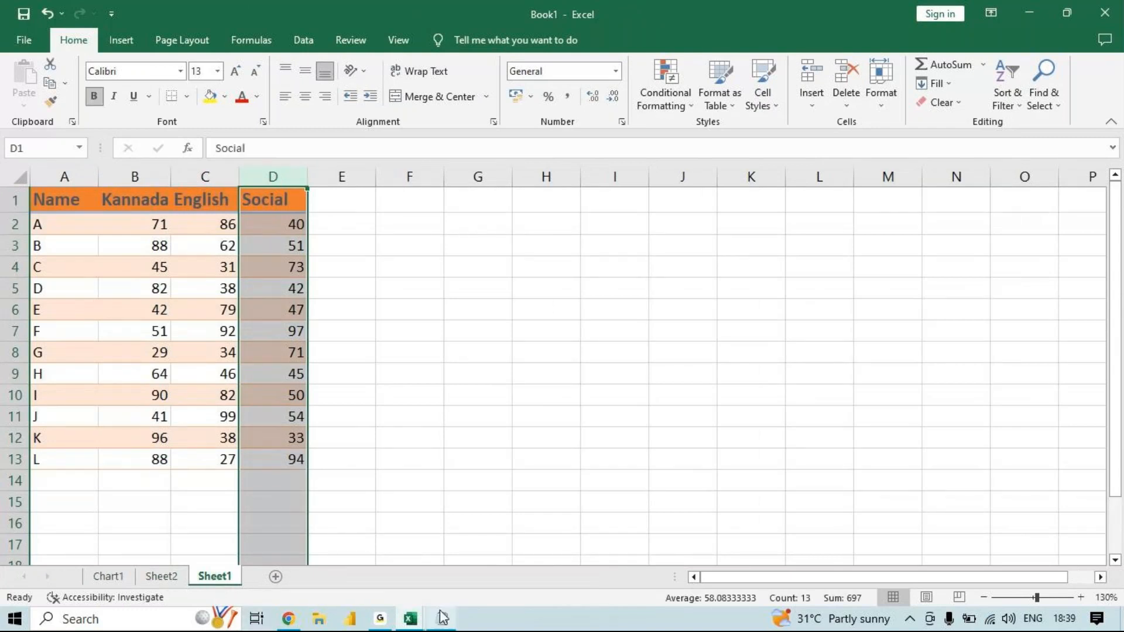
click(410, 618)
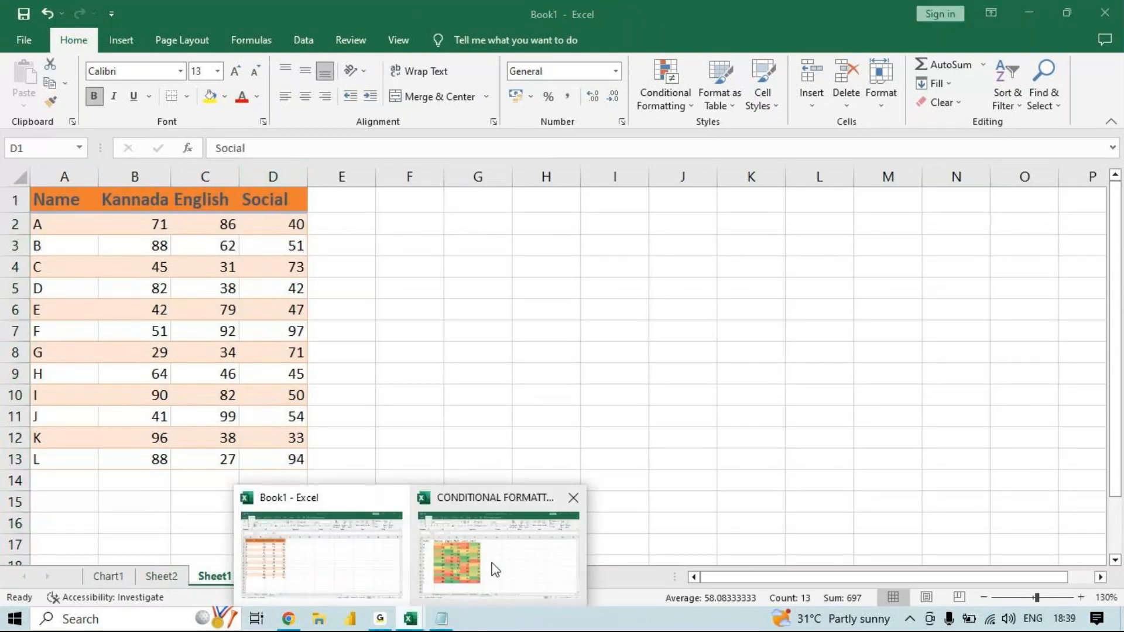
click(495, 568)
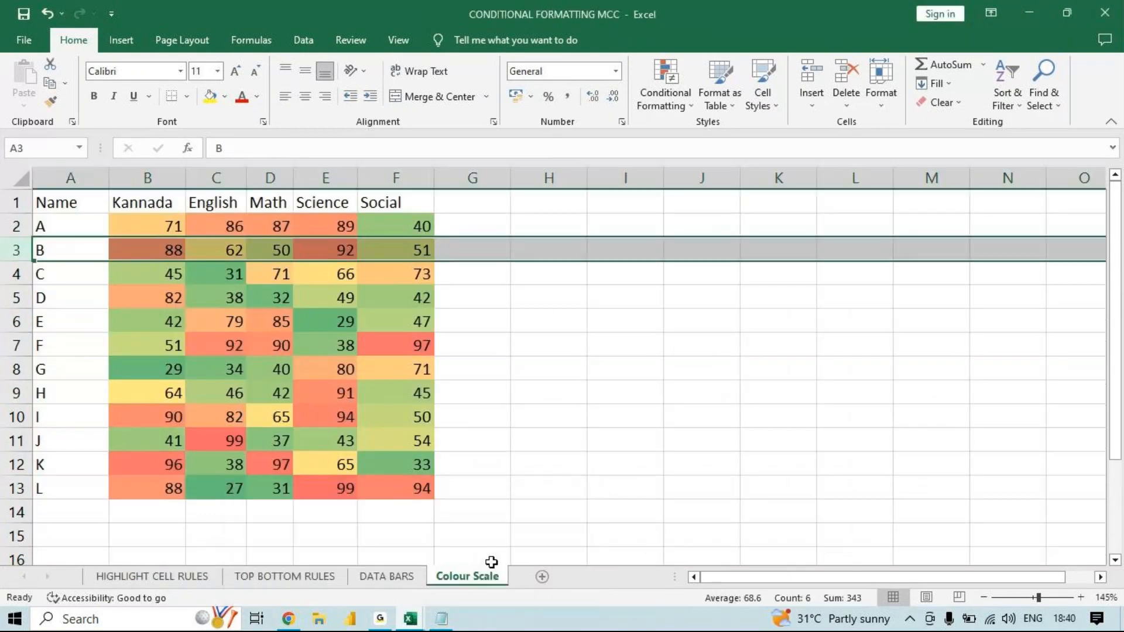
- Create a copy of the Colour Scale sheet in the Book1 workbook, placed before Chart1
click(448, 490)
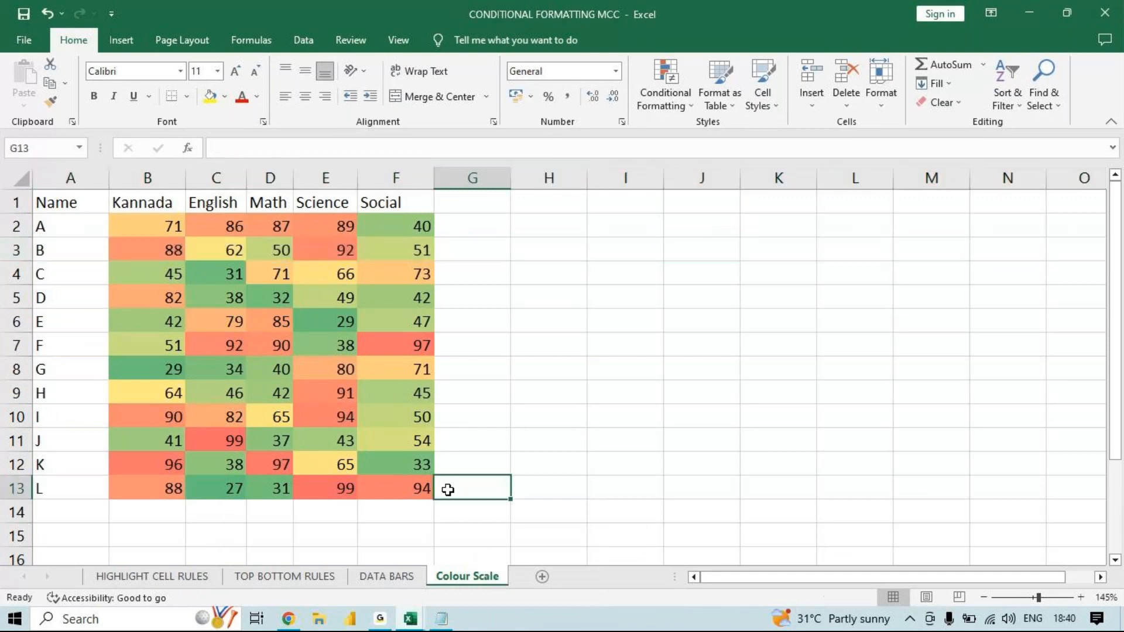
right_click(472, 578)
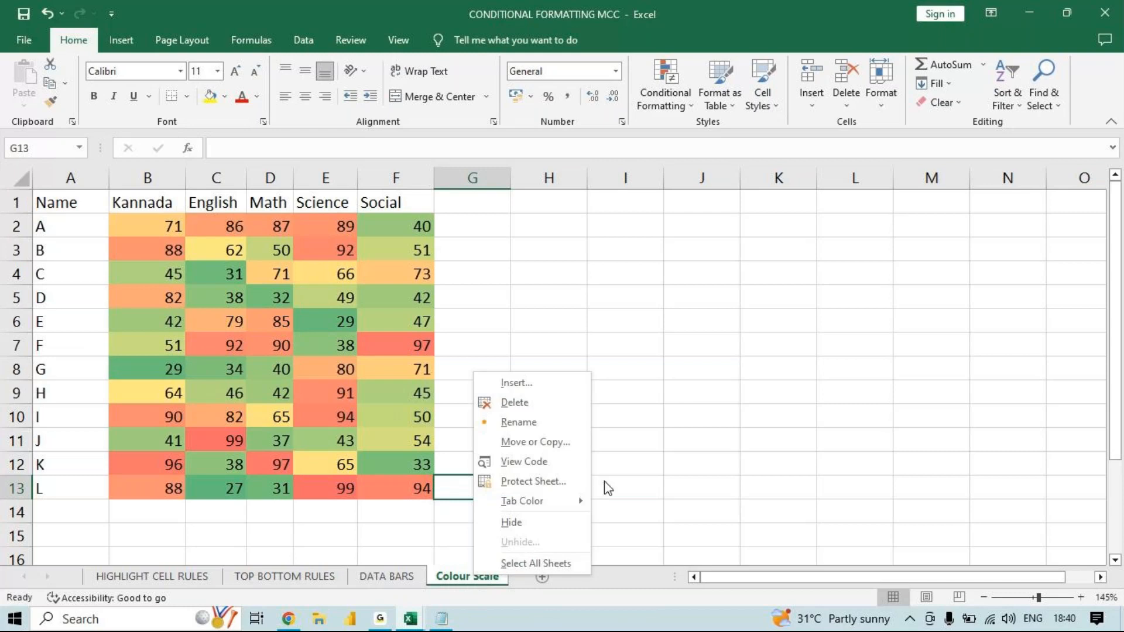
click(568, 444)
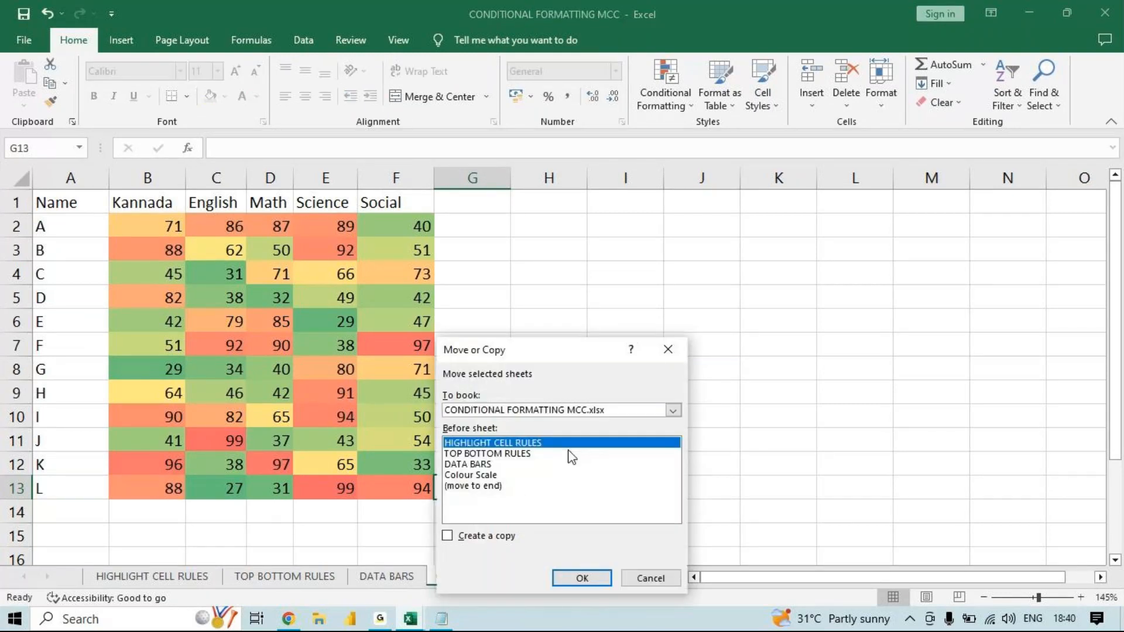
click(484, 475)
click(447, 536)
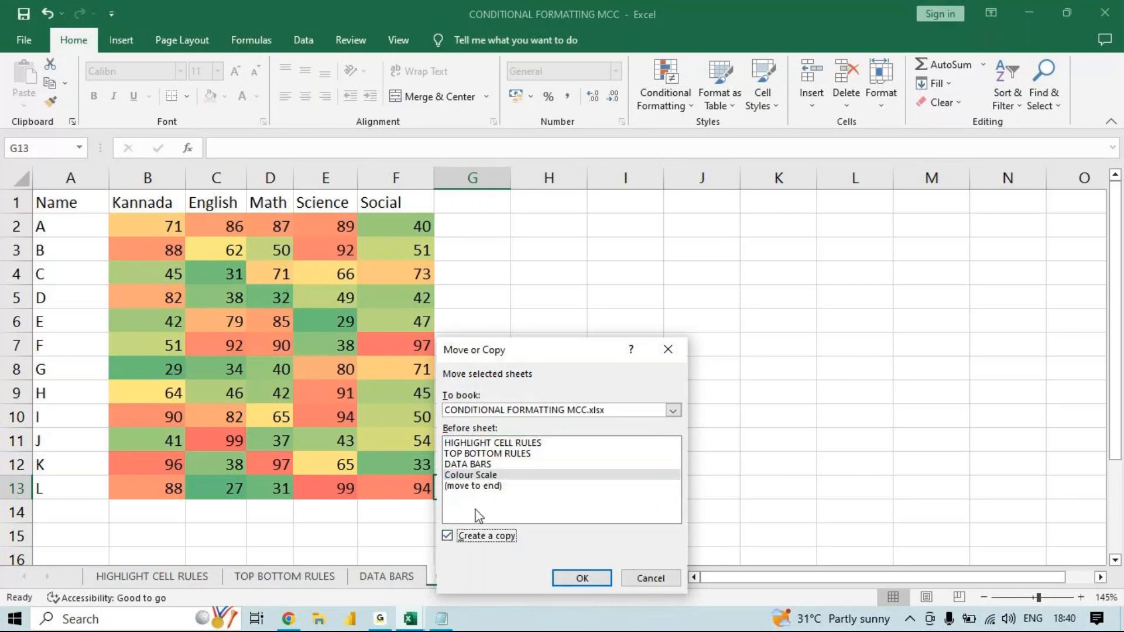
click(476, 476)
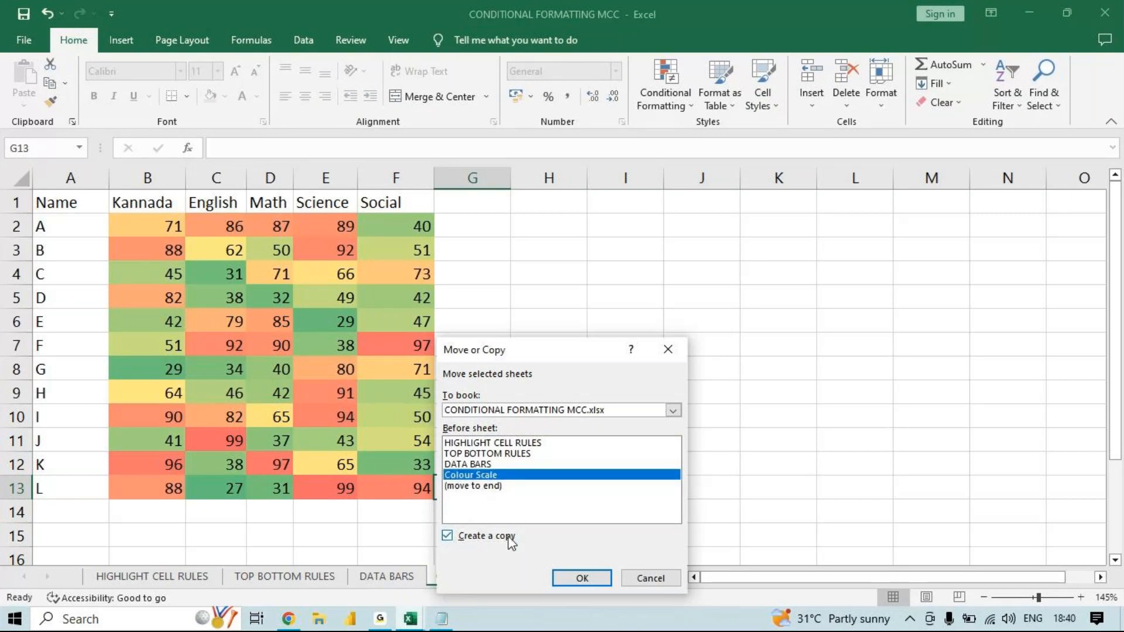
click(672, 410)
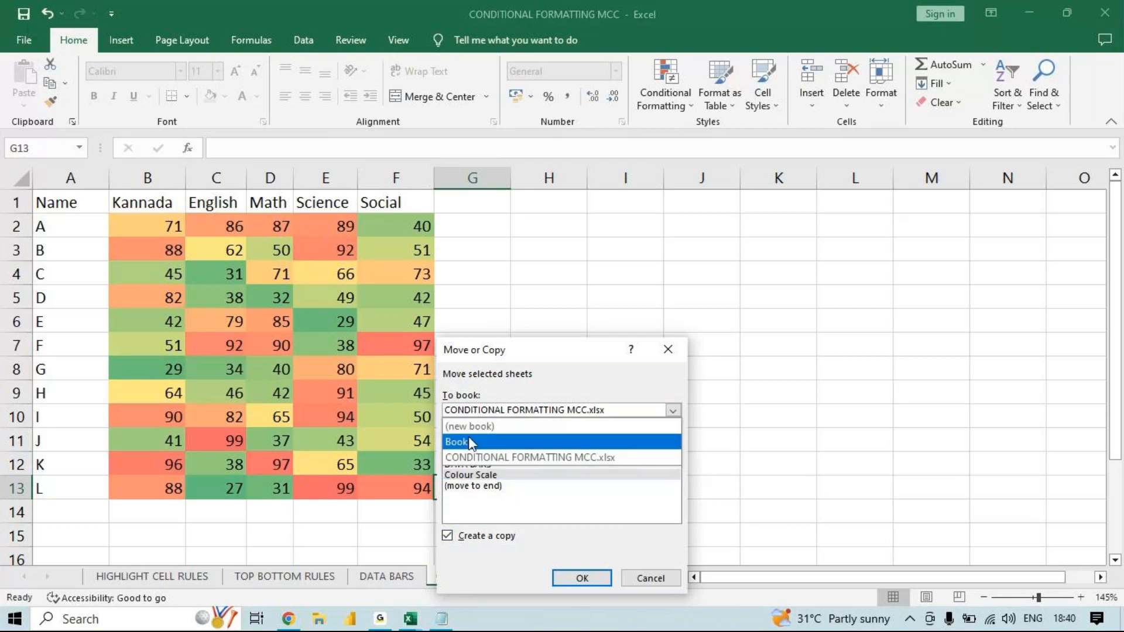
click(469, 440)
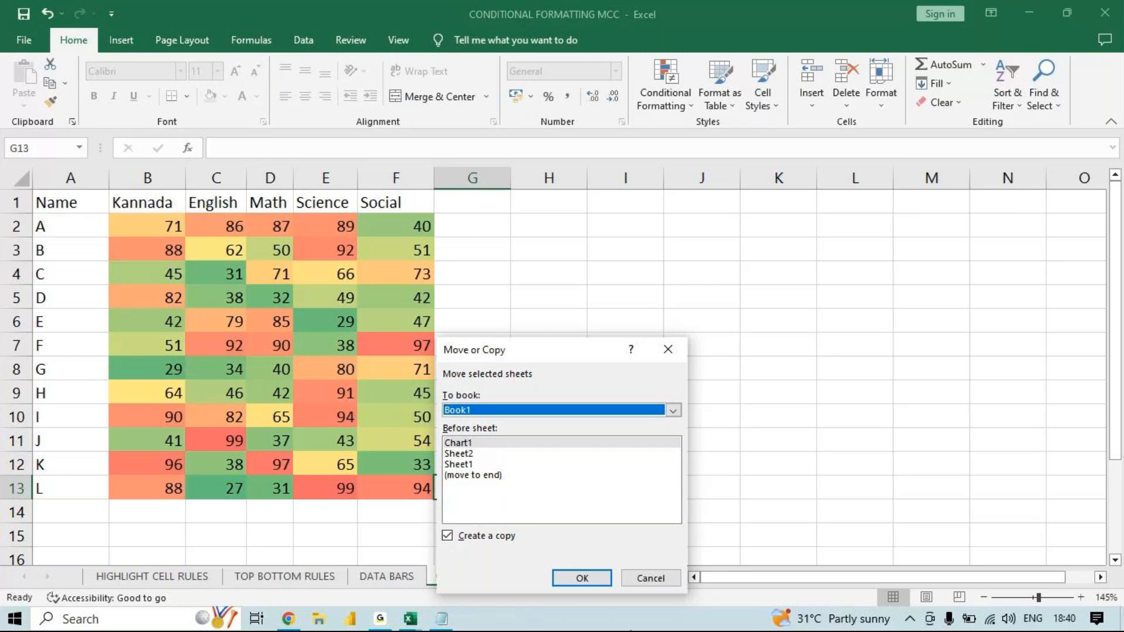
click(582, 578)
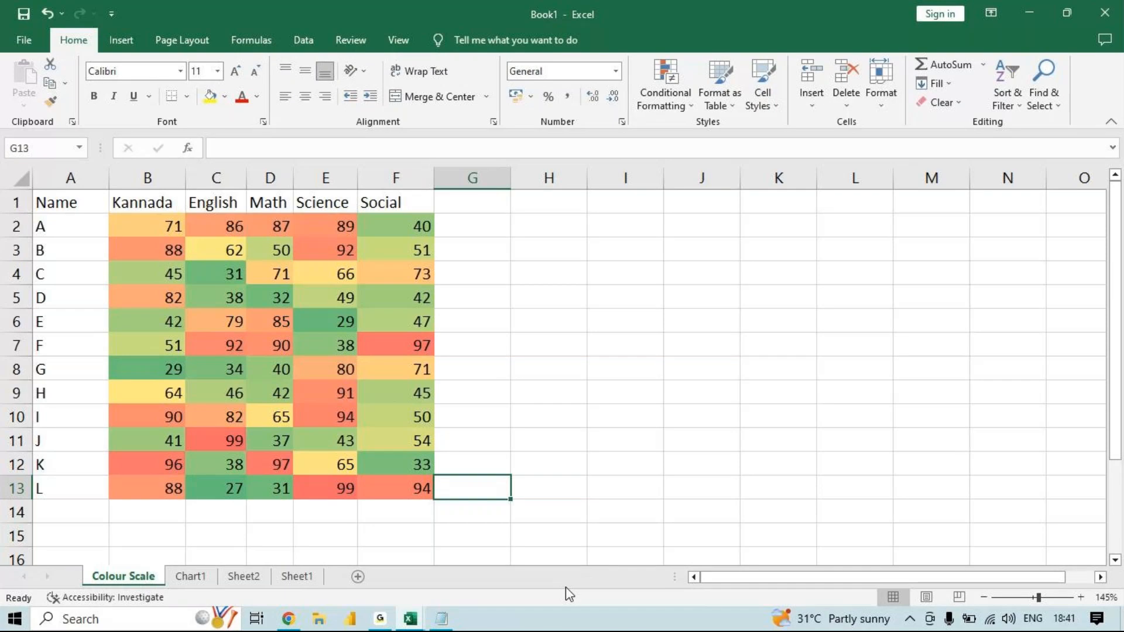
- Check the shortcut notes in Notepad and return to the CONDITIONAL FORMATTING MCC workbook
mouse_move(439, 619)
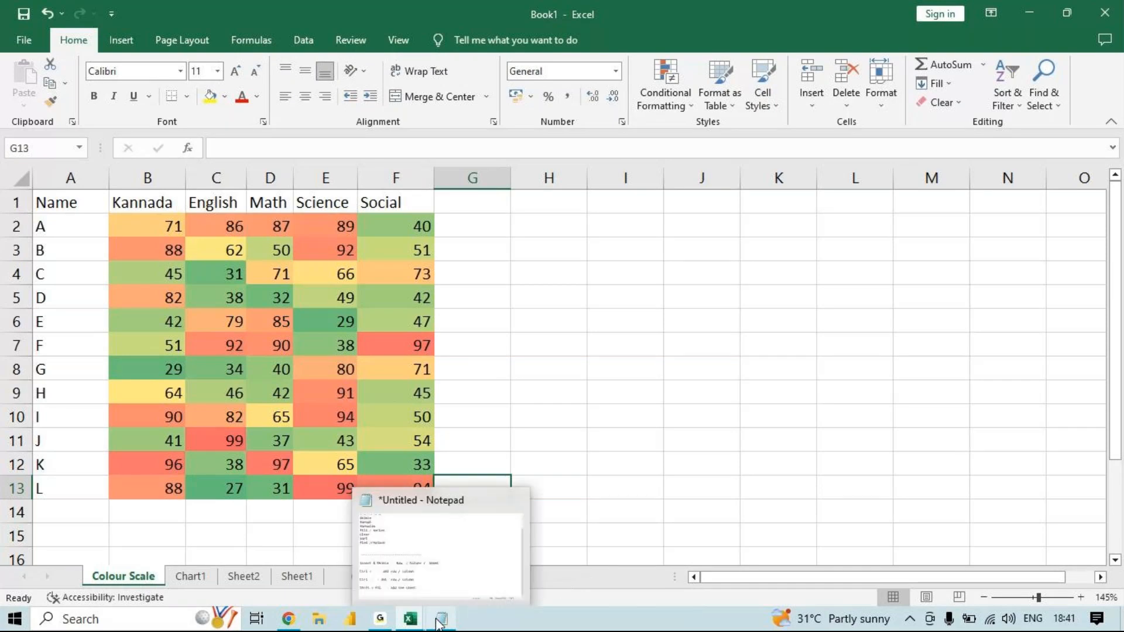
click(439, 621)
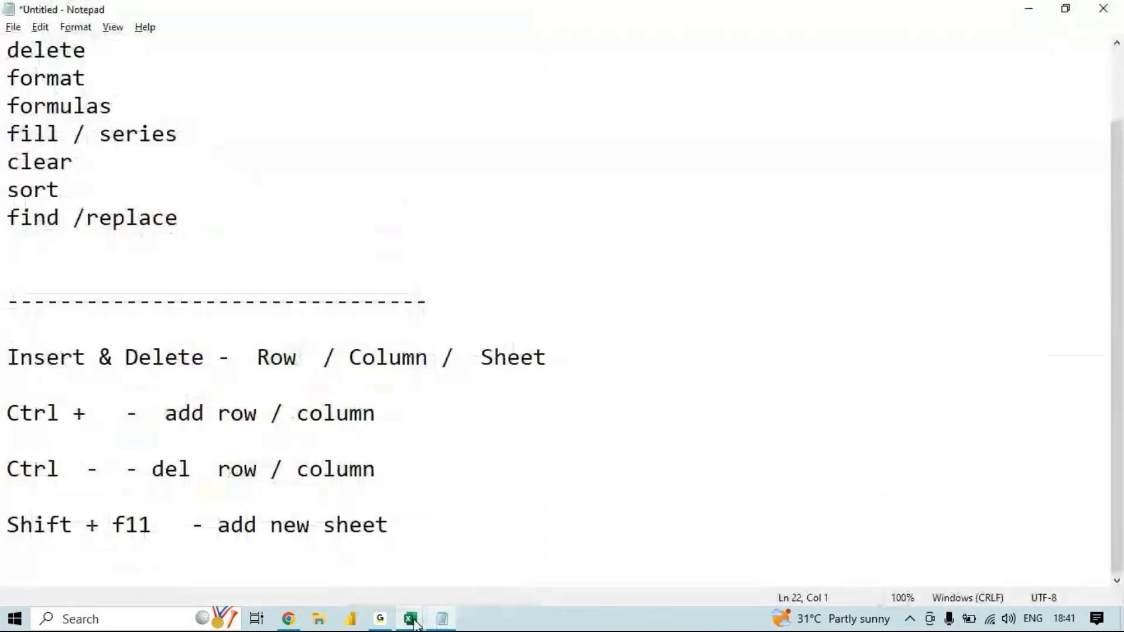
mouse_move(411, 621)
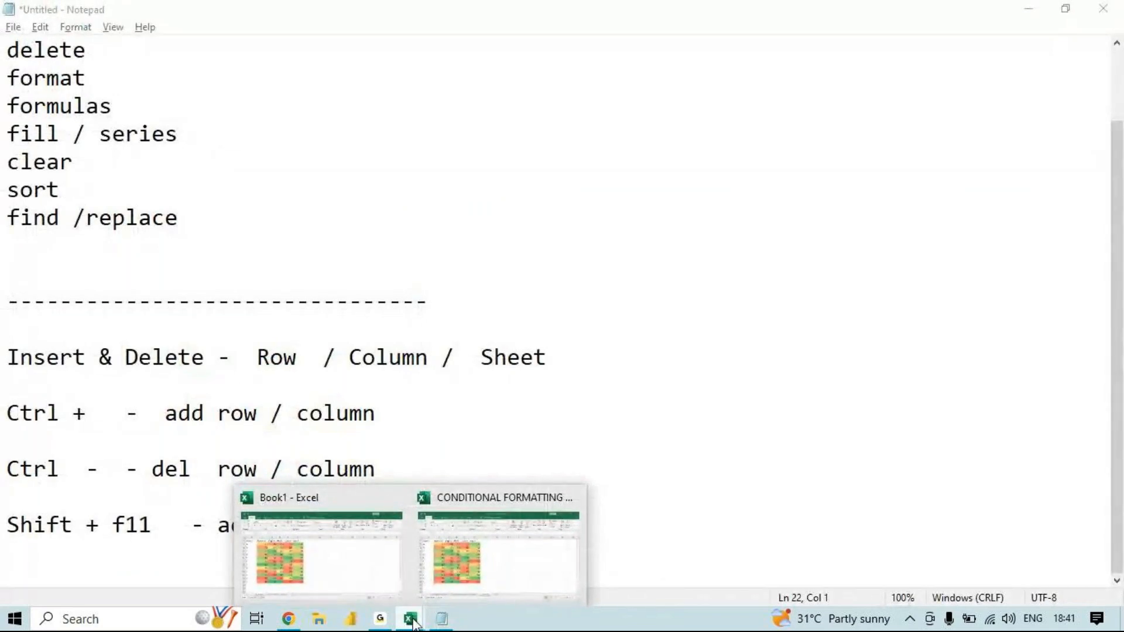
click(451, 586)
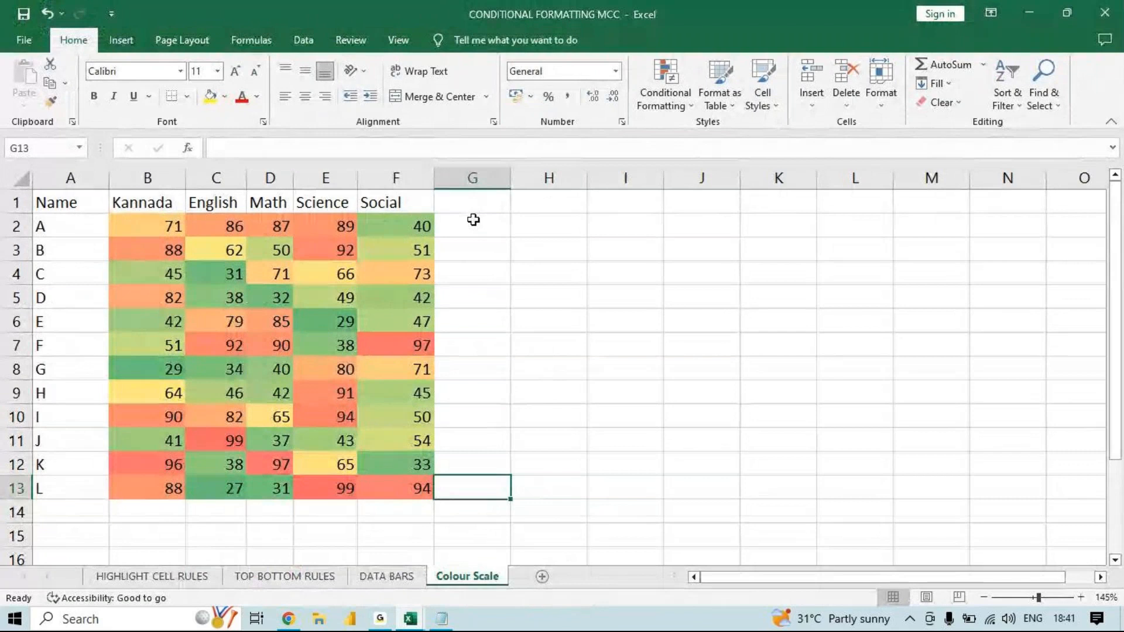
key(alt+Tab)
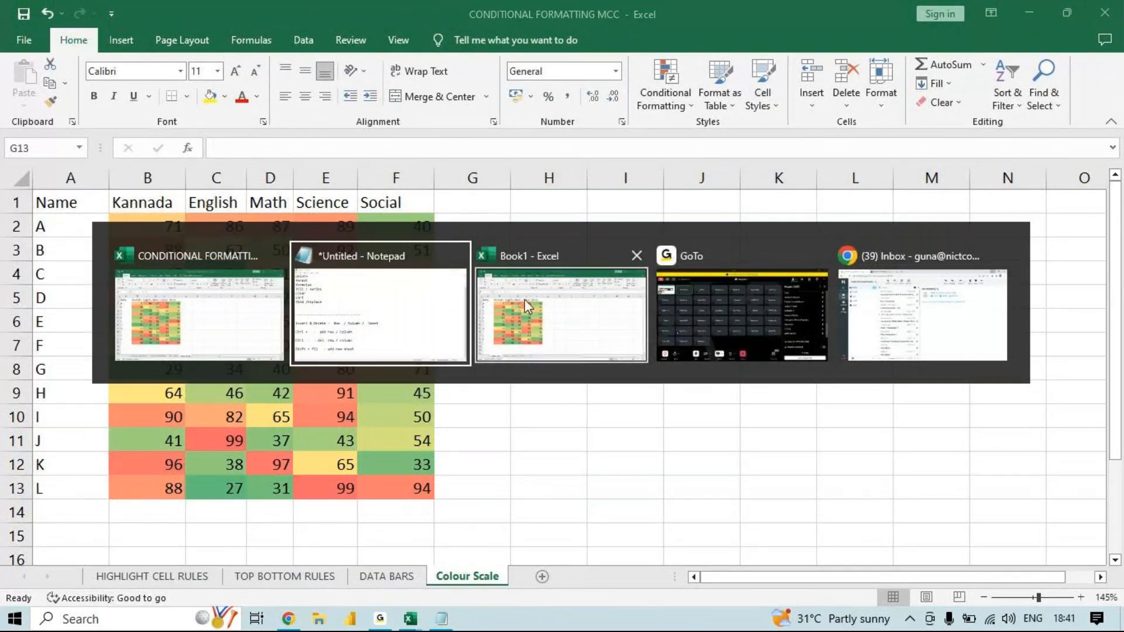
click(197, 328)
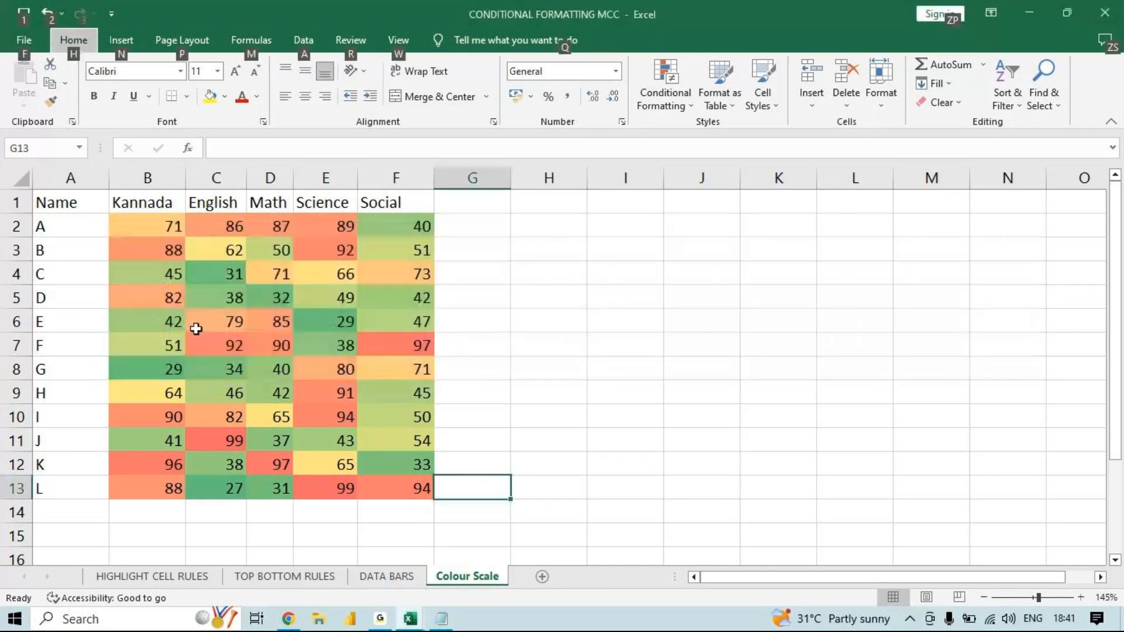
- Select and copy all the cells of the DATA BARS sheet
click(398, 581)
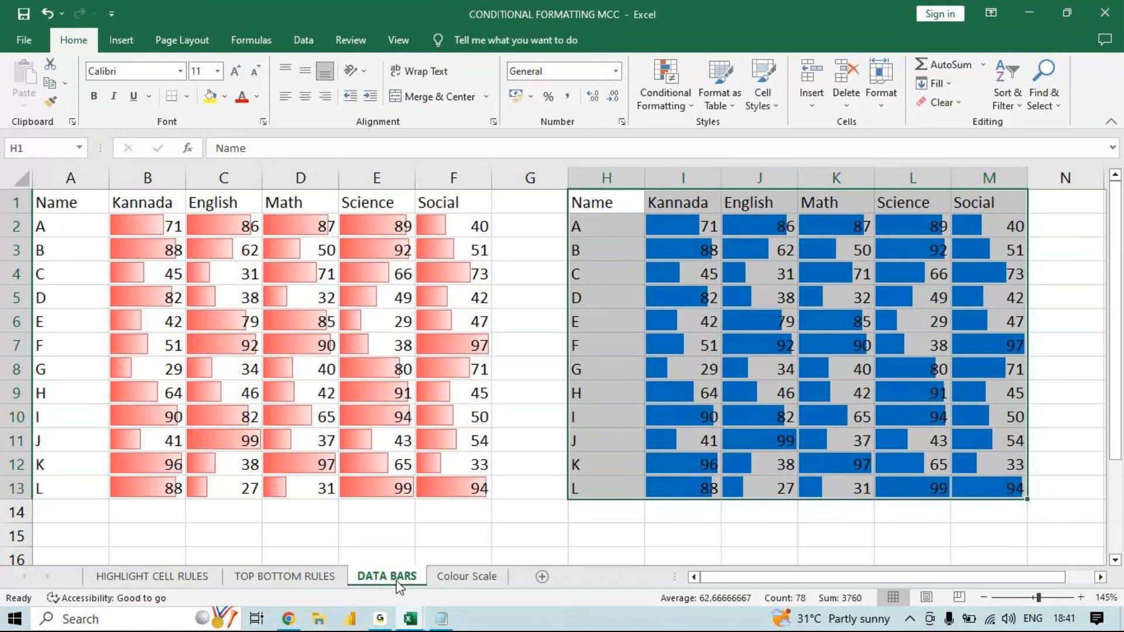
key(ctrl+a)
key(ctrl+c)
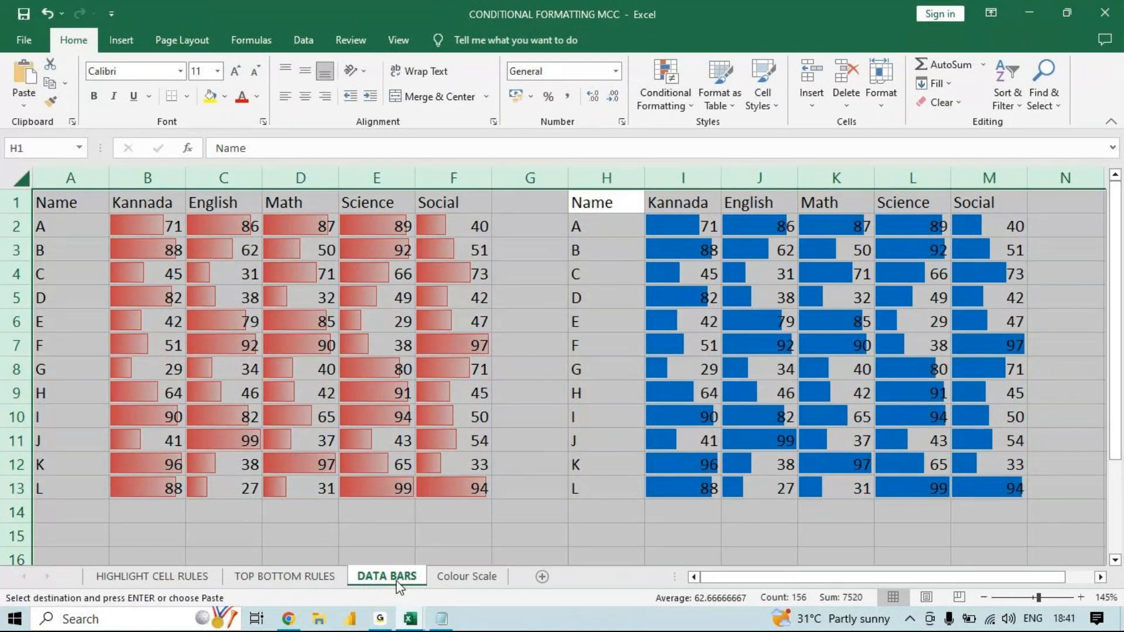
click(597, 398)
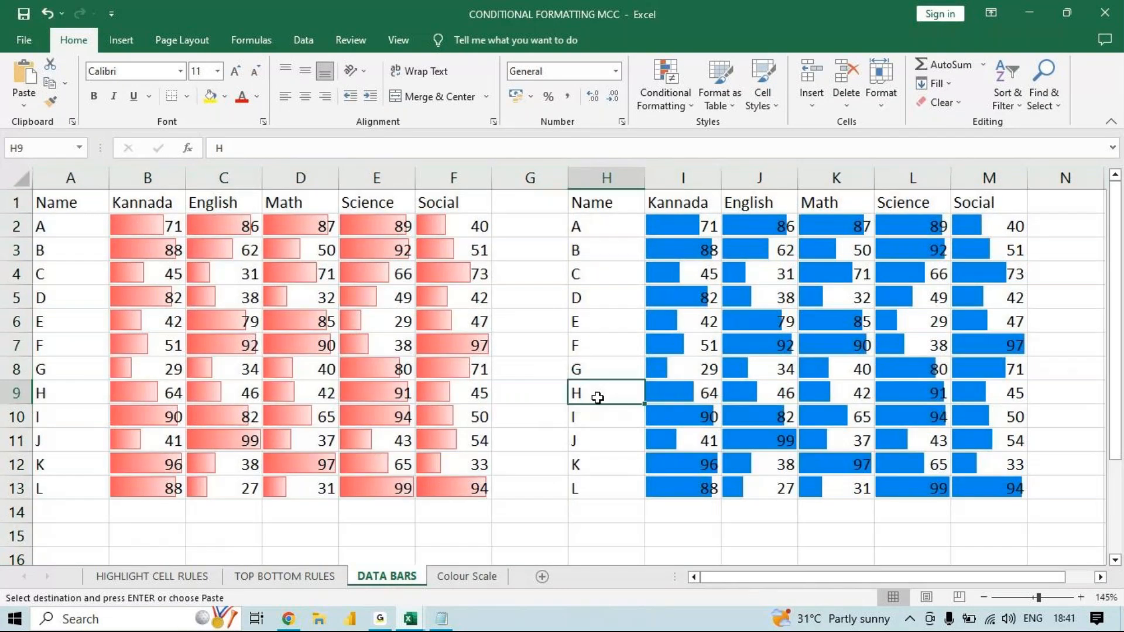
- Create a copy of the DATA BARS sheet in the Book1 workbook, placed before the Colour Scale sheet
right_click(401, 578)
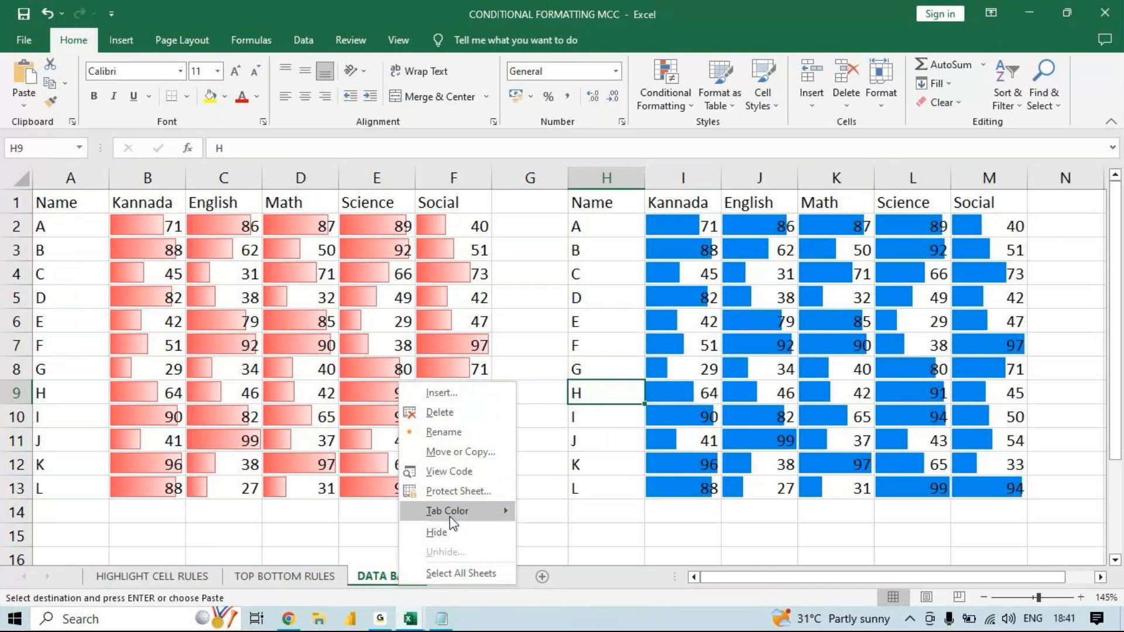
click(457, 451)
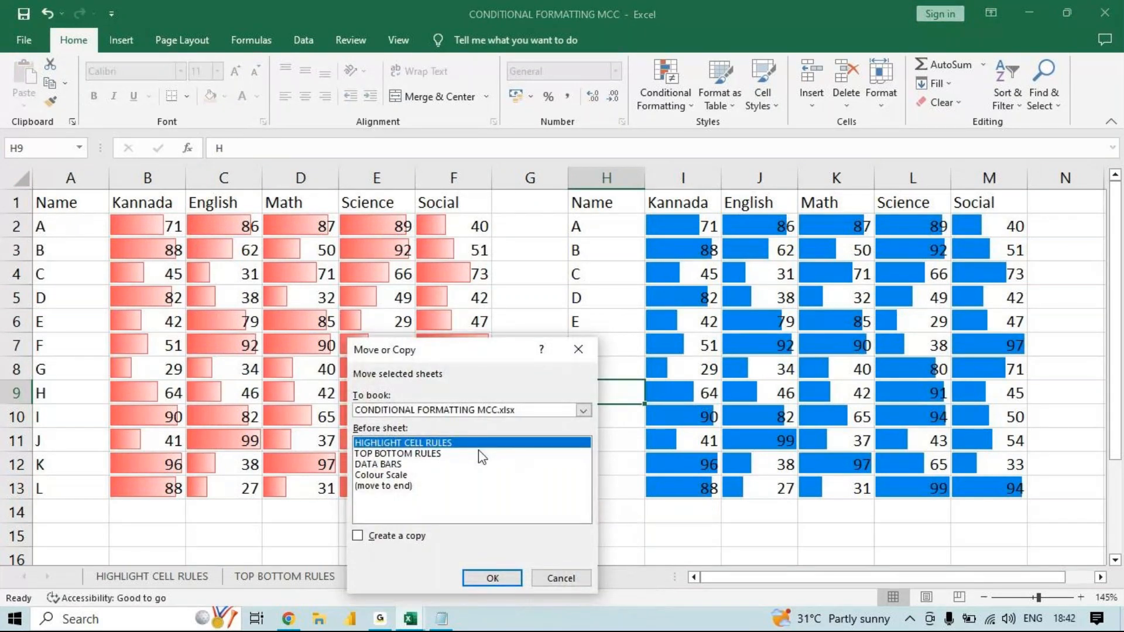
click(505, 411)
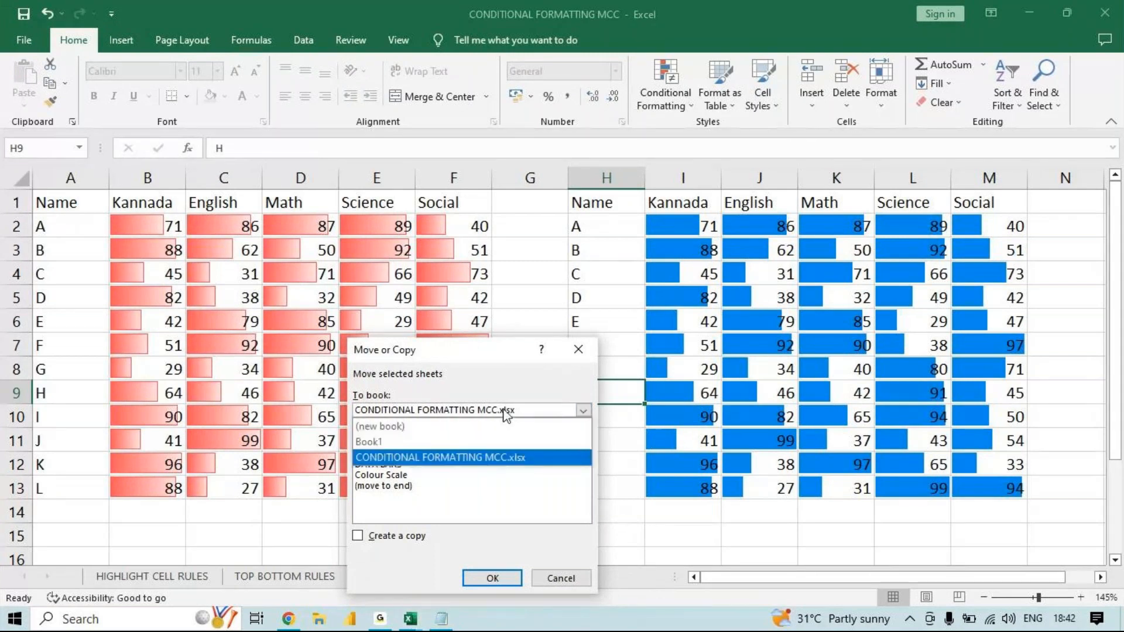
click(487, 441)
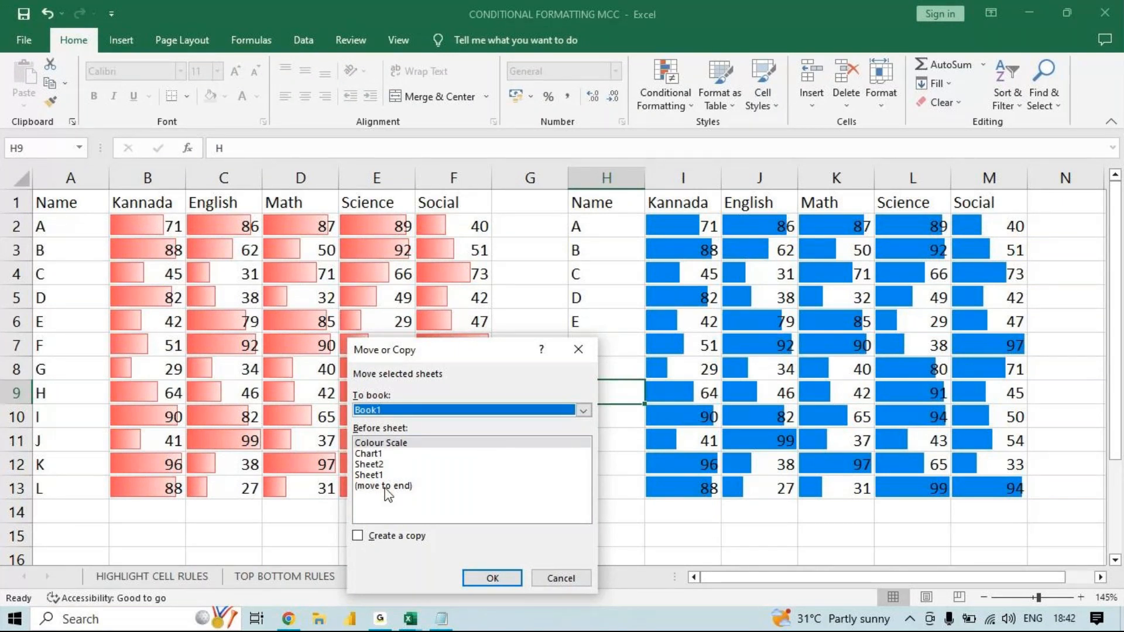
click(359, 537)
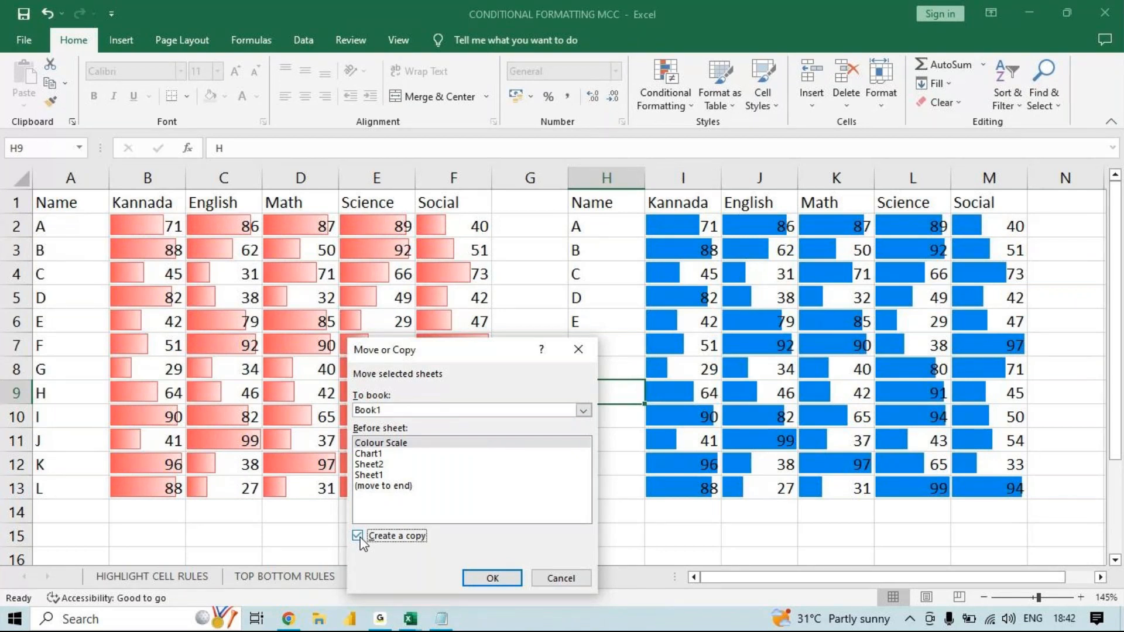
click(506, 580)
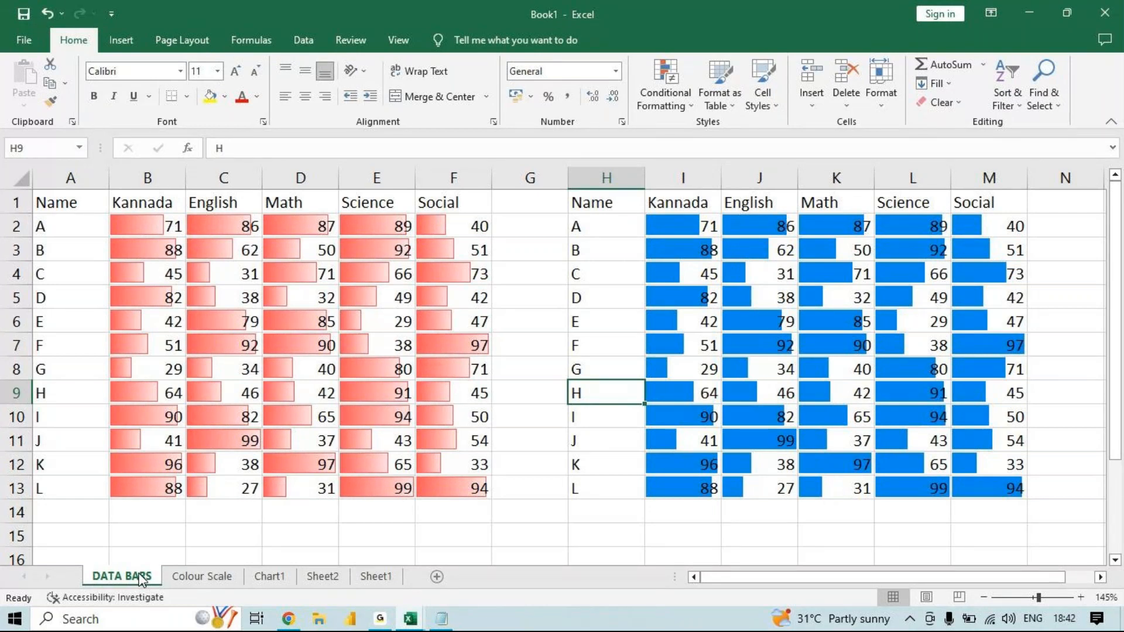
right_click(195, 579)
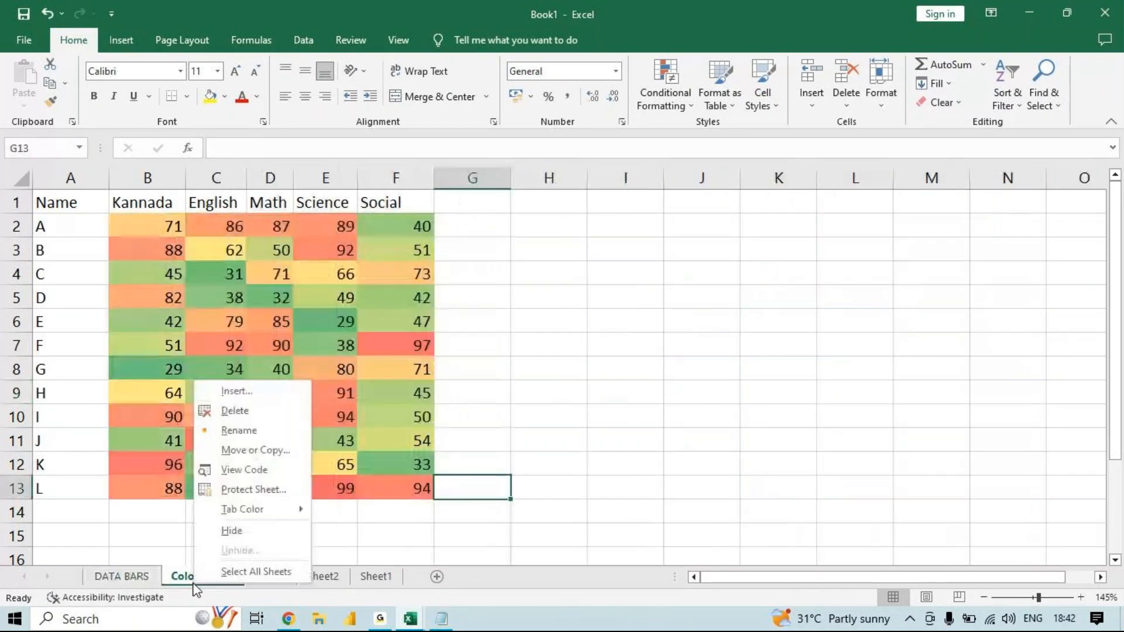
click(278, 448)
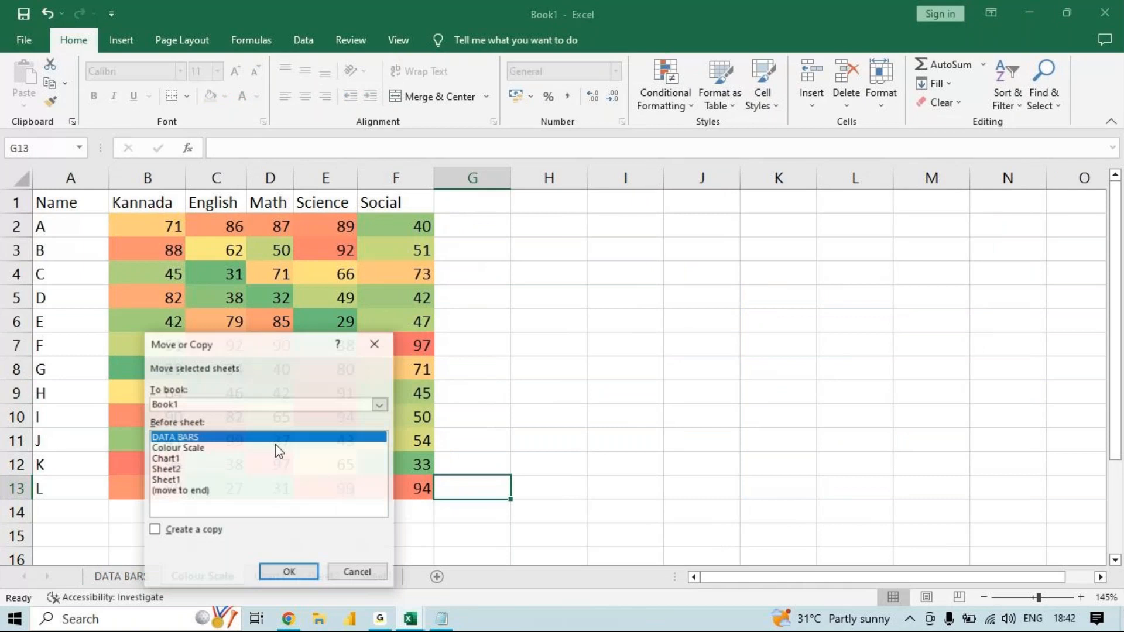
click(358, 571)
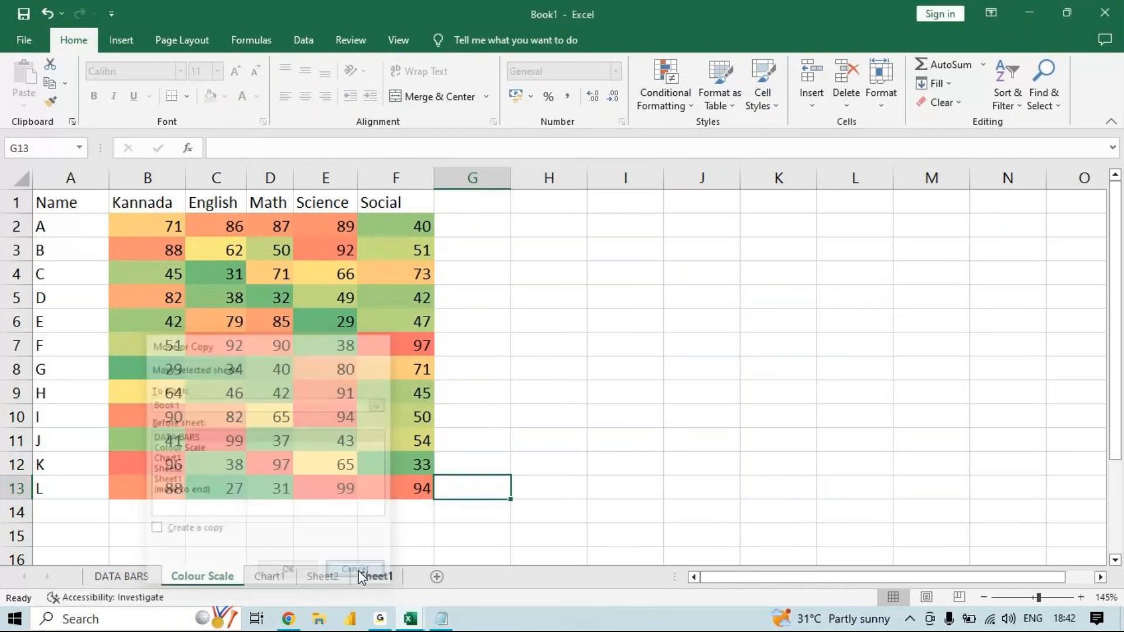
- Move the DATA BARS sheet to the end of the Book1 workbook without creating a copy
click(107, 581)
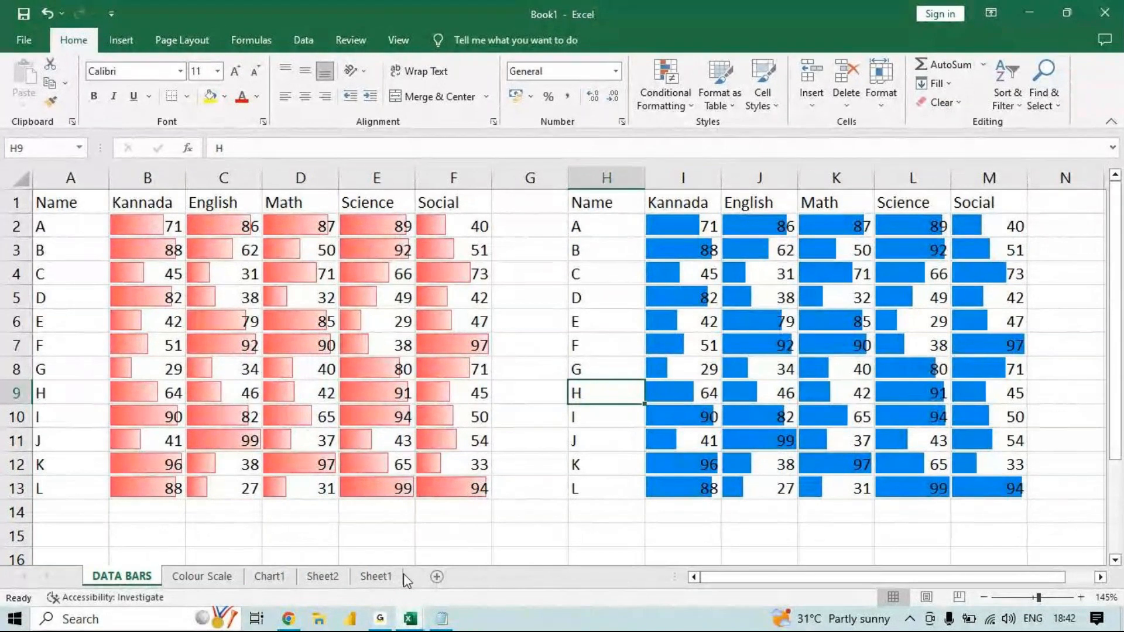
right_click(104, 584)
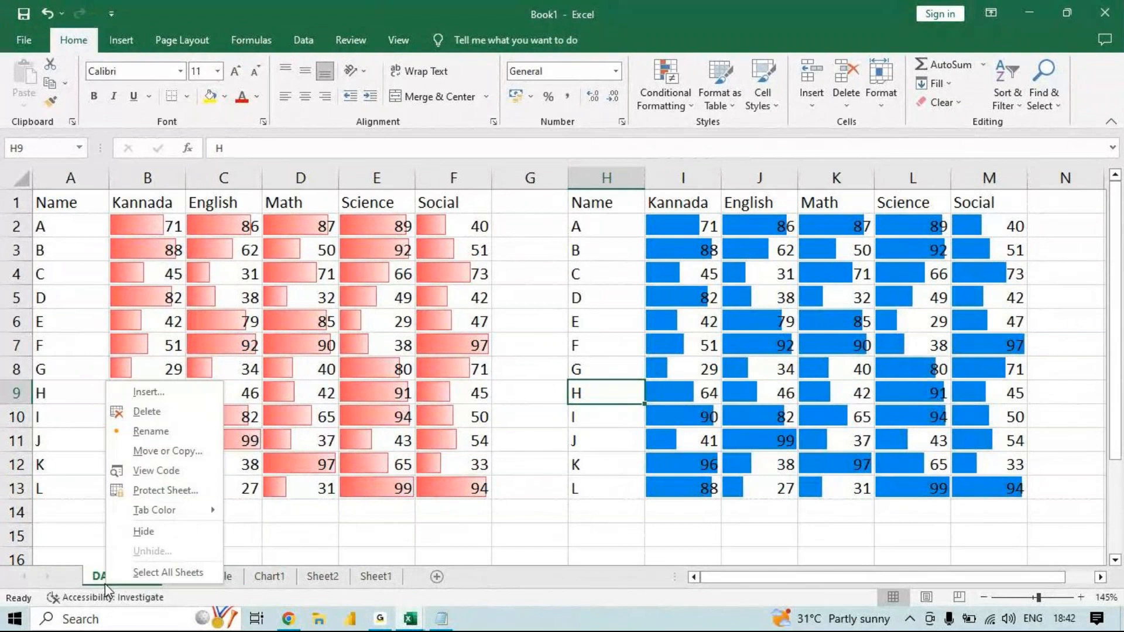
click(205, 455)
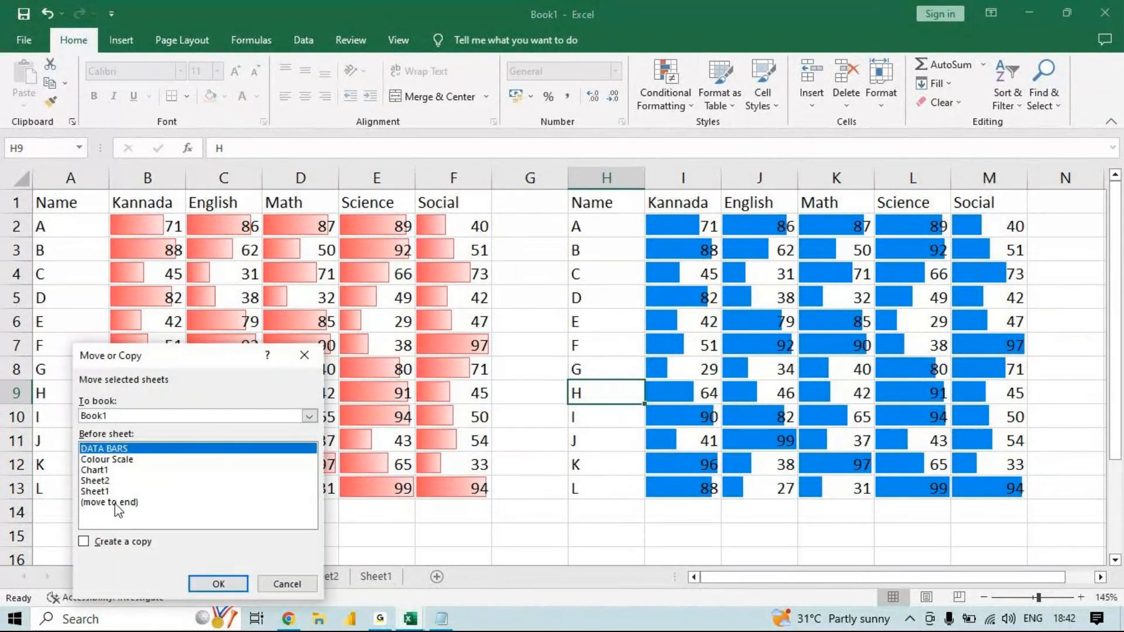
click(117, 503)
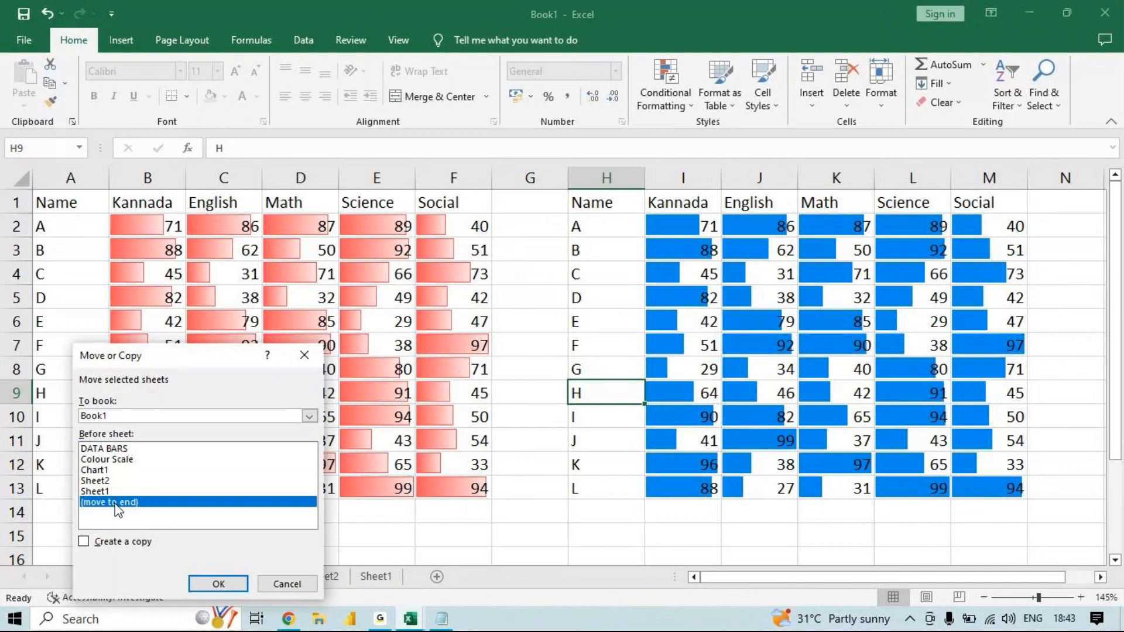
click(248, 583)
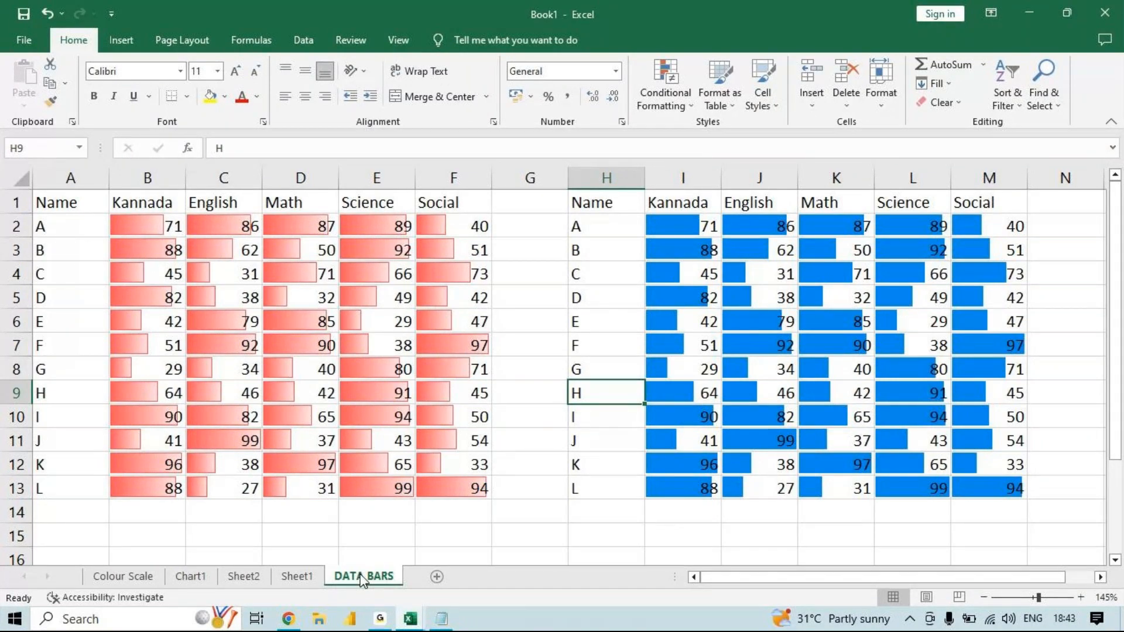
- Create a copy of the Colour Scale sheet at the end of the Book1 workbook
right_click(133, 574)
click(216, 444)
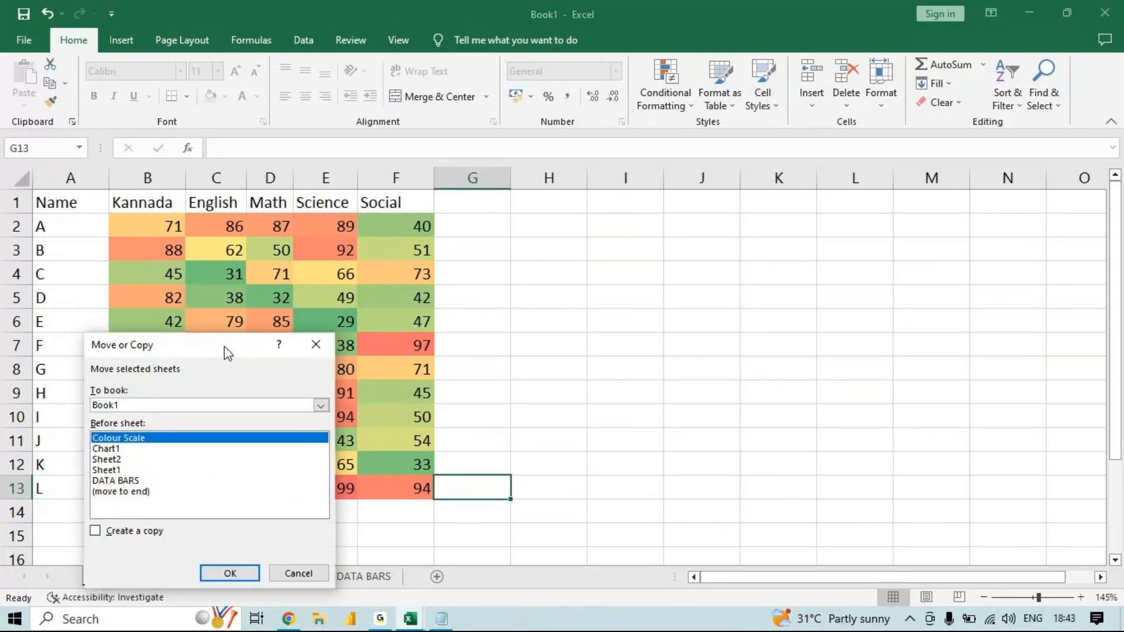
drag(224, 346, 431, 375)
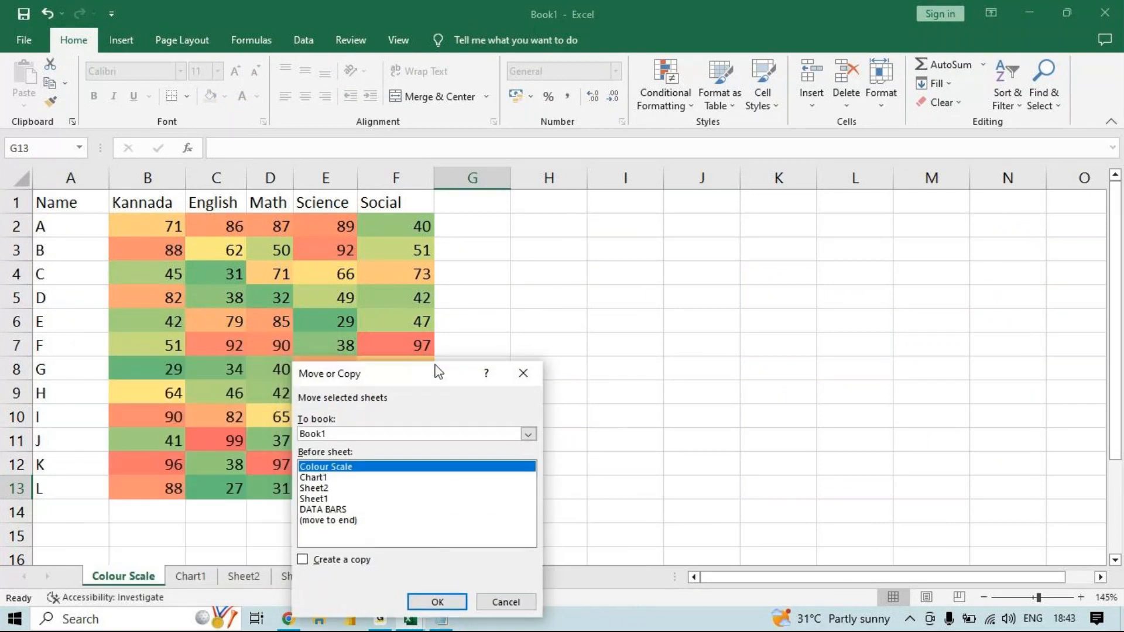
click(309, 559)
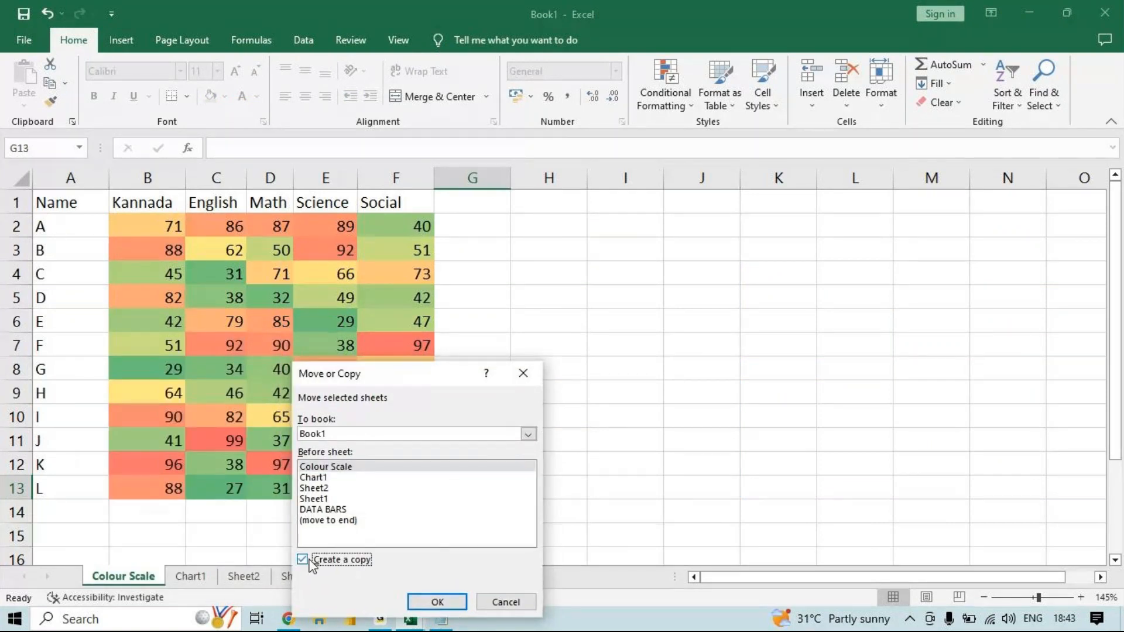
click(349, 520)
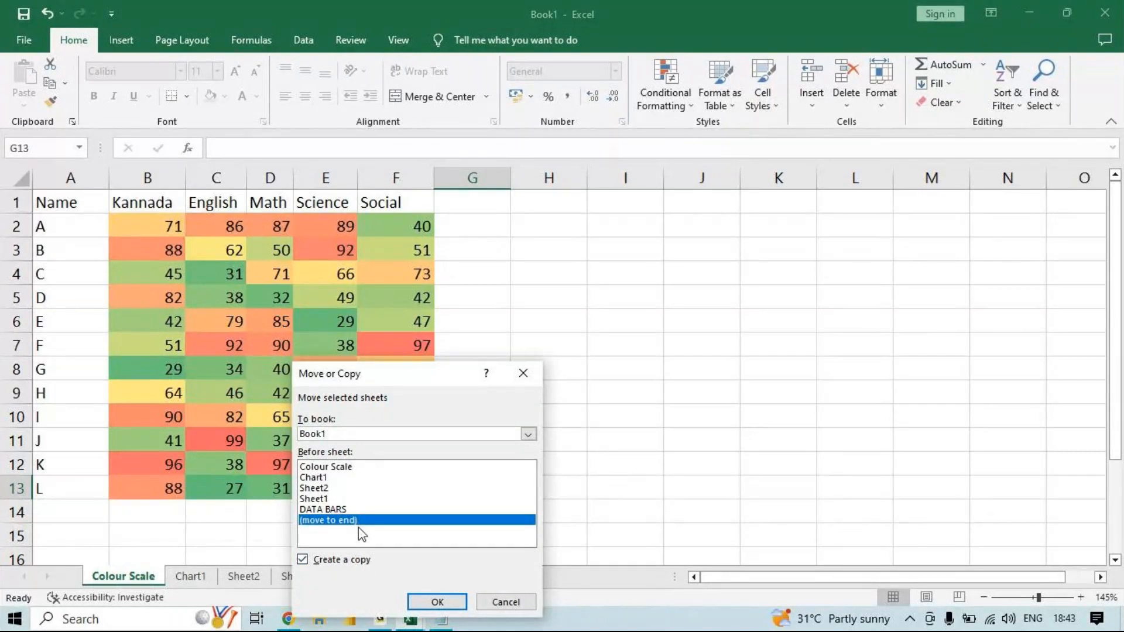
click(427, 601)
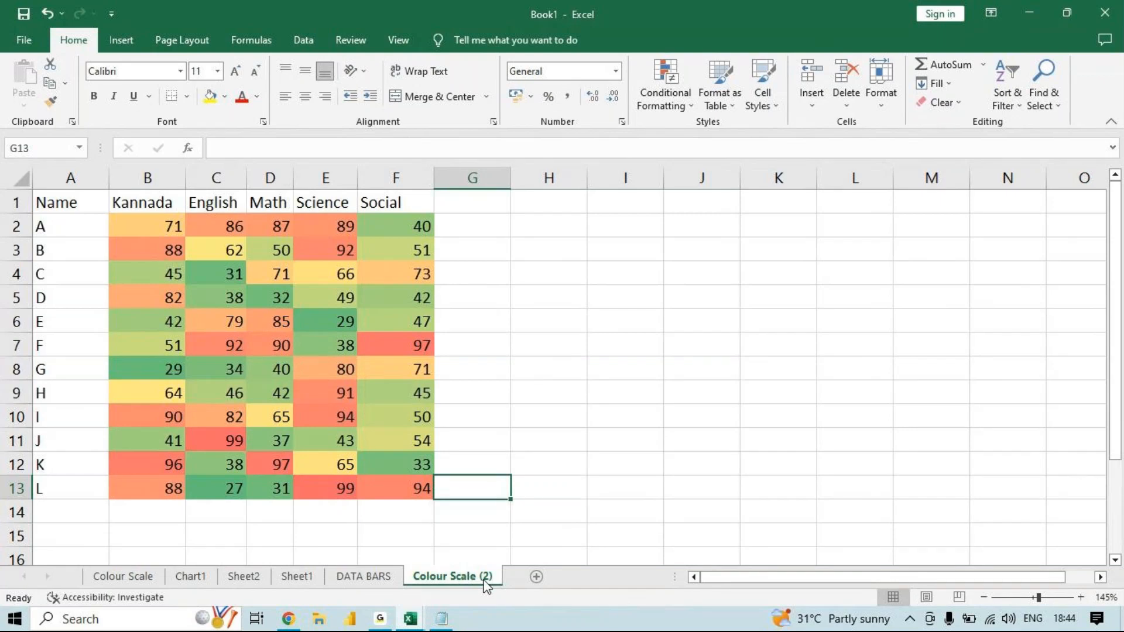
- Set the tab color of the Colour Scale (2) sheet to standard green and of the DATA BARS sheet to standard red
click(887, 103)
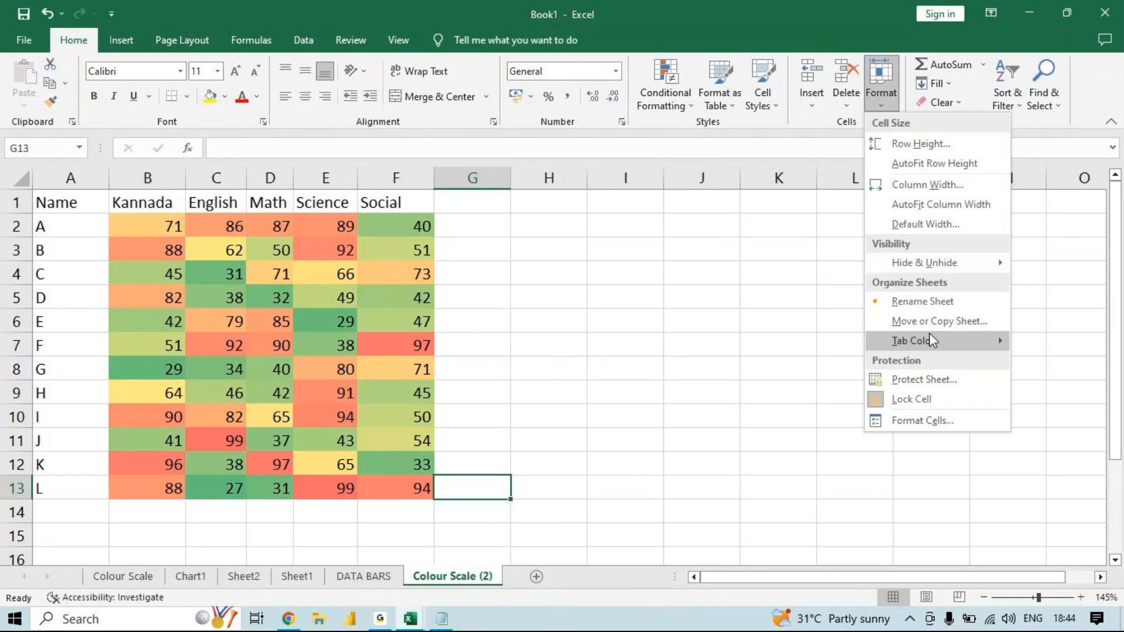
mouse_move(931, 341)
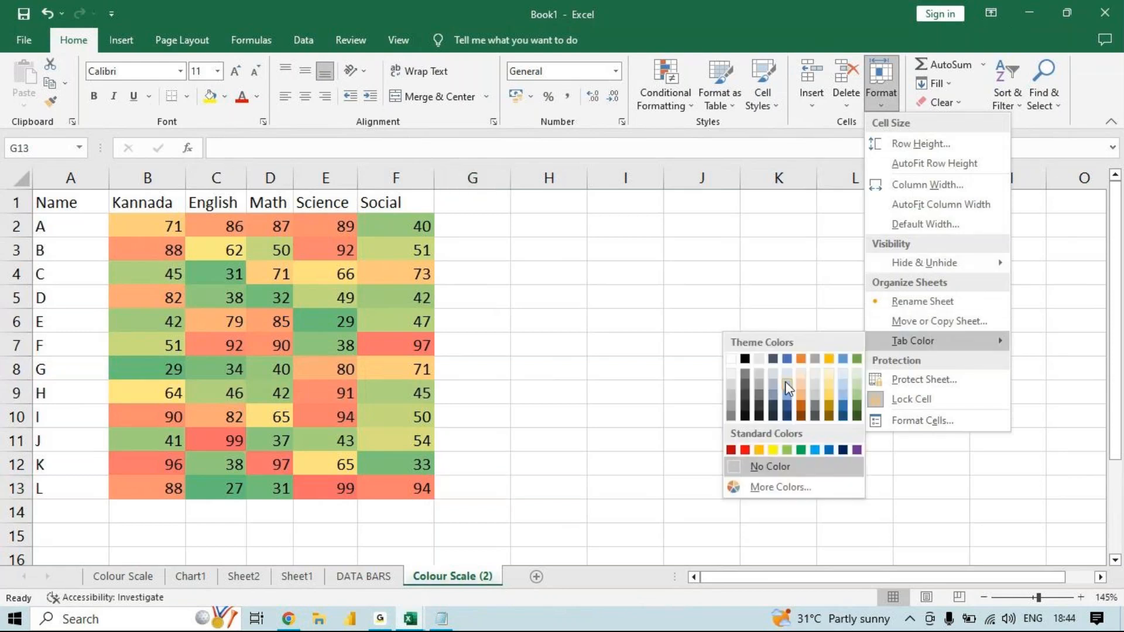
click(801, 451)
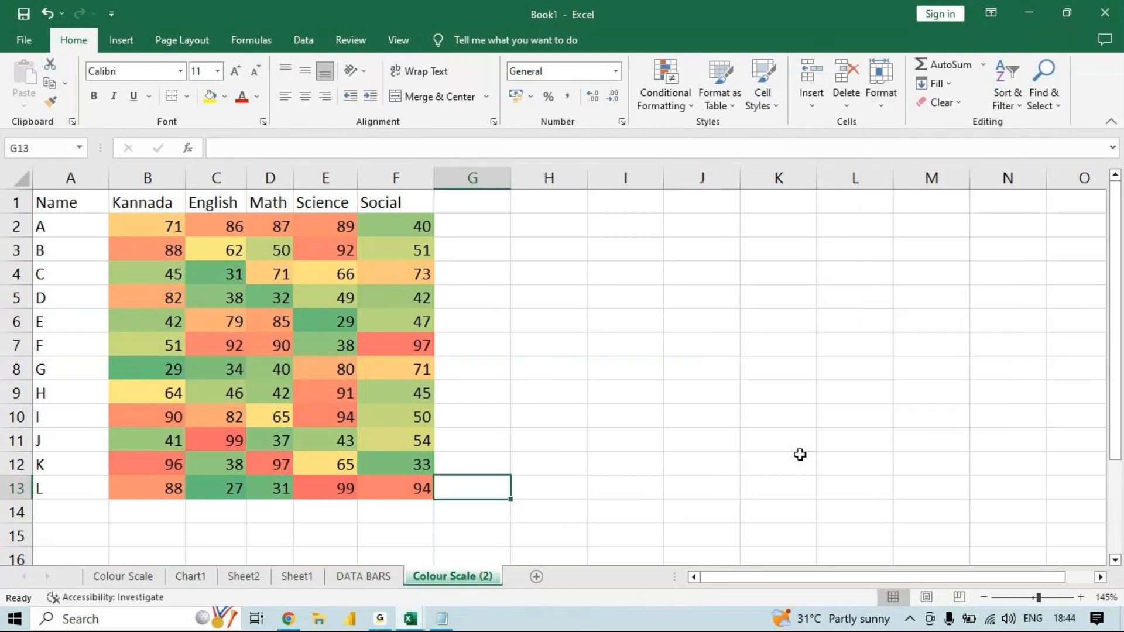
right_click(368, 579)
mouse_move(445, 501)
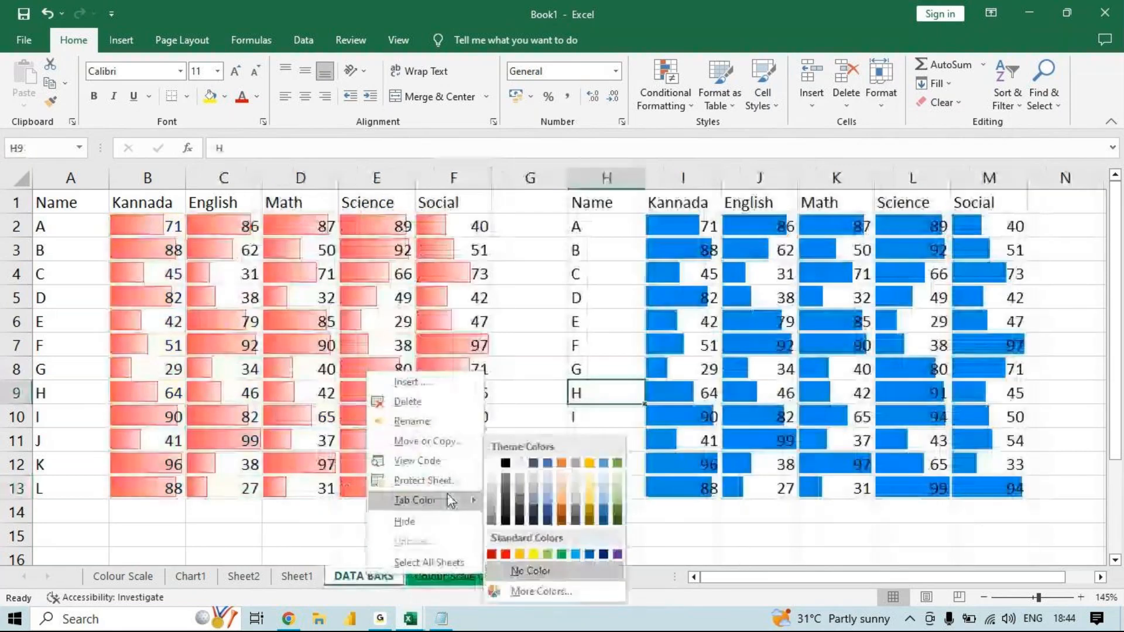
click(506, 554)
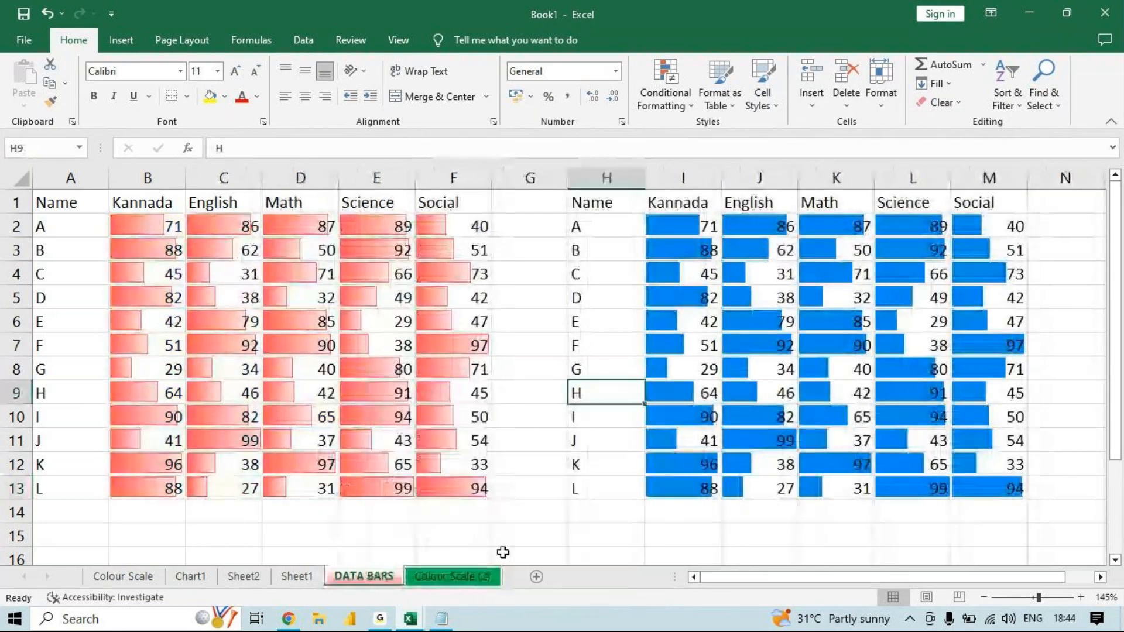
- Set the tab color of Sheet1 to standard blue and return to the DATA BARS sheet
right_click(295, 577)
mouse_move(396, 499)
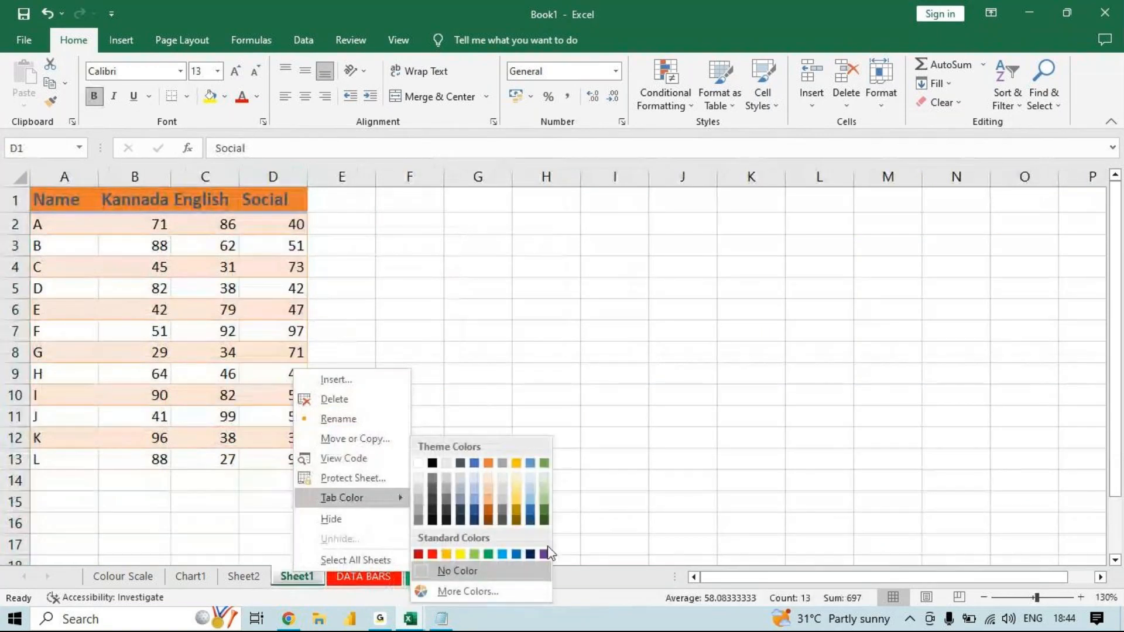
click(517, 553)
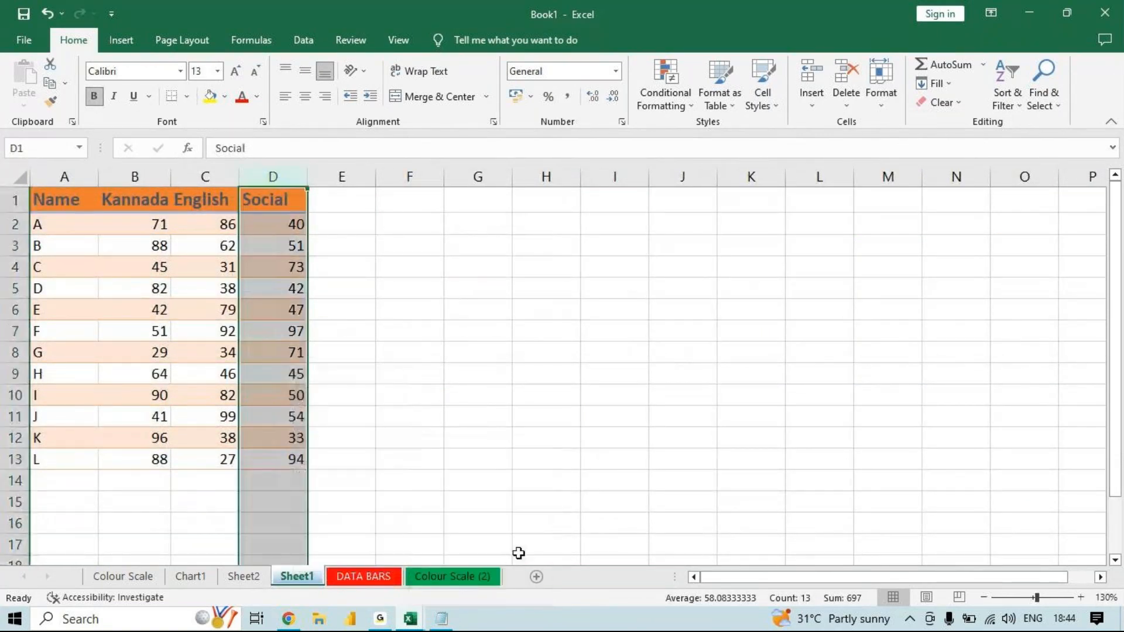
click(355, 580)
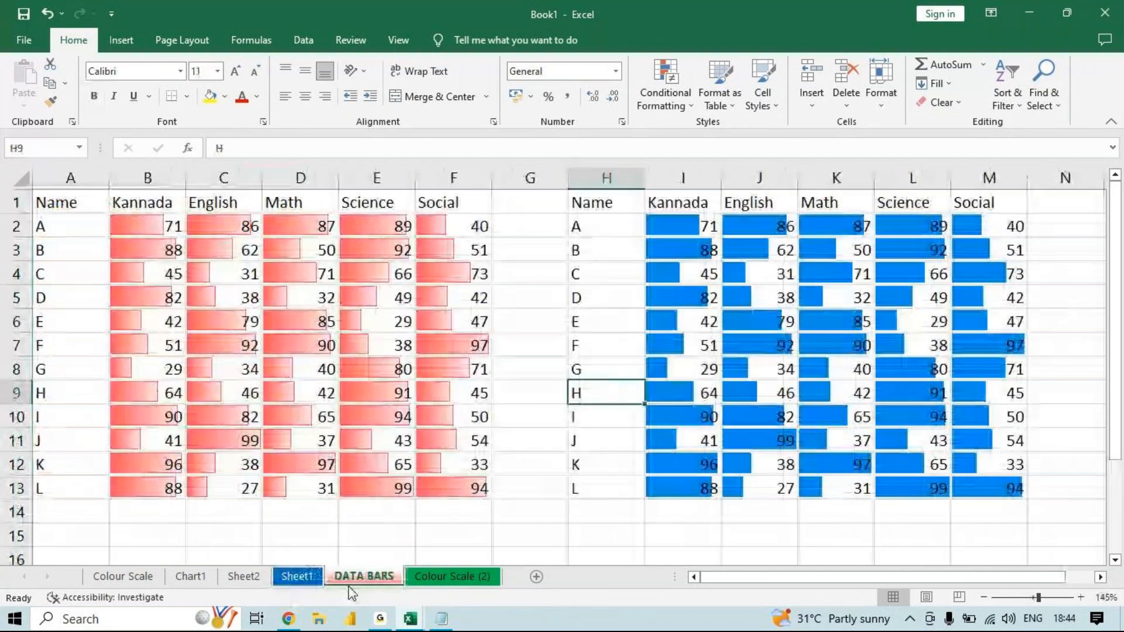
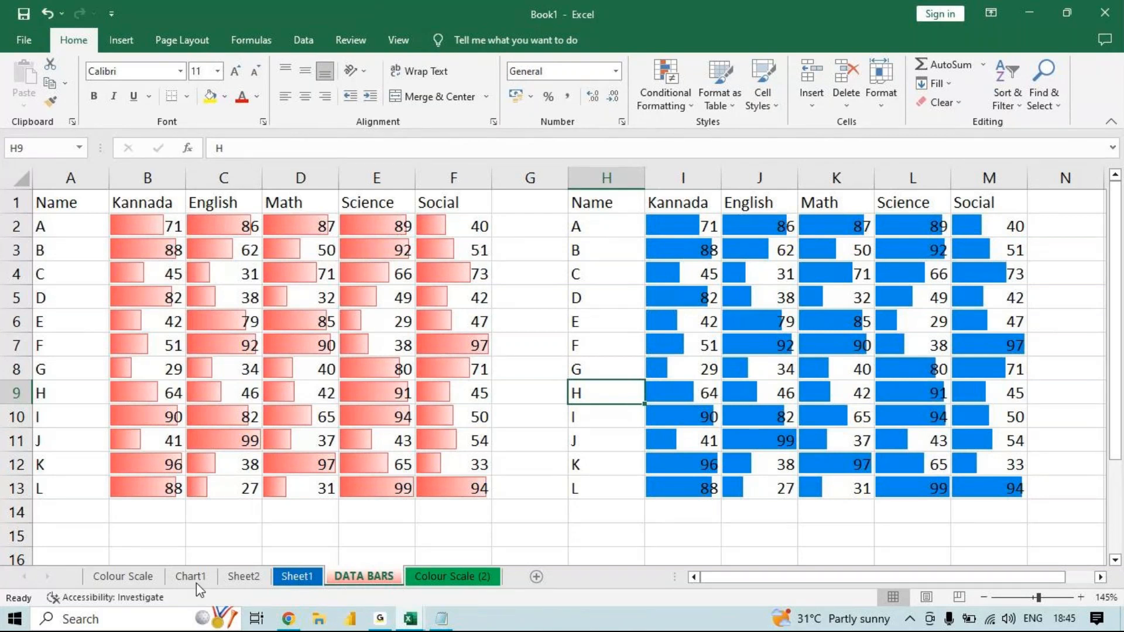
- Protect the DATA BARS sheet with a password, keeping the default permissions, and re-enter the password to confirm
click(881, 88)
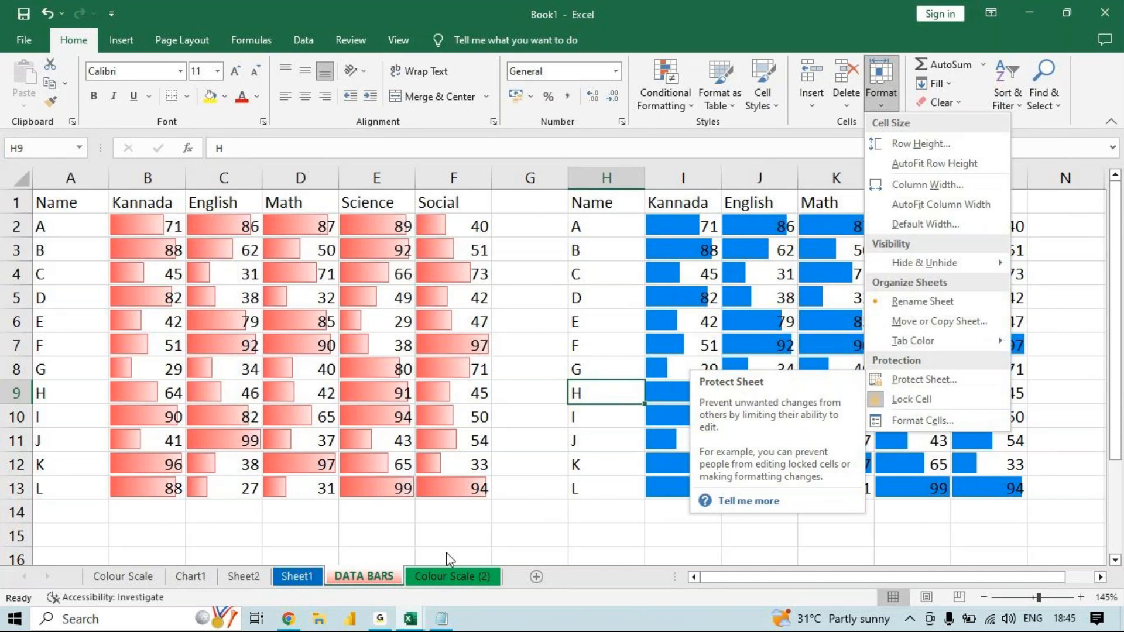
click(350, 582)
right_click(350, 583)
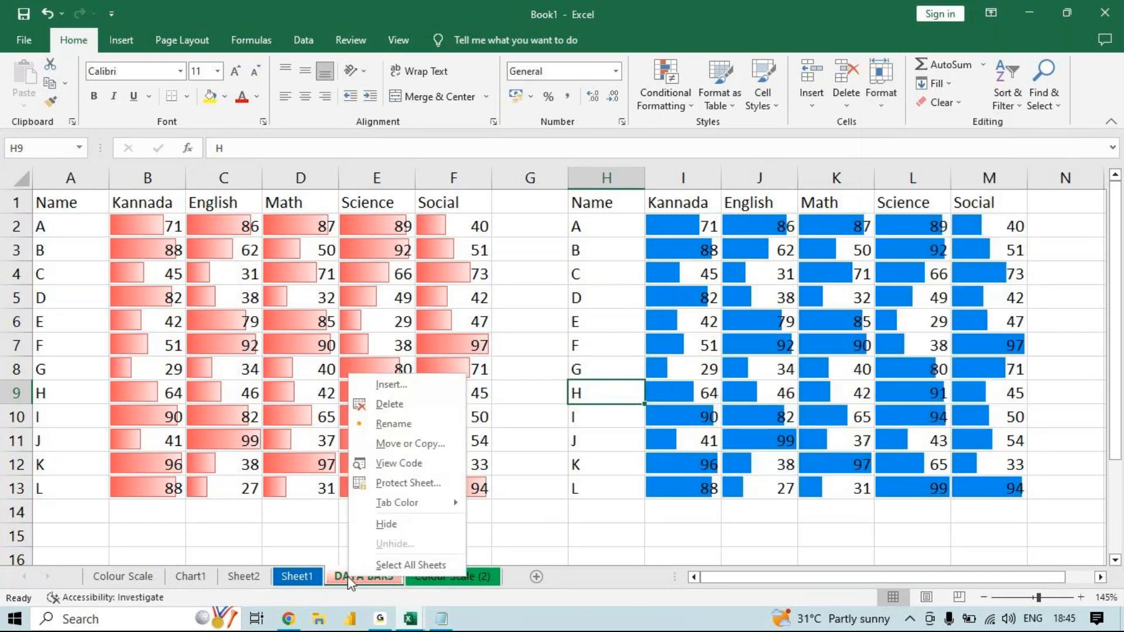
click(420, 481)
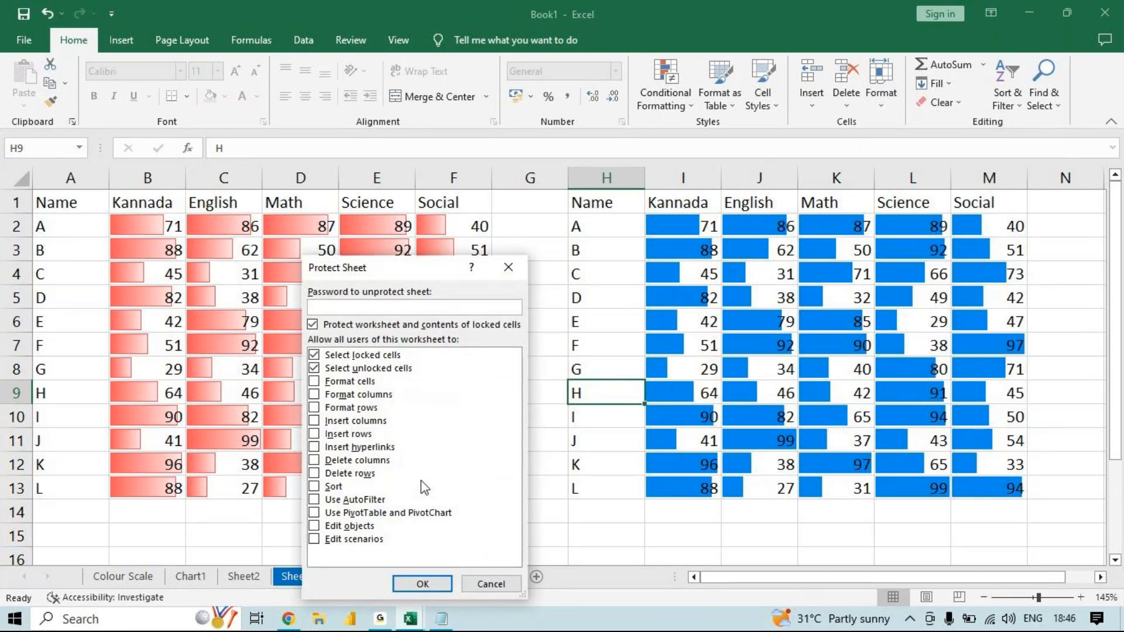
text(123)
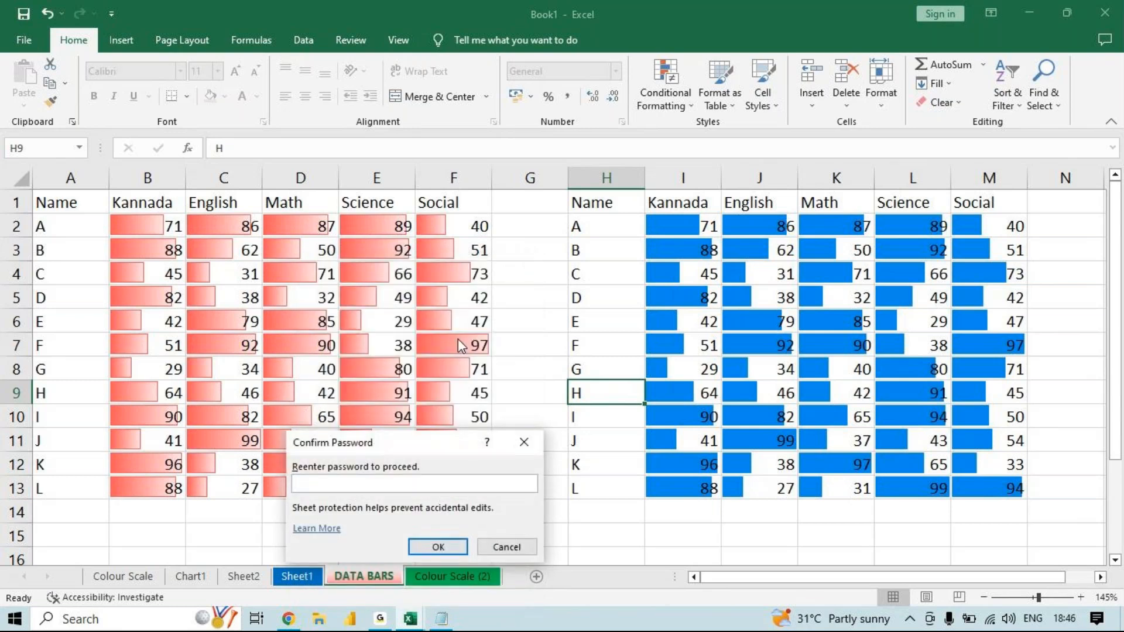
text(123)
key(Return)
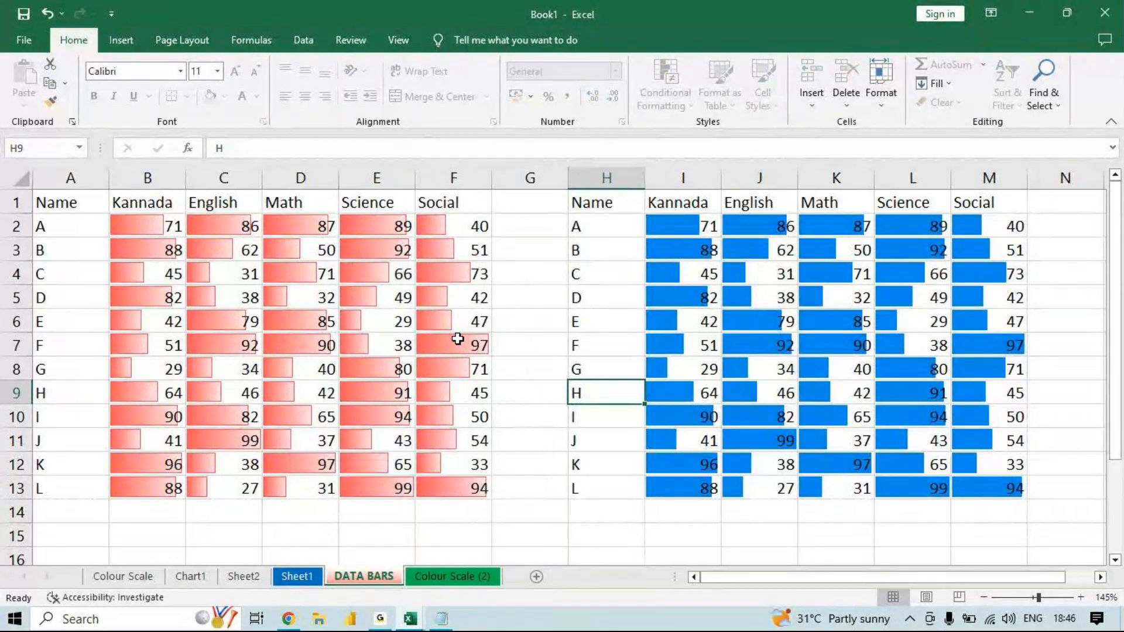
- Try to edit cell F4 on the protected sheet, and unprotect the DATA BARS sheet with the sheet password
double_click(489, 277)
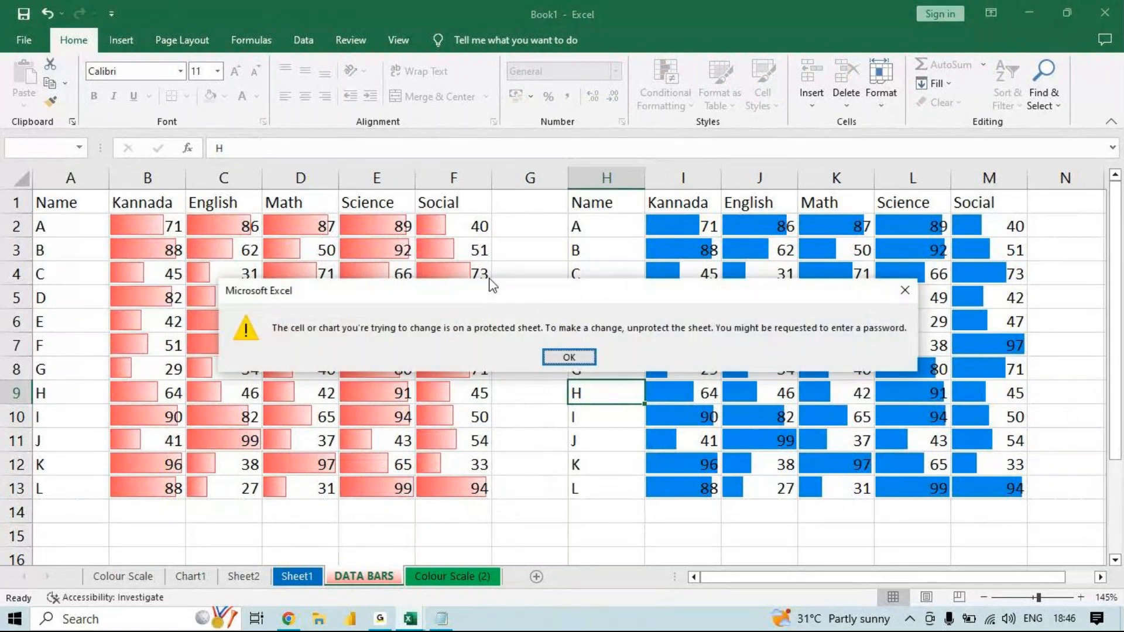
key(Return)
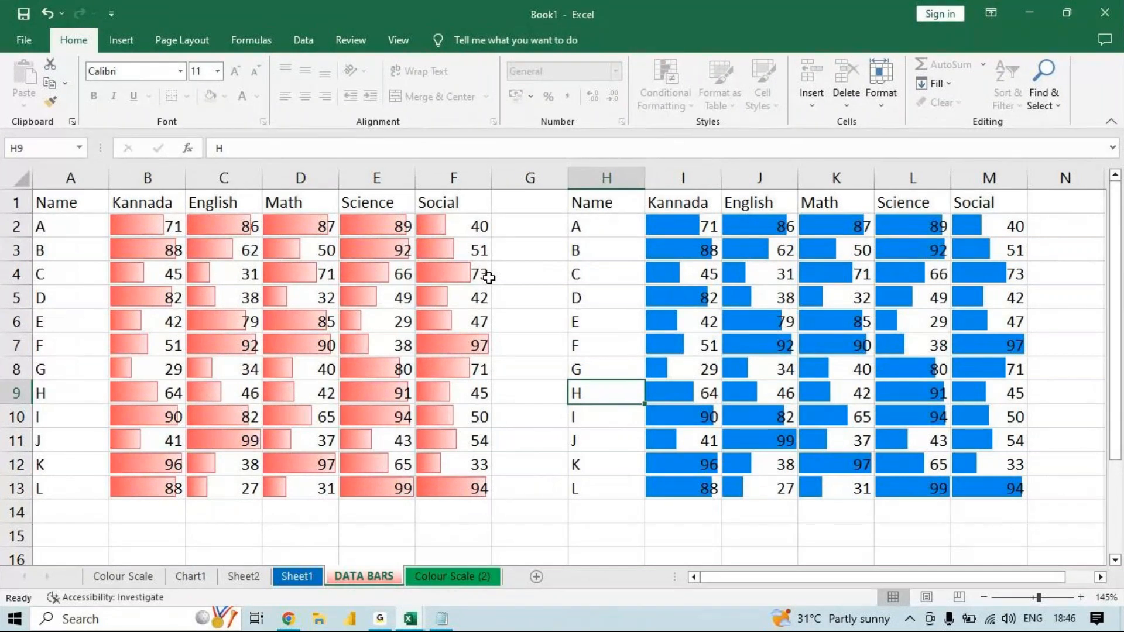
right_click(349, 577)
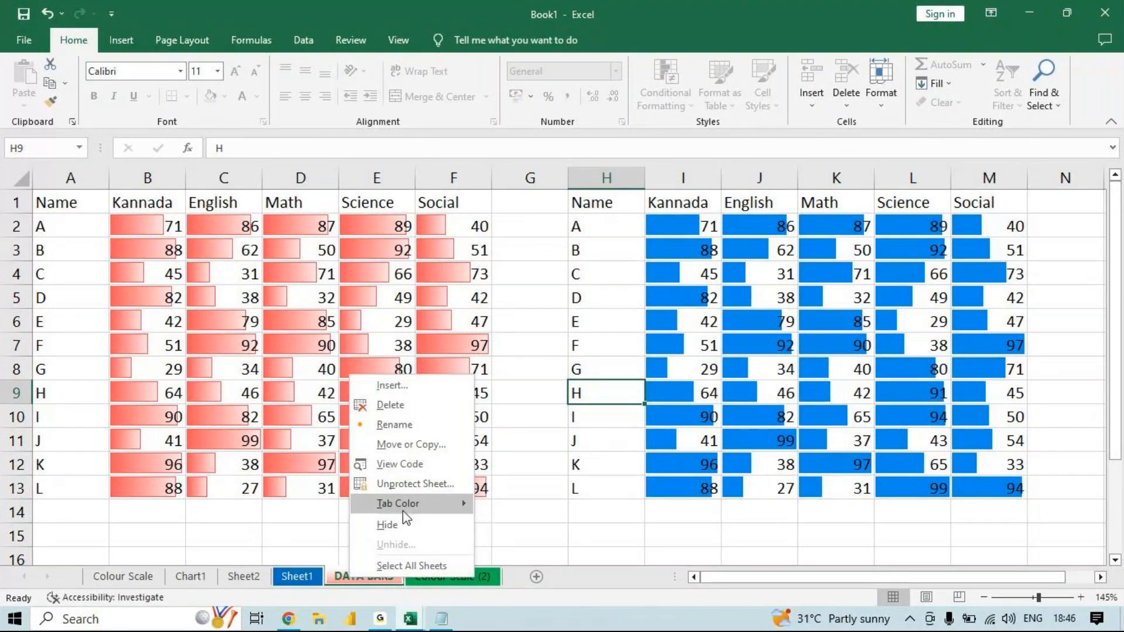
click(419, 486)
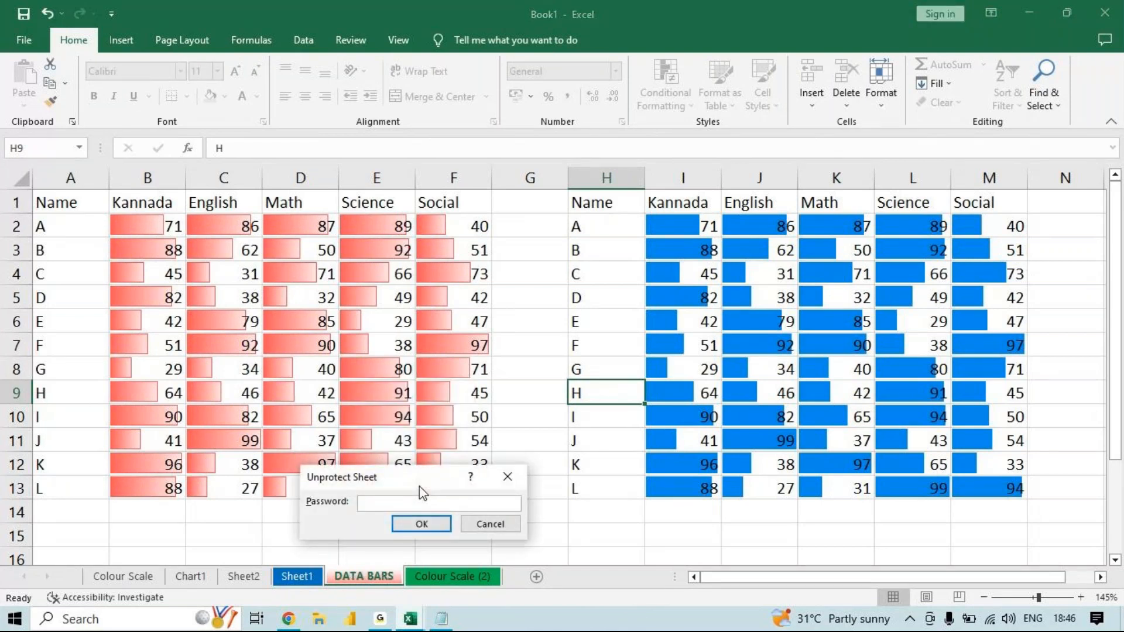
text(123)
key(Return)
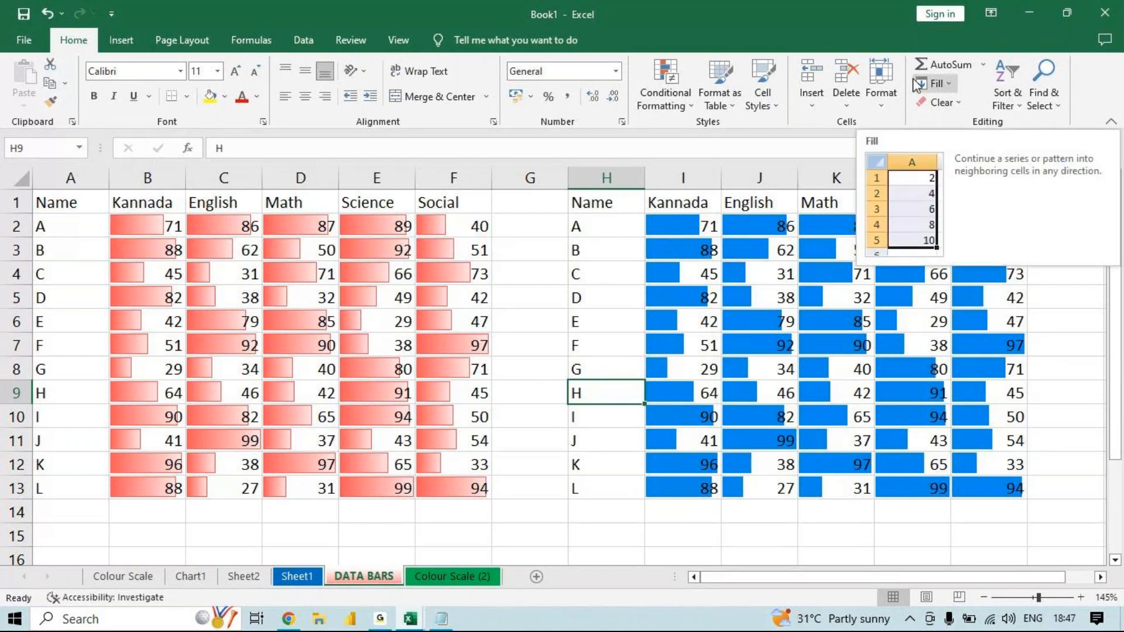
click(881, 82)
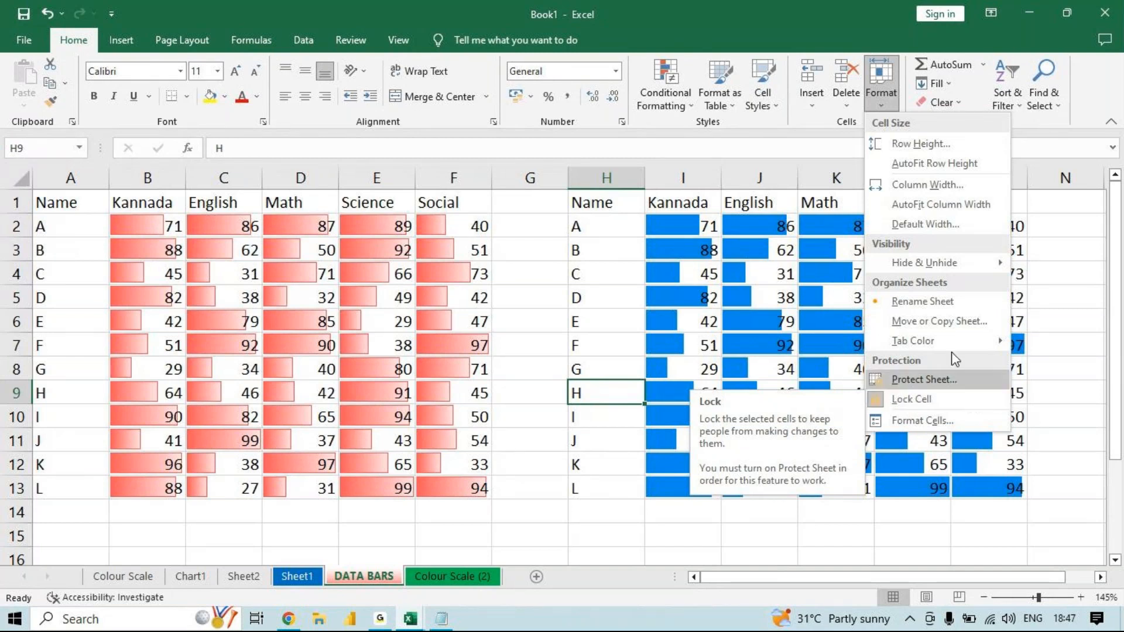
click(946, 379)
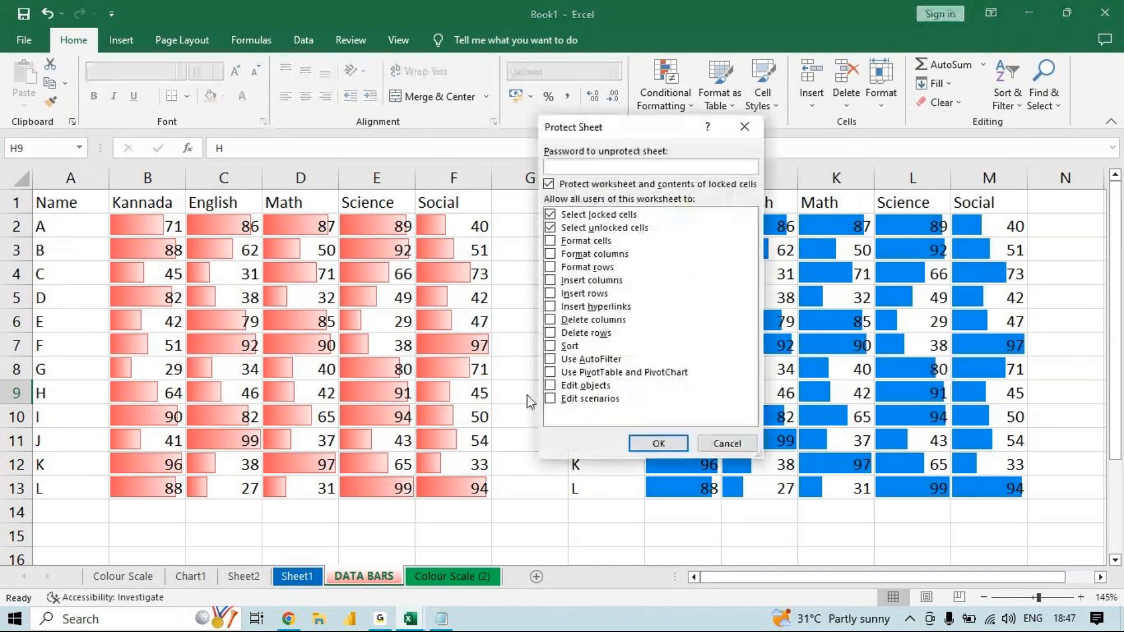
click(744, 127)
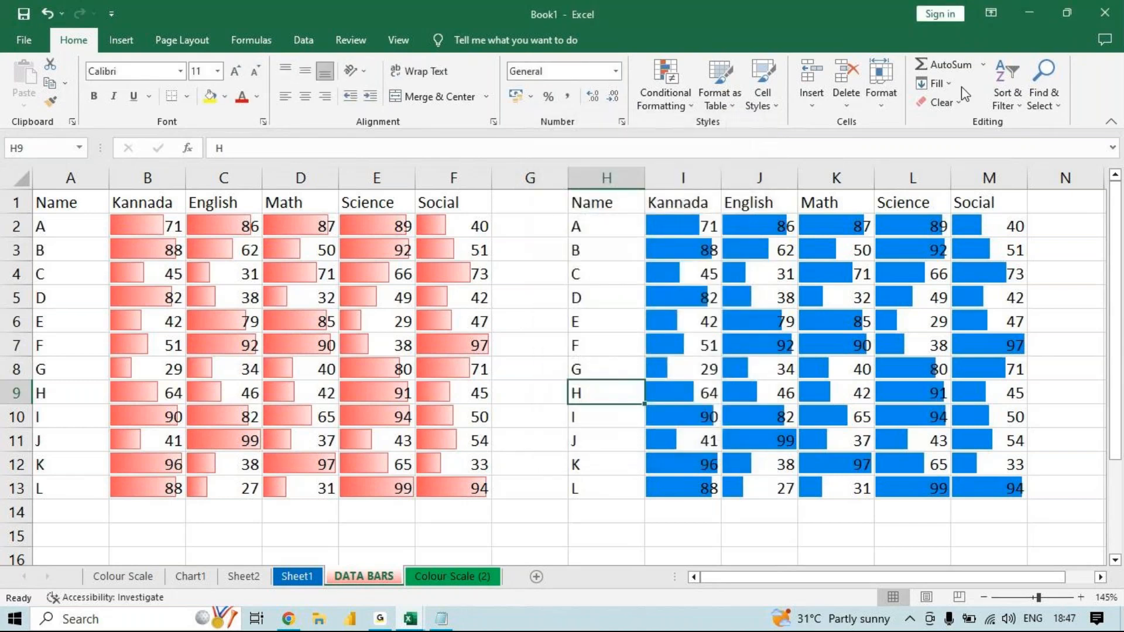
click(878, 106)
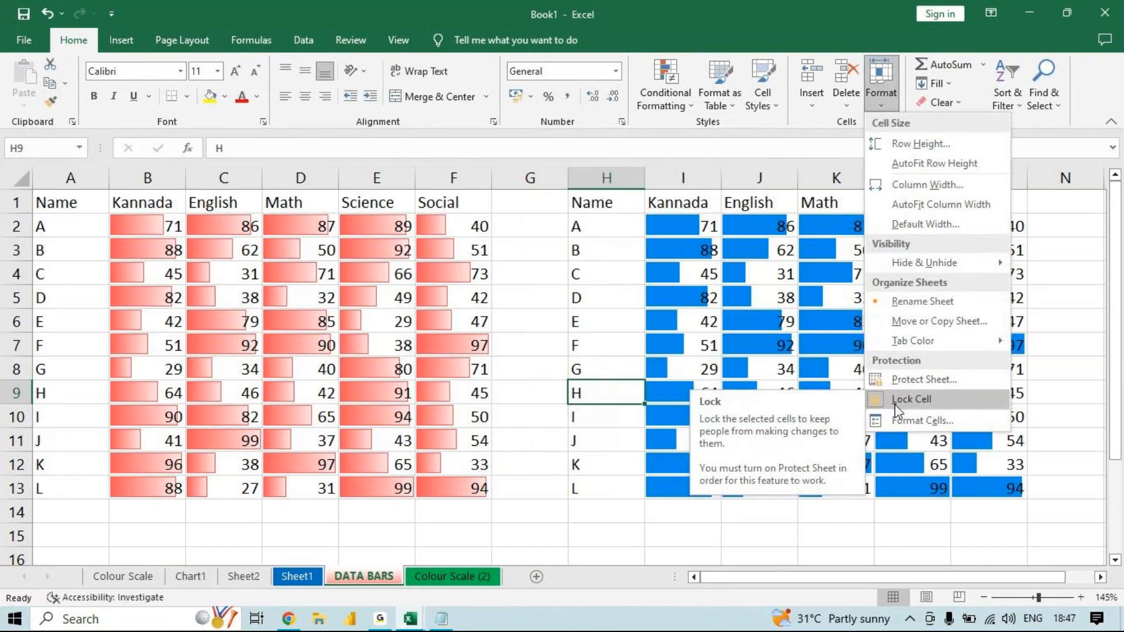
click(532, 351)
- Turn off Lock Cell for the marks in both tables, B2:F13 and I2:M13
drag(654, 217, 965, 488)
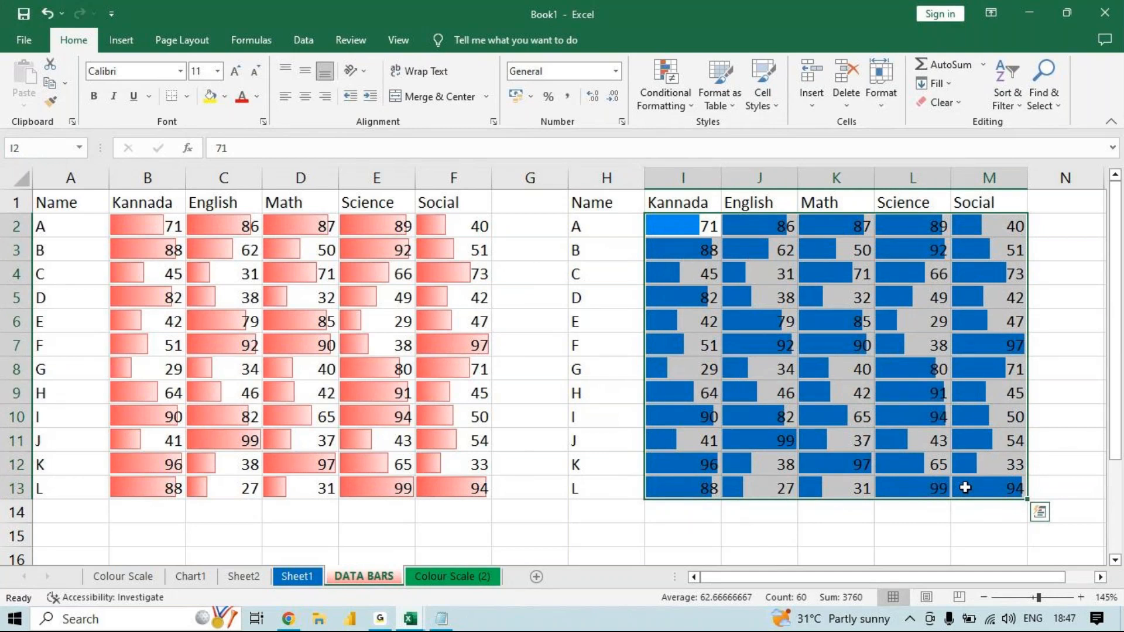
click(886, 100)
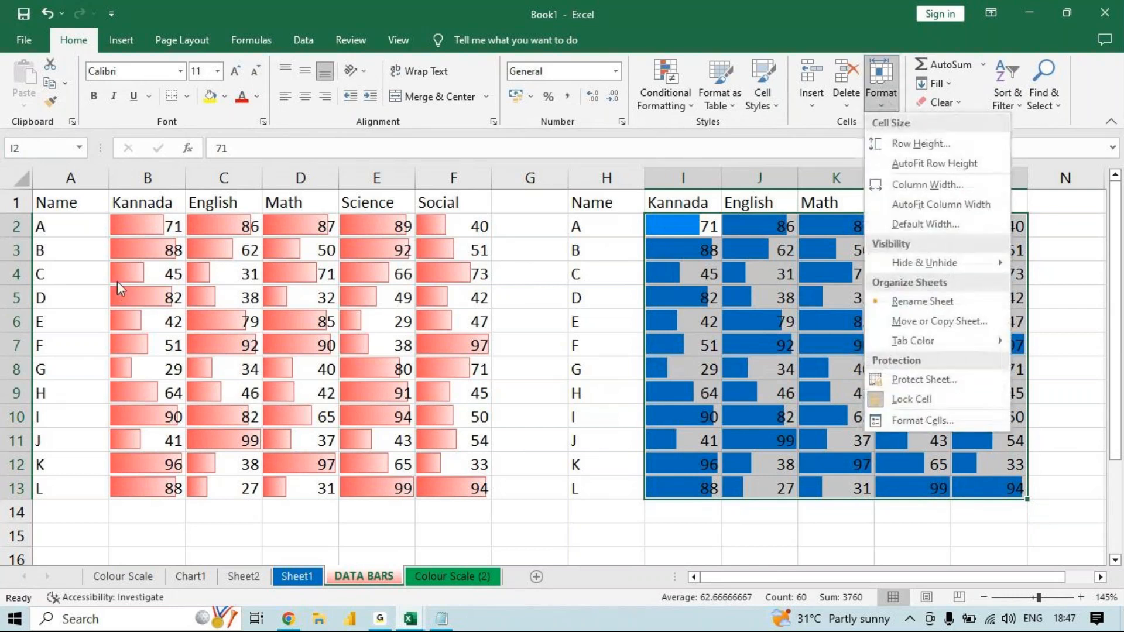
click(120, 285)
click(146, 223)
drag(207, 279, 434, 486)
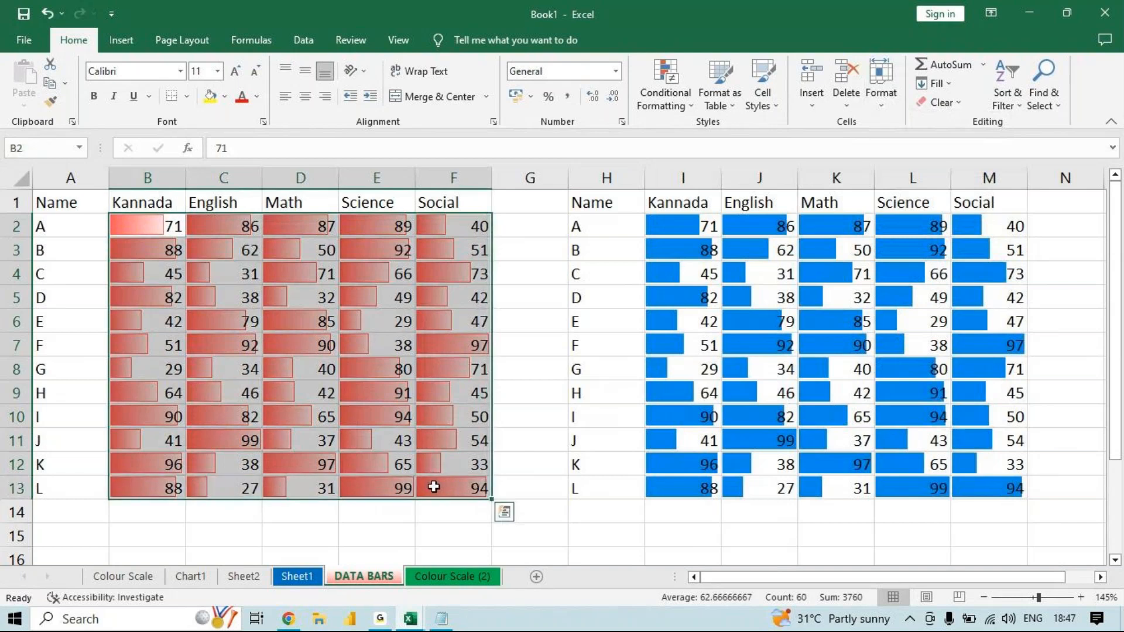
drag(685, 228, 994, 489)
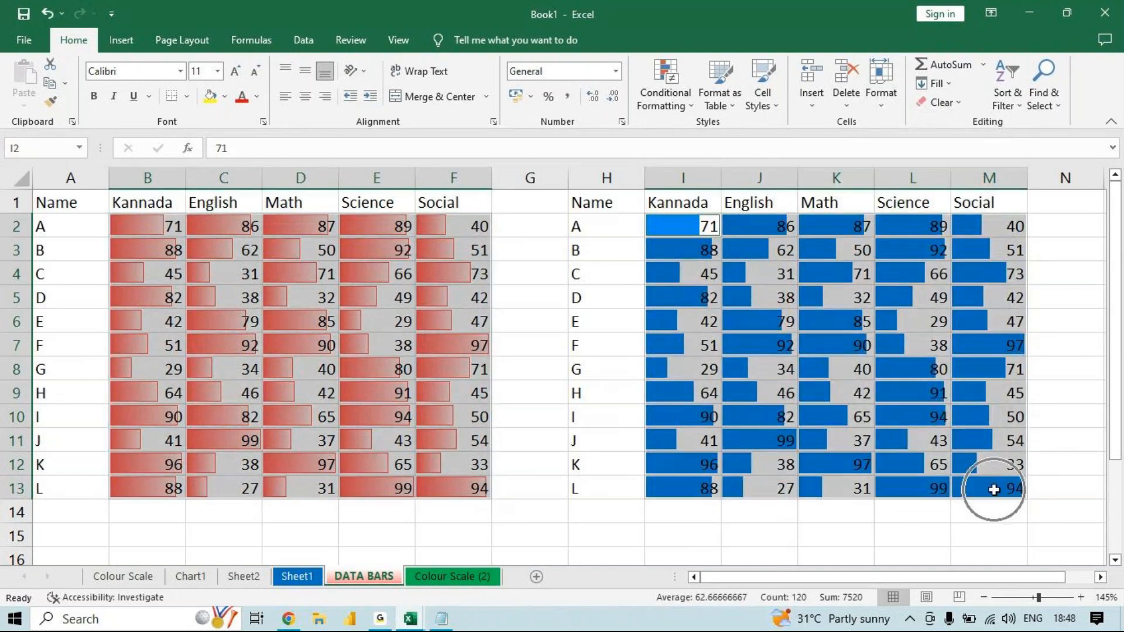
click(887, 108)
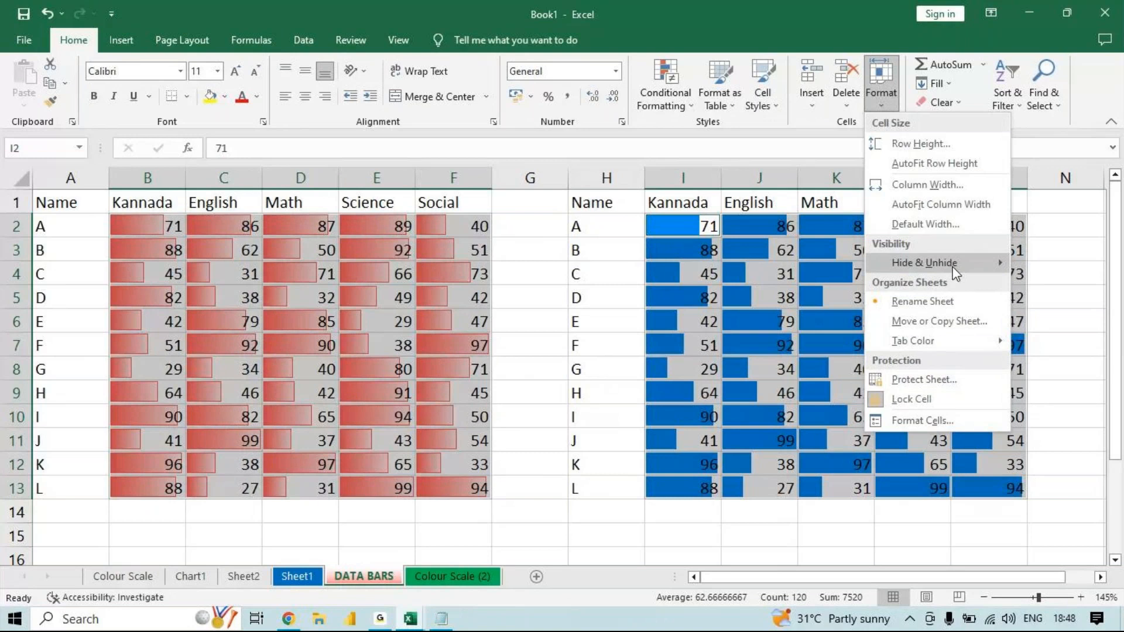
click(935, 403)
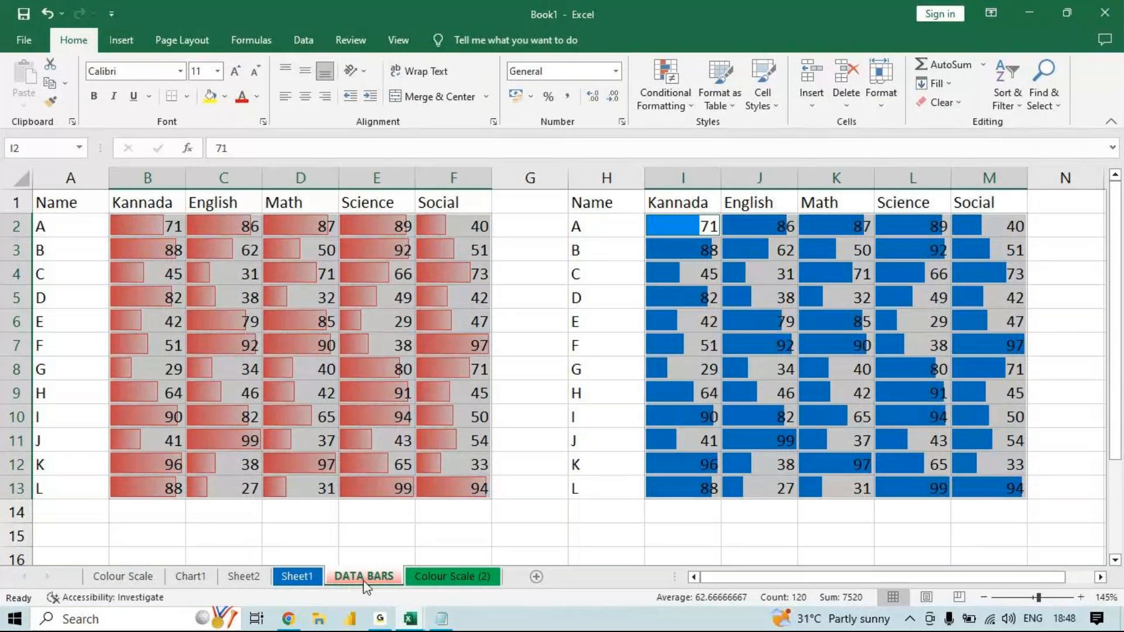
- Protect the DATA BARS sheet again with the default permissions, entering and confirming the sheet password
click(881, 85)
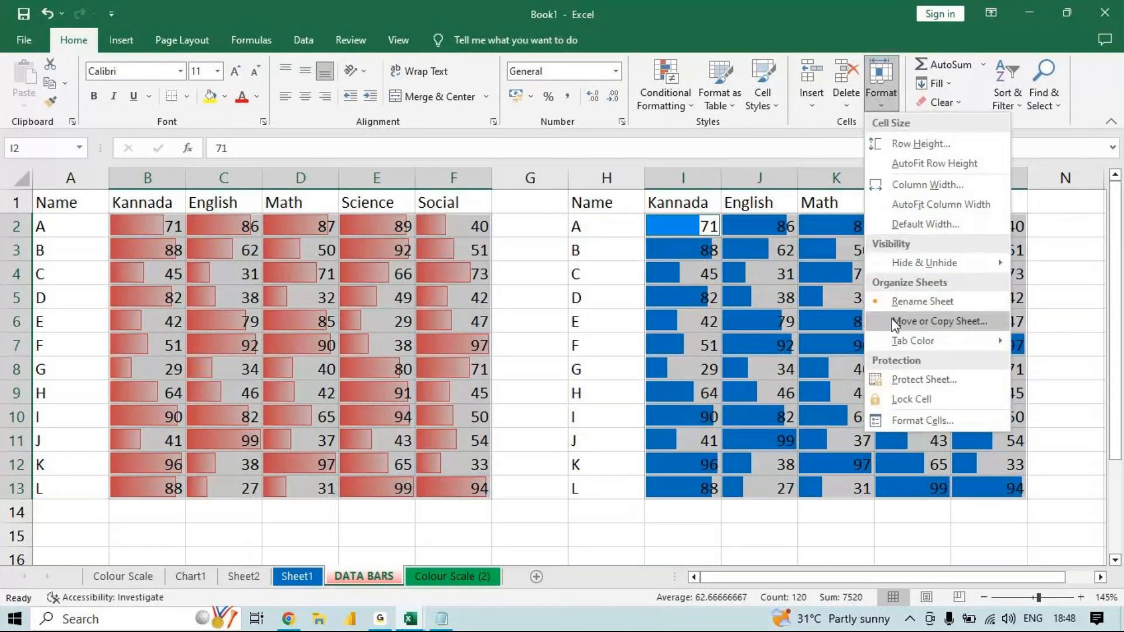
click(889, 380)
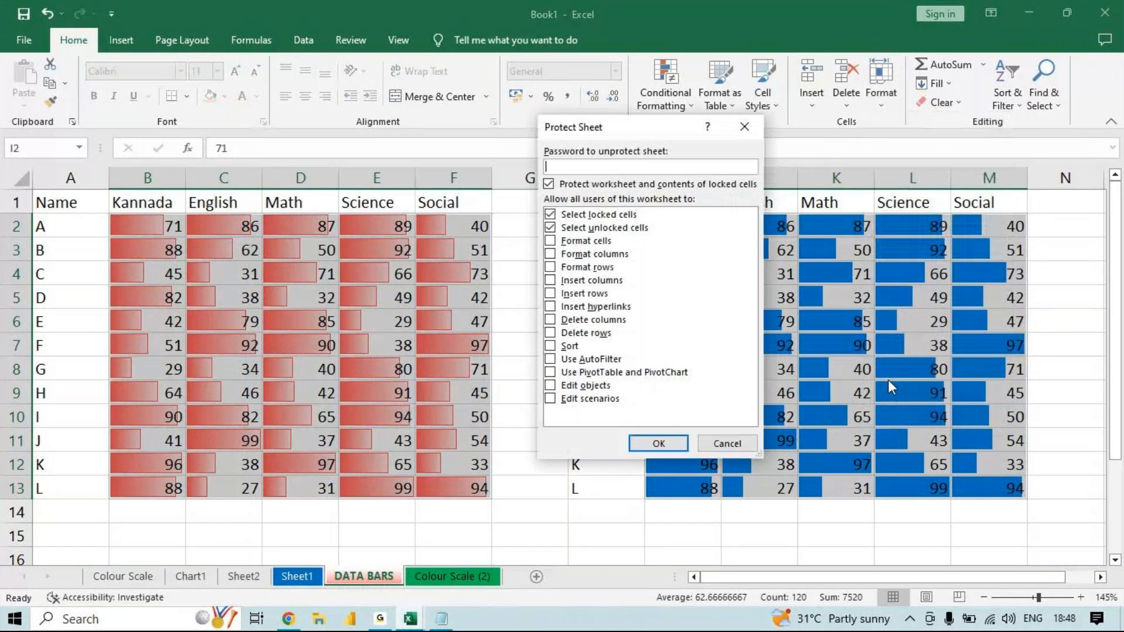
text(1)
key(Return)
text(1)
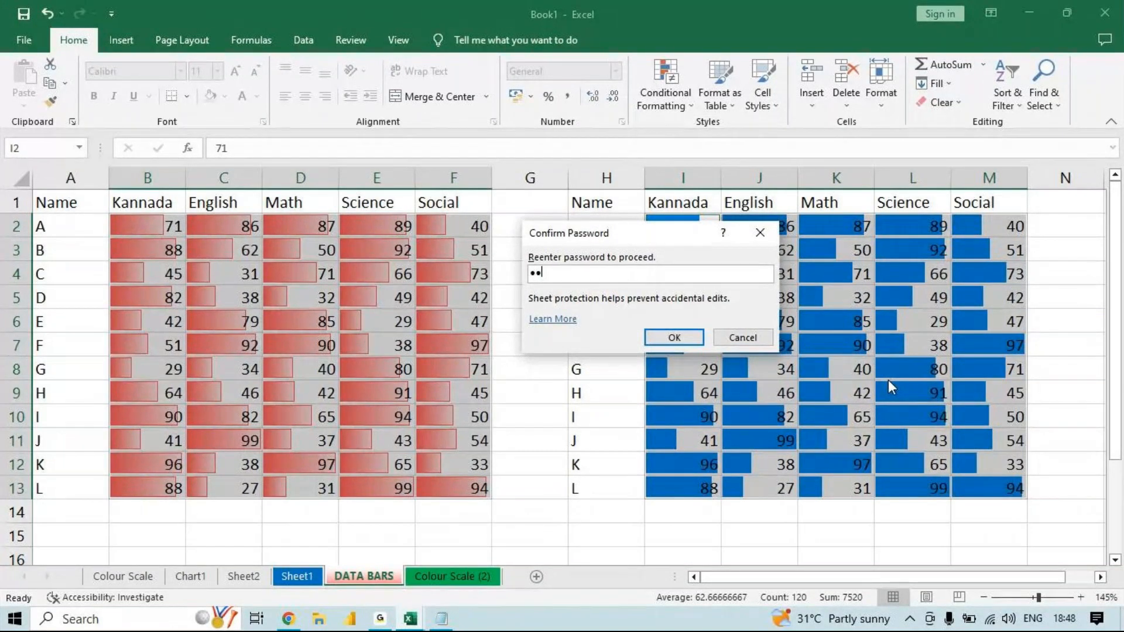
key(Return)
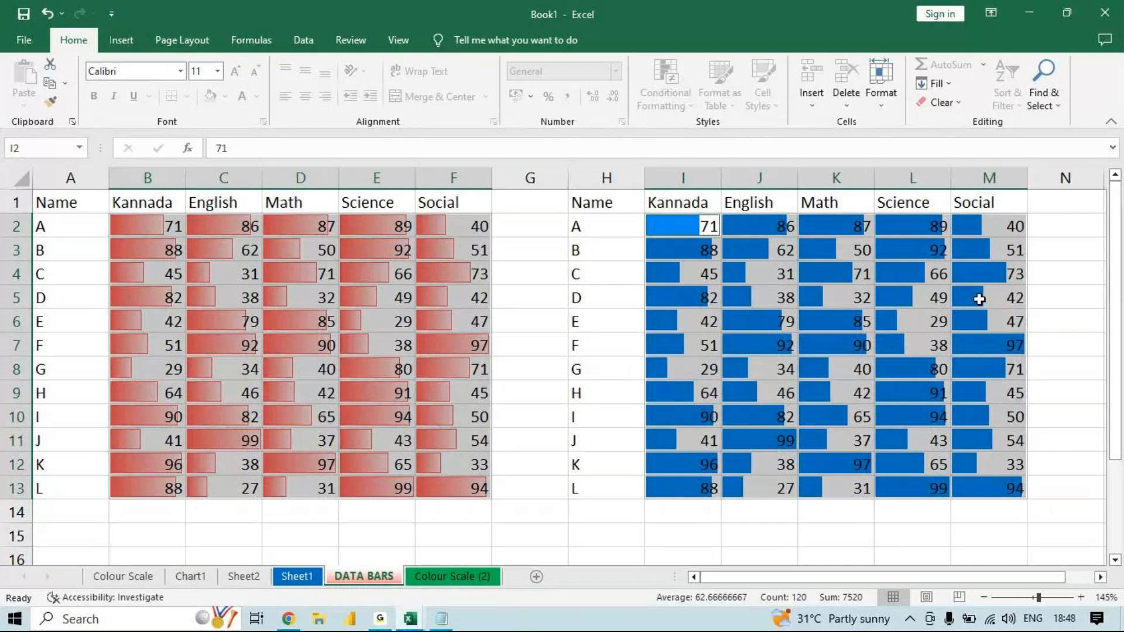
- Set student D's English mark in unlocked cell J5 to 96
click(757, 297)
text(96)
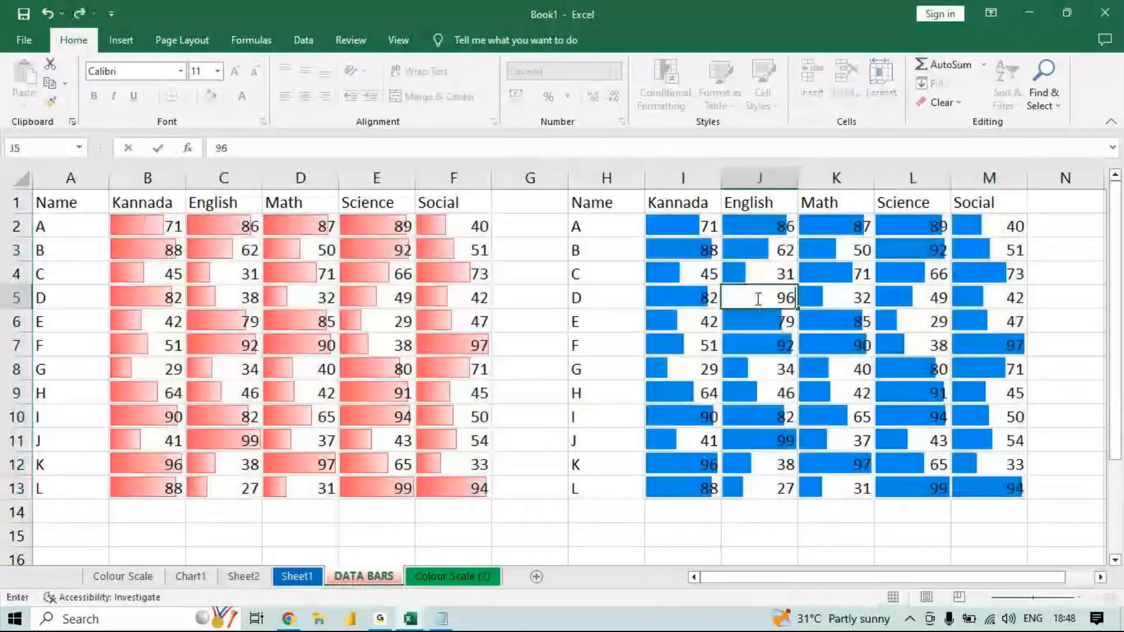
key(Return)
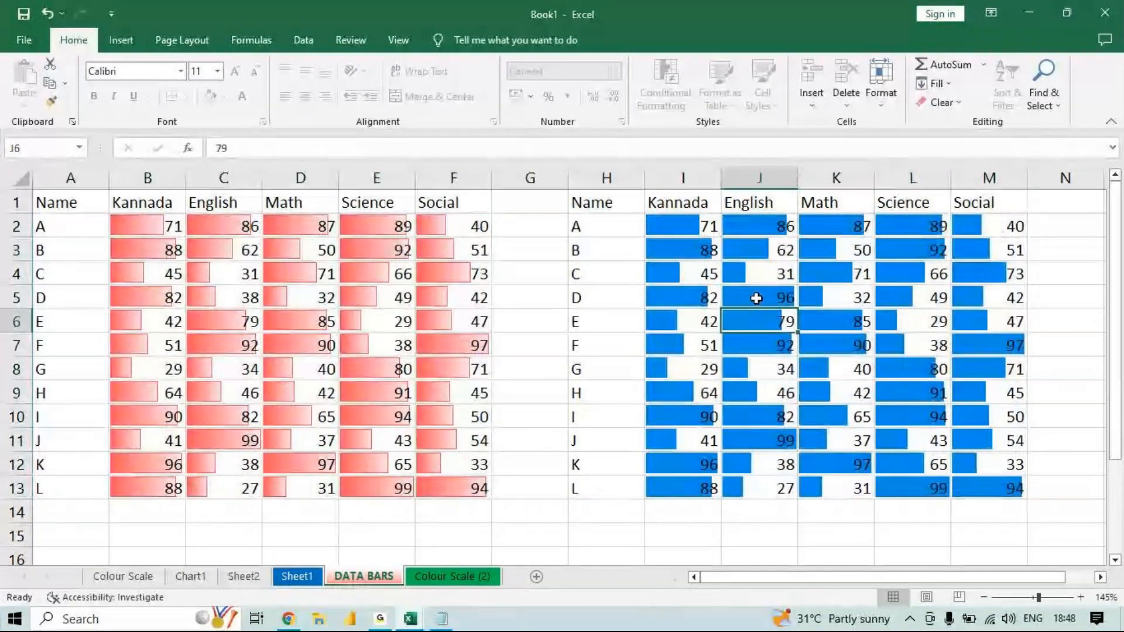
- Try to edit the empty locked cell G7 between the two tables
click(546, 353)
double_click(546, 355)
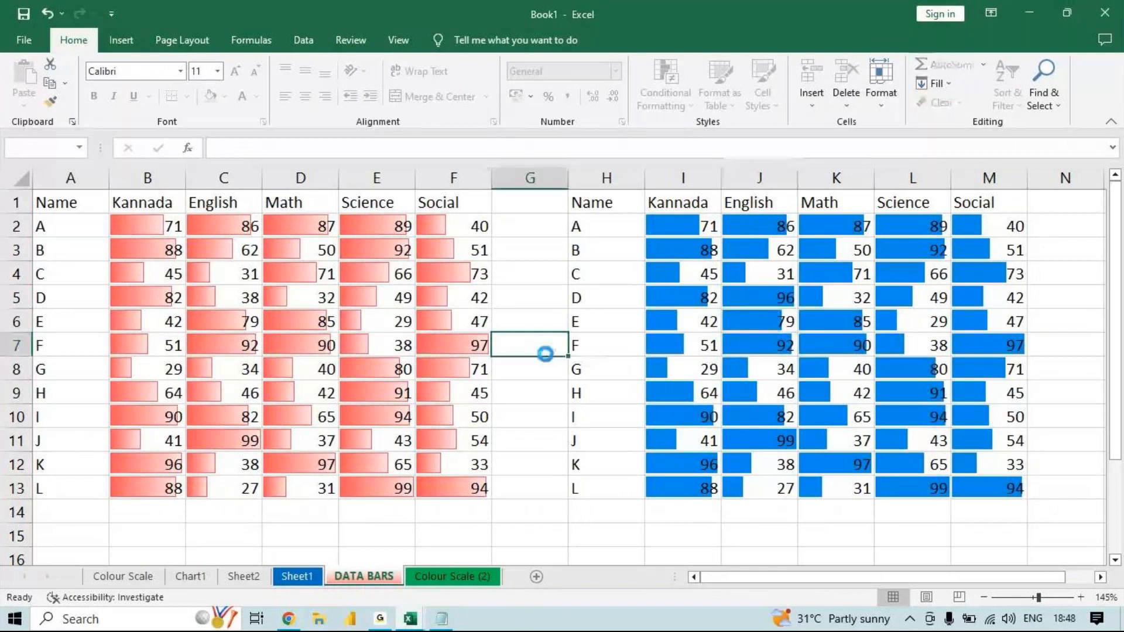
click(546, 355)
click(637, 360)
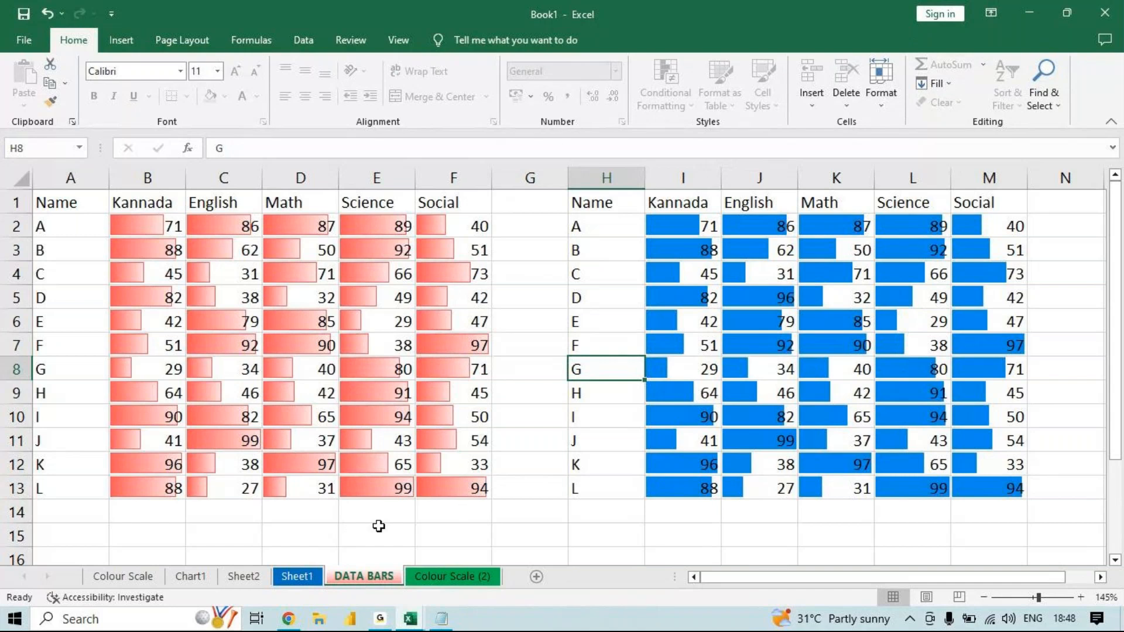
- Remove the protection from the DATA BARS sheet by entering the sheet password
right_click(362, 574)
click(432, 479)
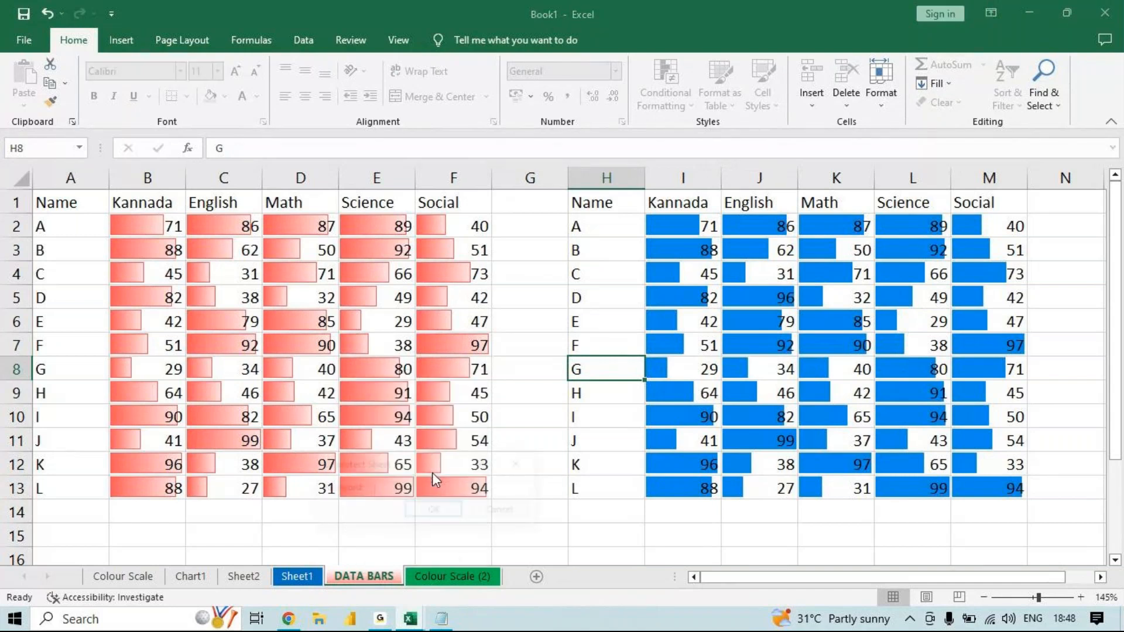
text(123)
key(Return)
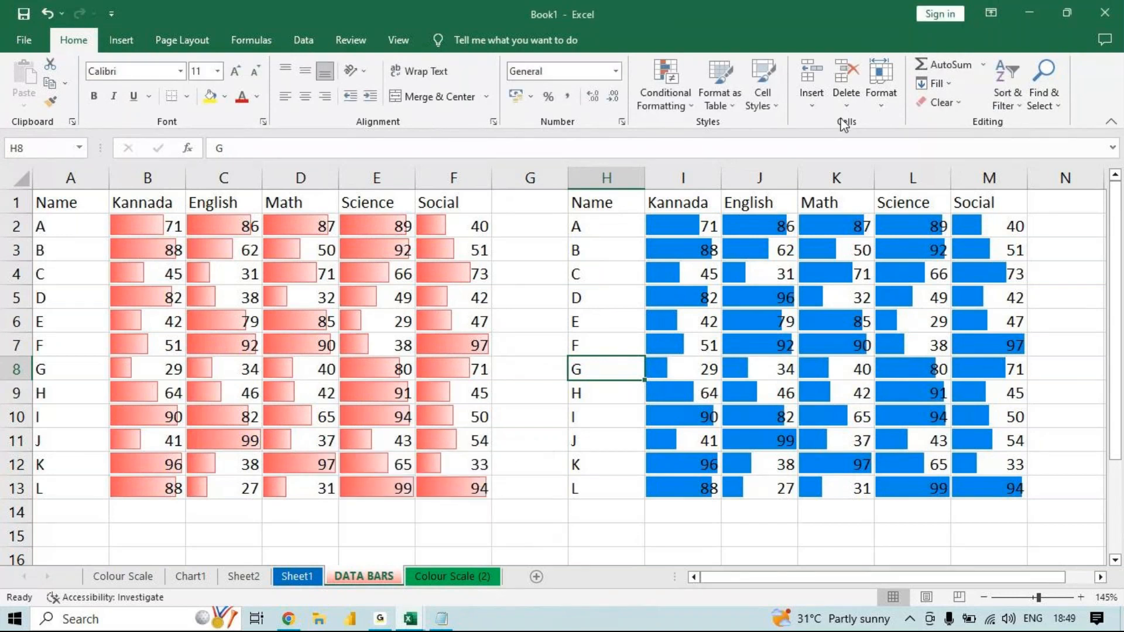
click(890, 100)
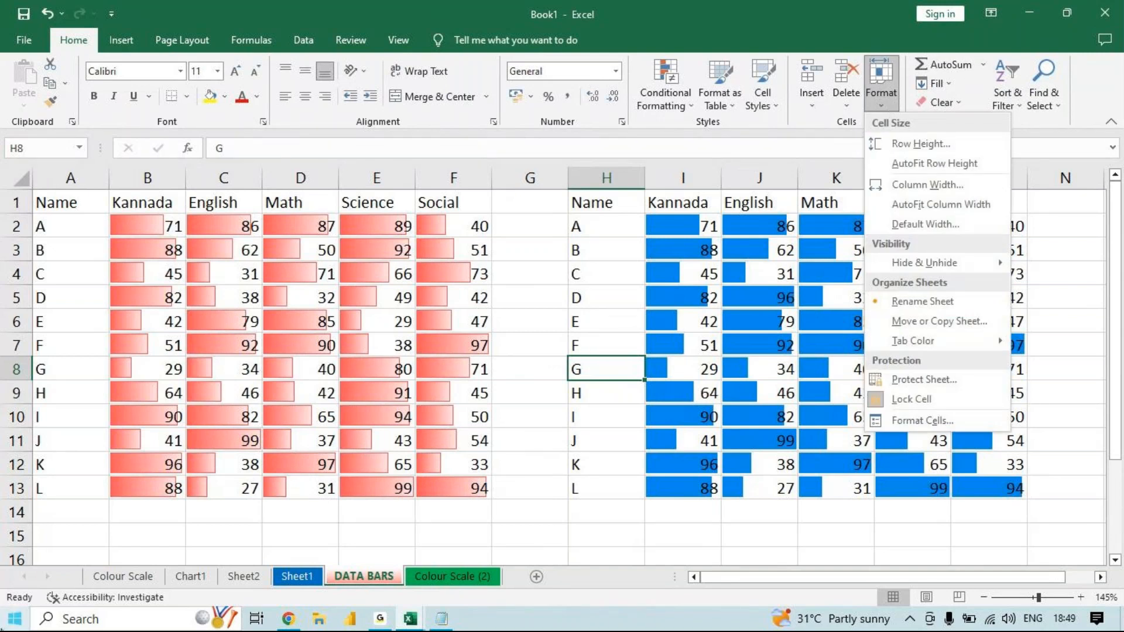
click(987, 69)
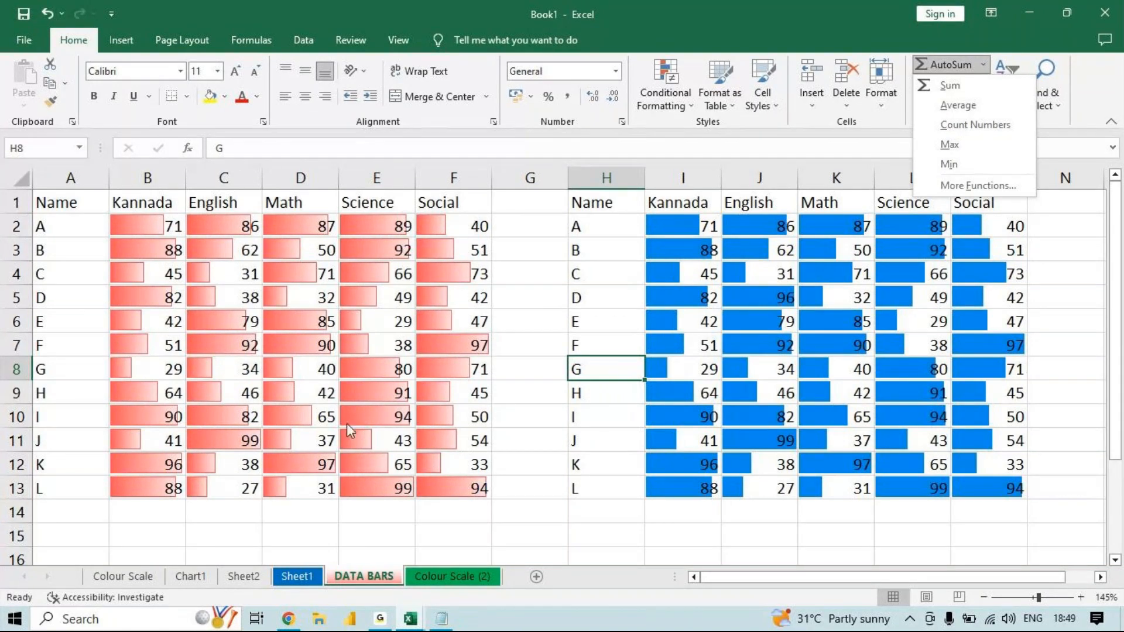
- Copy the marks table A1:F13 from the DATA BARS sheet and paste it as values only into a new worksheet
drag(91, 212, 463, 486)
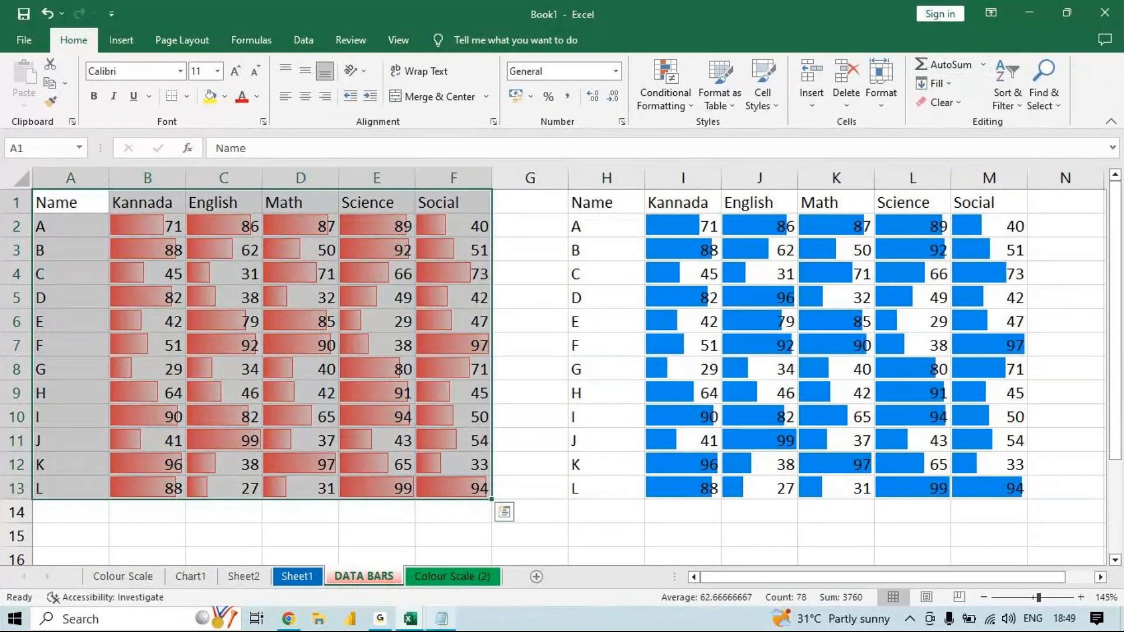
key(ctrl+c)
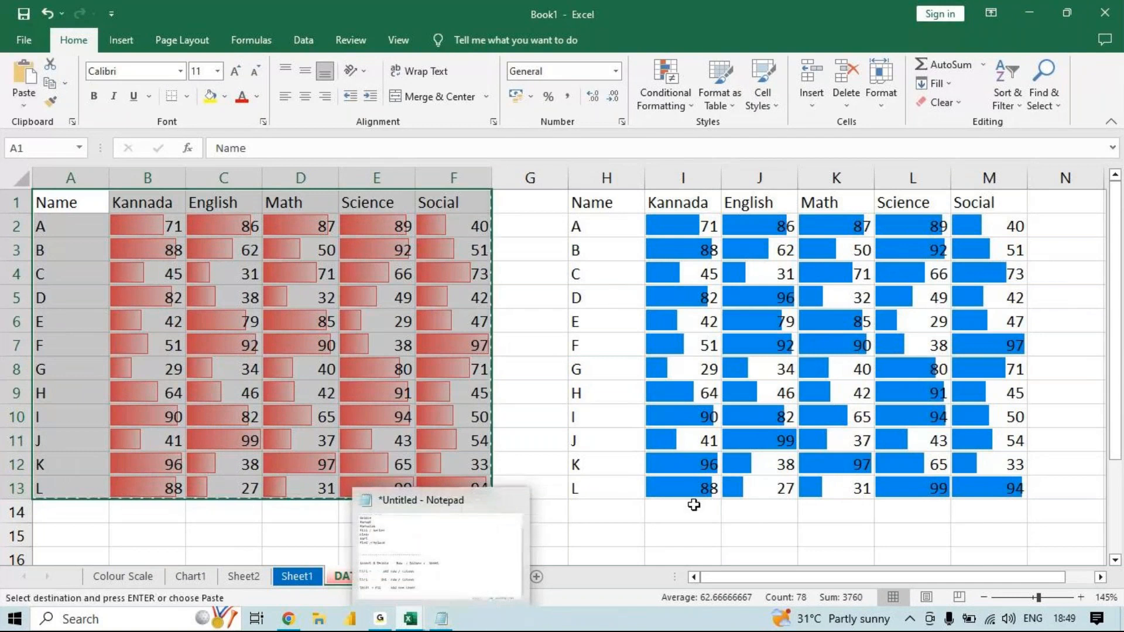
click(536, 576)
key(ctrl+v)
key(ctrl)
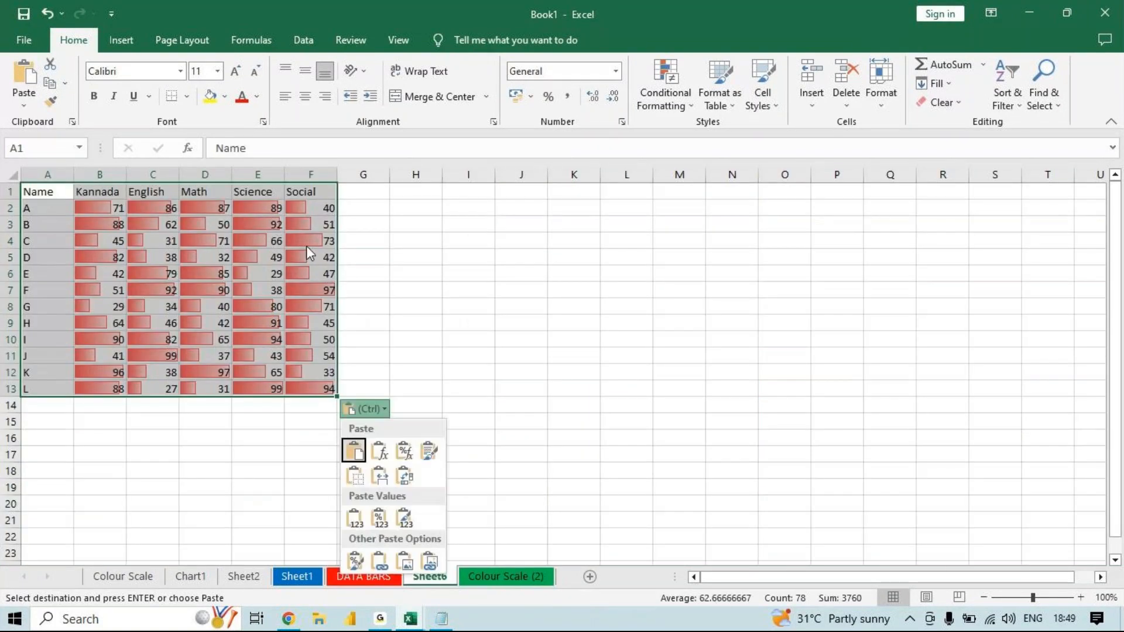
click(355, 518)
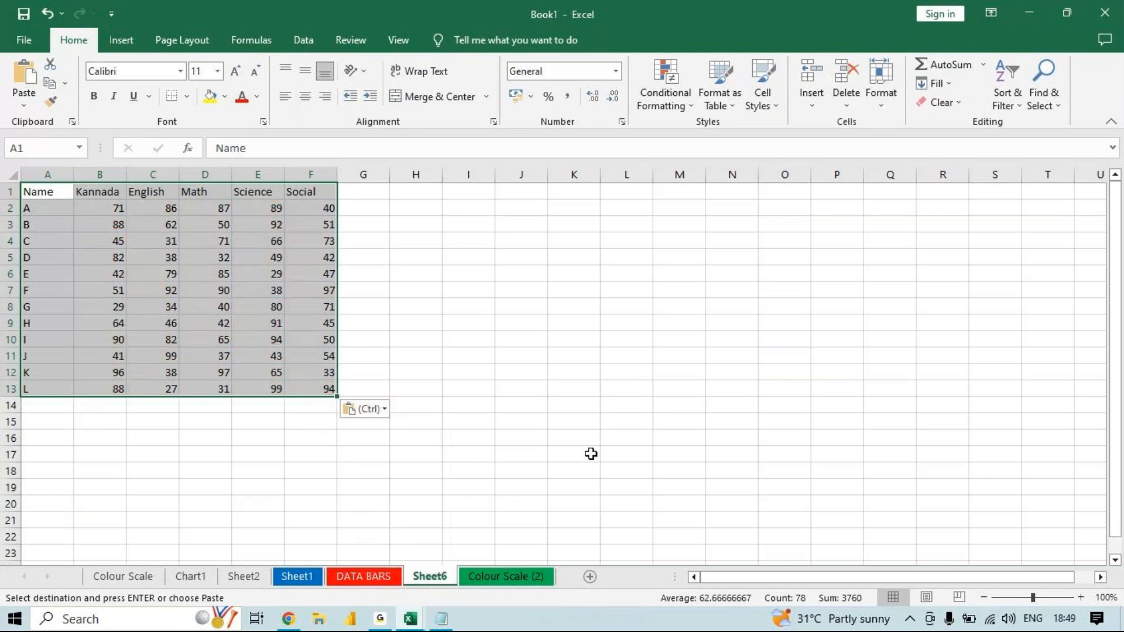
- Add the column heading "total" in G1, beside the Social column
click(1081, 597)
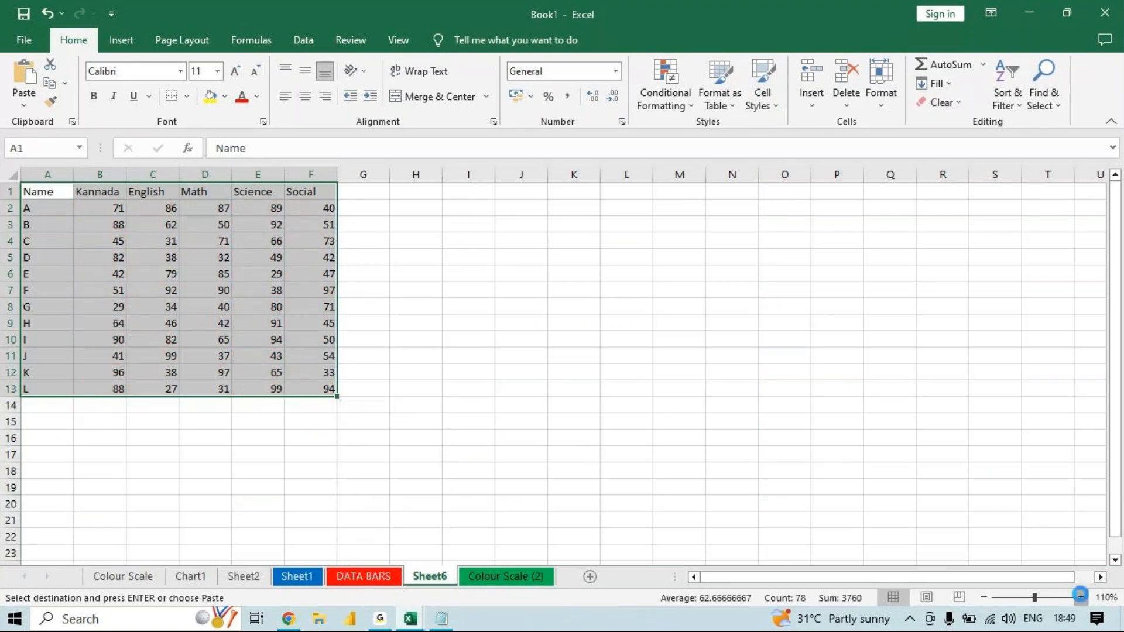
click(1080, 597)
click(1081, 597)
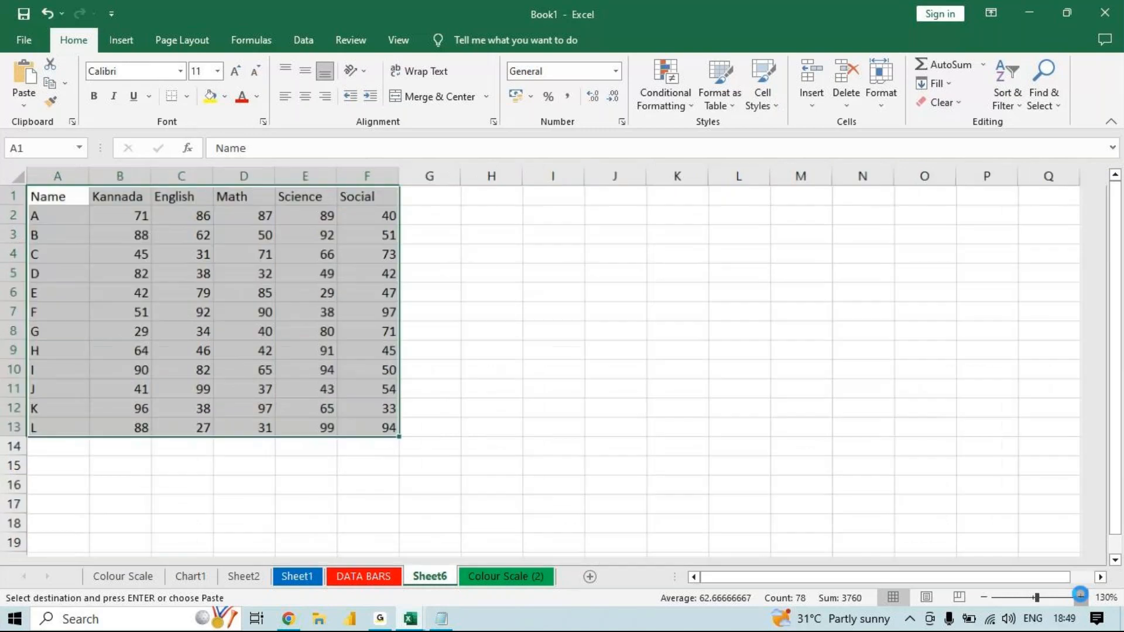
click(1080, 597)
click(1081, 597)
click(1080, 597)
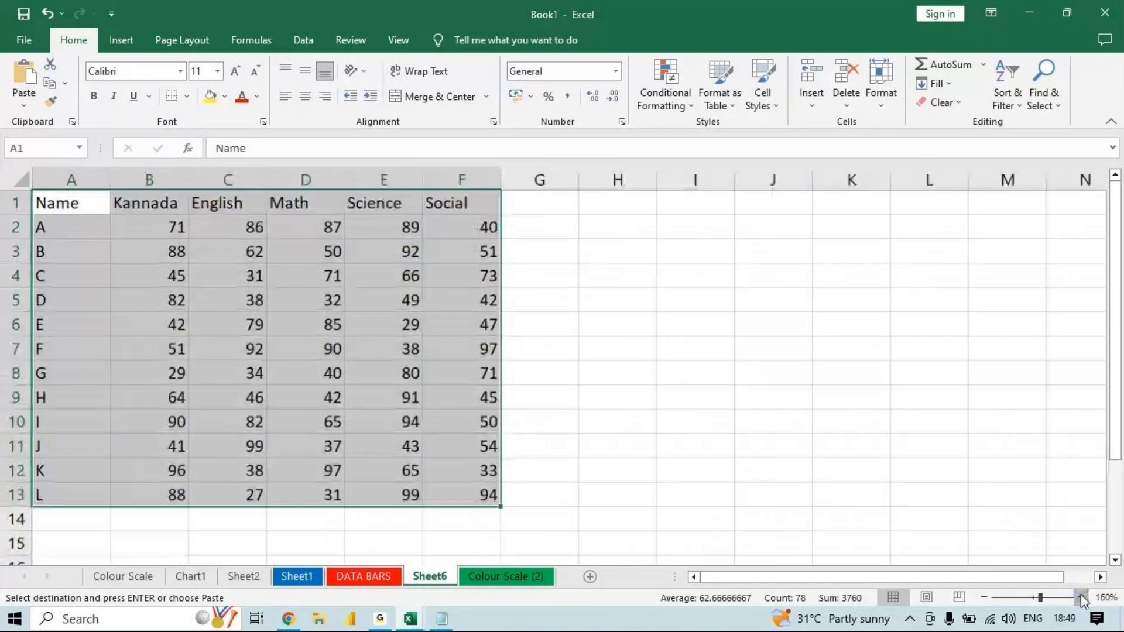
click(1081, 597)
click(1081, 598)
click(984, 597)
click(983, 597)
click(579, 199)
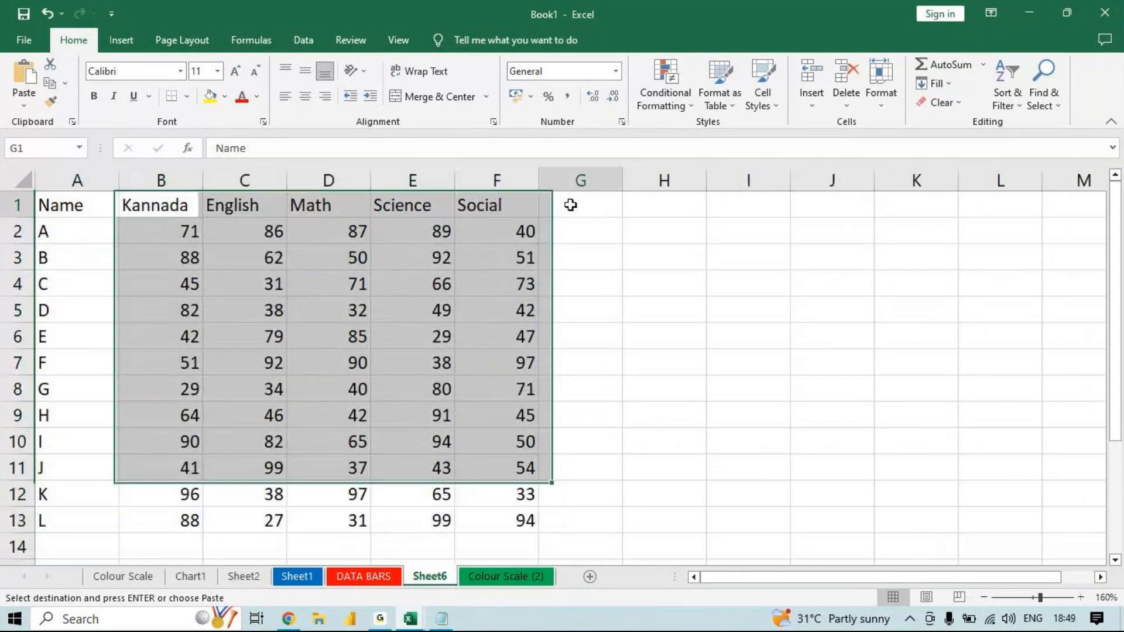
text(total)
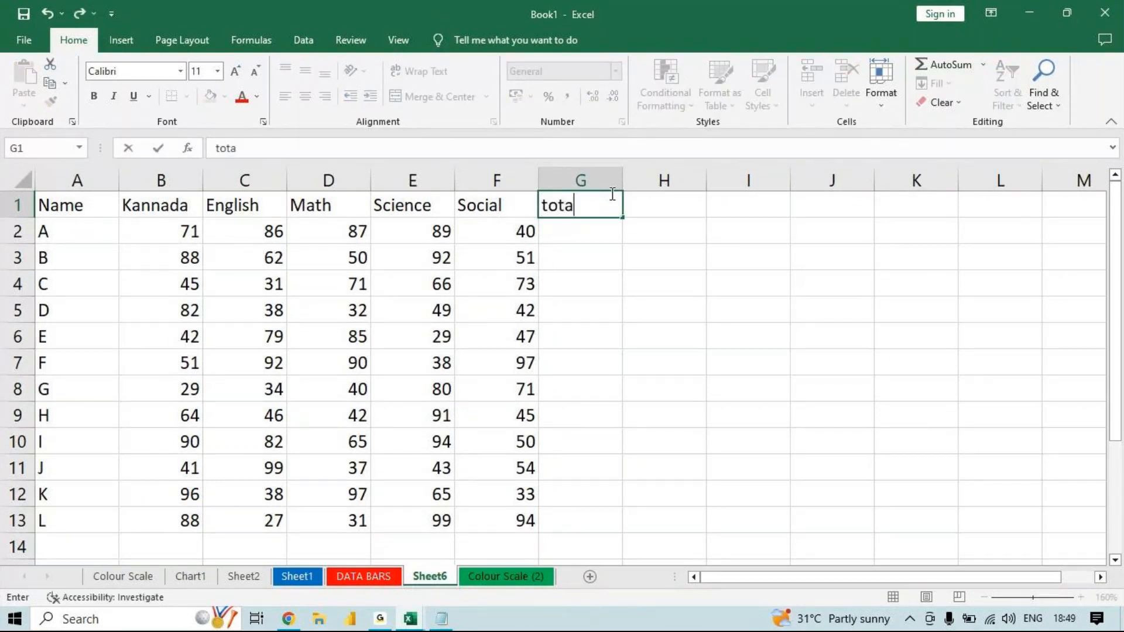
- Add the headings "average", "min", "max" and "count" in cells H1 to K1
key(Tab)
text(average)
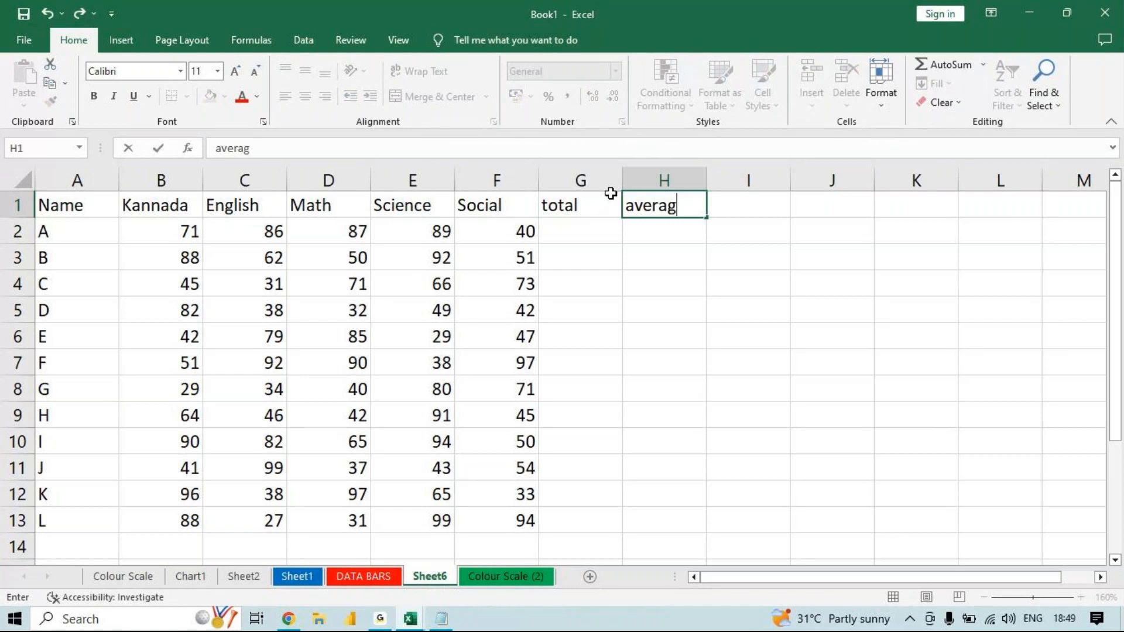
key(Tab)
text(min)
key(Tab)
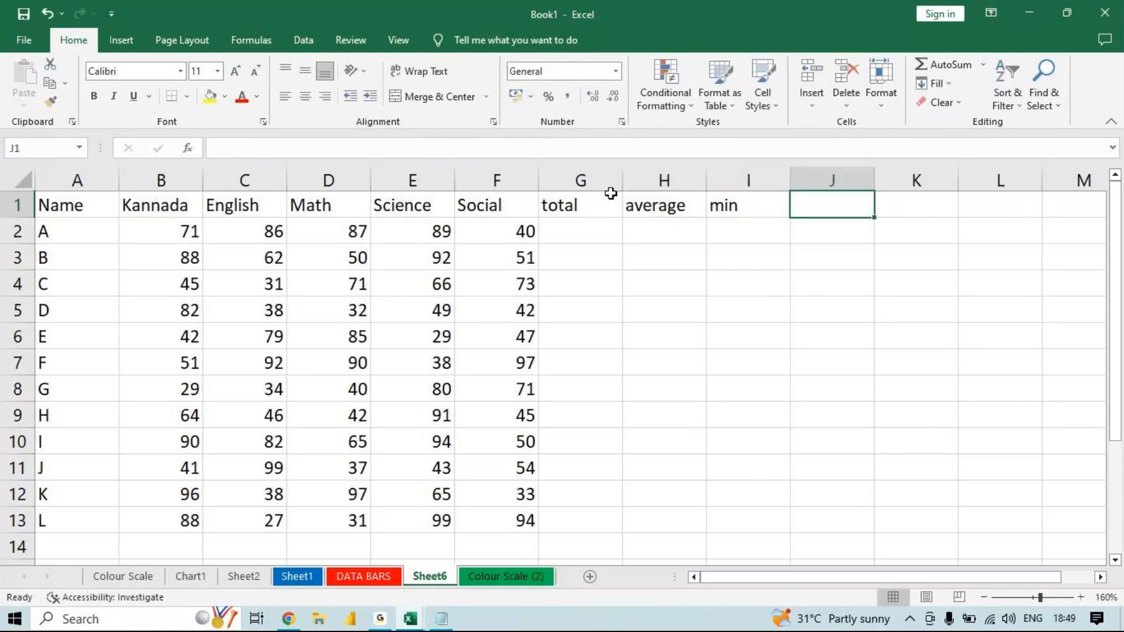
text(max)
key(Tab)
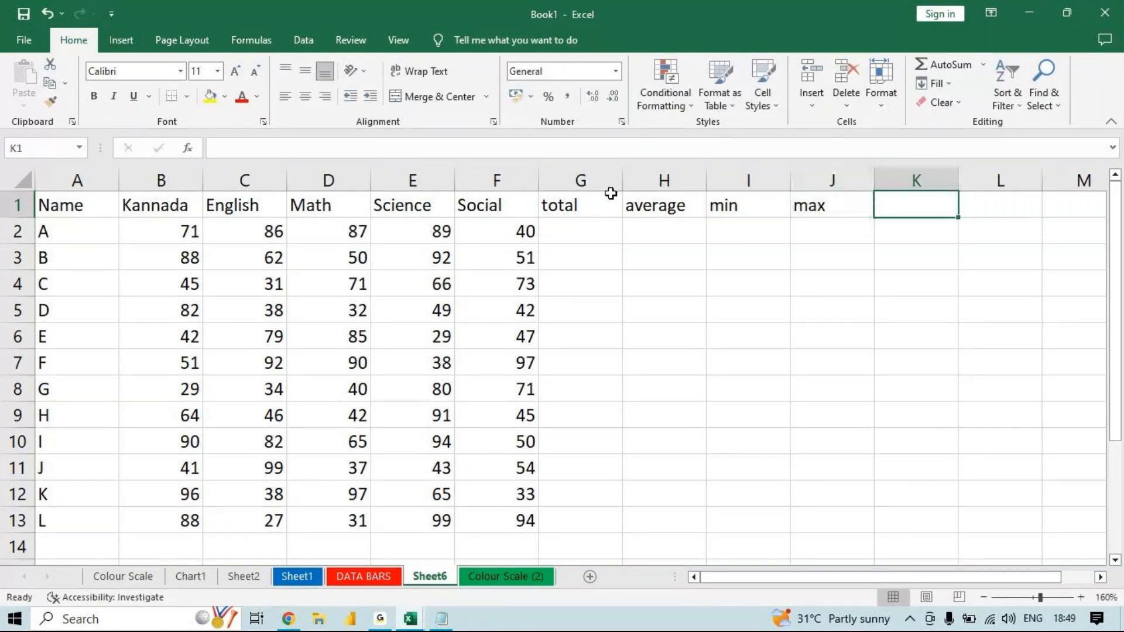
text(count)
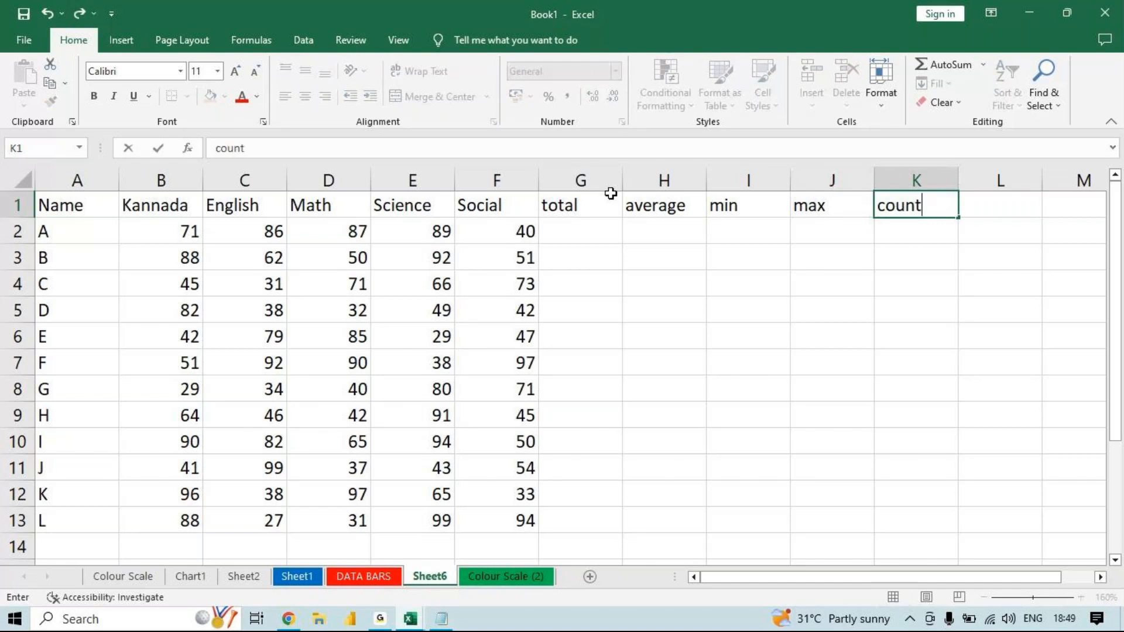
key(Return)
drag(584, 208, 898, 187)
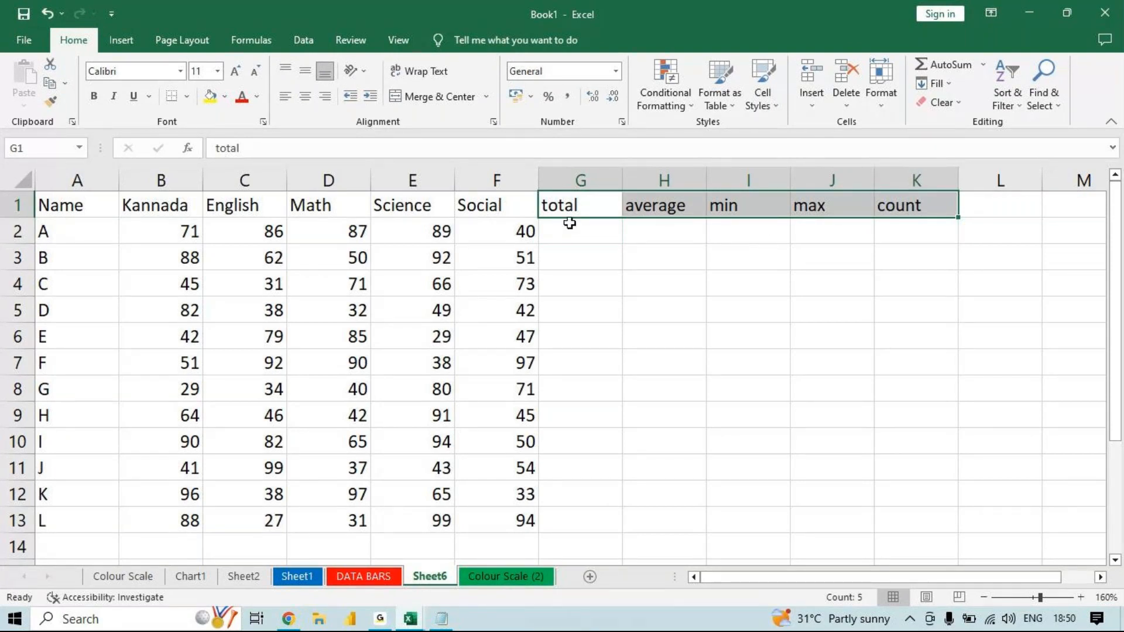
- Calculate student A's total in G2 with =SUM(B2:F2) and fill the formula down to G13
click(570, 224)
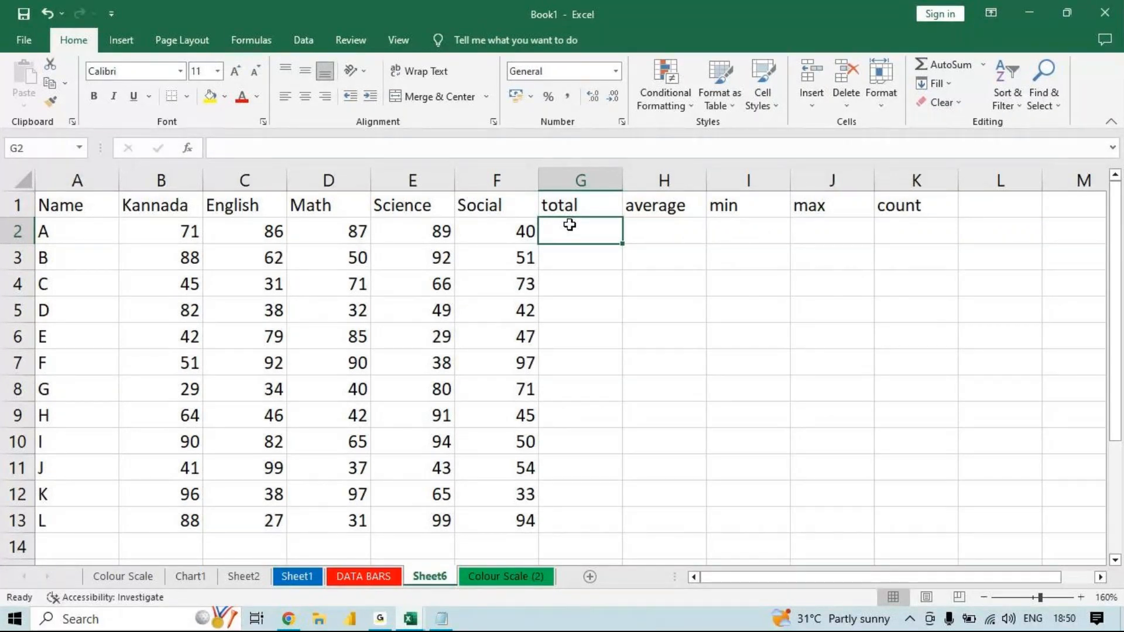
text(=sum)
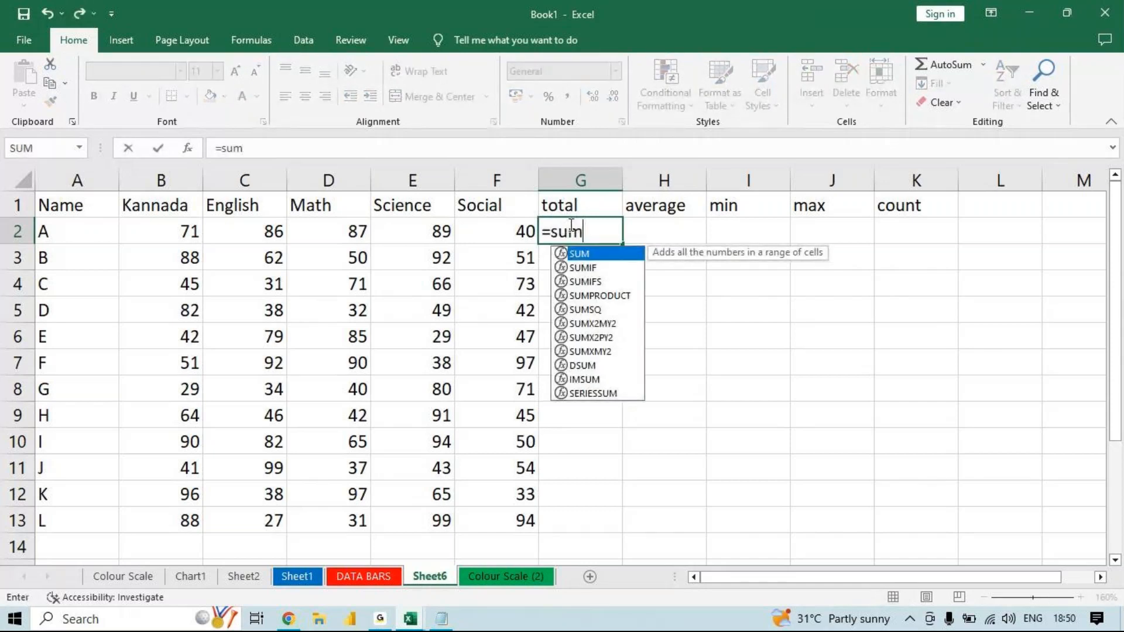
key(Tab)
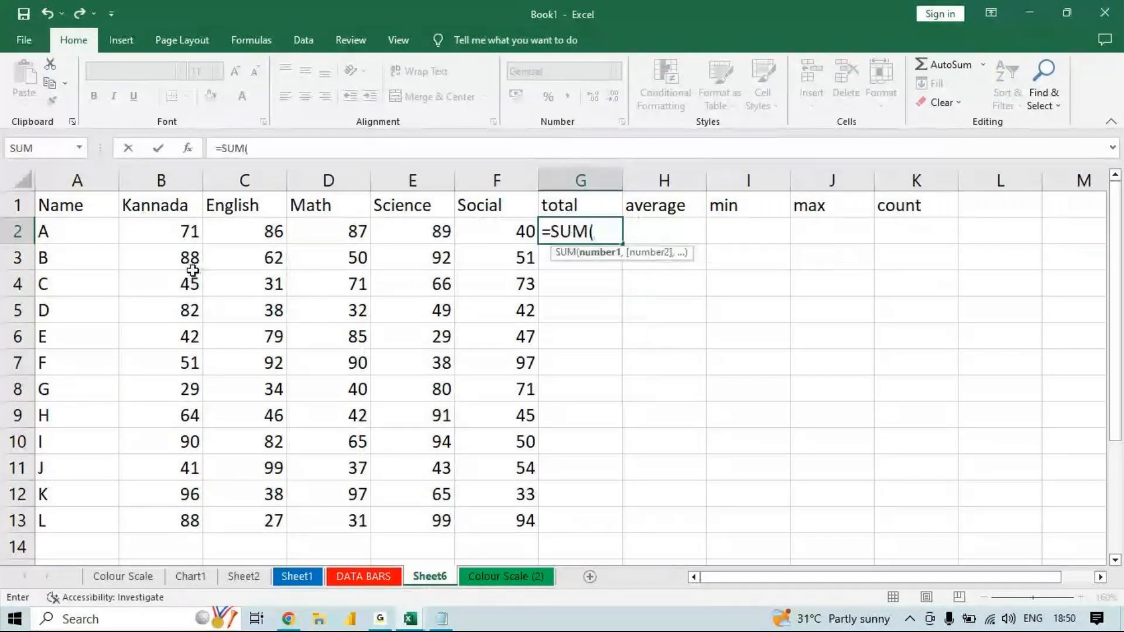
click(172, 235)
drag(172, 234, 502, 234)
text())
key(Return)
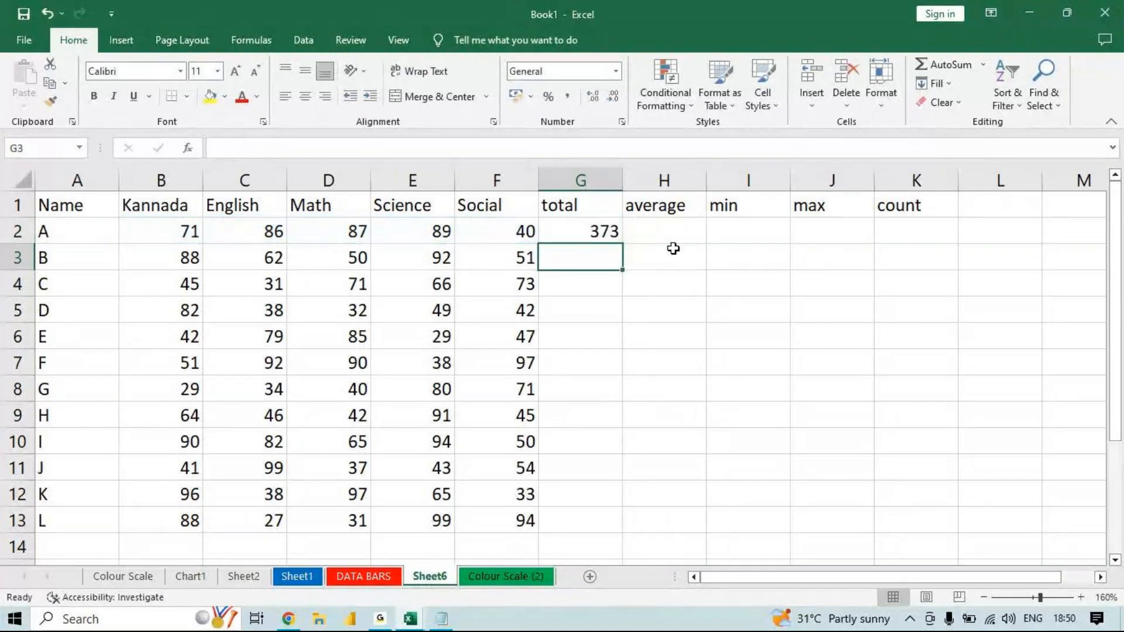
click(572, 232)
double_click(622, 248)
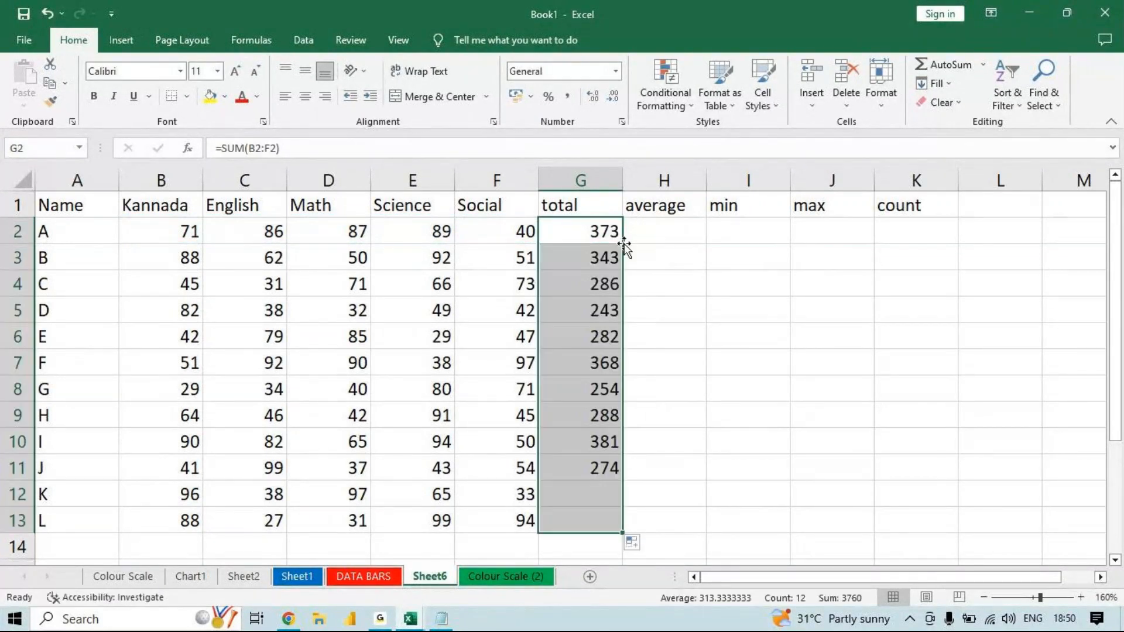
- Calculate student A's average mark in H2 with =AVERAGE(B2:F2) and fill the formula down to H13
click(669, 233)
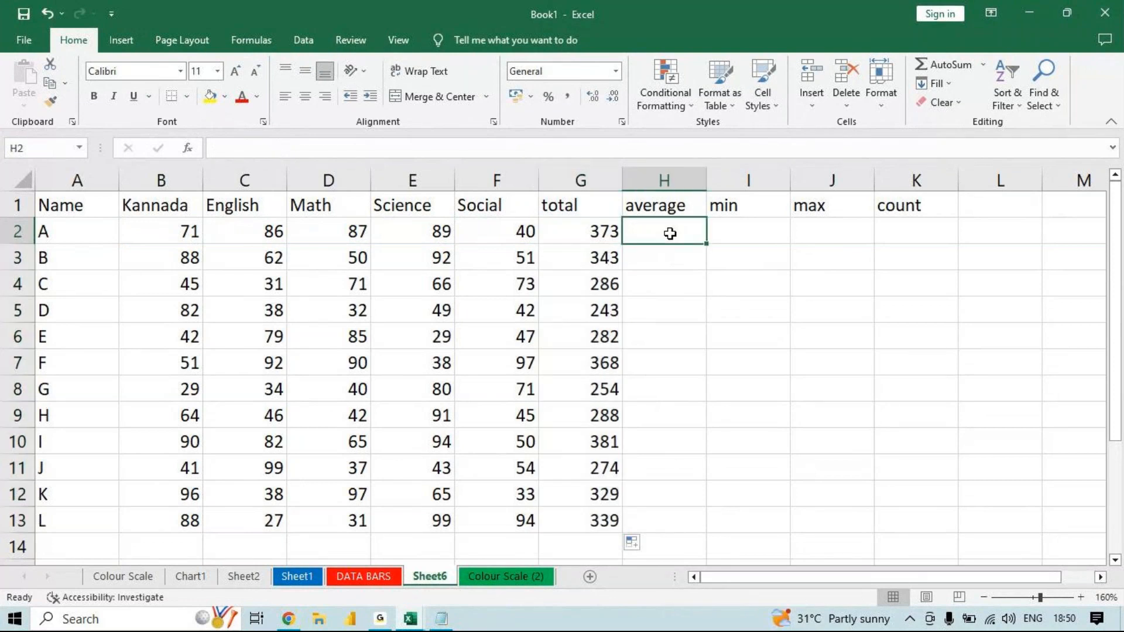
text(=aver)
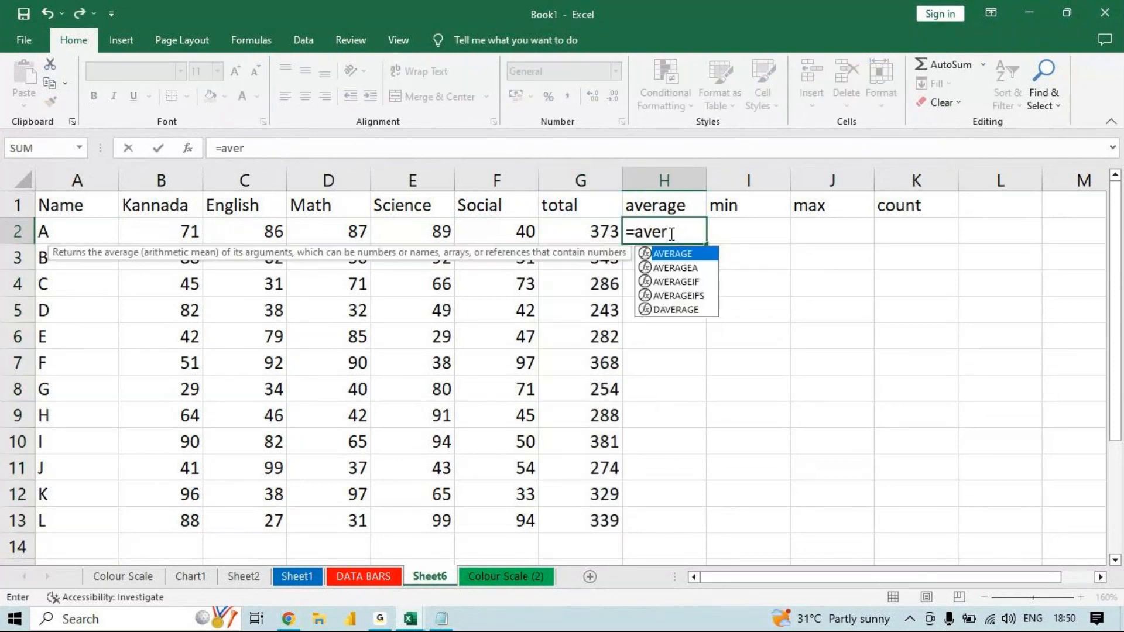
key(Tab)
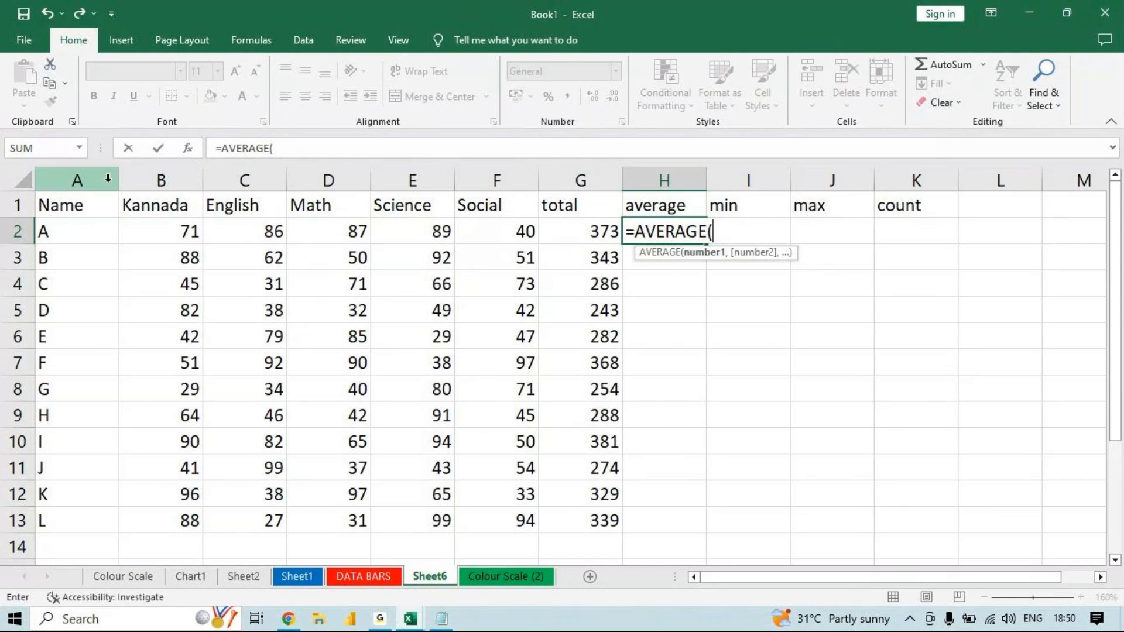
click(158, 227)
drag(158, 227, 472, 223)
text())
key(ctrl+Return)
key(Return)
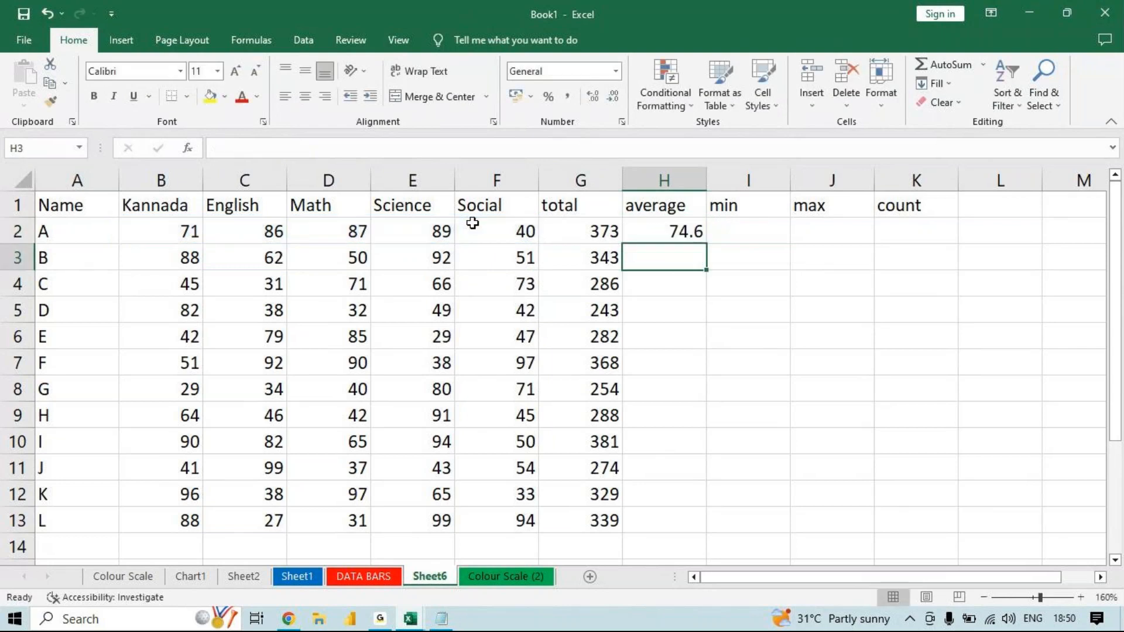
click(693, 235)
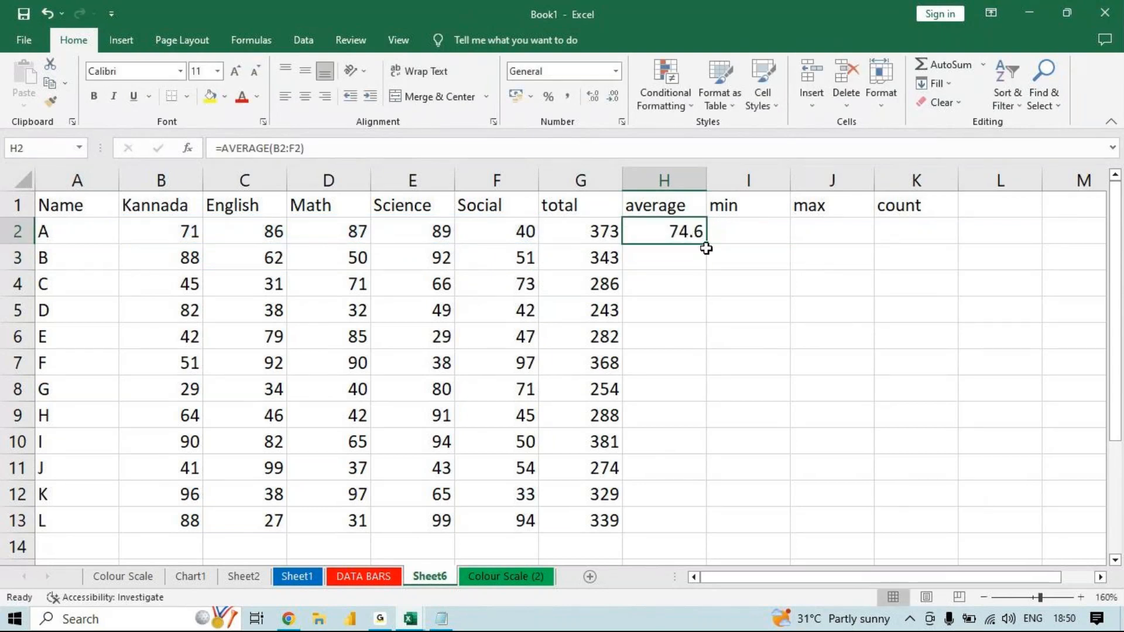
drag(707, 245, 707, 530)
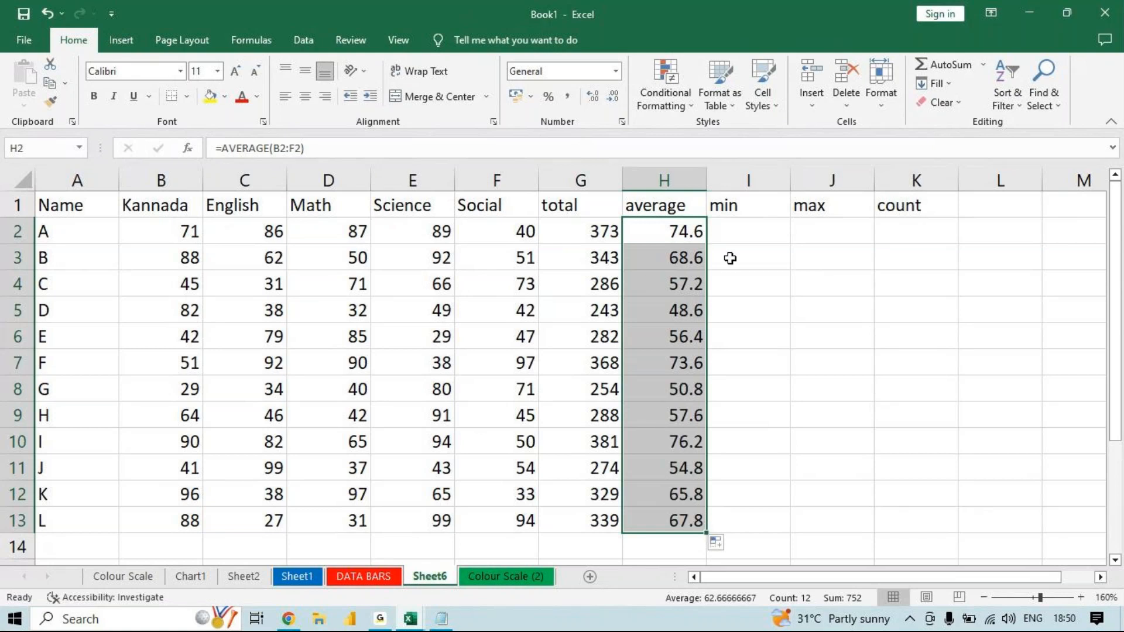
- Find student A's lowest mark in I2 with the formula =MIN(B2:F2)
click(760, 232)
text(=)
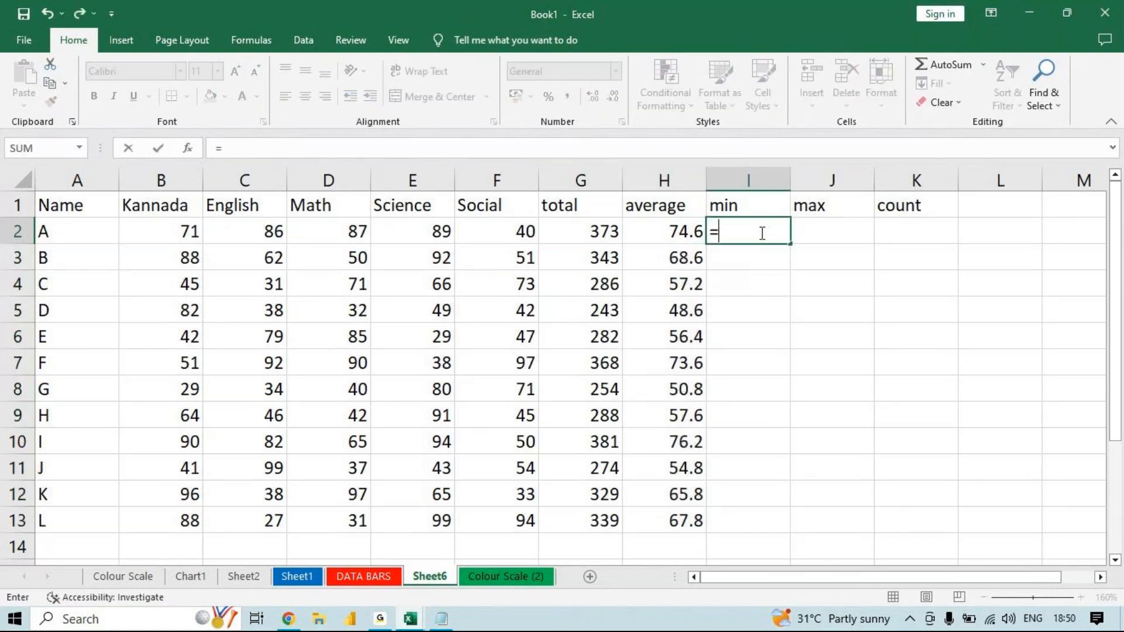
text(min()
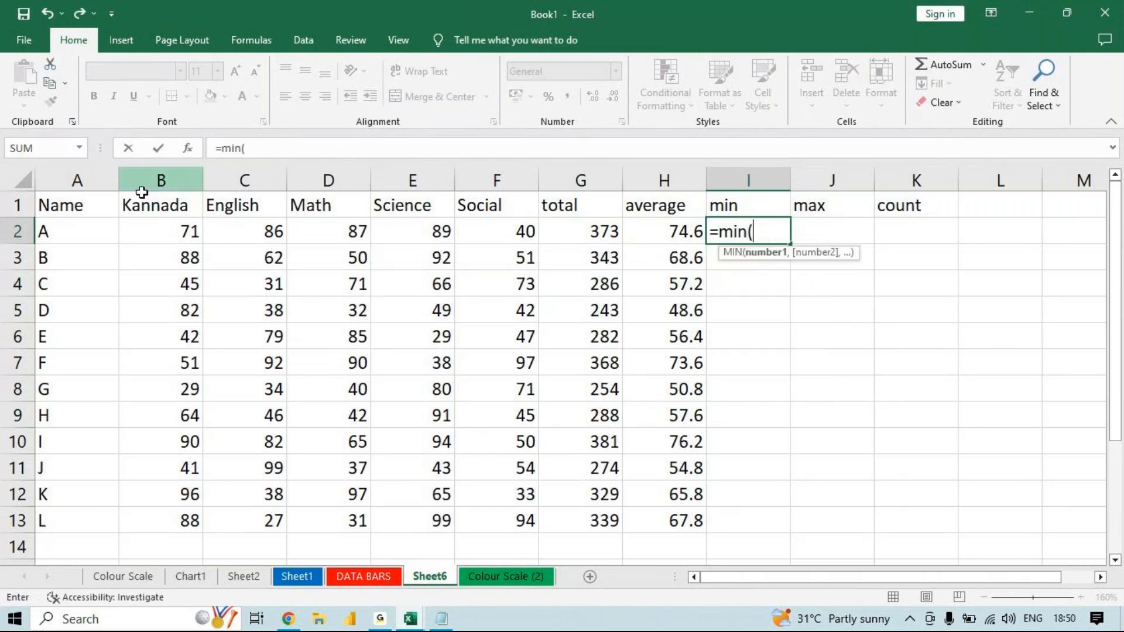
click(160, 225)
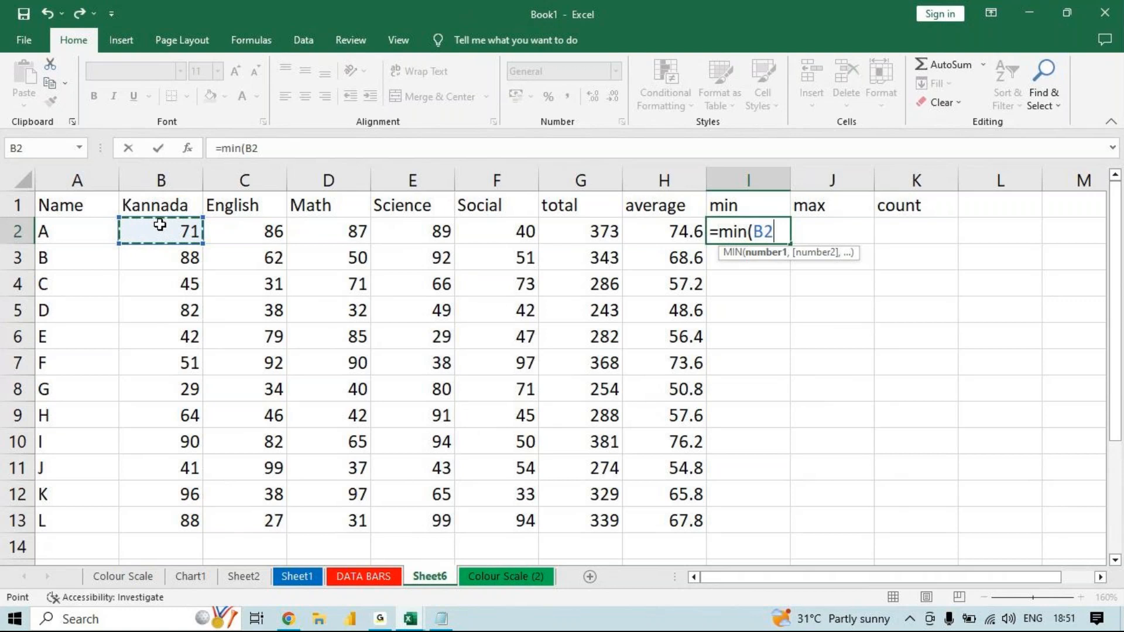
drag(156, 223, 491, 232)
text())
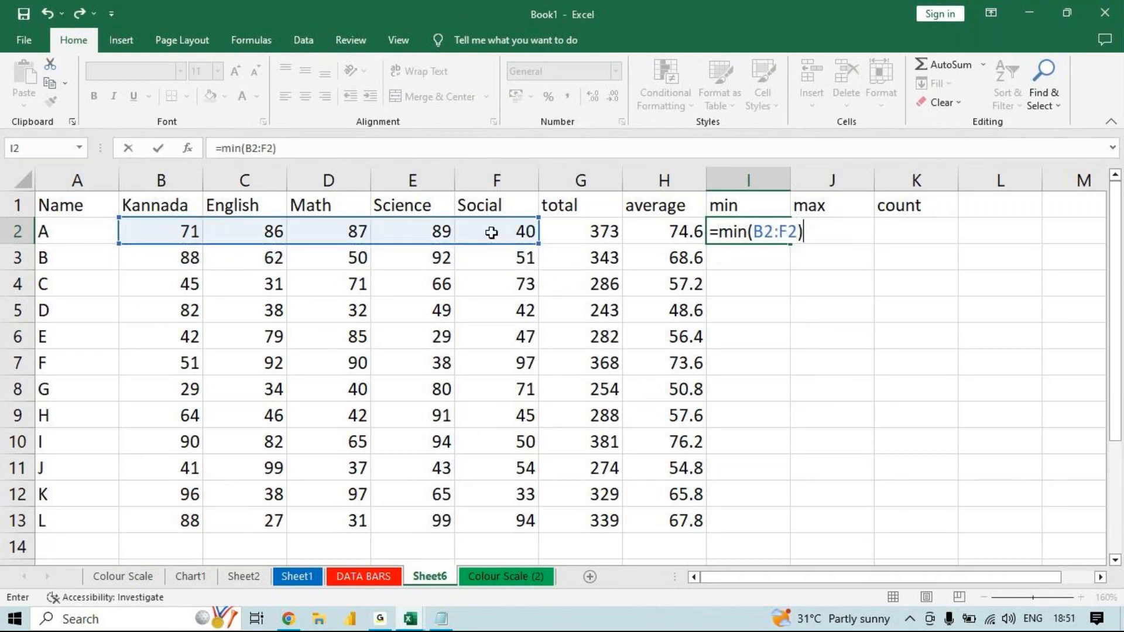
key(Return)
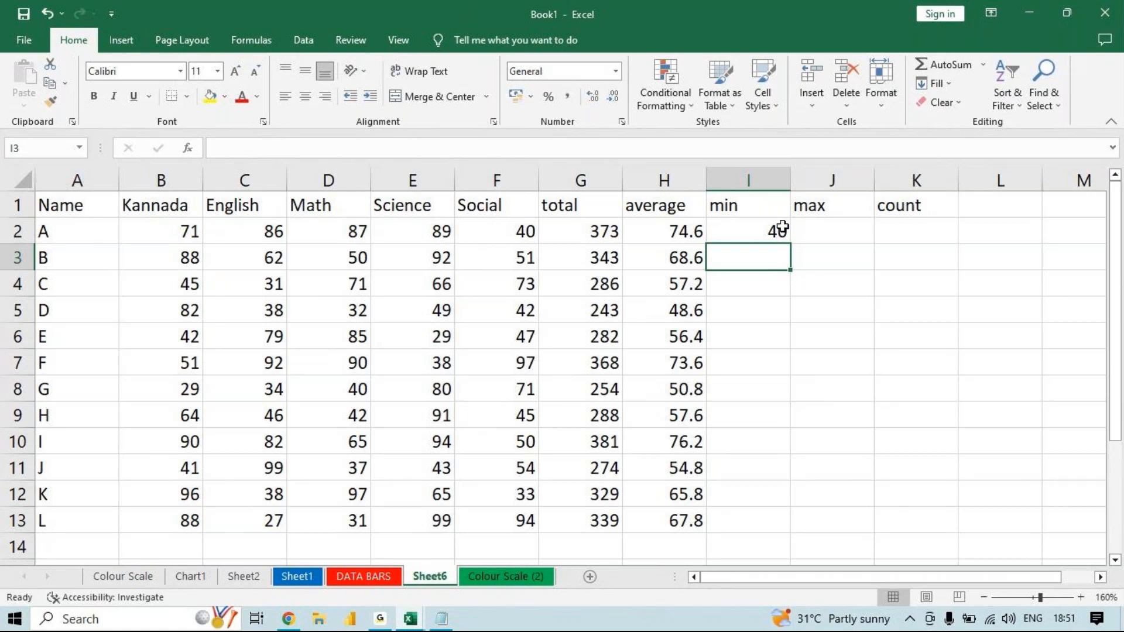
- Find student A's highest mark in J2 with the formula =MAX(B2:F2)
click(817, 236)
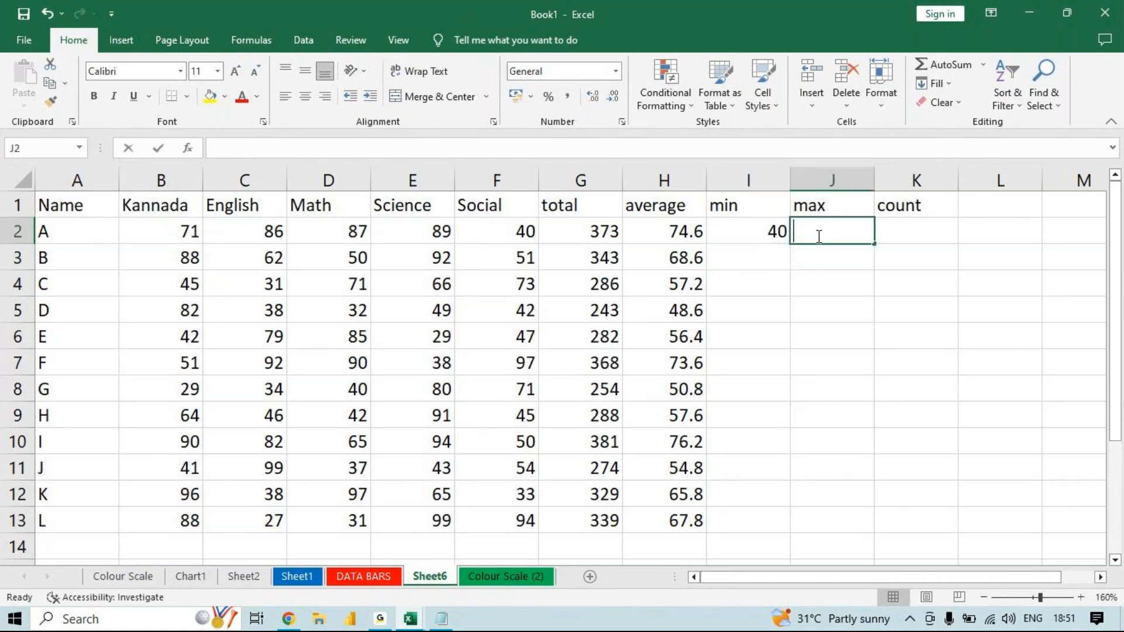
text(=)
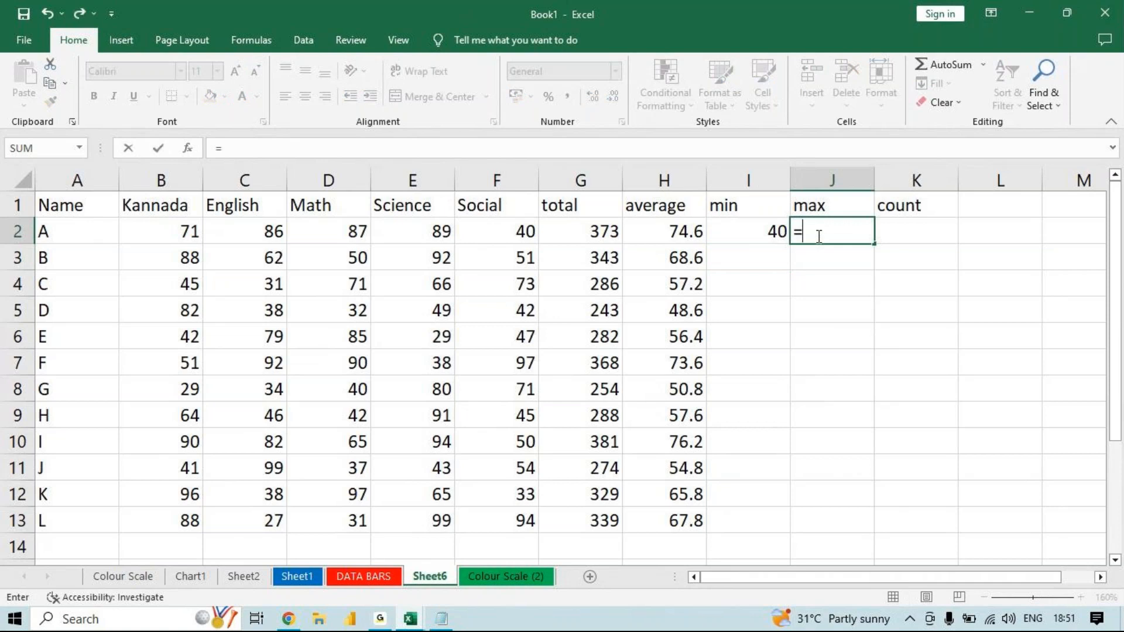
text(m)
double_click(830, 267)
drag(164, 231, 511, 231)
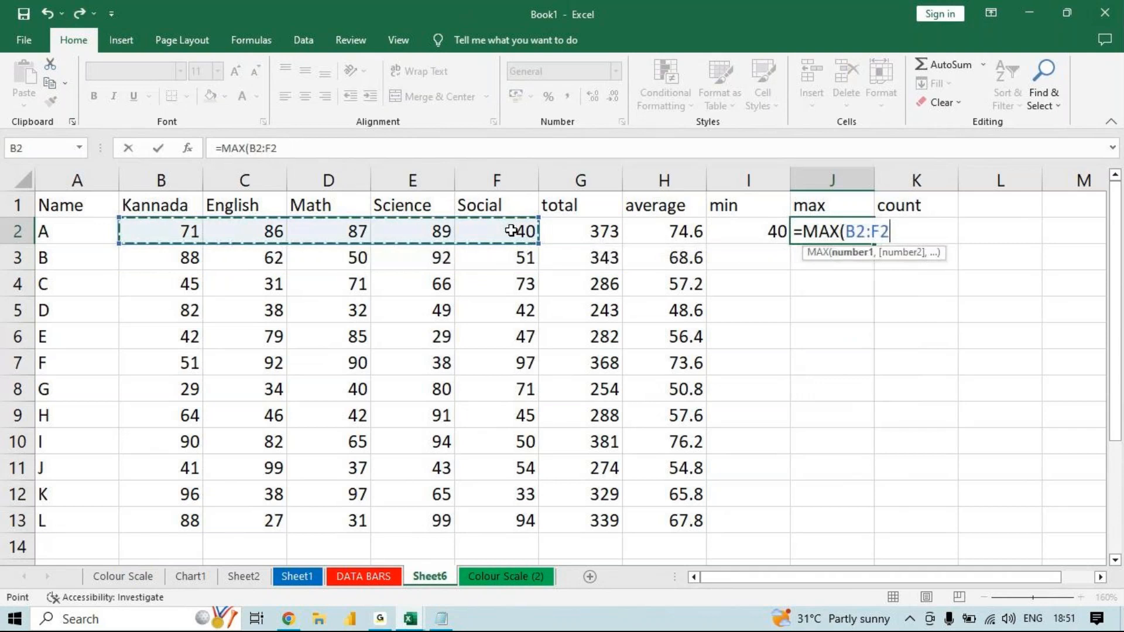
text())
key(Return)
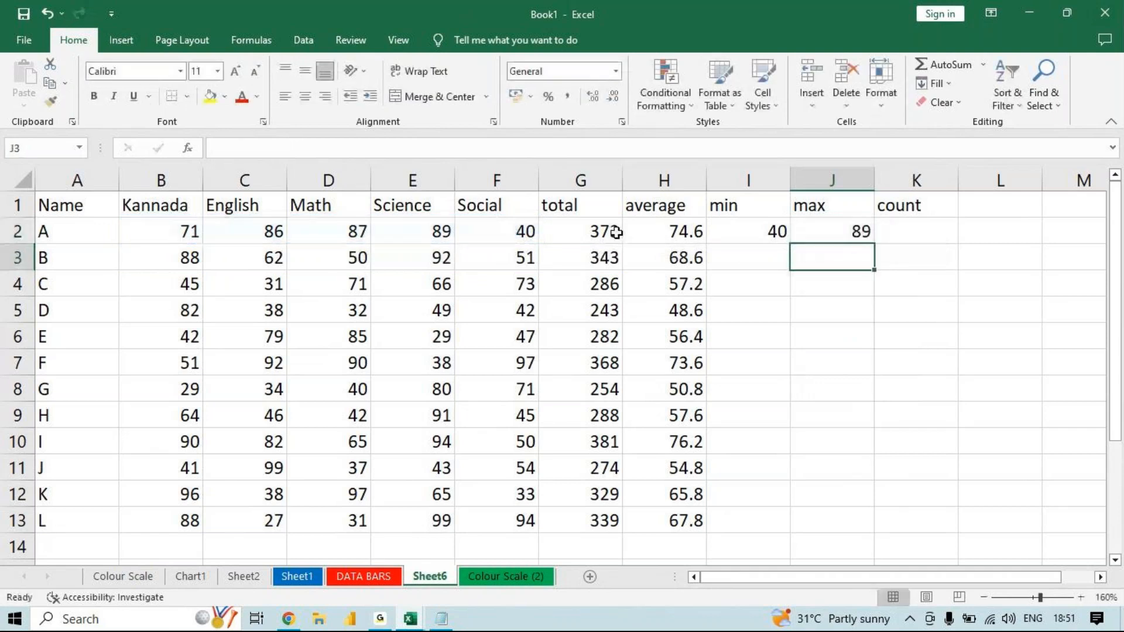
- Fill the MIN and MAX formulas from I2:J2 down to row 13 for all students
drag(758, 230, 828, 227)
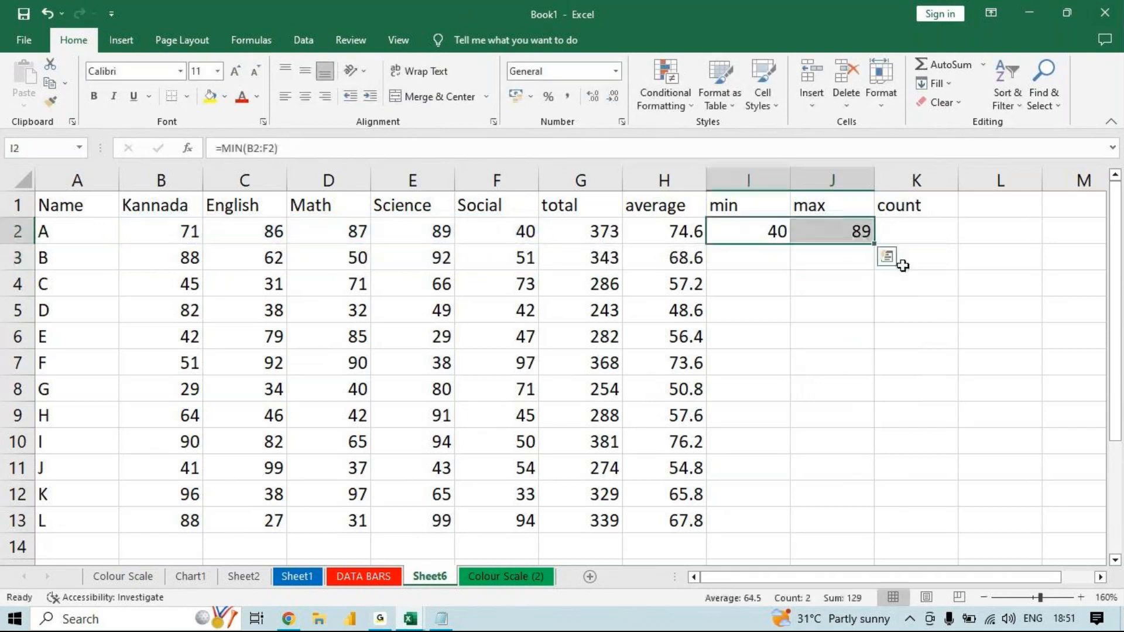
double_click(874, 246)
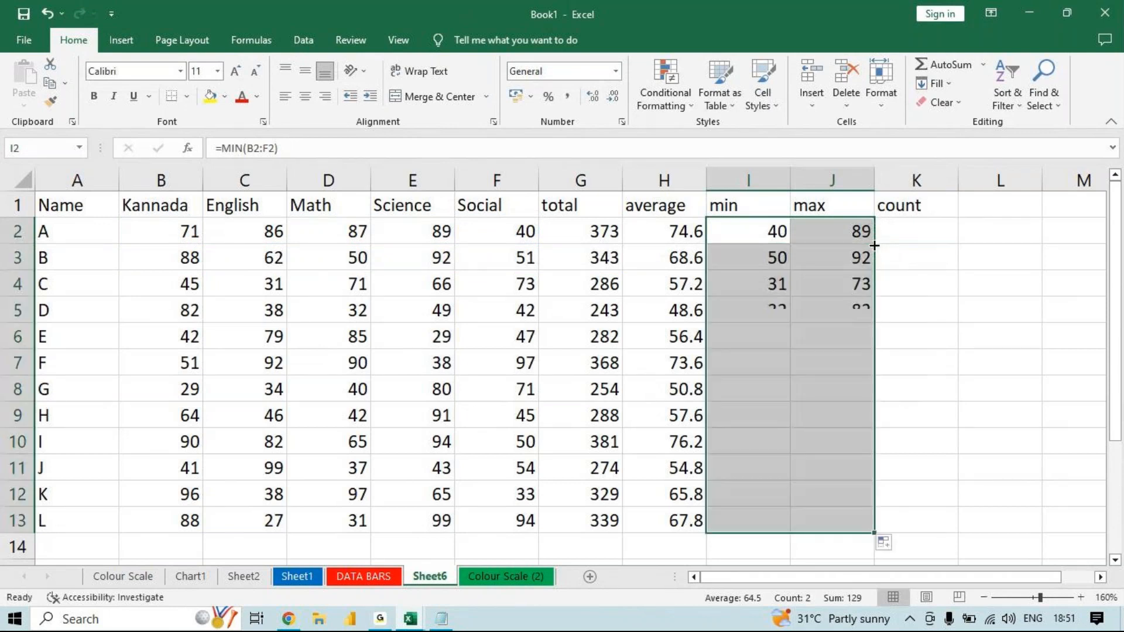
- Count the numeric marks for students A to H in K2 with the formula =COUNT(B2:E9)
click(894, 234)
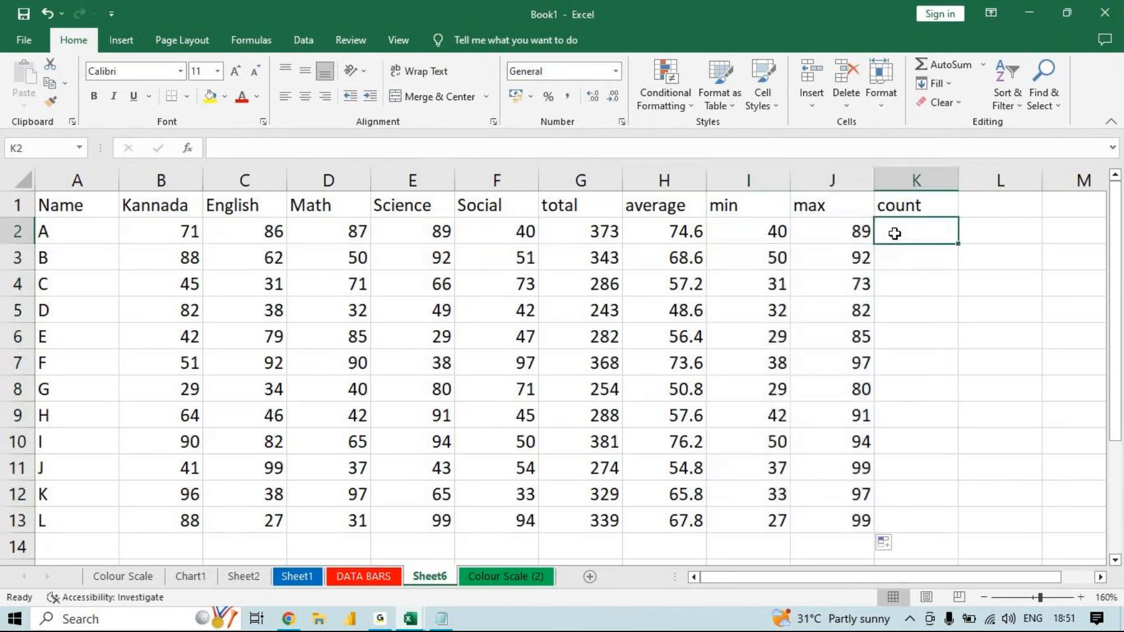
text(=)
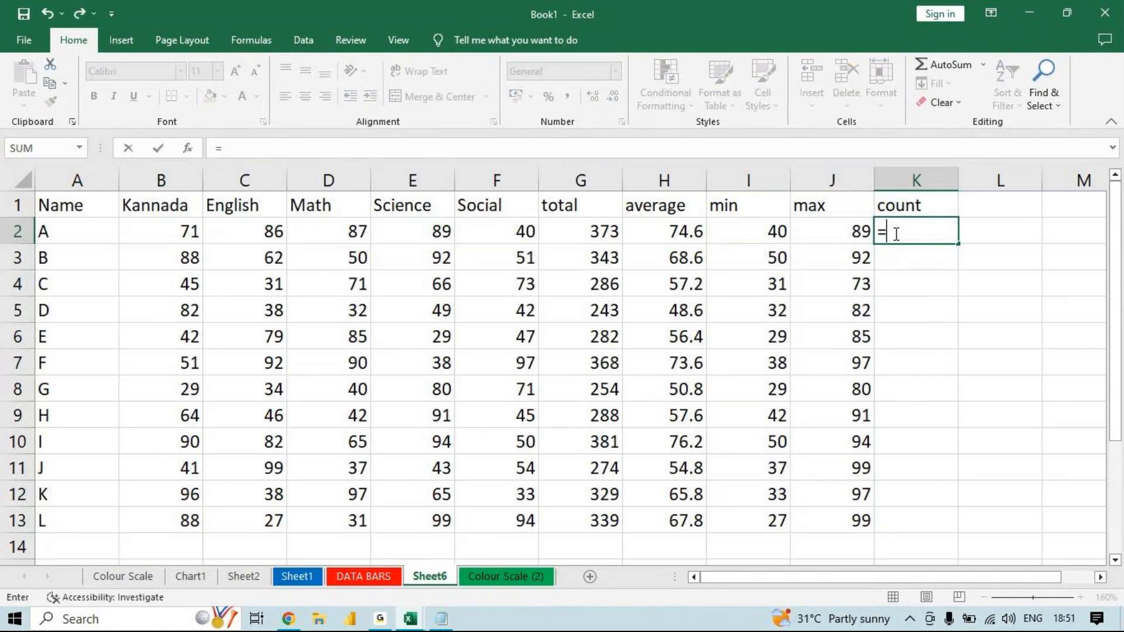
text(coun)
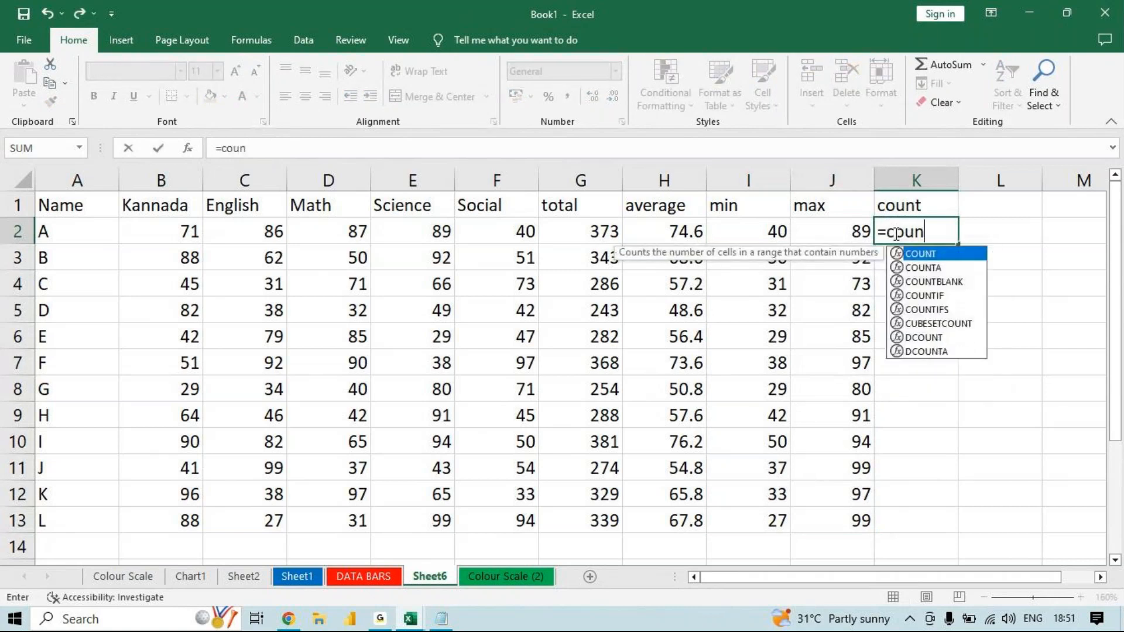
text(t)
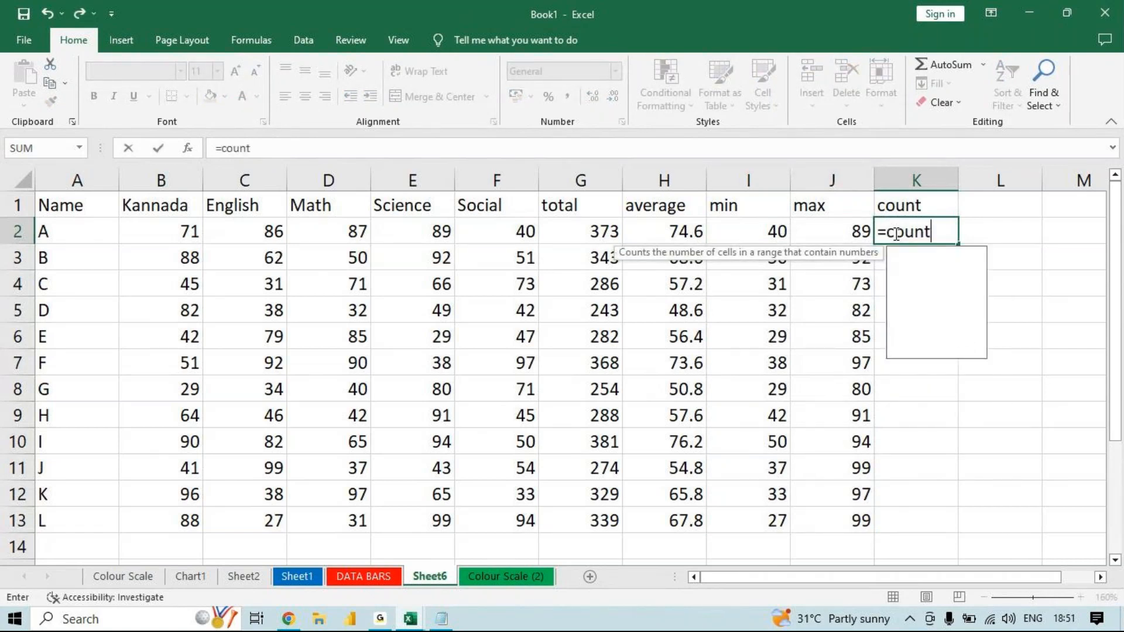
key(BackSpace)
key(BackSpace)
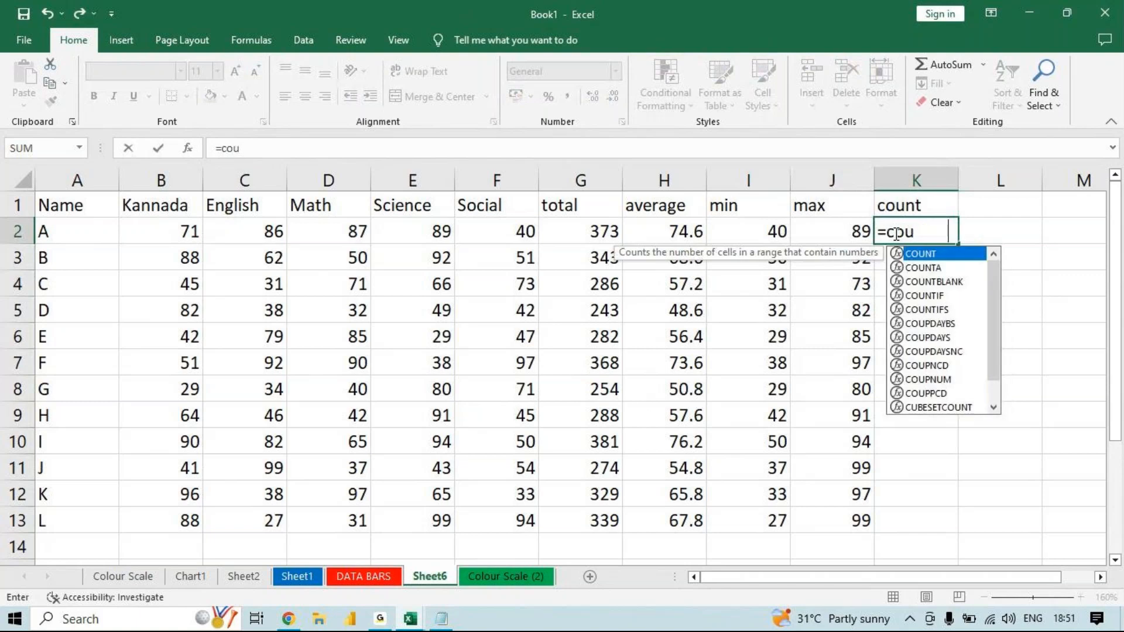
key(Tab)
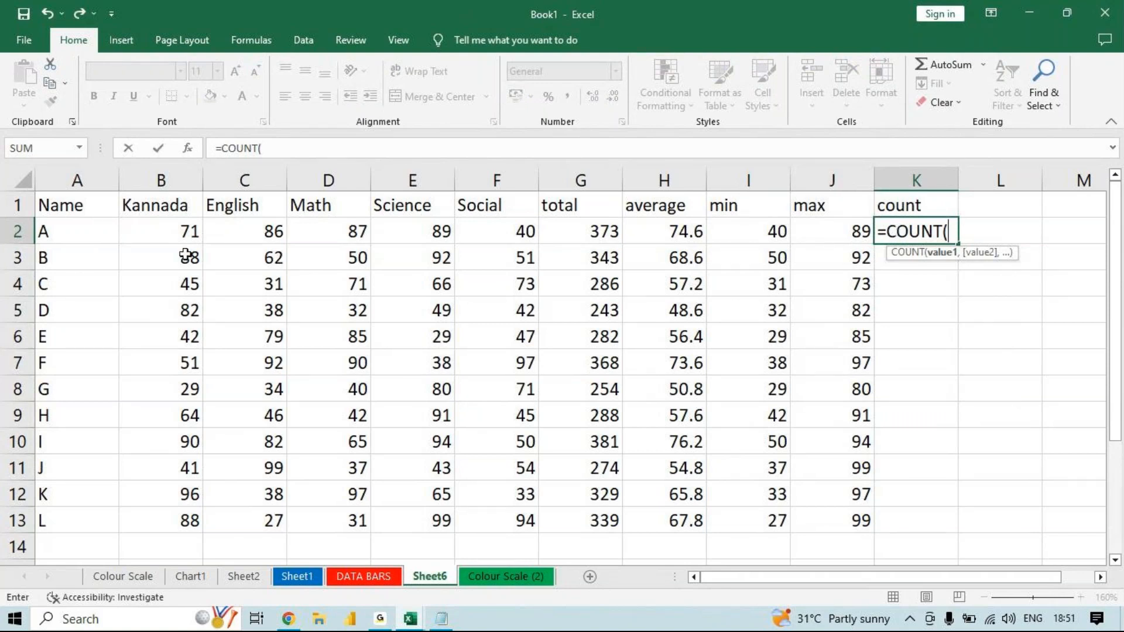
drag(181, 227, 372, 418)
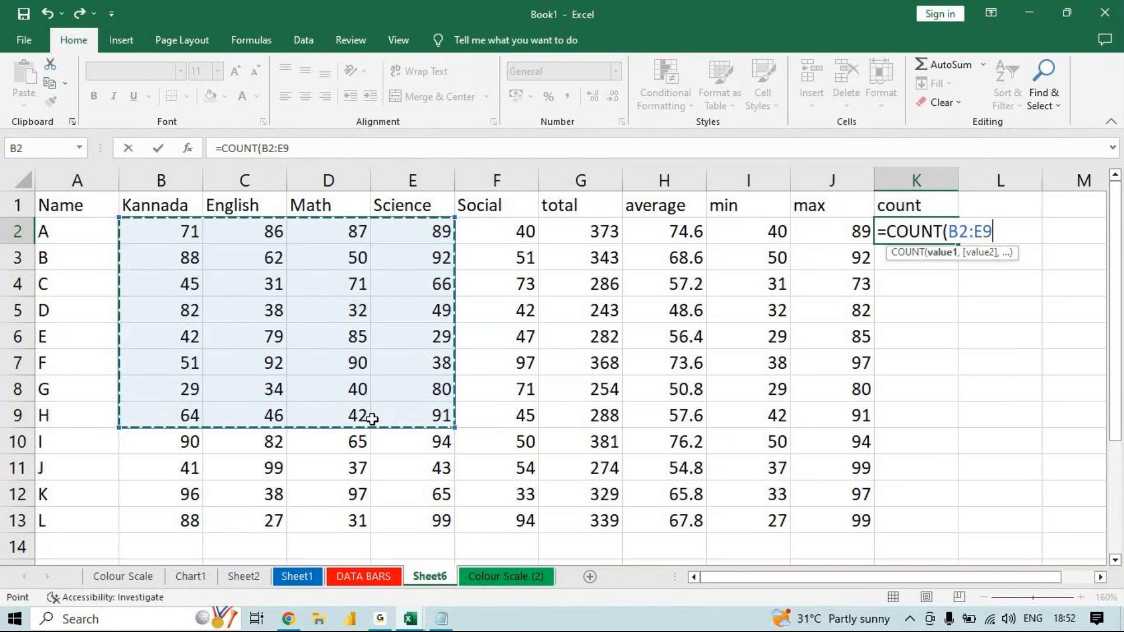
text())
key(Return)
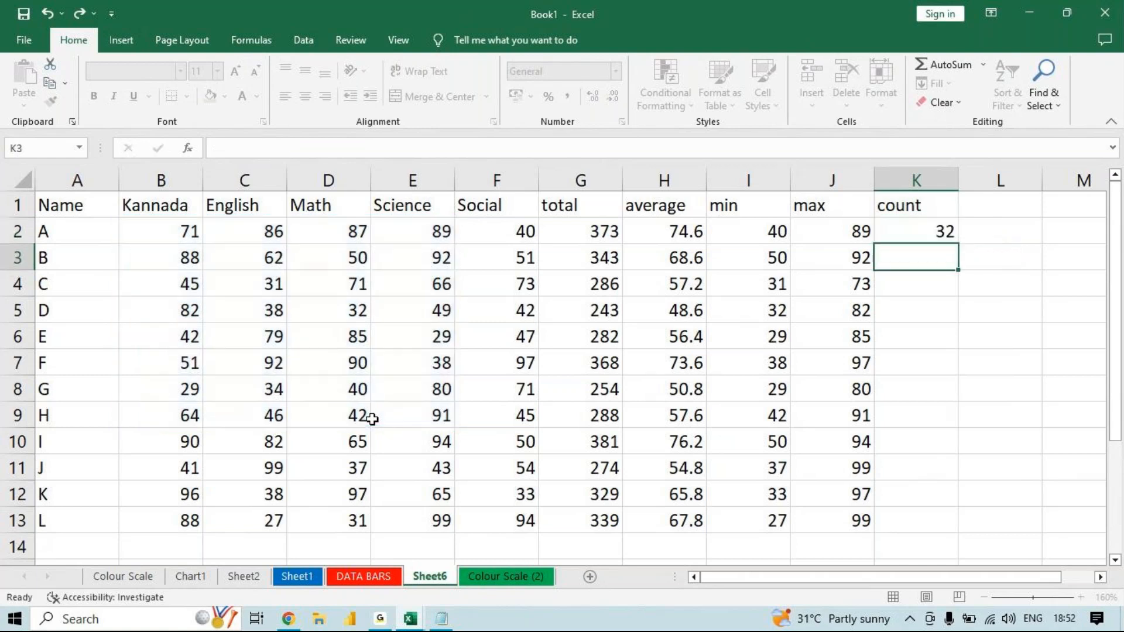
- Fill the COUNT formula from K2 down to K13 and inspect the cell range that K12 refers to
key(Up)
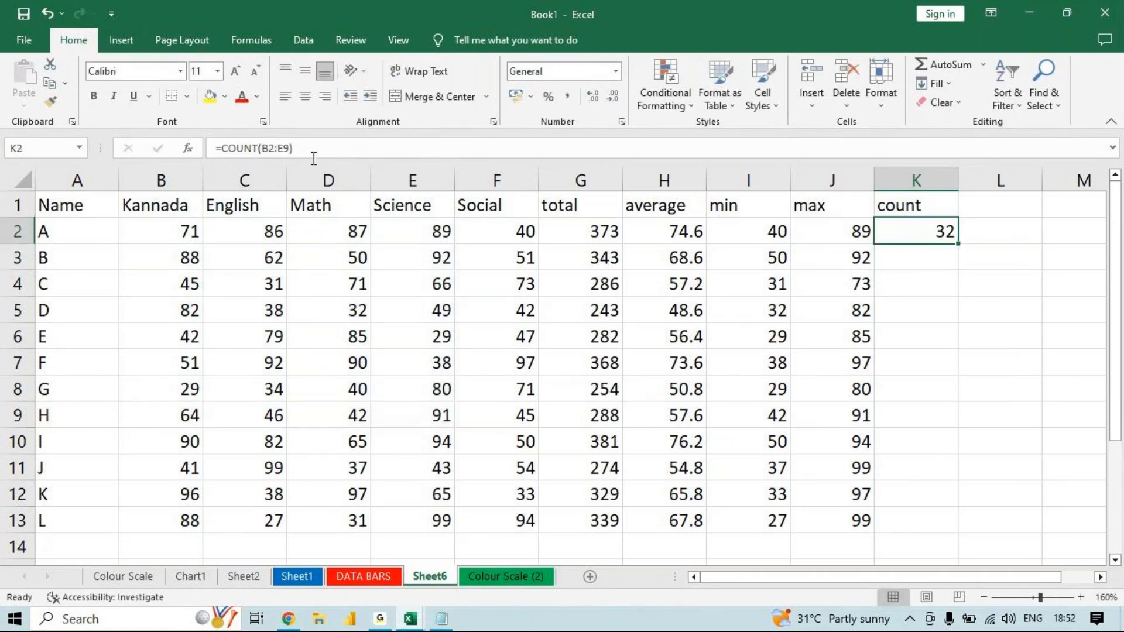
click(313, 147)
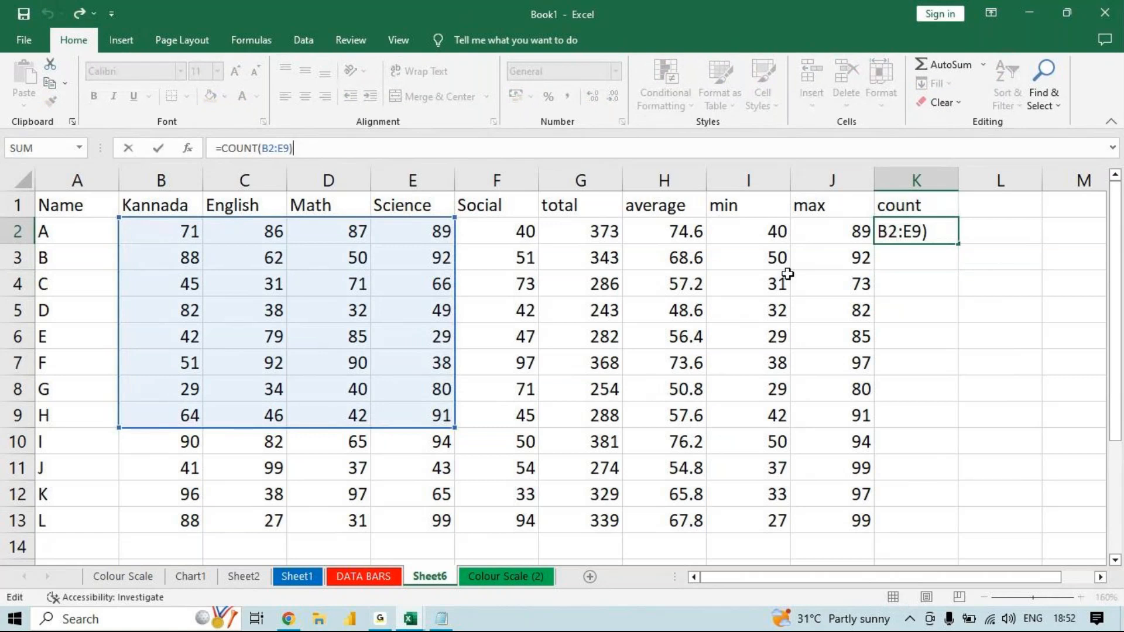
key(ctrl+Return)
double_click(959, 243)
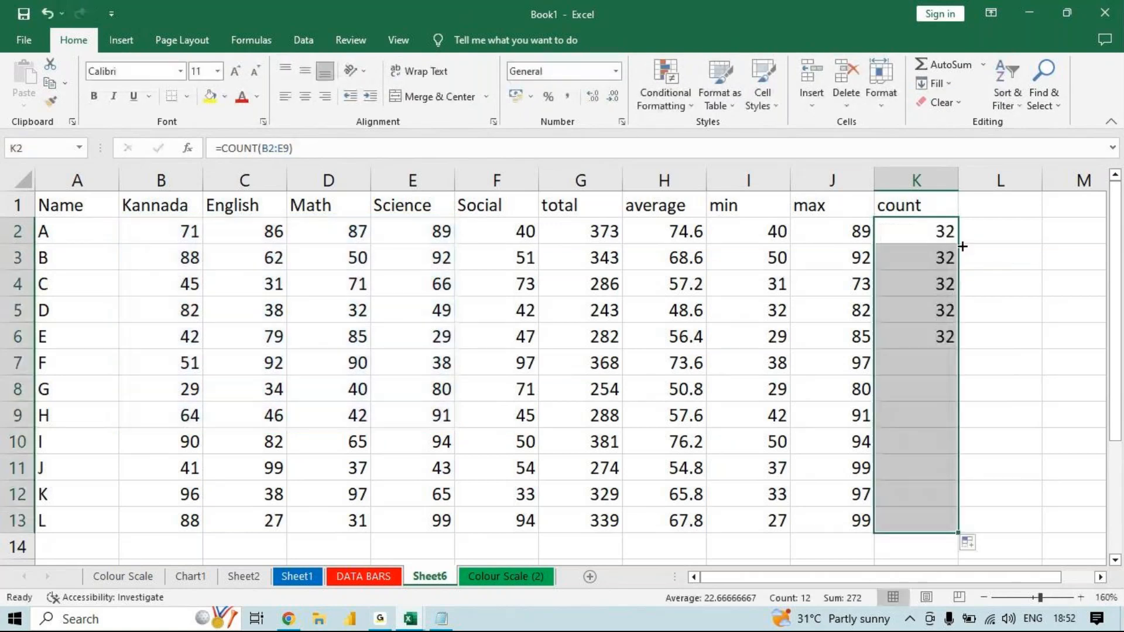
click(920, 491)
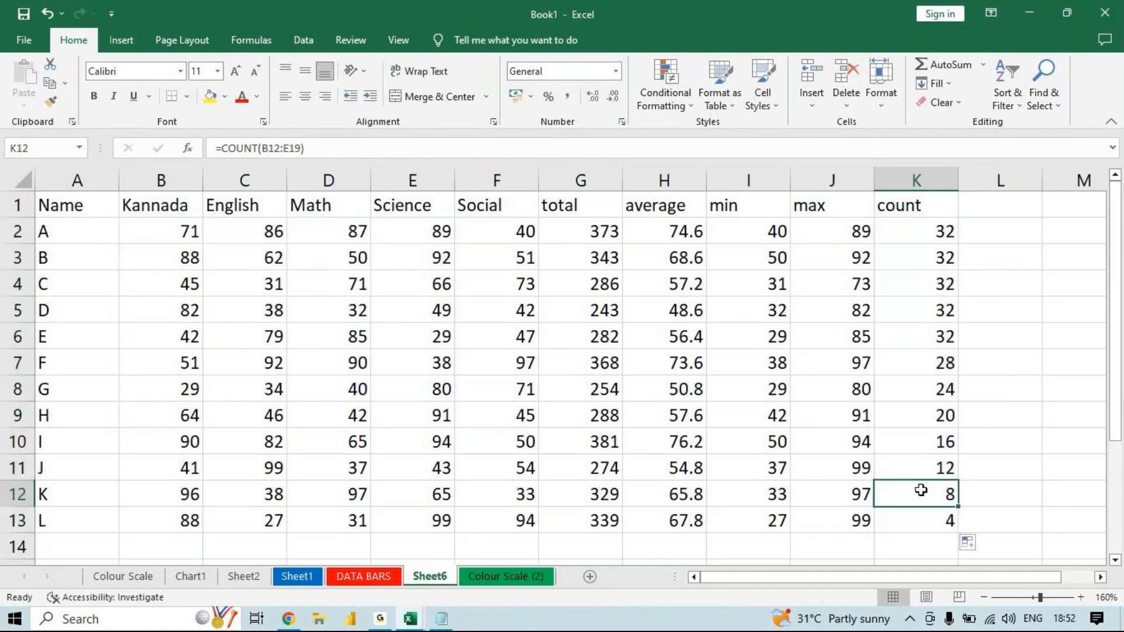
click(337, 141)
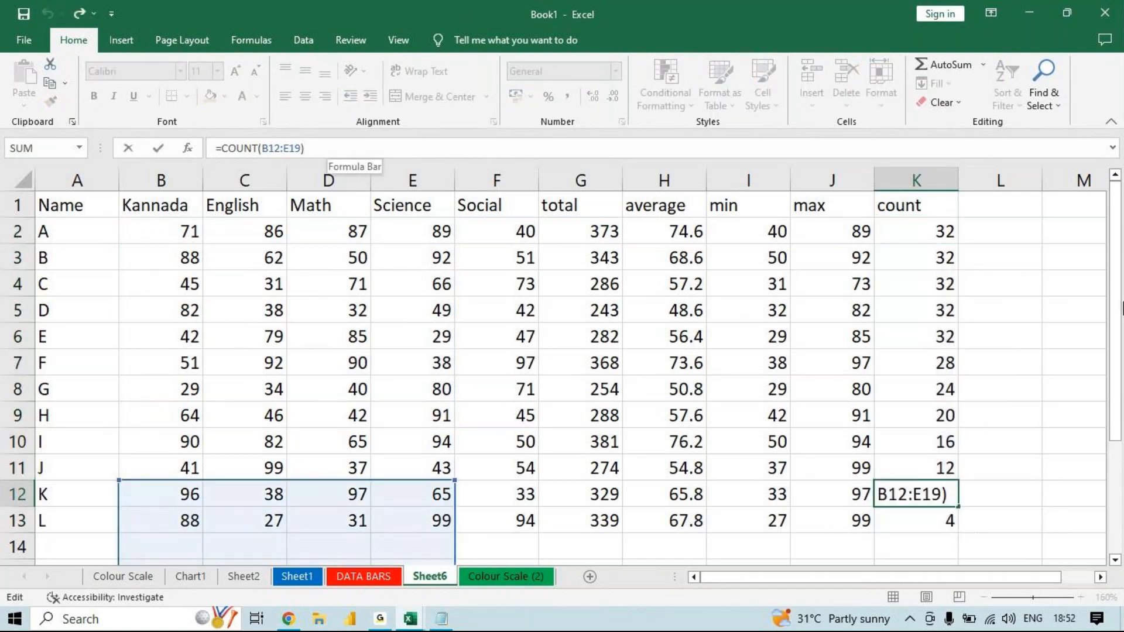
scroll(1119, 460, down, 2)
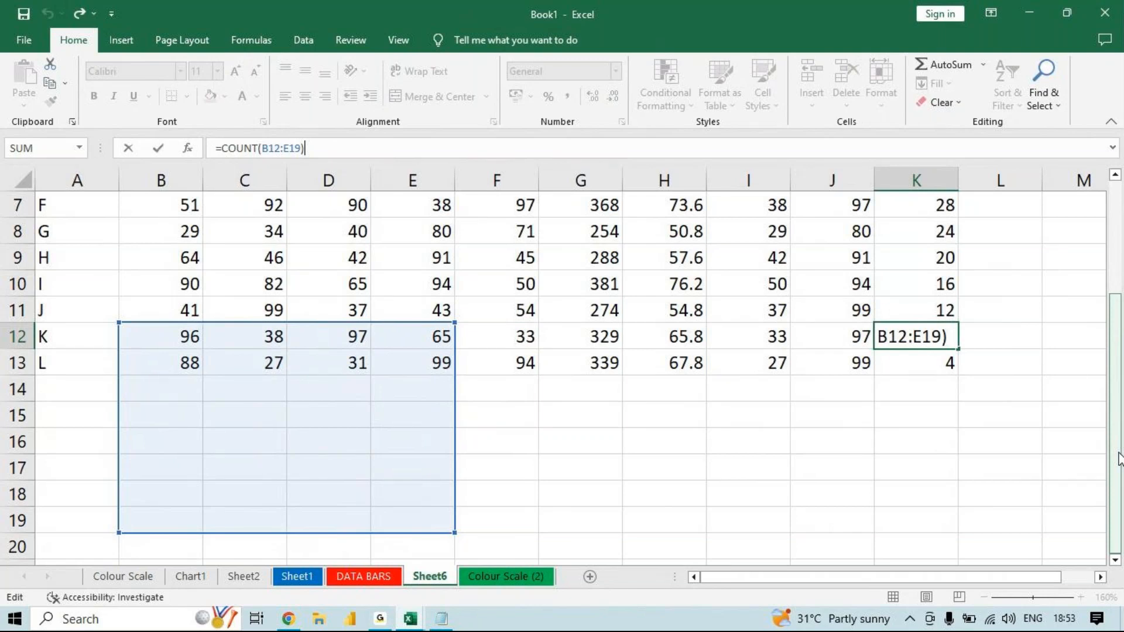
key(ctrl+Return)
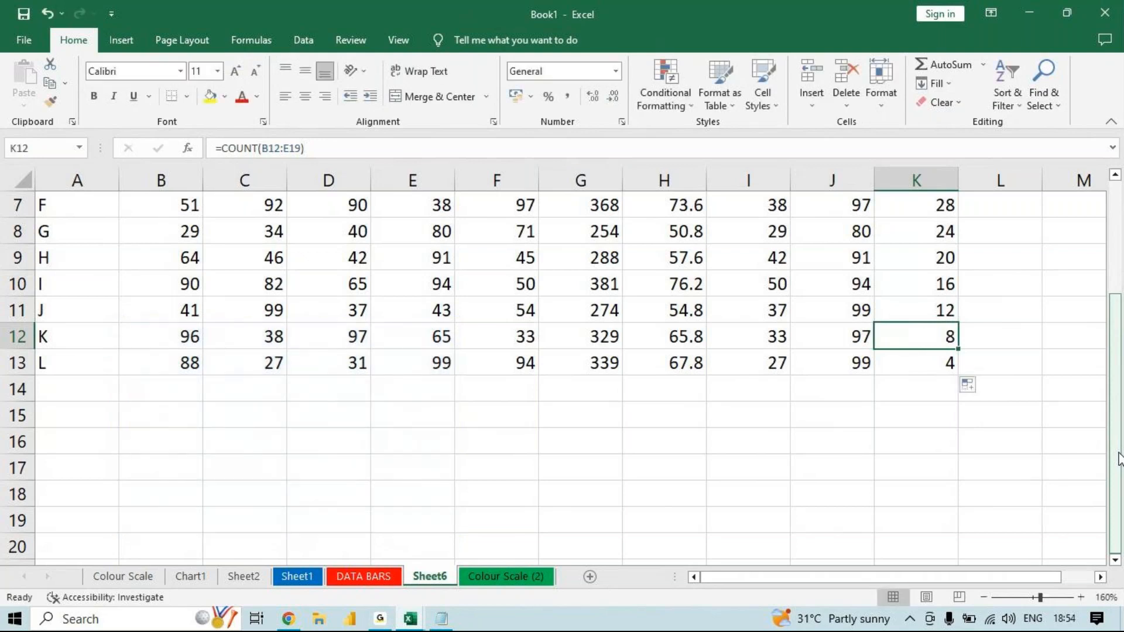
- Clear the calculated averages in H2:H13, keeping the column header
drag(1116, 460, 1100, 259)
drag(690, 229, 688, 509)
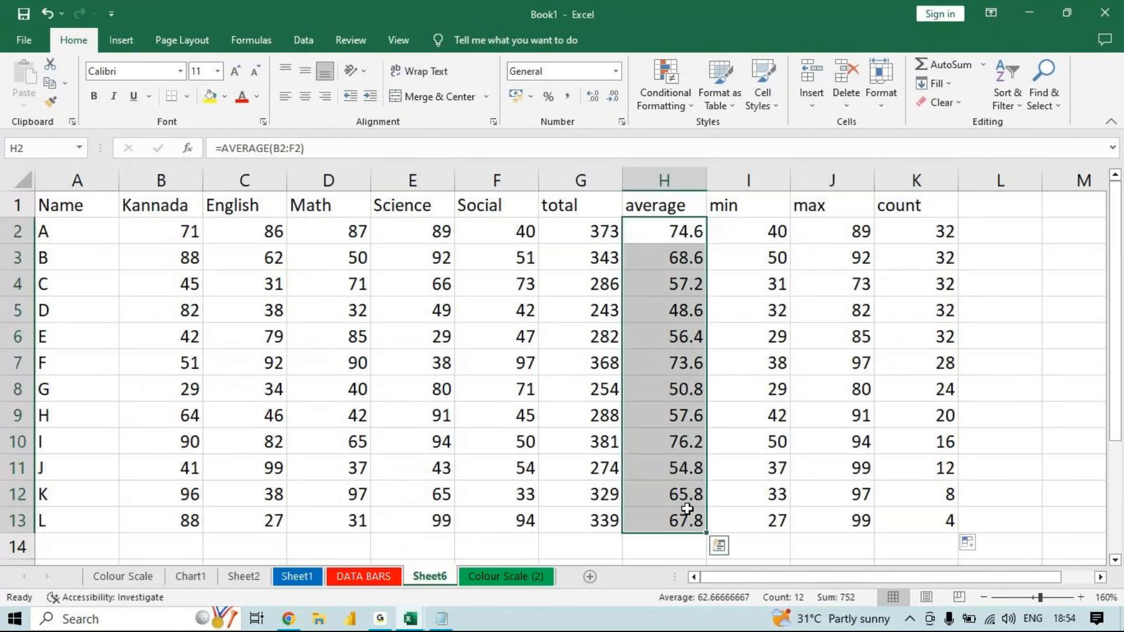
key(Delete)
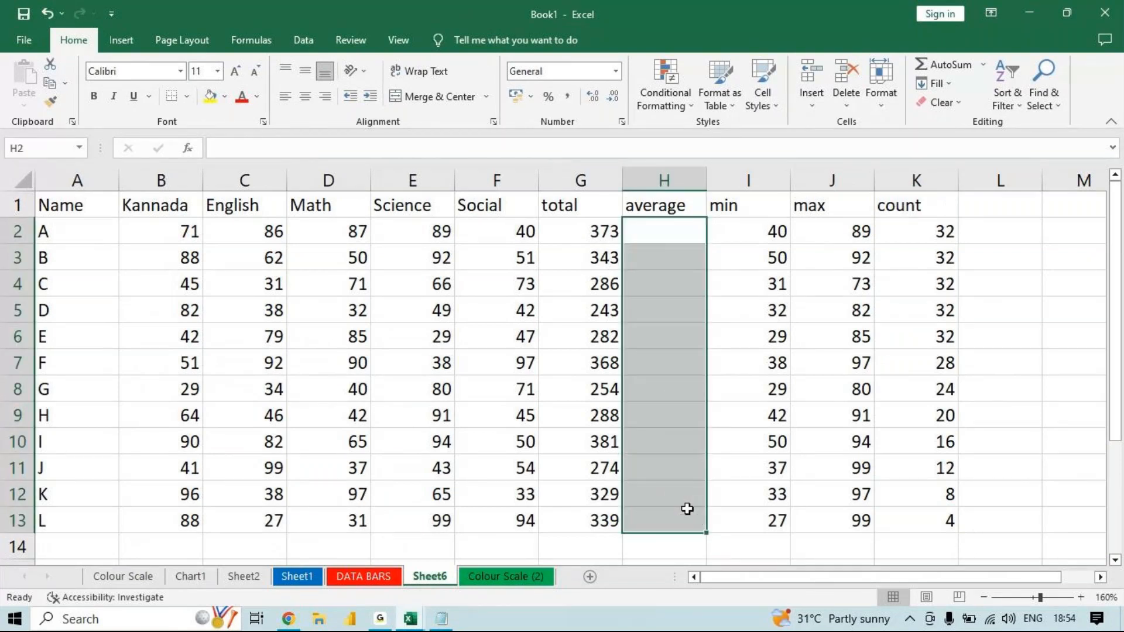
- Calculate student A's average again in H2 with =AVERAGE(B2:F2) and fill the formula down to H13
click(685, 234)
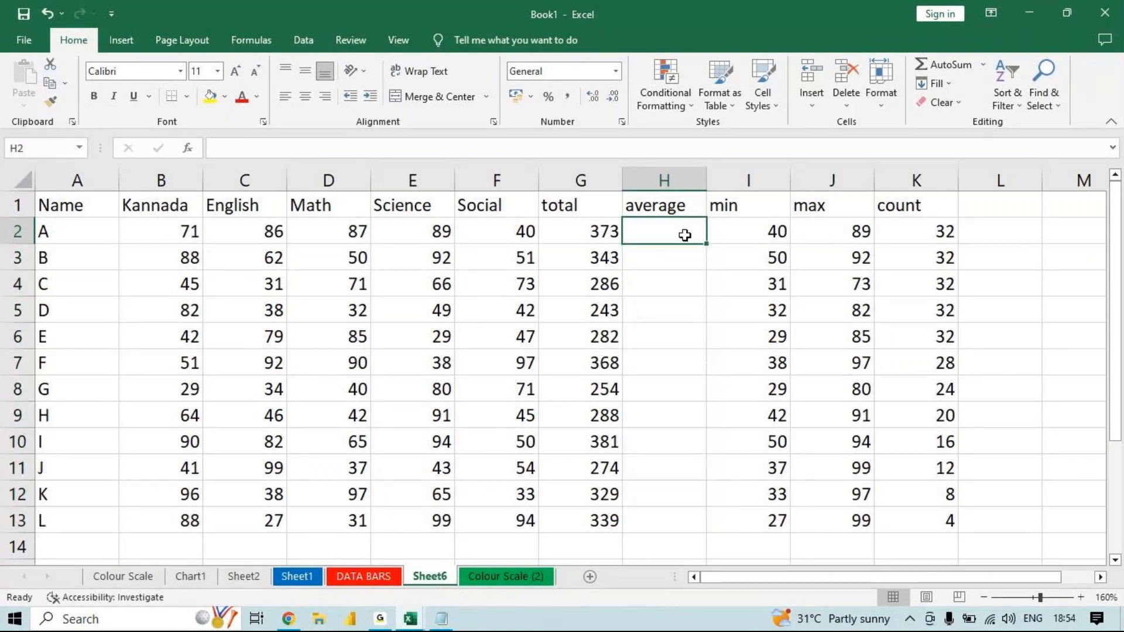
text(=aver)
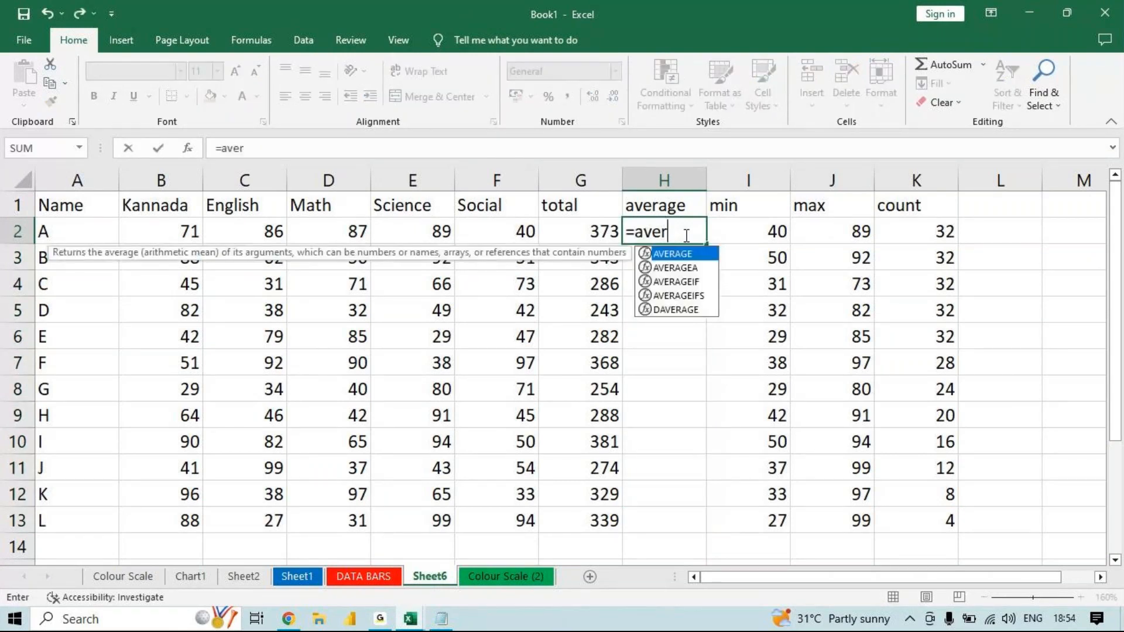
key(Tab)
click(177, 231)
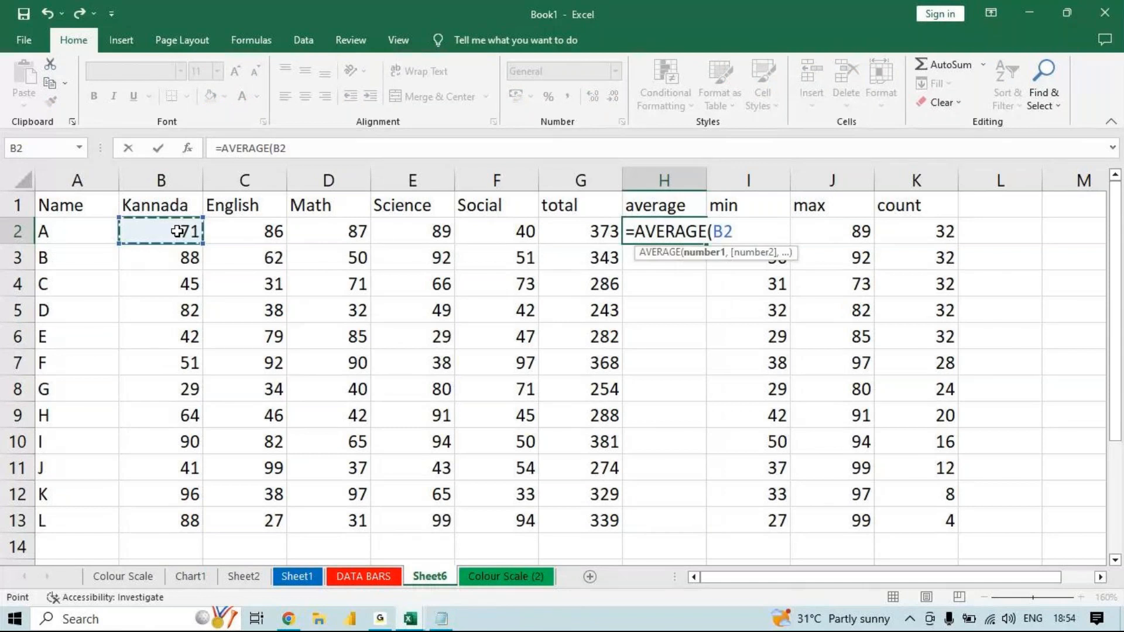
drag(178, 231, 484, 233)
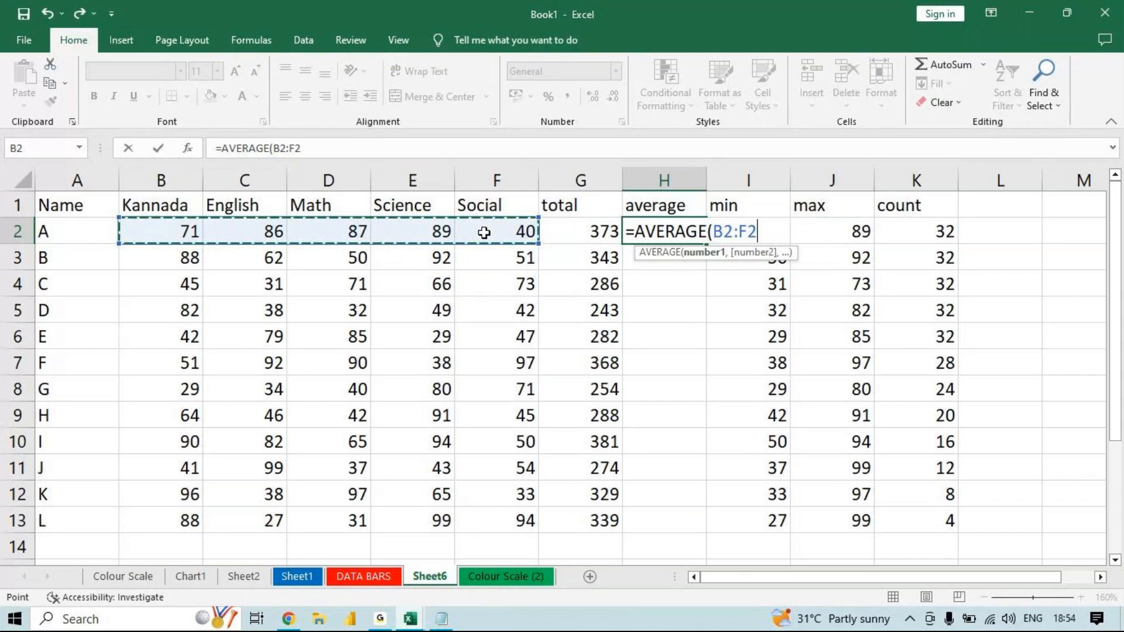
key(Return)
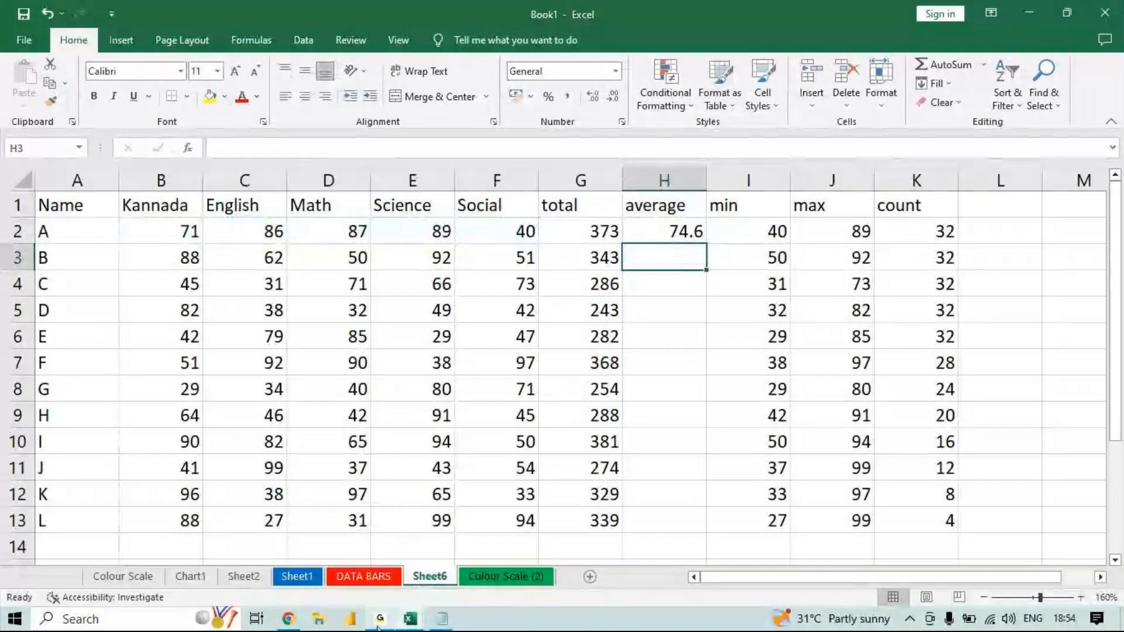
mouse_move(380, 621)
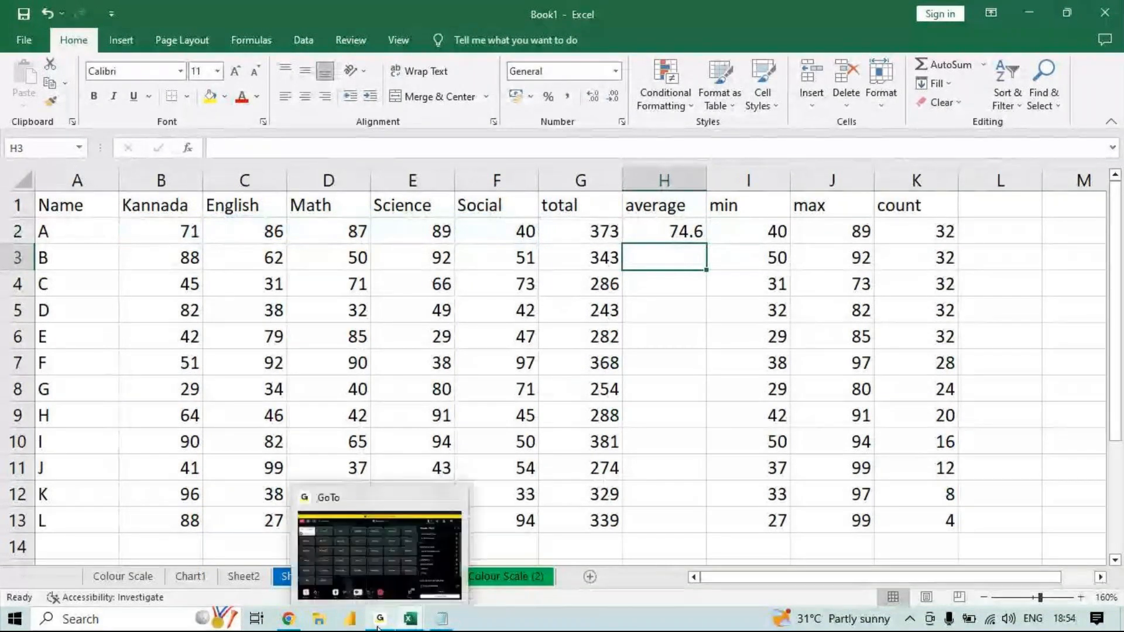
click(425, 589)
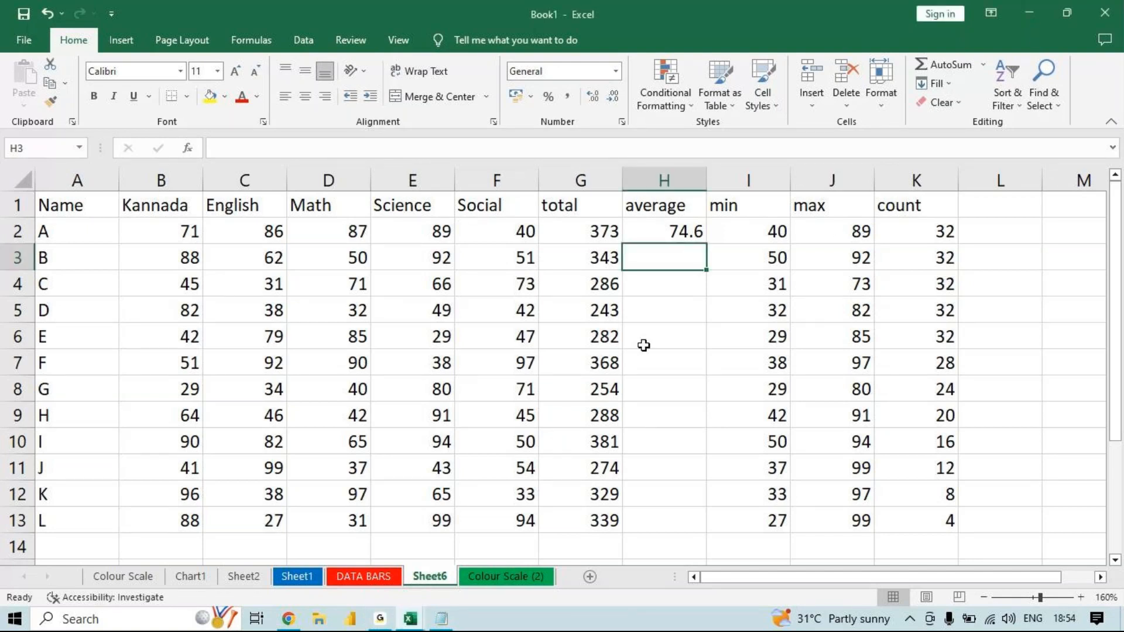
click(699, 236)
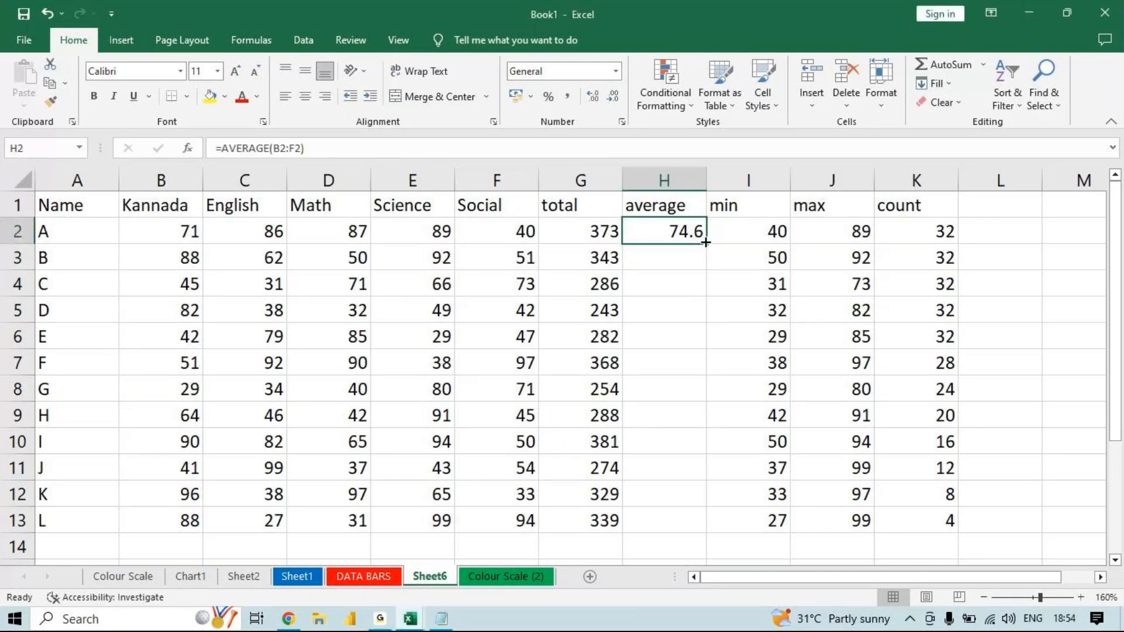
drag(706, 242, 706, 531)
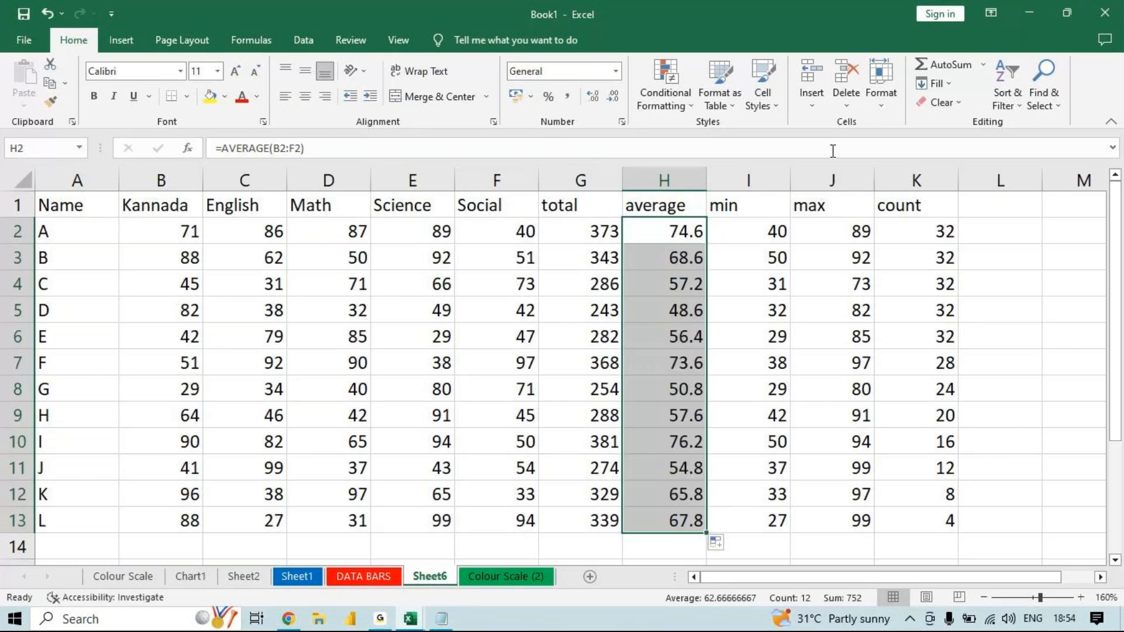
- Add a new worksheet and enter 52 in cell H9
click(952, 86)
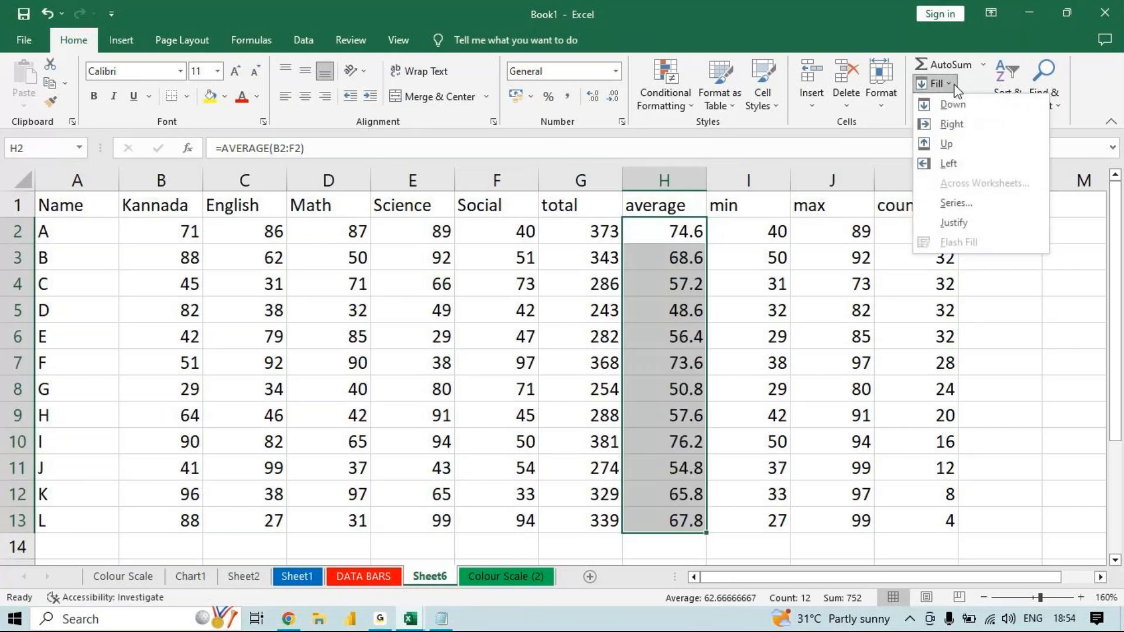
click(590, 575)
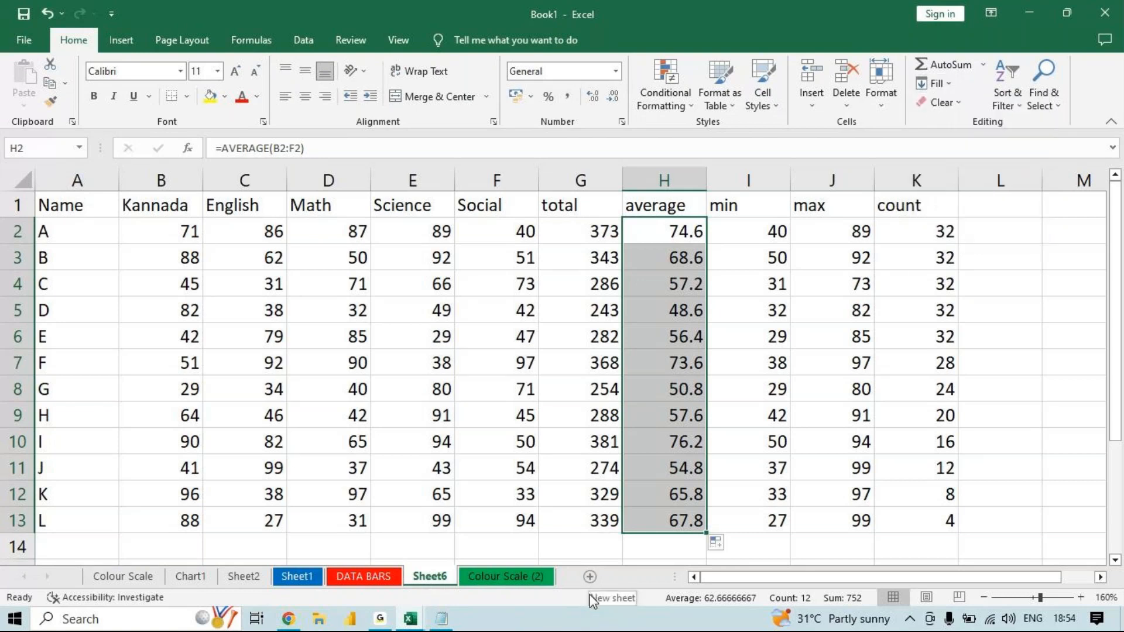
click(590, 577)
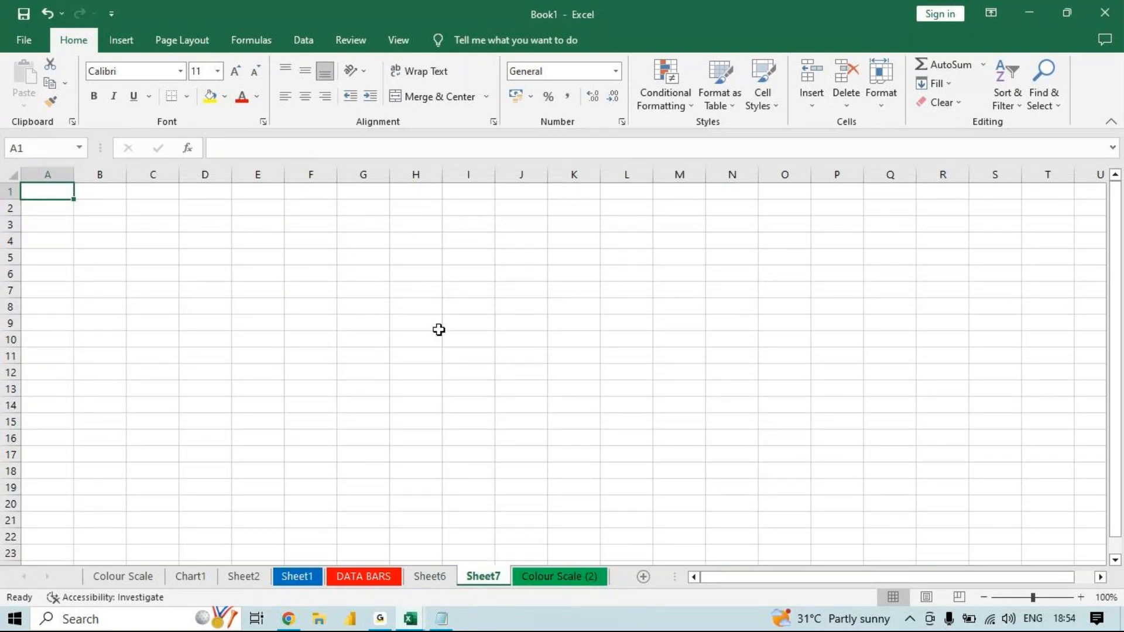
click(424, 326)
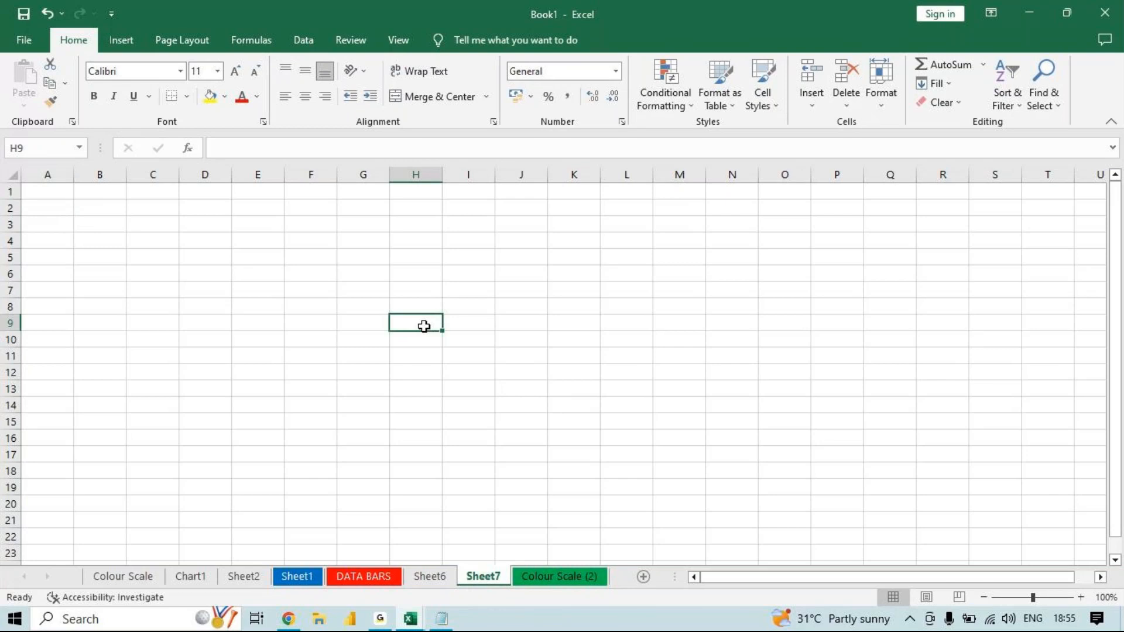
text(52)
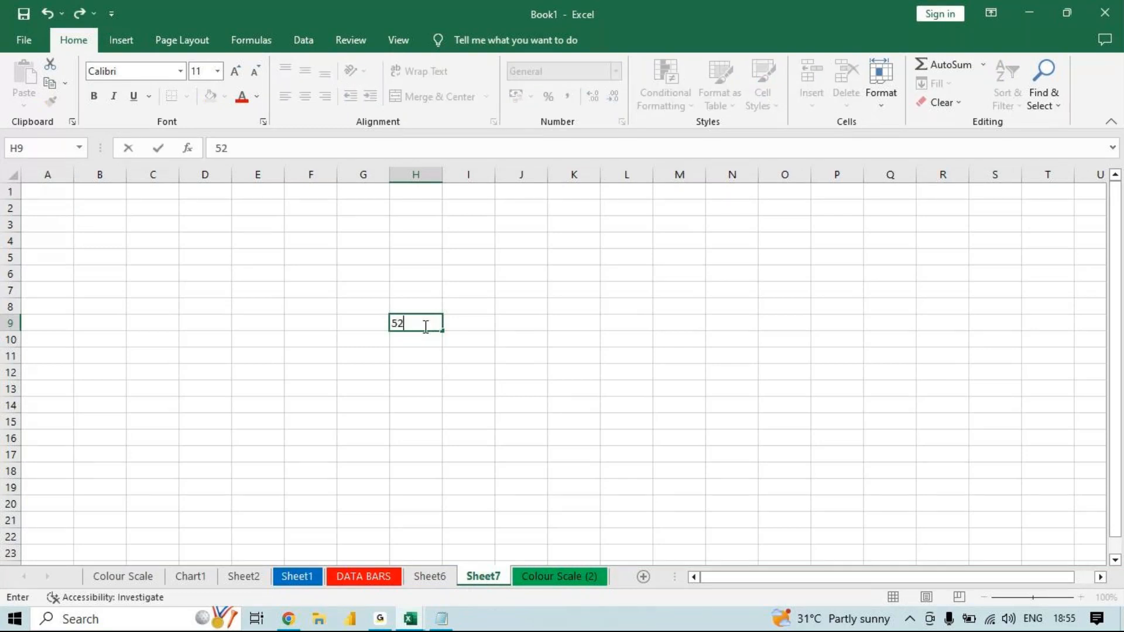
key(Return)
- Fill the value 52 from H9 down to H19 and right across to N9
click(424, 327)
mouse_move(380, 619)
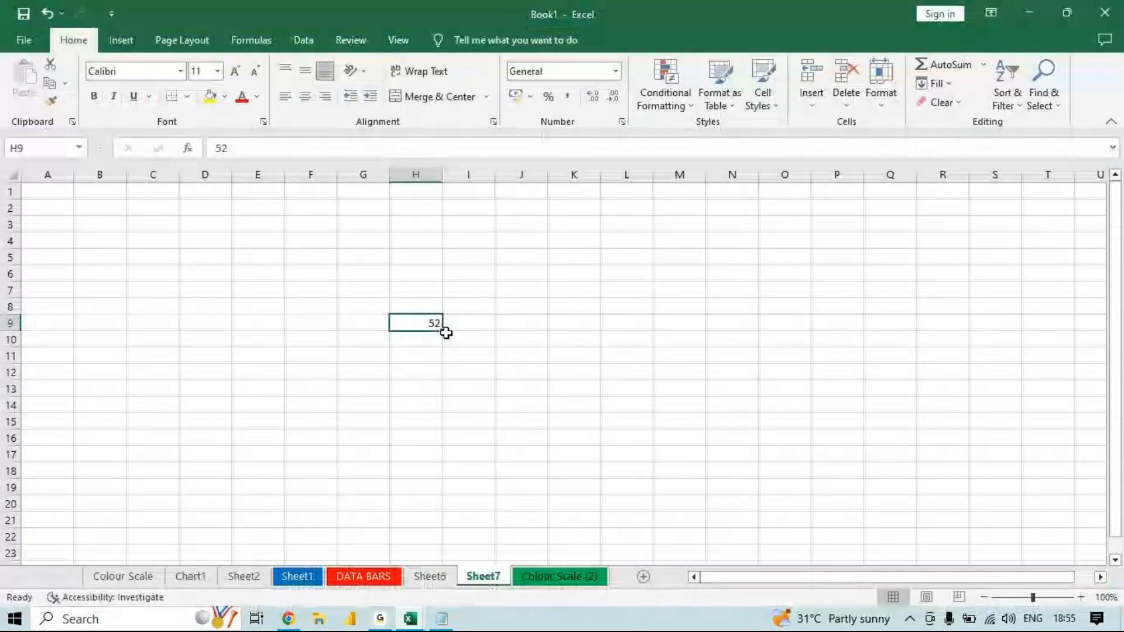
drag(429, 324, 398, 487)
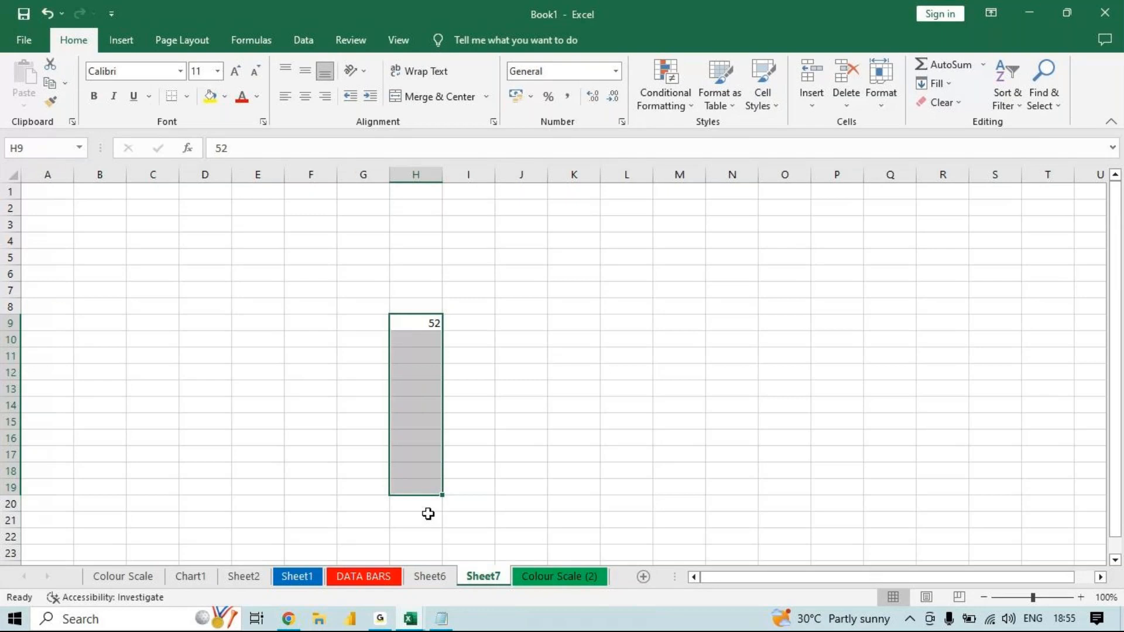
key(ctrl+d)
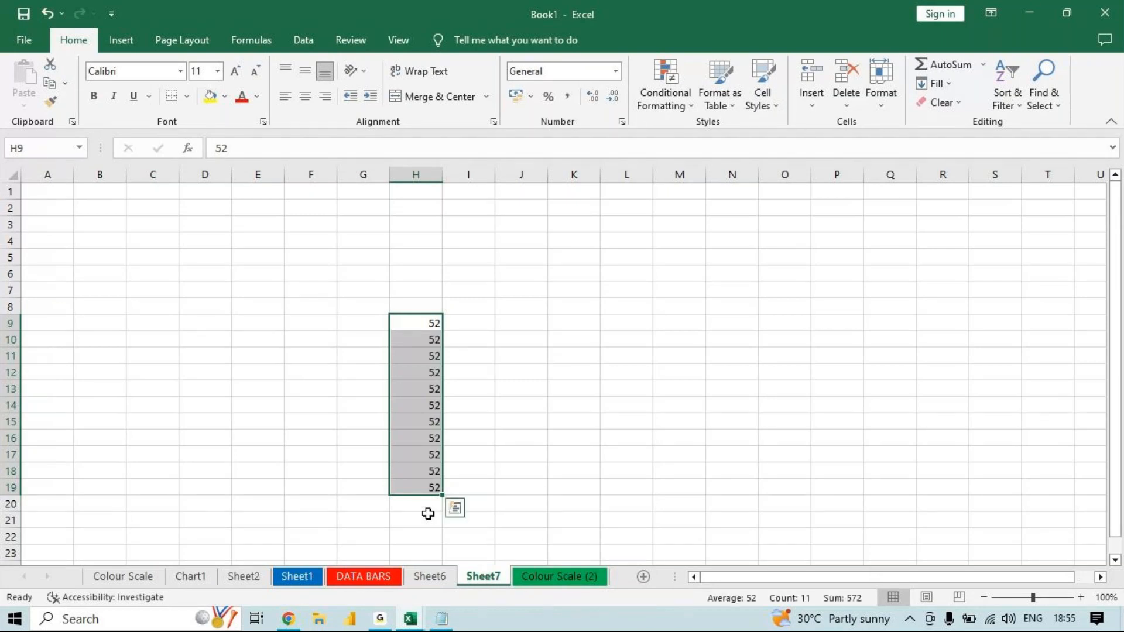
drag(427, 319, 719, 334)
key(ctrl+r)
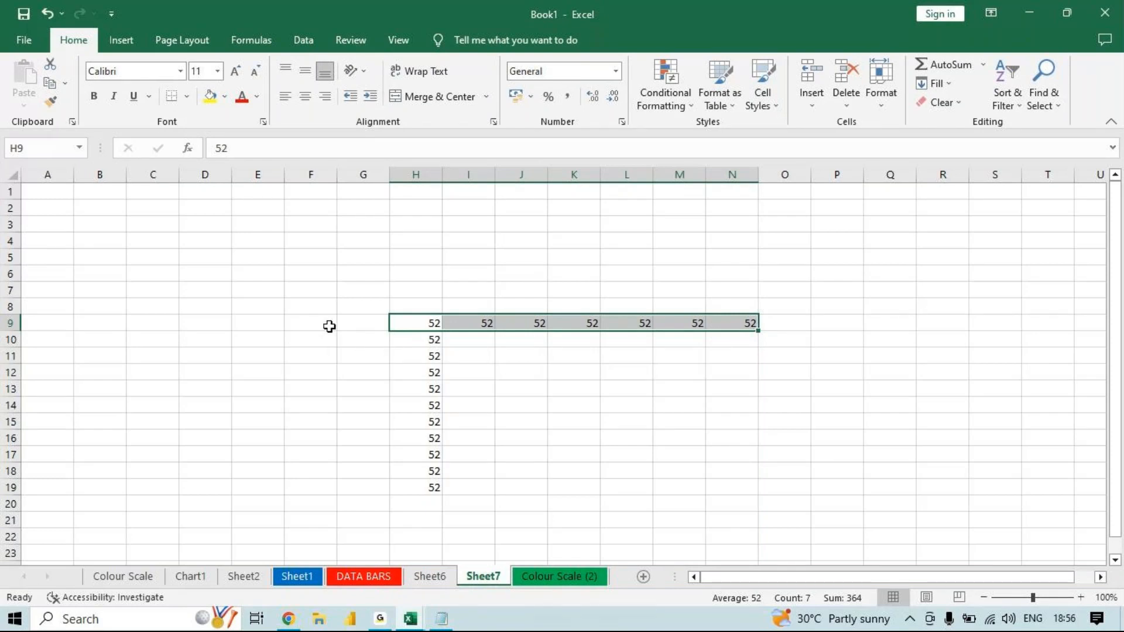
- Clear the filled copies in H10:H19 and in row 9 from column I onward, keeping the 52 in H9
click(434, 343)
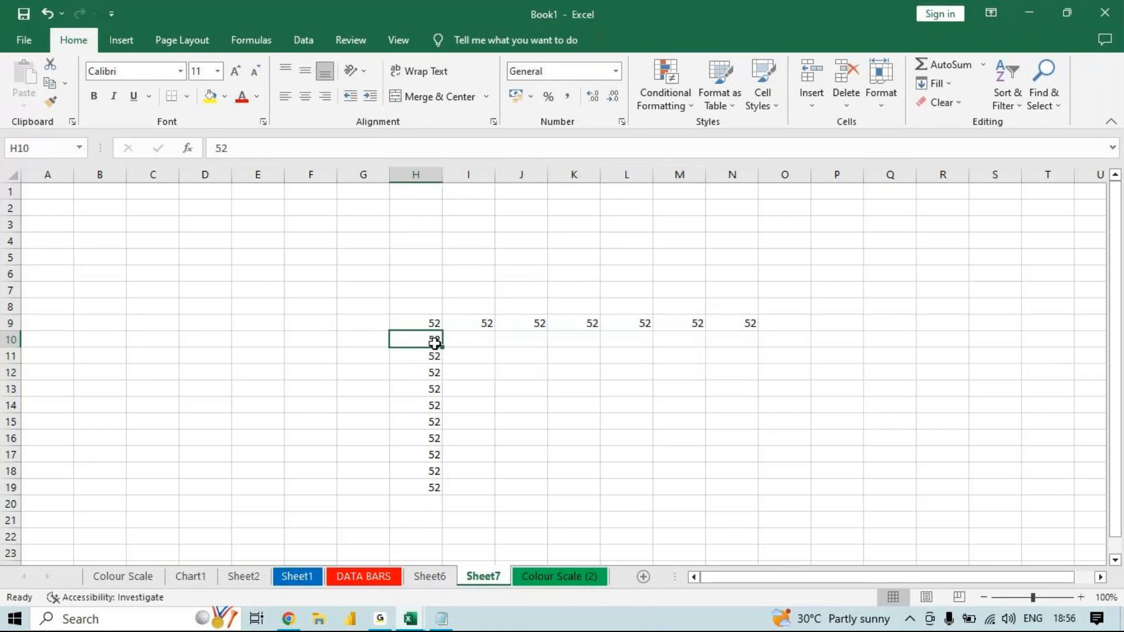
drag(434, 344, 438, 490)
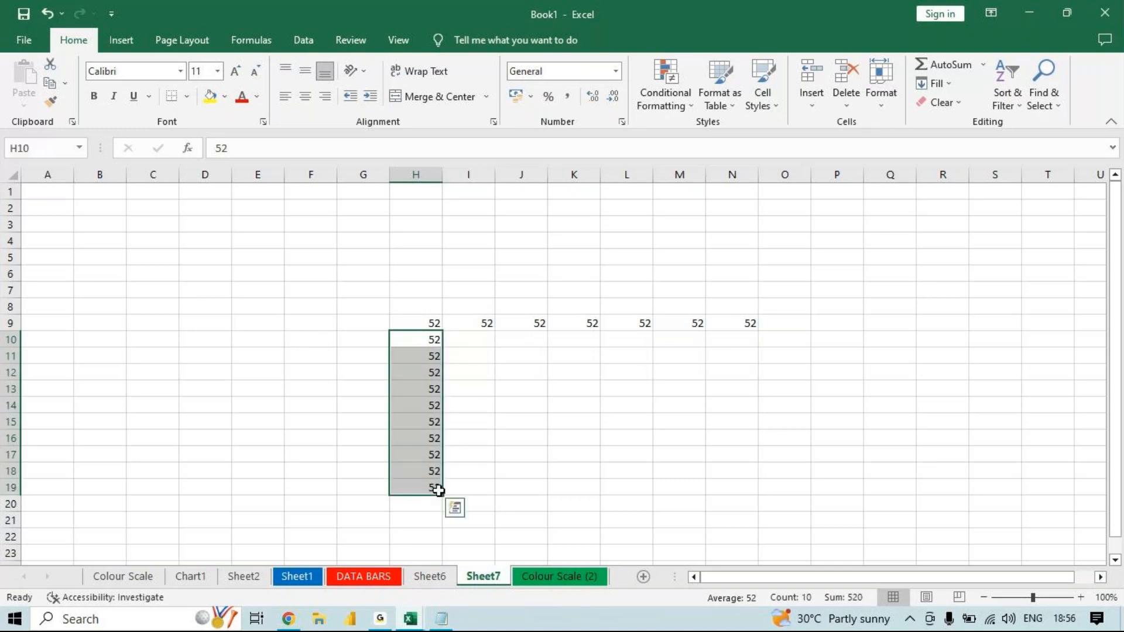
key(Delete)
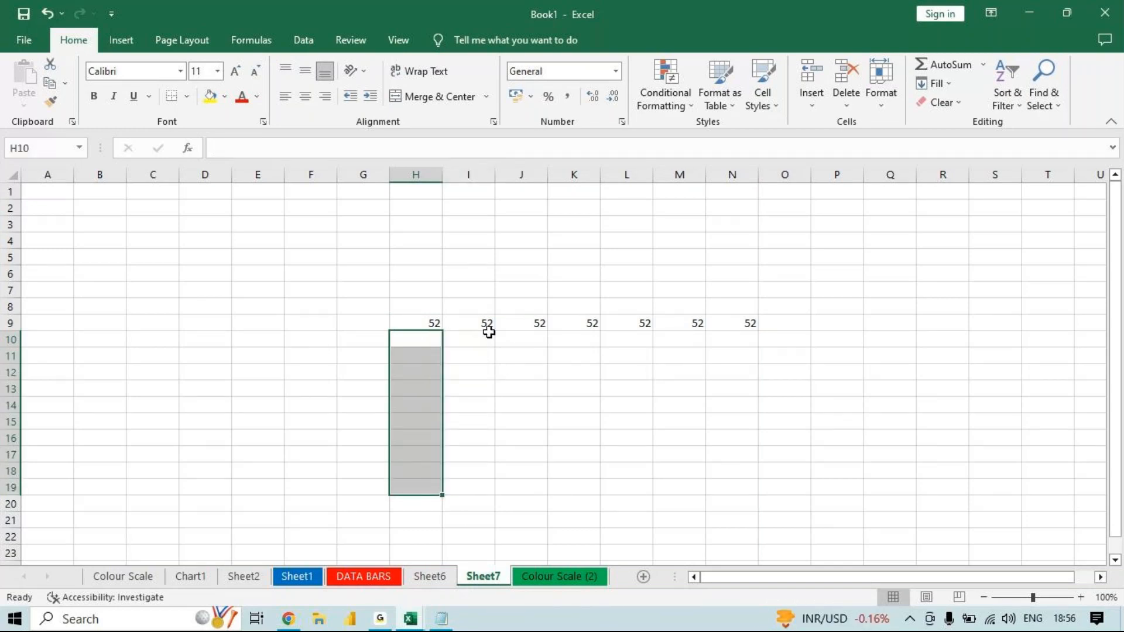
drag(479, 318, 847, 375)
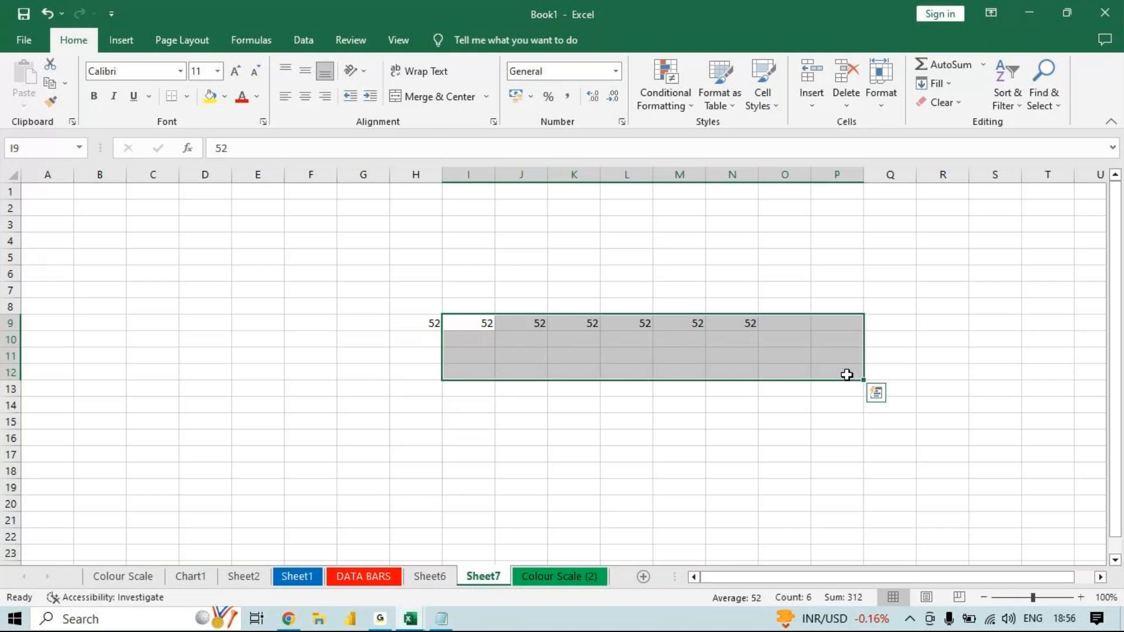
key(Delete)
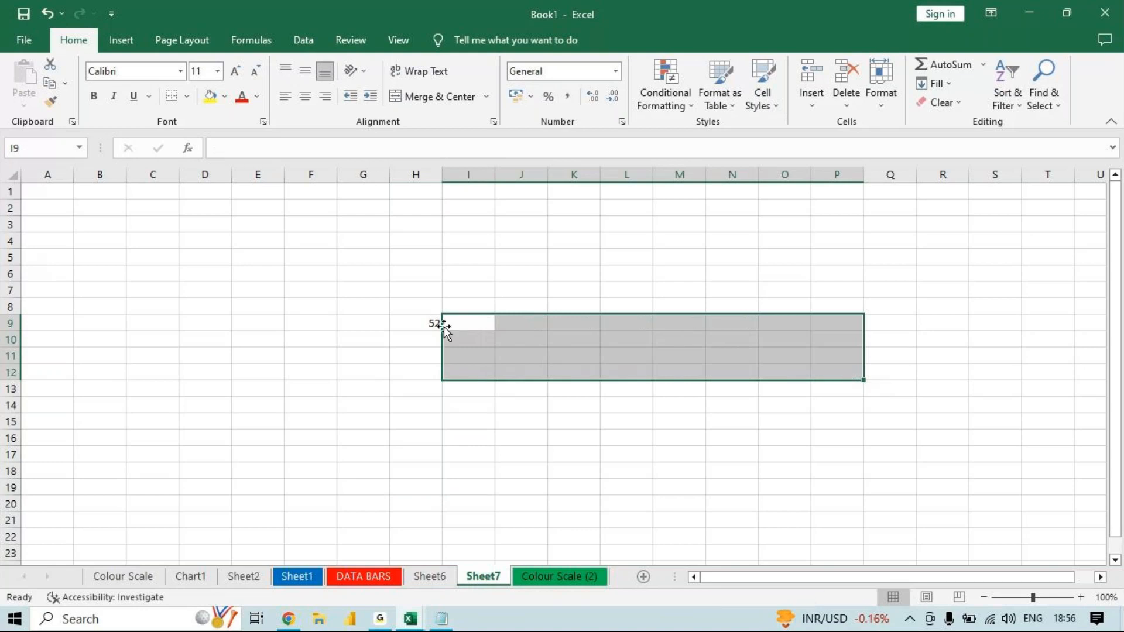
- Fill the value in H9 right across to N9 with the Fill Right option
drag(431, 323, 731, 307)
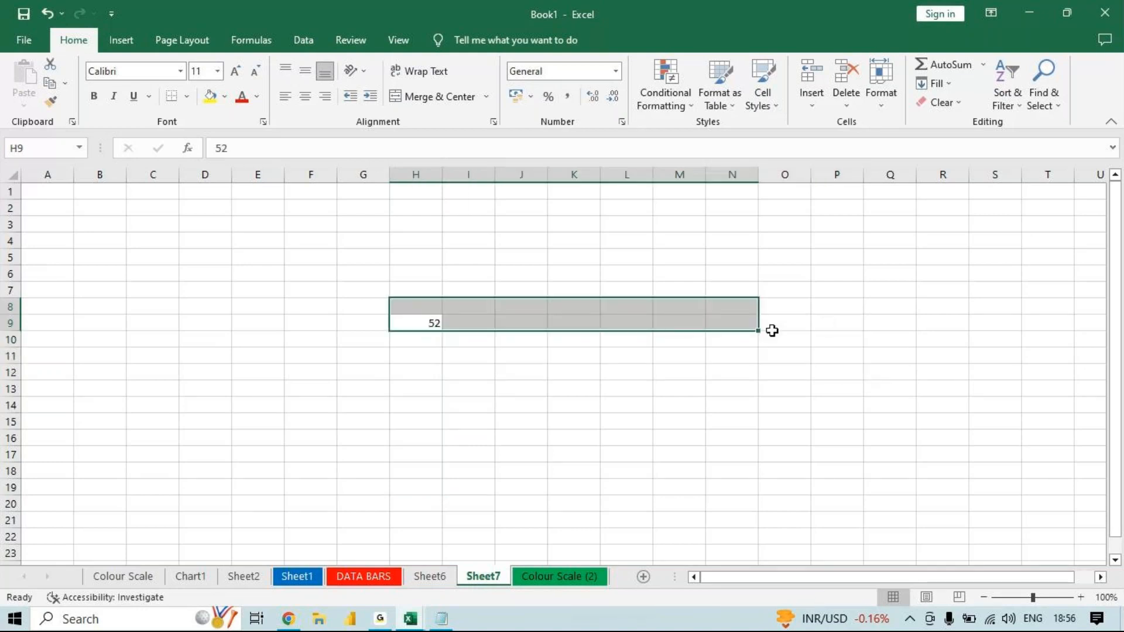
drag(427, 320, 728, 326)
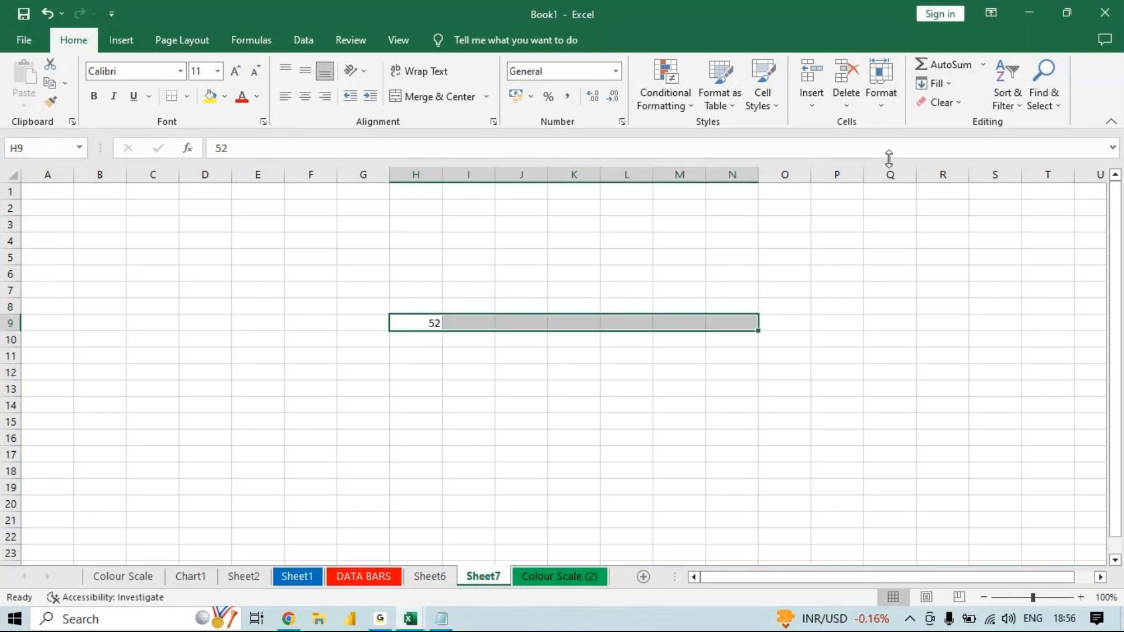
click(954, 84)
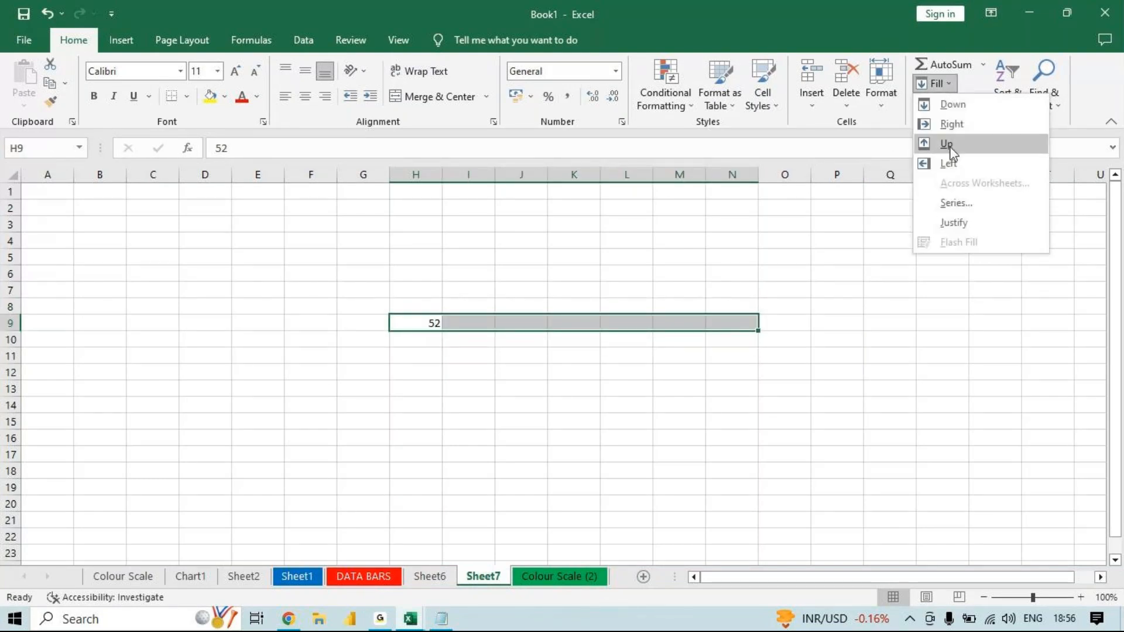
click(973, 130)
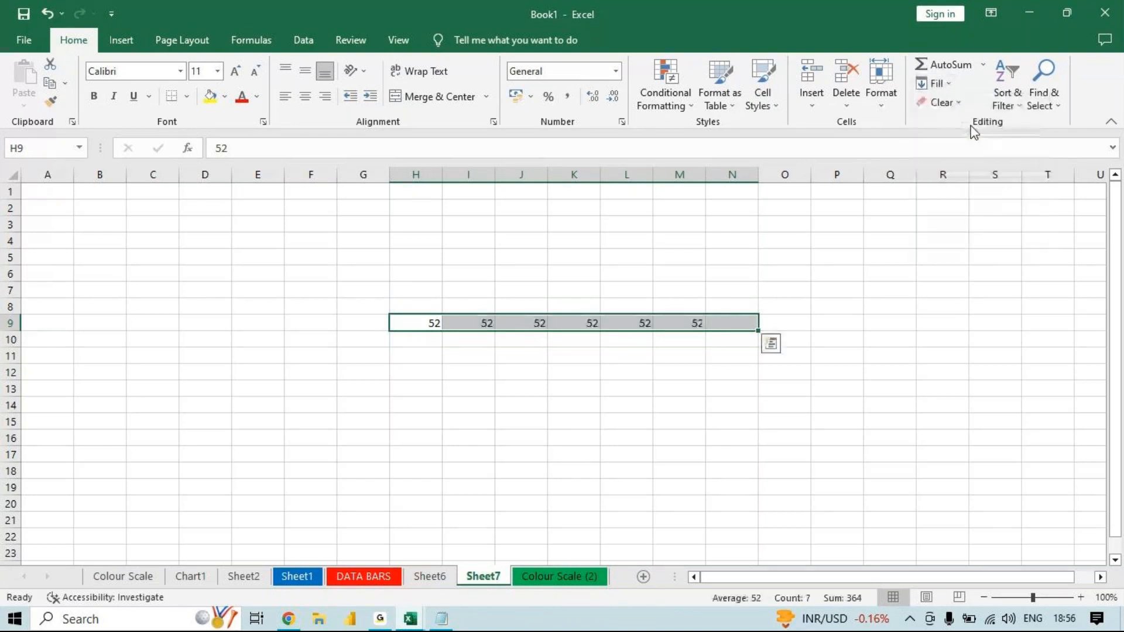
- Fill the value in H9 upward to H1 with the Fill Up option
drag(427, 328, 430, 467)
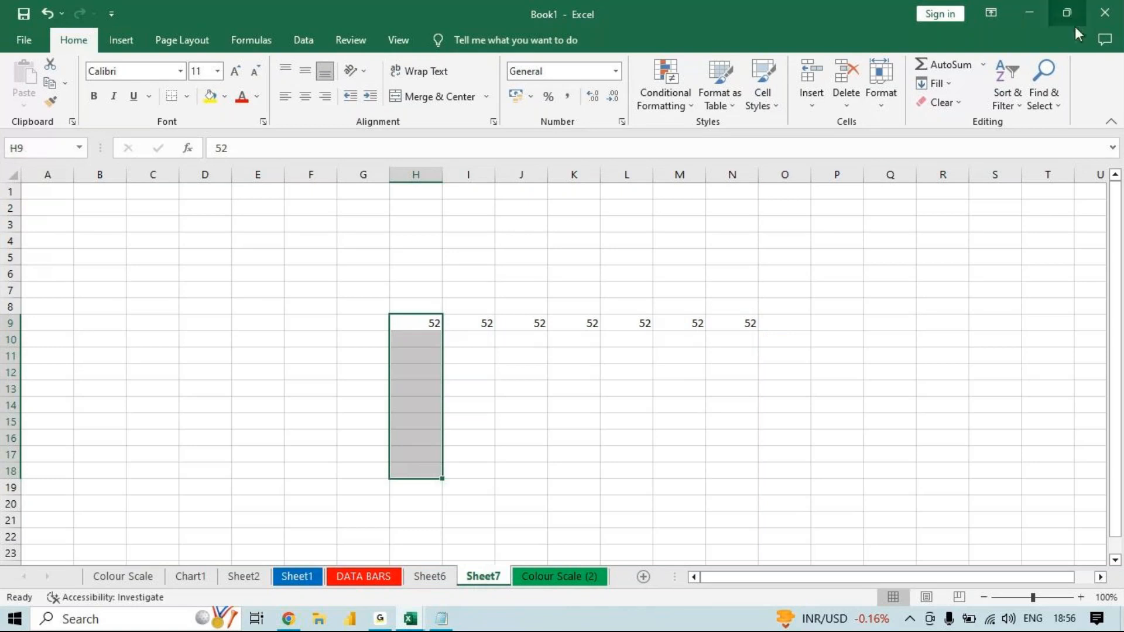
click(949, 87)
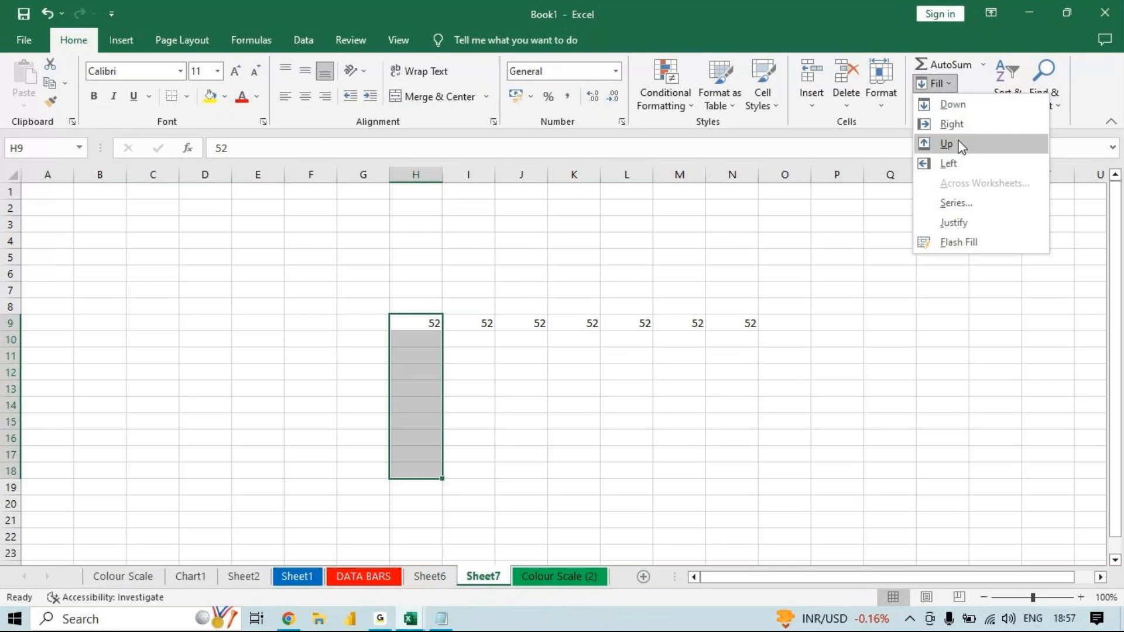
click(417, 325)
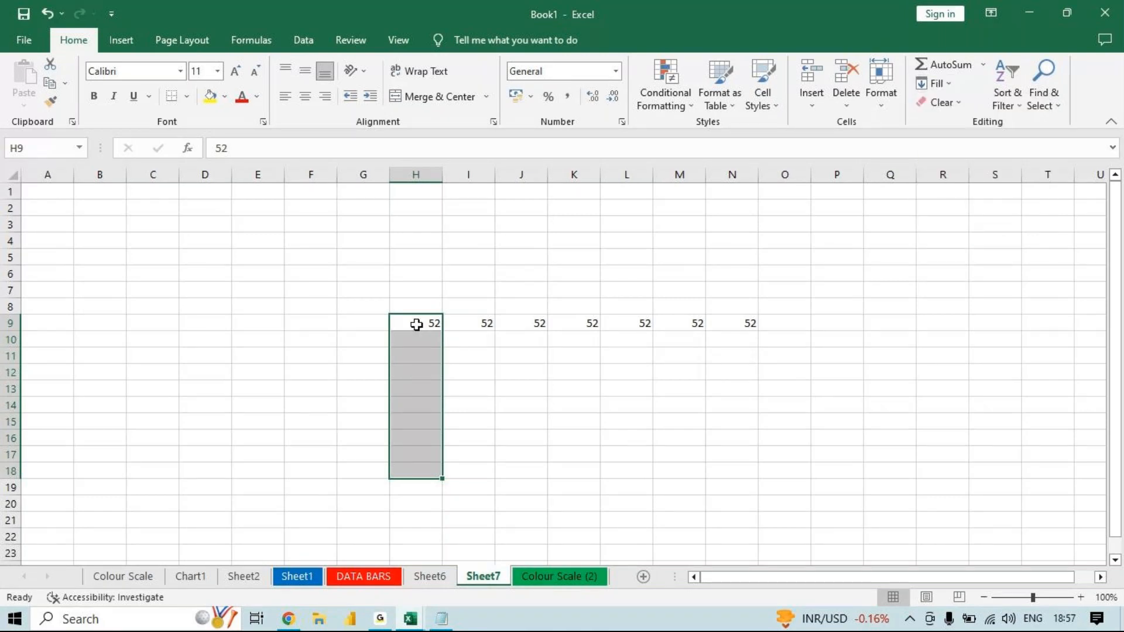
click(417, 324)
drag(416, 325, 424, 195)
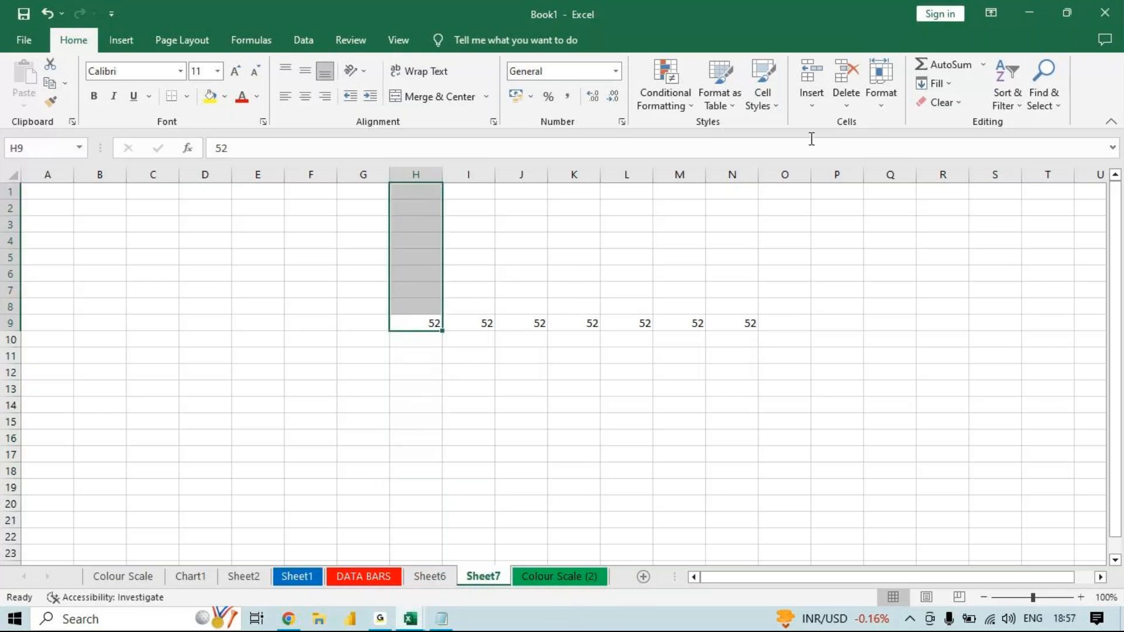
click(935, 83)
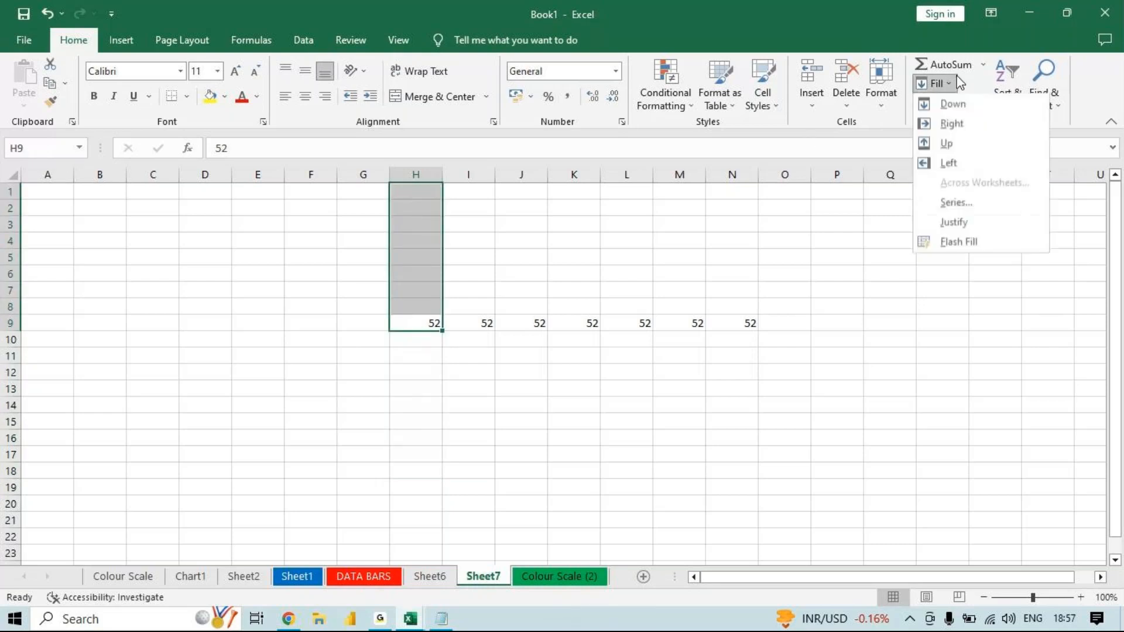
click(947, 143)
- Fill the value in H9 leftward to D9 with the Fill Left option
drag(425, 320, 199, 322)
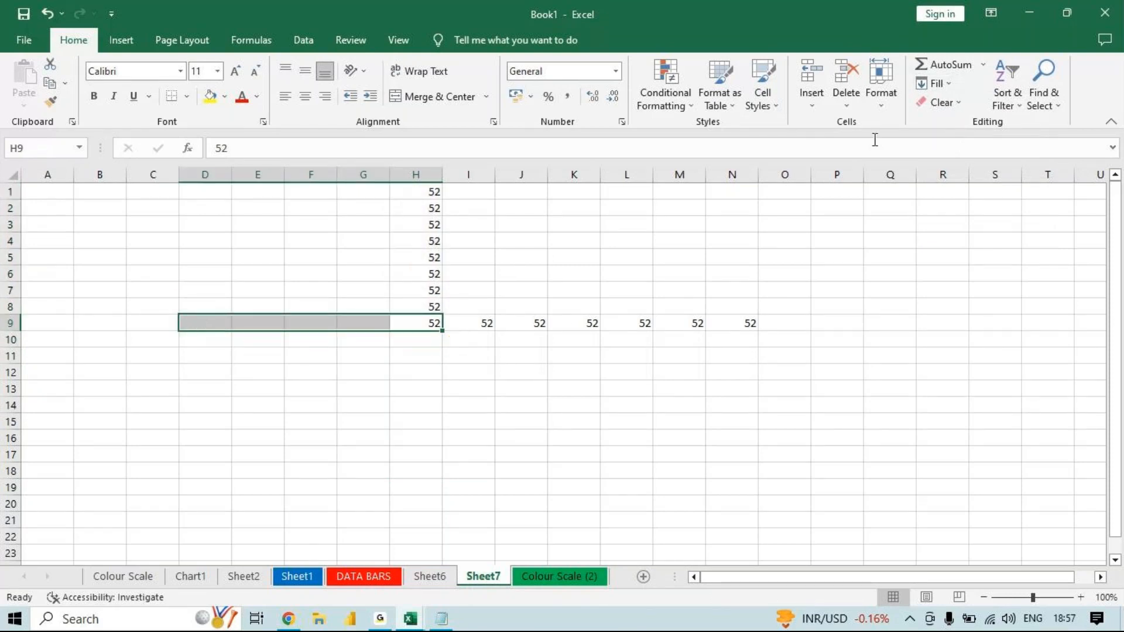
click(936, 83)
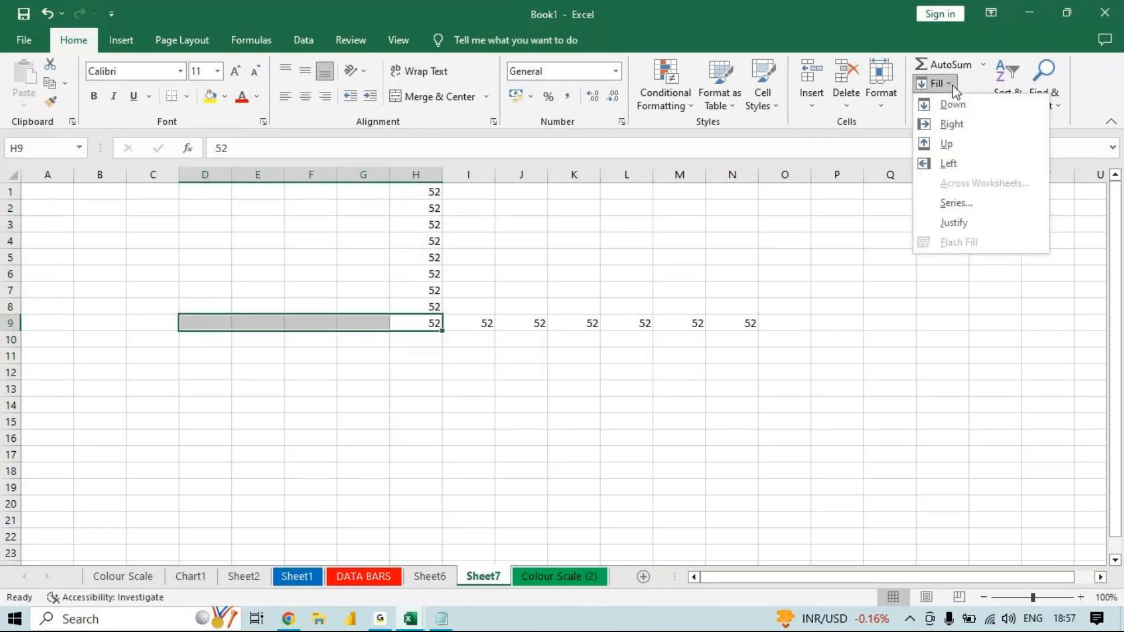
click(935, 163)
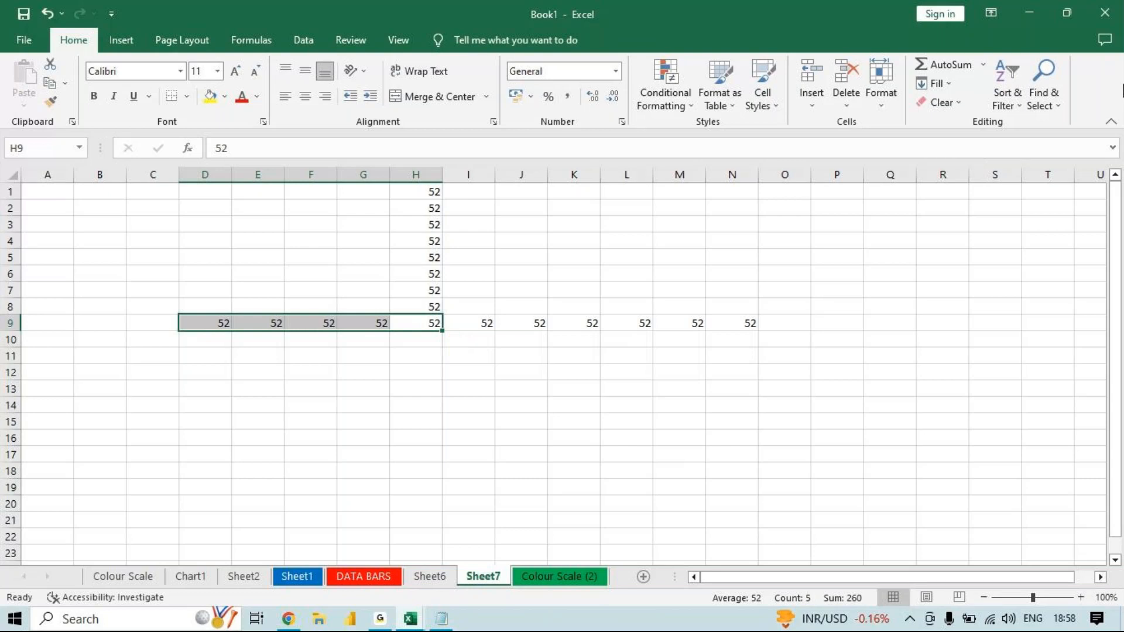
- Enter 1 in cell Q1 as the starting number of a list
click(876, 195)
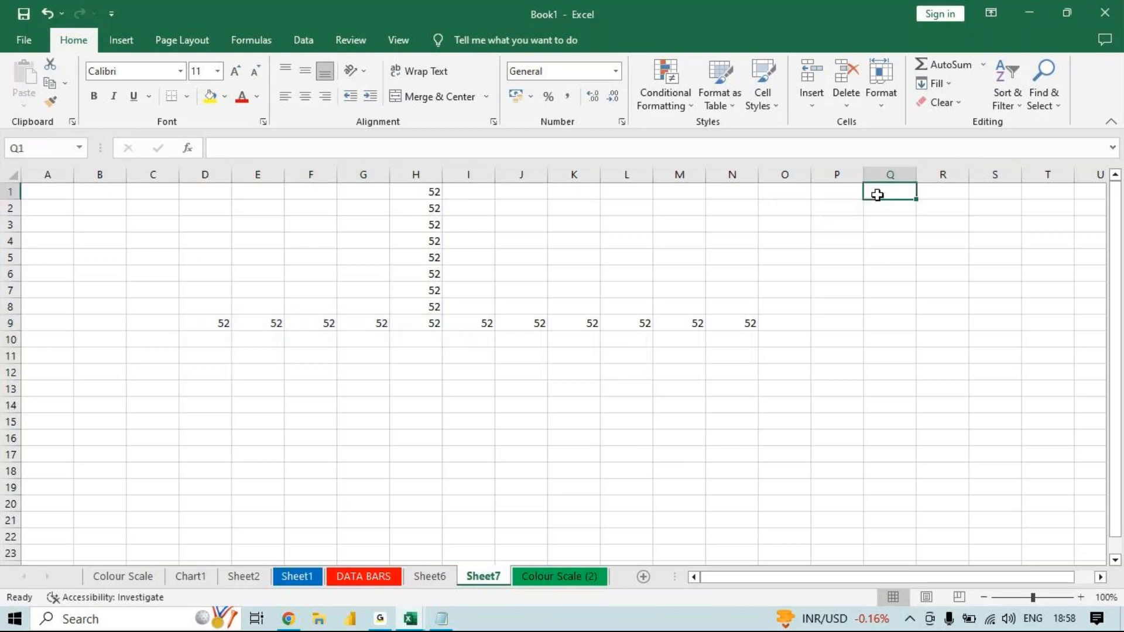
double_click(877, 195)
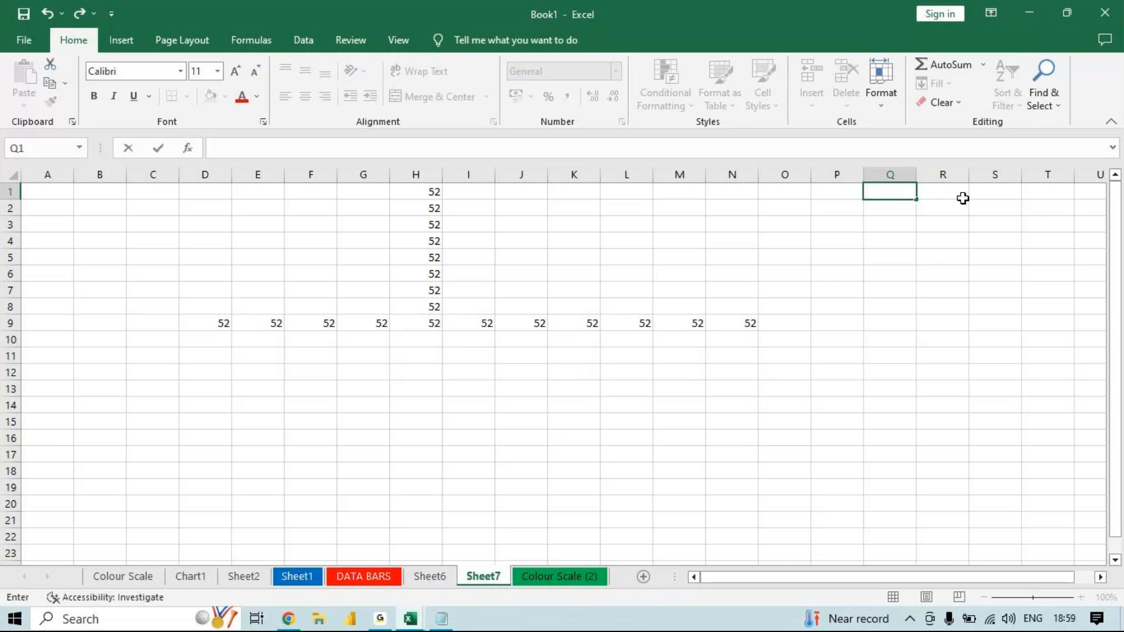
click(937, 190)
click(892, 189)
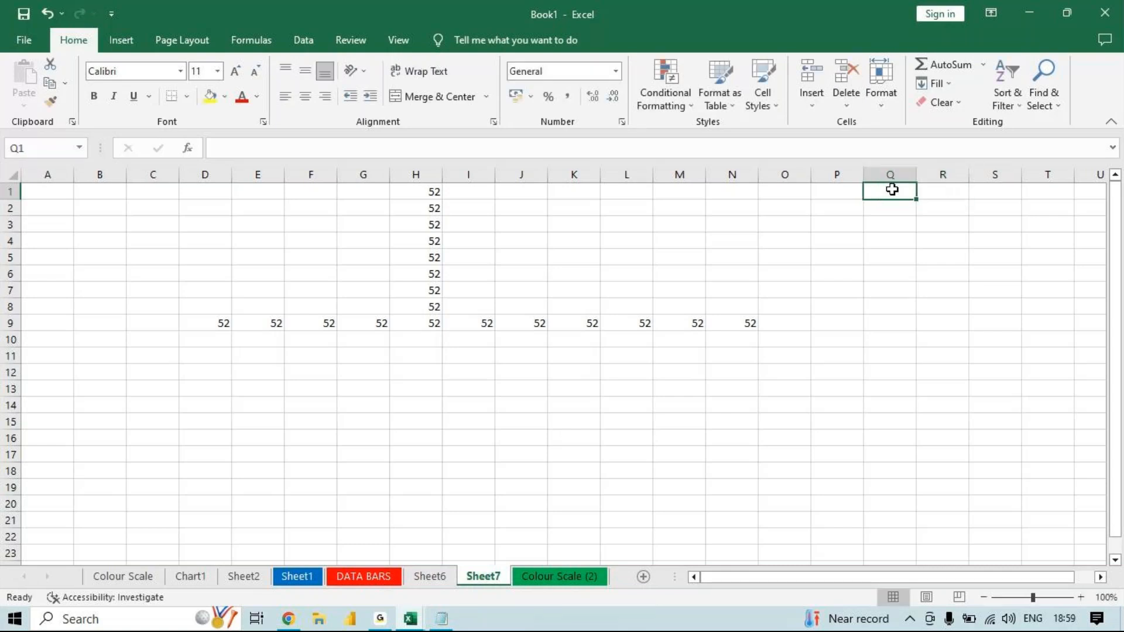
text(1)
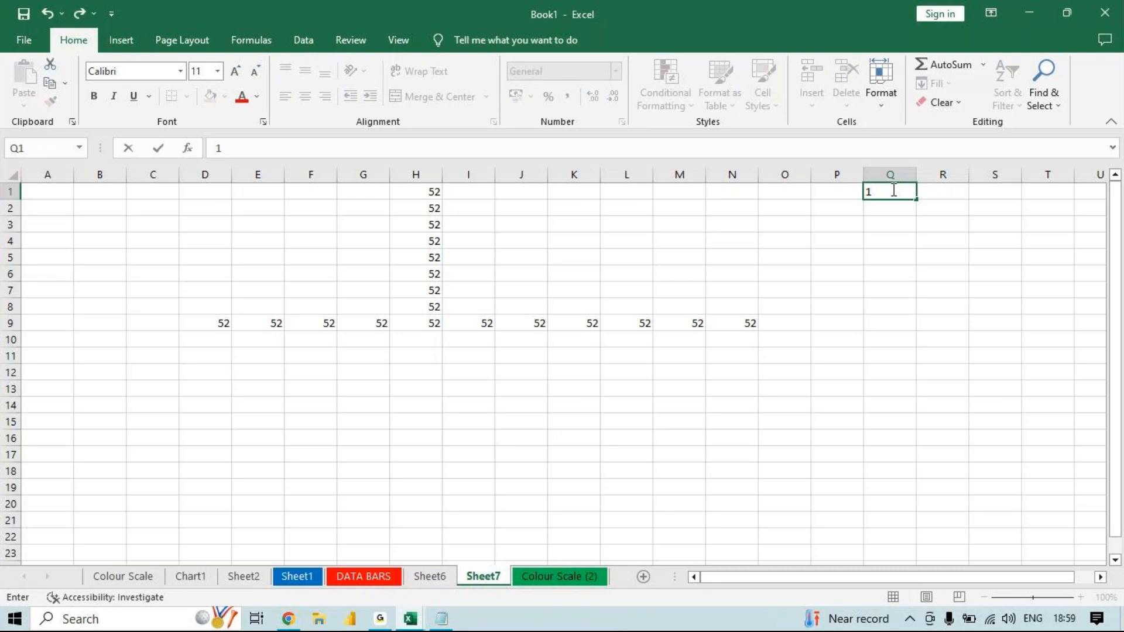
key(Return)
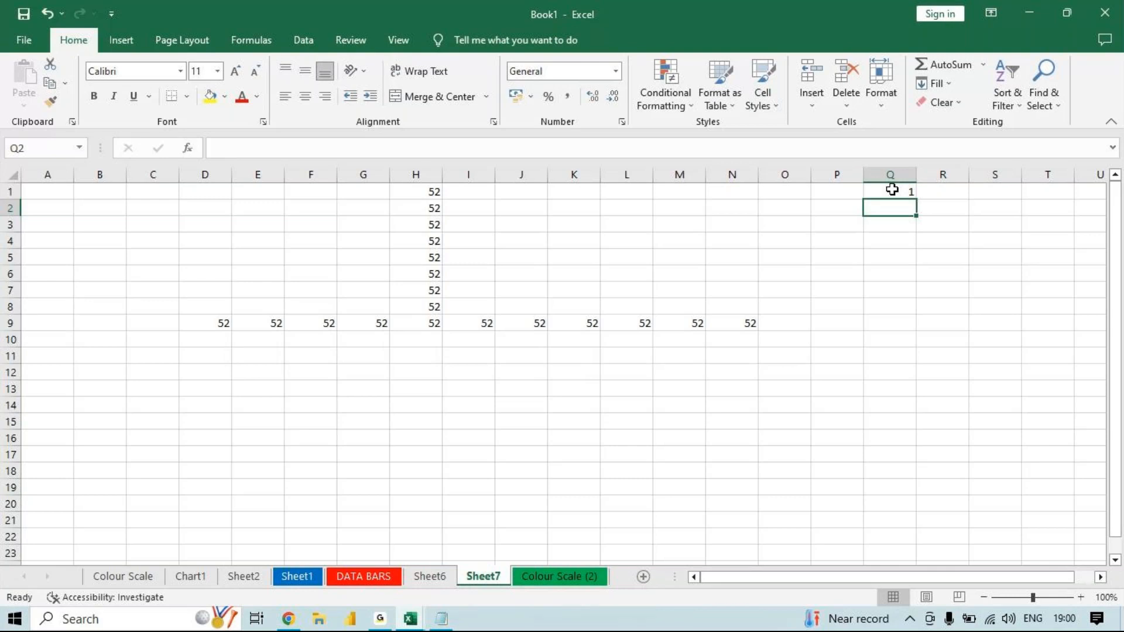
- AutoFill Q1 down to Q20 as a series using the Fill Series option
click(891, 189)
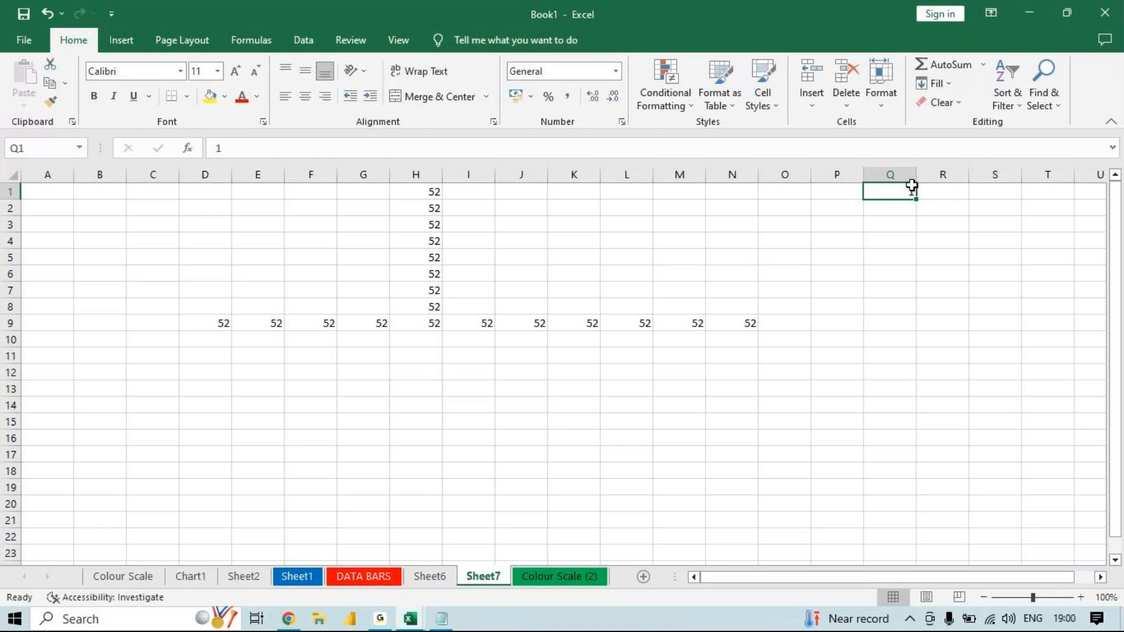
drag(917, 200, 880, 508)
click(935, 523)
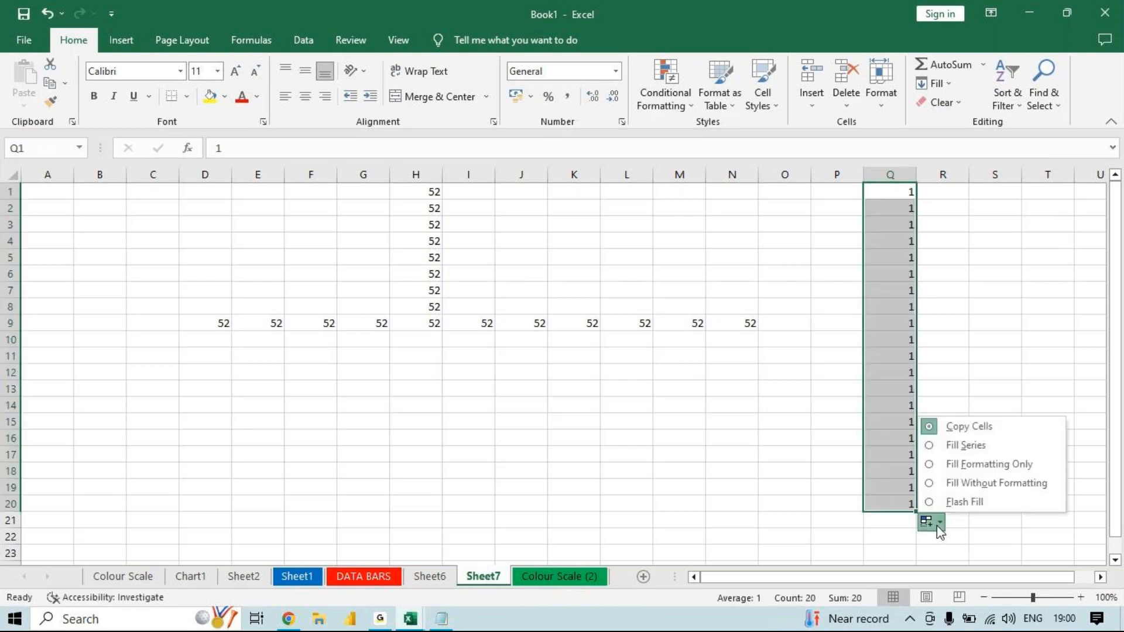
click(960, 446)
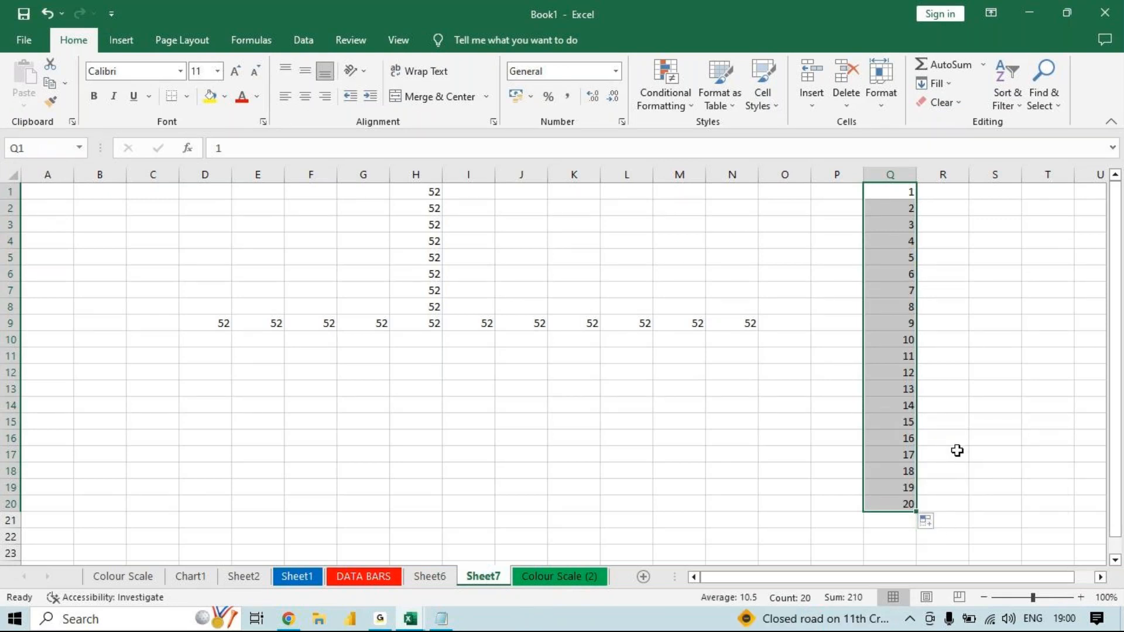
click(957, 451)
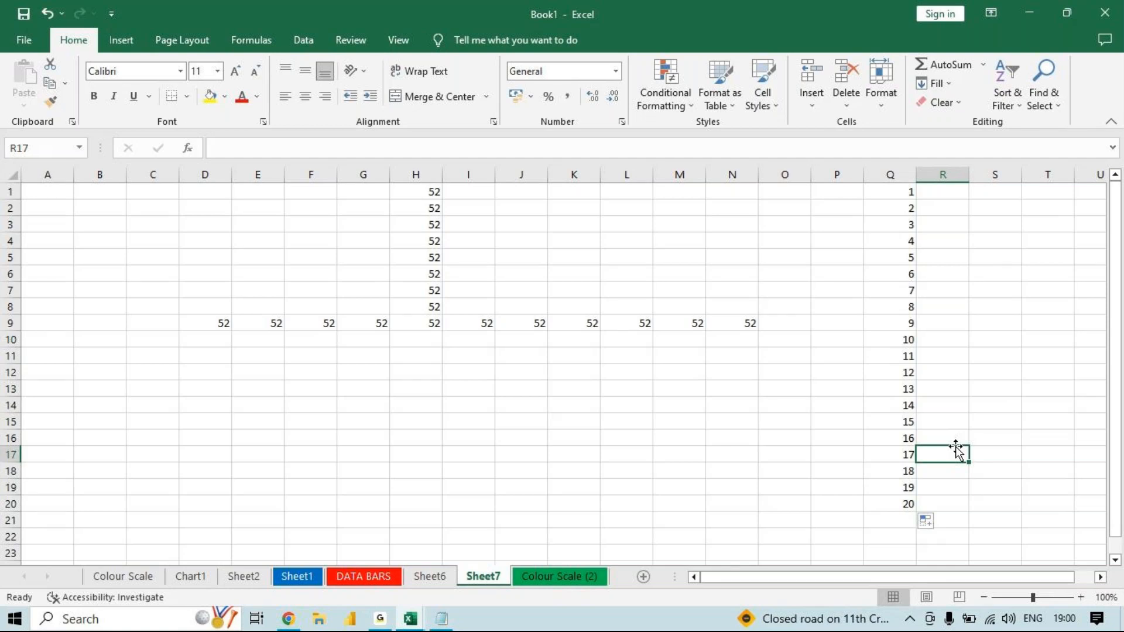
- Enter 1 in cell T1, to the right of the number series in column Q
click(1101, 577)
click(1100, 577)
drag(1100, 577, 1101, 577)
click(377, 191)
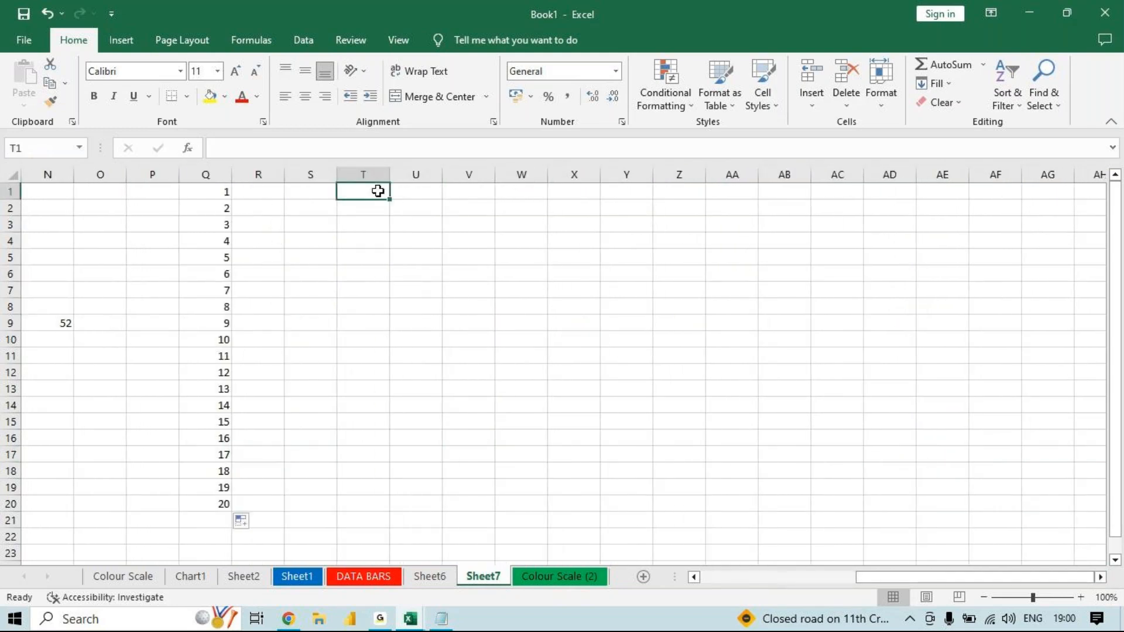
text(1)
key(Return)
- Select cell T1 as the start of the column T series
click(368, 185)
click(950, 83)
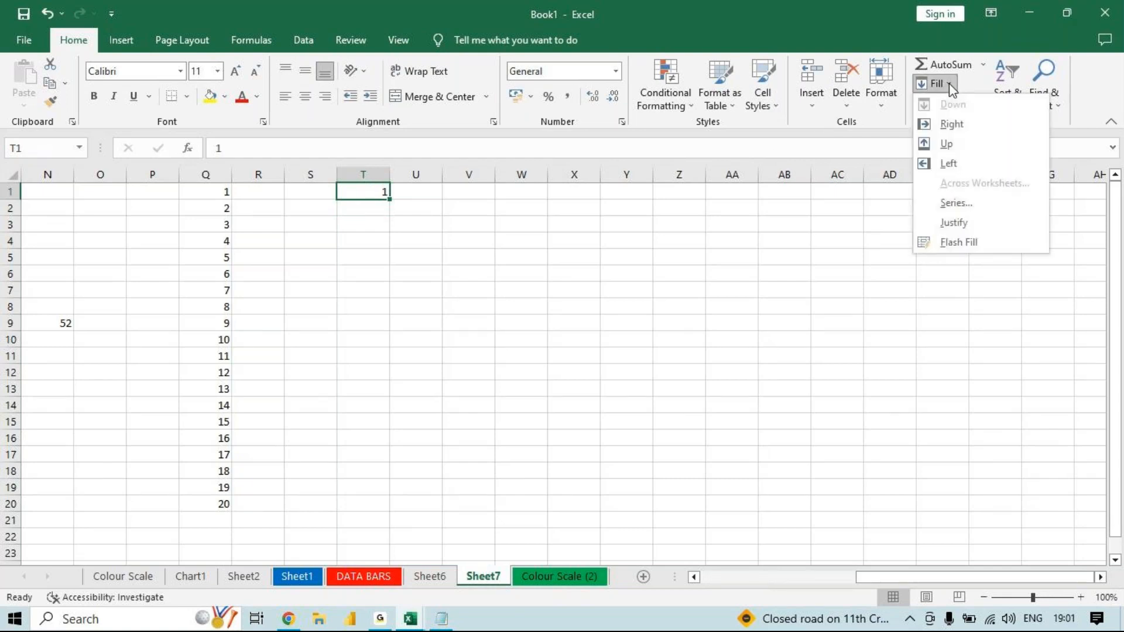
click(956, 203)
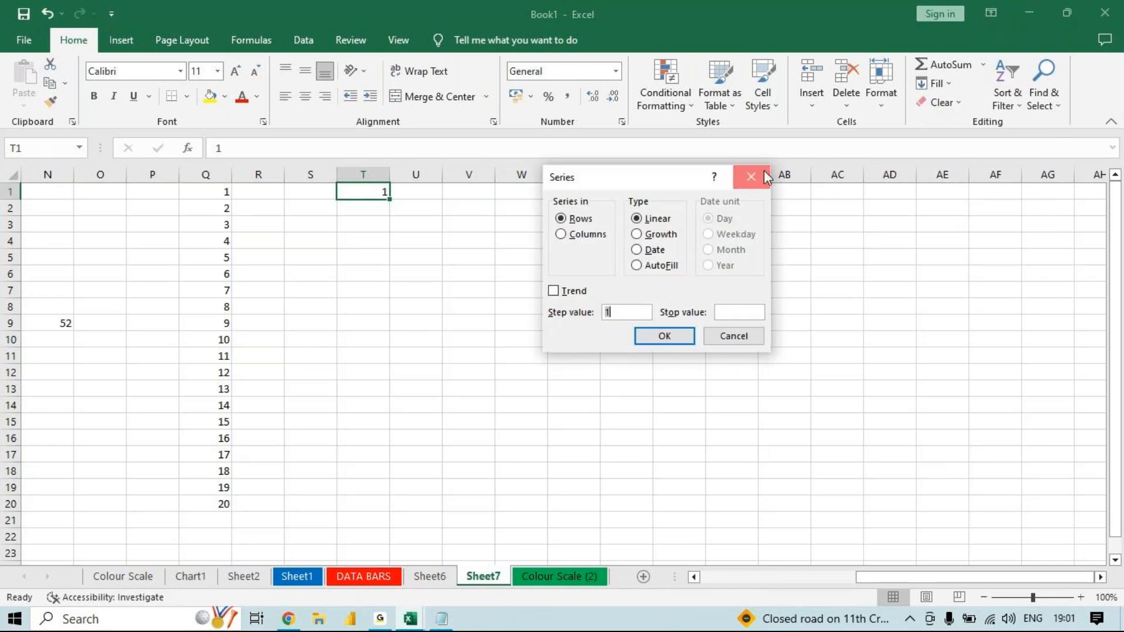
click(764, 173)
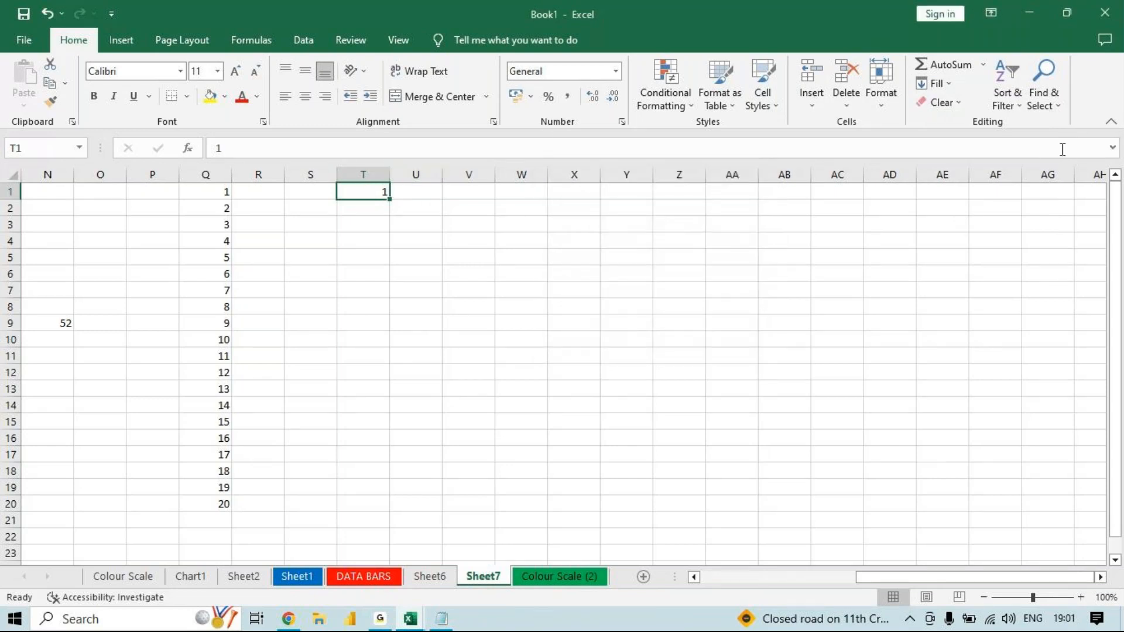
- Fill a linear series down column T from T1 with the Series option, in columns, step value 1 and stop value 10000
click(947, 85)
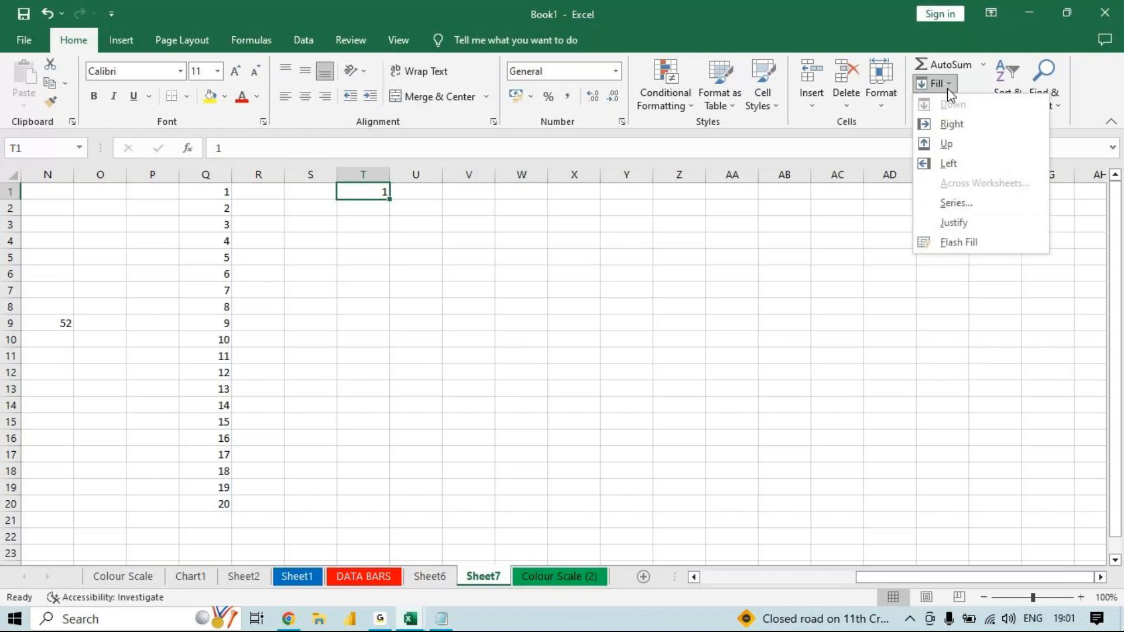
click(958, 202)
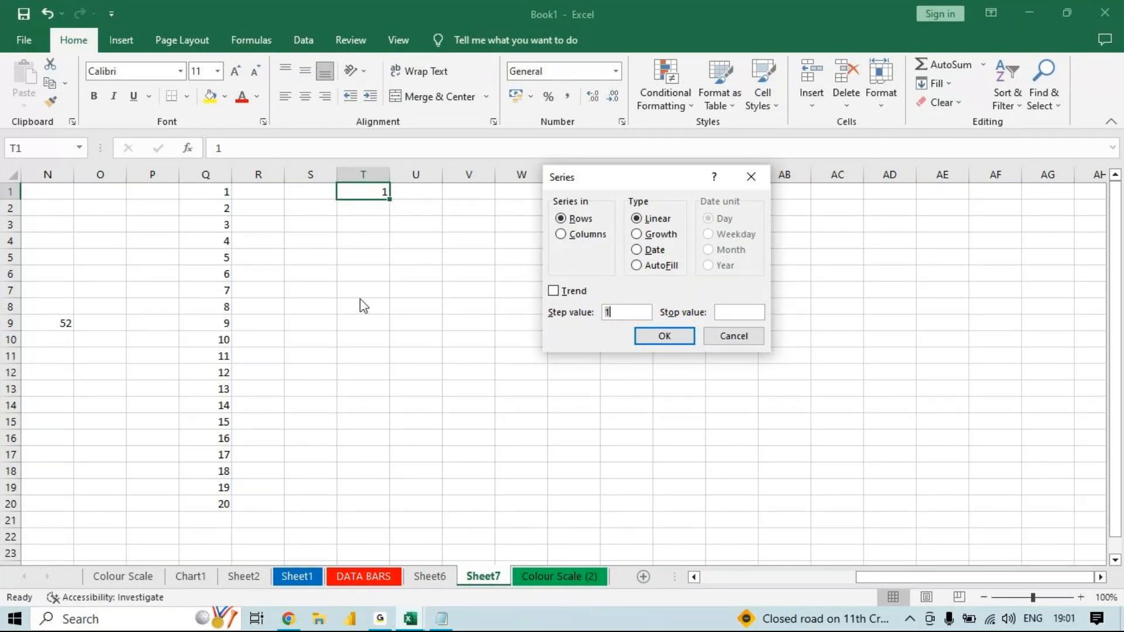
click(594, 237)
click(638, 312)
click(761, 314)
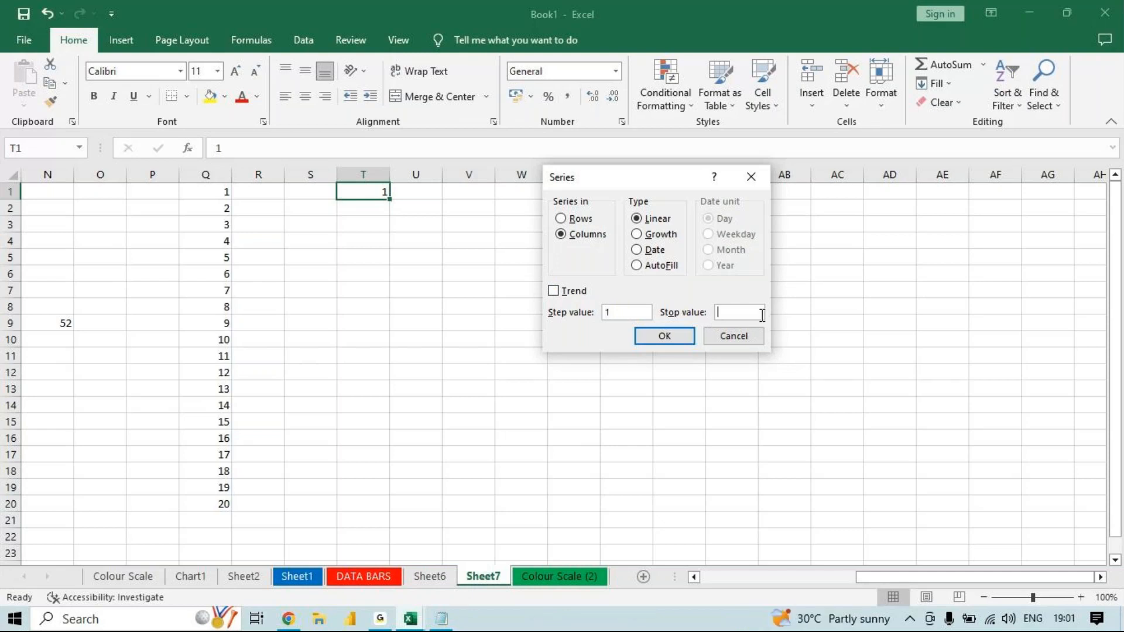
text(10000)
click(662, 338)
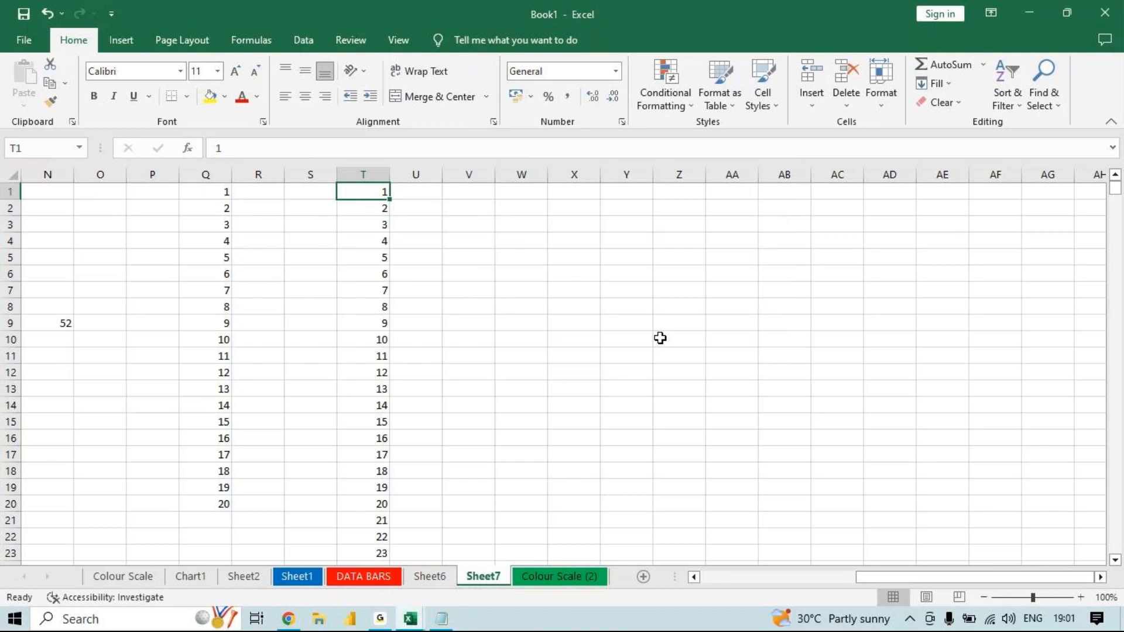
- Check the last entry of the column T series, then return to T1
key(ctrl+Down)
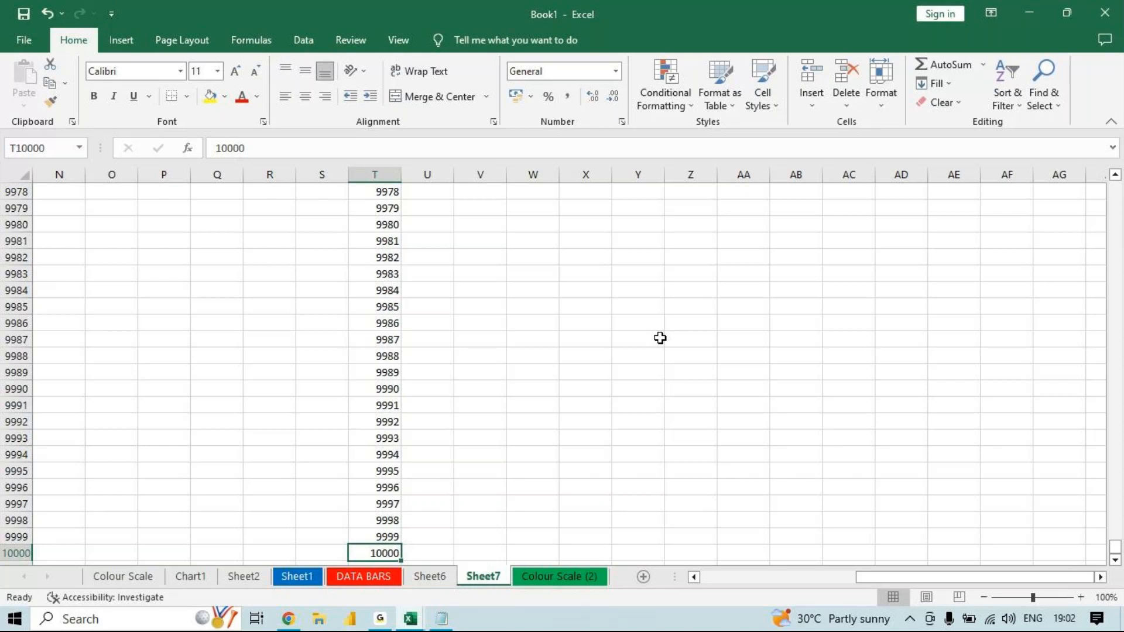
key(ctrl+Up)
key(ctrl+Right)
key(ctrl+Left)
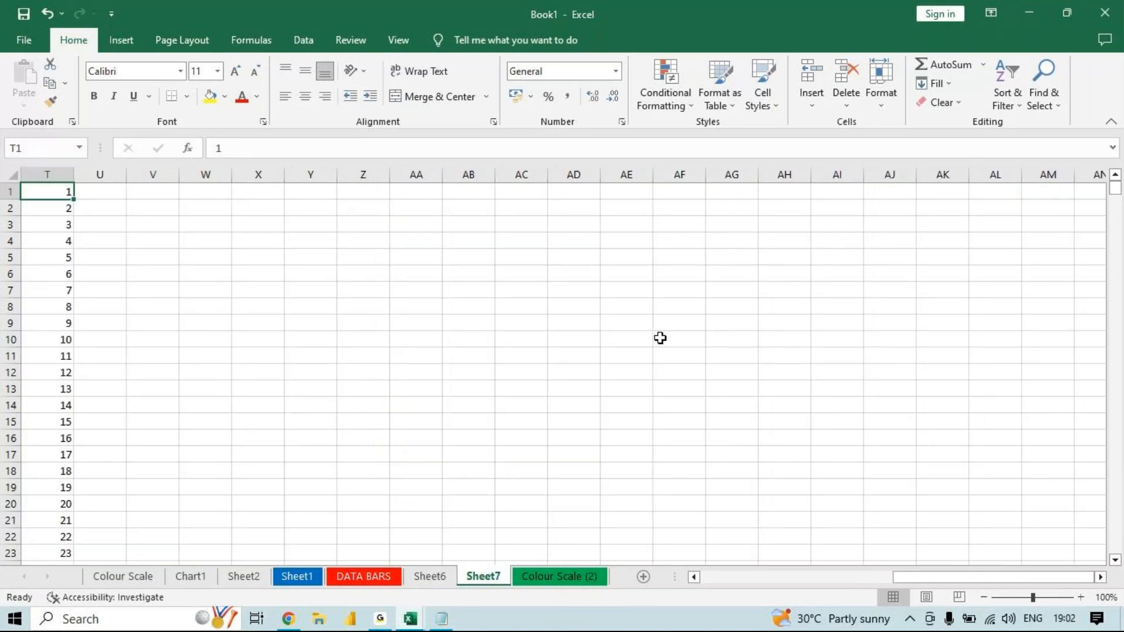
- Enter 1 in cell X1 as the starting number of another series
click(278, 195)
text(1)
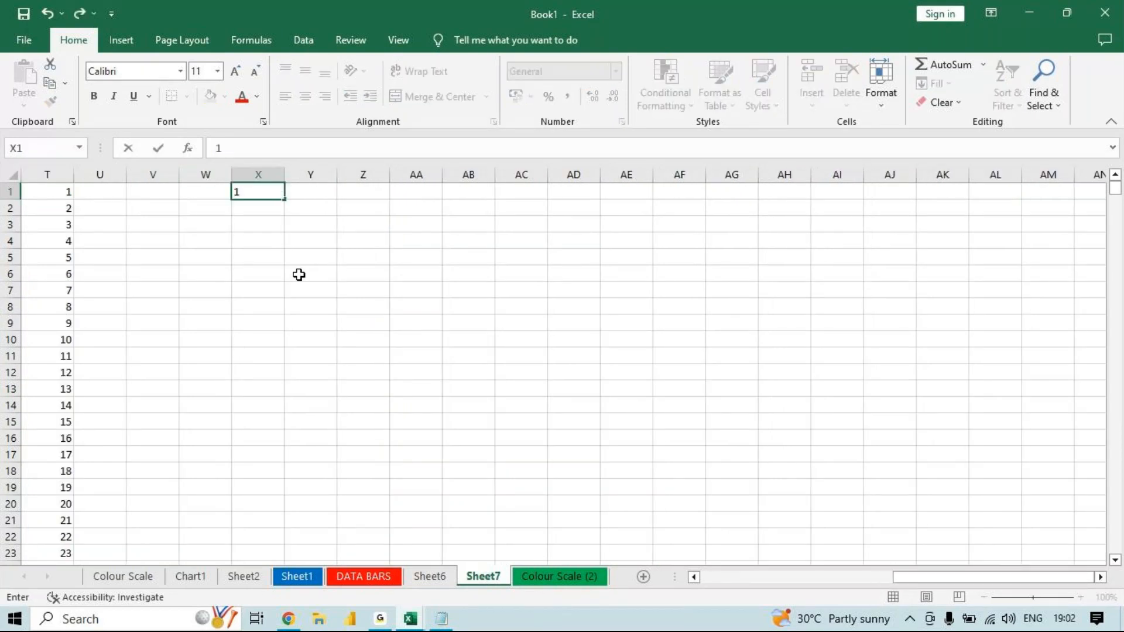
key(Return)
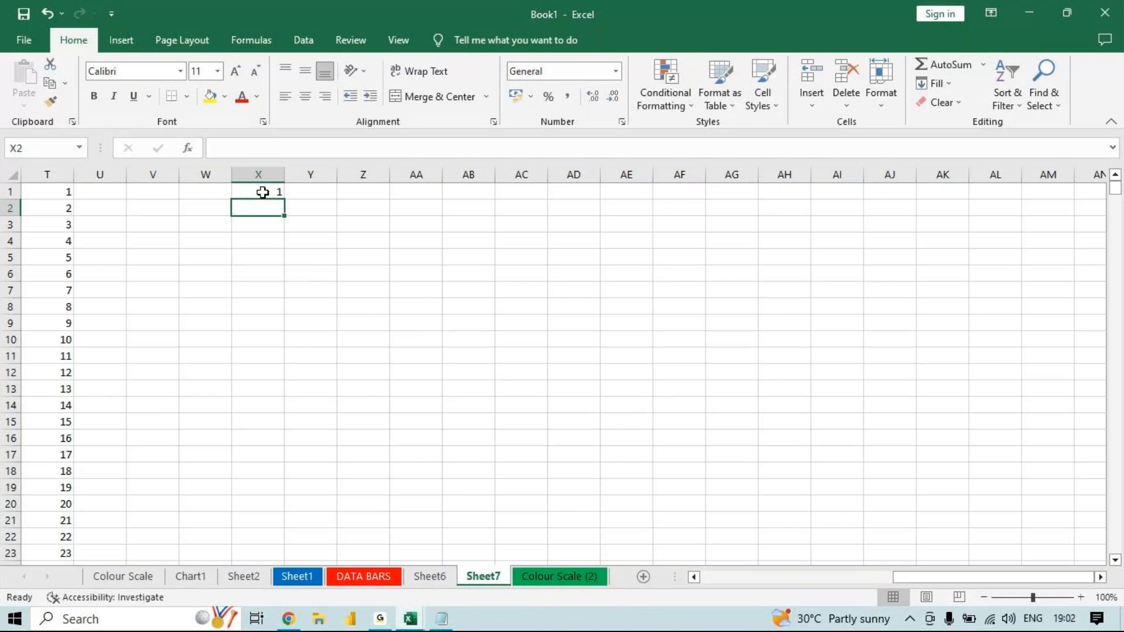
- Fill a linear series down column X from X1, in columns, with step value 1 and stop value 10000
click(265, 191)
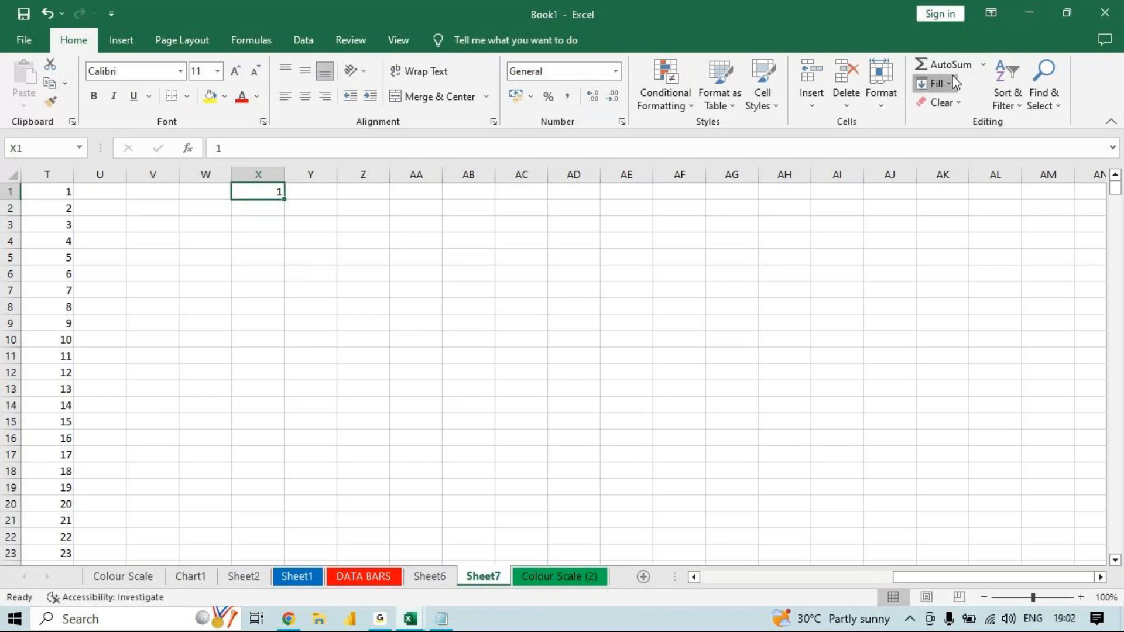
click(937, 83)
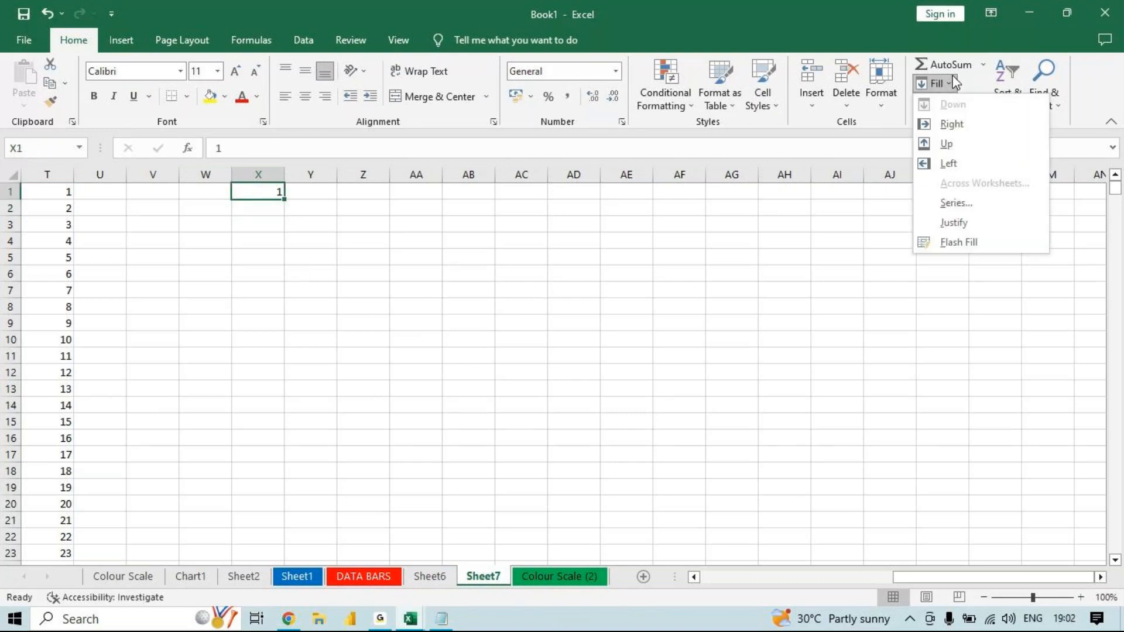
click(975, 204)
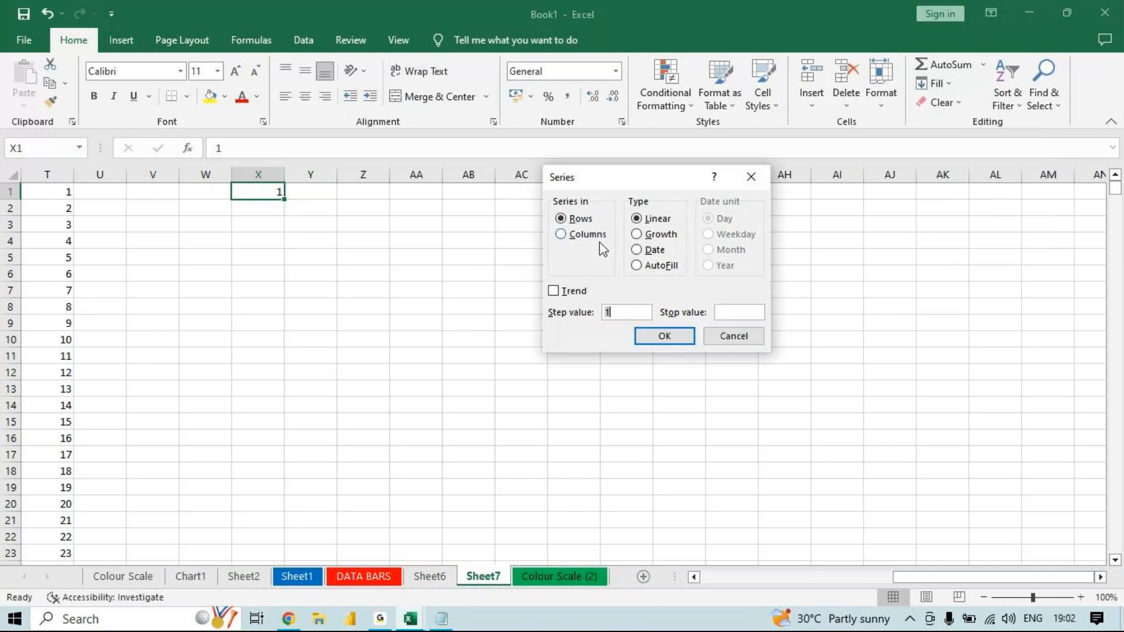
click(596, 234)
drag(624, 311, 584, 312)
click(728, 309)
text(100000)
key(BackSpace)
click(673, 330)
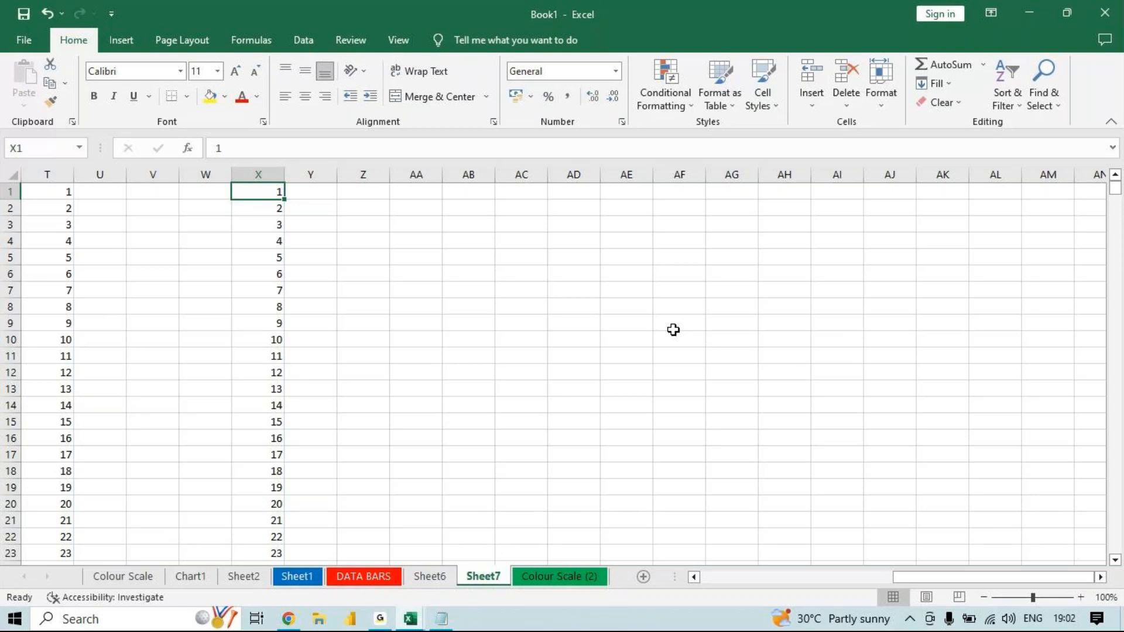
- Check the last entry of the column X series, return to its start and select cell Z1
key(ctrl+Down)
key(ctrl+Up)
click(363, 197)
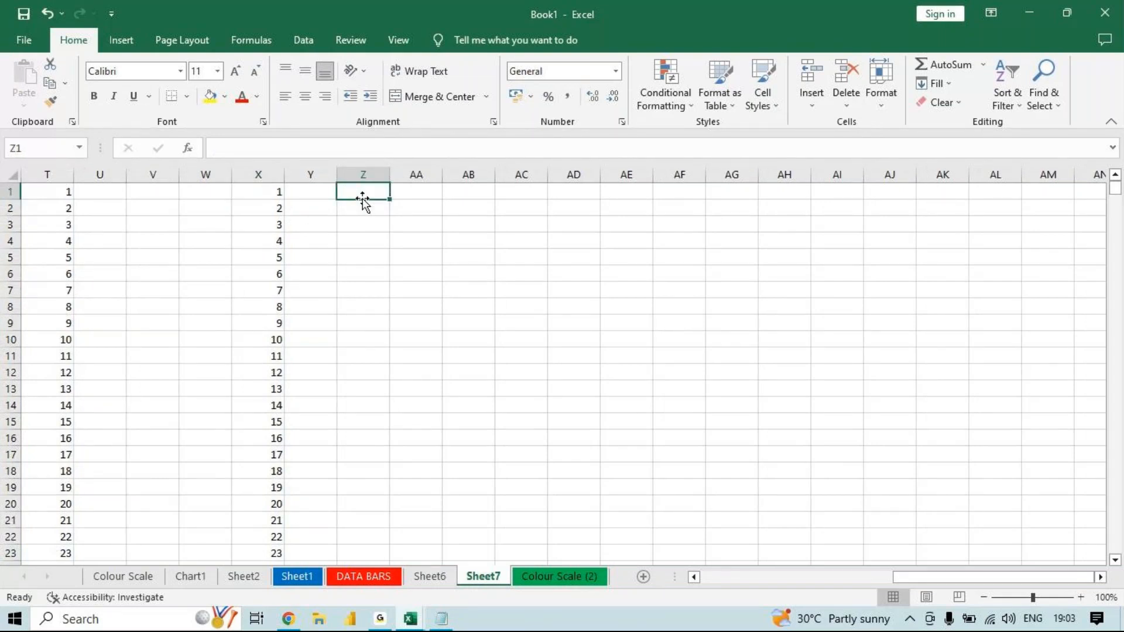
click(938, 83)
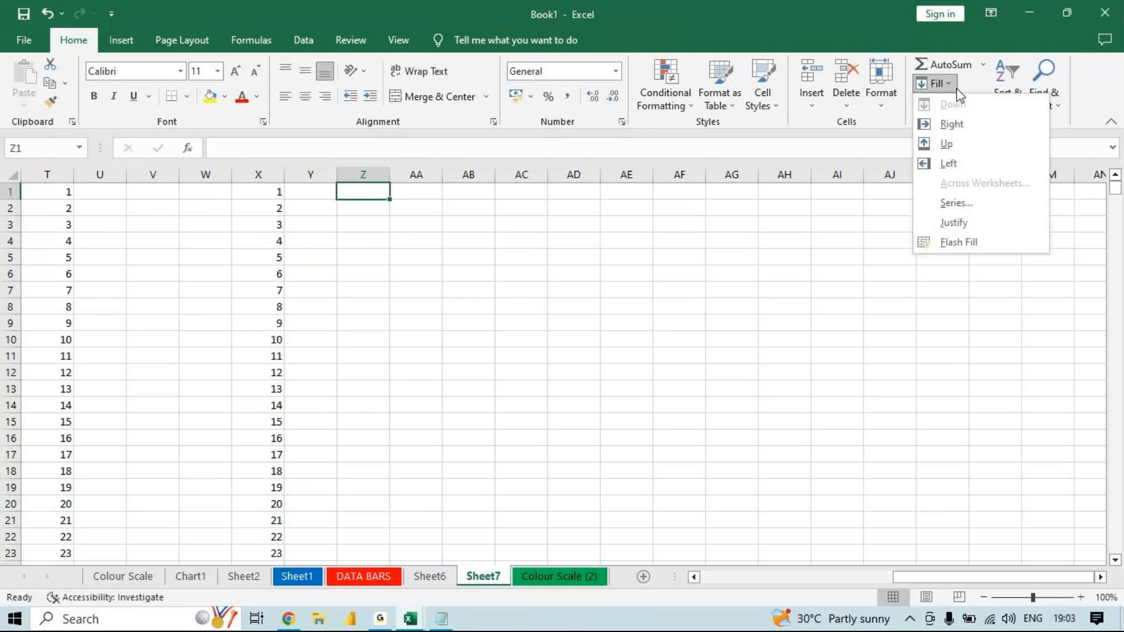
click(955, 203)
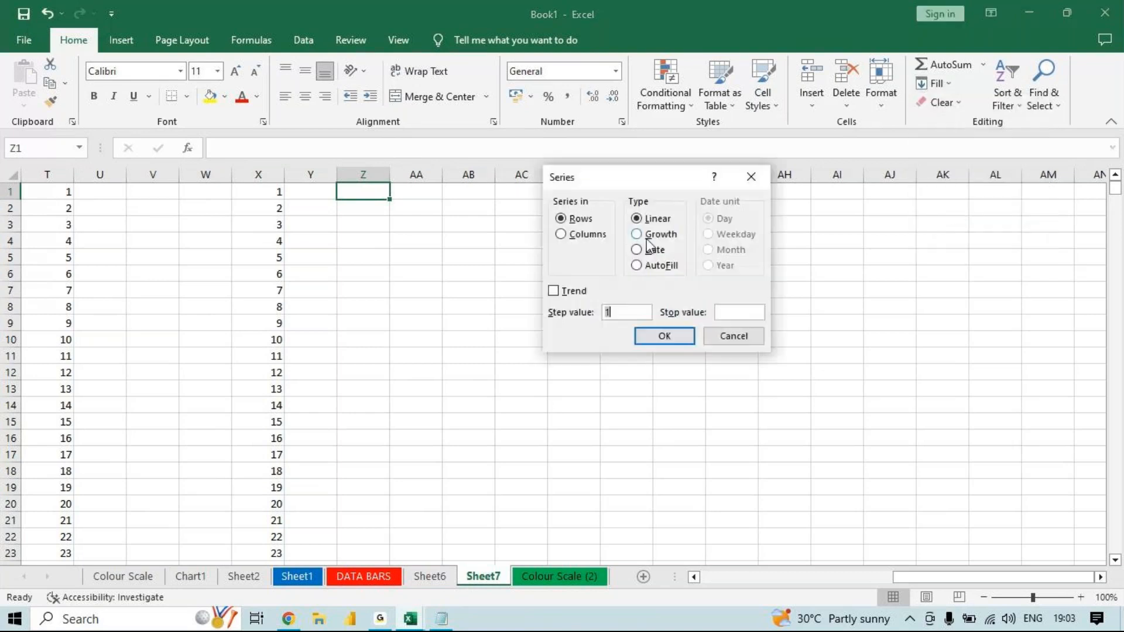
click(751, 176)
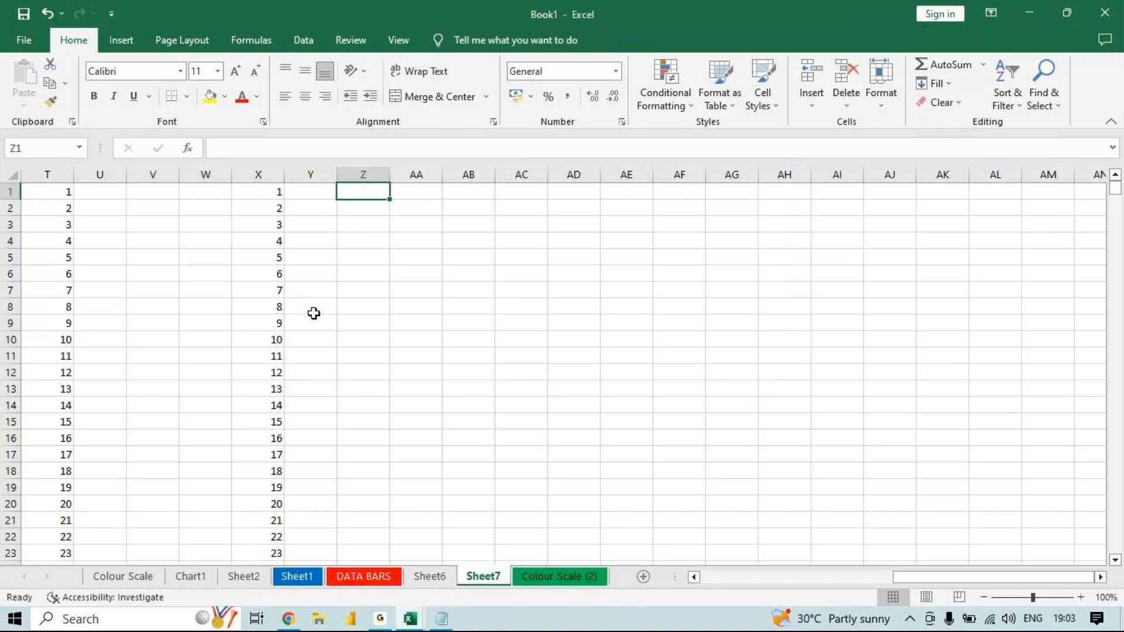
- Enter 1 in Z1 and fill it down column Z as a growth series with step value 2 and stop value 100
text(1)
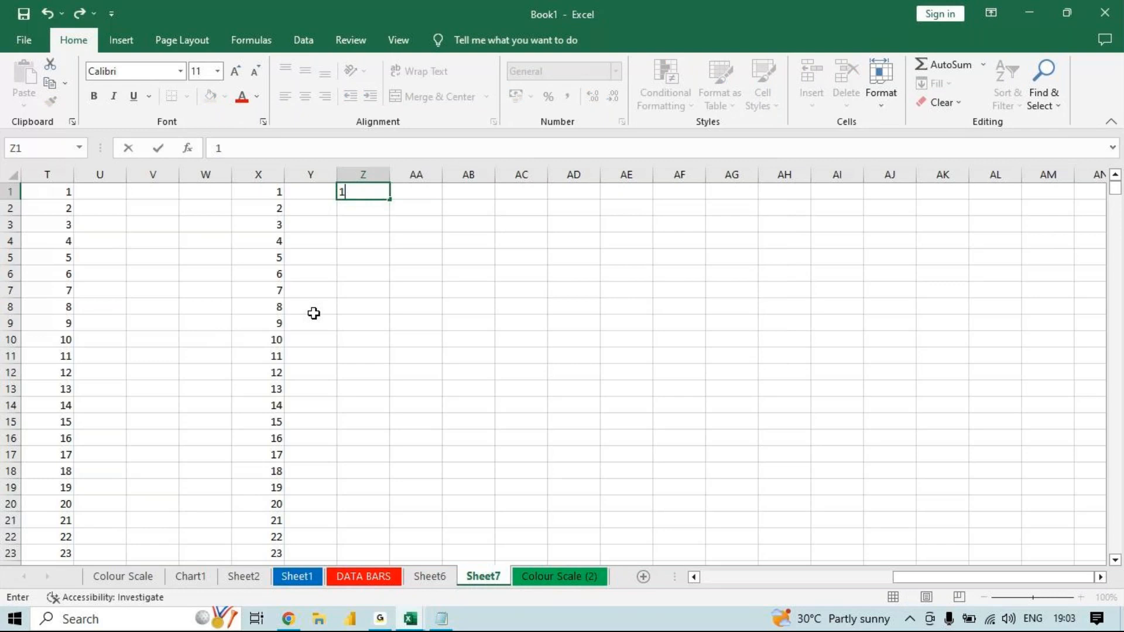
key(Return)
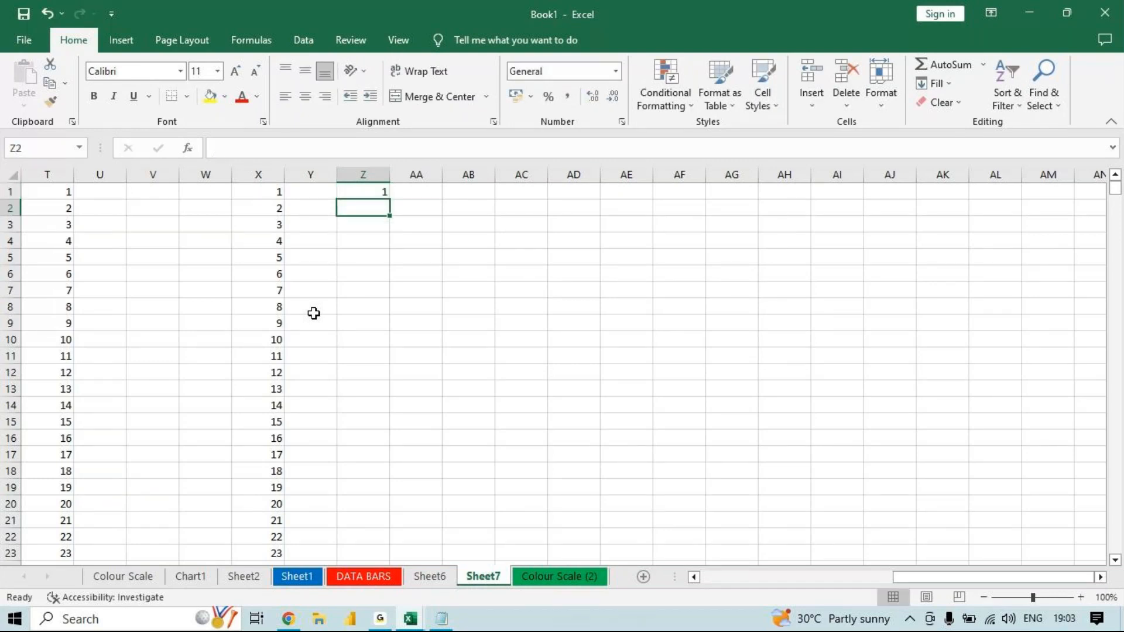
click(364, 187)
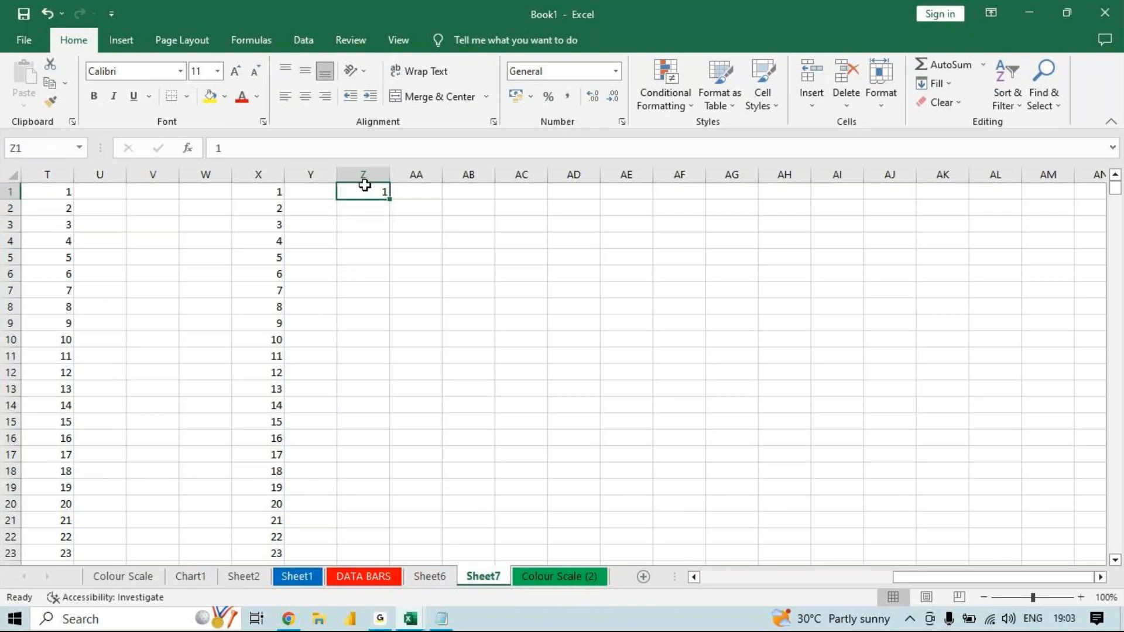
click(949, 87)
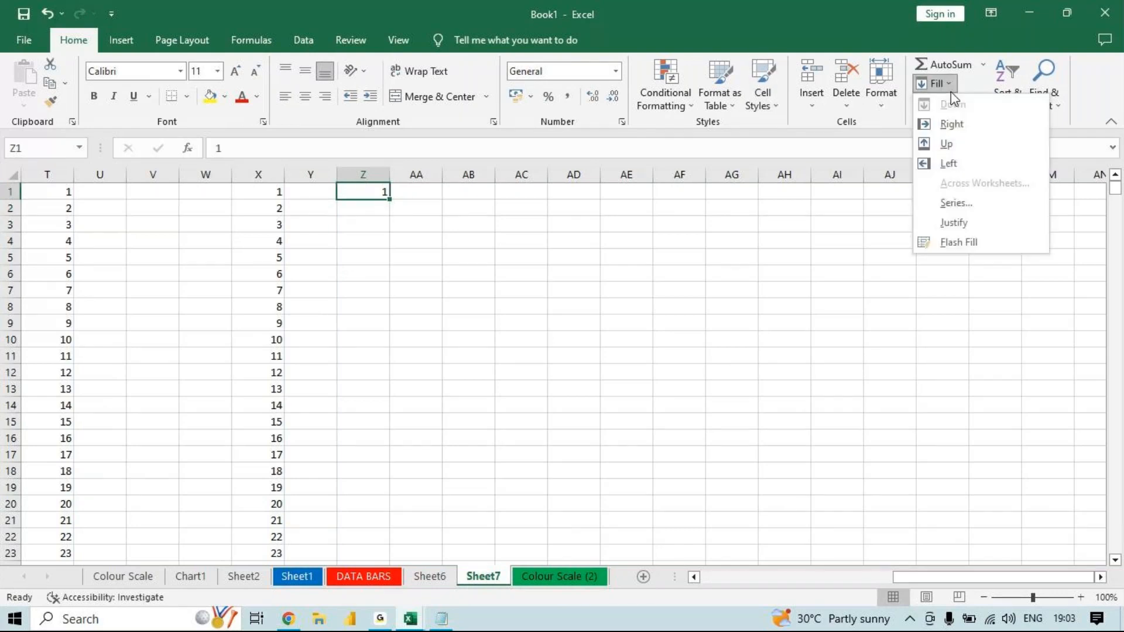
click(953, 204)
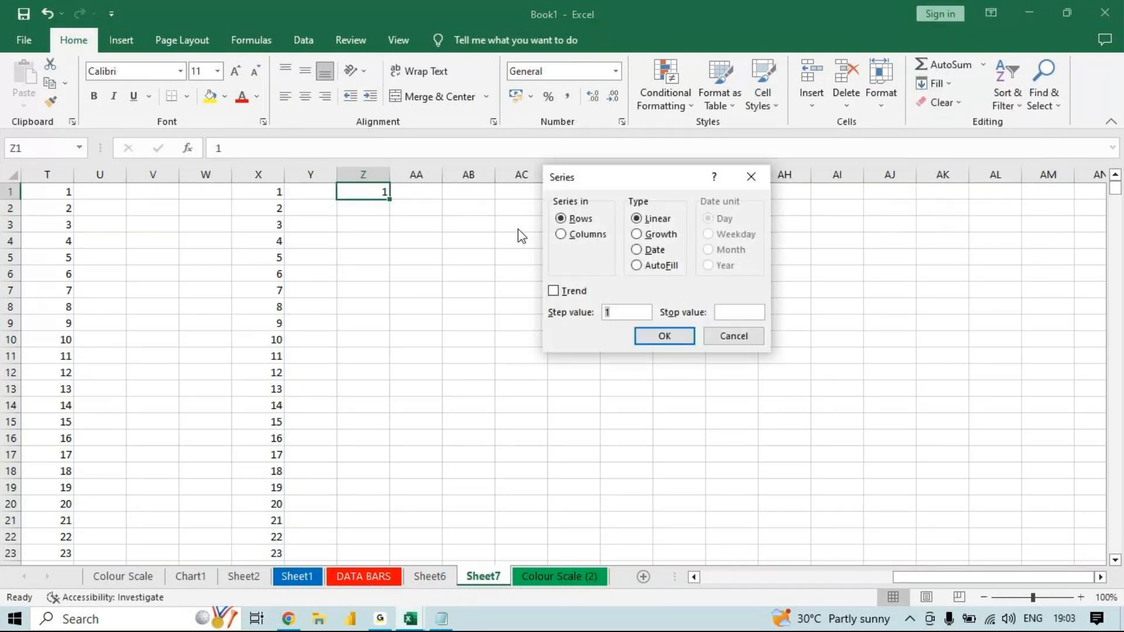
click(573, 235)
click(638, 235)
drag(624, 316, 602, 319)
click(746, 312)
text(100)
key(Return)
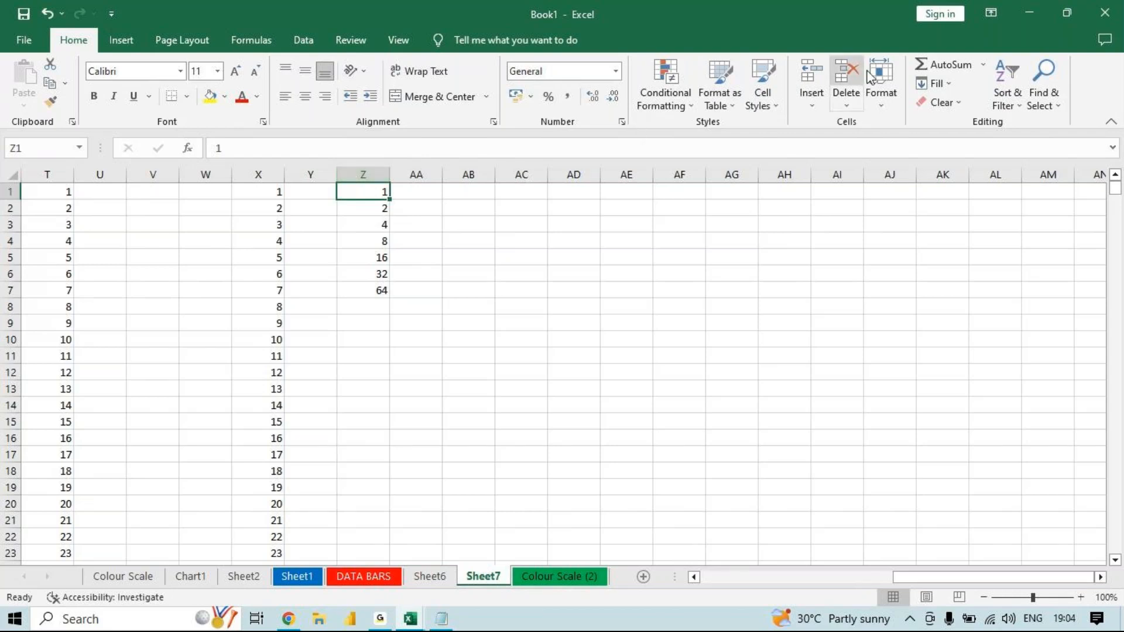
click(951, 85)
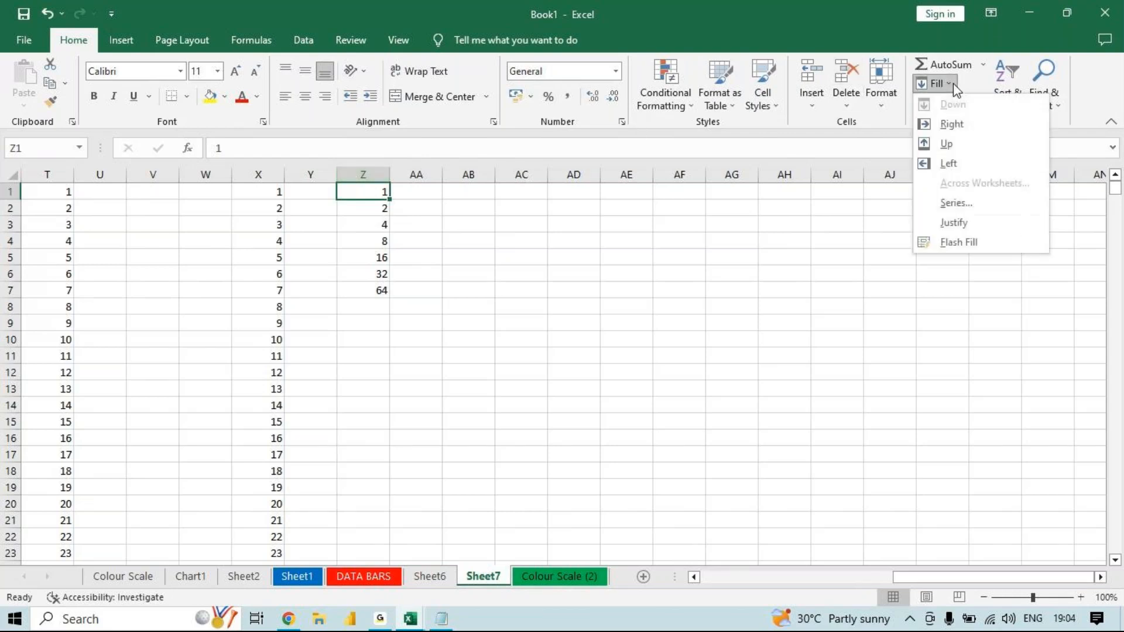
click(956, 204)
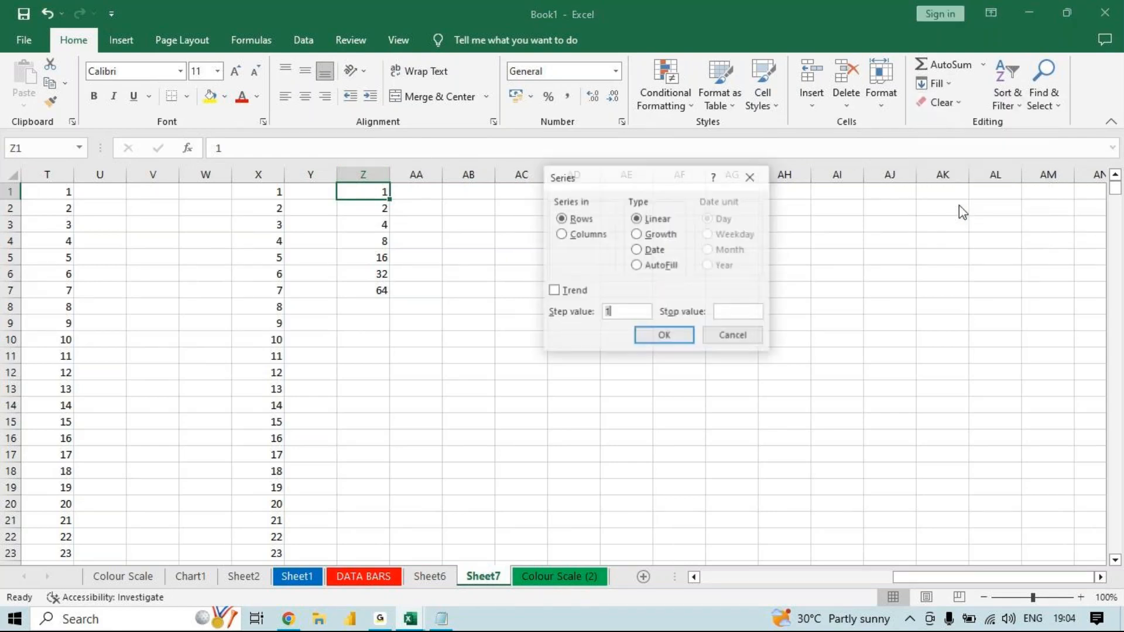
click(751, 177)
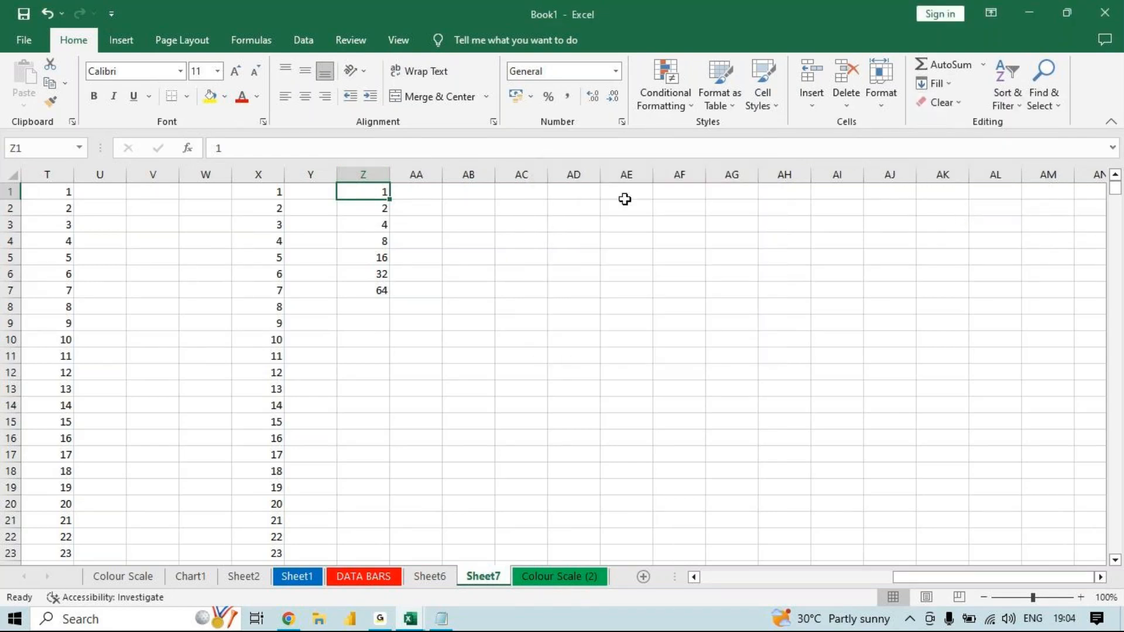
- Enter the date 15-06-2023 in cell AD1
click(566, 190)
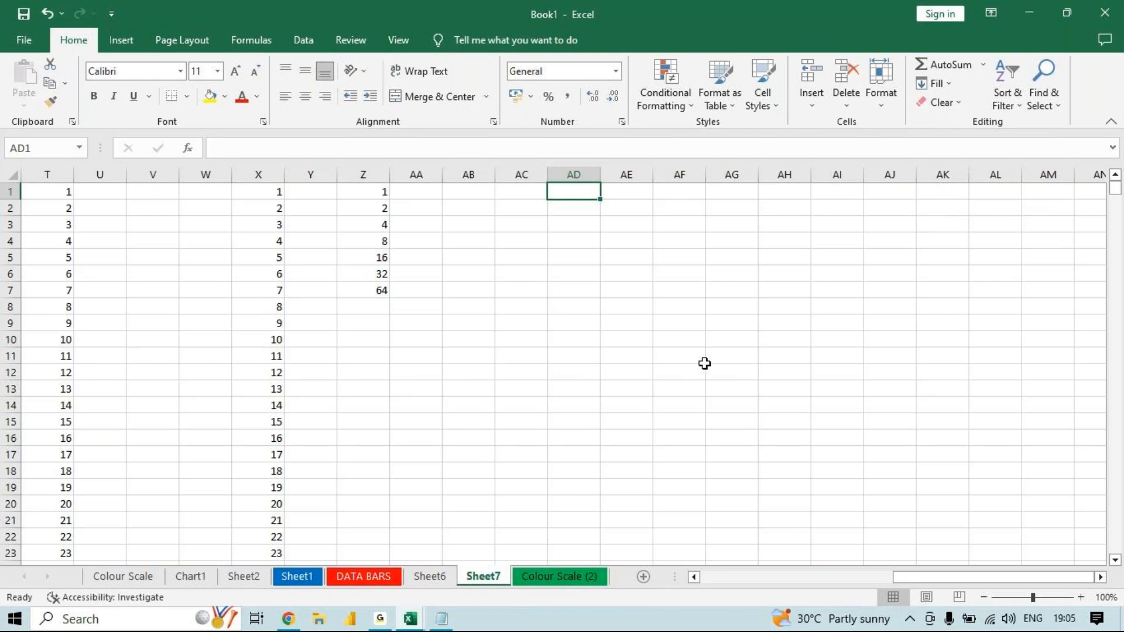
text(15)
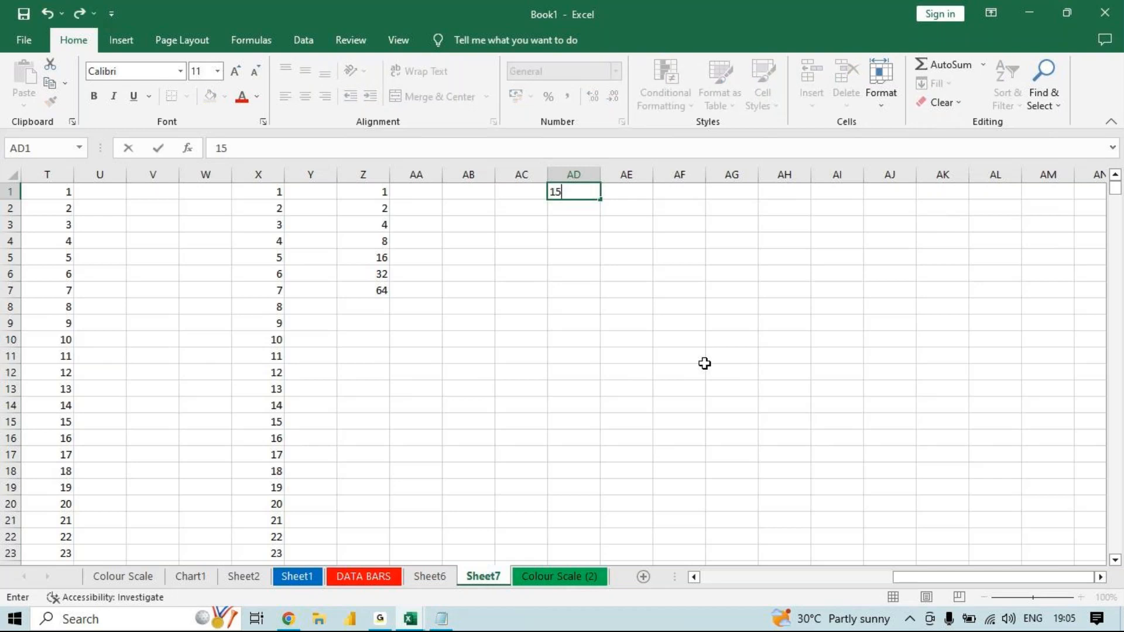
text(-06)
text(2023)
key(Return)
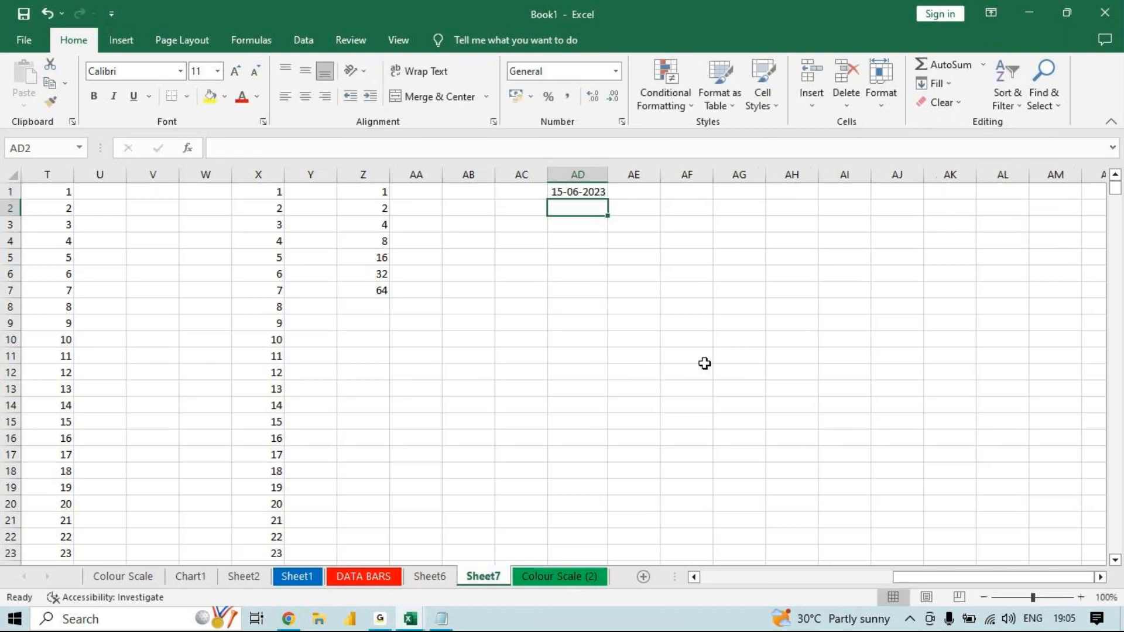
- AutoFill the date in AD1 down to AD14 using the Fill Days option
click(571, 192)
drag(609, 198, 580, 406)
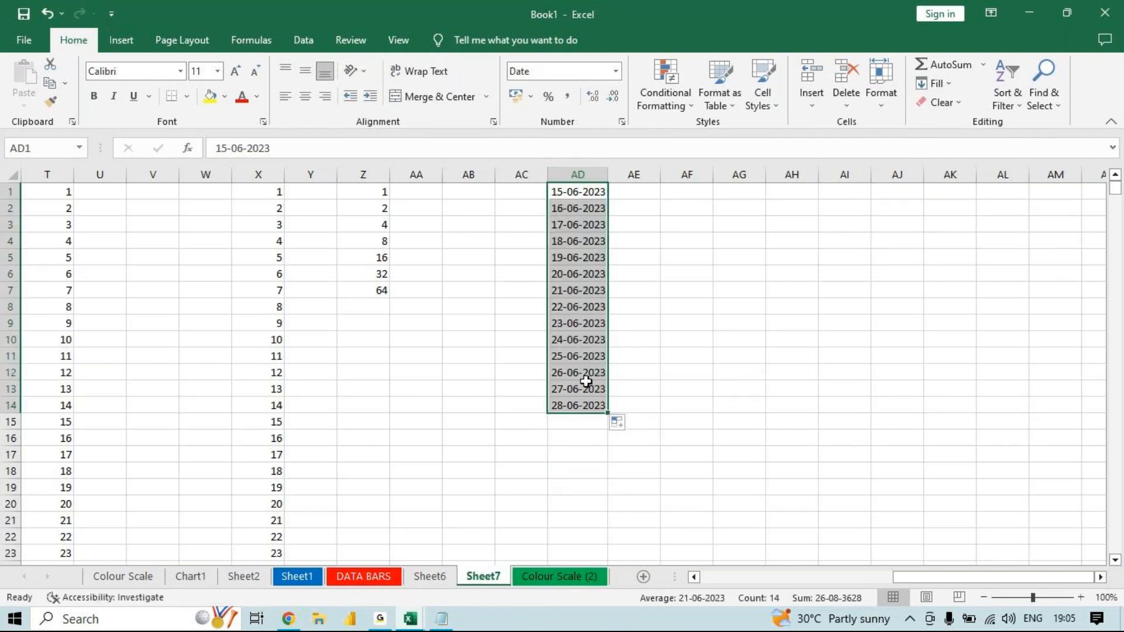
click(625, 424)
click(630, 423)
click(630, 423)
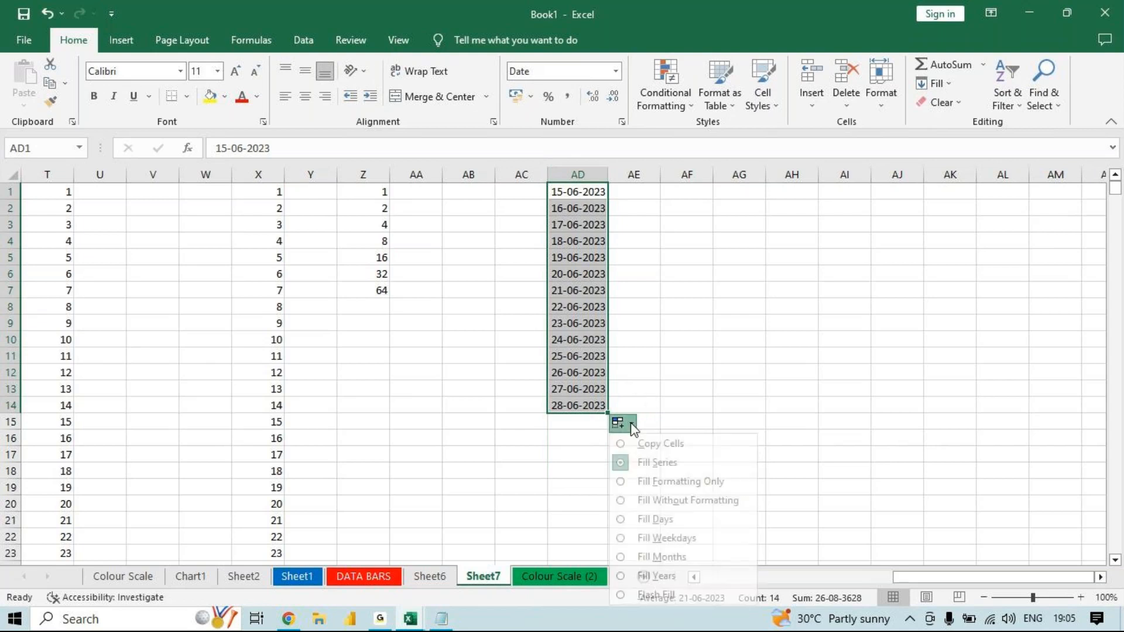
click(631, 524)
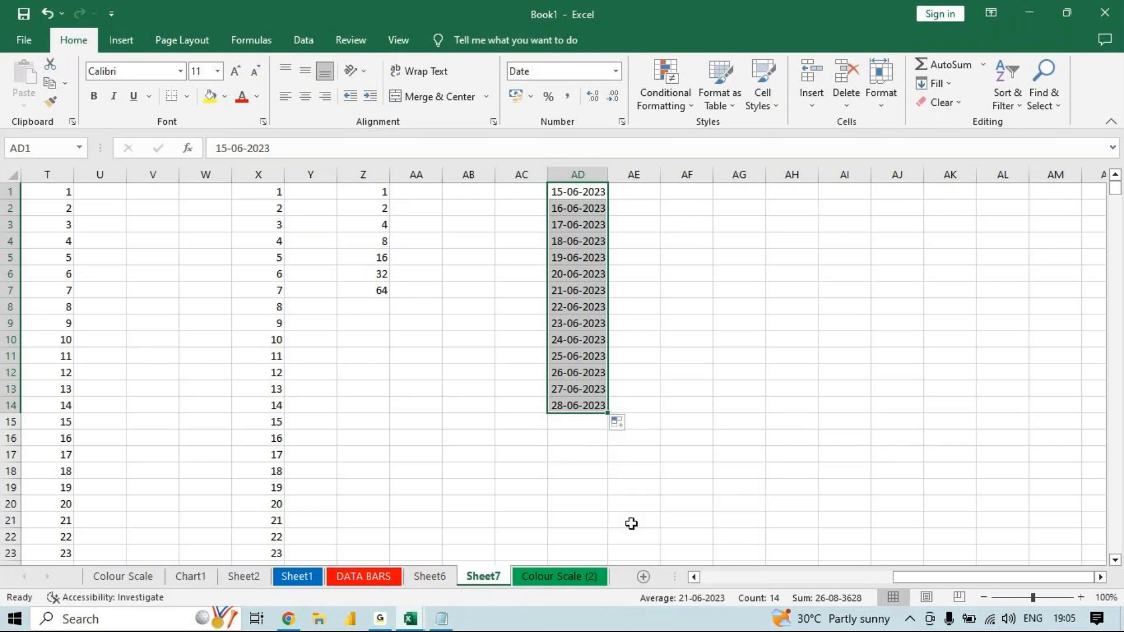
- Refill AD1:AD14 with the AutoFill options Fill Weekdays, Fill Months and finally Fill Years
click(618, 423)
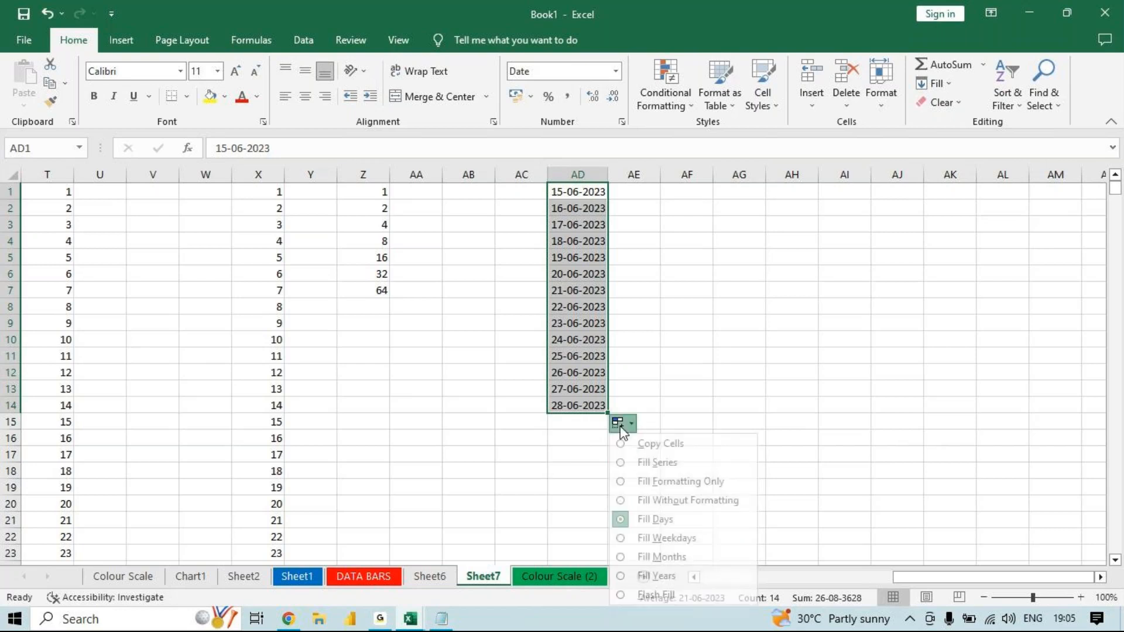
click(658, 538)
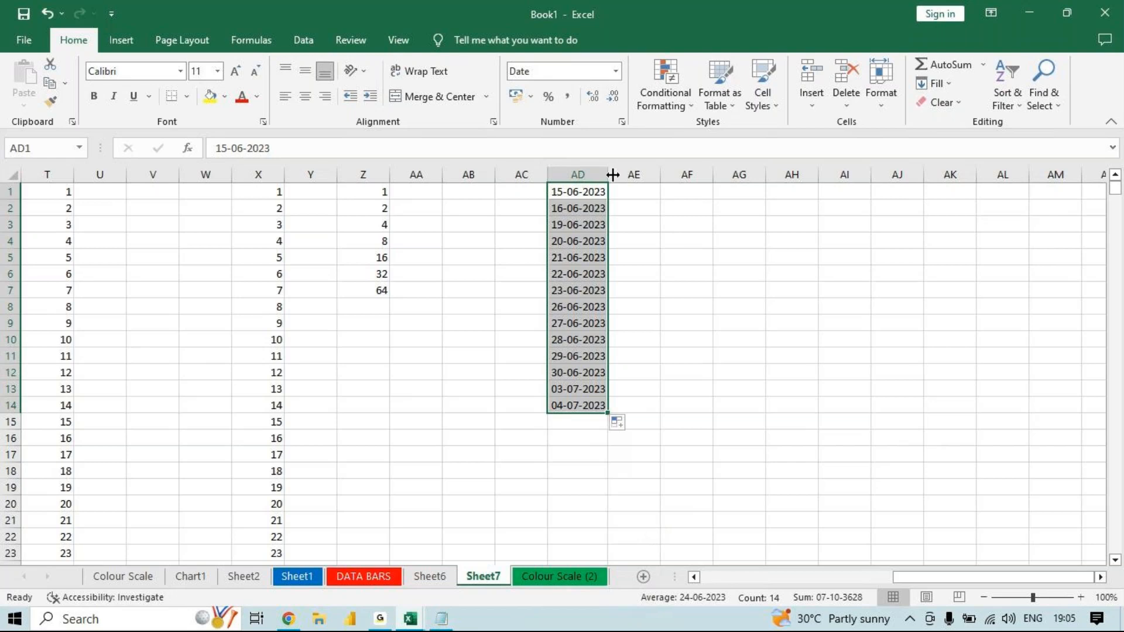
click(622, 421)
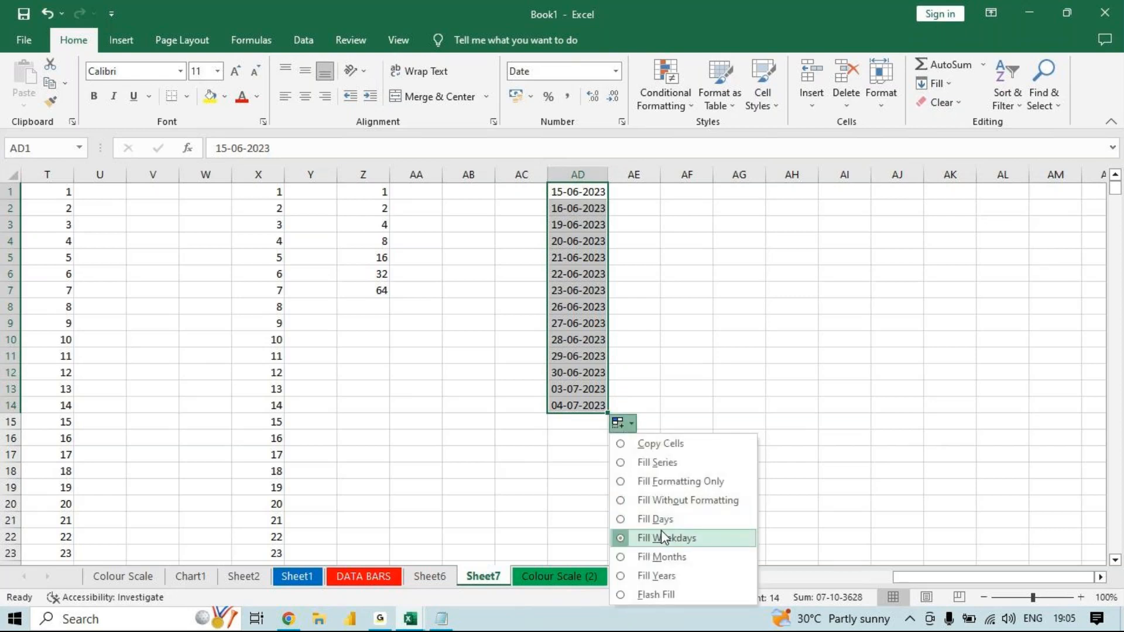
click(661, 556)
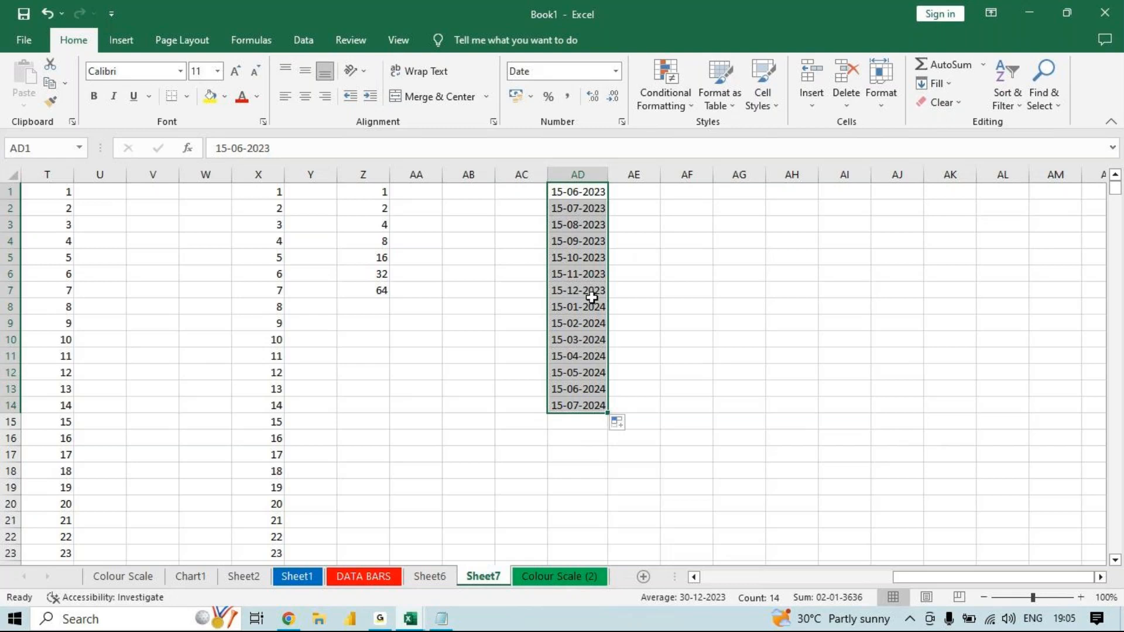
click(617, 424)
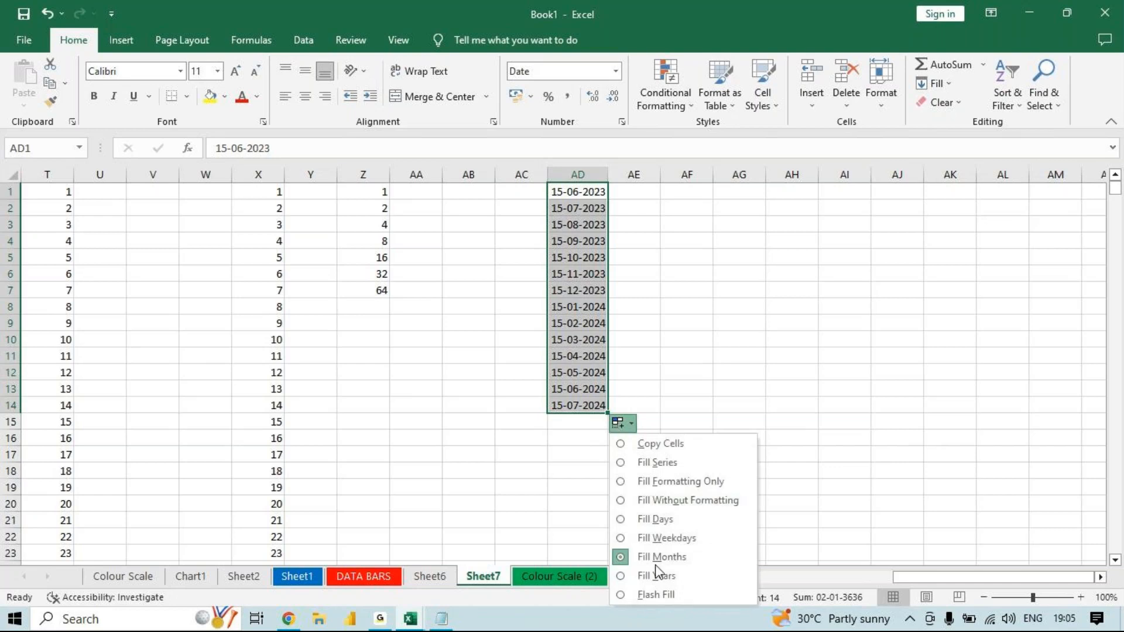
click(655, 577)
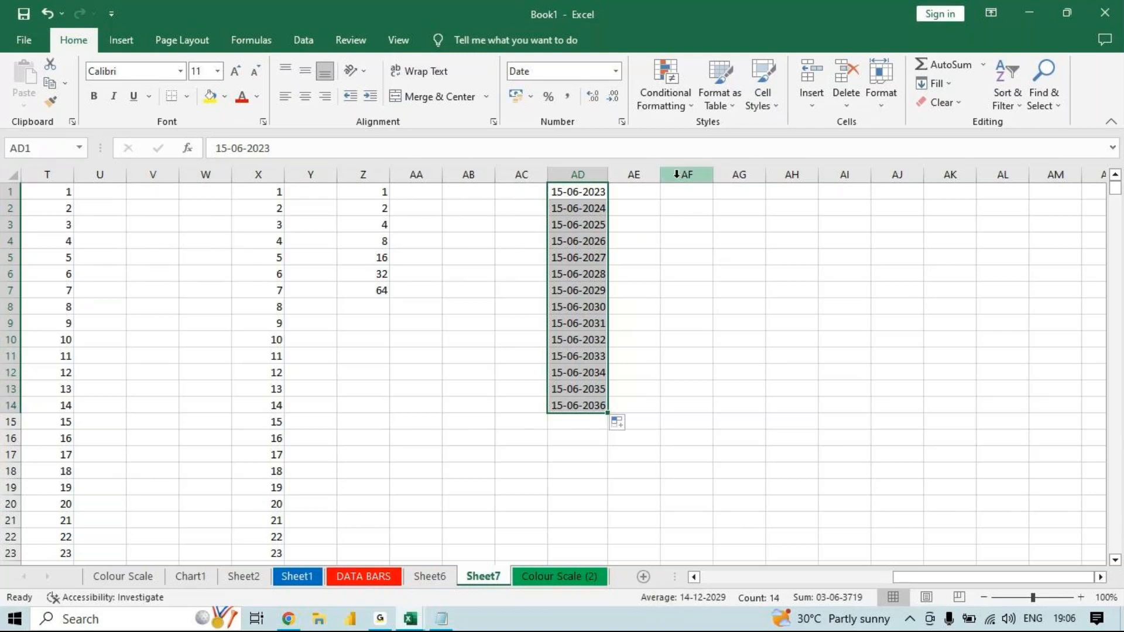
- Open the Fill Series settings for the empty cell AF1 and choose a Date series in columns
click(682, 191)
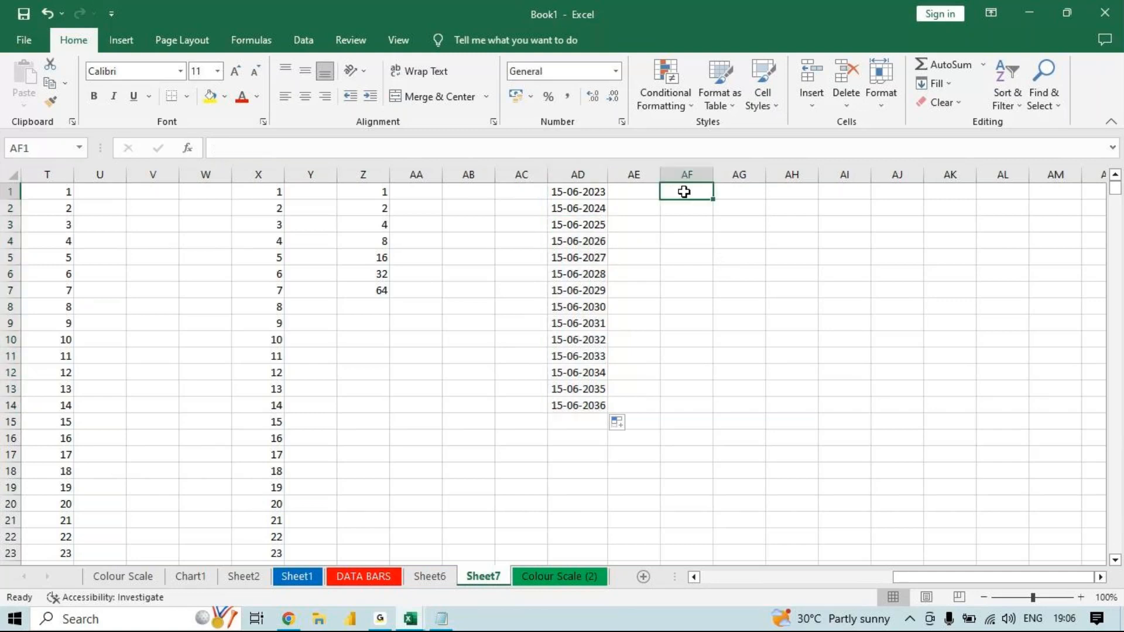
click(887, 102)
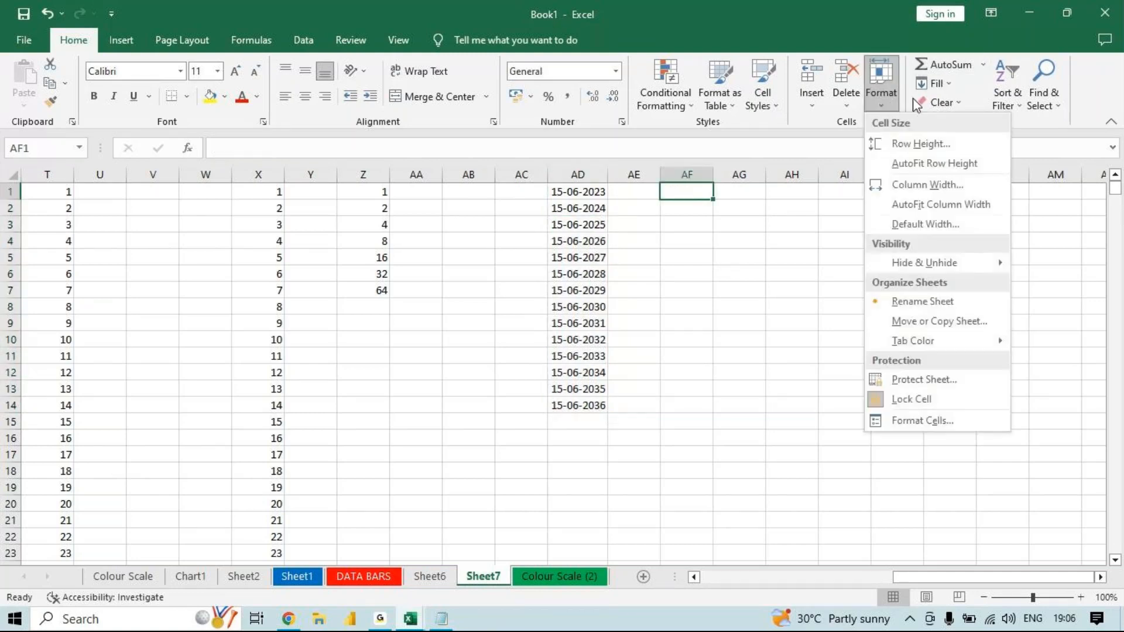
click(941, 84)
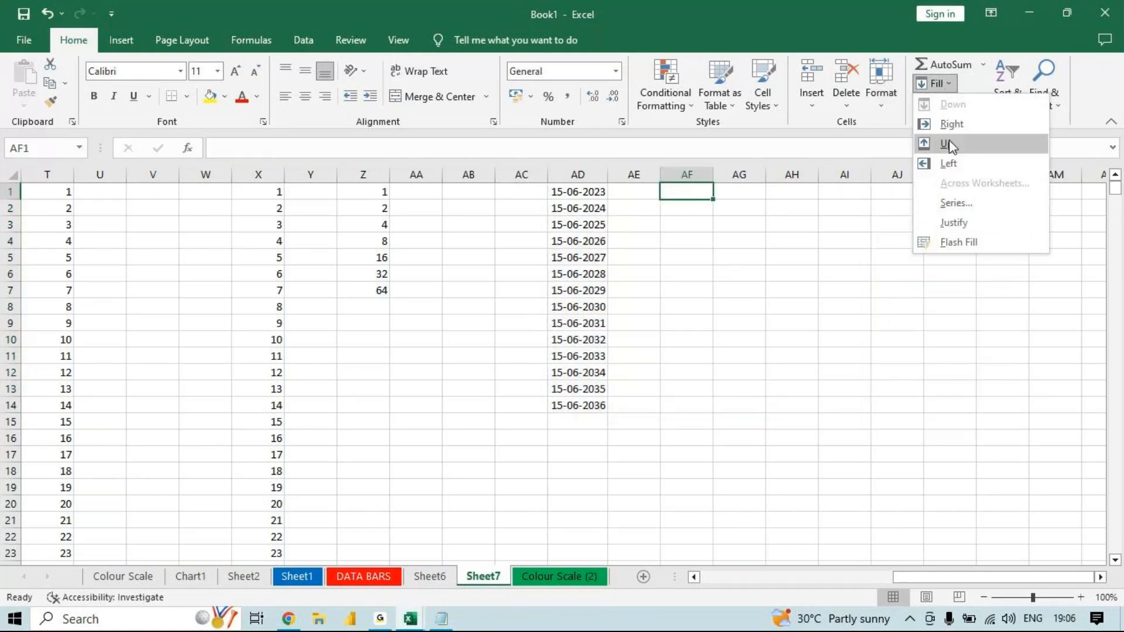
click(946, 203)
click(637, 250)
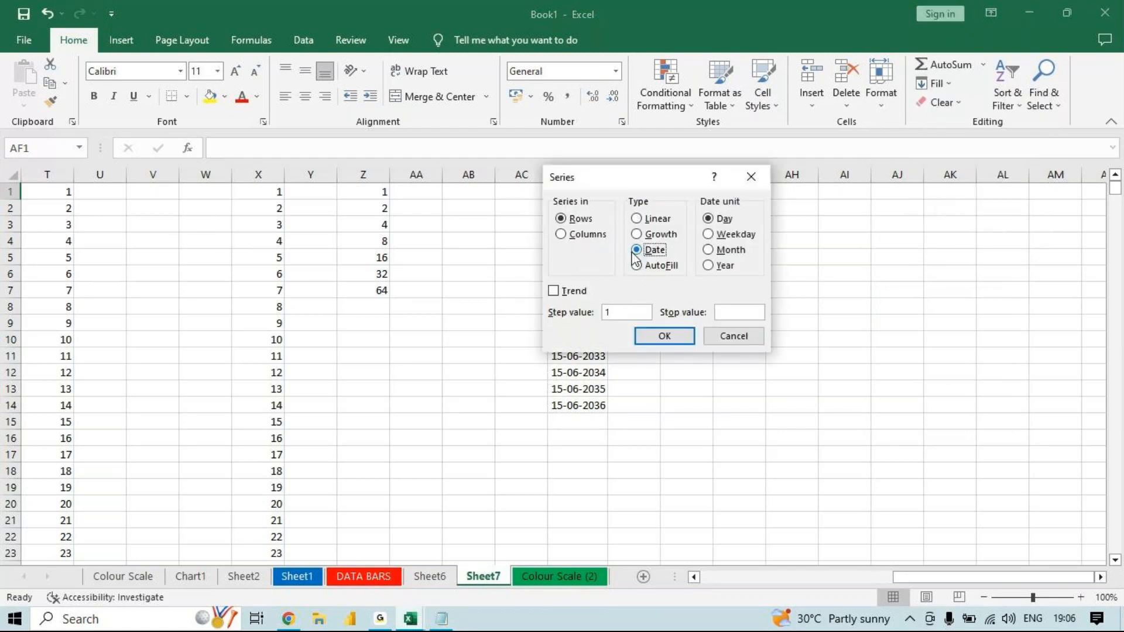
click(571, 235)
- Try to generate the series in AF1 with step value 15-06-2023 and stop value 15-07-2023
drag(622, 311, 557, 309)
drag(665, 183, 882, 228)
text(15-06)
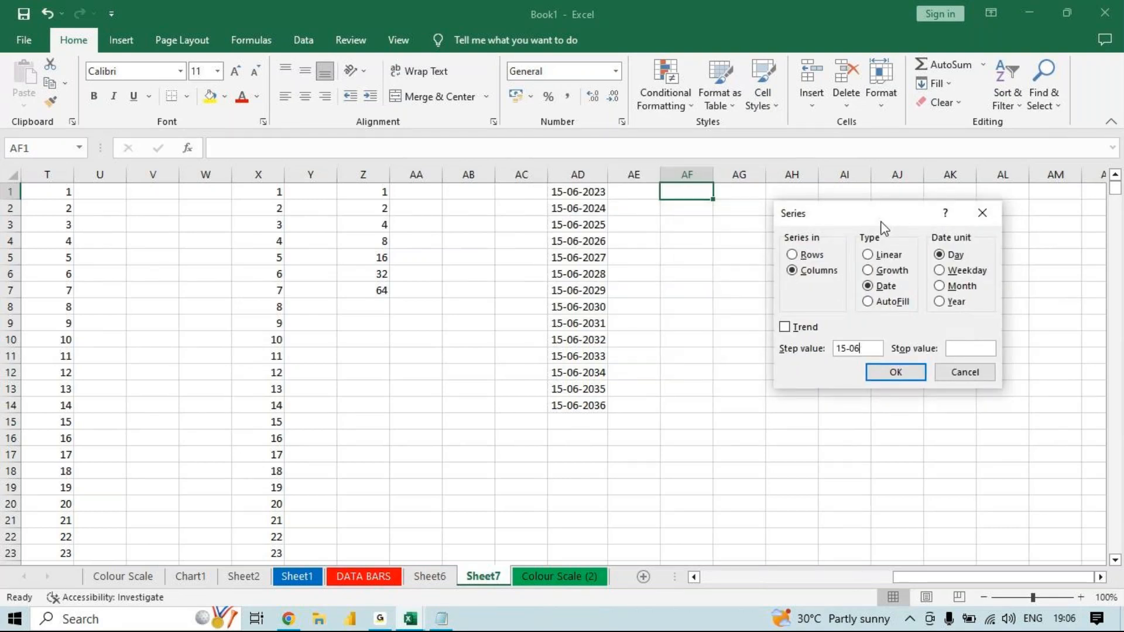
text(-2023)
click(976, 347)
text(15-07-2023)
key(Return)
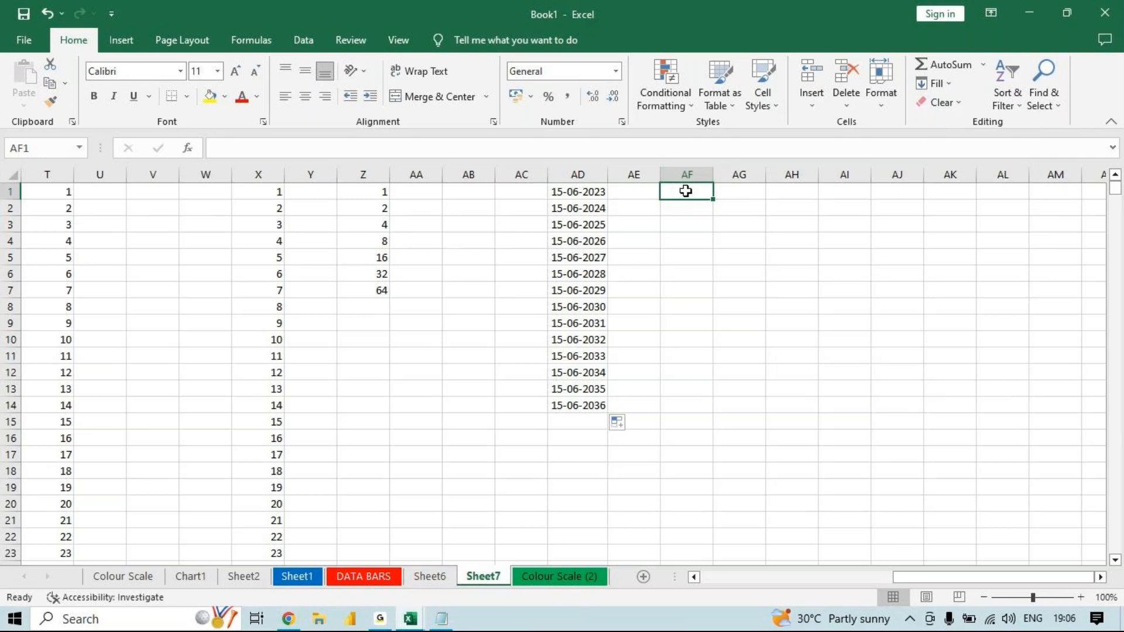
- Retry the Date series in columns from the empty cell AF1, with step value 15-06-2023 and stop value 15-07-2023
click(880, 97)
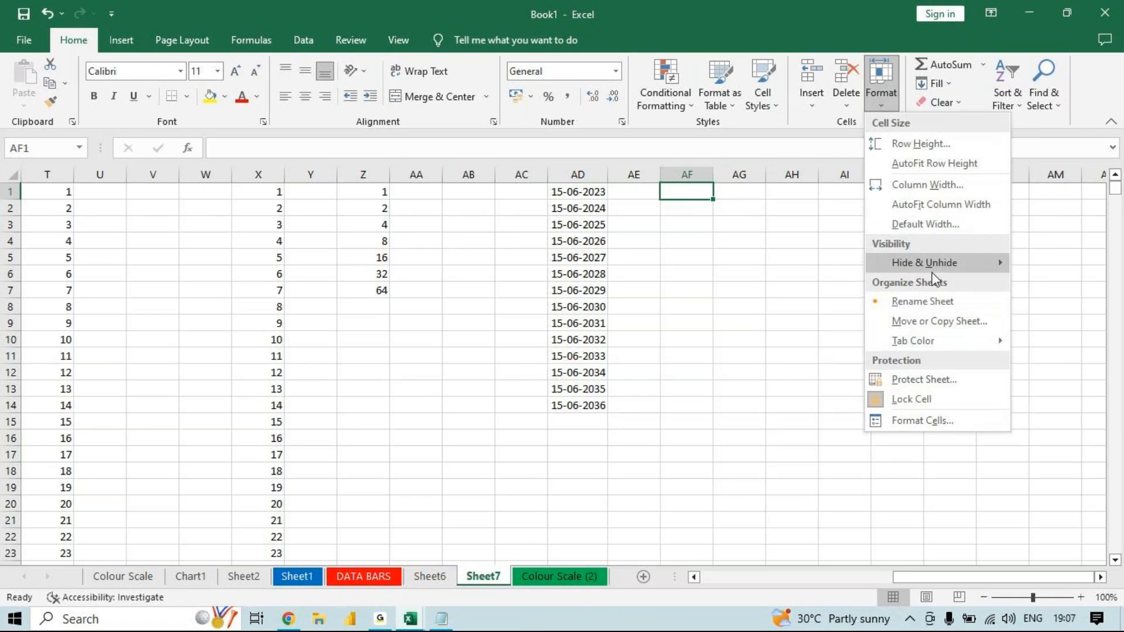
click(944, 84)
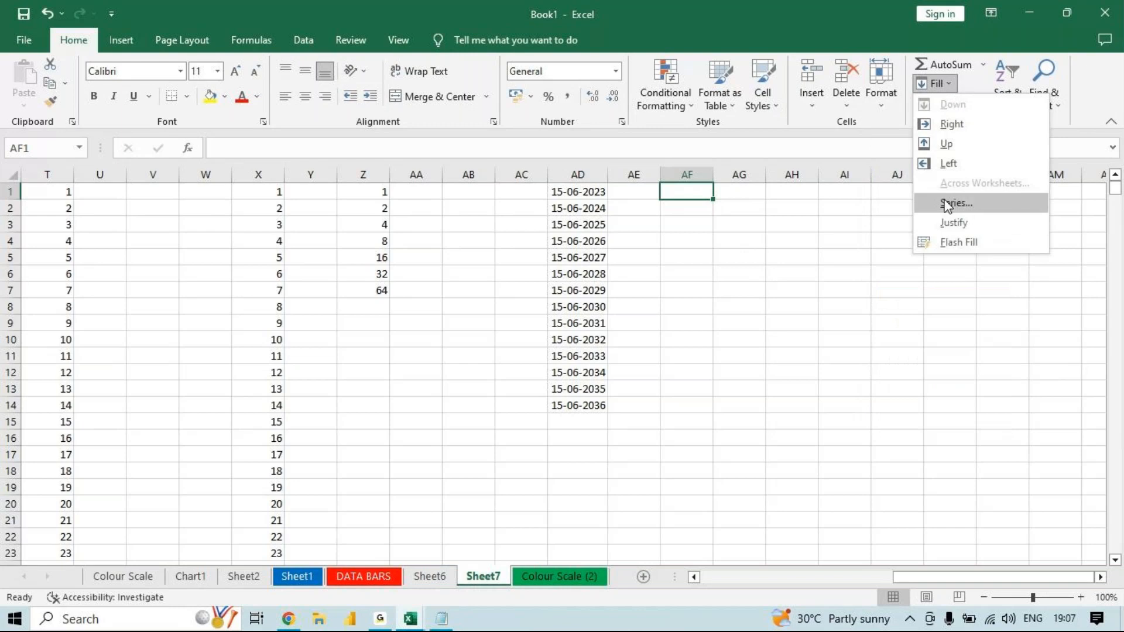
click(948, 205)
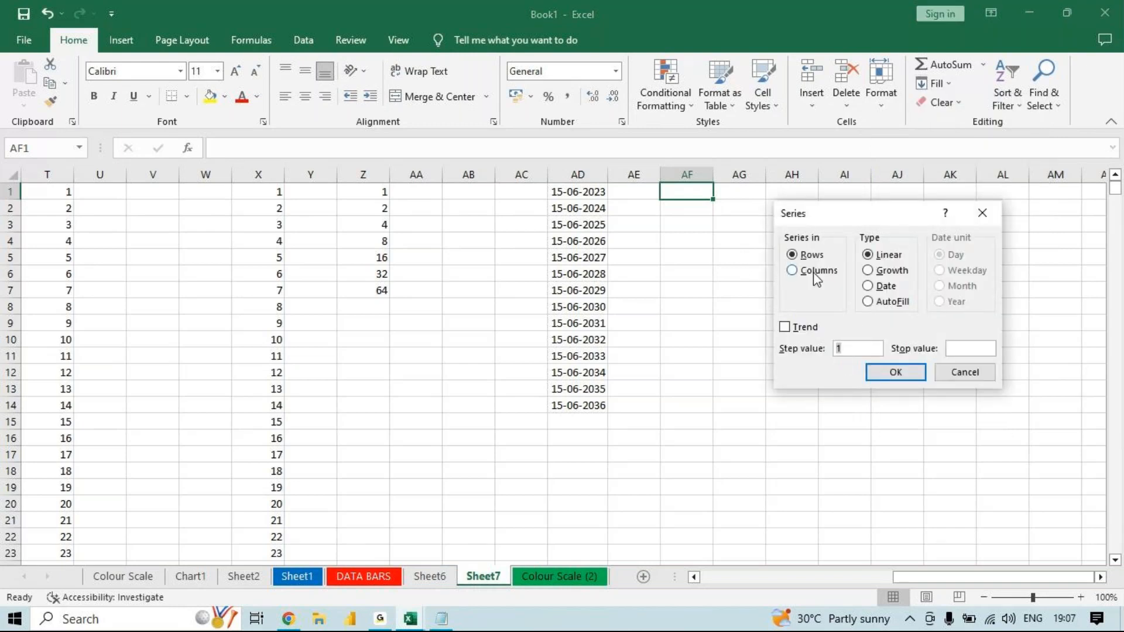
click(815, 272)
click(869, 286)
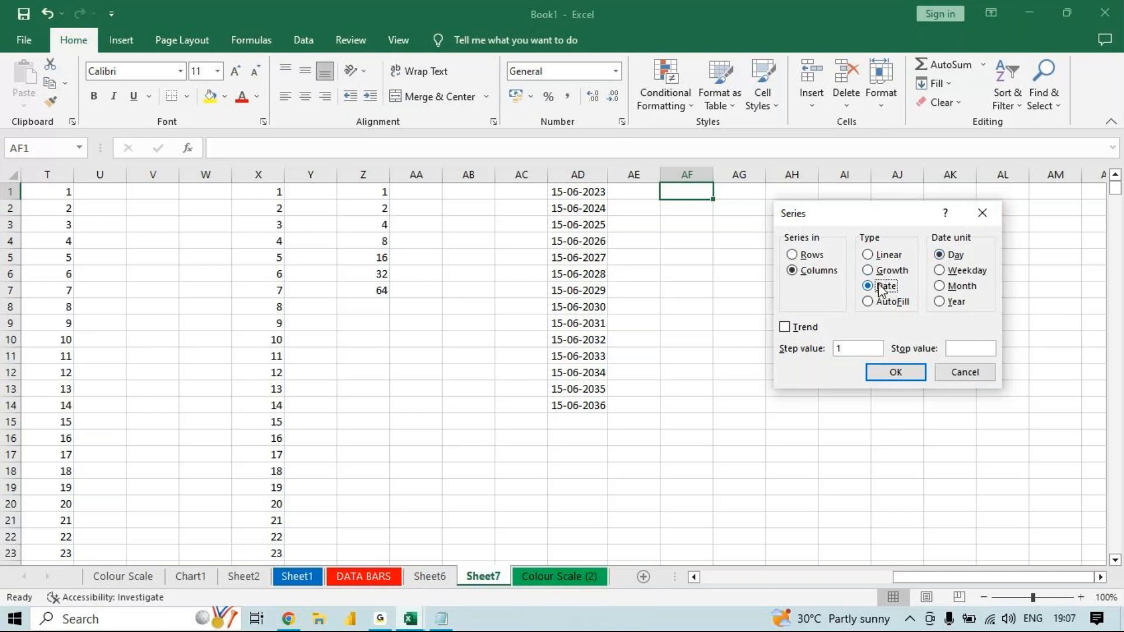
click(859, 353)
text(5-06-)
text(2023)
click(961, 347)
text(15-07-2023)
click(908, 371)
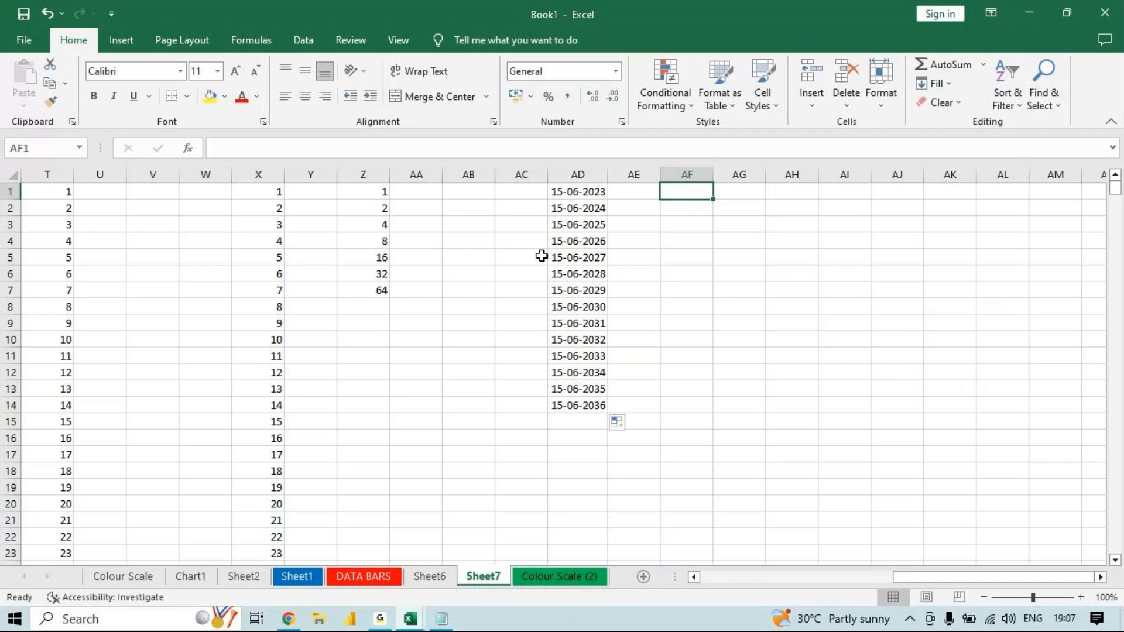
- Enter the date 15-06-2023 in cell AF1 and keep that cell selected
text(15-)
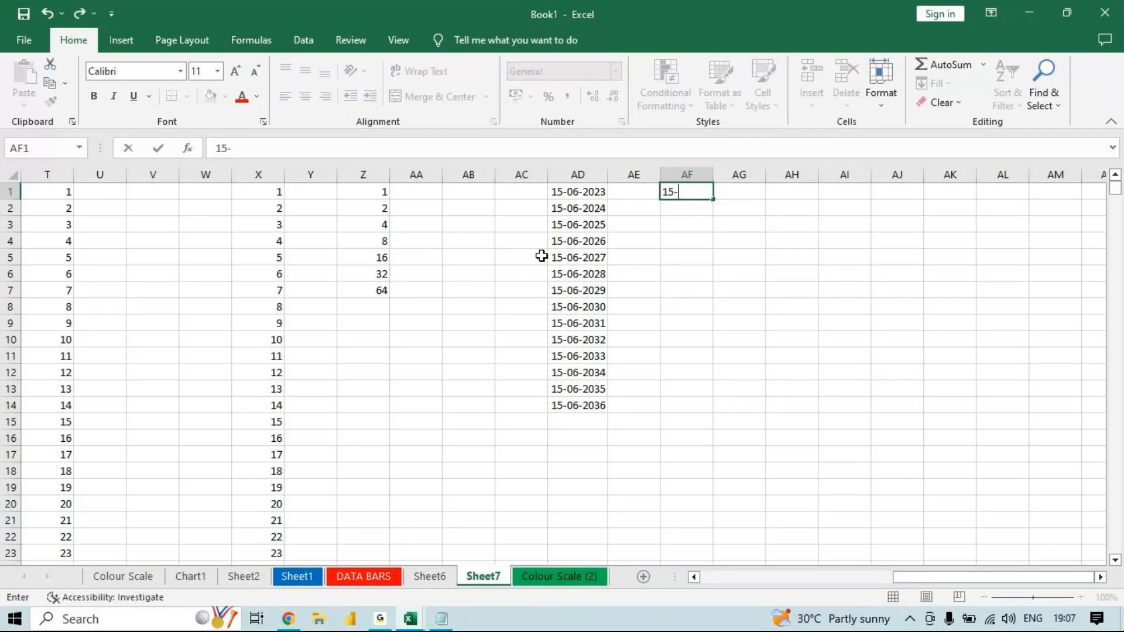
text(06-2023)
key(Return)
double_click(707, 192)
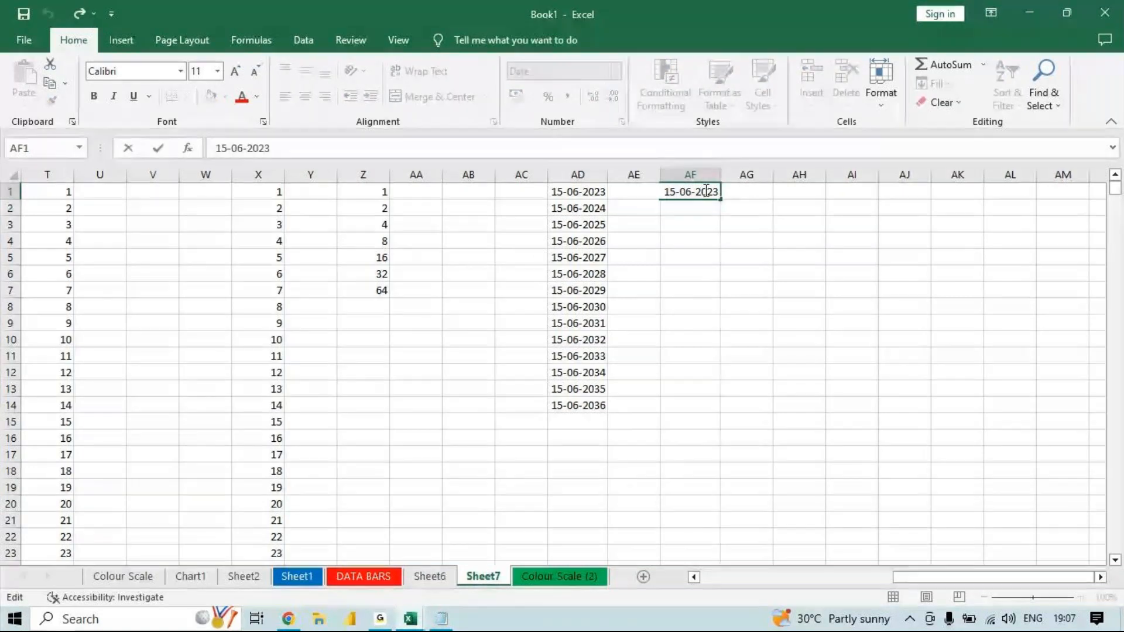
key(Escape)
- Fill column AF from AF1 with a Date series by day, step value 1 and stop value 15-07-2023
click(881, 84)
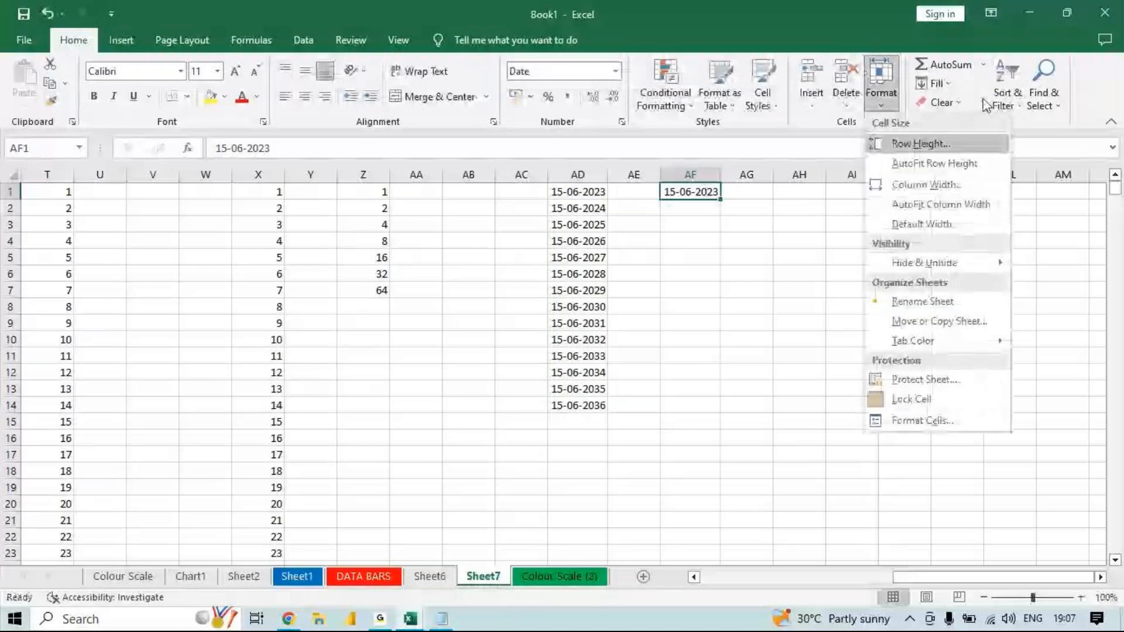
click(935, 83)
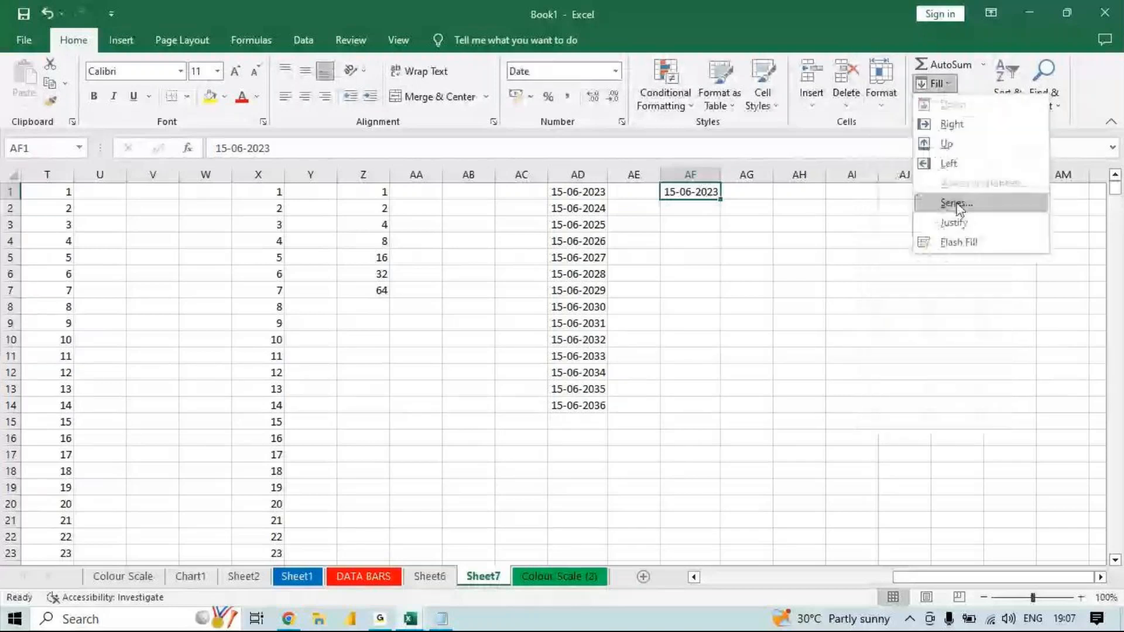
click(957, 204)
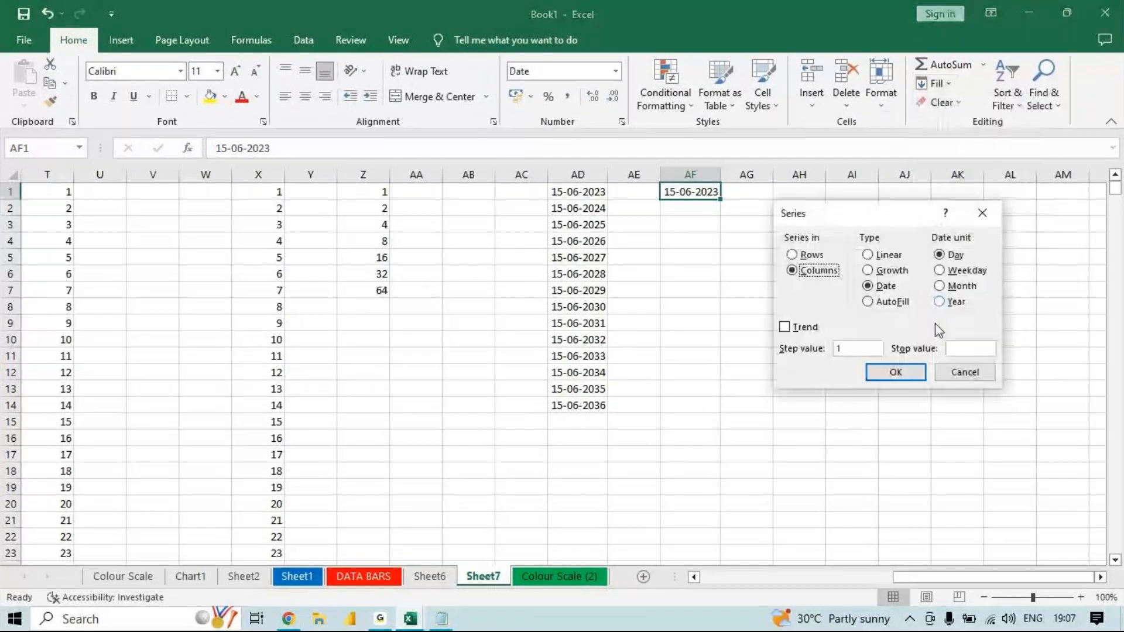
click(967, 349)
text(15-0)
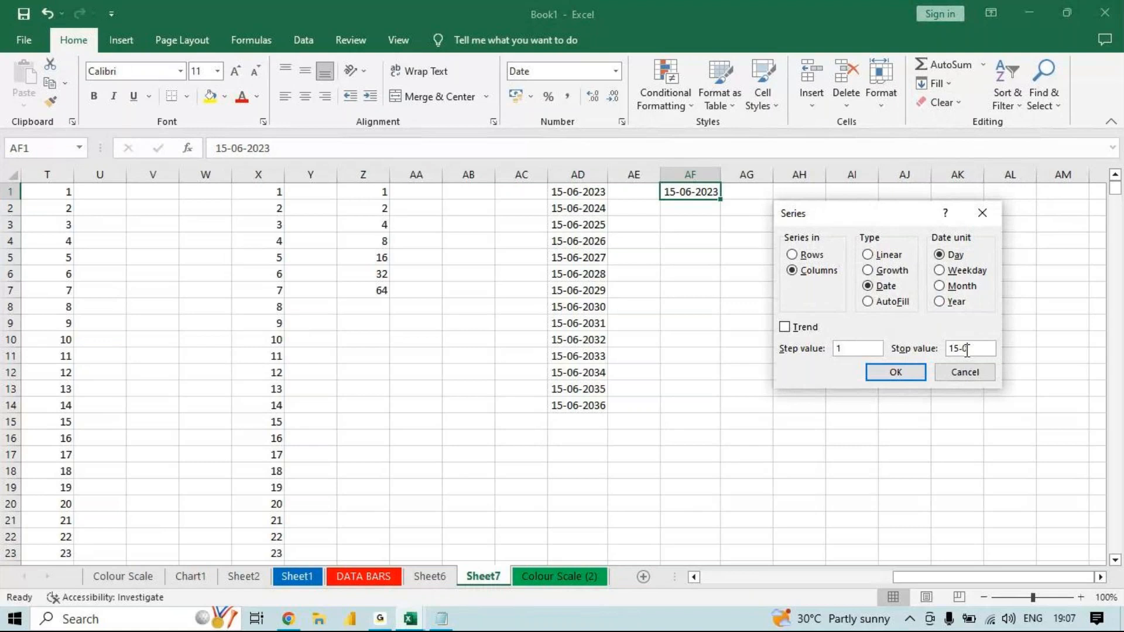
text(7-2023)
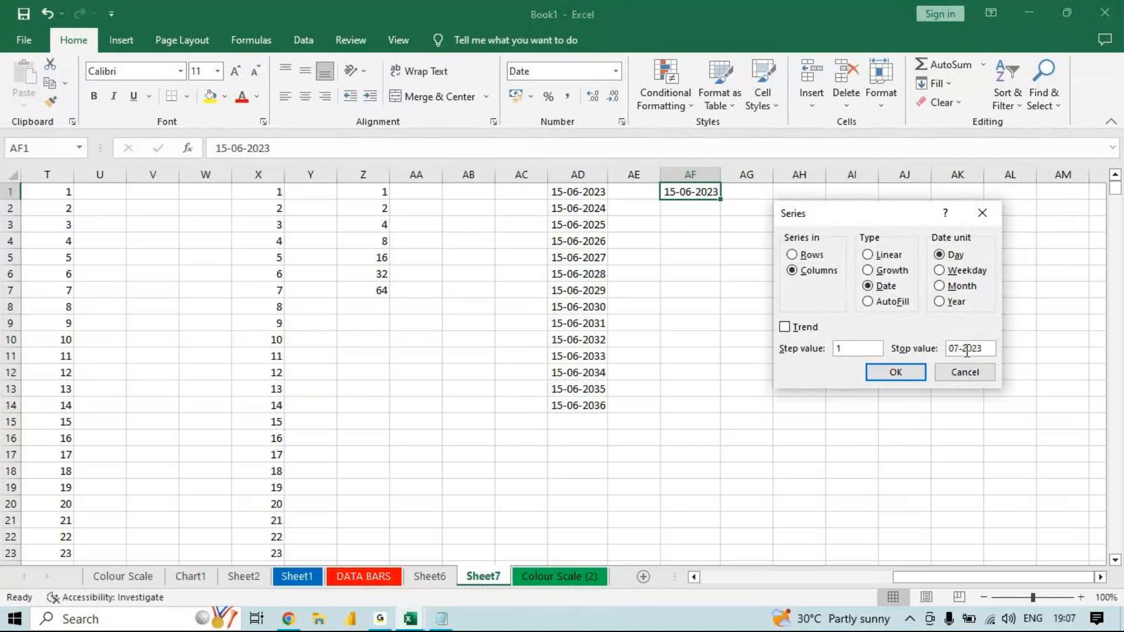
click(923, 370)
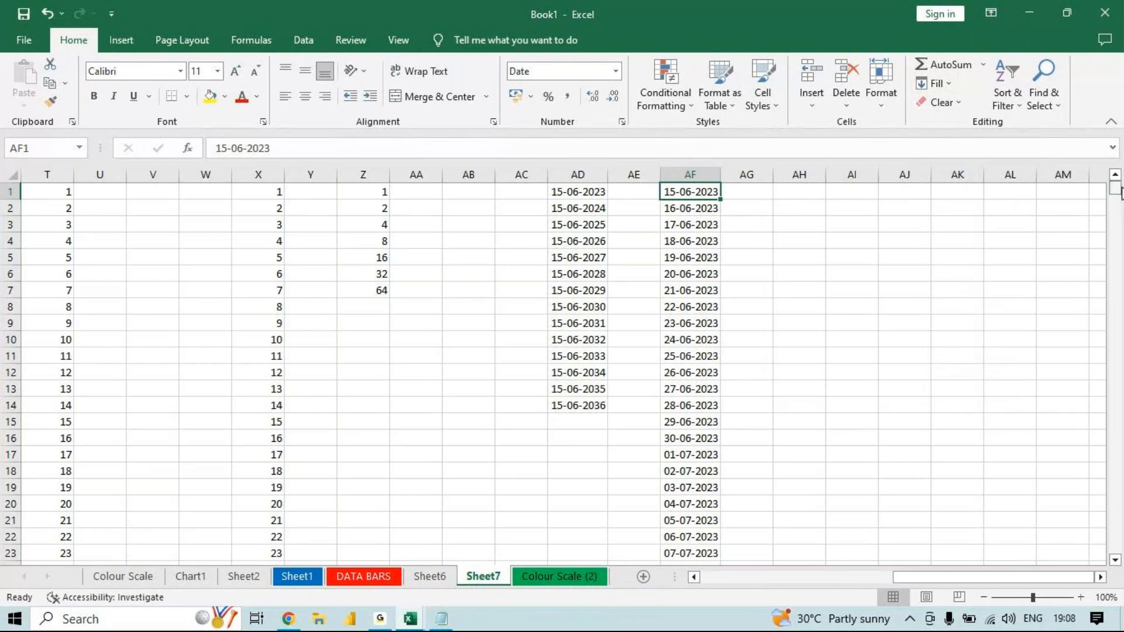
- Check the last date of the column AF series and return to the first row of the sheet
drag(1118, 190, 1102, 275)
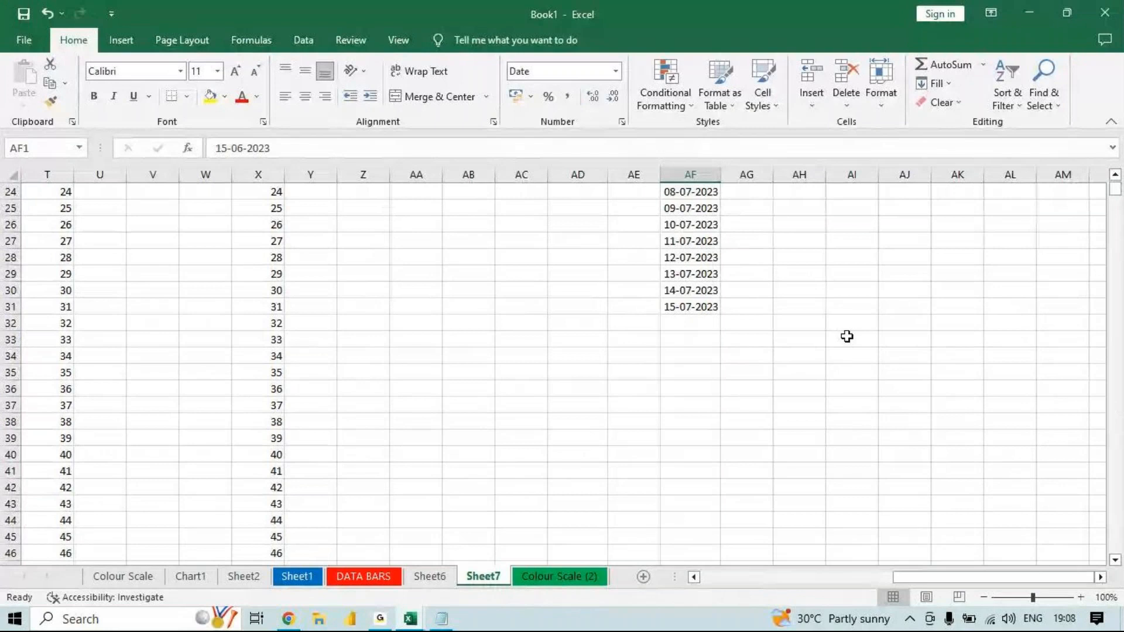
click(705, 306)
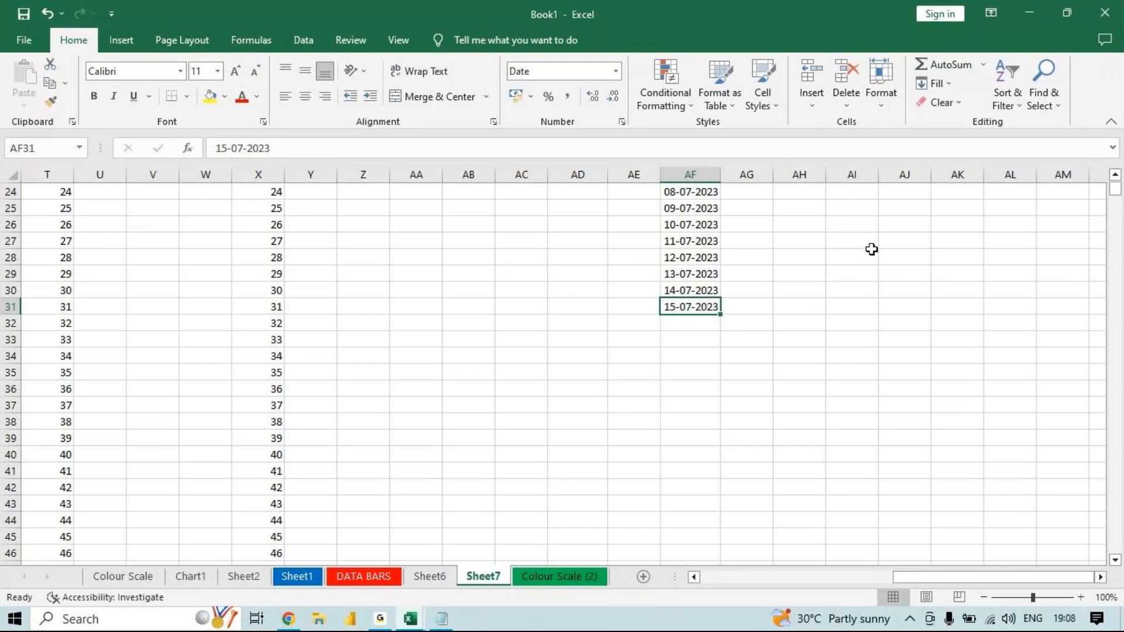
click(947, 84)
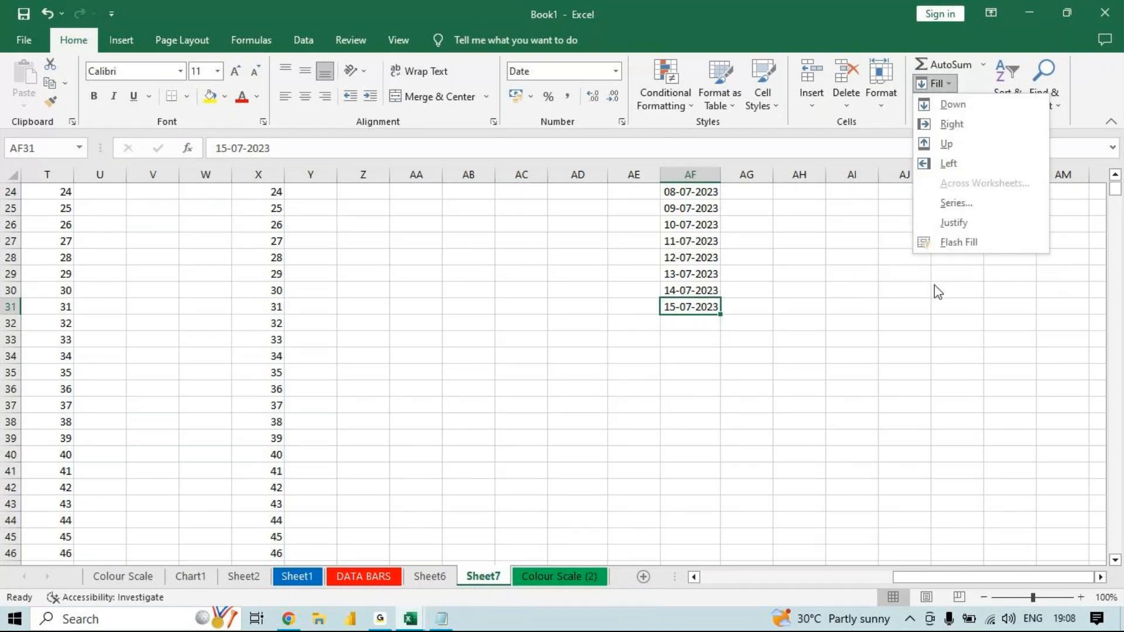
click(802, 284)
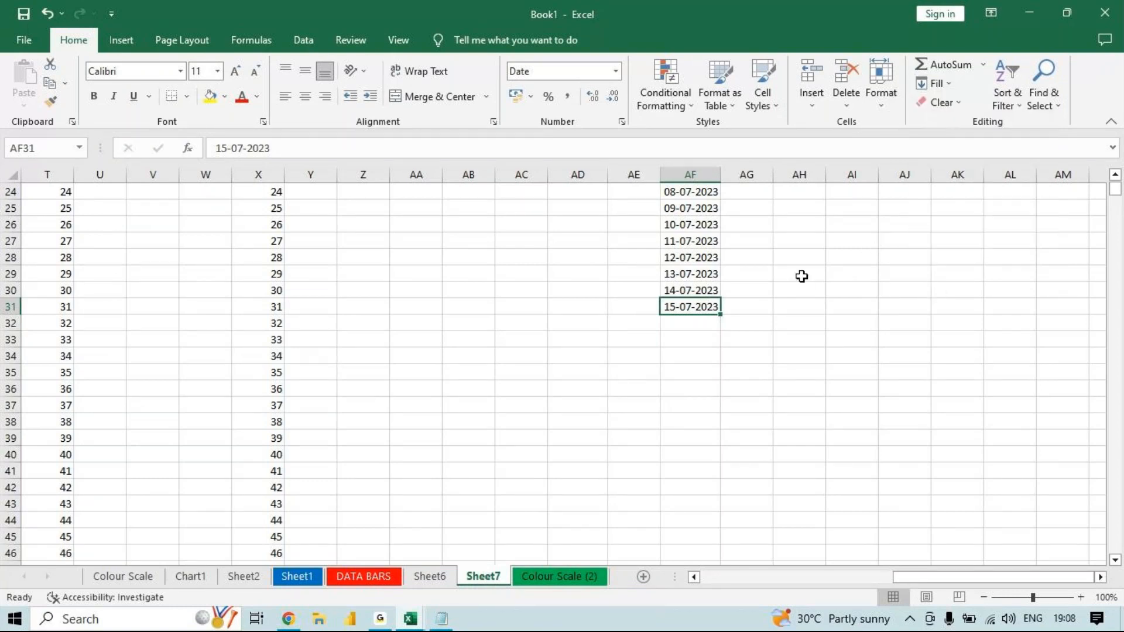
click(799, 222)
key(Right)
key(Up)
key(Up)
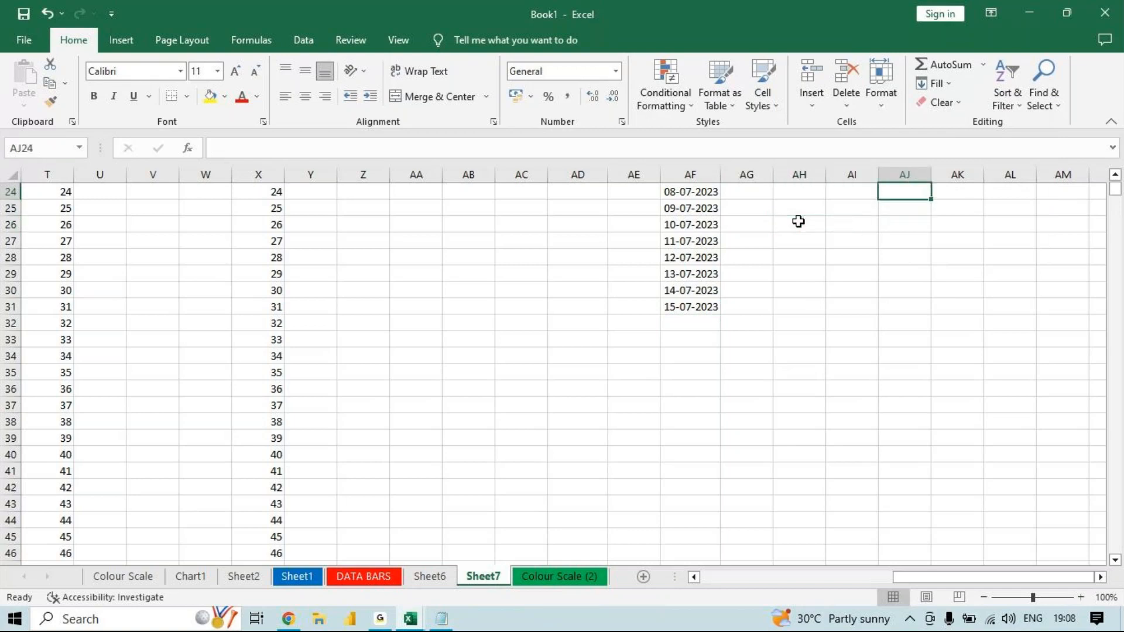
key(Up)
key(Up)
key(Up)
key(Up)
key(Up)
key(Up)
key(Right)
key(Up)
key(Up)
key(Up)
key(Up)
key(Up)
key(Up)
key(Up)
key(Up)
key(Up)
key(Up)
key(Up)
key(Up)
key(Up)
key(Up)
key(Up)
key(Up)
key(Up)
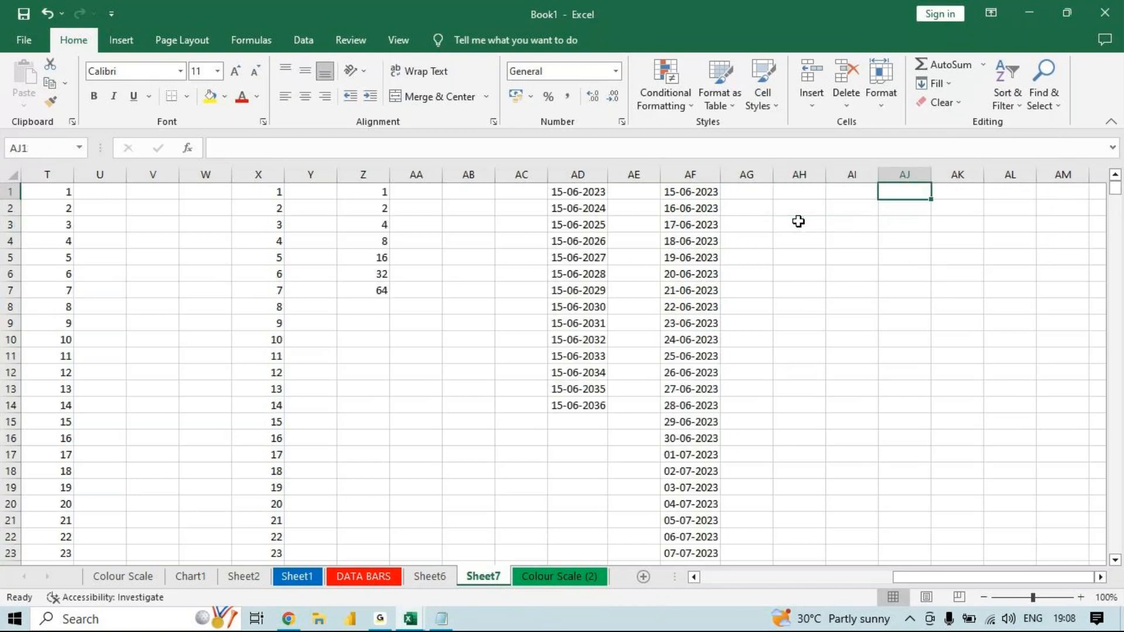
- Enter the text NICT in cell AI7 and reselect that cell
click(859, 285)
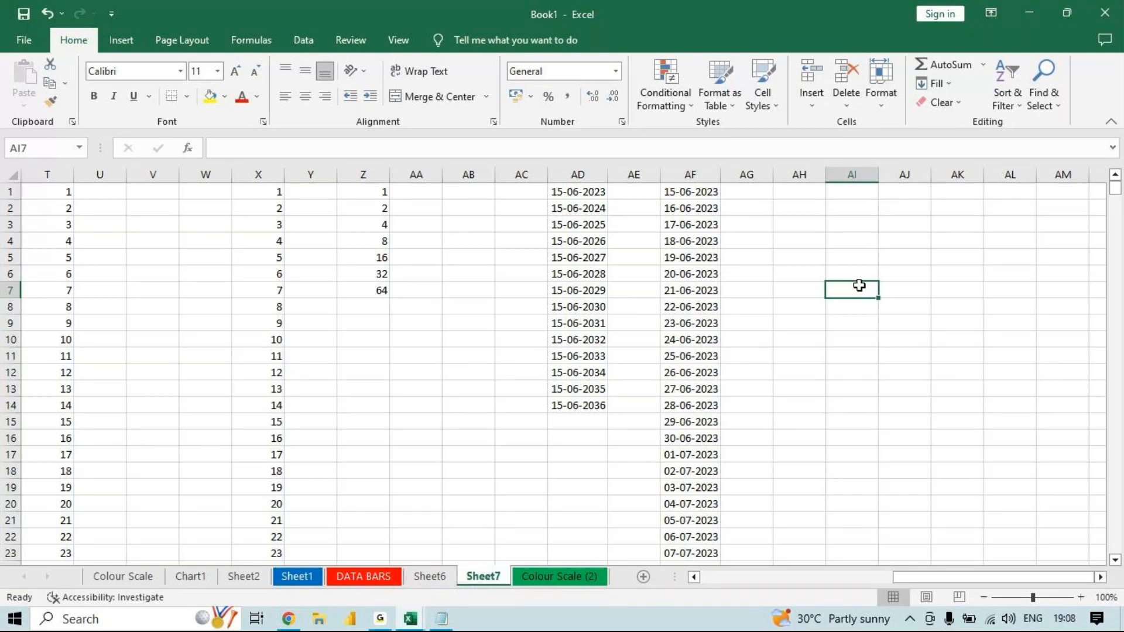
text(NICT)
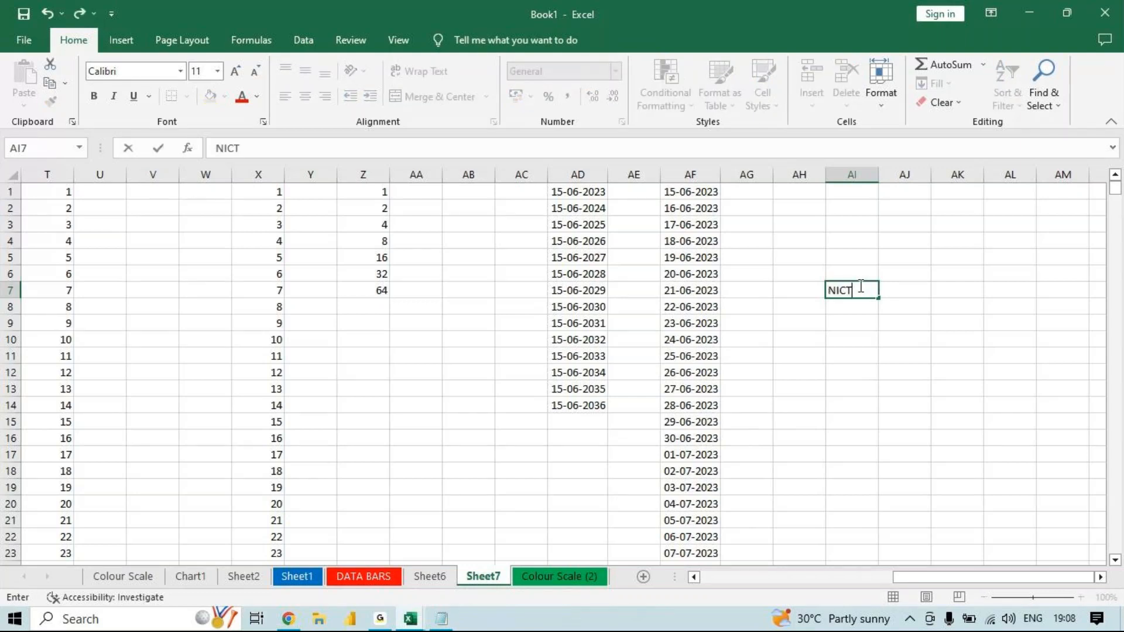
key(Return)
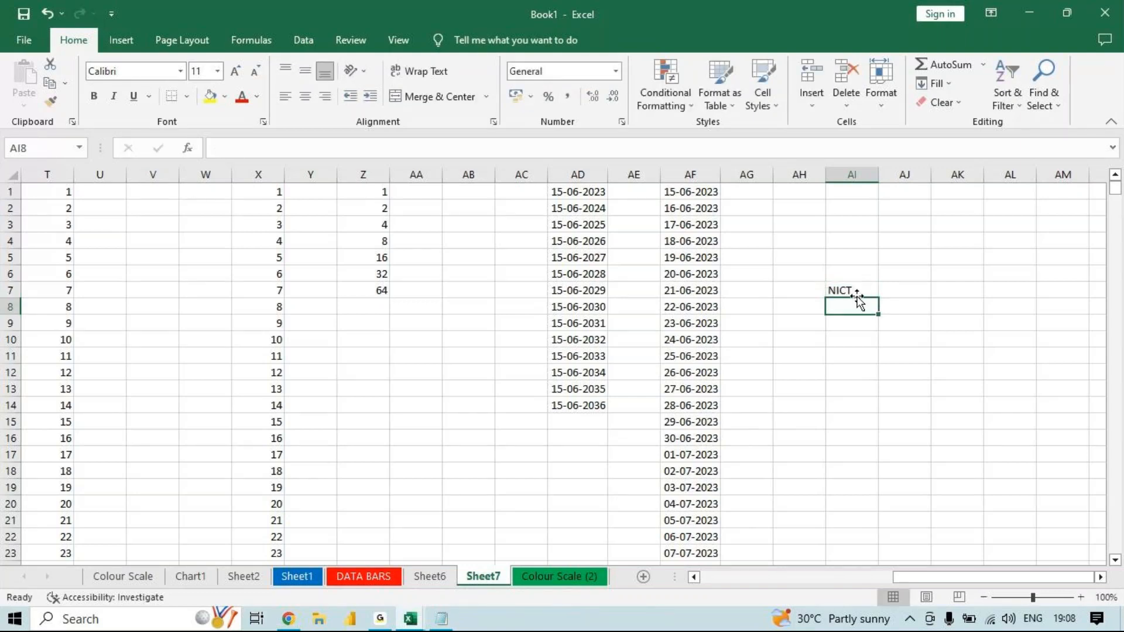
click(858, 291)
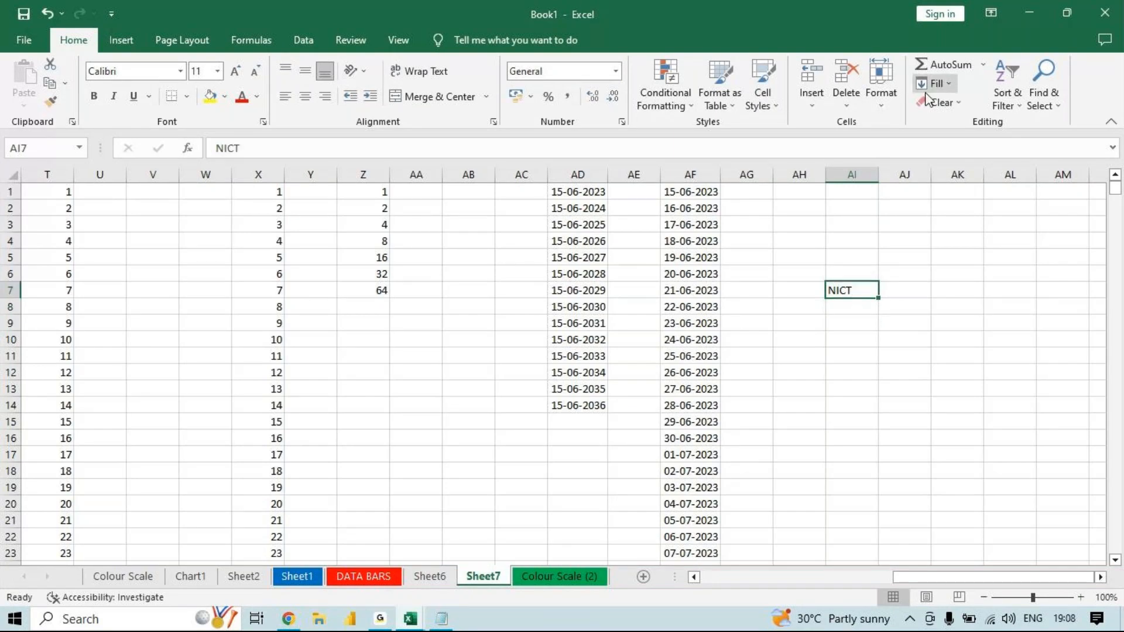
- Apply the Justify fill to the NICT text in cell AI7
click(950, 87)
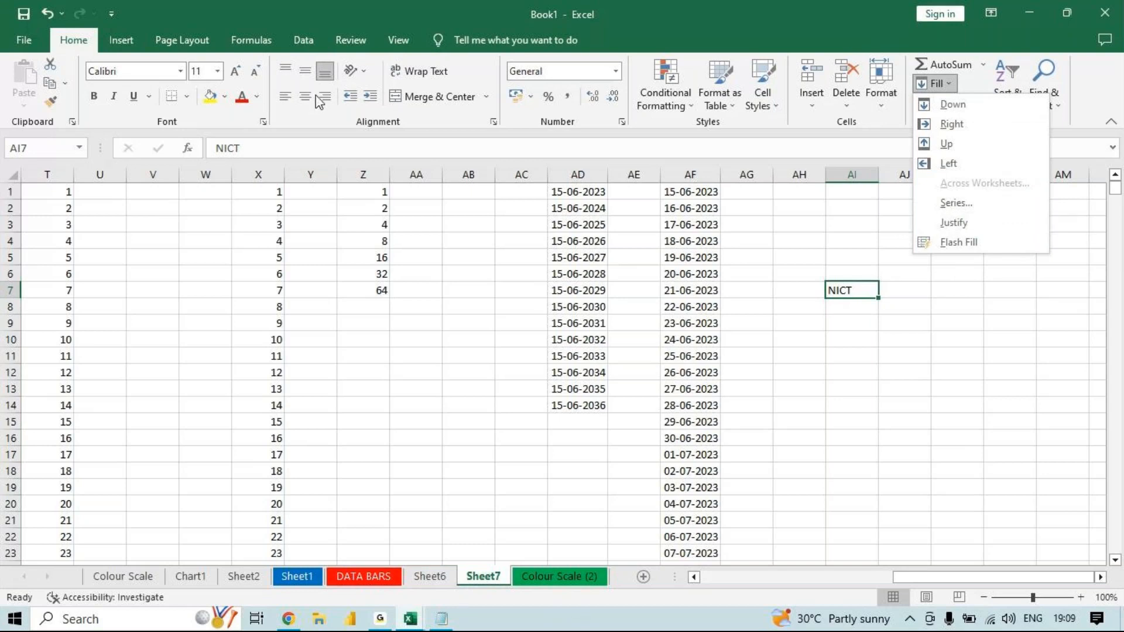
click(949, 223)
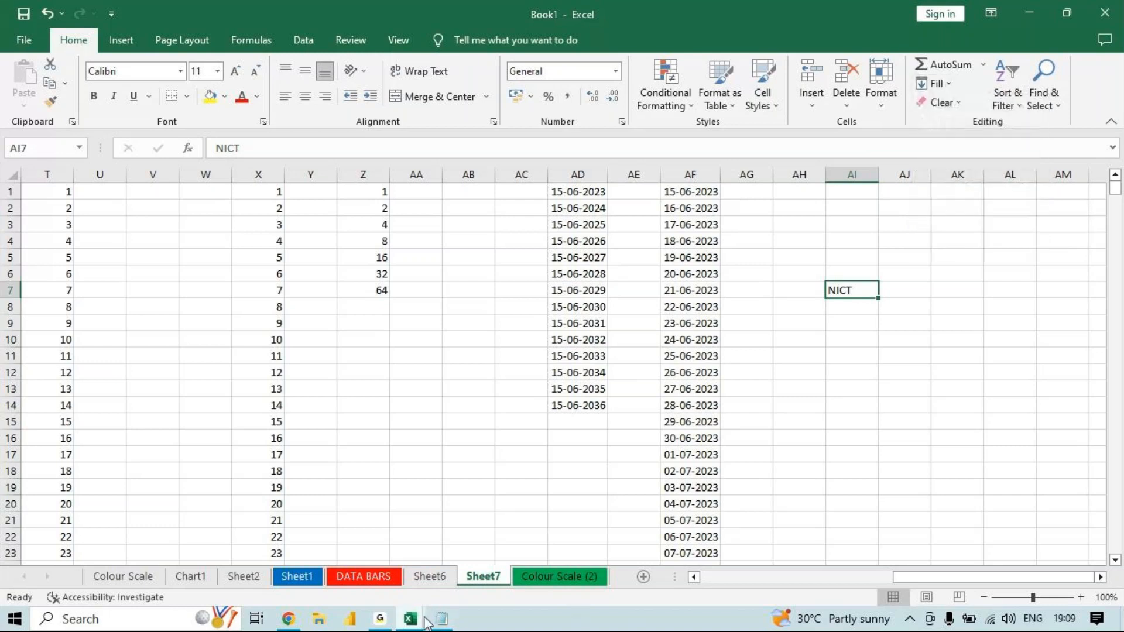
mouse_move(380, 619)
- Enter the number 85 in cell AI6 and reselect that cell
click(850, 270)
text(85)
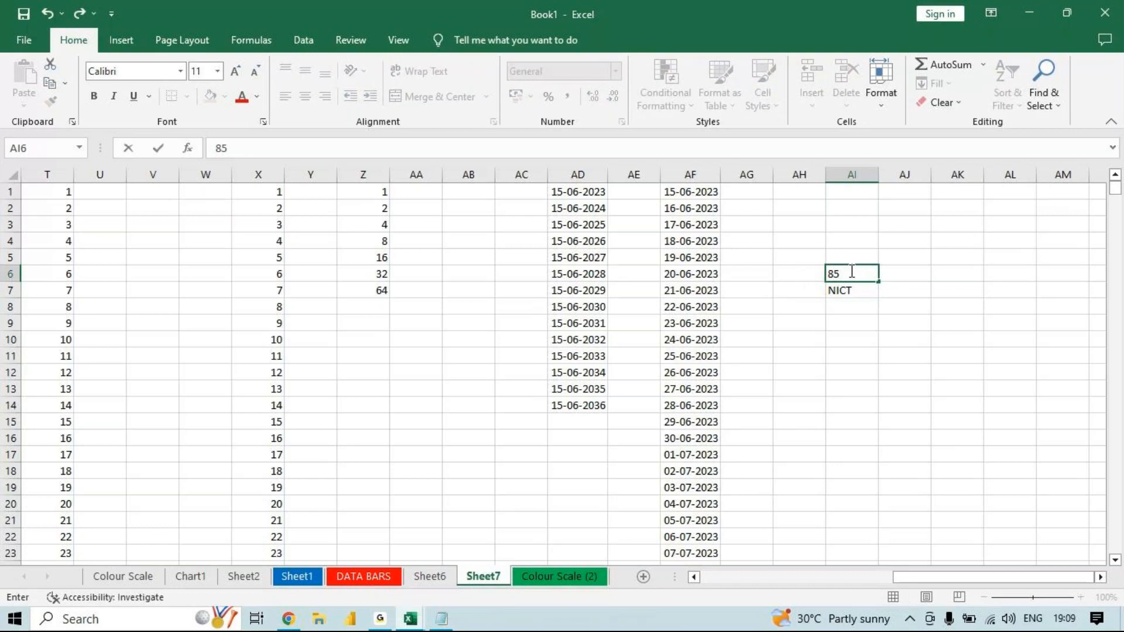
key(Return)
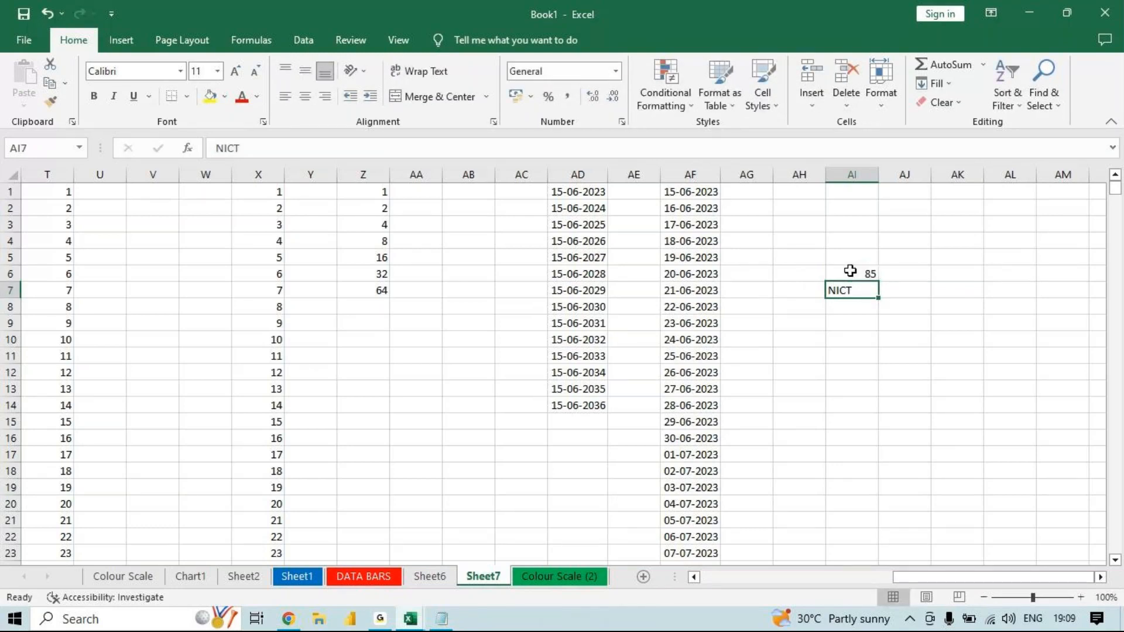
click(850, 270)
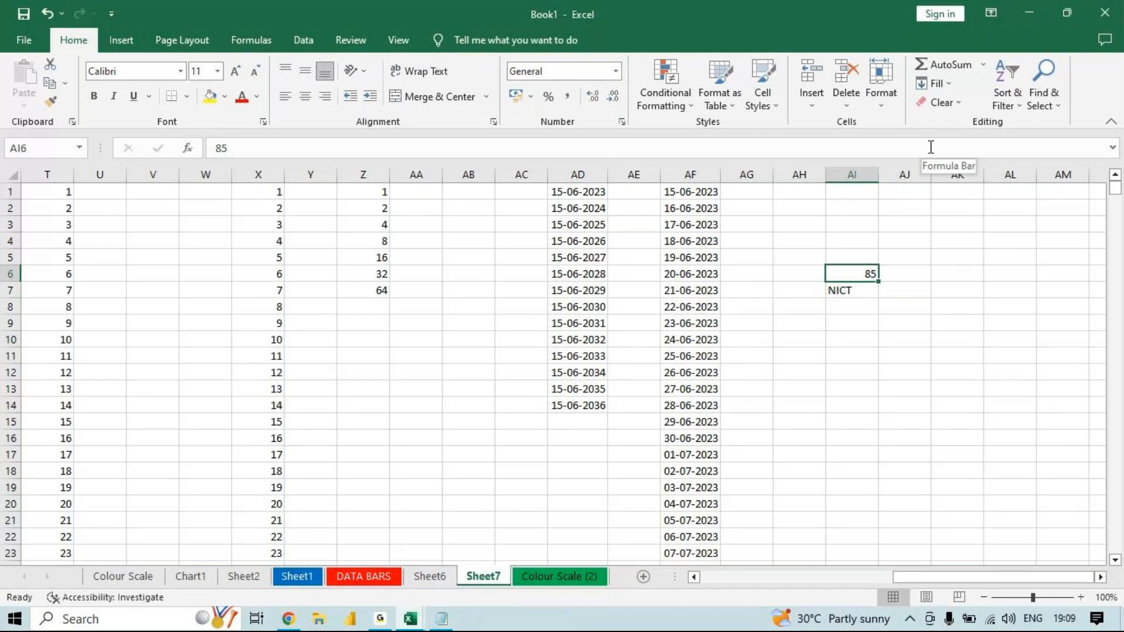
- Try to apply the Justify fill to the number in cell AI6
click(937, 83)
click(954, 222)
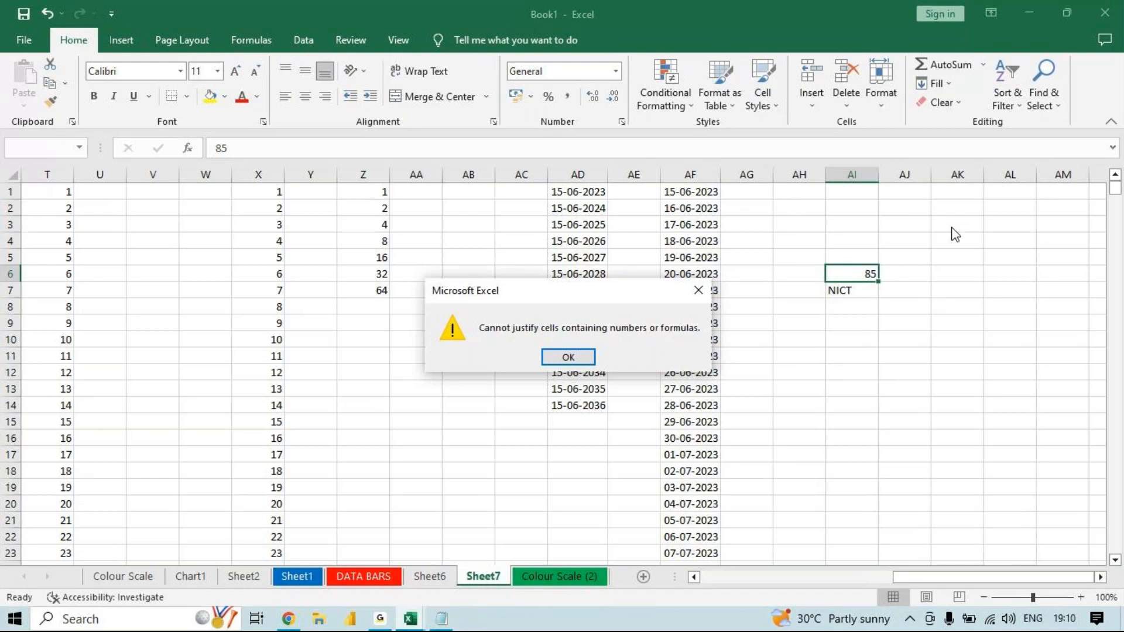
click(698, 290)
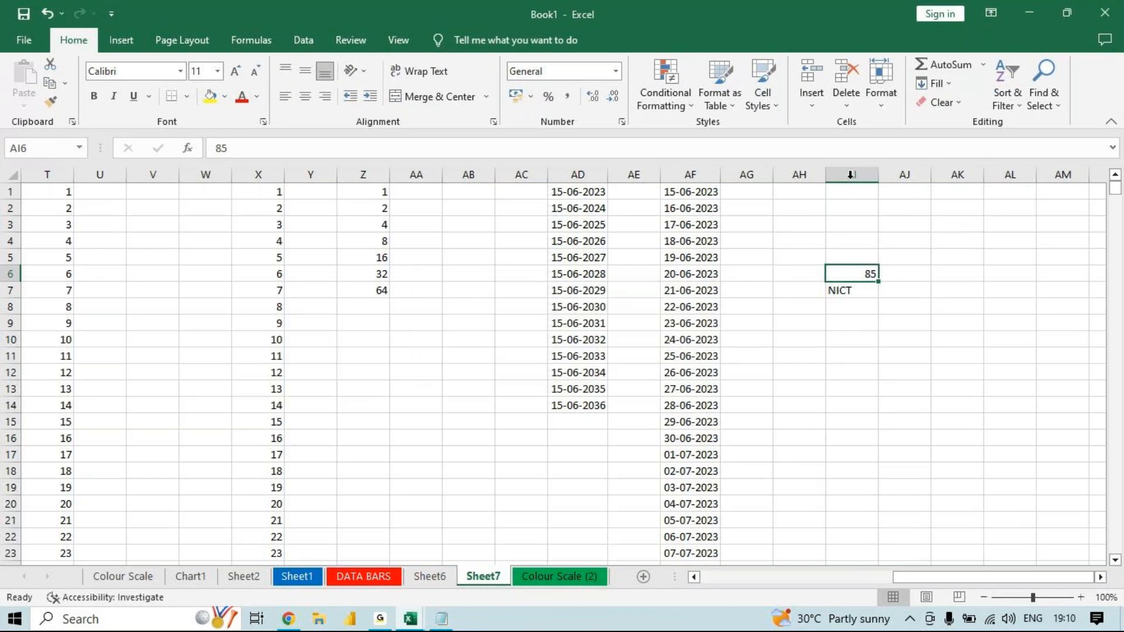
click(963, 258)
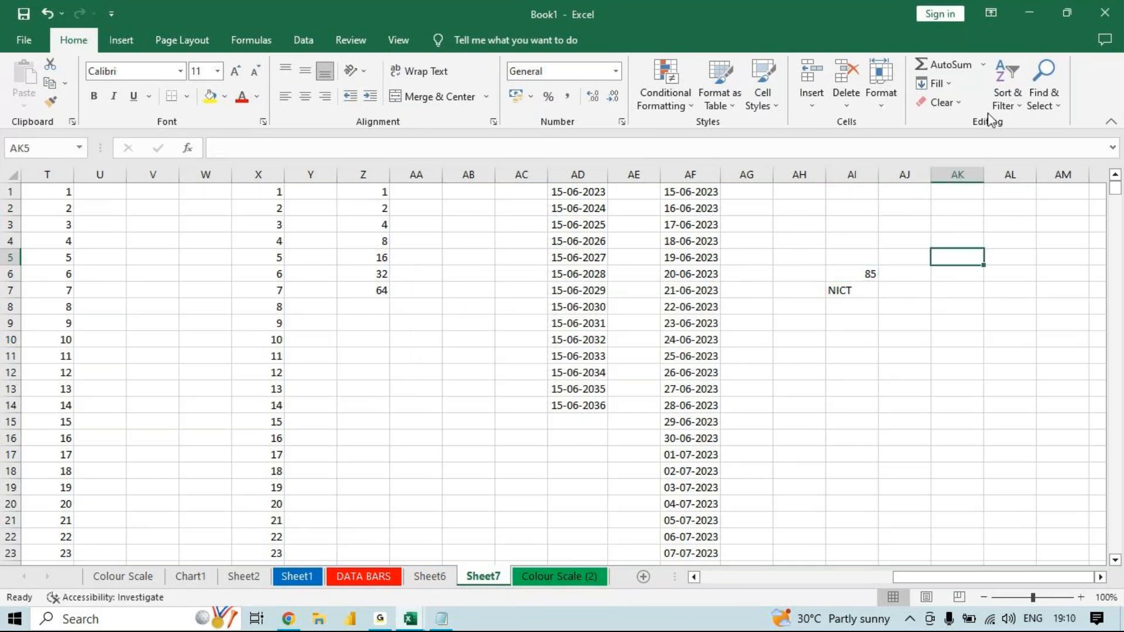
click(958, 102)
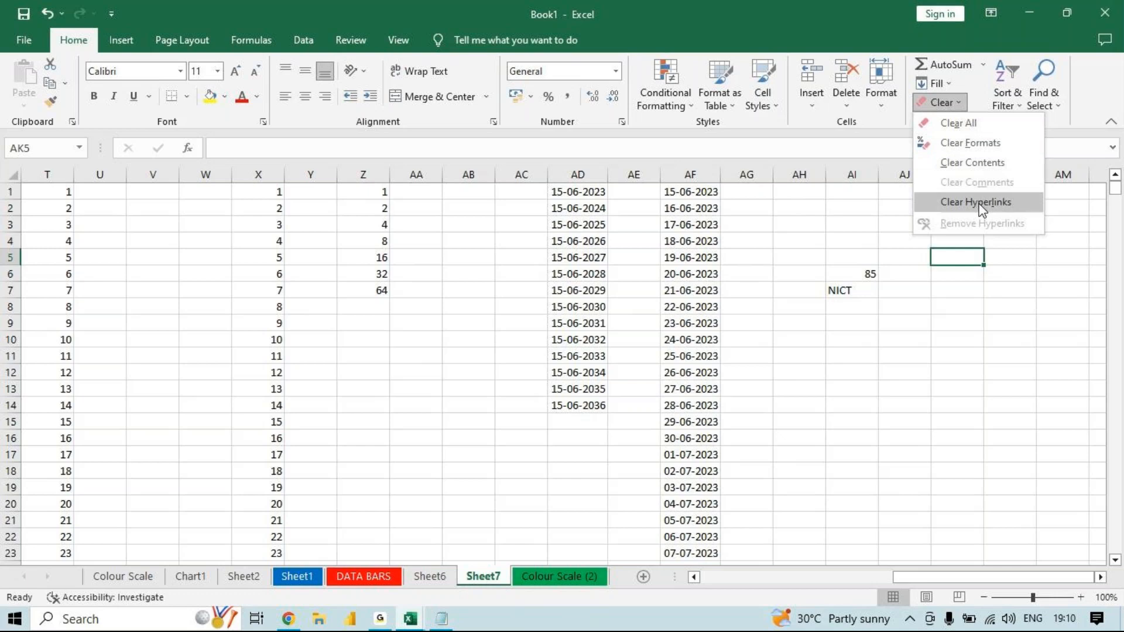
click(908, 314)
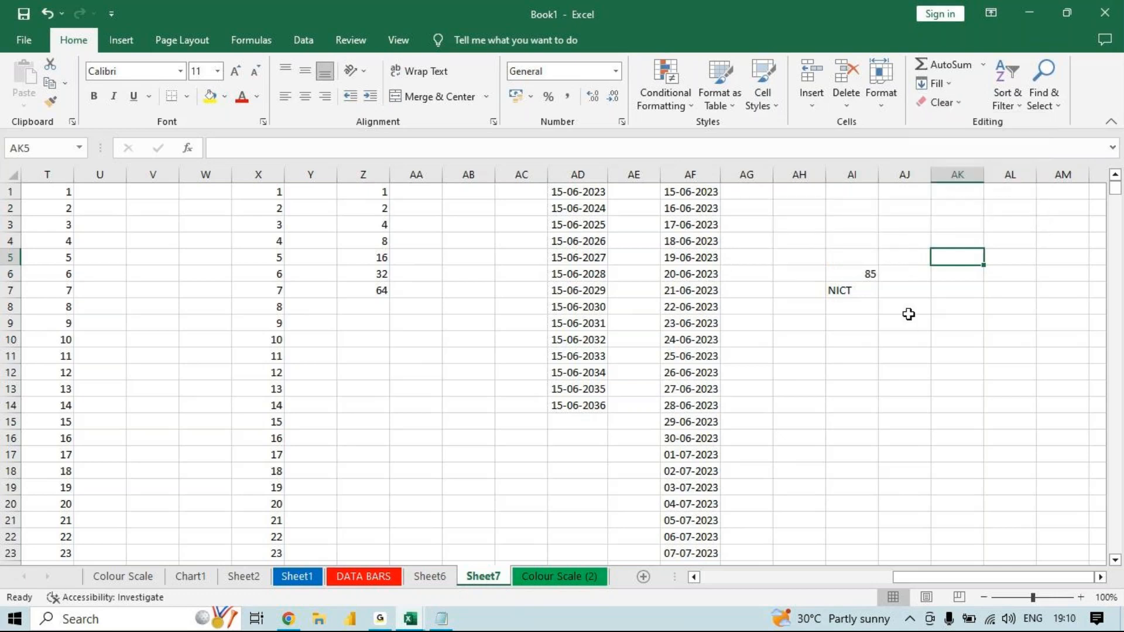
click(909, 314)
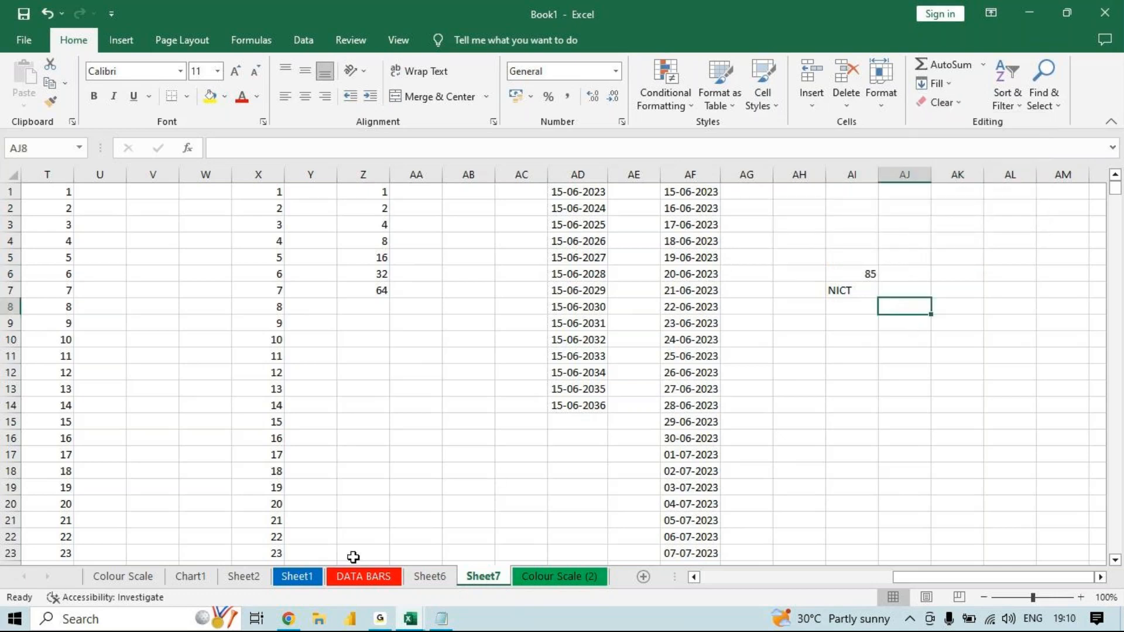
- Switch to the DATA BARS sheet and select the whole red data-bar marks table A1:F13
click(355, 576)
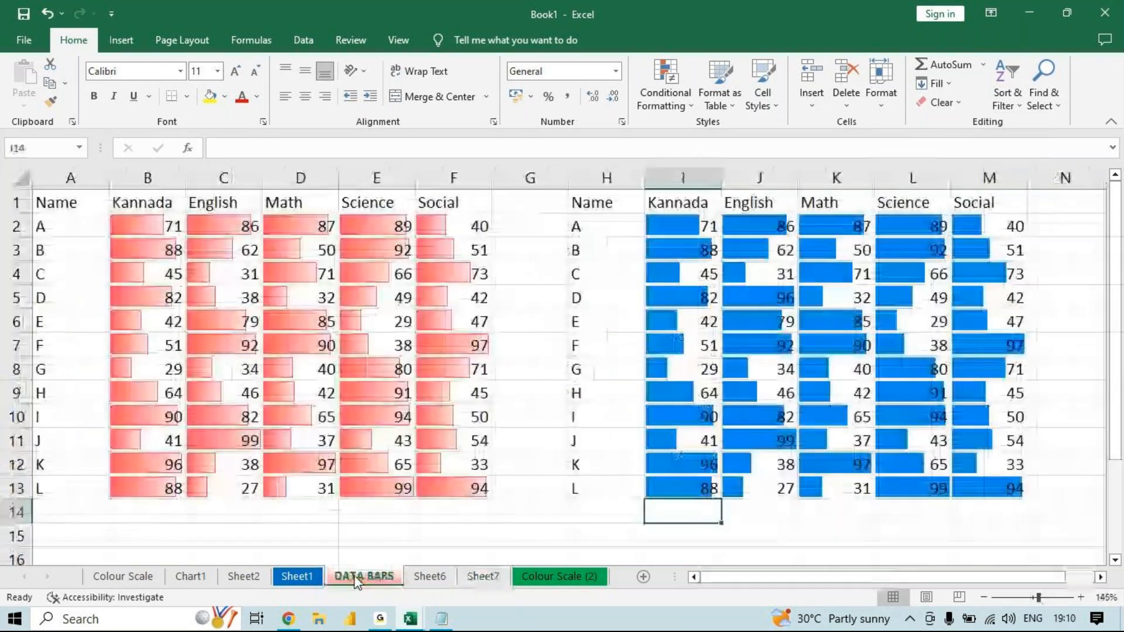
click(476, 497)
key(ctrl+a)
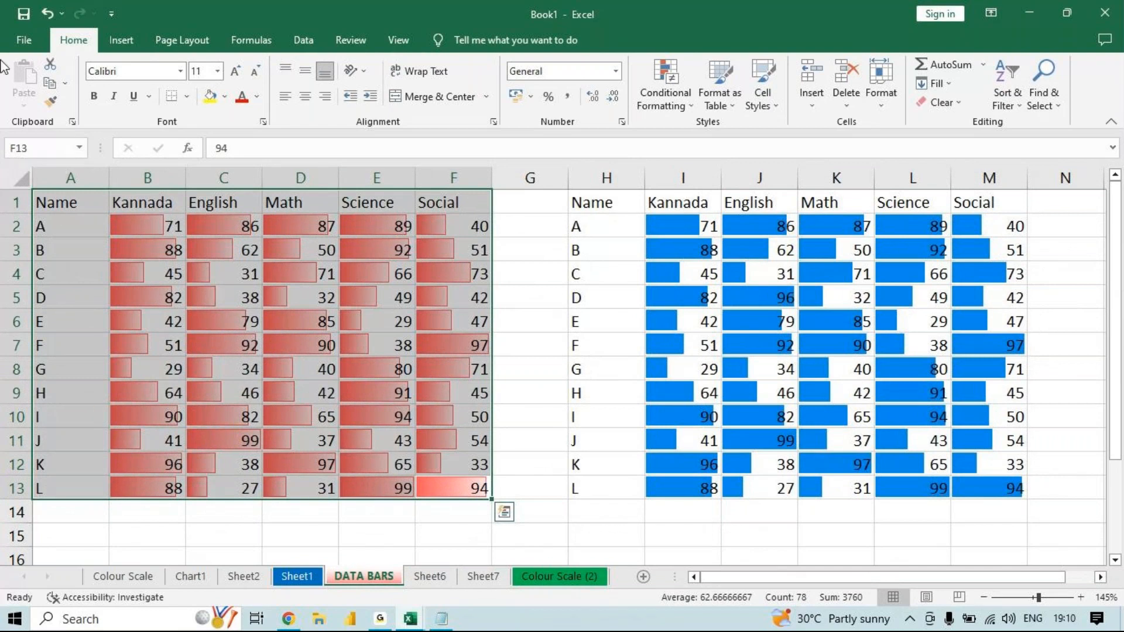
- Clear only the formats of the selected marks table A1:F13 and undo it, performing this twice
click(959, 101)
click(974, 143)
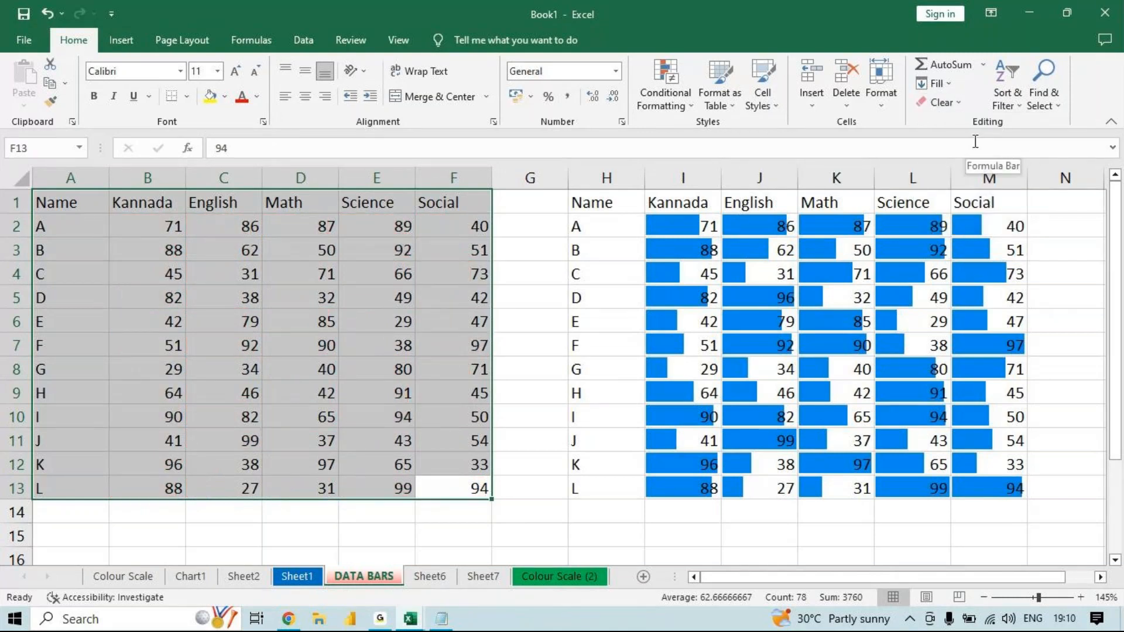
key(ctrl+z)
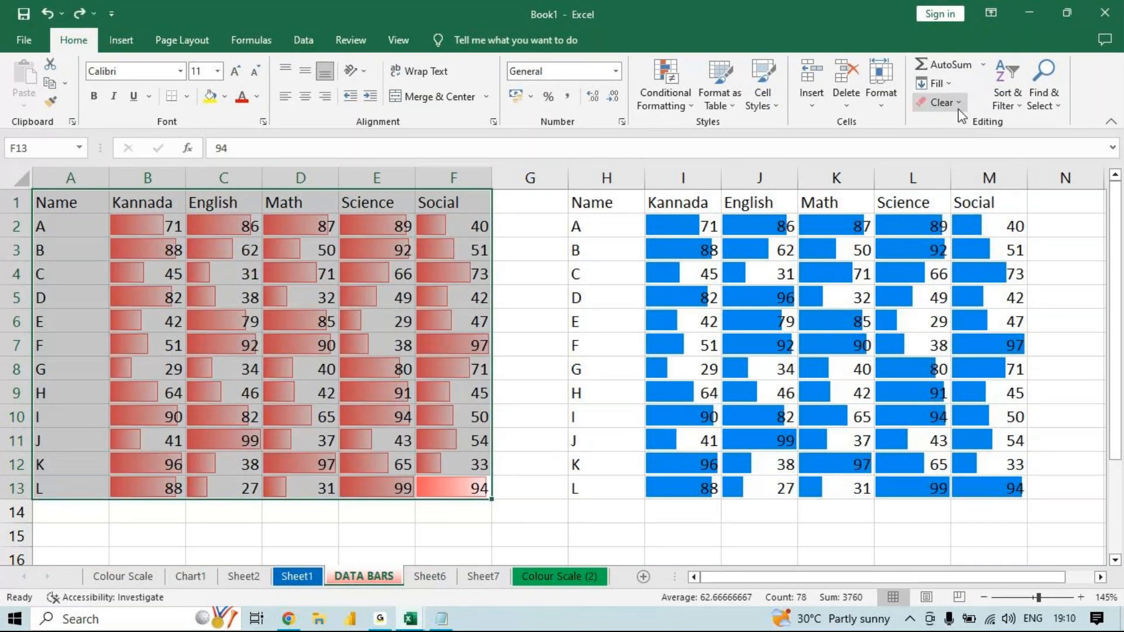
click(940, 103)
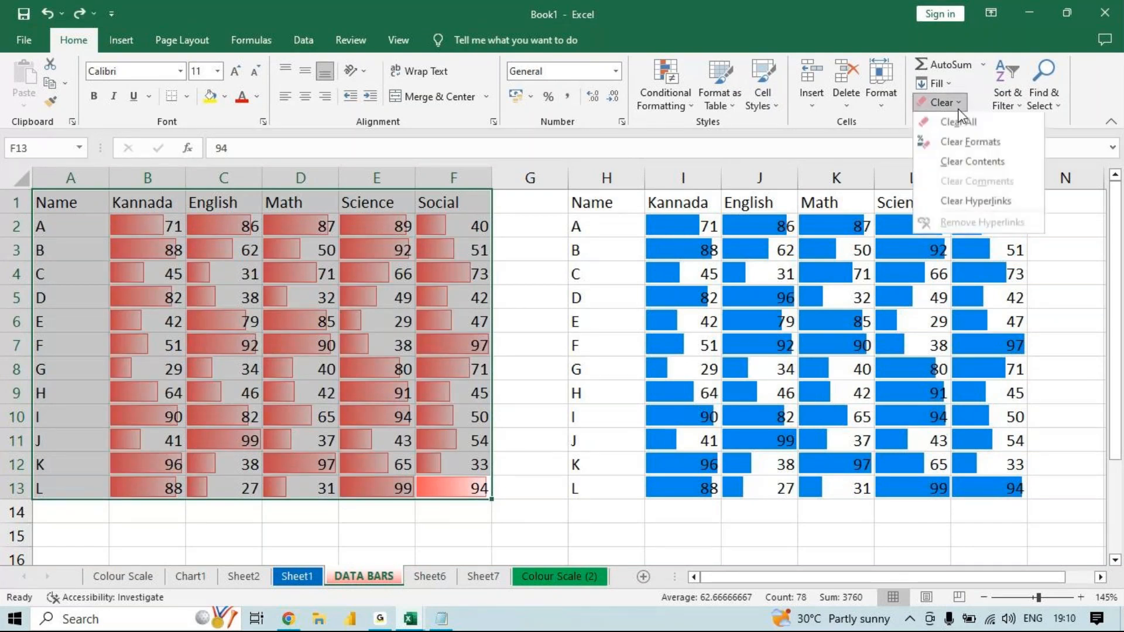
click(961, 142)
key(ctrl+z)
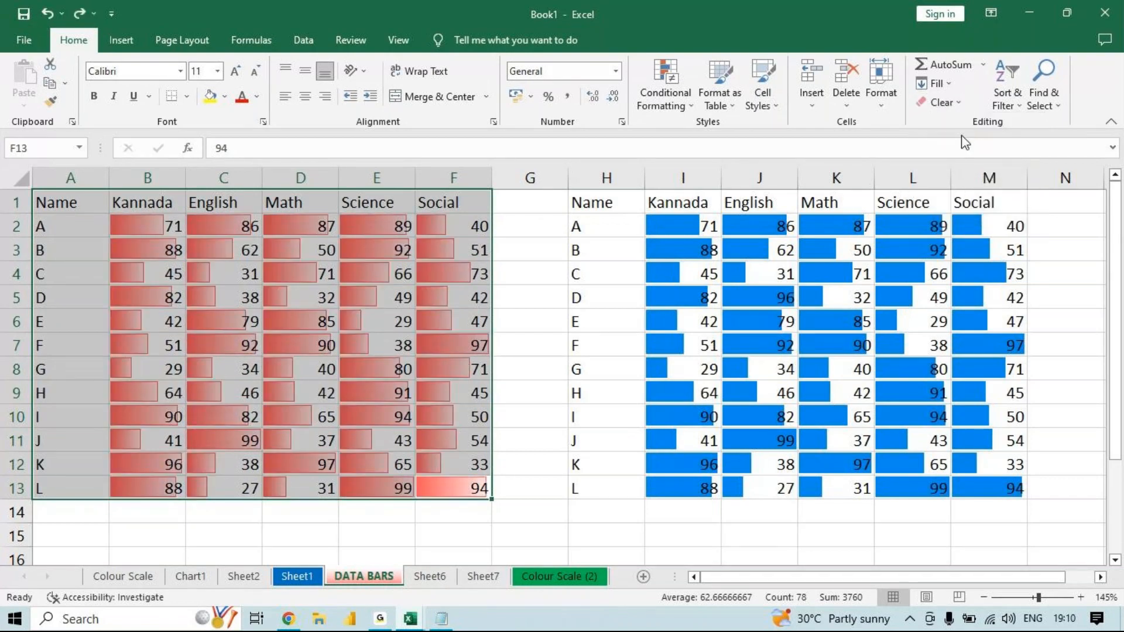
- Clear everything, both contents and formats, from the marks table A1:F13 and undo it
click(961, 104)
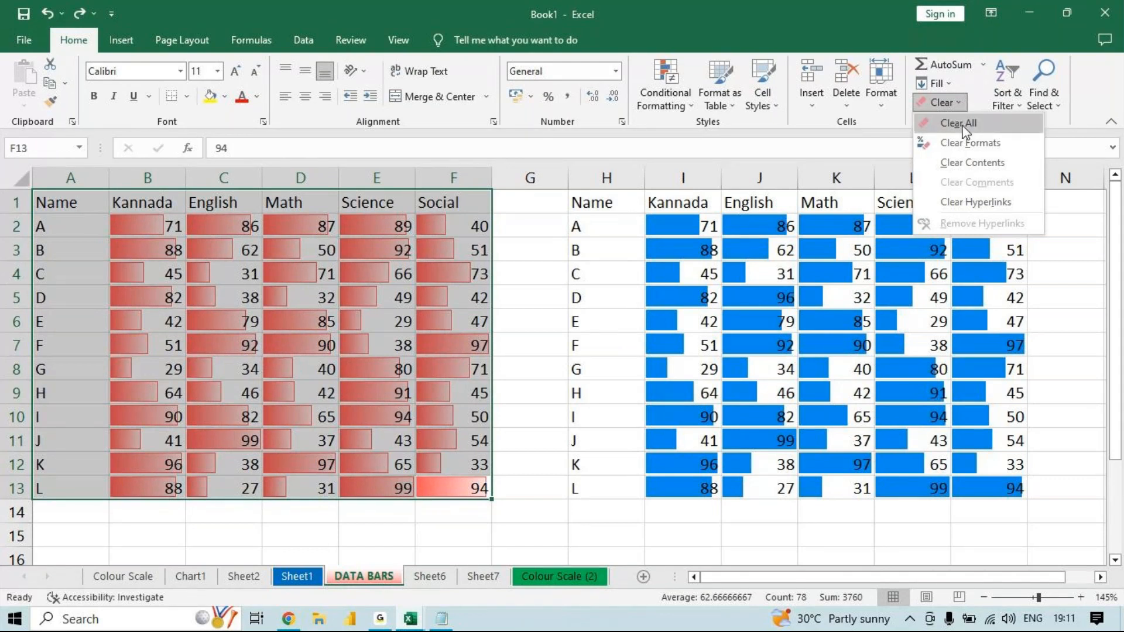
click(963, 125)
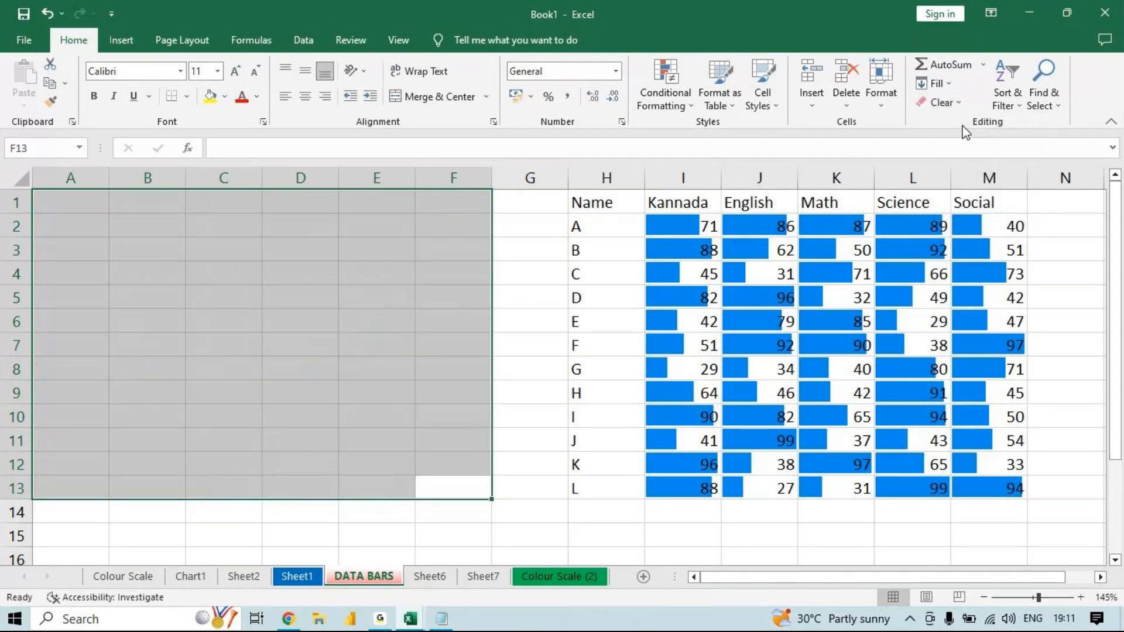
key(ctrl+z)
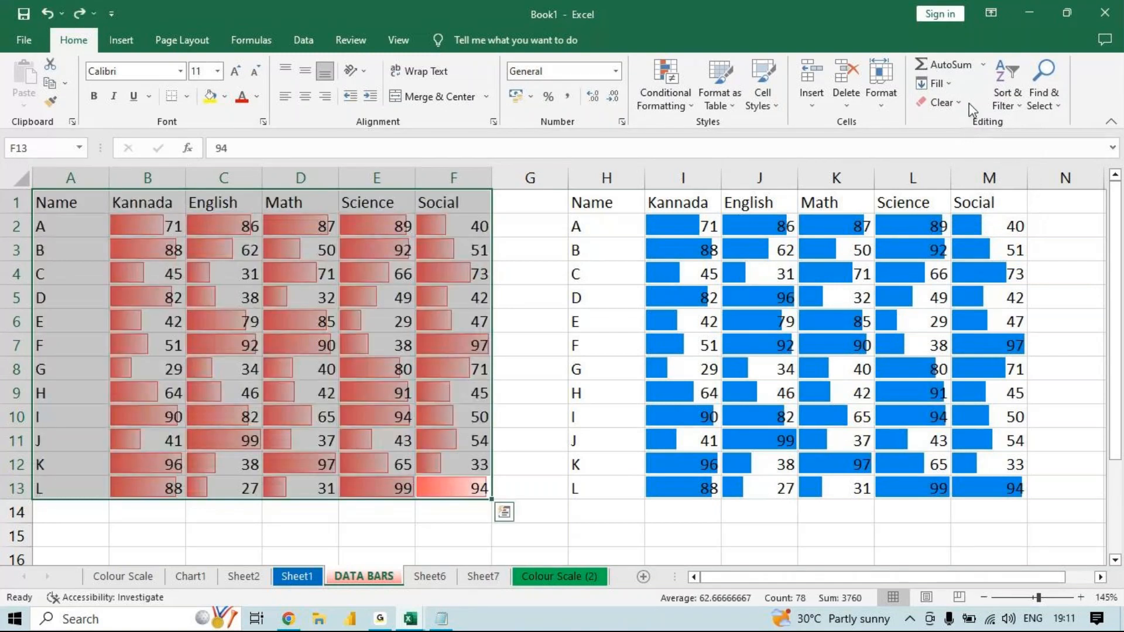
- Clear only the contents of the marks table A1:F13 and undo the clearing
click(941, 102)
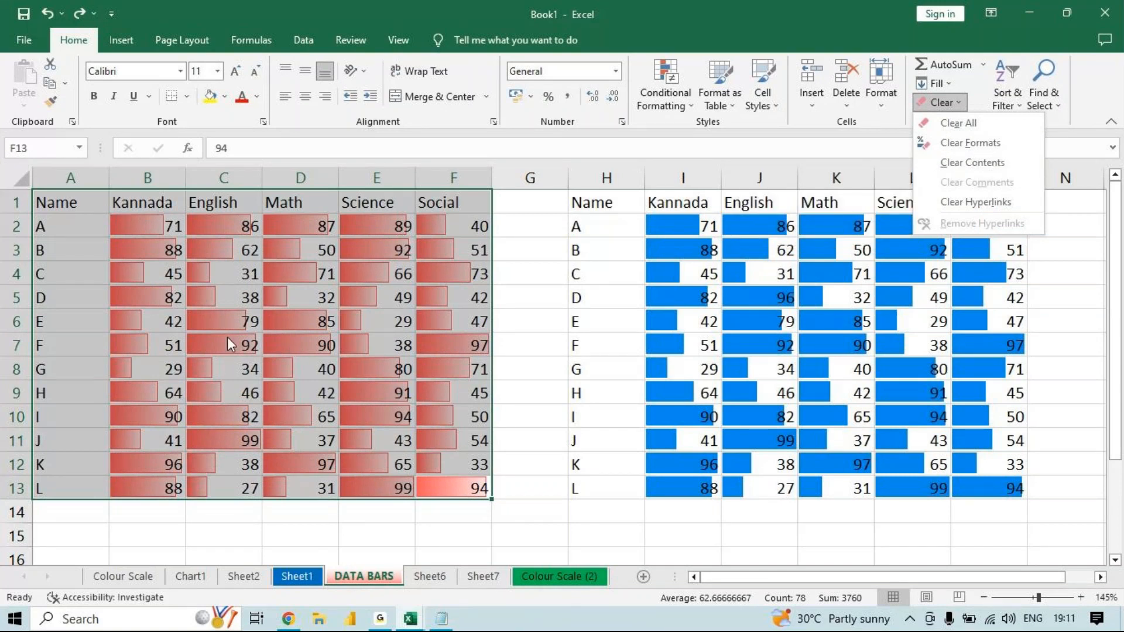
click(954, 165)
key(ctrl+z)
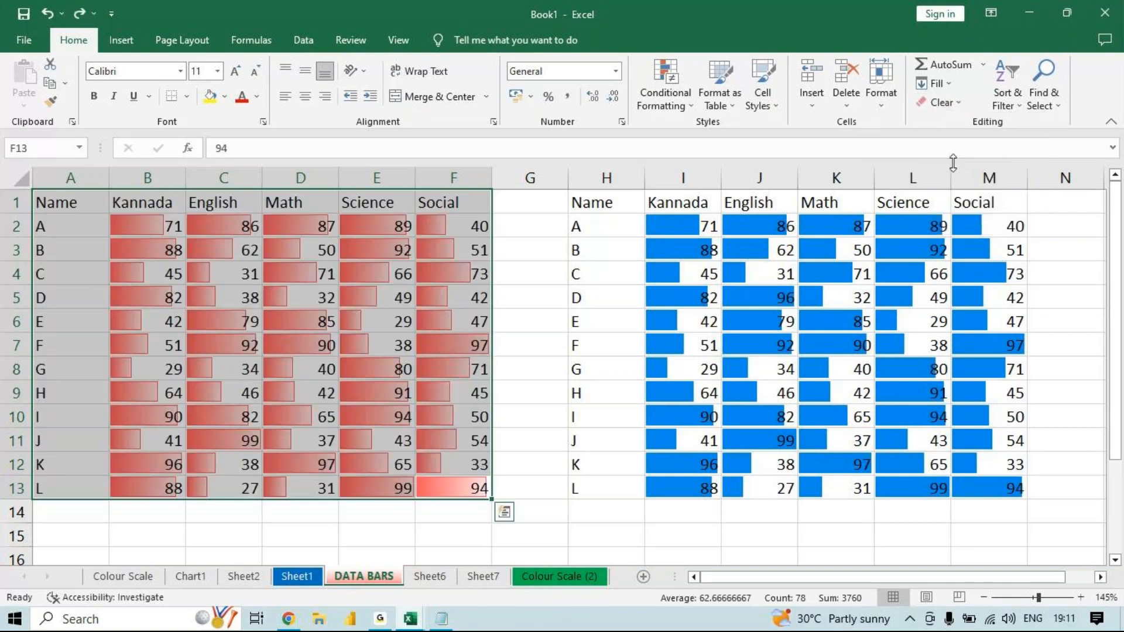
- Give the names in H1:H13 a yellow fill and red font, and clear only the contents of that range
drag(613, 209, 599, 479)
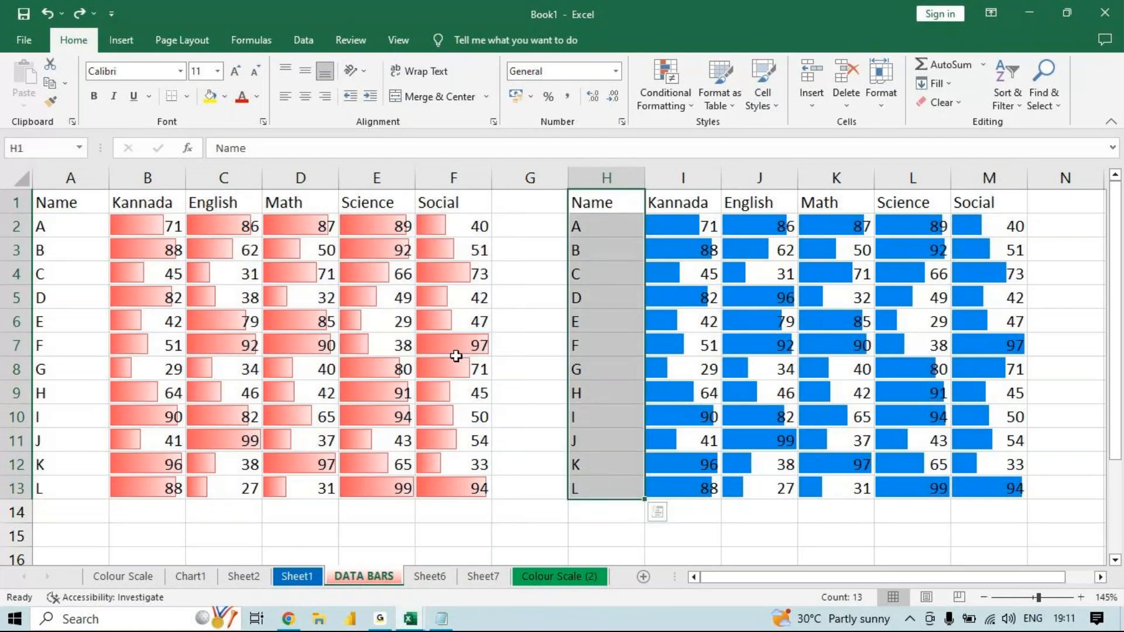
click(208, 96)
click(240, 96)
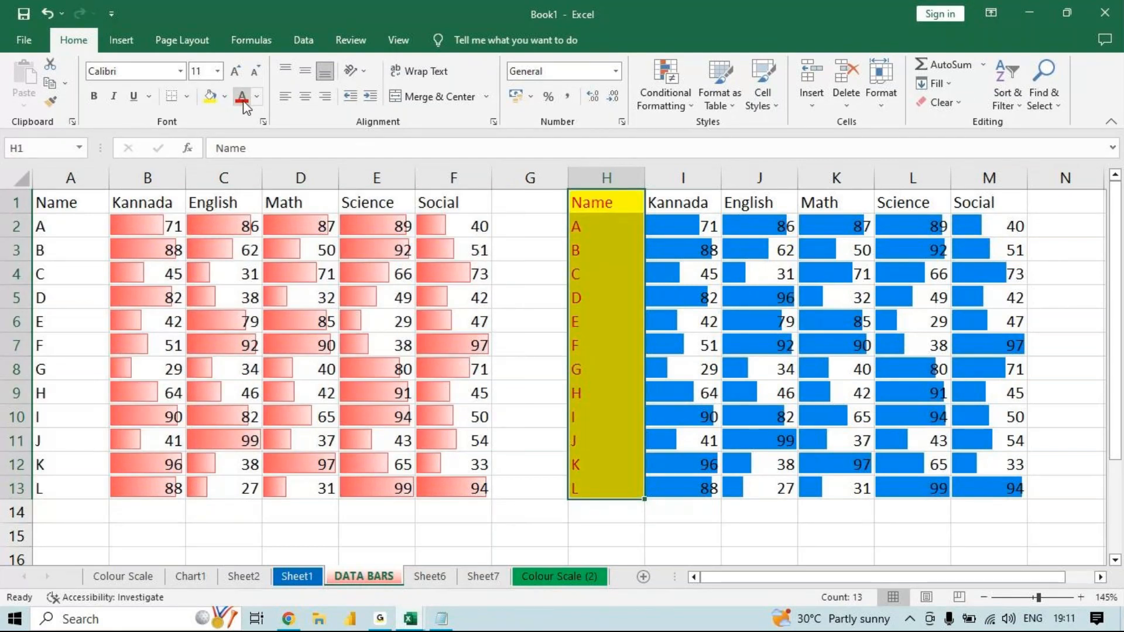
click(960, 103)
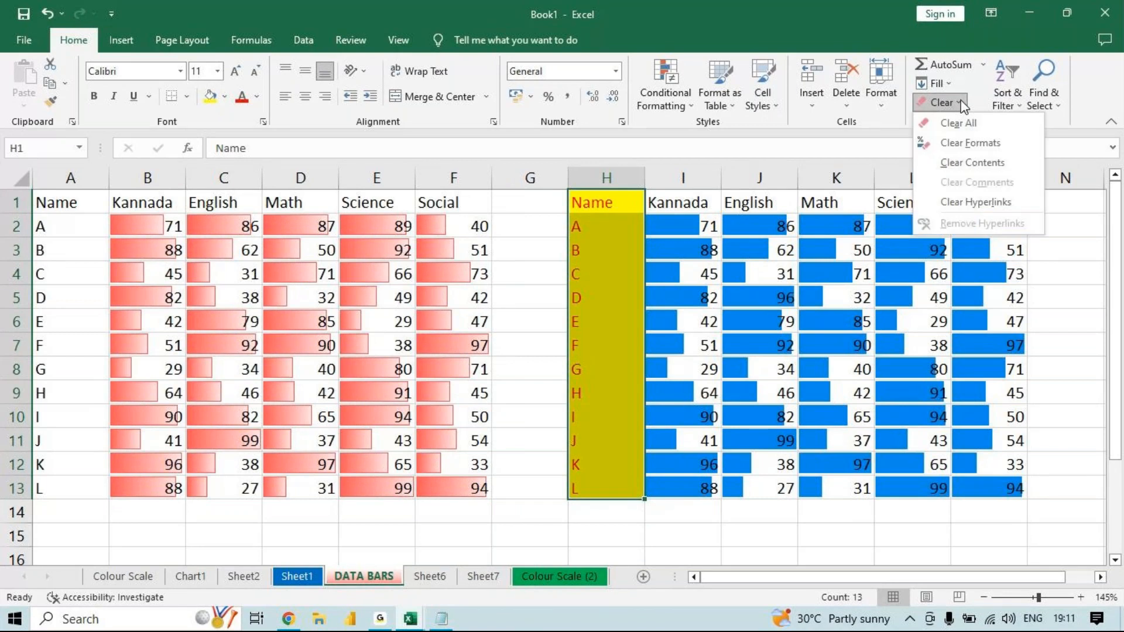
click(969, 162)
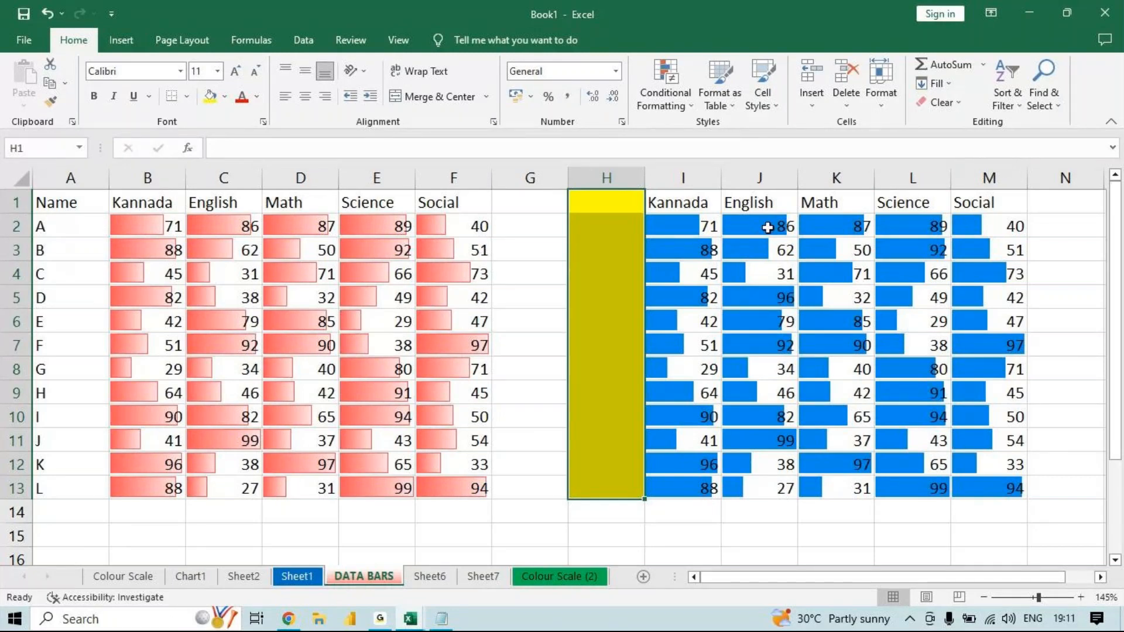
click(954, 87)
click(950, 88)
click(950, 102)
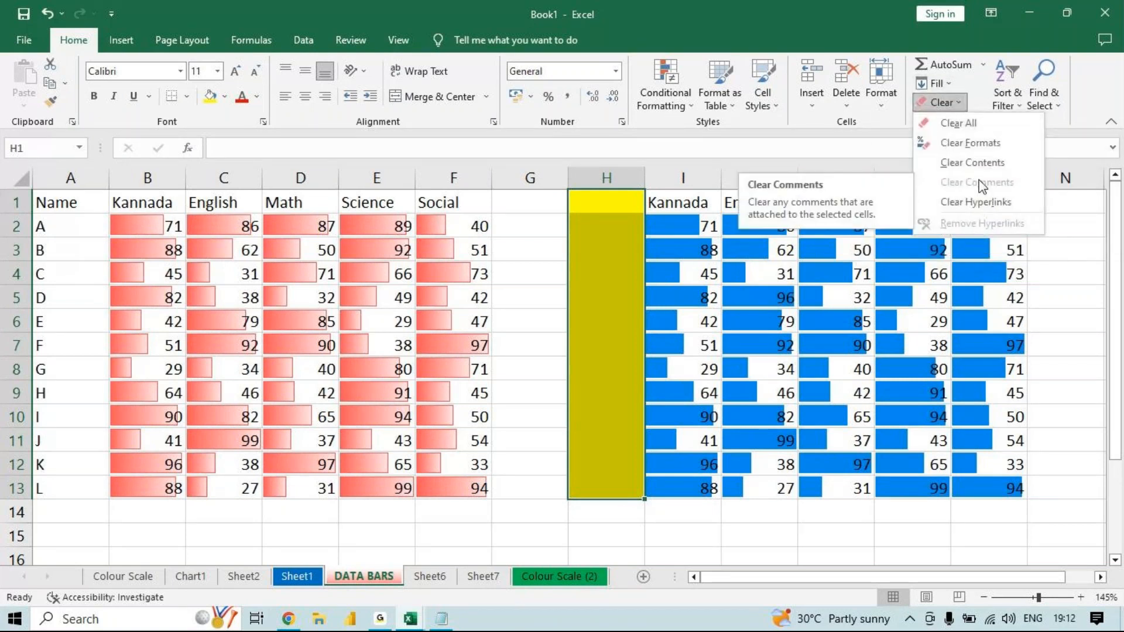
click(938, 260)
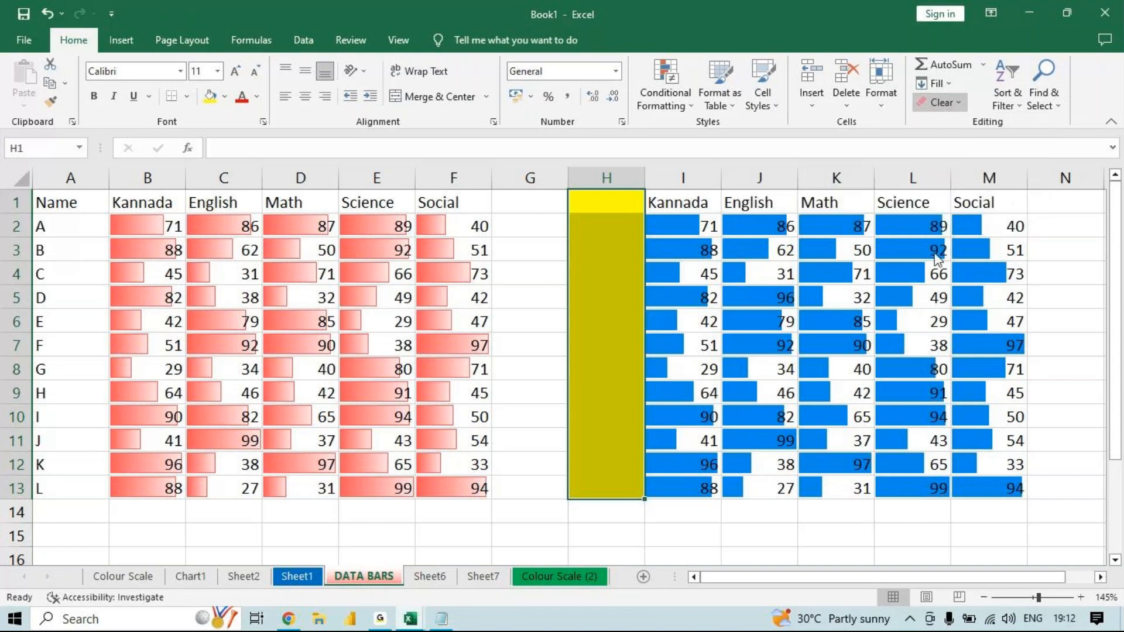
- Insert a comment with the text MCC on the empty cell O6 beside the blue data-bar table
click(963, 306)
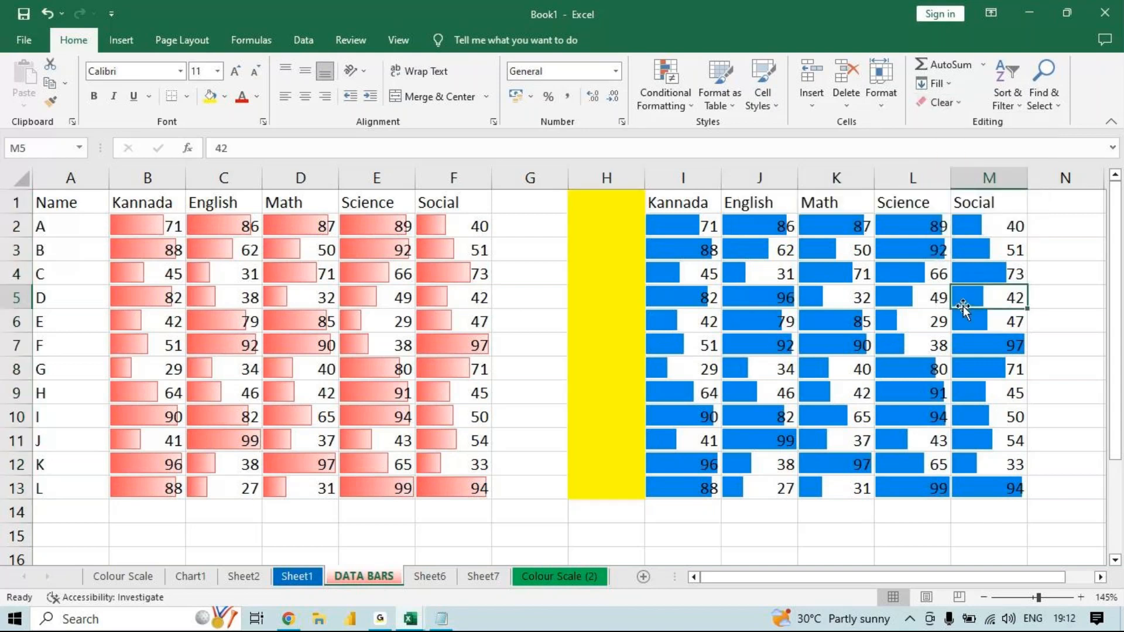
key(Right)
key(Right)
key(Right)
key(Right)
key(Right)
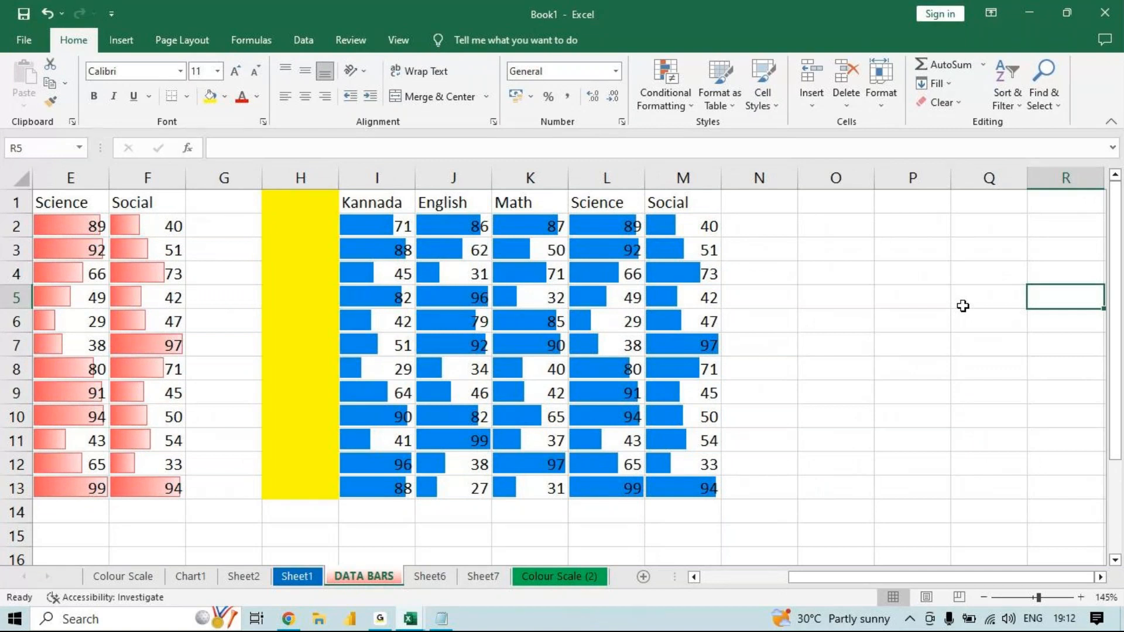
right_click(846, 322)
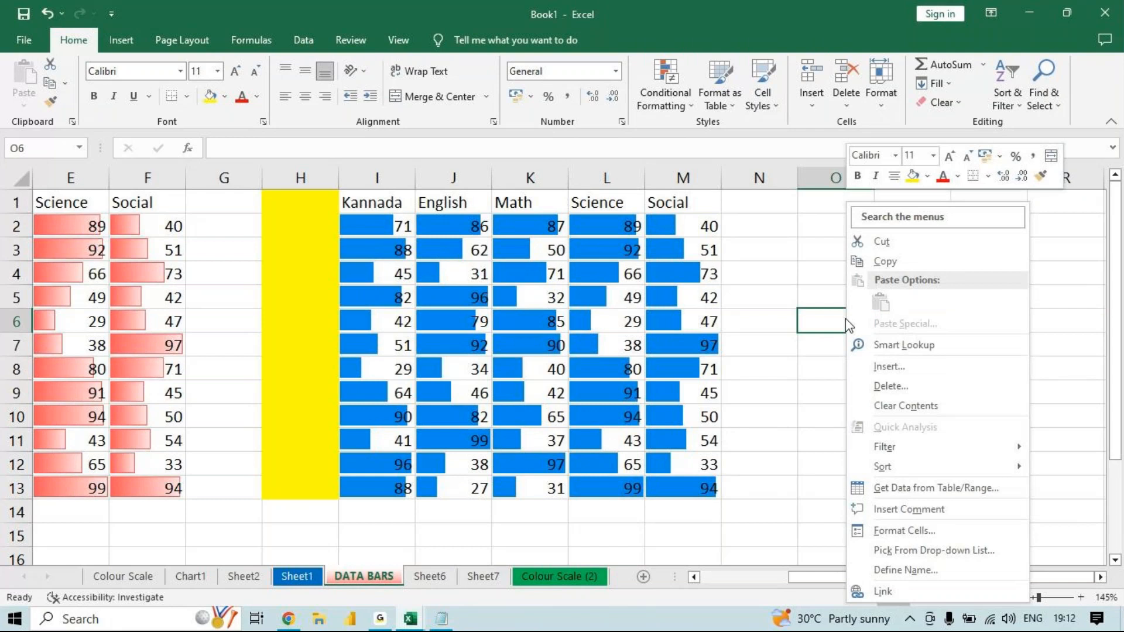
click(900, 509)
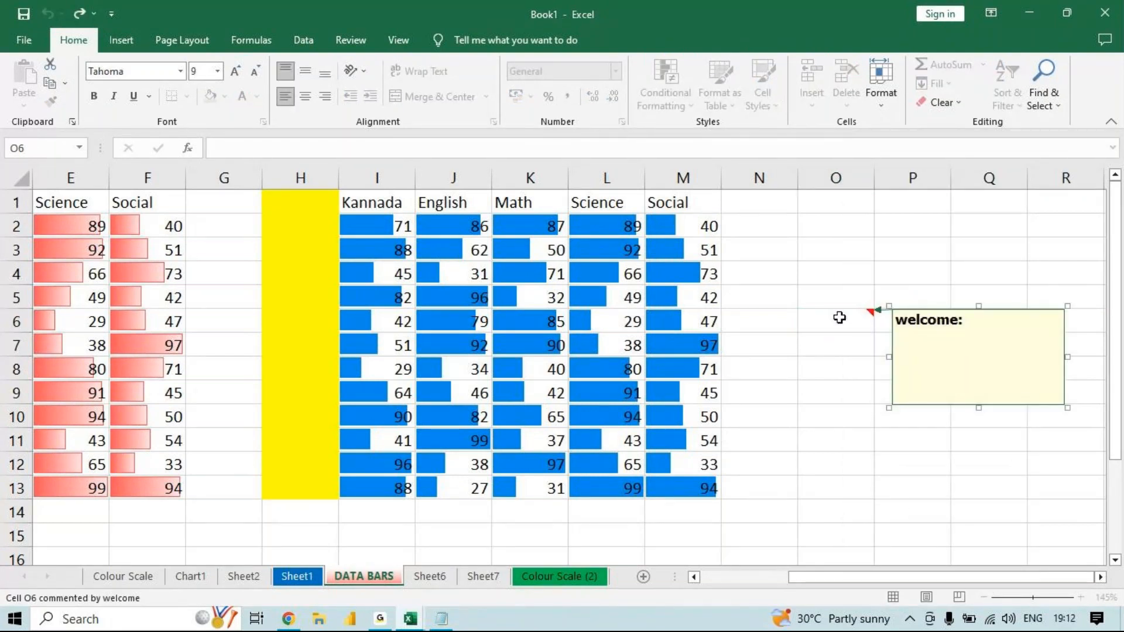
text(MCC)
click(840, 317)
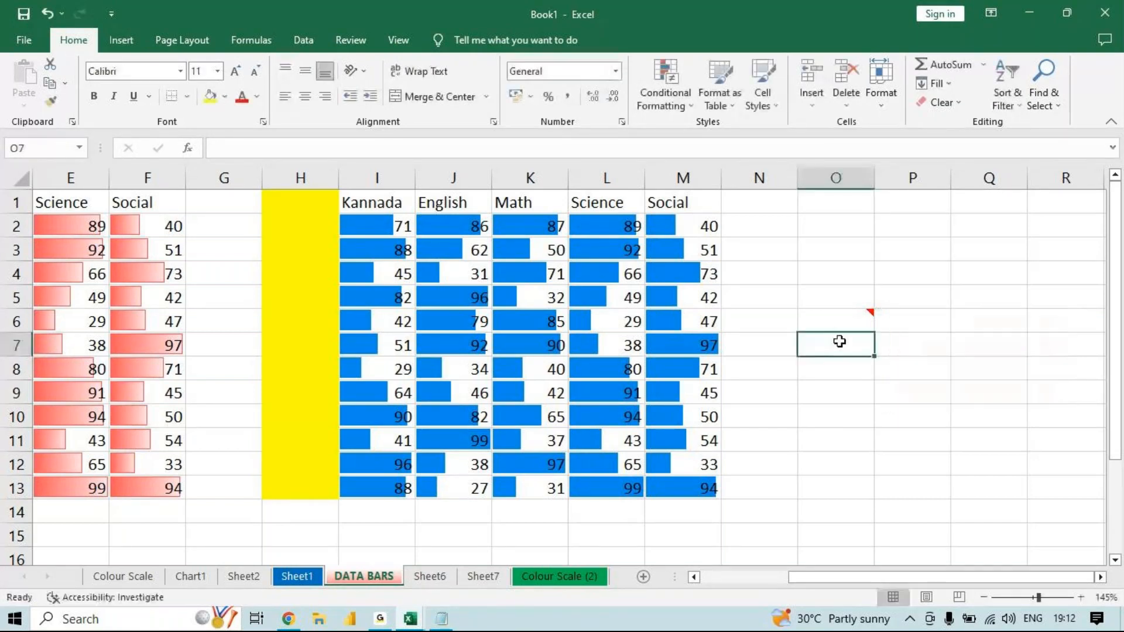
- Clear the comment from cell O6
click(959, 103)
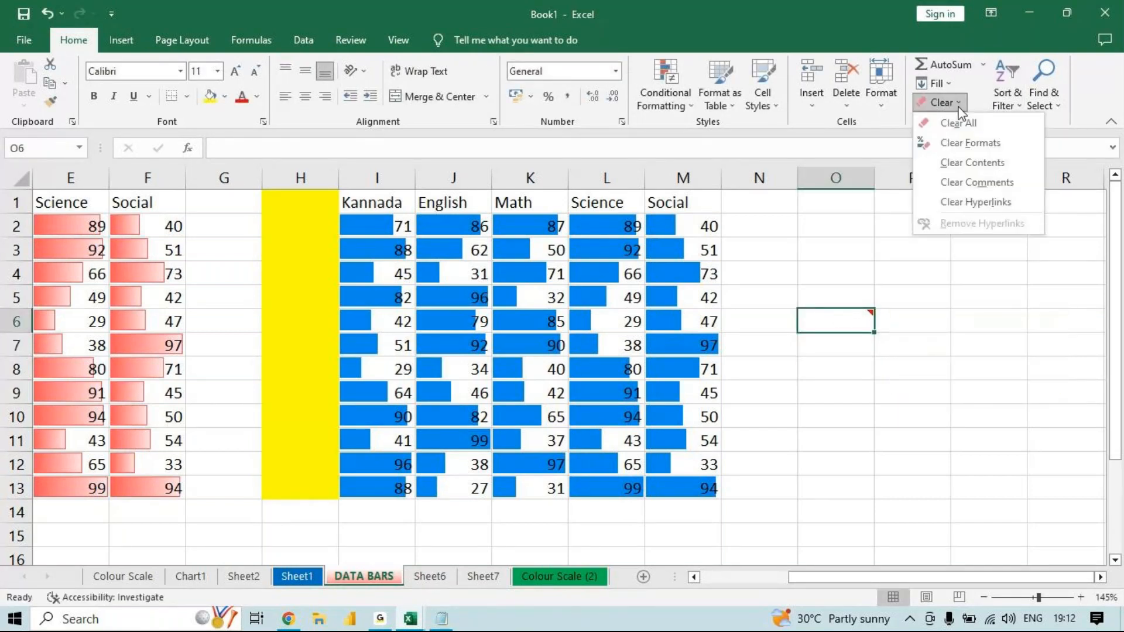
click(986, 182)
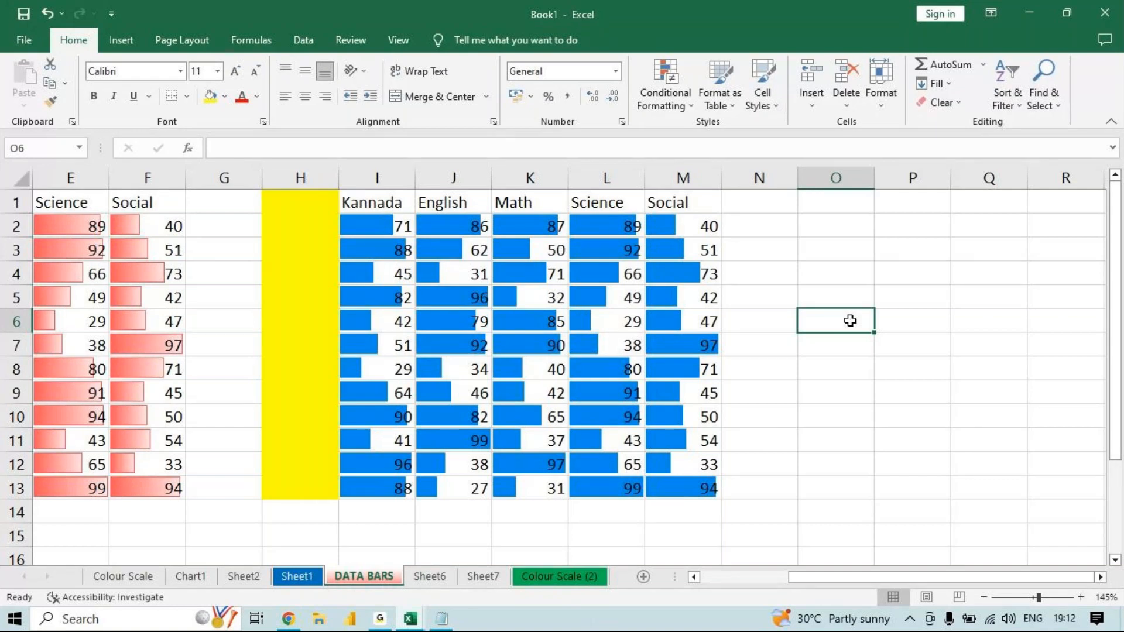
key(ctrl+k)
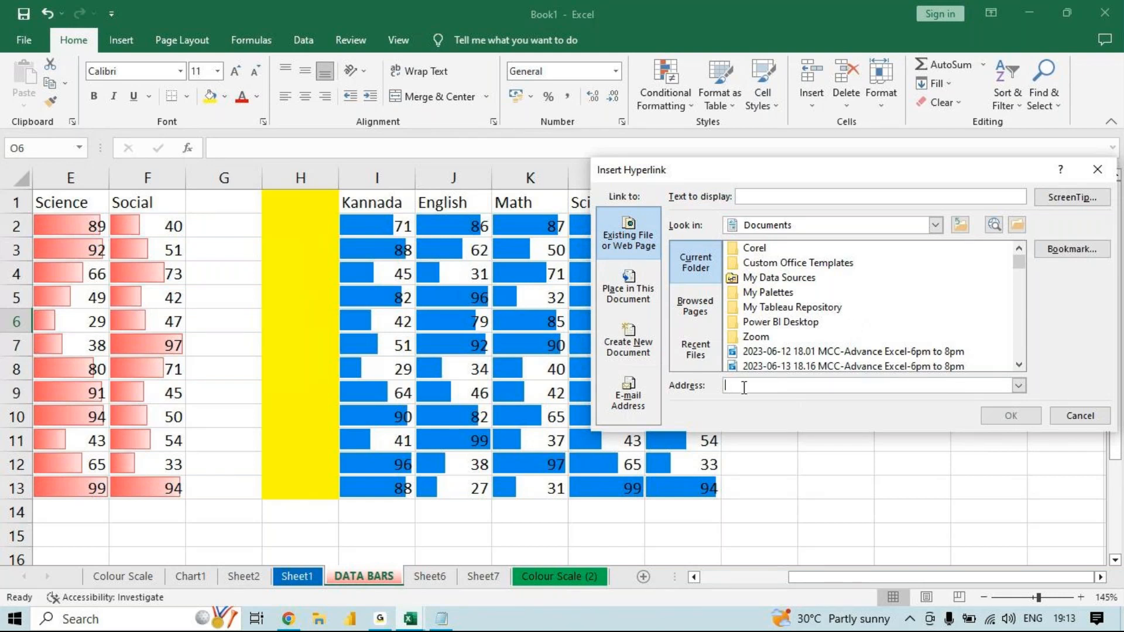
click(783, 193)
text(shopping)
click(761, 387)
text(www)
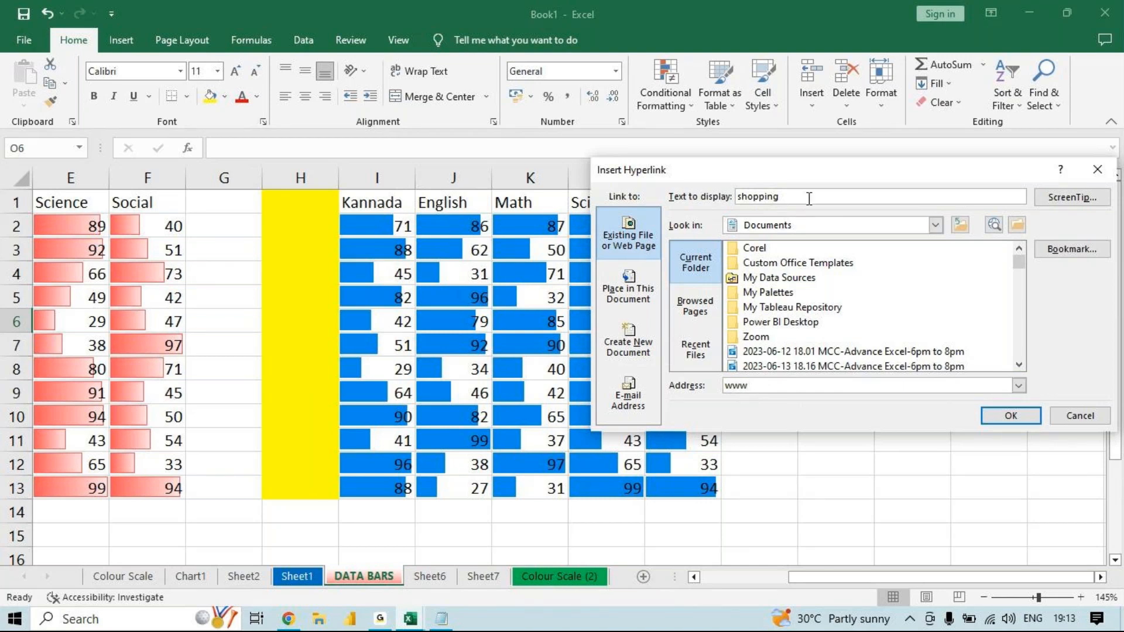
drag(809, 198, 682, 188)
key(BackSpace)
text(Computer)
drag(754, 385, 659, 377)
key(BackSpace)
text(http://www.)
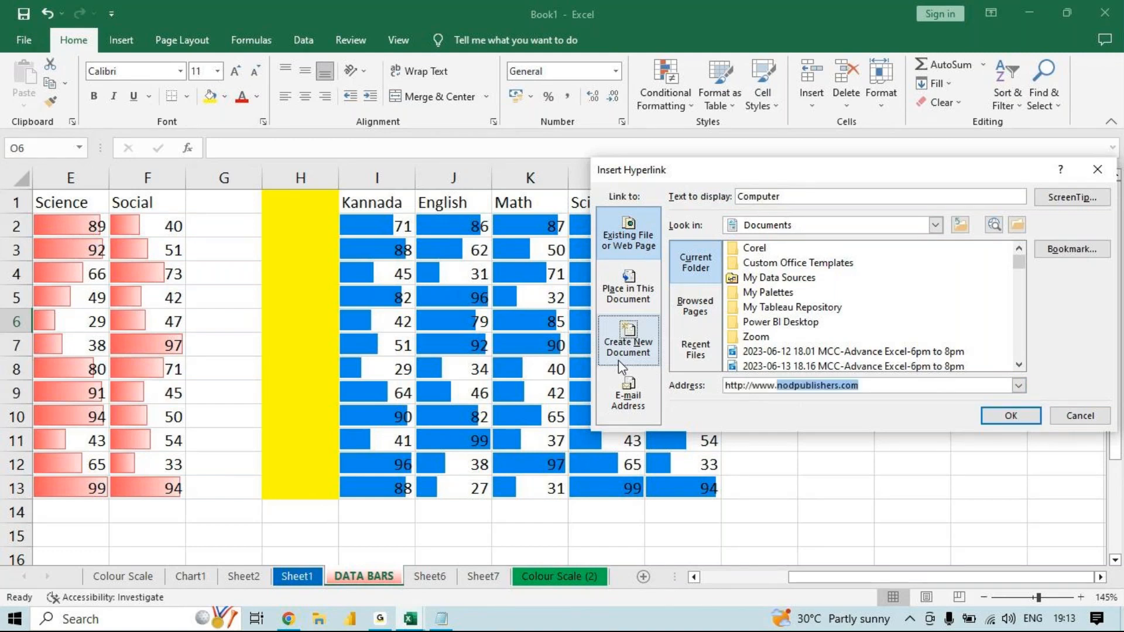
text(nictc)
key(End)
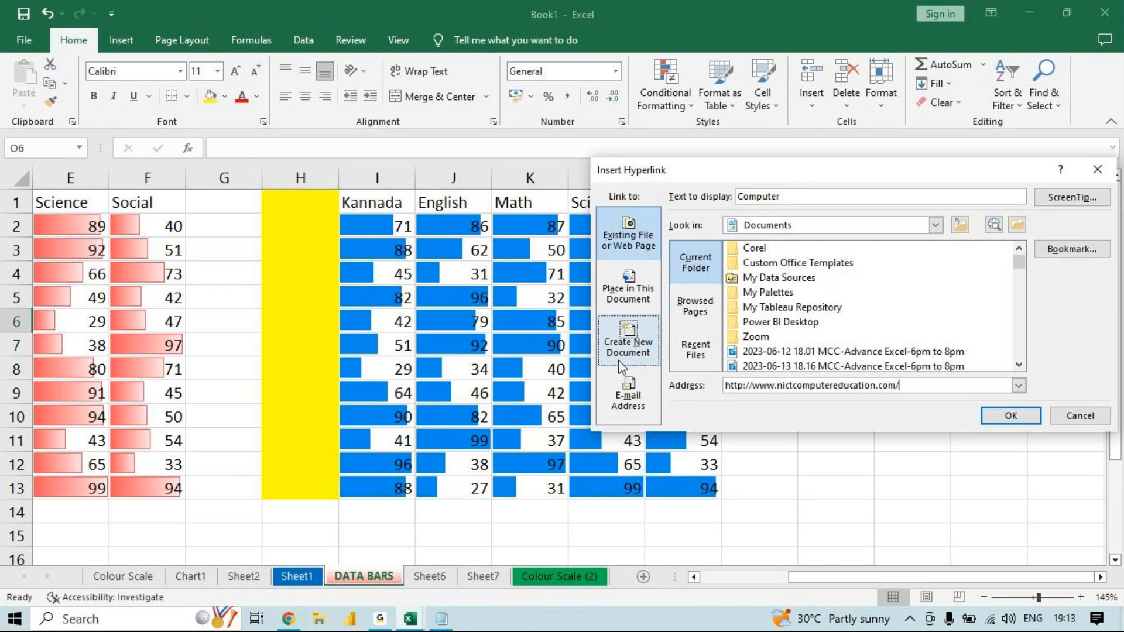
click(999, 416)
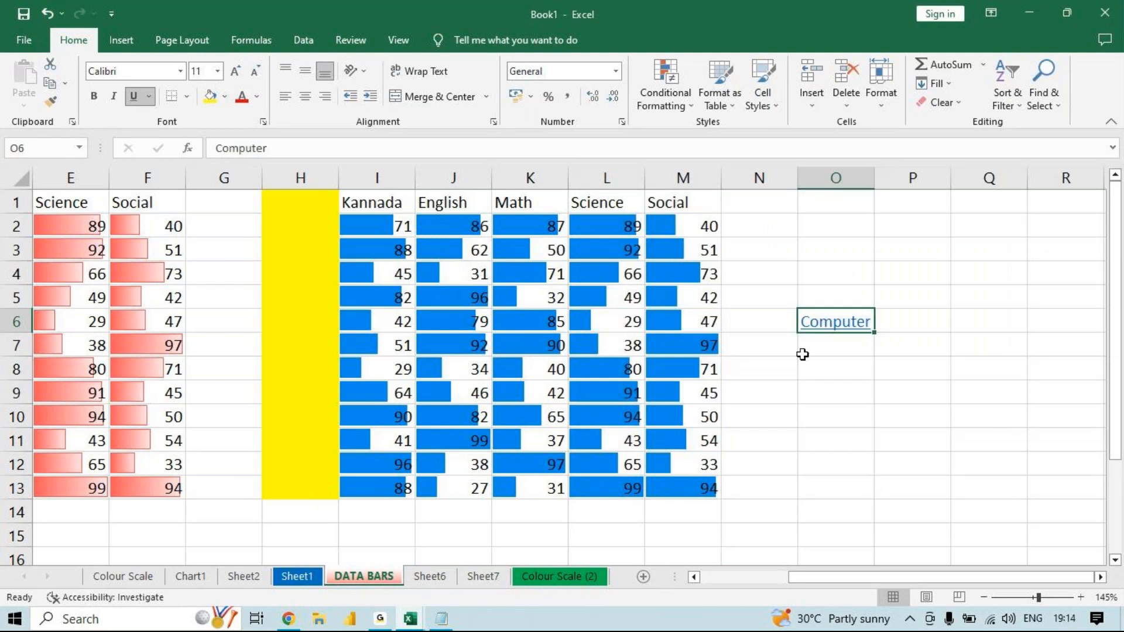
- Follow the Computer hyperlink in O6 to its website, close that page and return to the Excel workbook
click(828, 331)
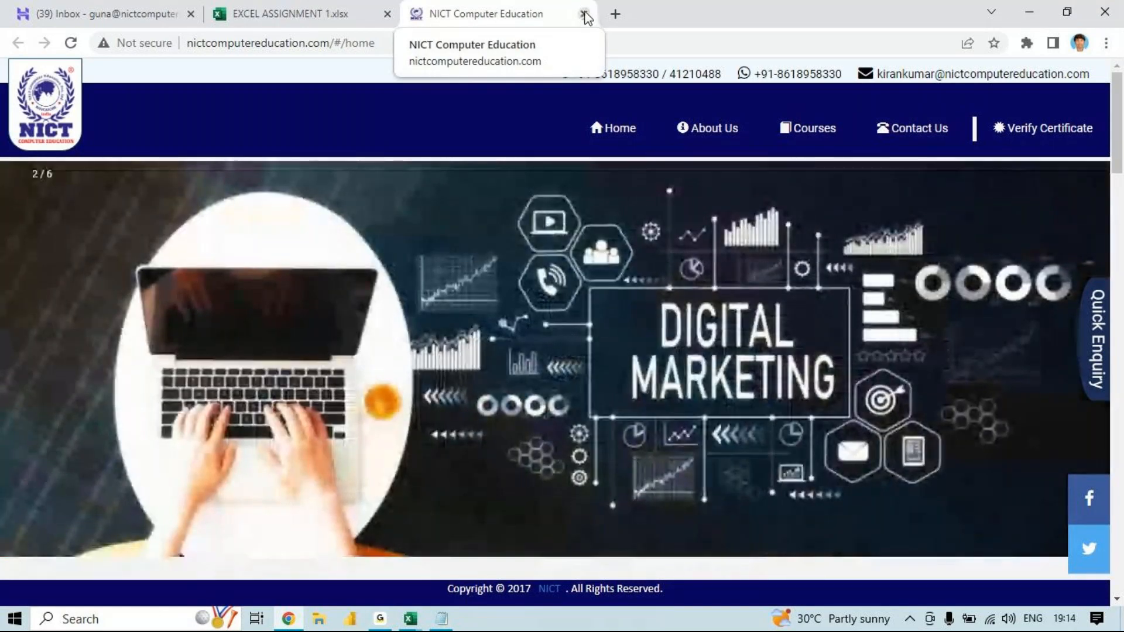
click(584, 14)
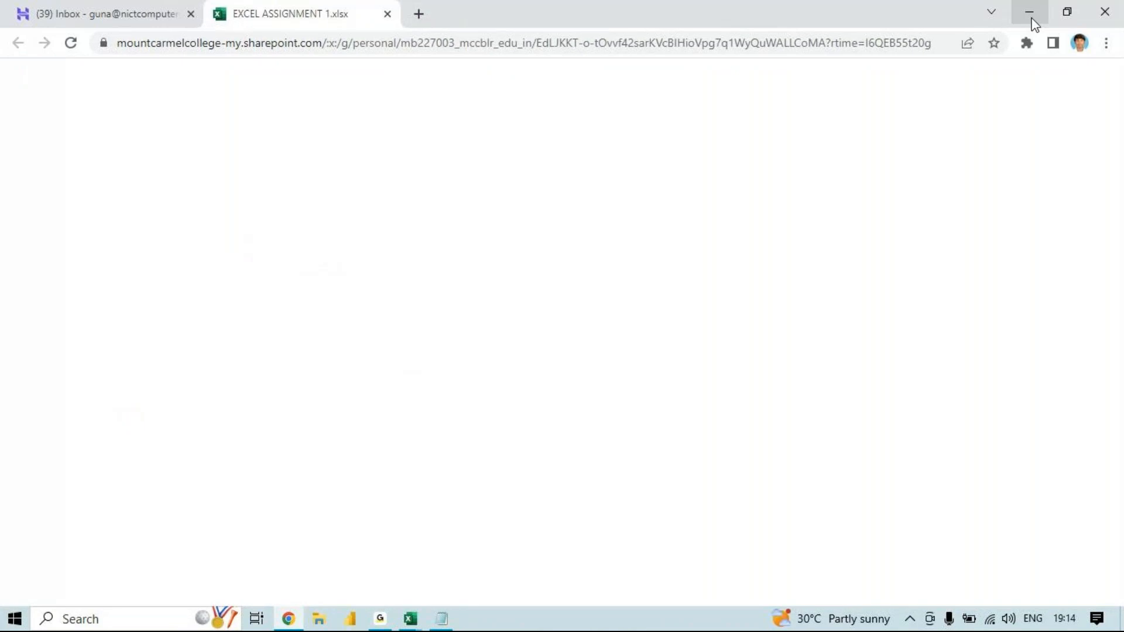
click(1032, 18)
click(842, 391)
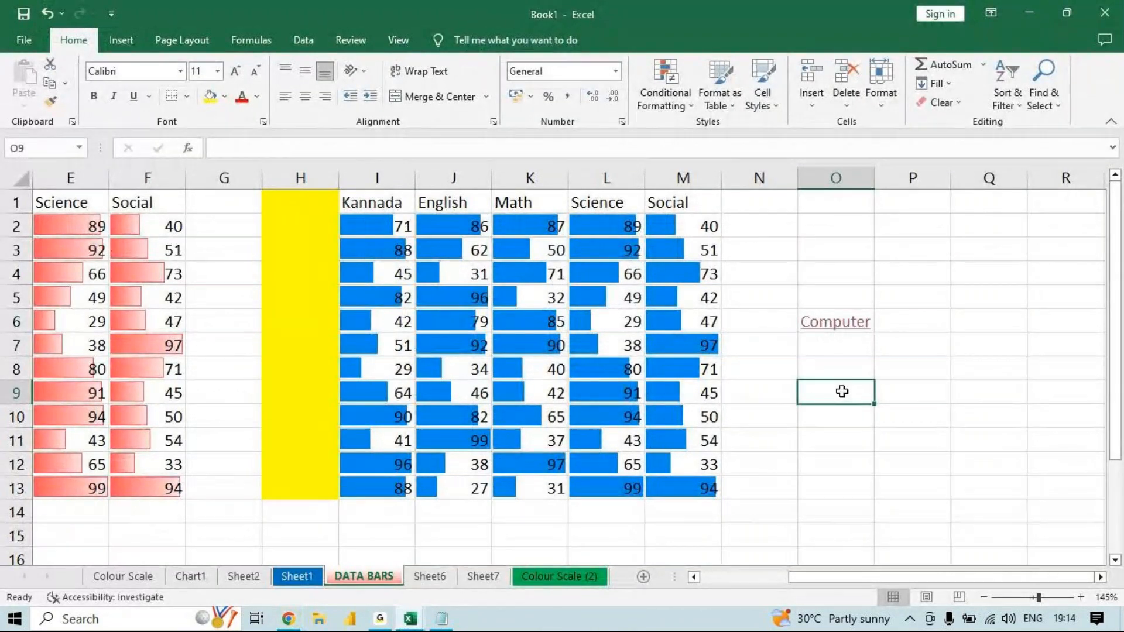
key(ctrl+k)
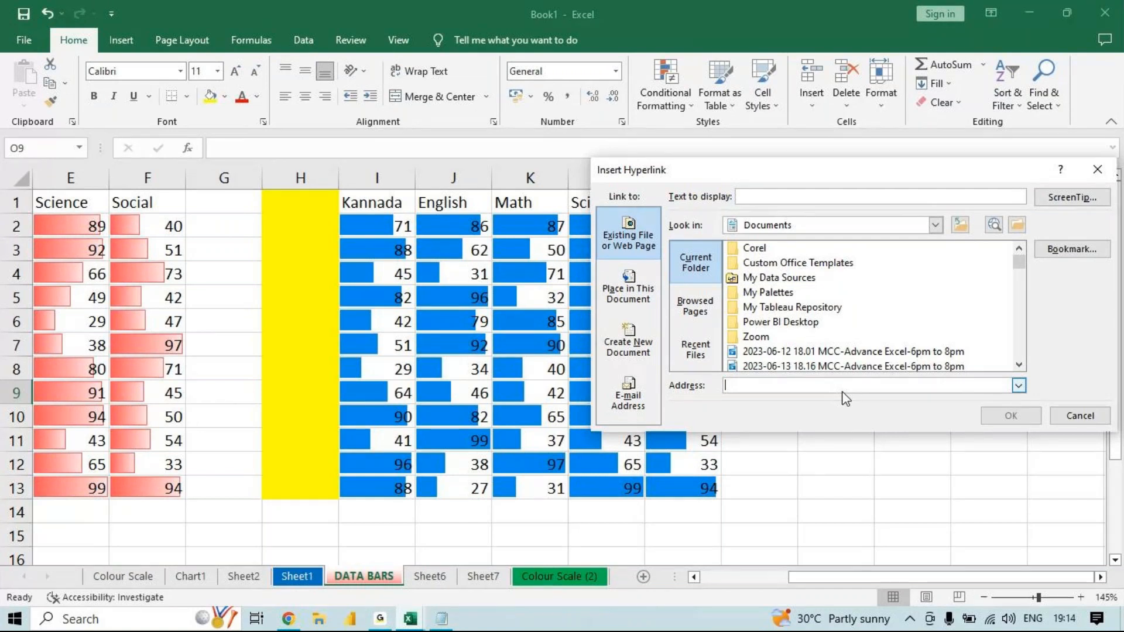
click(805, 197)
text(NICT)
drag(804, 197, 707, 143)
click(754, 387)
text(www.nictcomputereducation.com/)
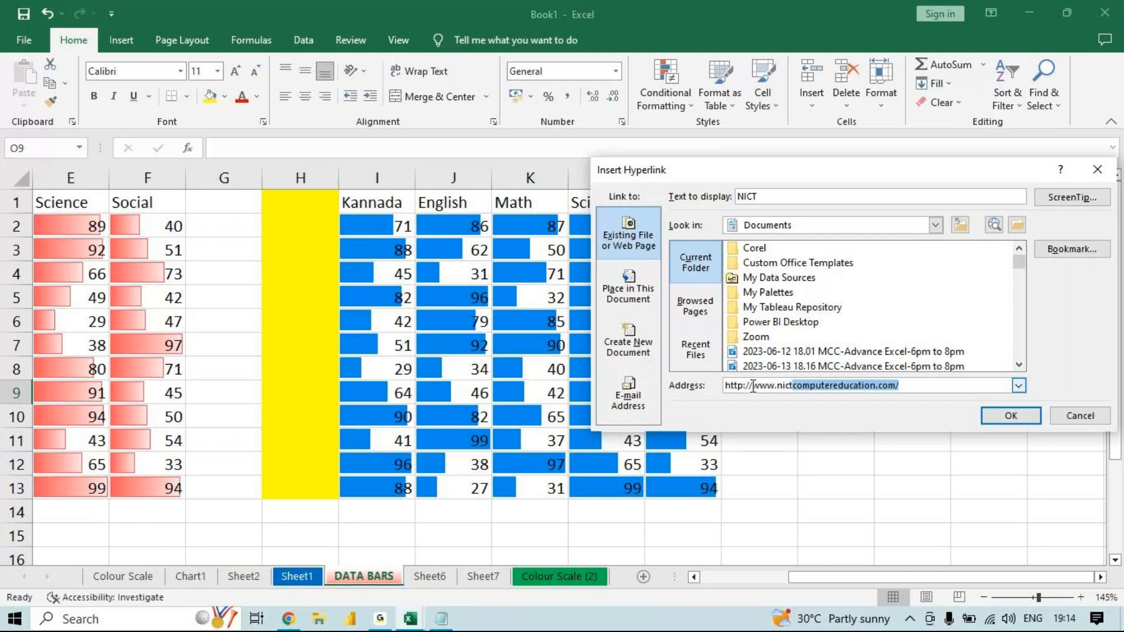
key(End)
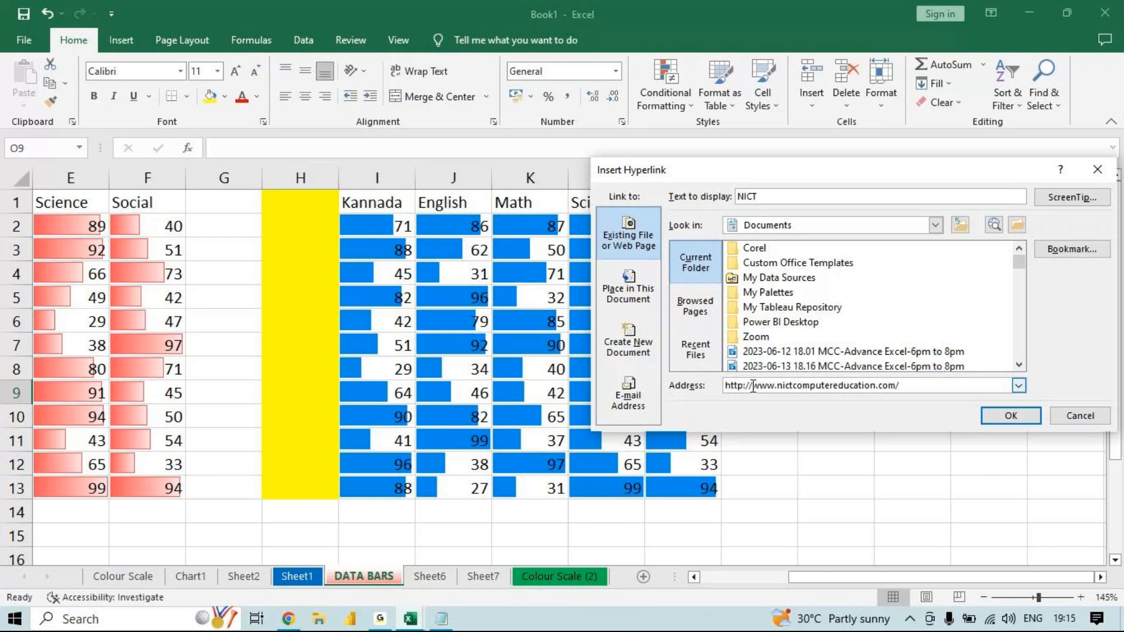
- Discard the unfinished hyperlink for O9 and view the Insert Hyperlink dialog for cell O10 without inserting a link
click(1096, 171)
click(850, 435)
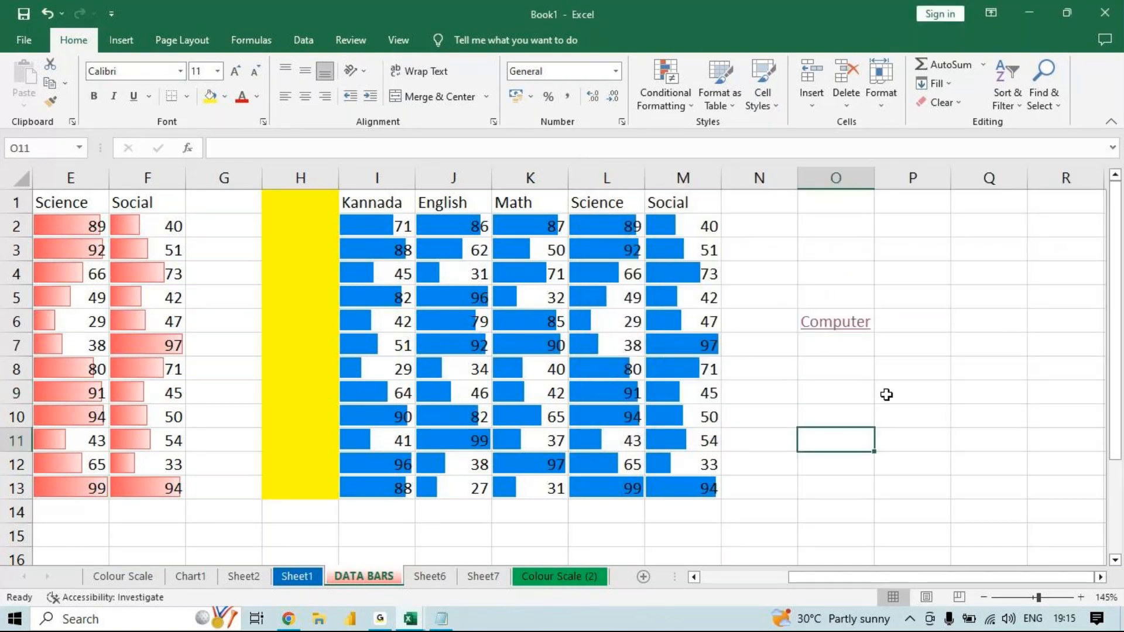
click(853, 410)
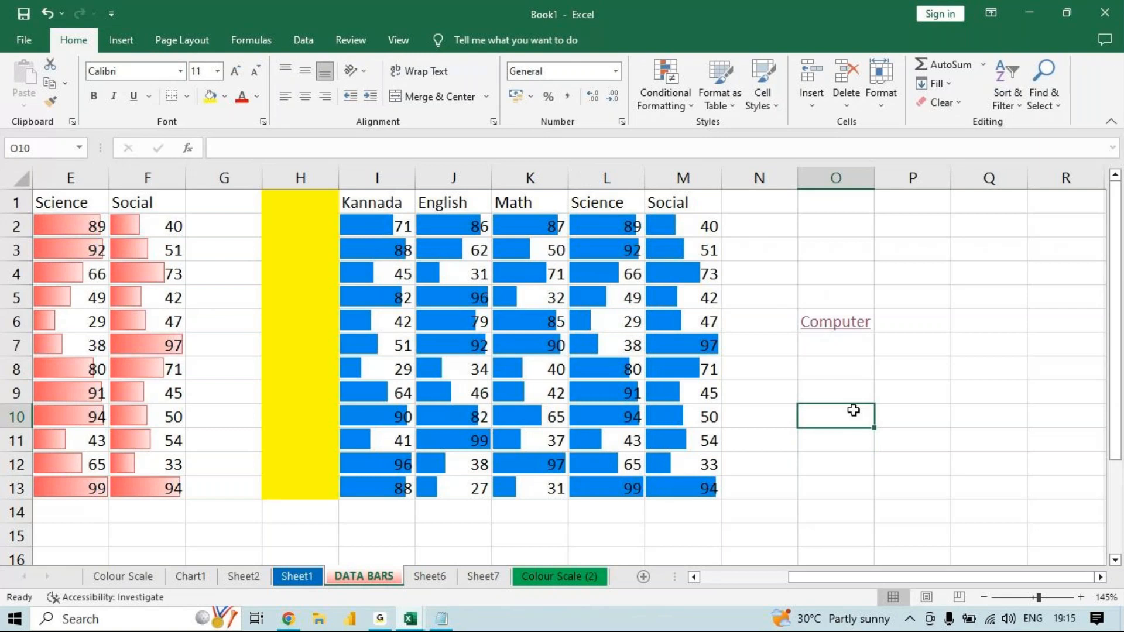
key(ctrl+k)
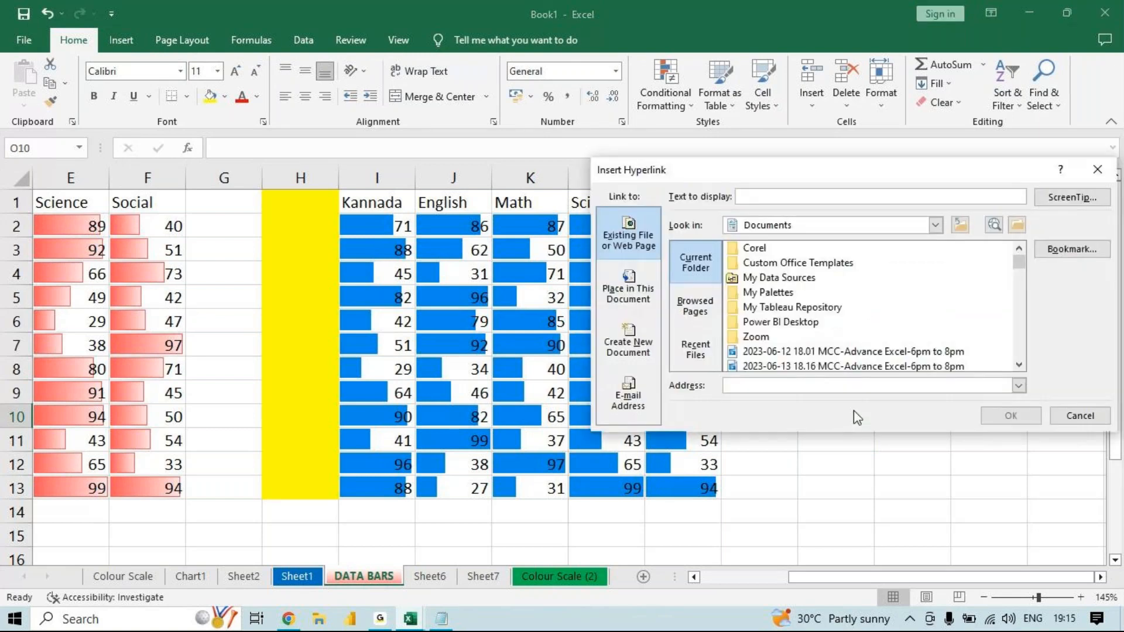
click(1098, 171)
click(123, 41)
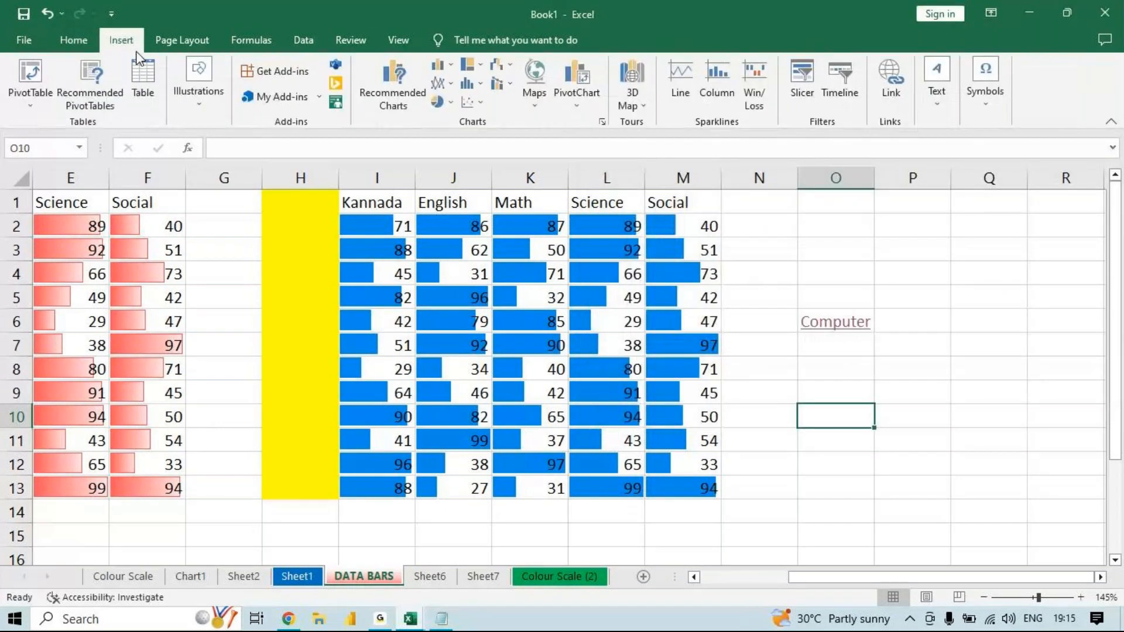
click(889, 80)
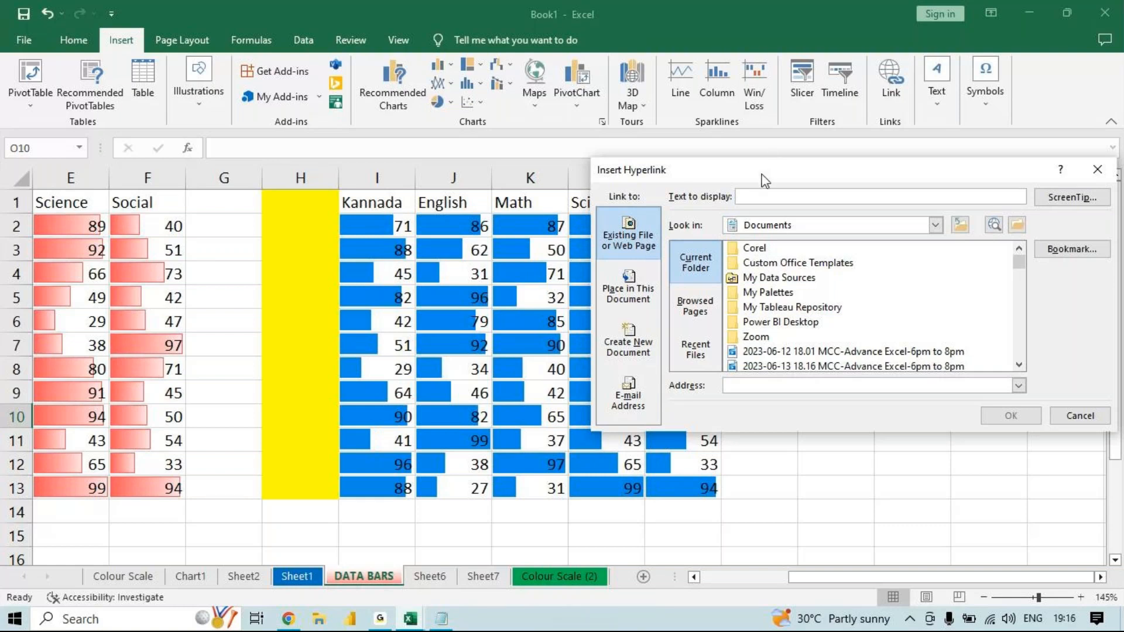
key(Escape)
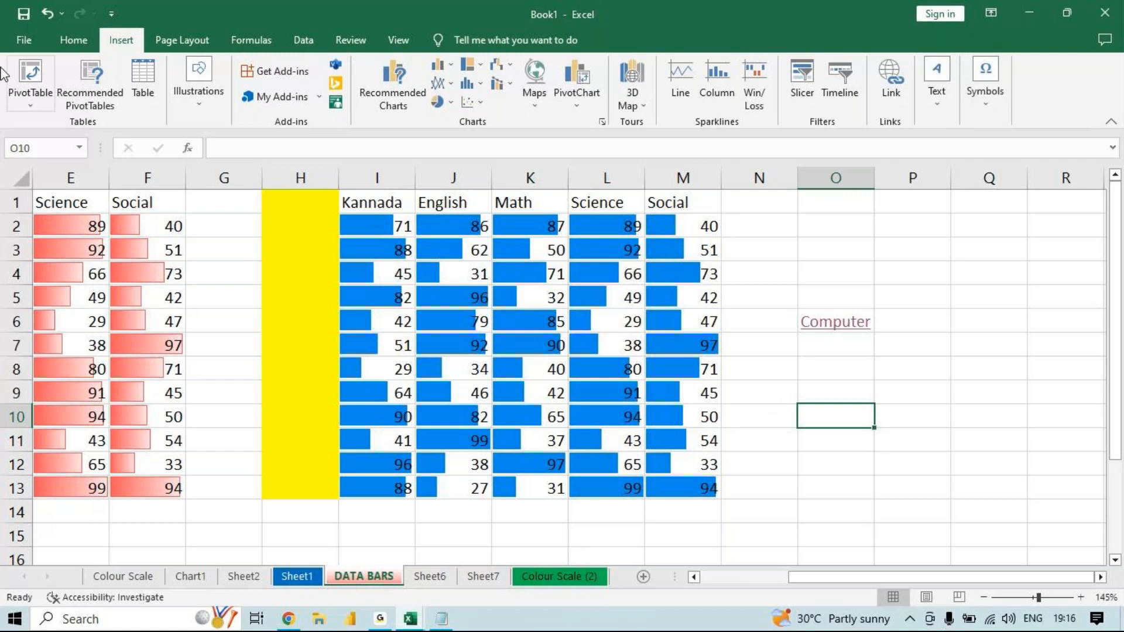
- Examine the Clear options in the Editing group and the Computer hyperlink in cell O6
click(74, 40)
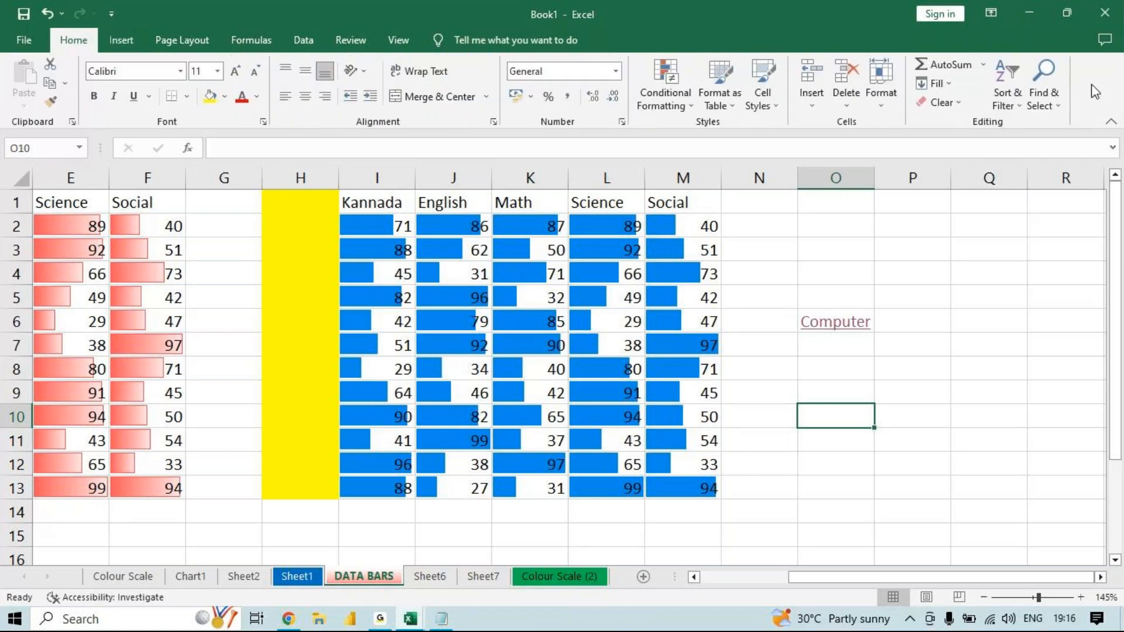
click(943, 103)
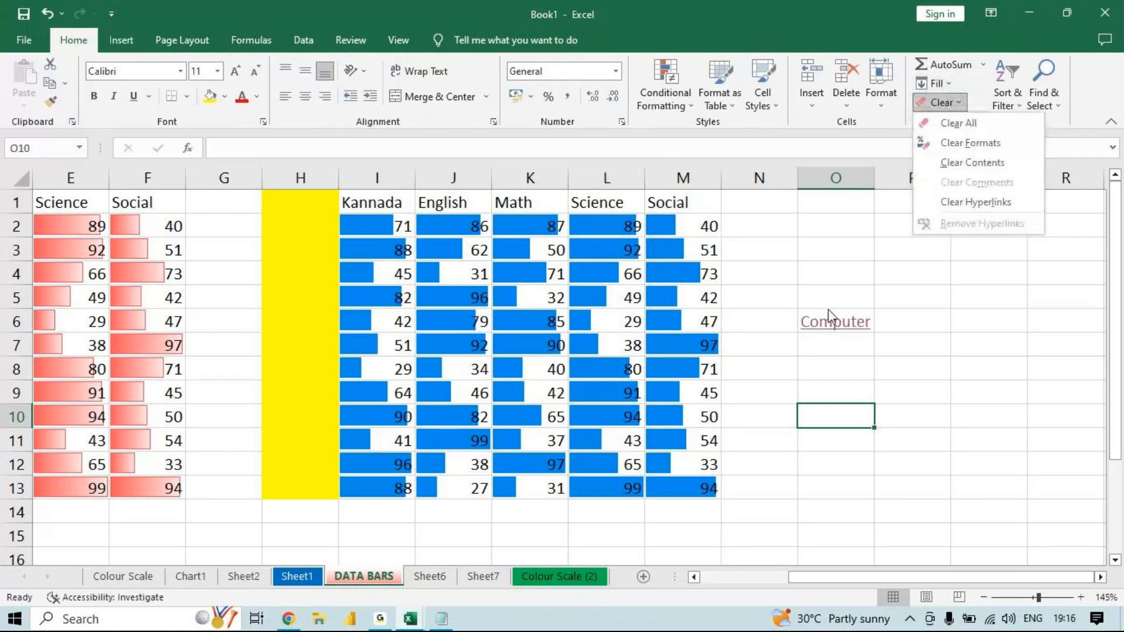
click(971, 335)
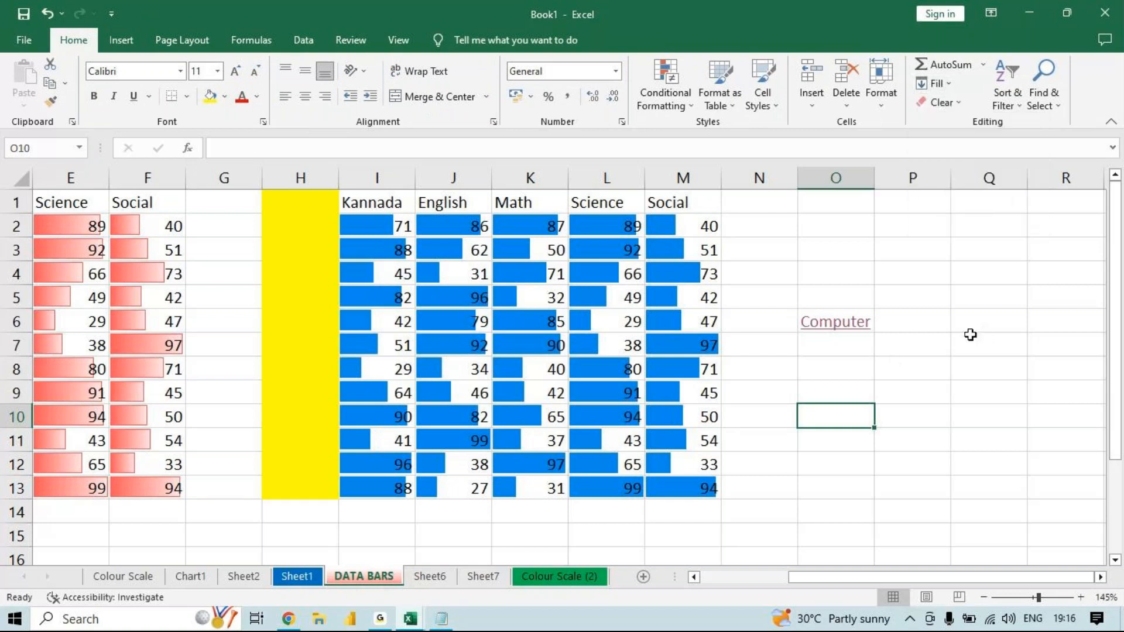
click(841, 352)
key(Up)
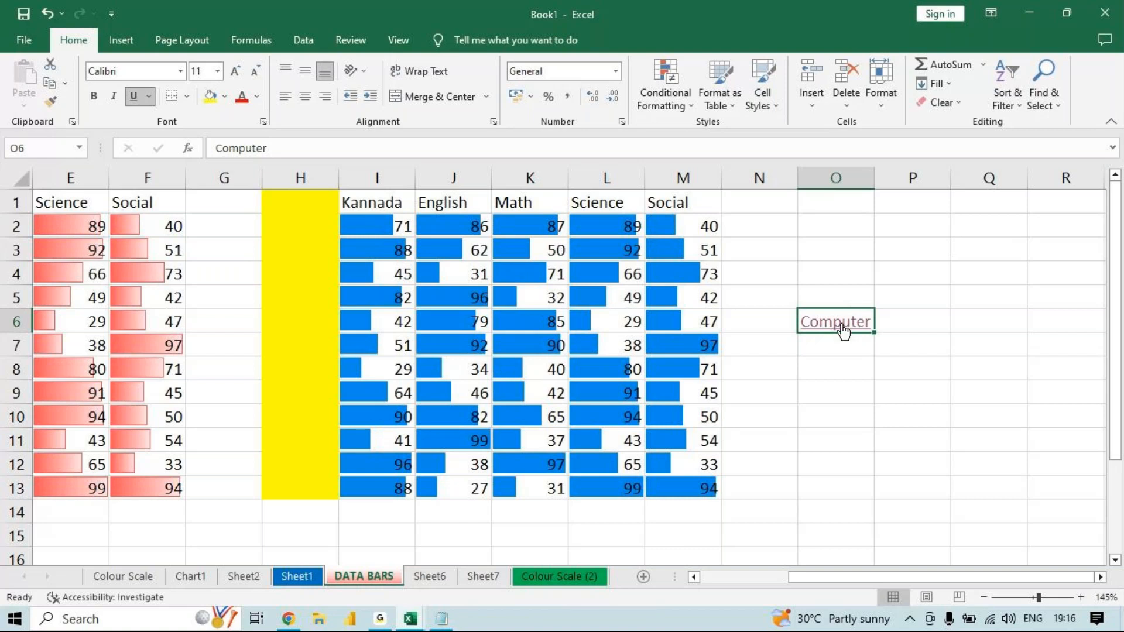
mouse_move(843, 332)
key(Down)
key(Up)
click(853, 392)
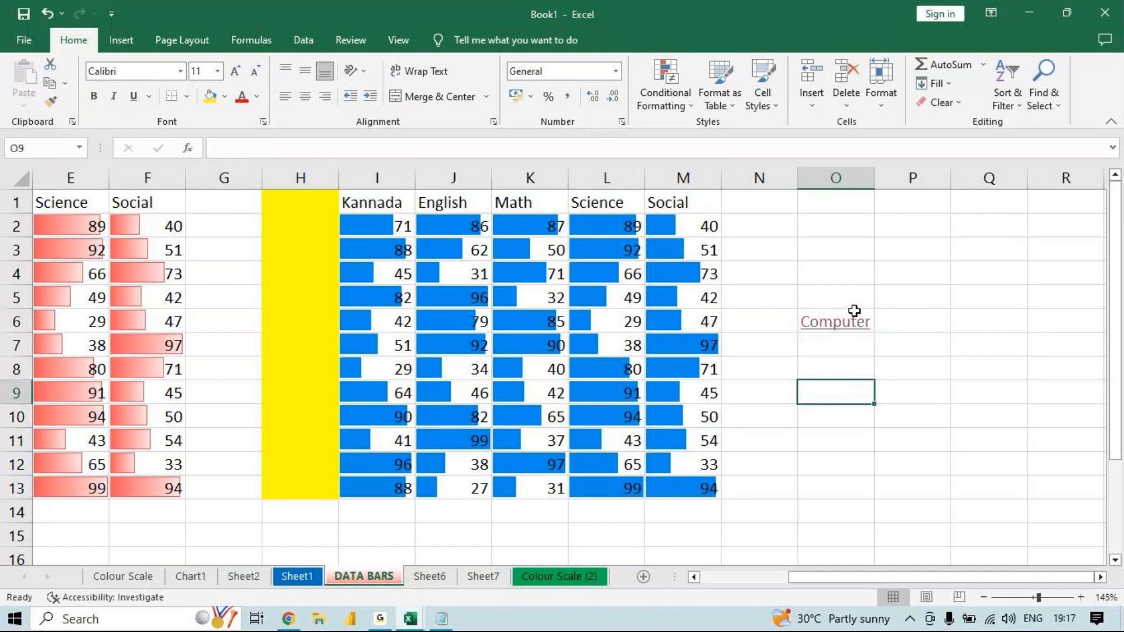
- Clear both the hyperlink and its formatting from the Computer cell O6, keeping the text
click(854, 310)
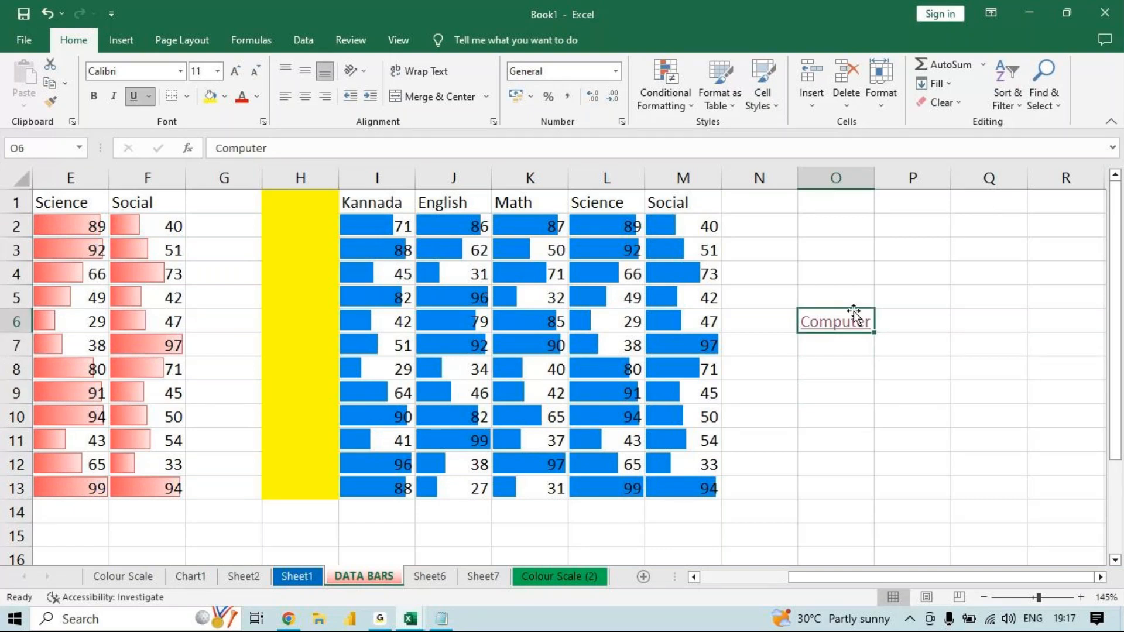
click(960, 104)
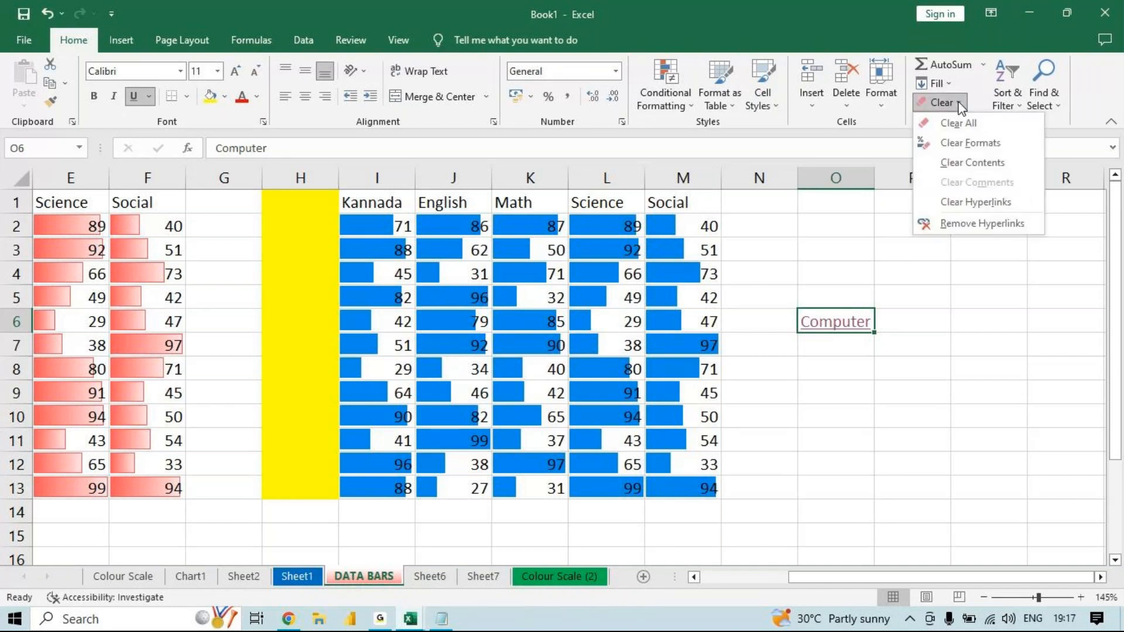
click(972, 202)
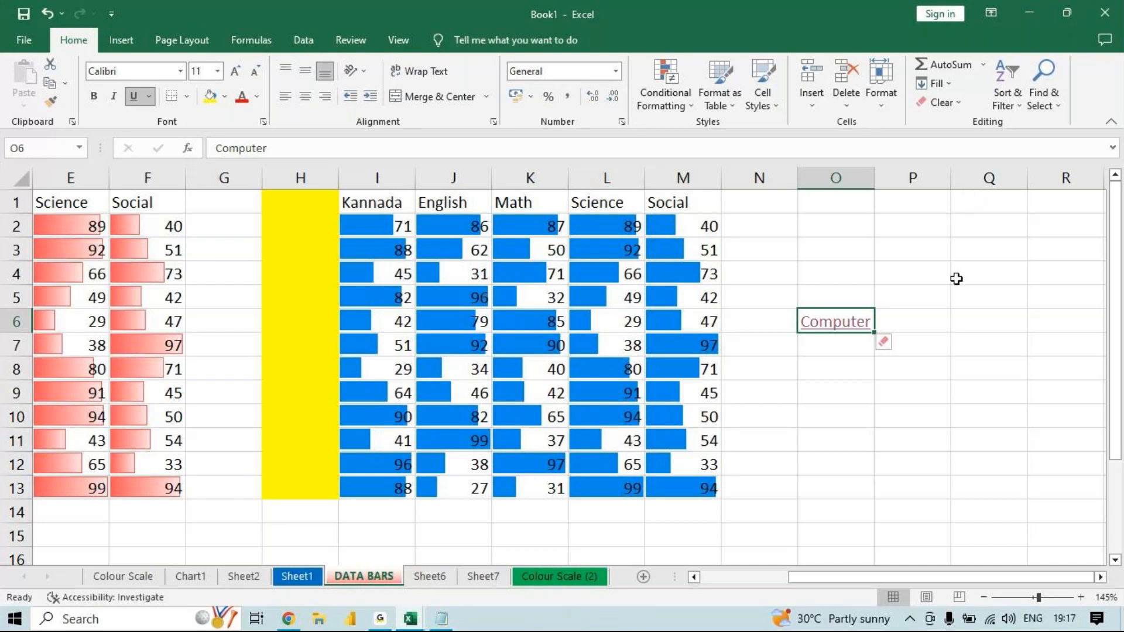
click(890, 347)
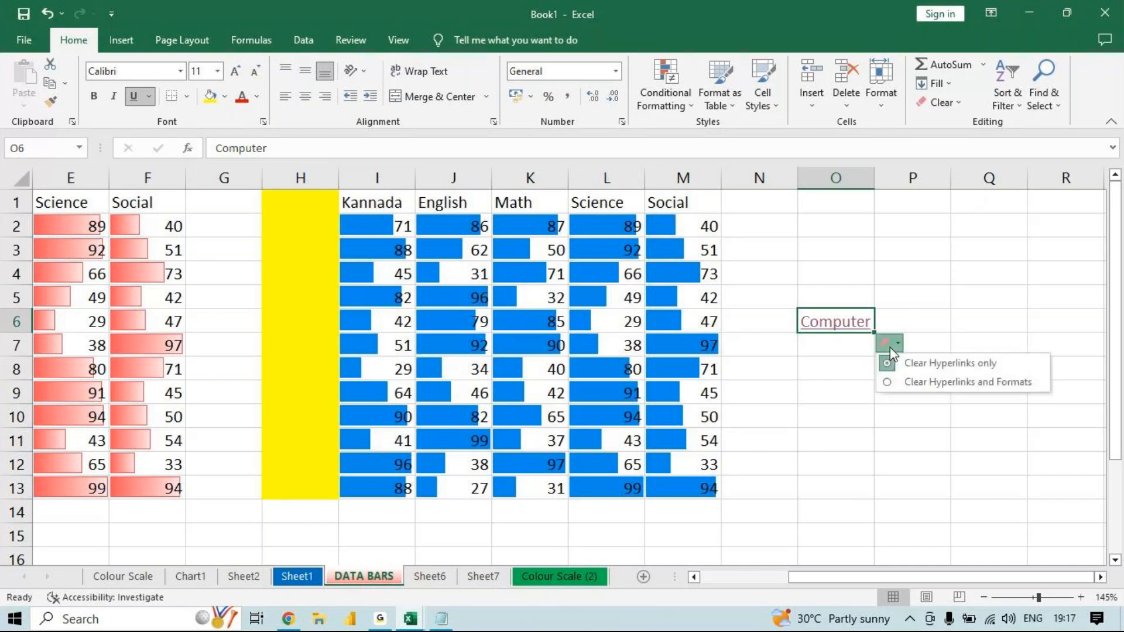
click(908, 384)
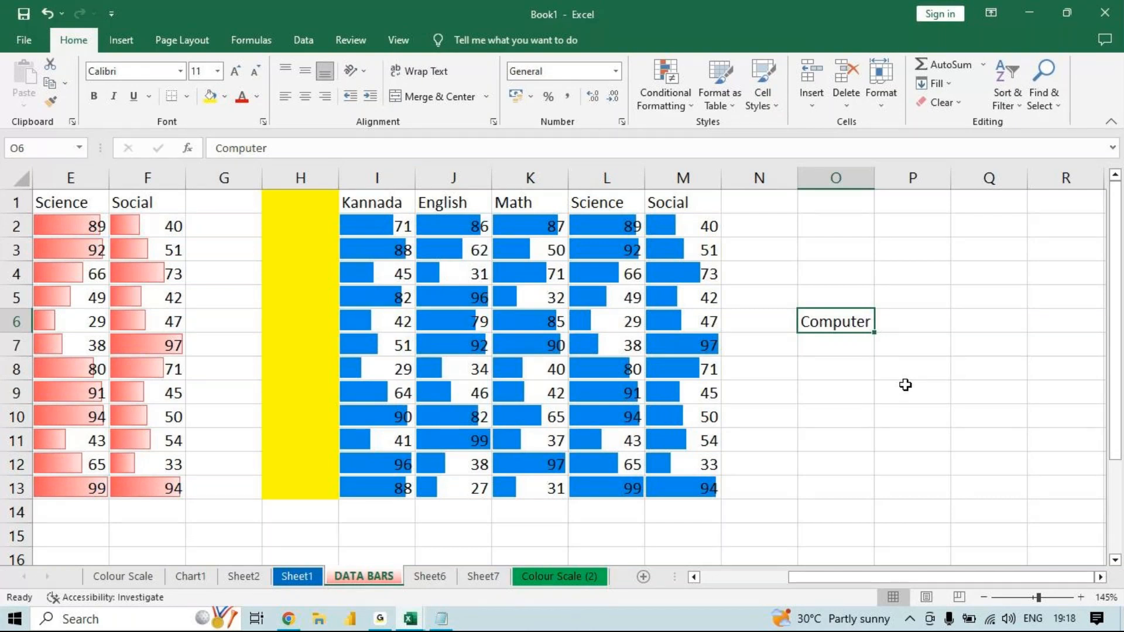
- Copy the marks table A1:F13 from the DATA BARS sheet and paste it as values only into a new sheet
drag(145, 480, 51, 159)
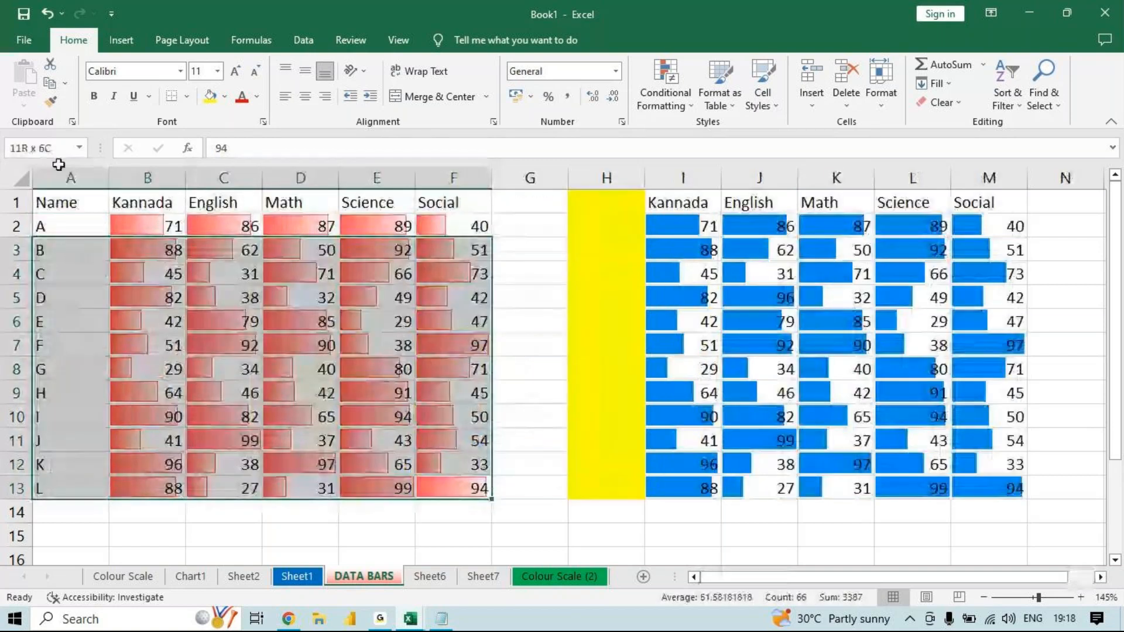
key(ctrl+c)
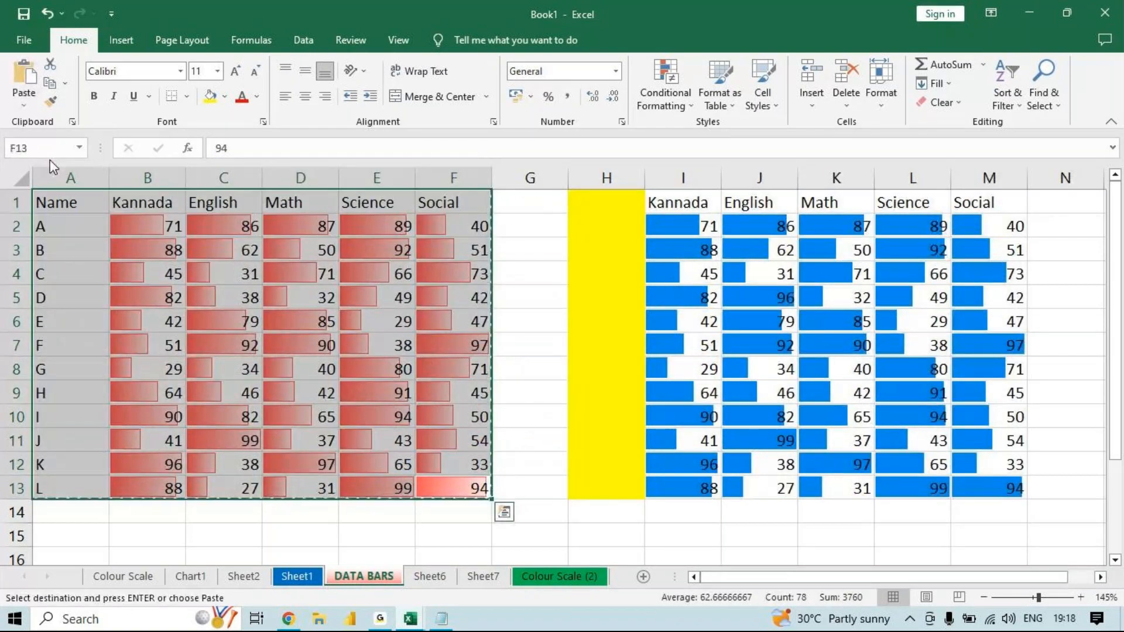
click(644, 577)
key(ctrl+v)
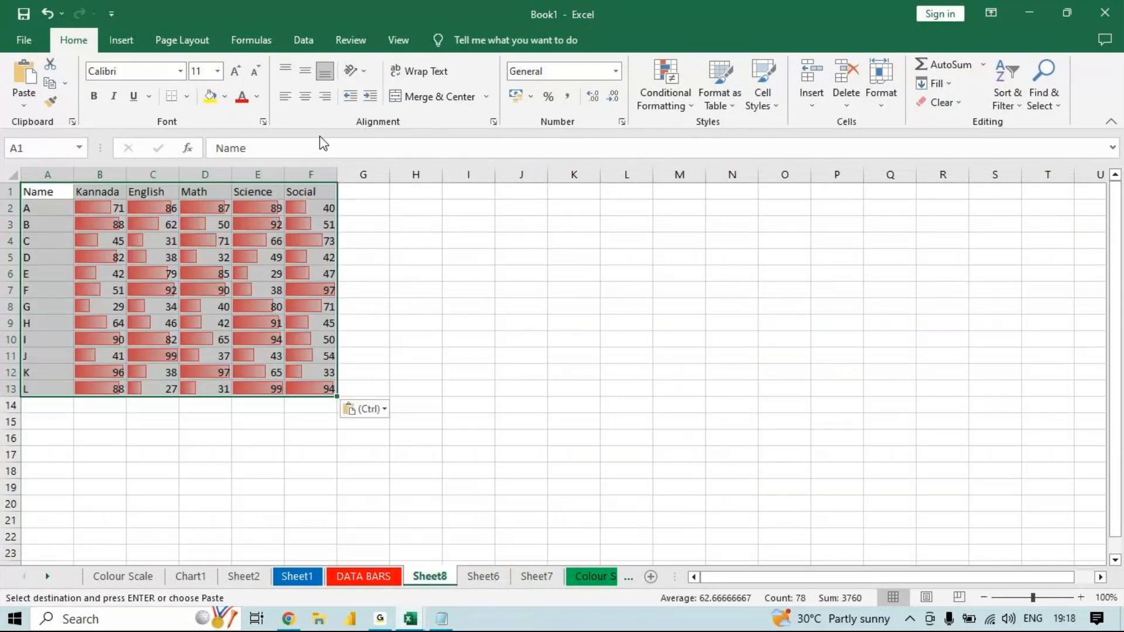
click(369, 416)
click(358, 517)
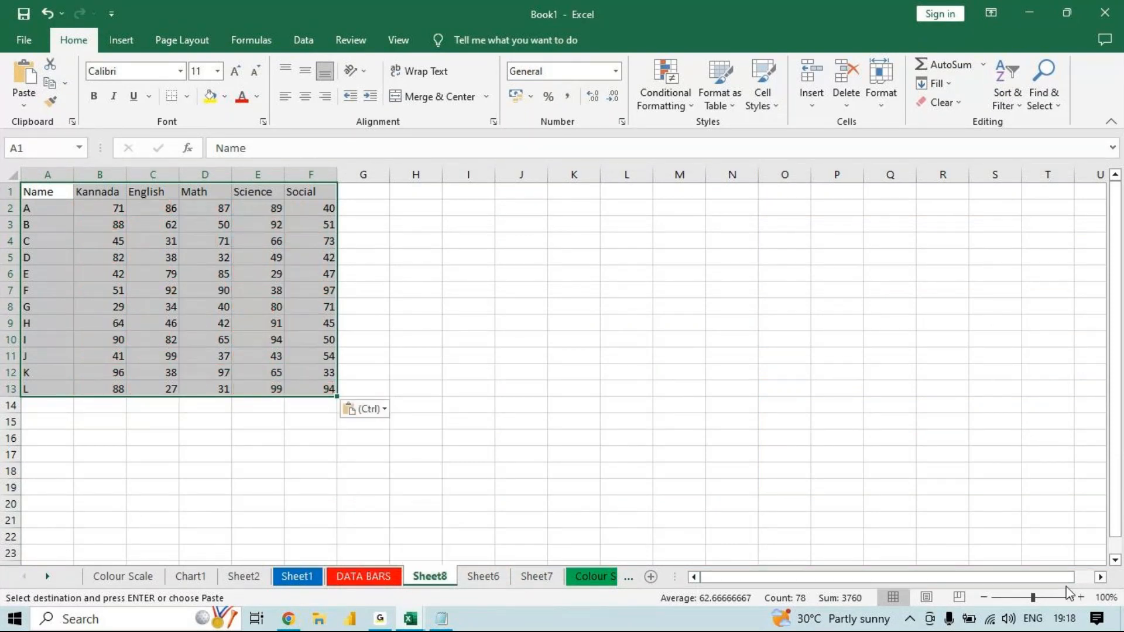
- Sort the pasted marks table by Name from A to Z
click(1082, 598)
click(1081, 597)
click(1082, 597)
click(1082, 597)
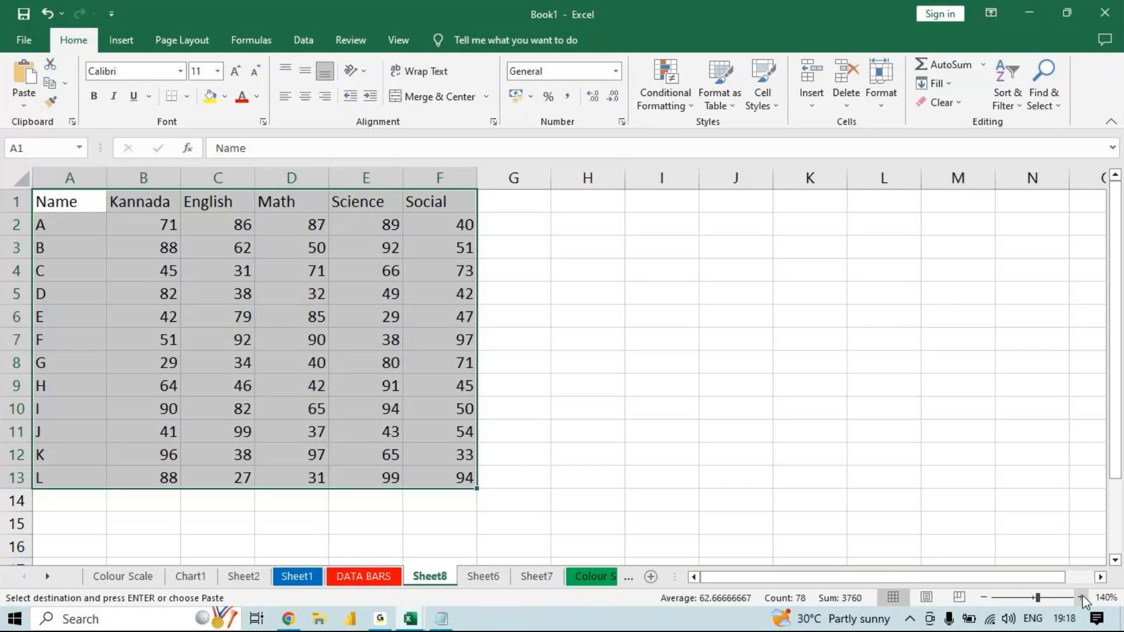
click(1021, 104)
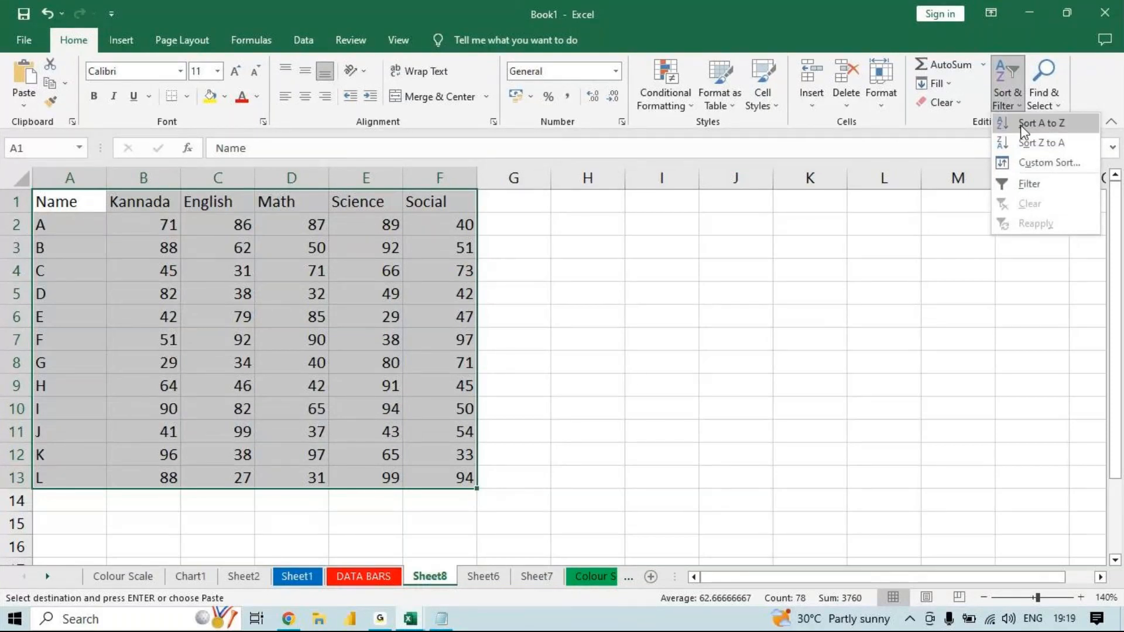
click(1023, 125)
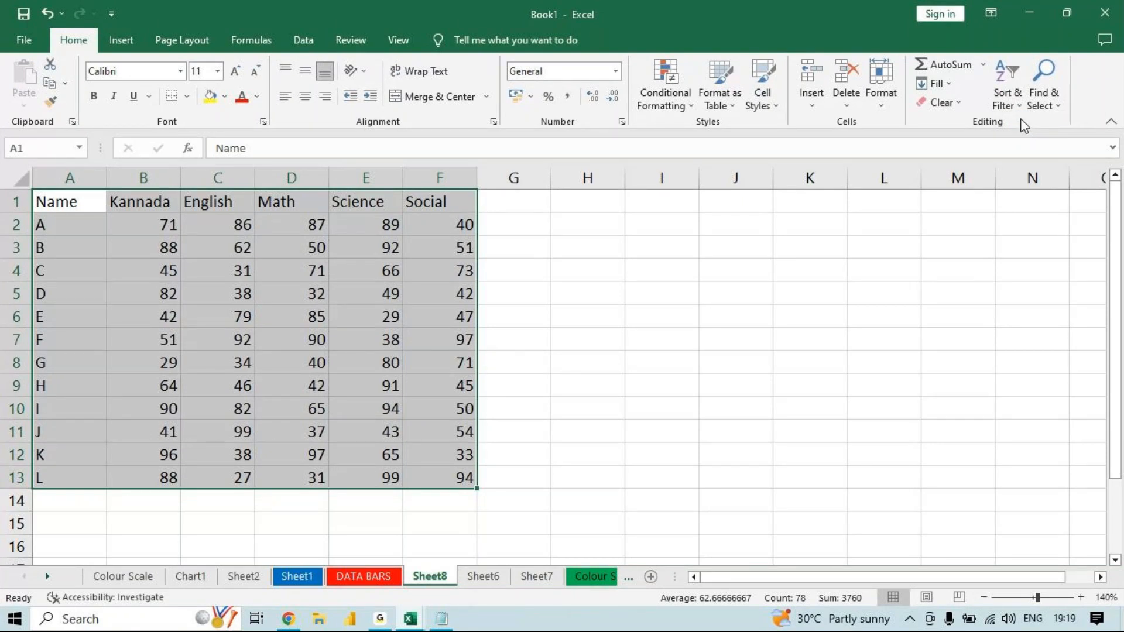
- Sort the marks table by Name from Z to A and return it to A to Z order
click(1003, 91)
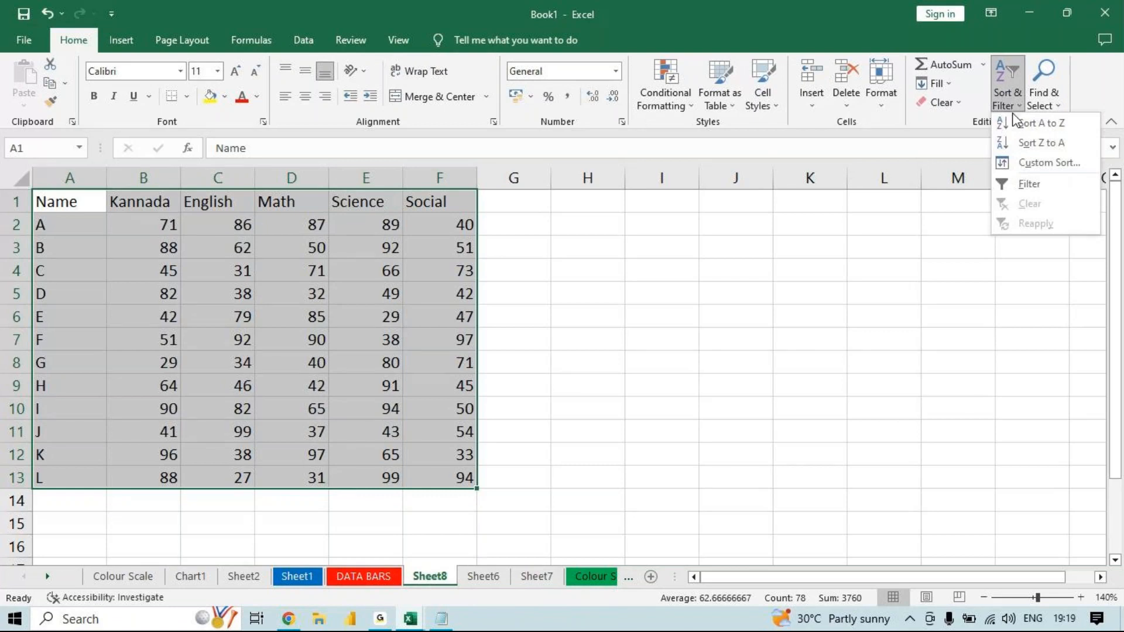
click(1022, 141)
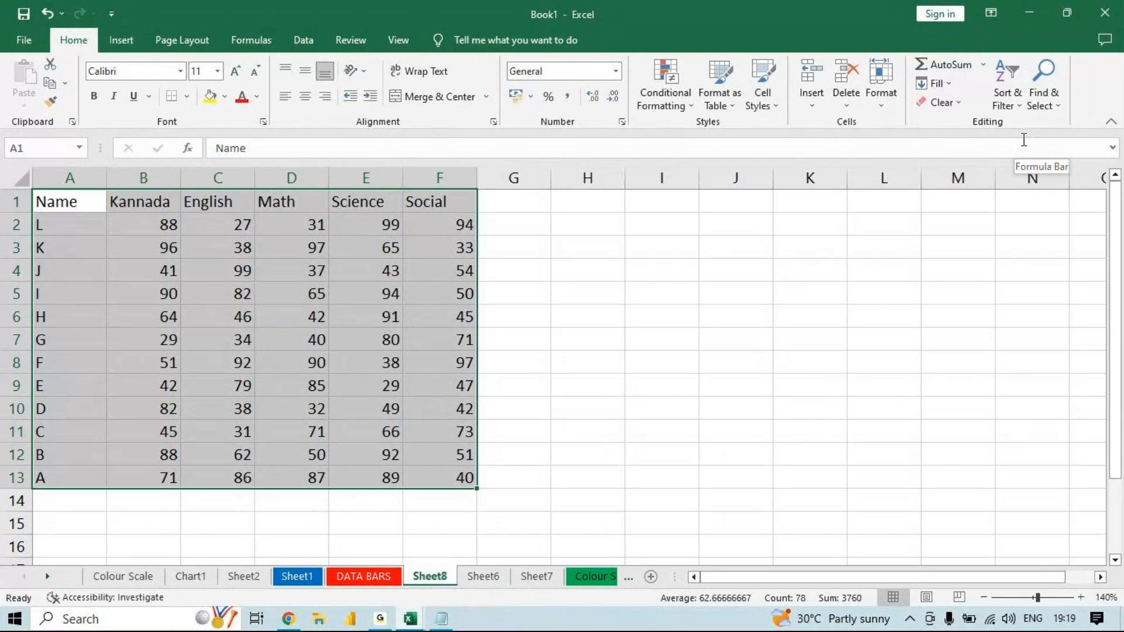
click(1007, 93)
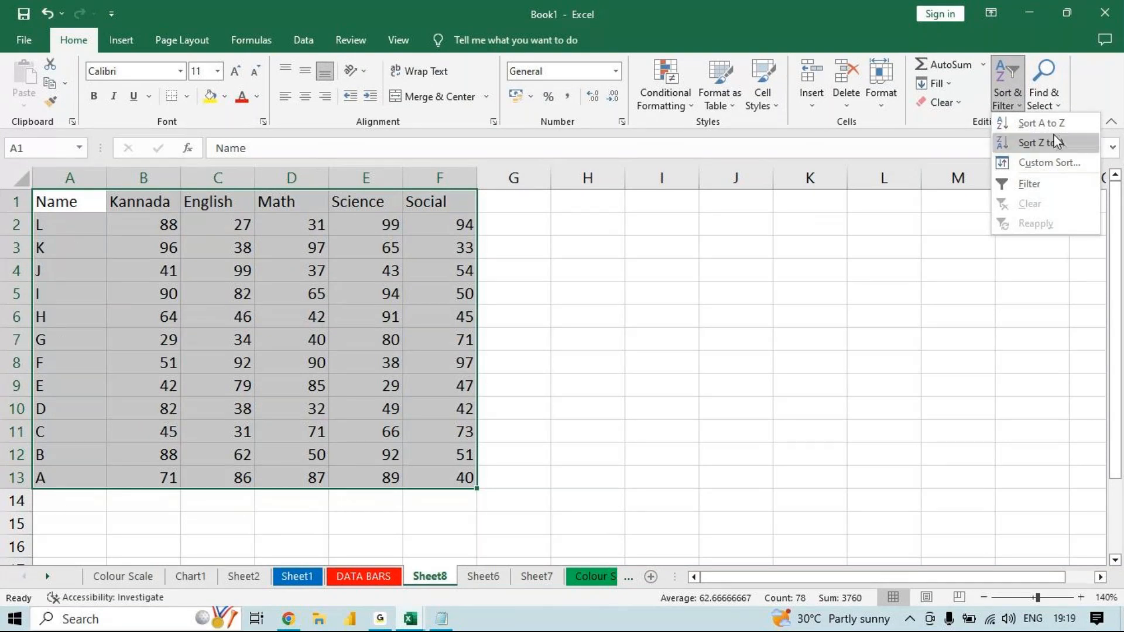
click(1039, 123)
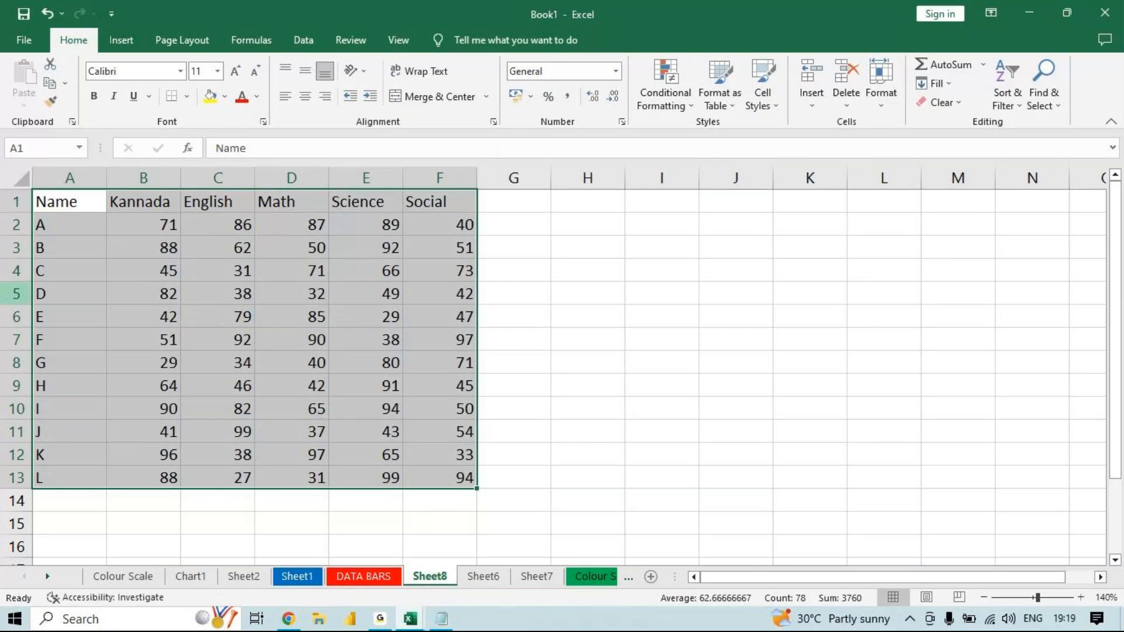
- Custom-sort the marks table A1:F13 by the Kannada column's cell values from largest to smallest
drag(153, 198, 363, 431)
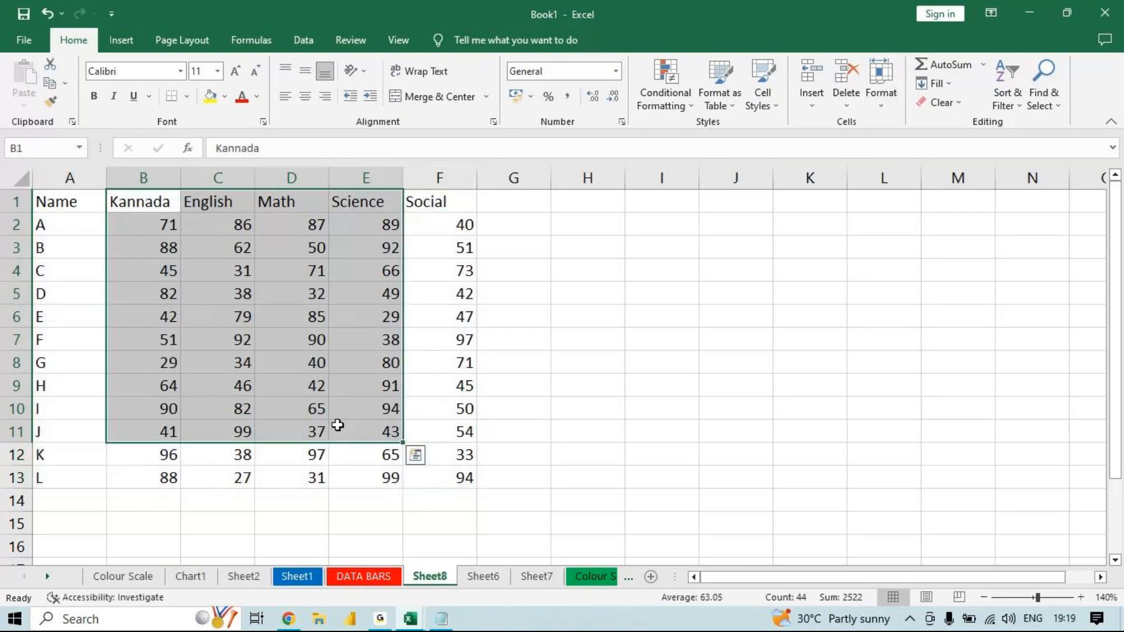
click(82, 202)
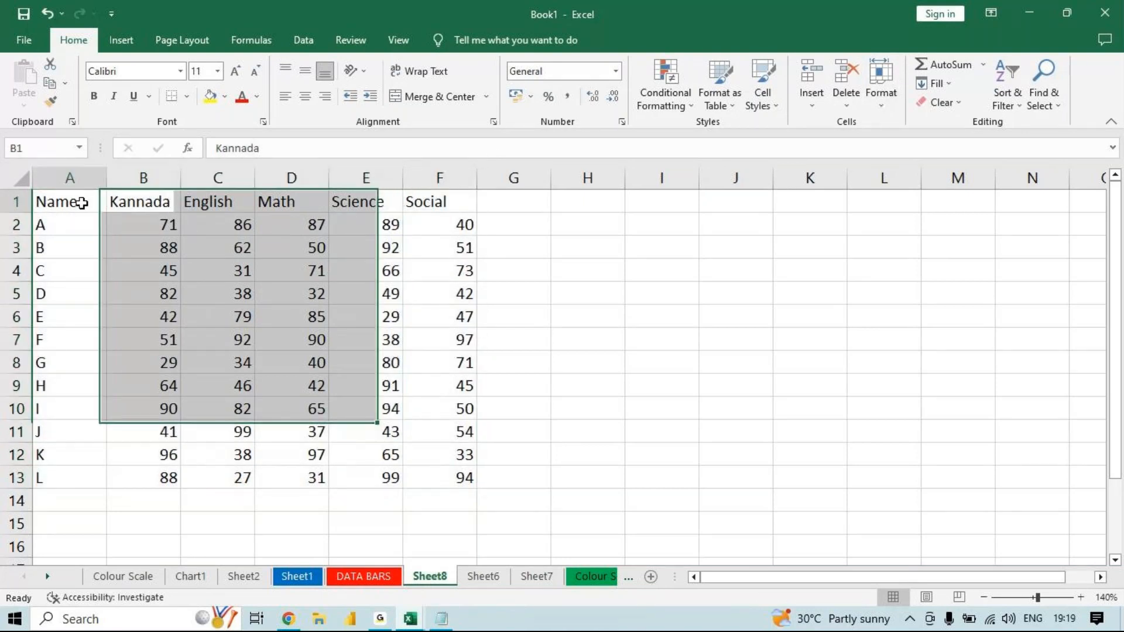
drag(82, 203, 422, 472)
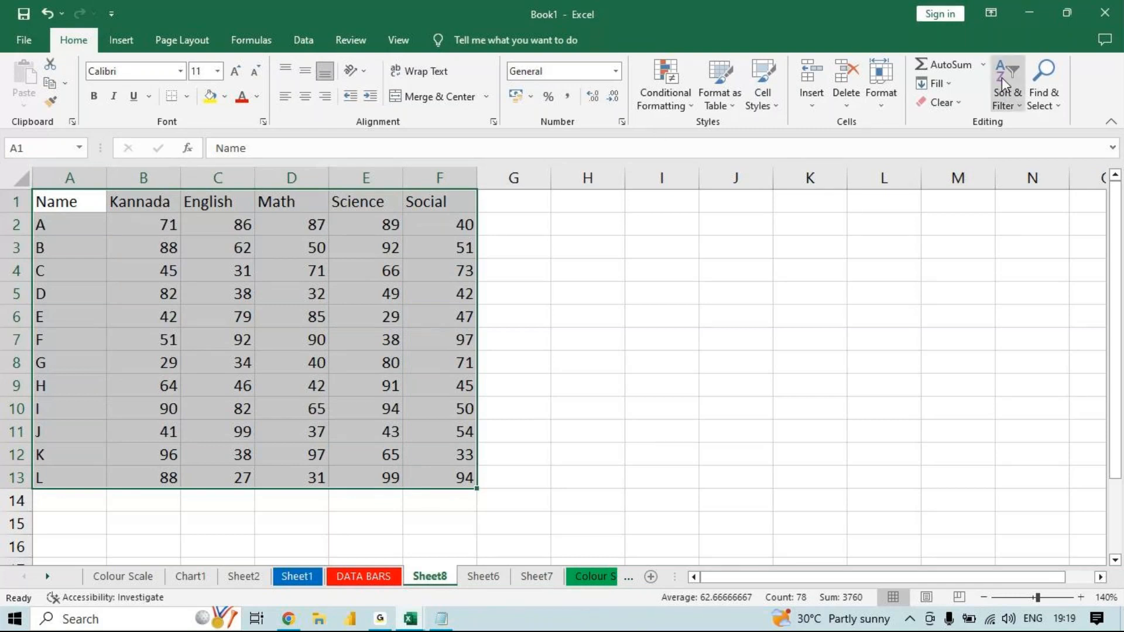
click(1013, 92)
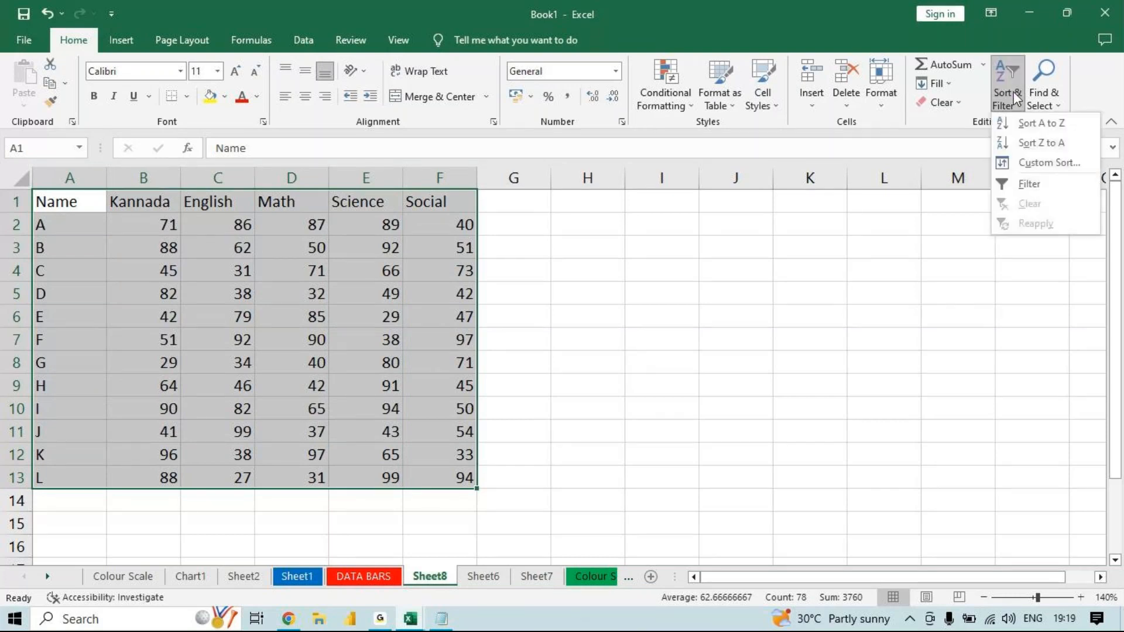
click(1028, 167)
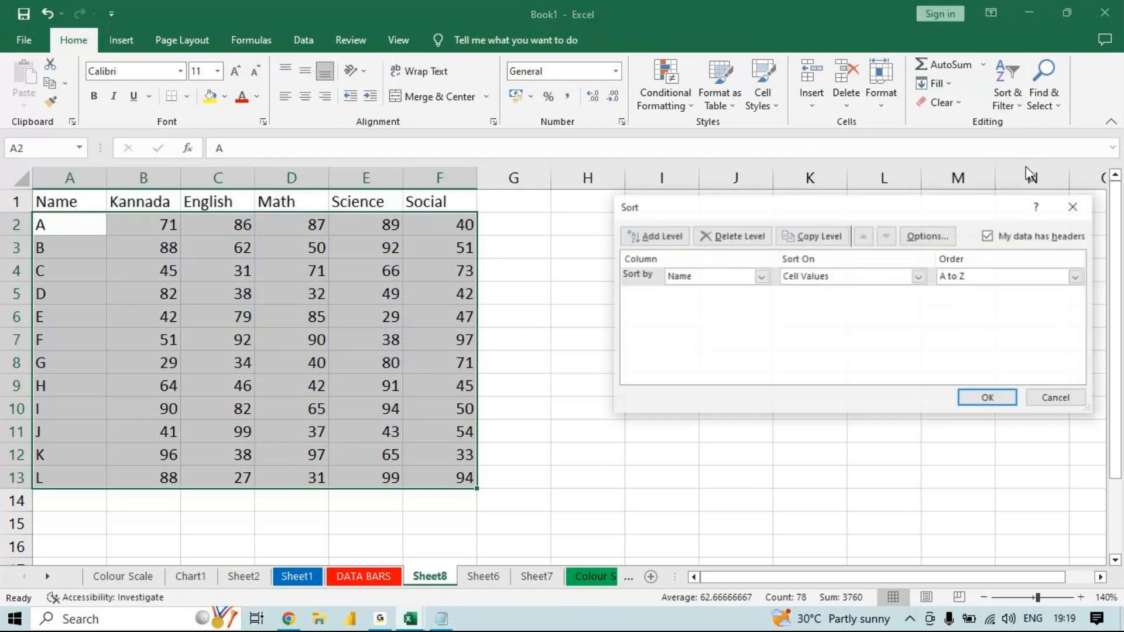
click(759, 279)
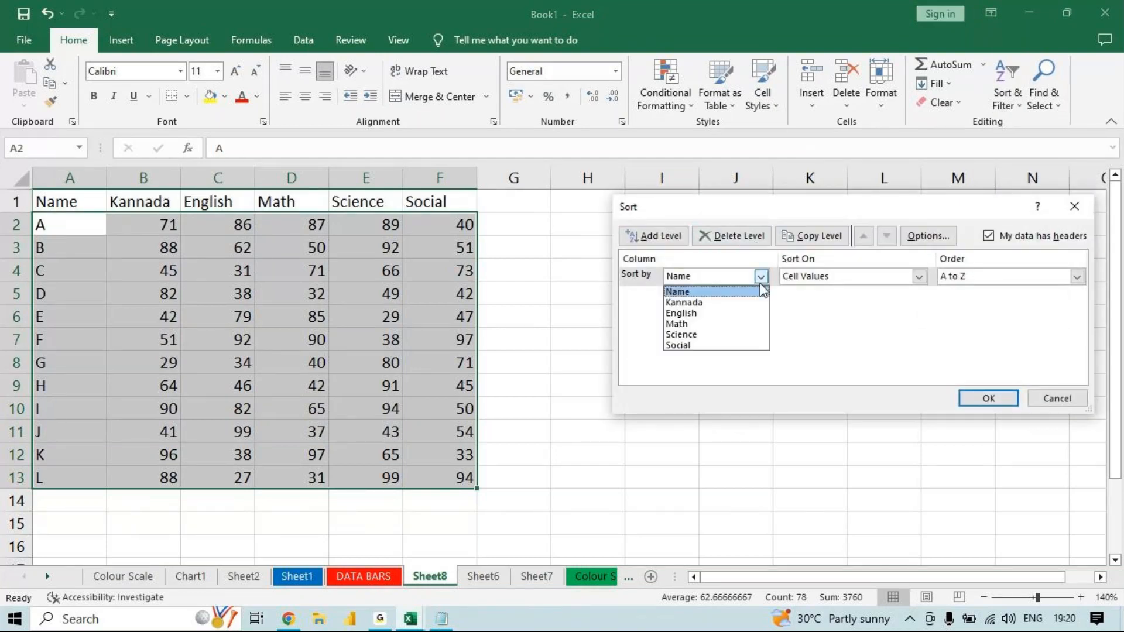
click(709, 303)
click(971, 276)
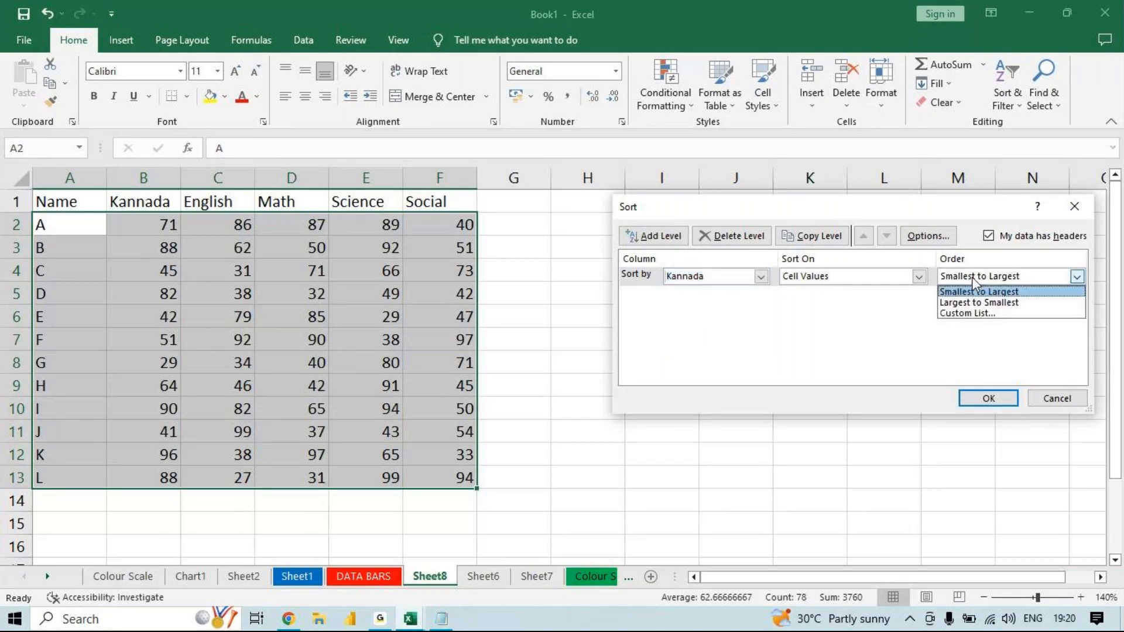
click(969, 300)
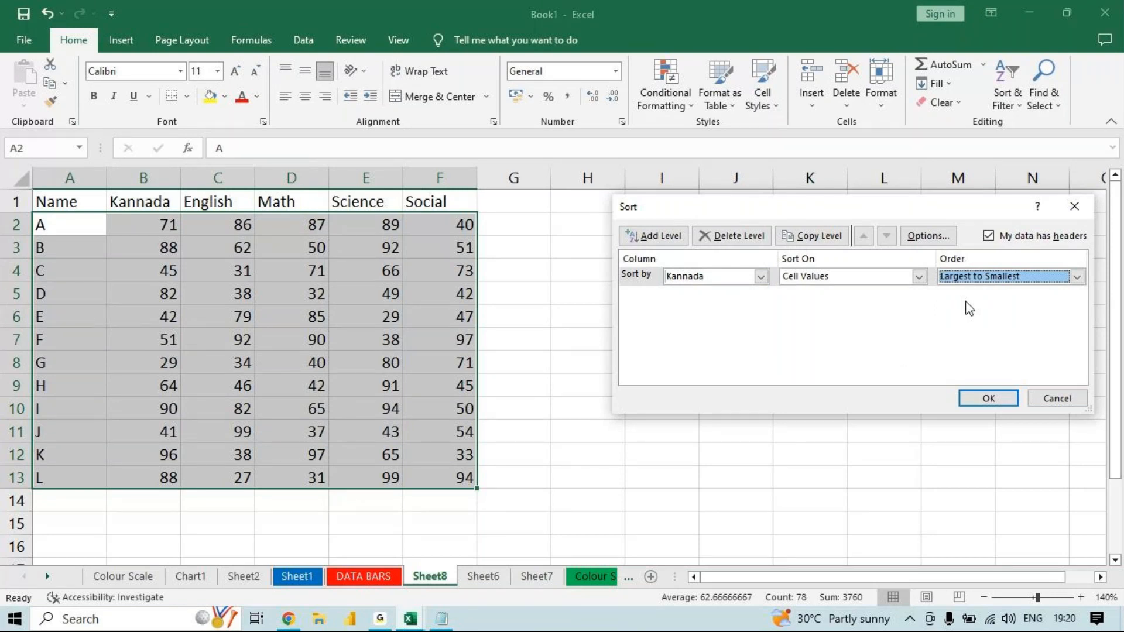
click(380, 624)
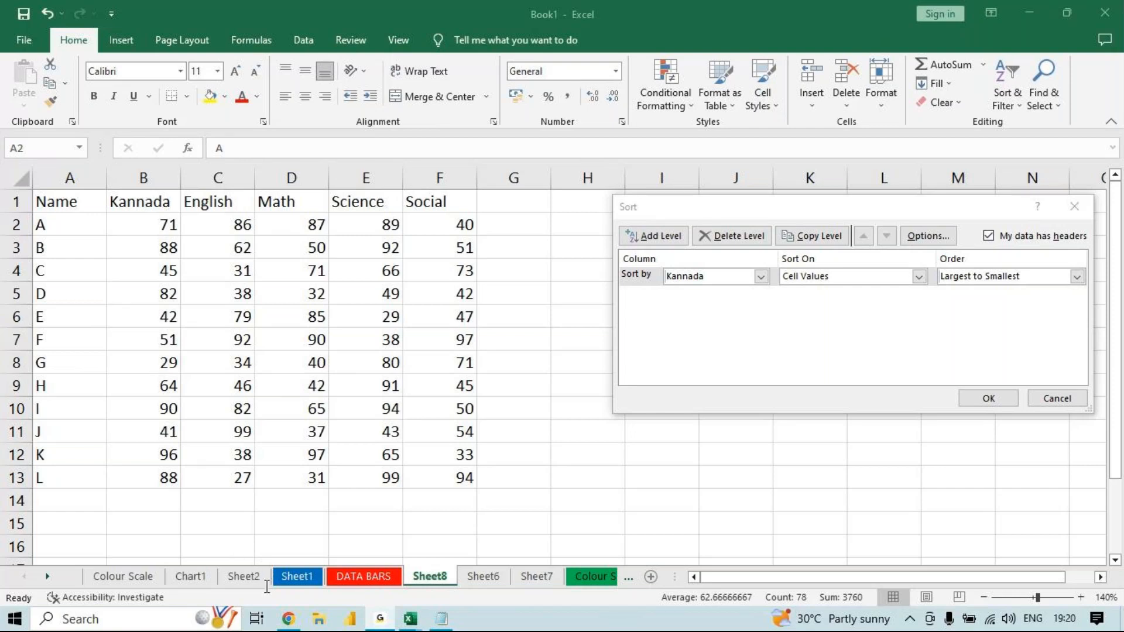
mouse_move(410, 622)
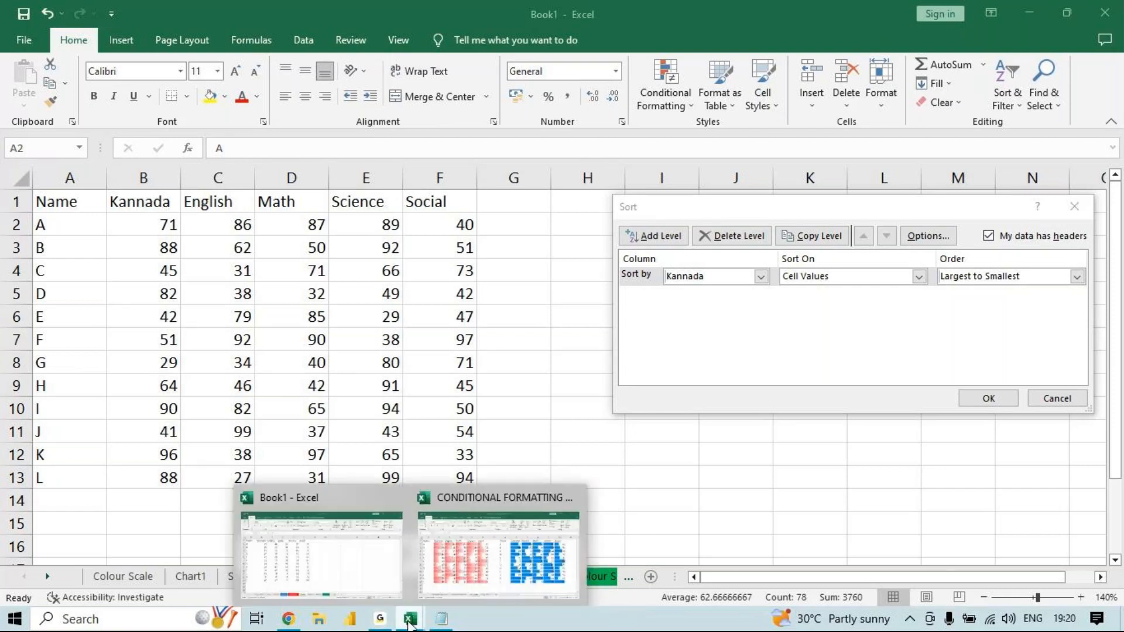
click(473, 544)
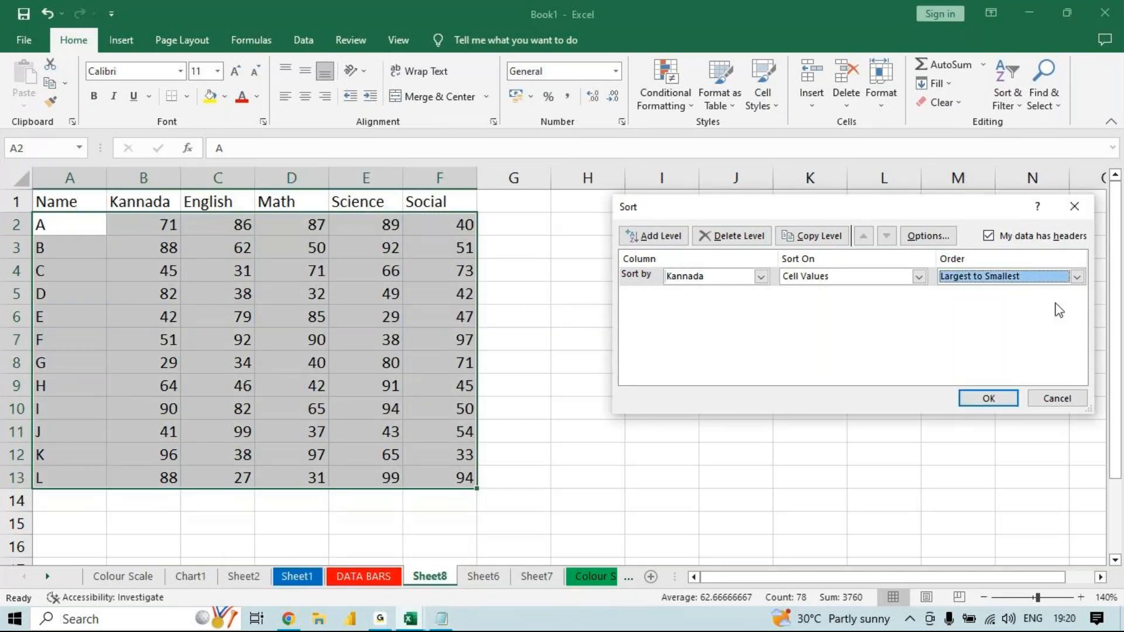
click(989, 399)
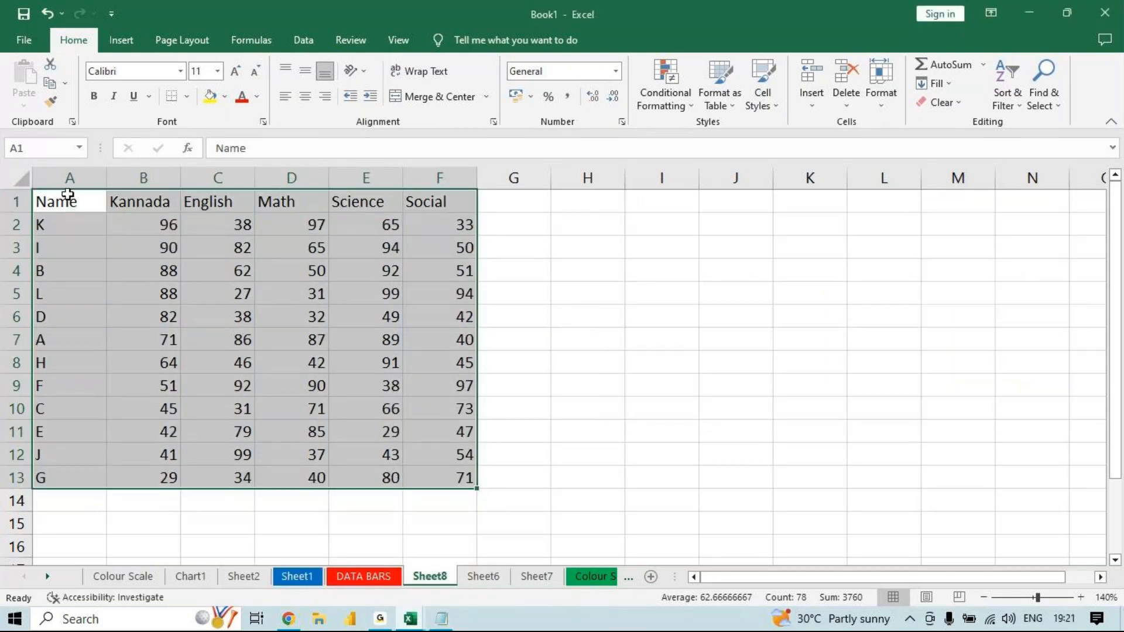
click(147, 226)
drag(148, 226, 168, 474)
double_click(169, 474)
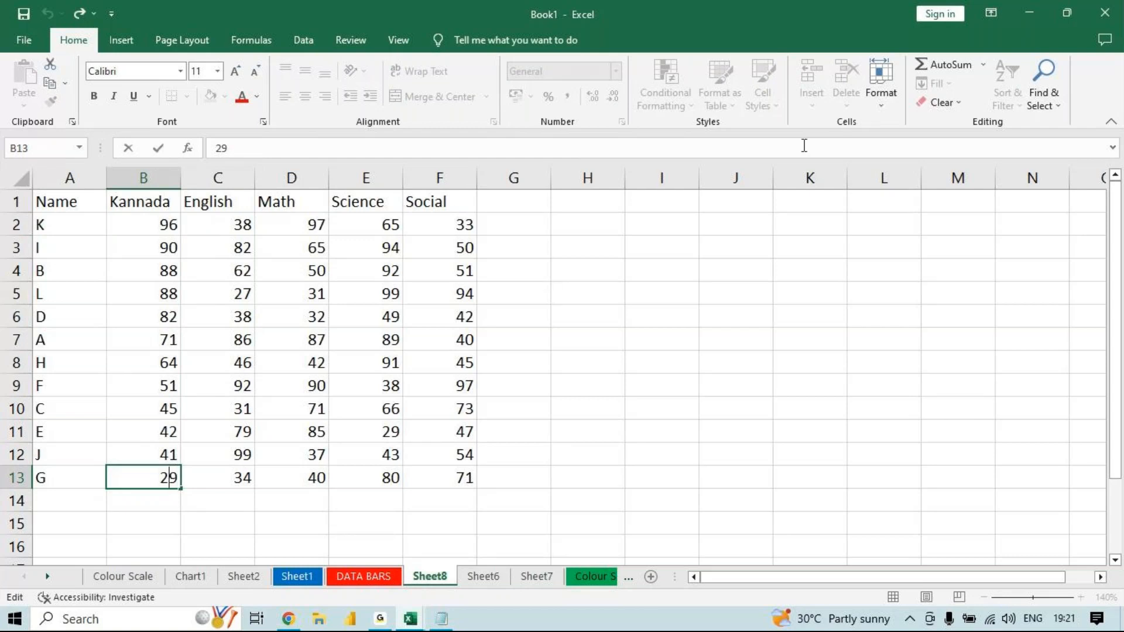
click(462, 311)
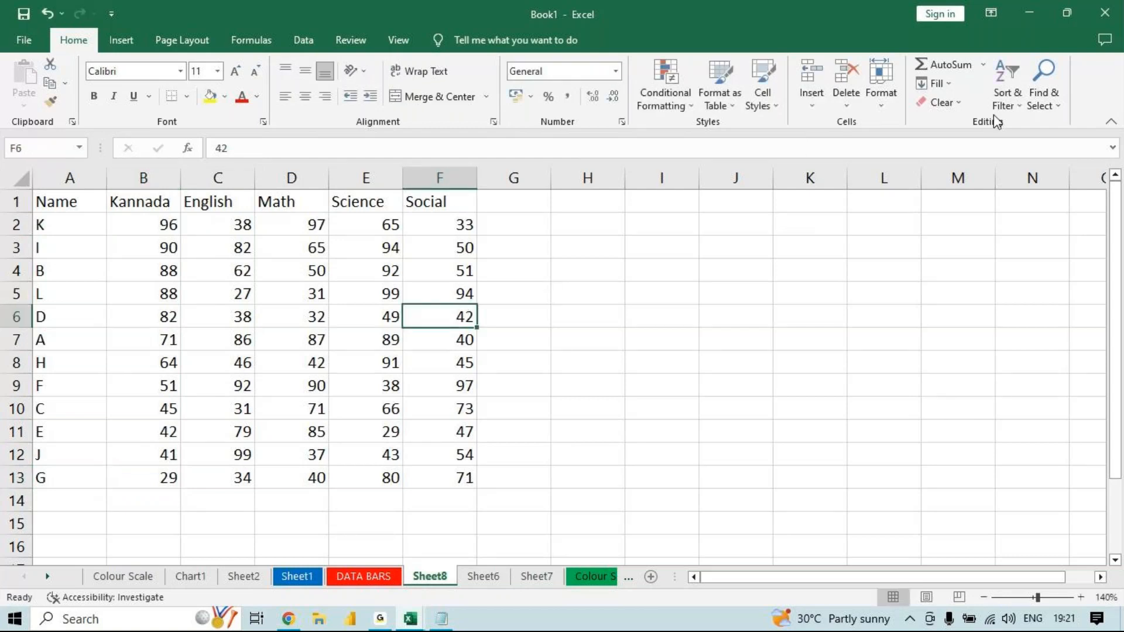
click(1019, 107)
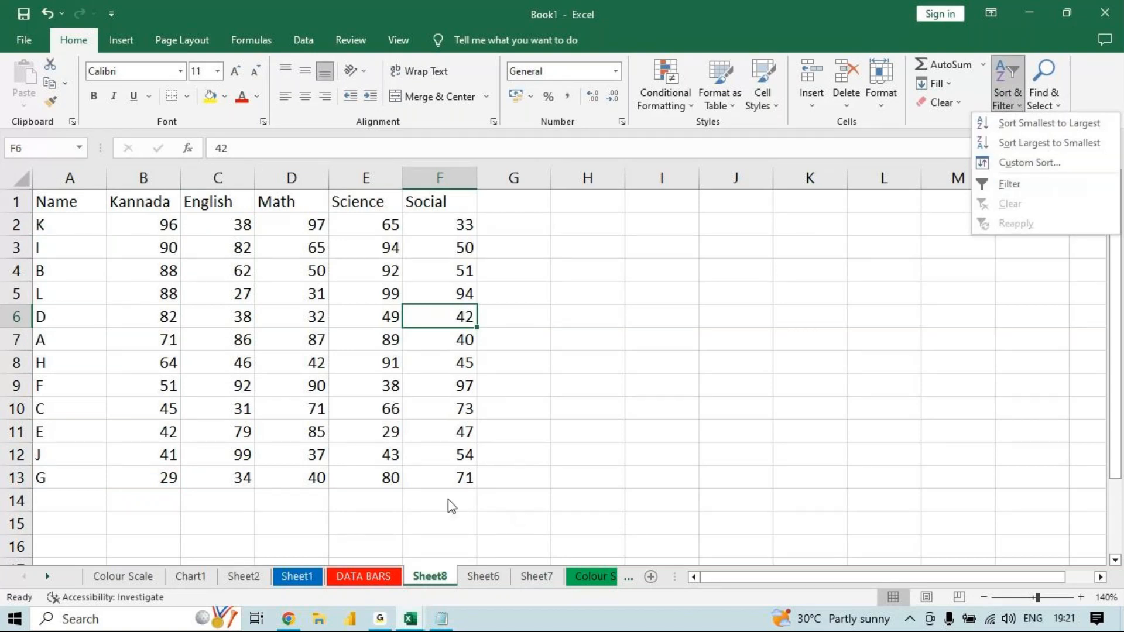
click(454, 484)
drag(462, 477, 54, 164)
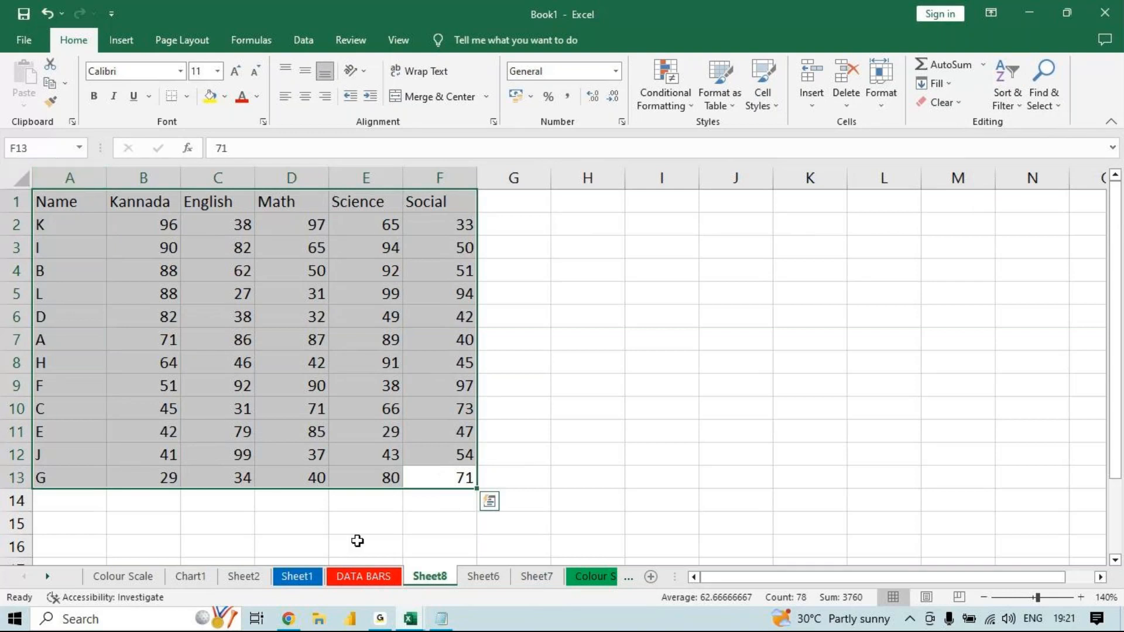
- Switch to Notepad and add the line "Ctrl + Shift + L - Filter" below the shortcut for adding a new sheet
click(442, 619)
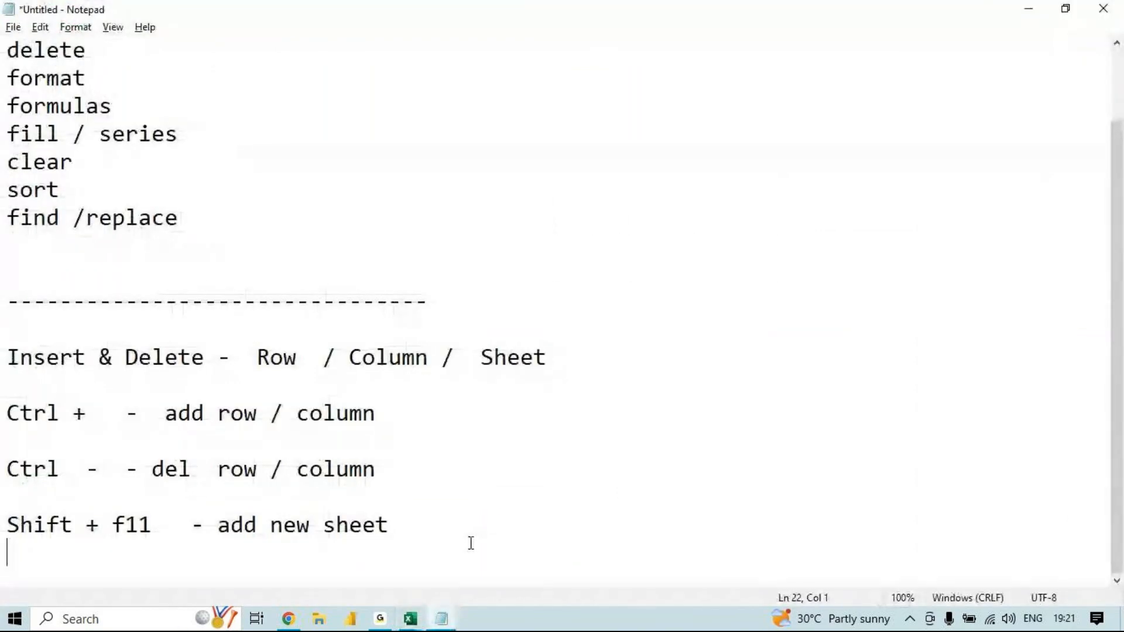
click(499, 514)
key(Return)
key(Return)
text(Ctrl + Shift  +)
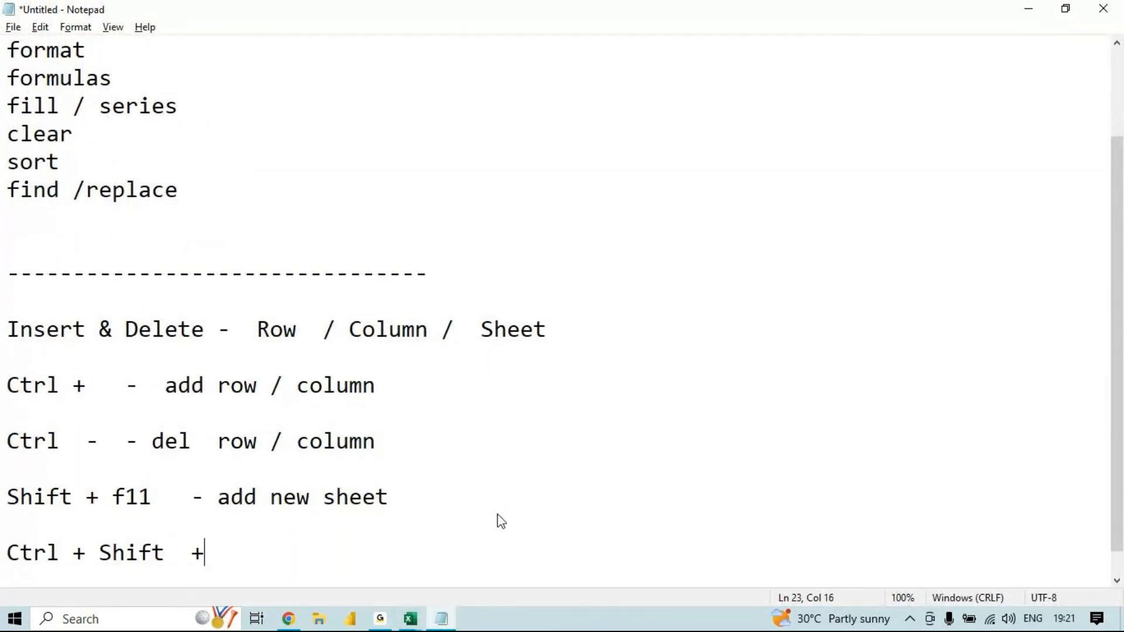
text(  L   - Filter)
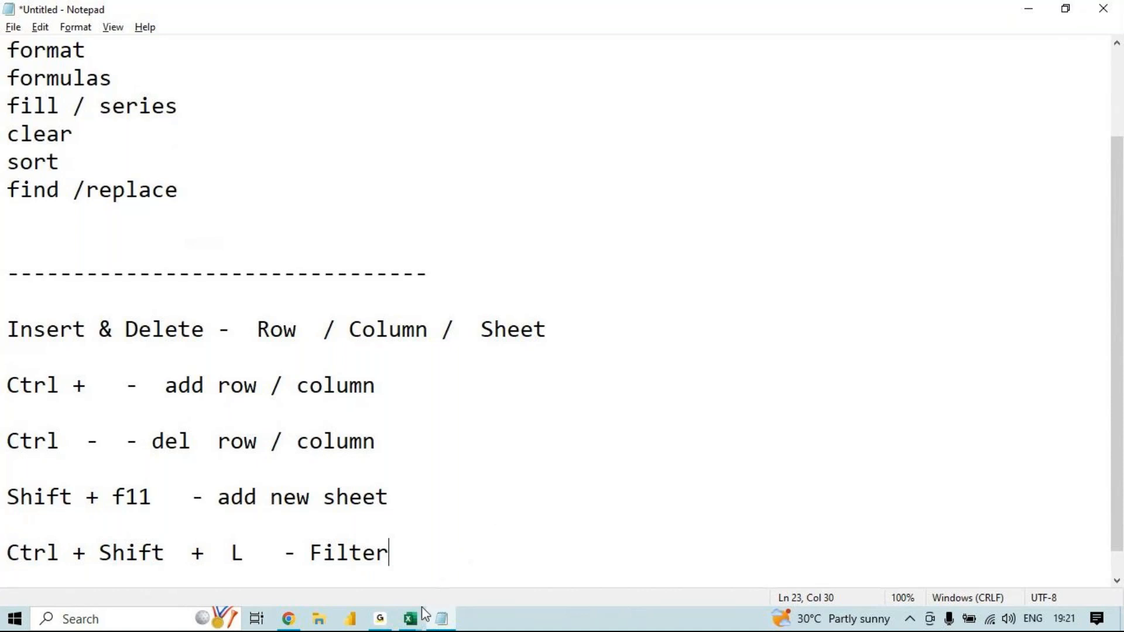
- Switch back to Book1 in Excel and turn on filtering for the marks table A1:F13
click(418, 622)
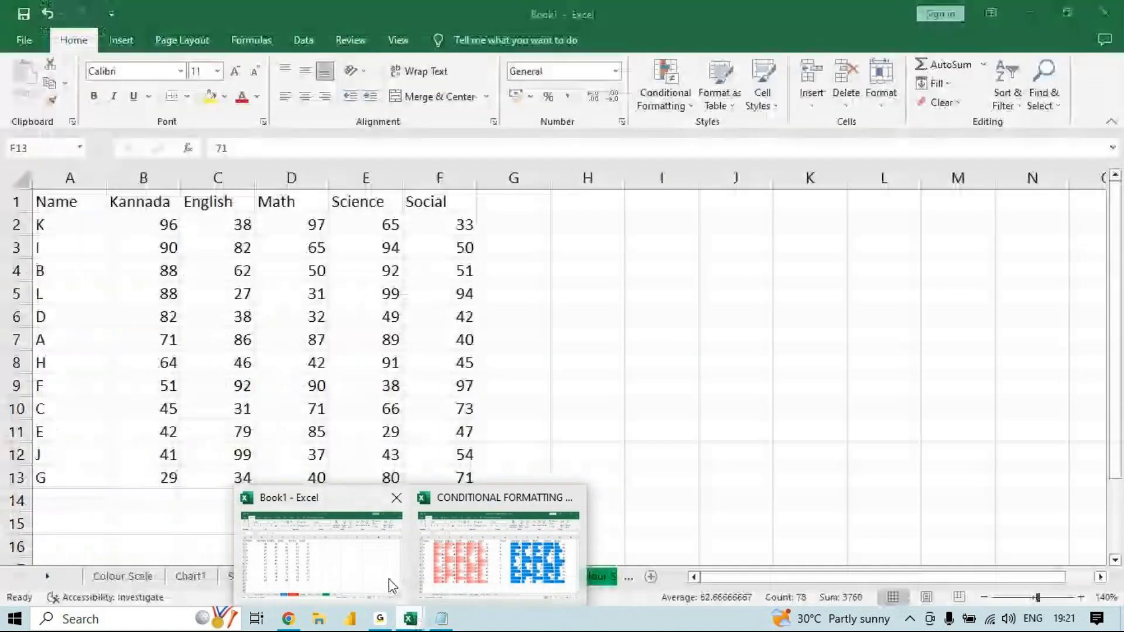
click(388, 582)
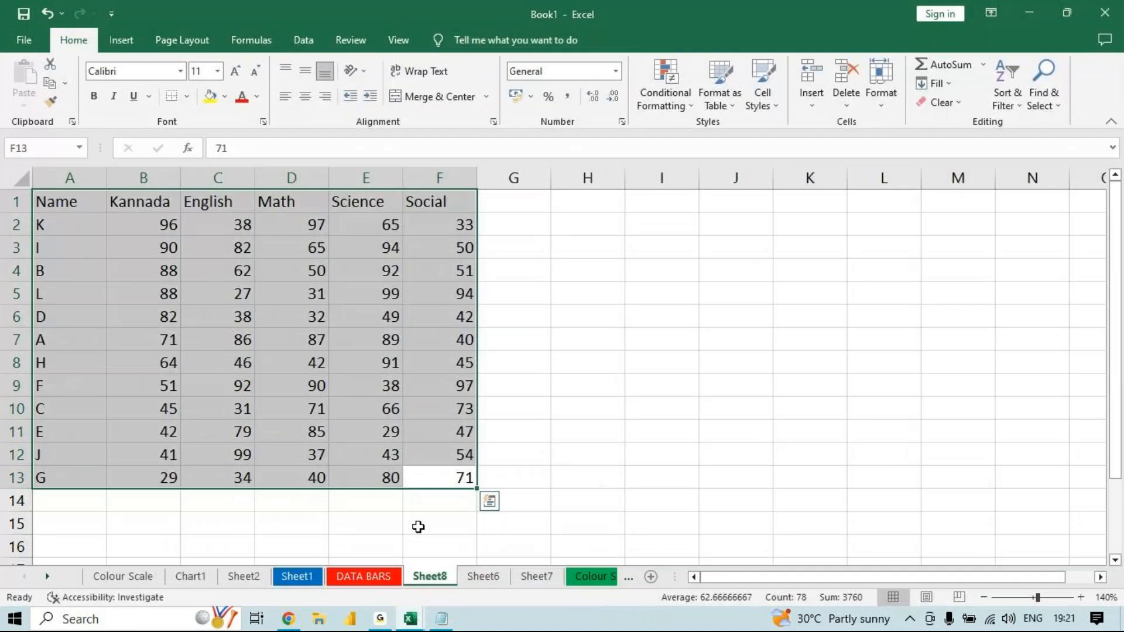
drag(451, 472, 3, 65)
key(ctrl+shift+l)
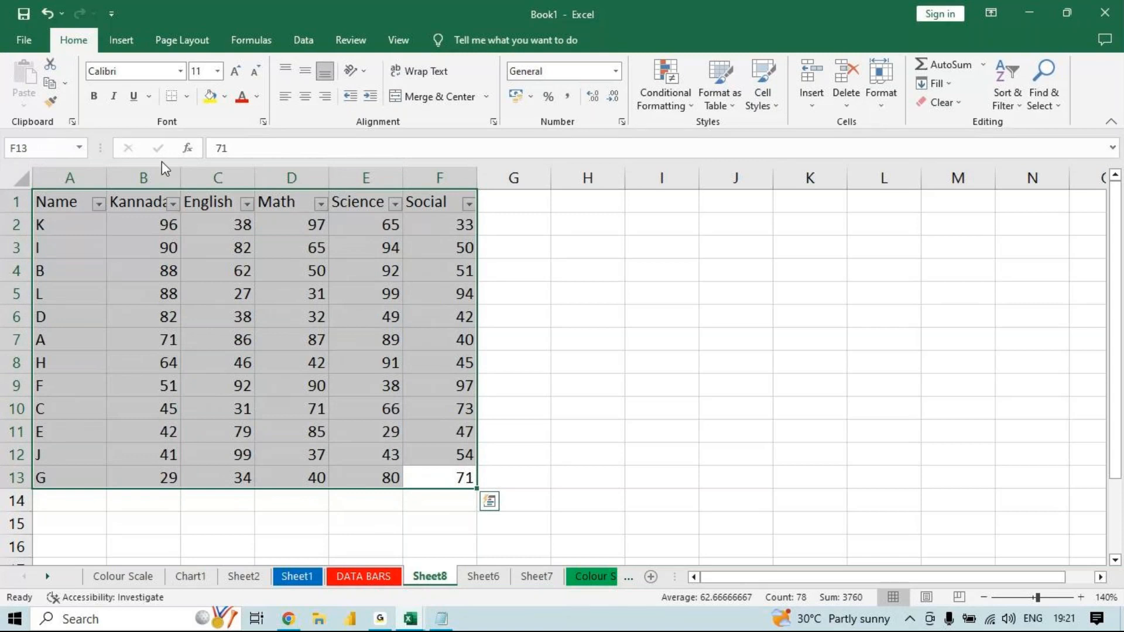
click(166, 245)
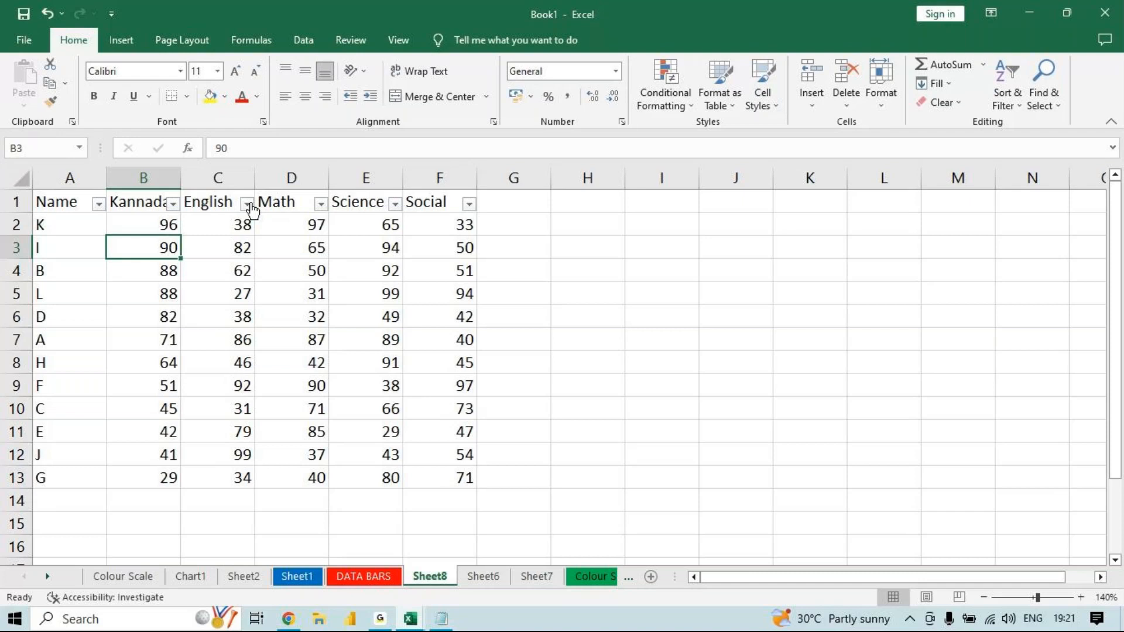
- Filter the Kannada column with a number filter for marks greater than or equal to 50
click(470, 205)
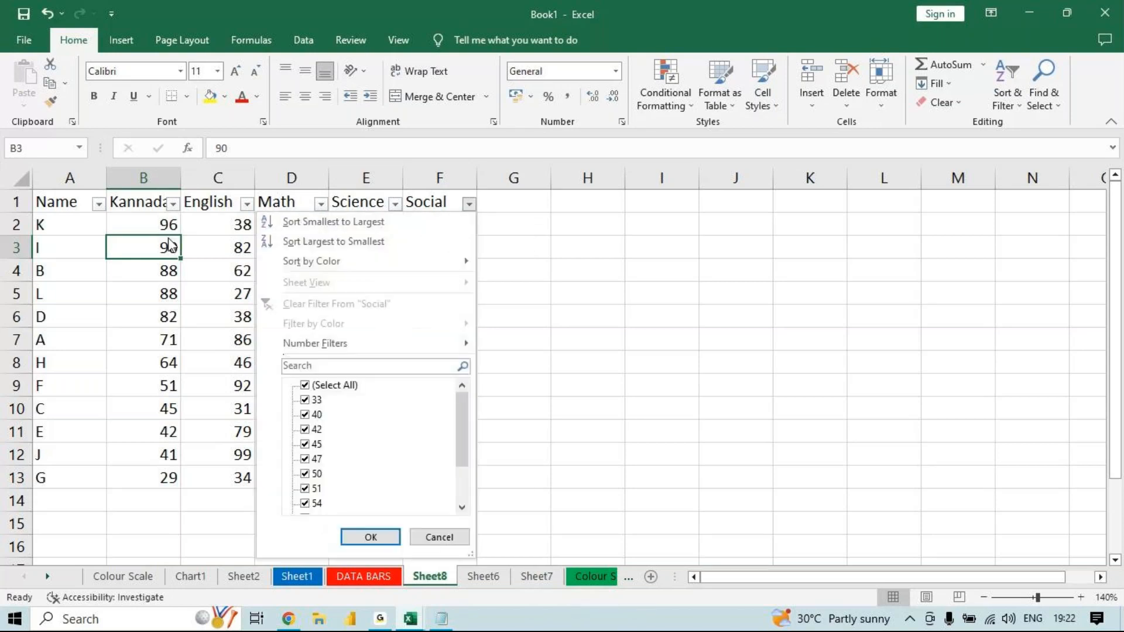
click(174, 206)
click(174, 205)
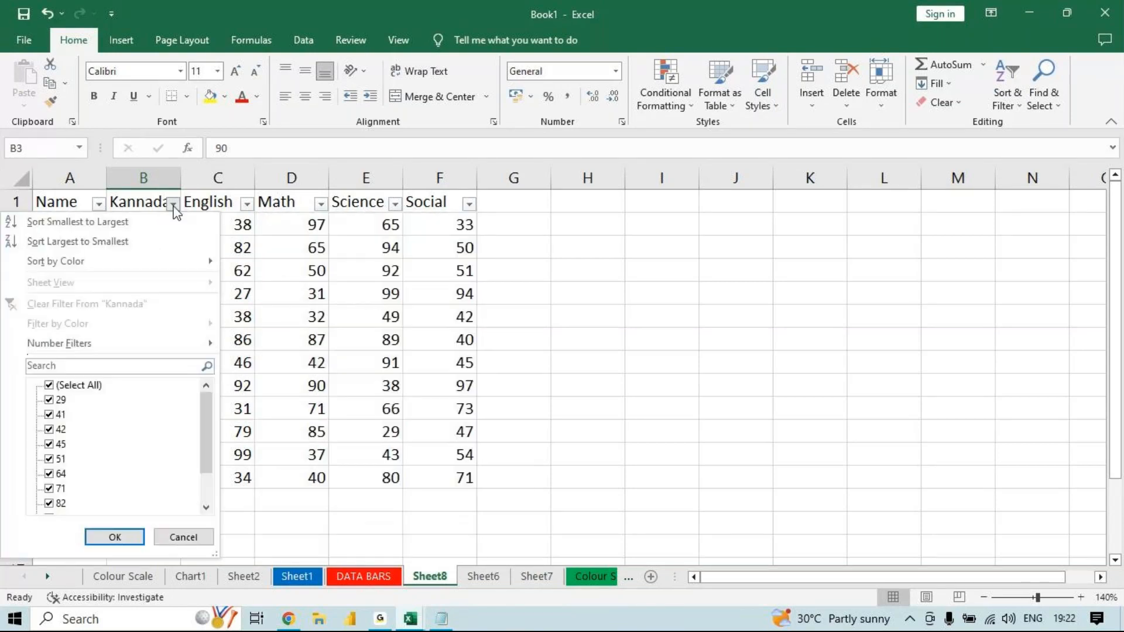
mouse_move(150, 348)
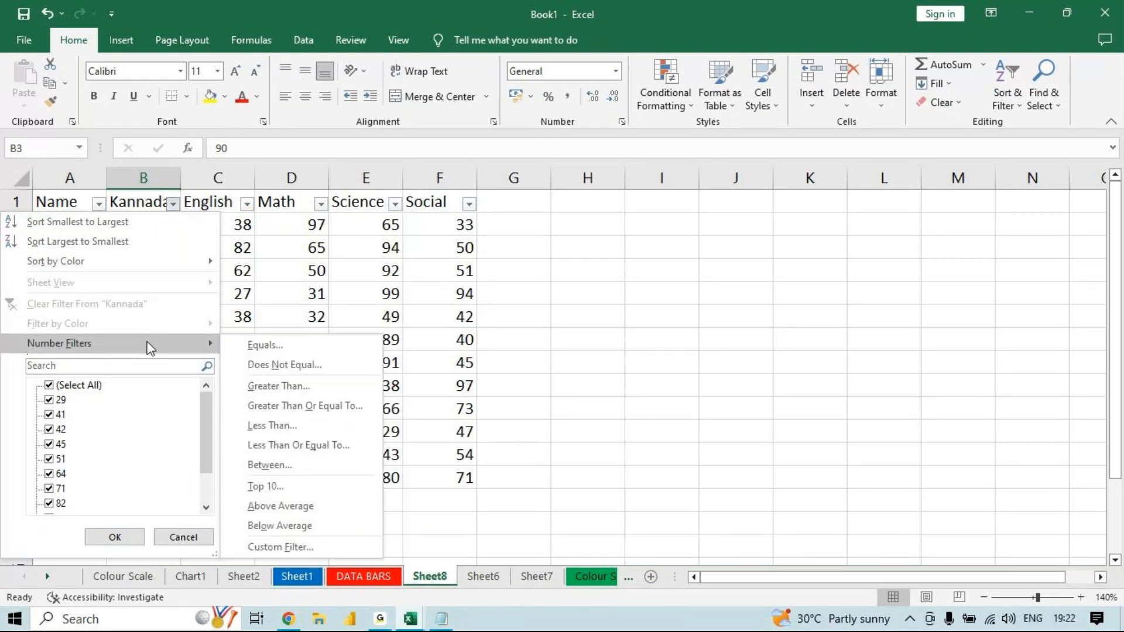
double_click(177, 204)
mouse_move(111, 342)
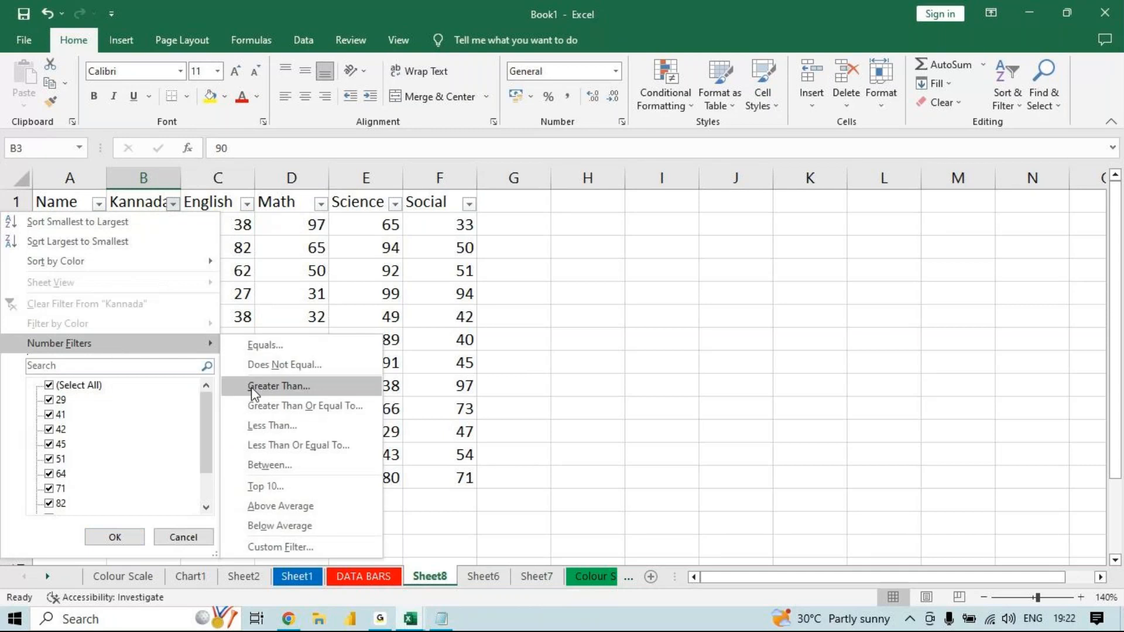
click(310, 406)
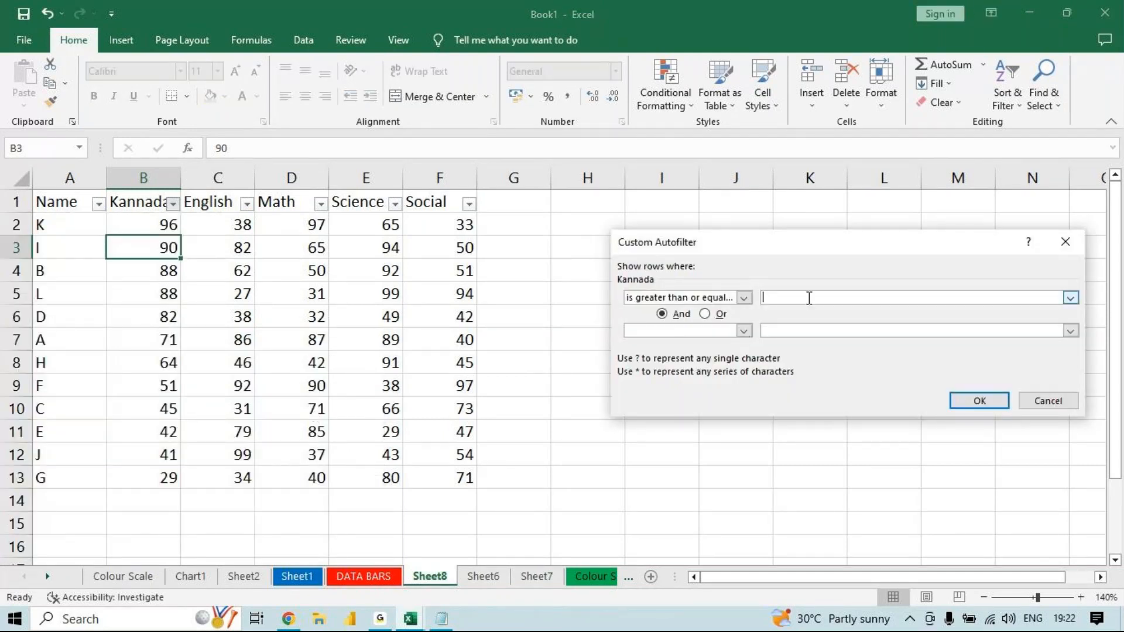
text(50)
key(Return)
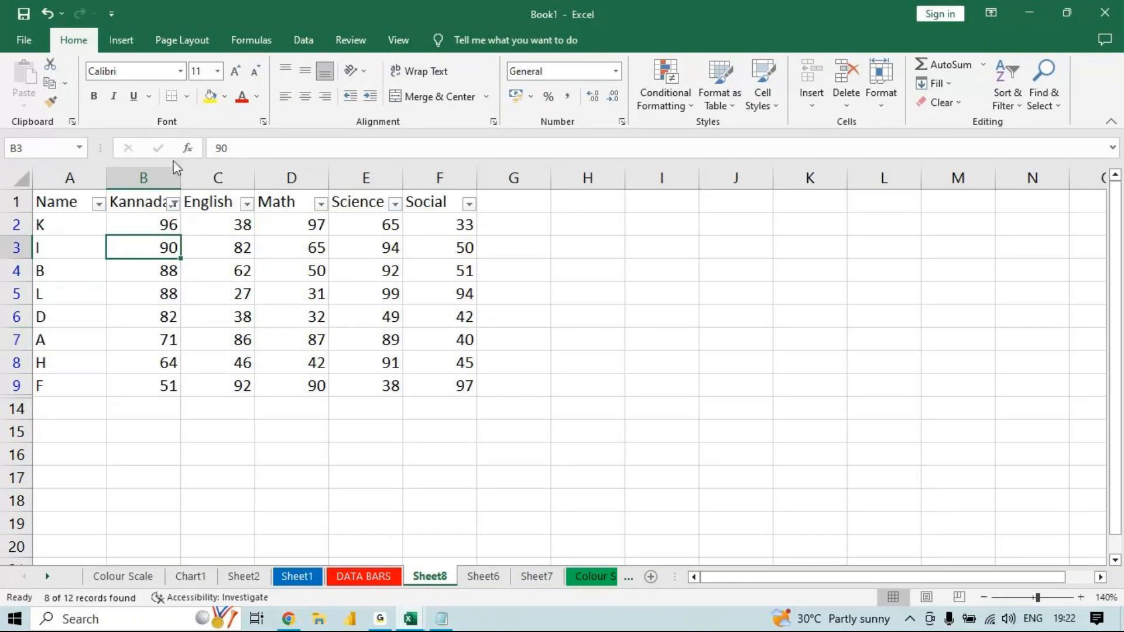
- Clear the Kannada filter so all rows show, keeping filtering turned on for the table
click(1017, 107)
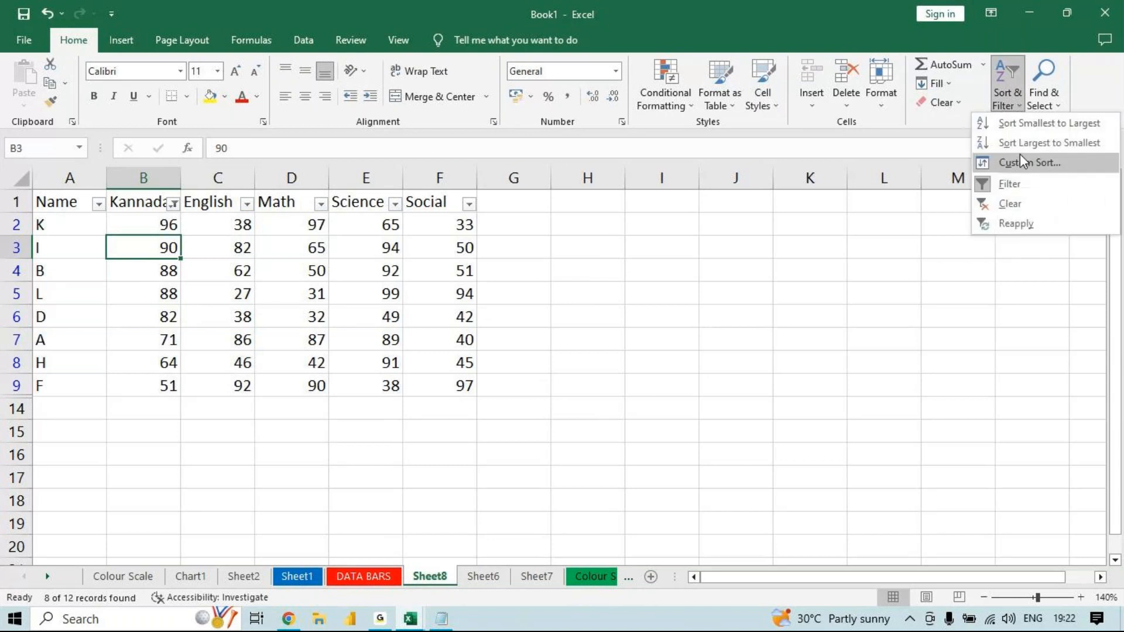
click(1005, 205)
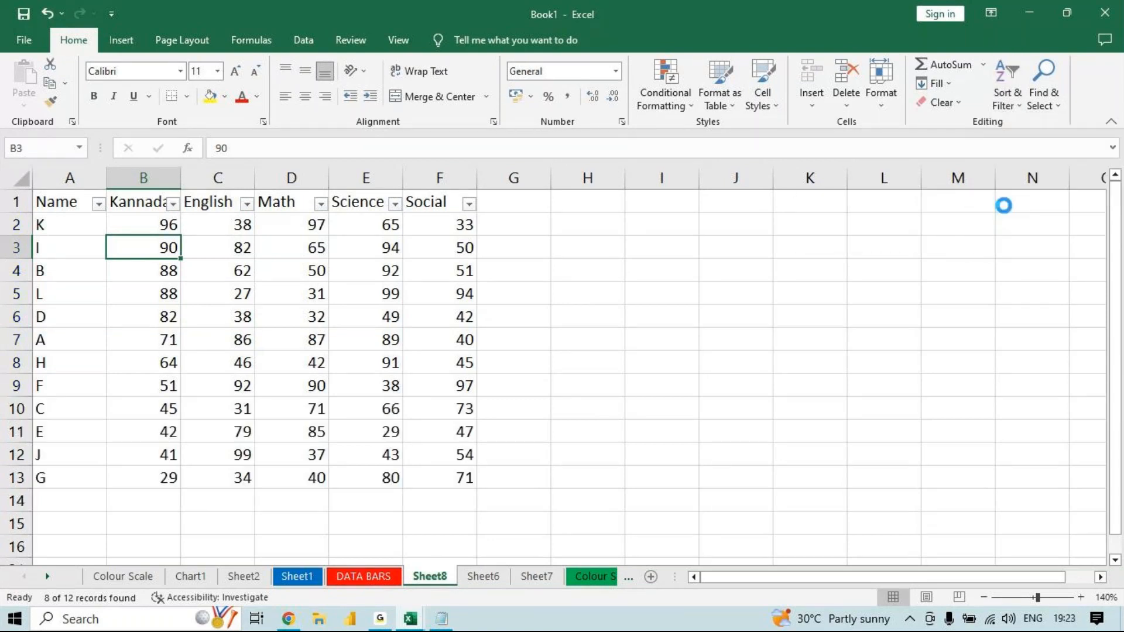
click(1007, 94)
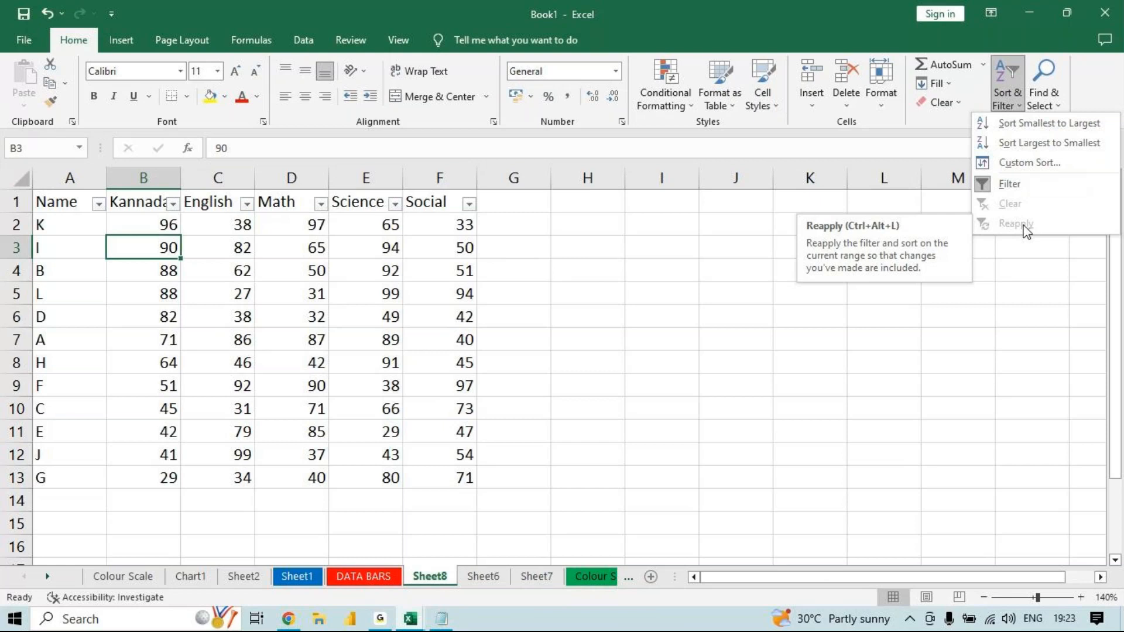
click(1044, 82)
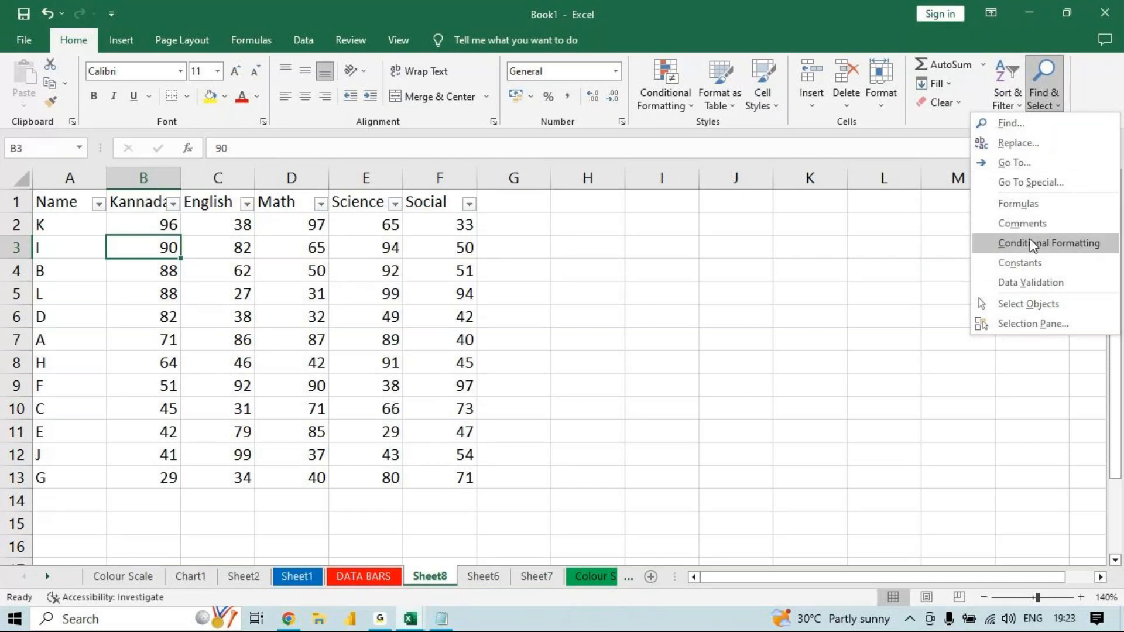
click(525, 312)
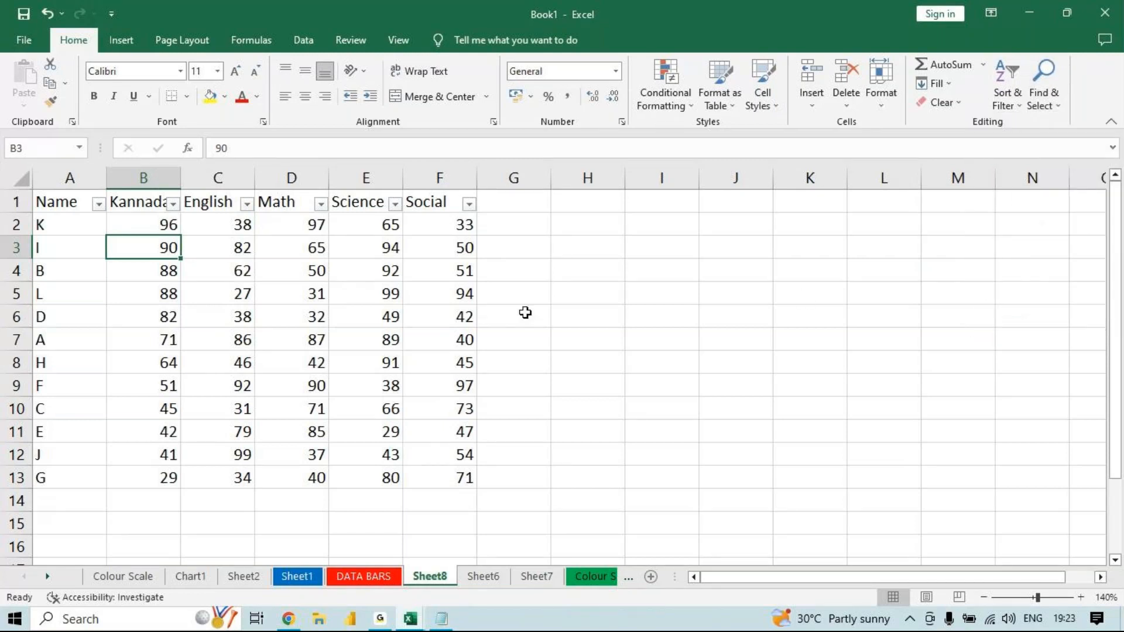
click(663, 310)
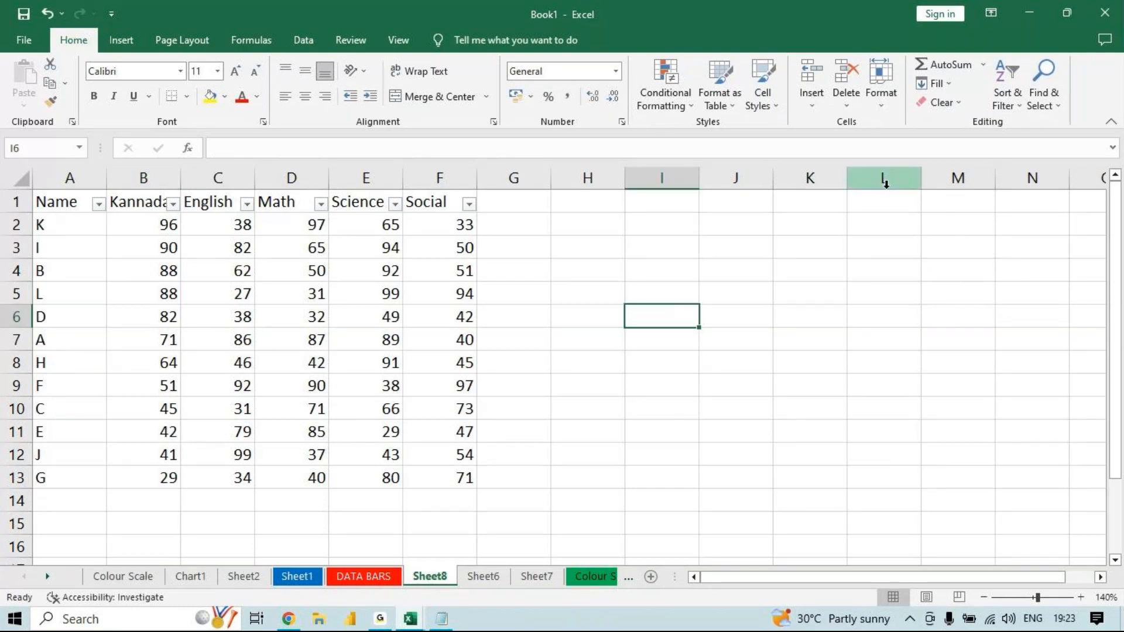
- Find all cells containing 65 on Sheet8
click(1045, 108)
click(1030, 121)
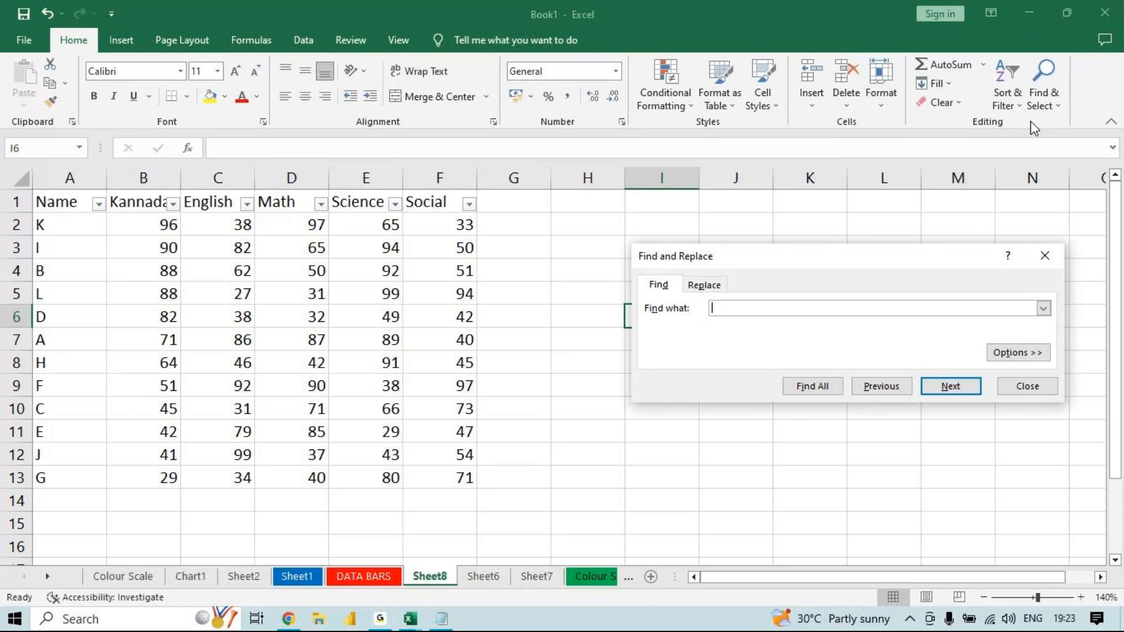
text(65)
click(799, 394)
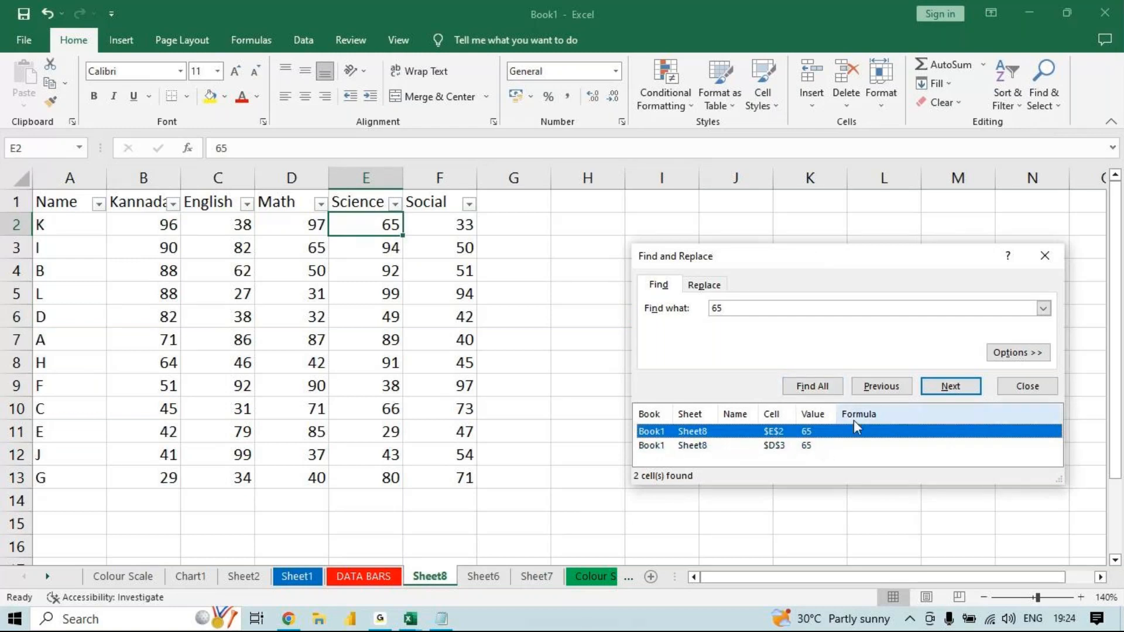
- Replace every occurrence of 65 with 37 on Sheet8 and close the find-and-replace dialog
click(709, 287)
click(728, 326)
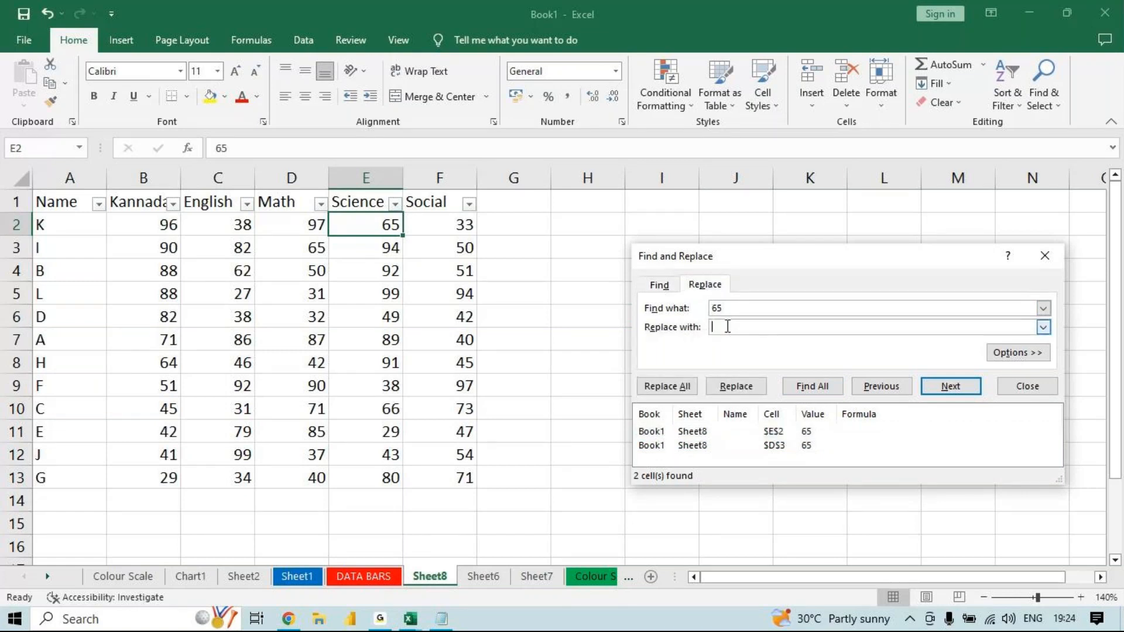
text(37)
click(726, 387)
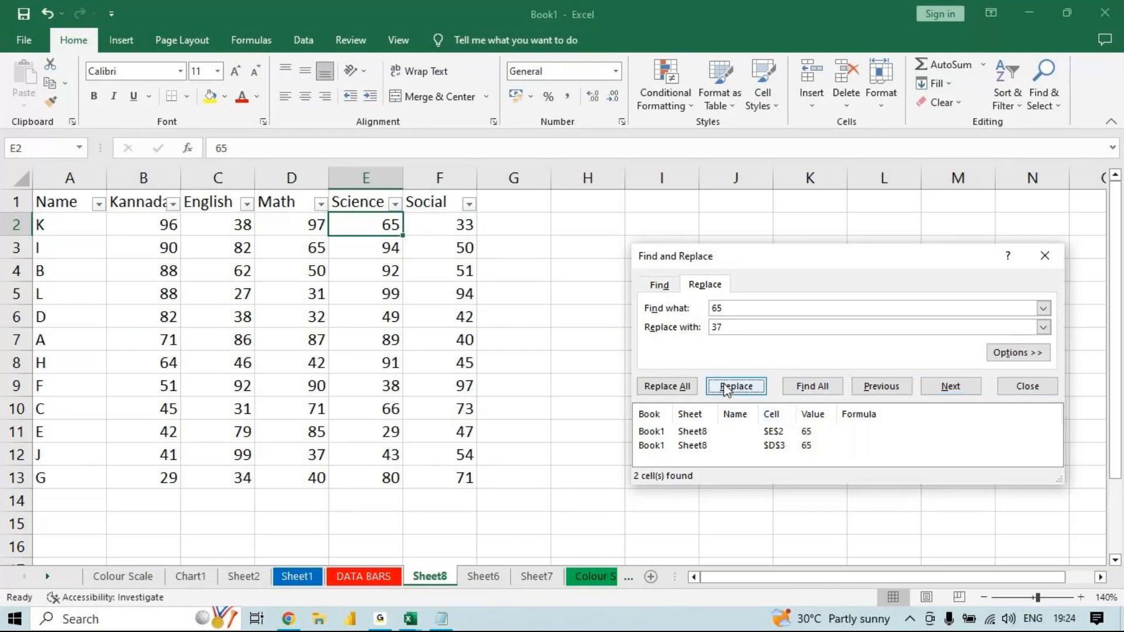
click(726, 388)
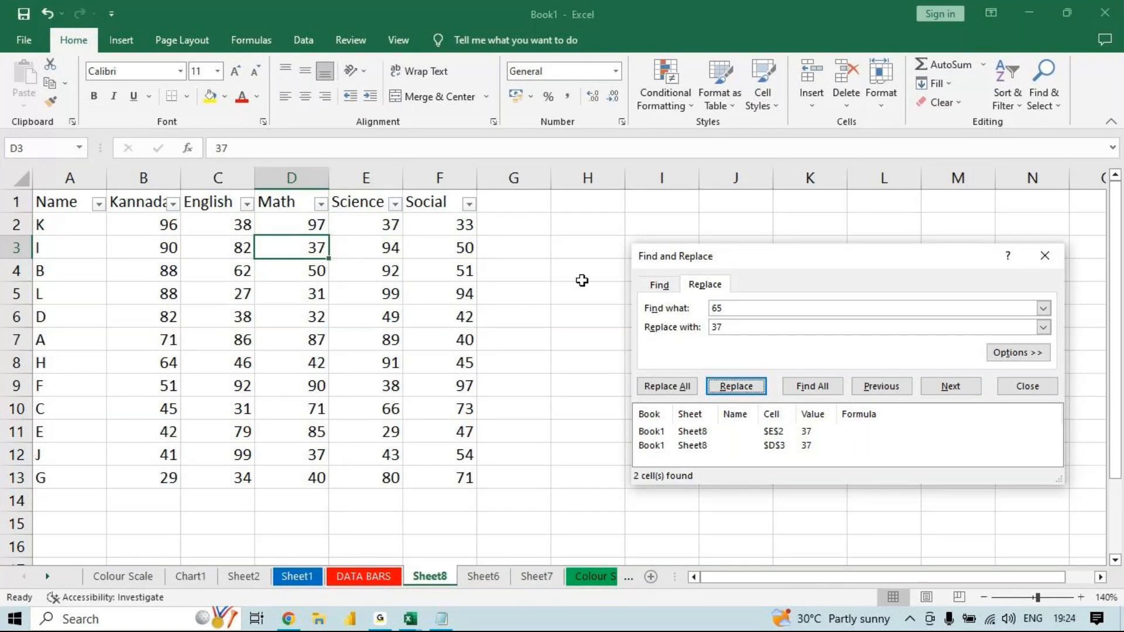
click(669, 394)
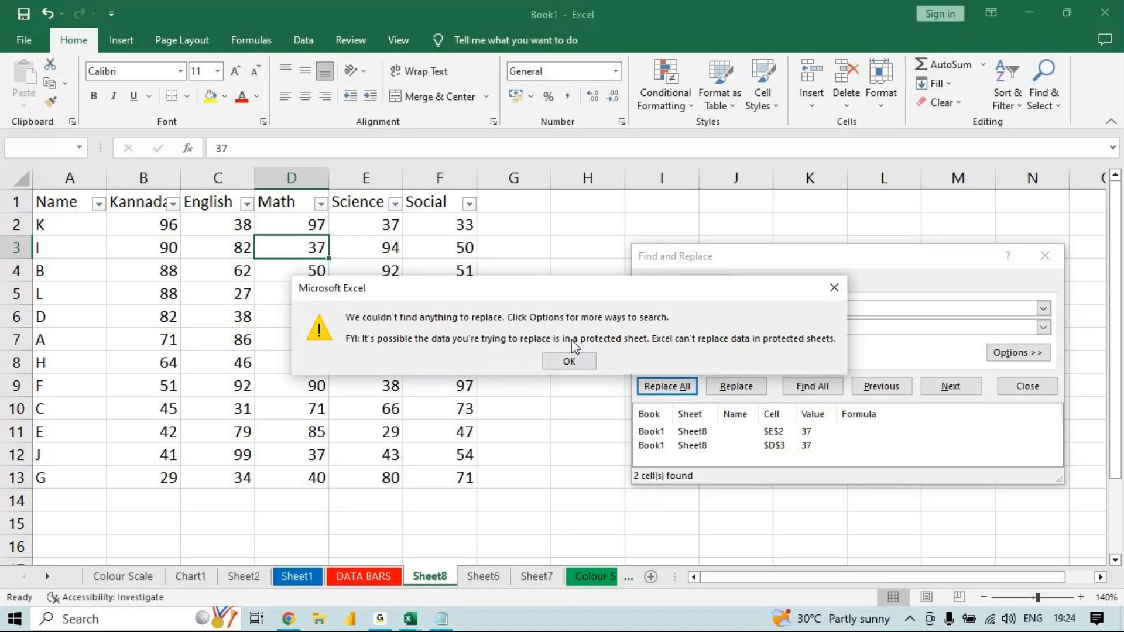
click(567, 362)
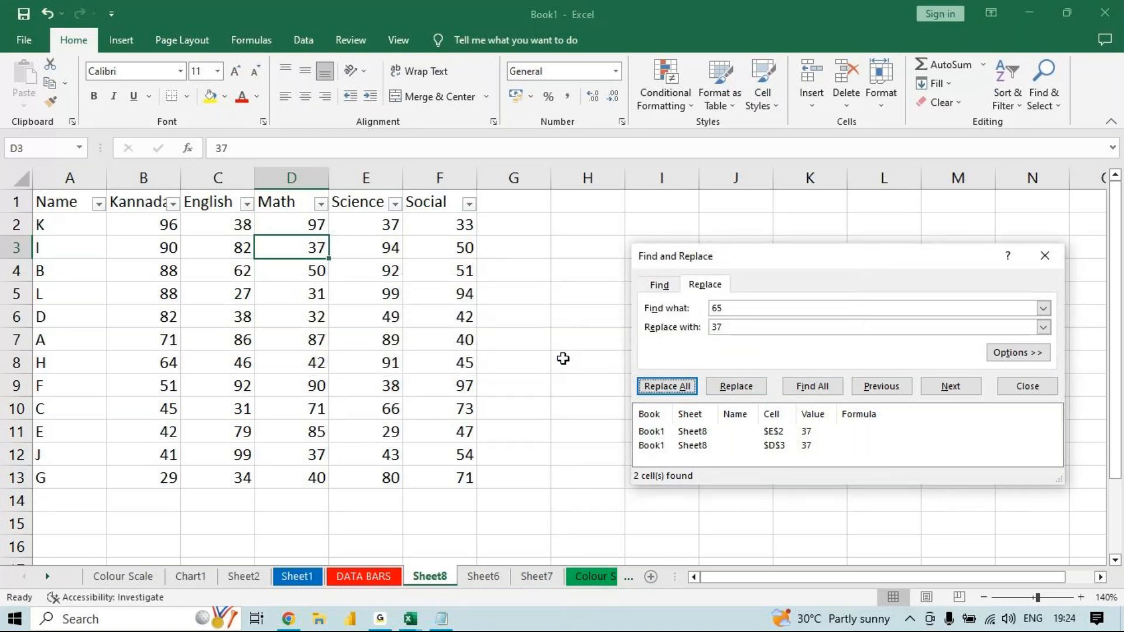
click(1045, 256)
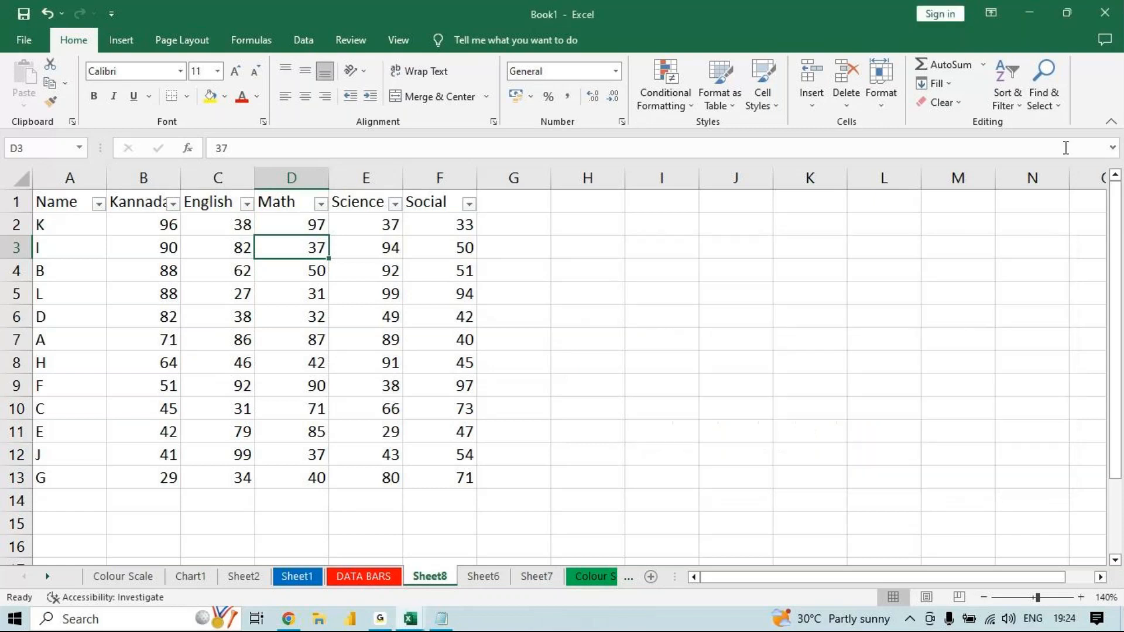
- Close the Book1 workbook without saving its changes
click(1047, 103)
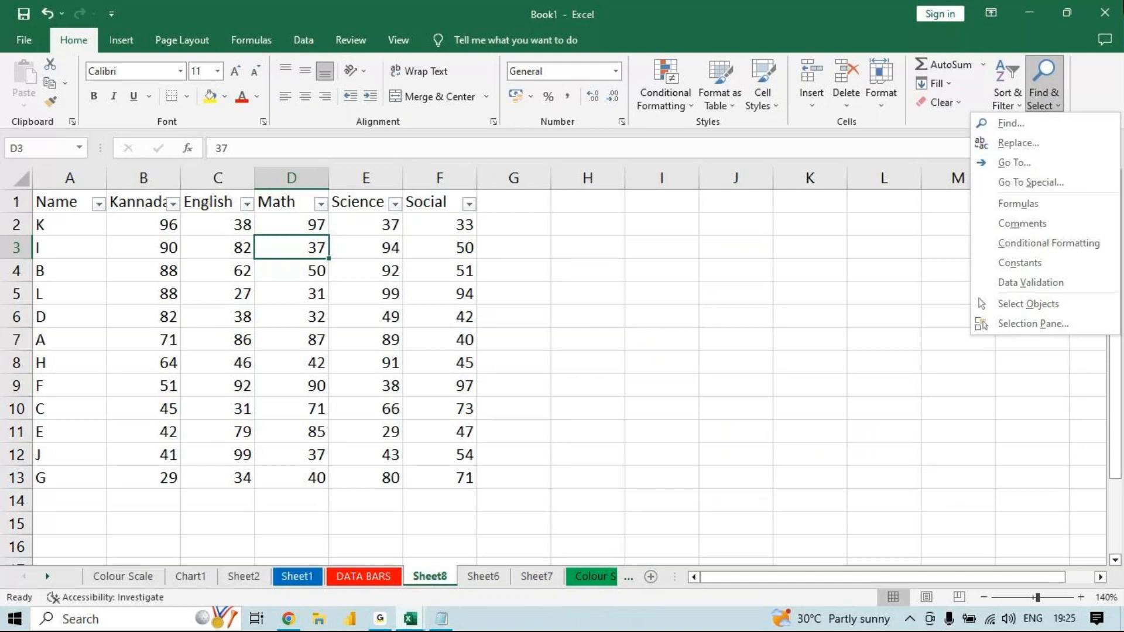
click(1107, 12)
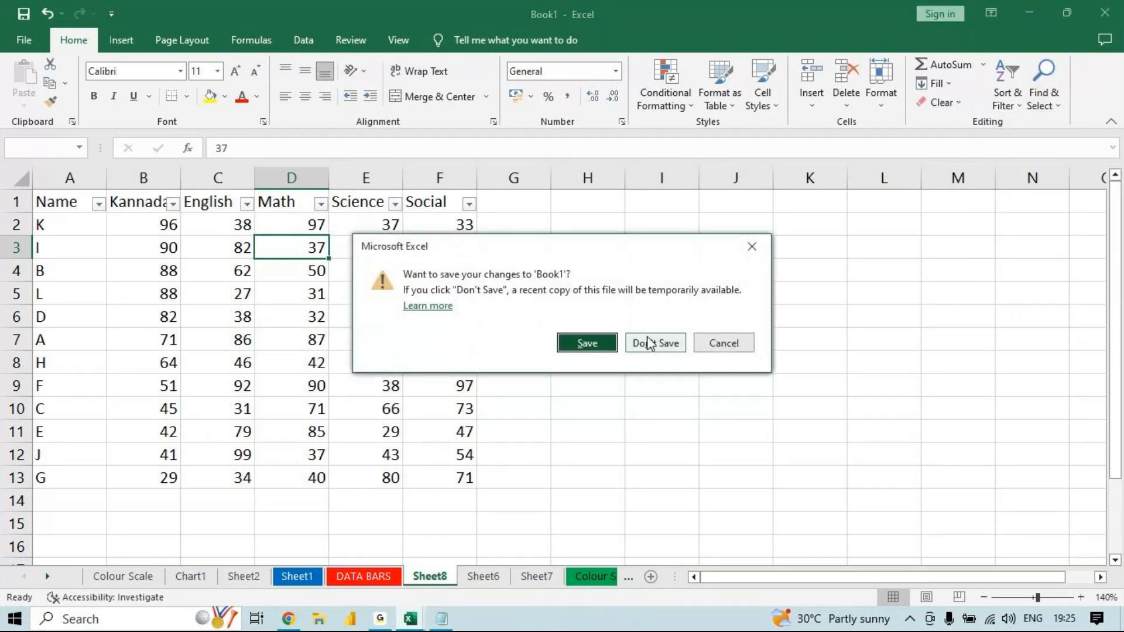
click(650, 343)
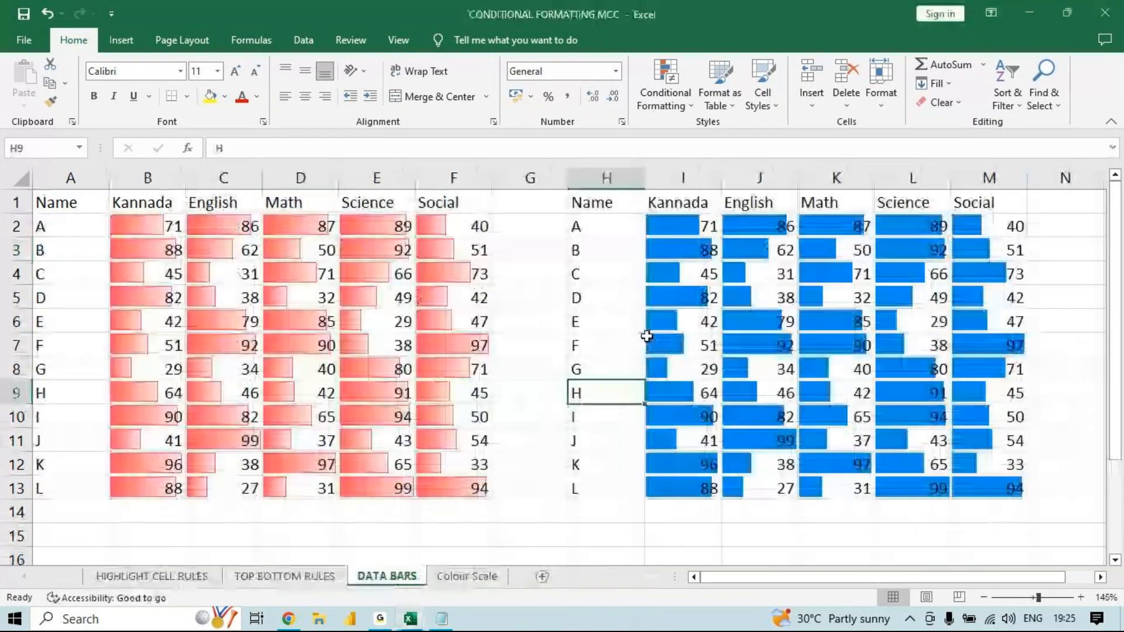
click(123, 583)
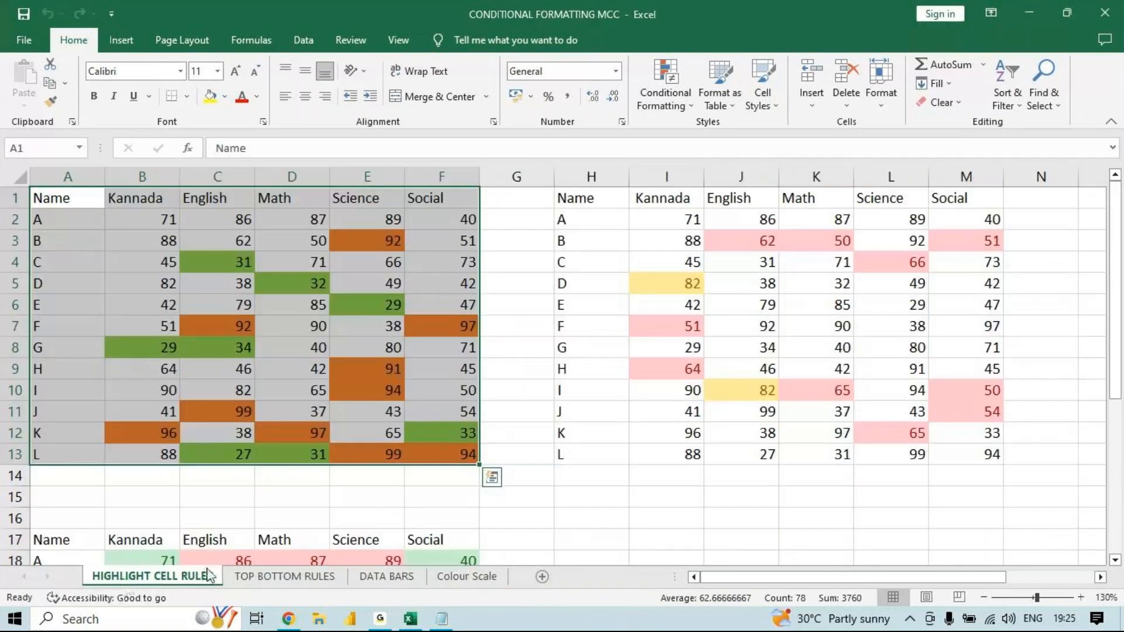
click(384, 524)
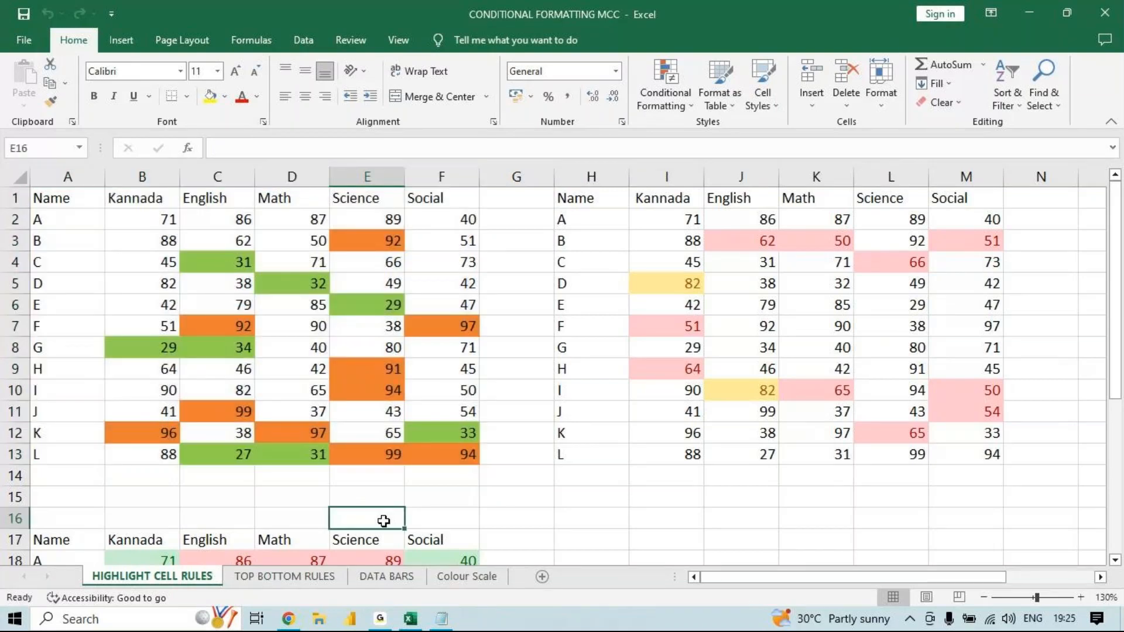
click(508, 457)
click(1045, 89)
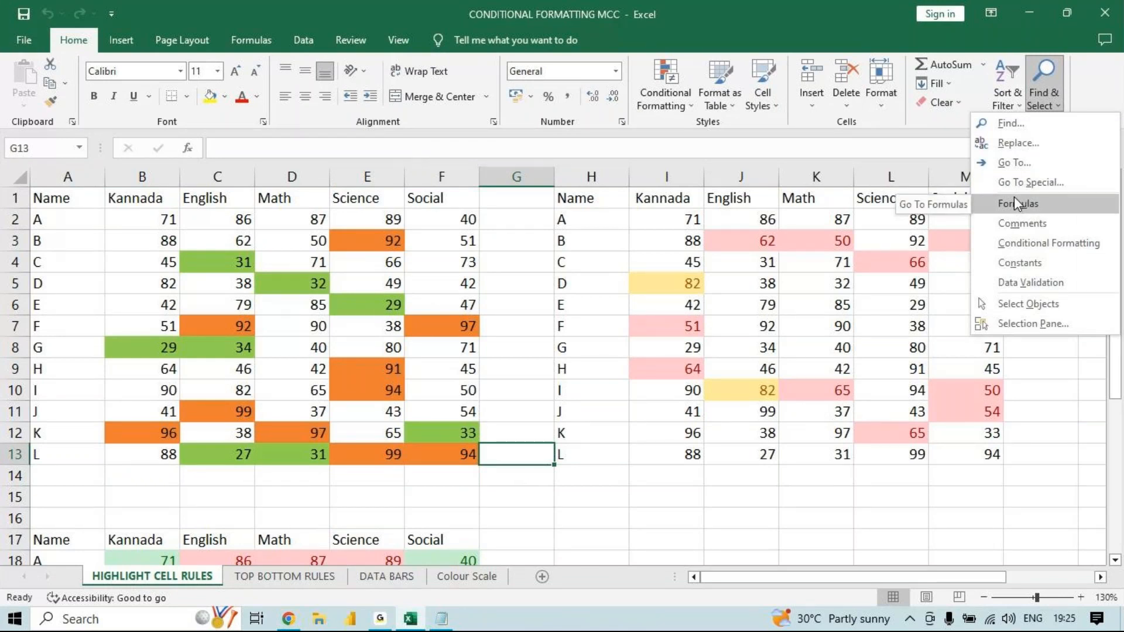
click(275, 530)
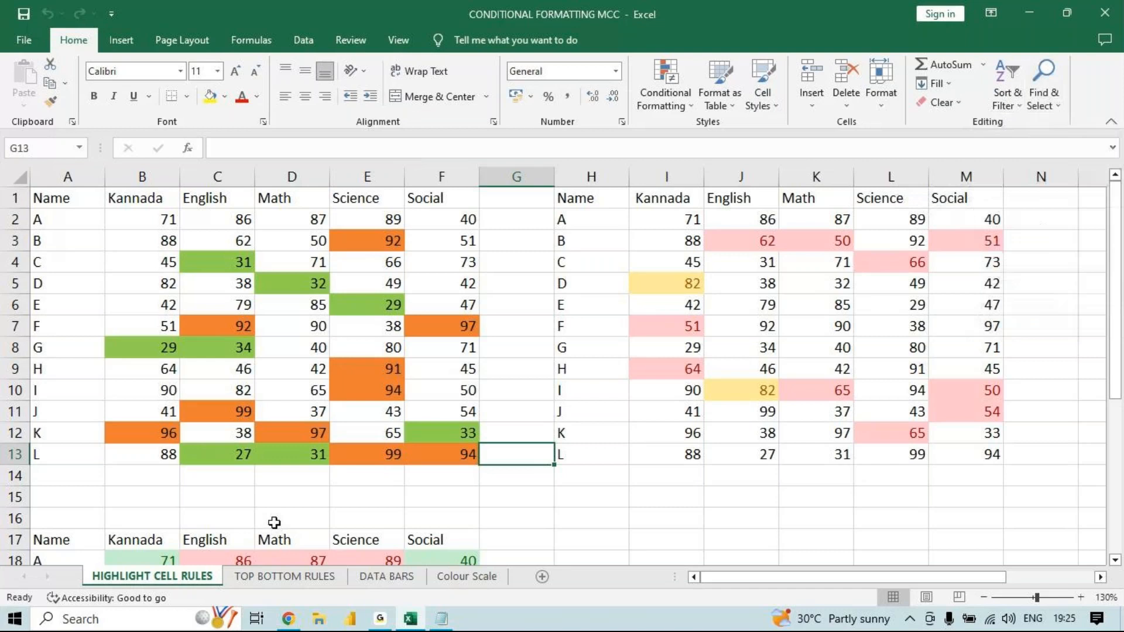
- Open the TOP BOTTOM RULES sheet and select all cells containing formulas, then deselect them
click(278, 581)
click(722, 521)
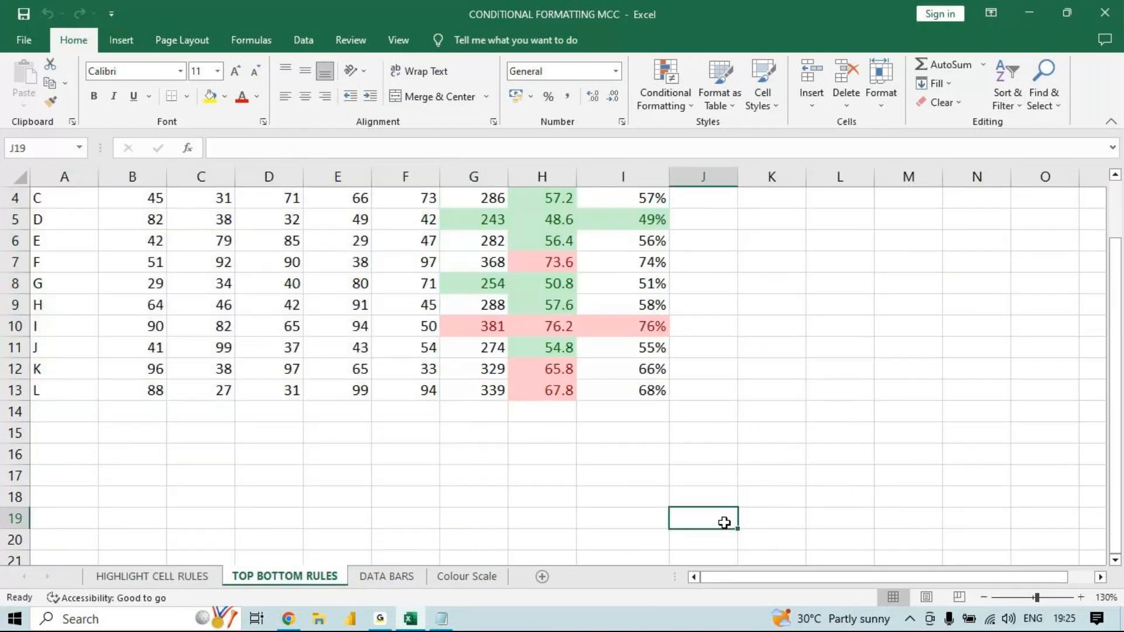
click(998, 88)
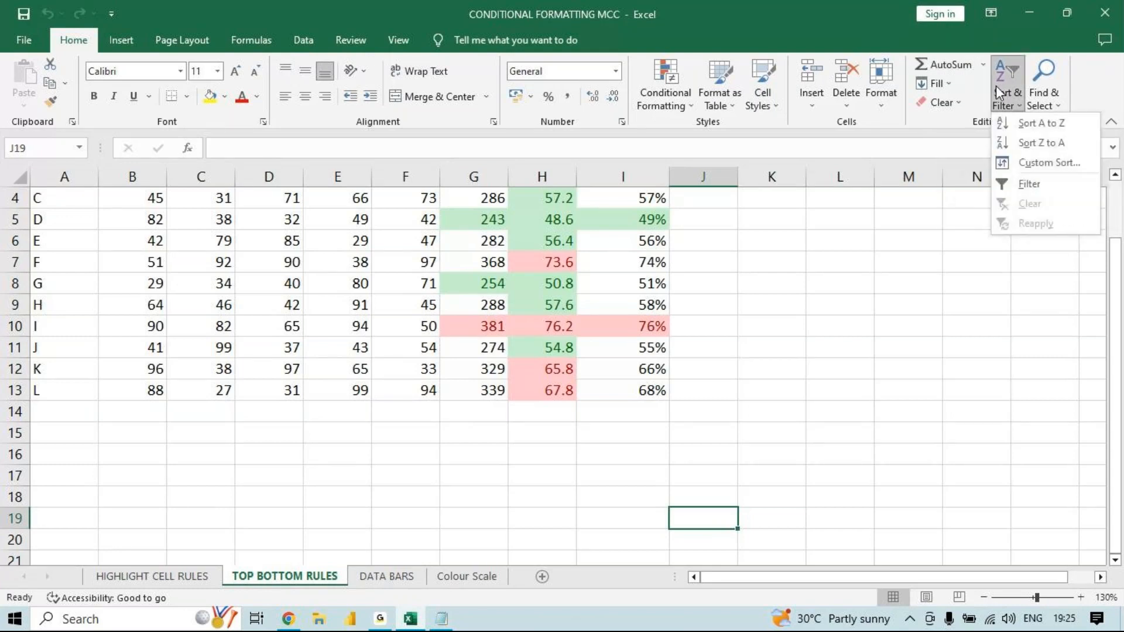
click(1021, 87)
click(1043, 85)
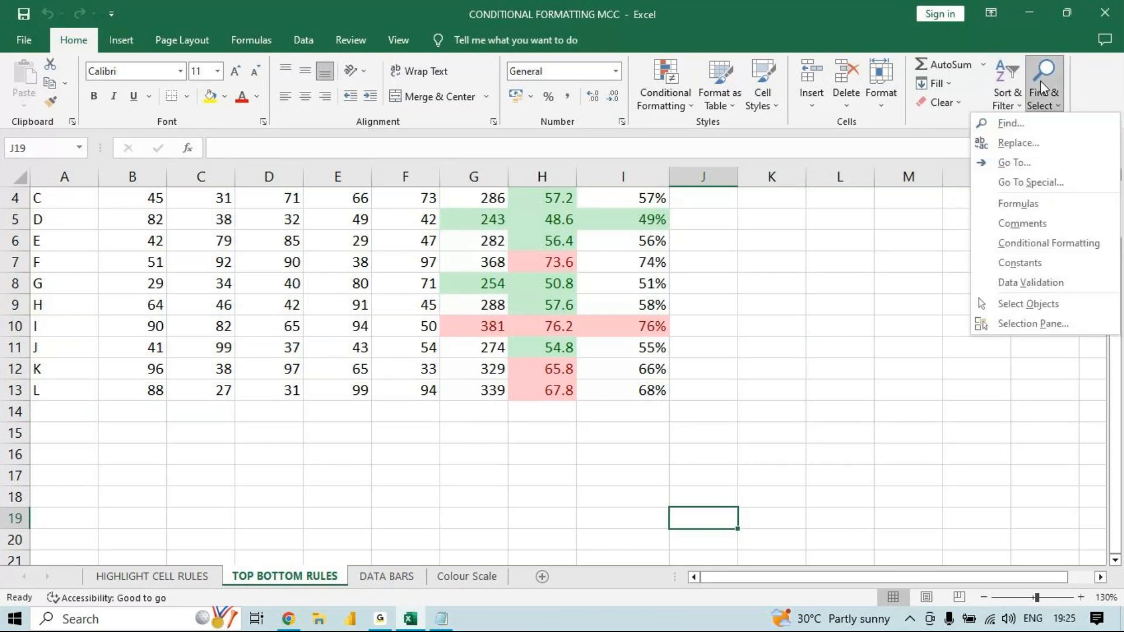
click(1018, 214)
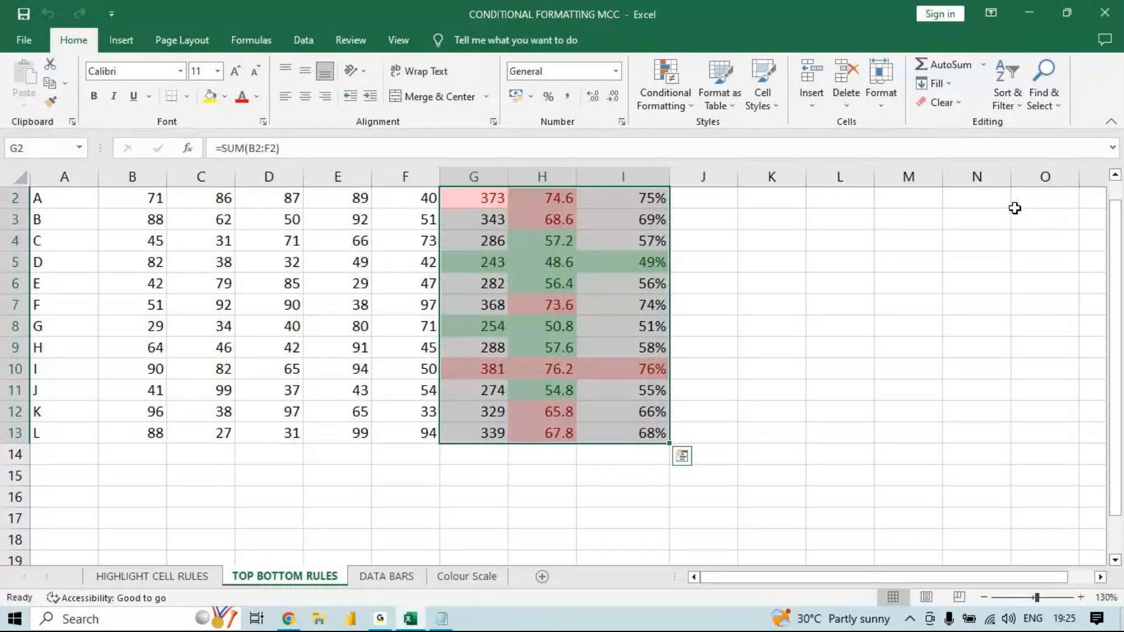
click(871, 283)
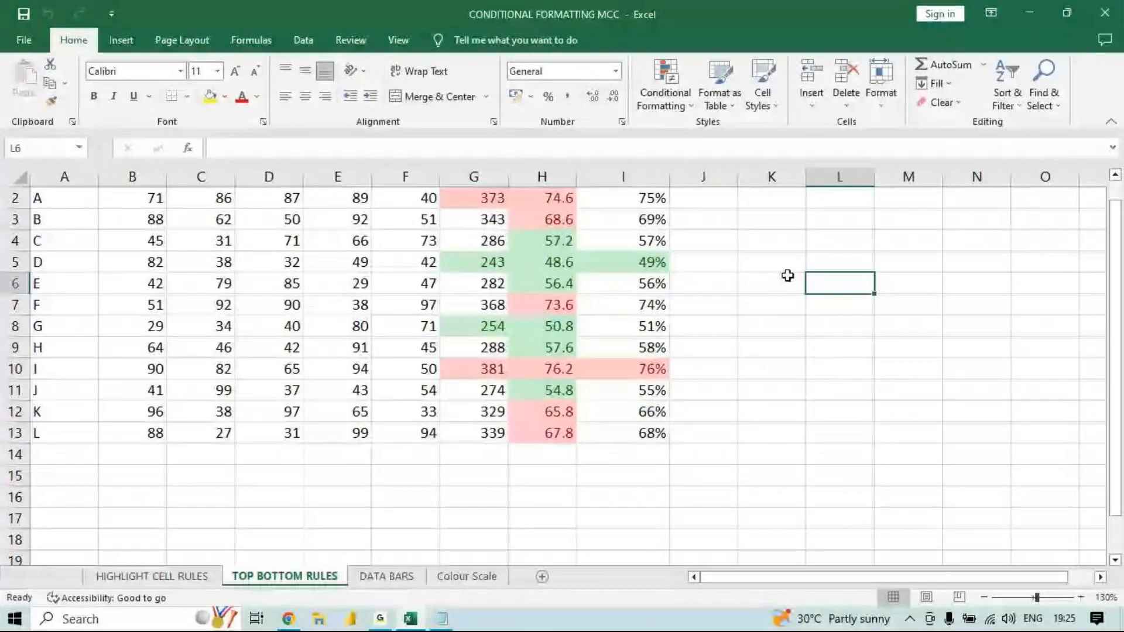
- Try to select all cells with comments on the TOP BOTTOM RULES sheet
click(1044, 94)
click(1028, 225)
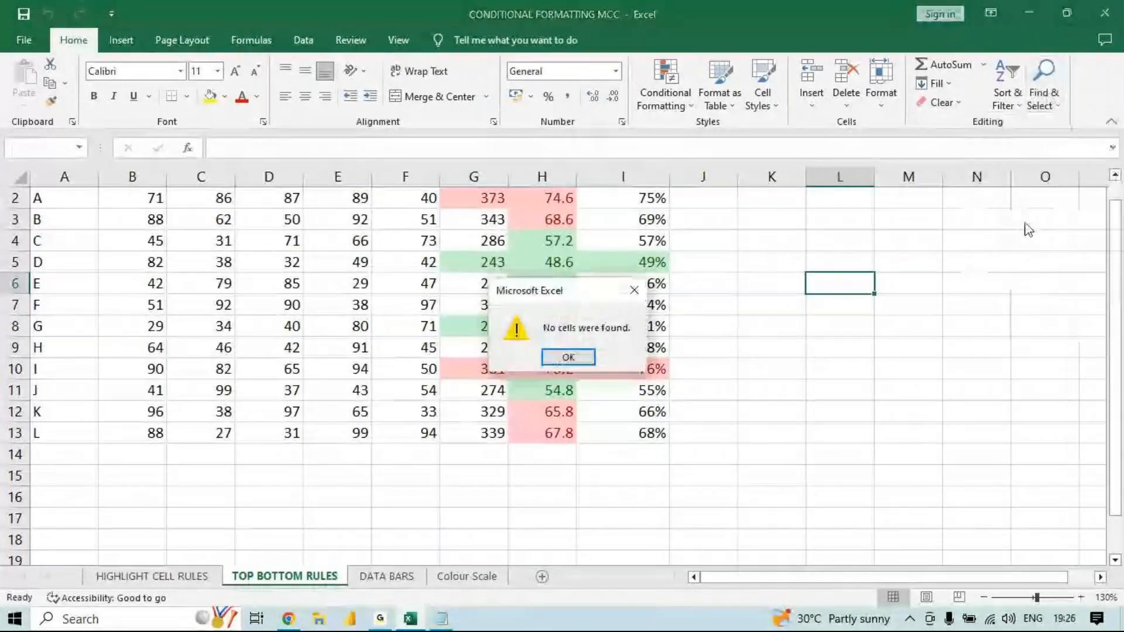
click(568, 357)
- Insert a comment on cell F8 without adding any text to it
click(402, 326)
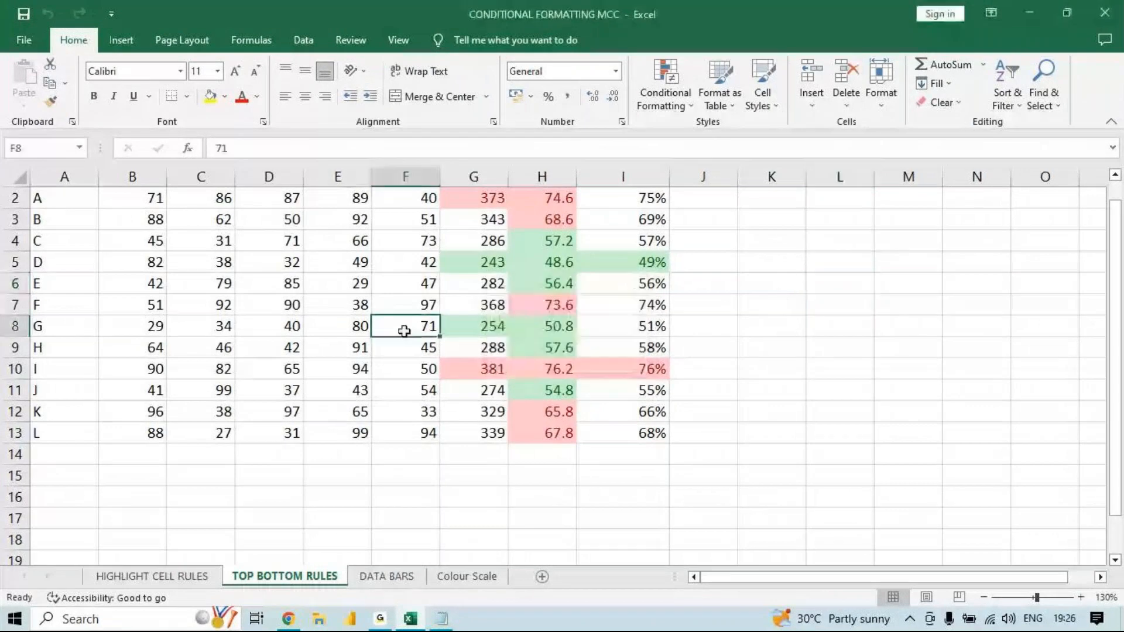
right_click(403, 326)
click(479, 512)
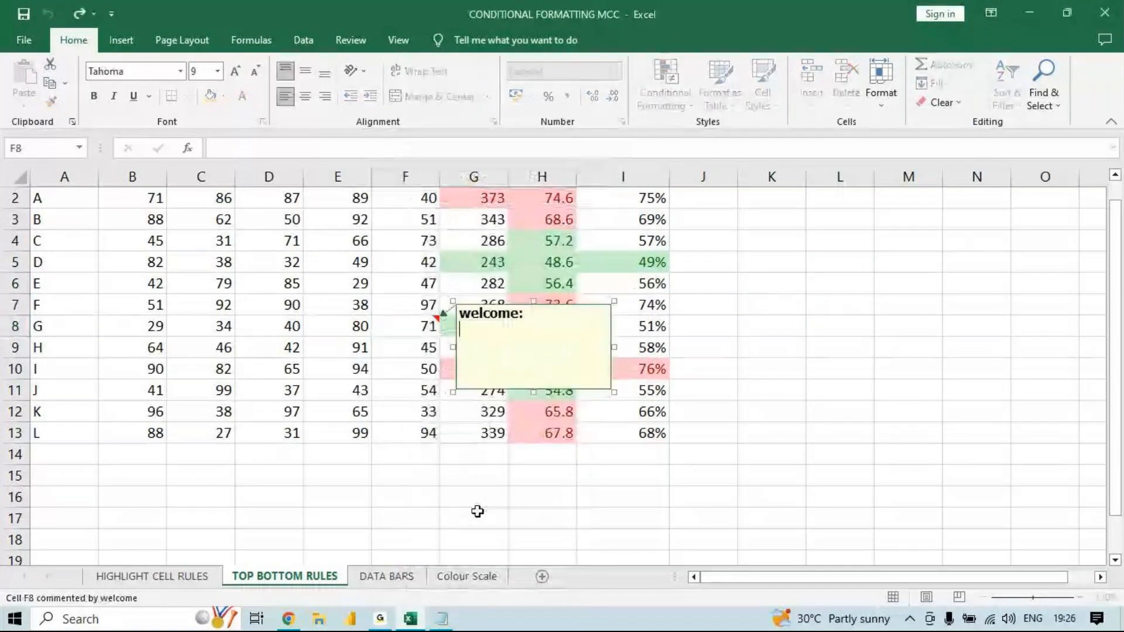
click(840, 412)
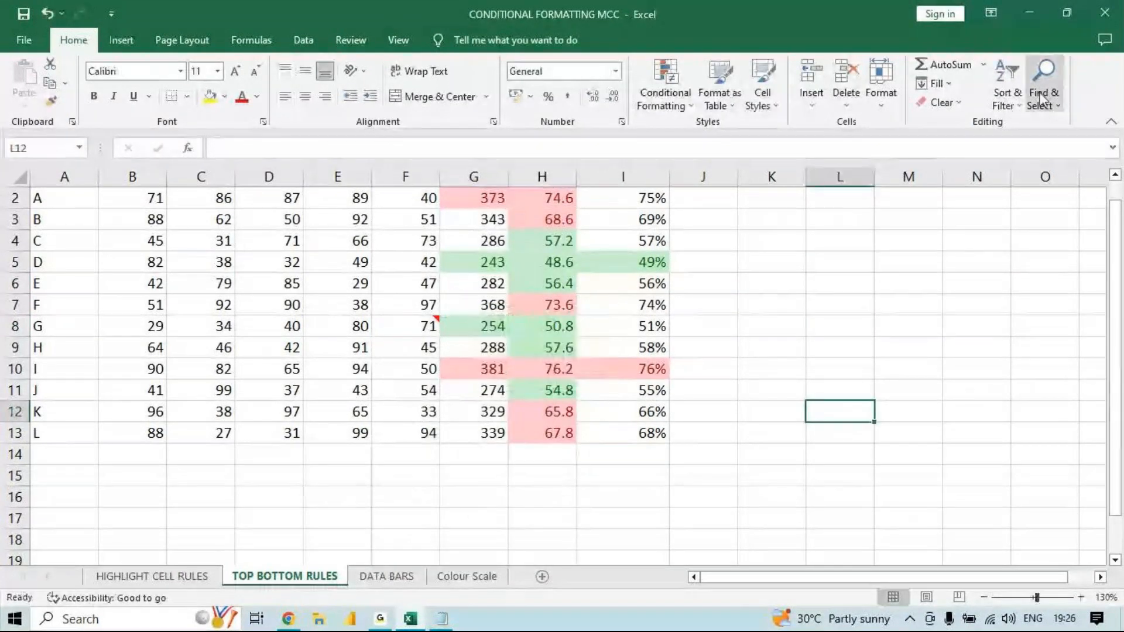
- Locate the cells with comments on the sheet using Find & Select, then deselect them
click(1041, 88)
click(1031, 217)
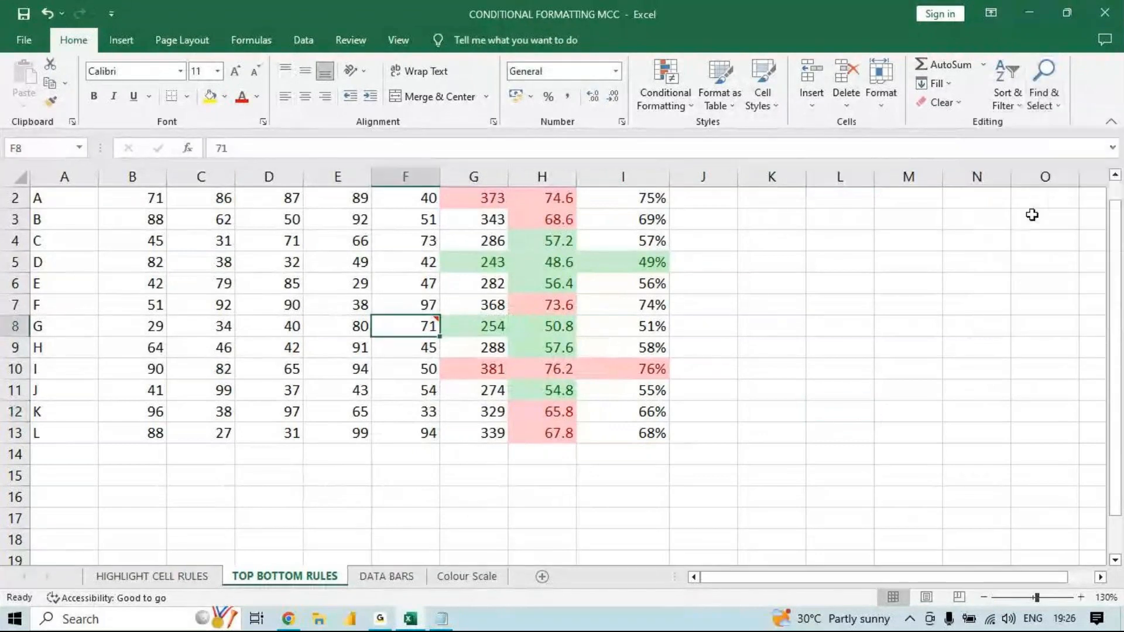
click(840, 369)
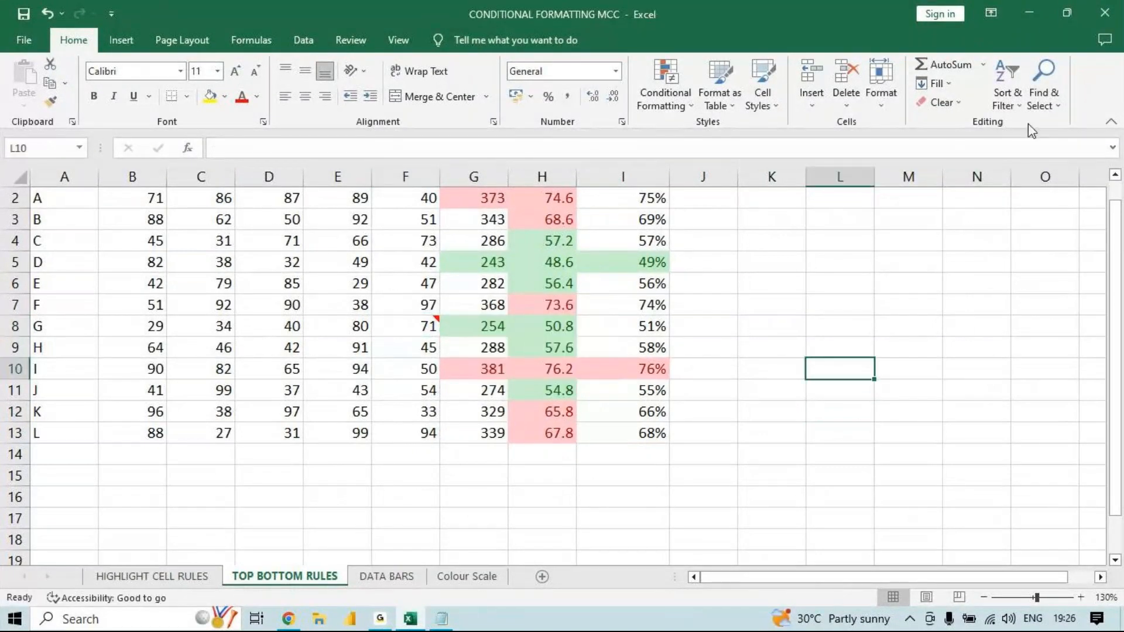
- Select all cells with conditional formatting on the sheet, then clear the selection
click(1044, 94)
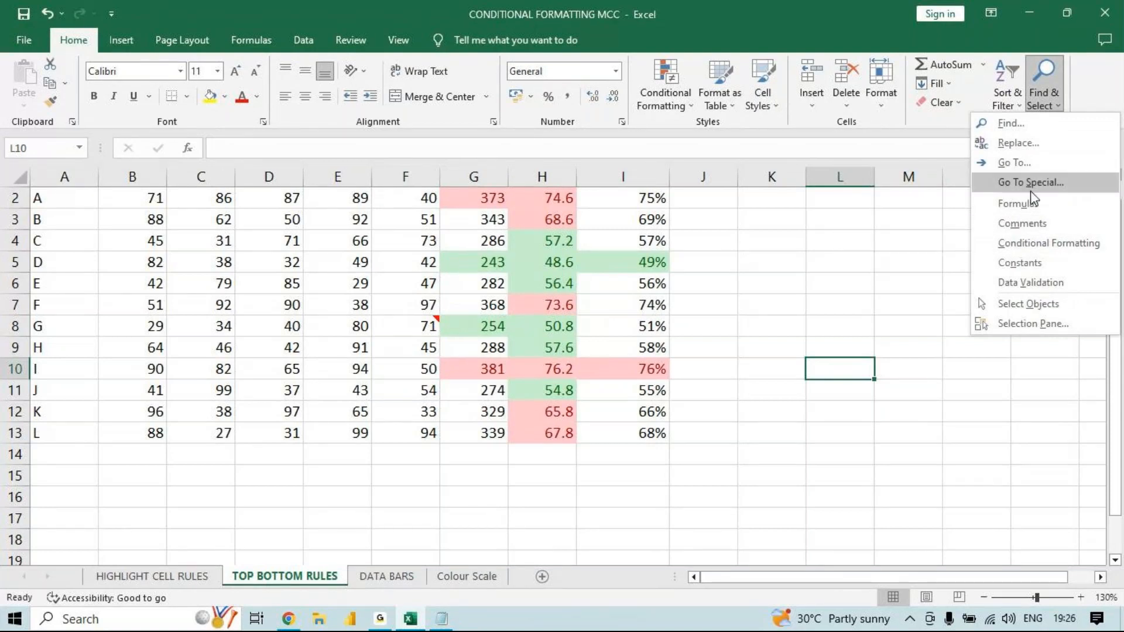
click(1015, 245)
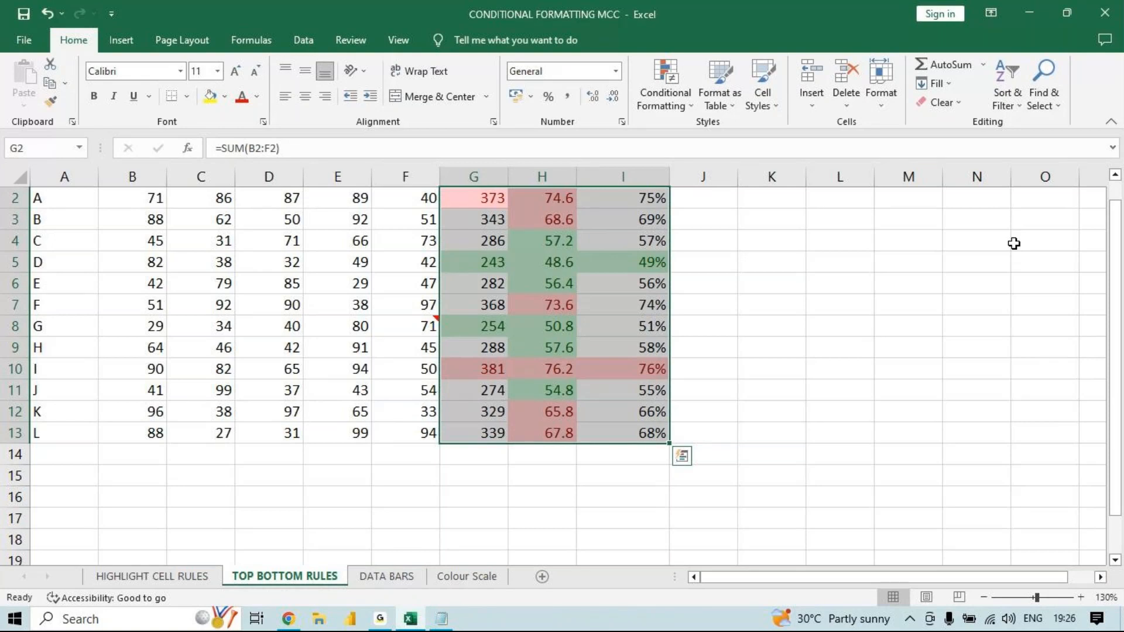
click(1040, 103)
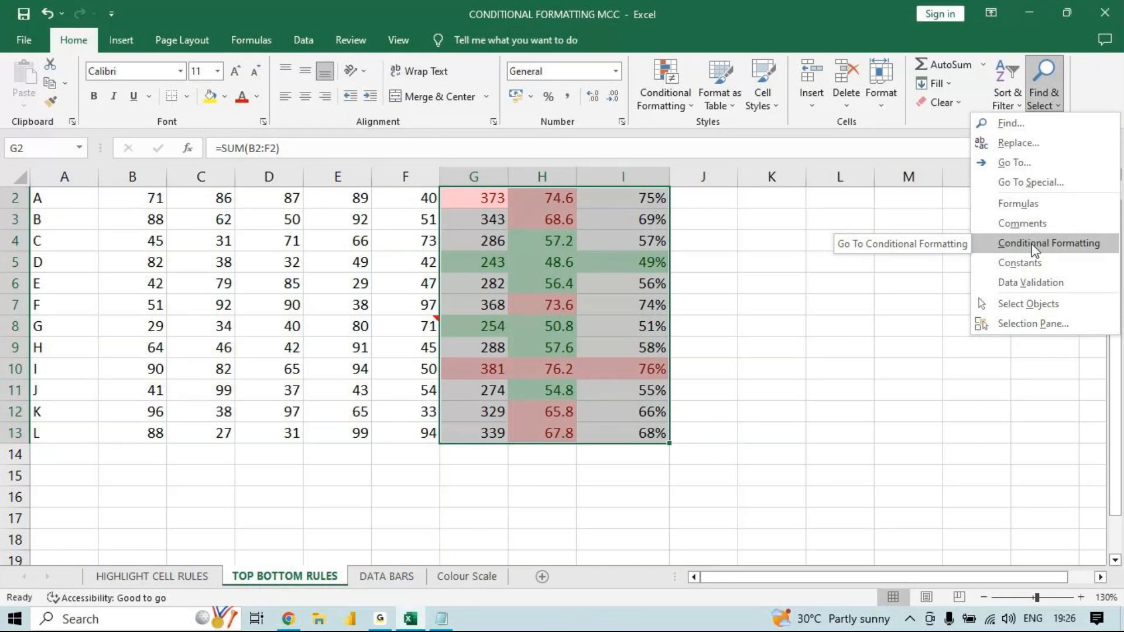
click(935, 471)
click(908, 474)
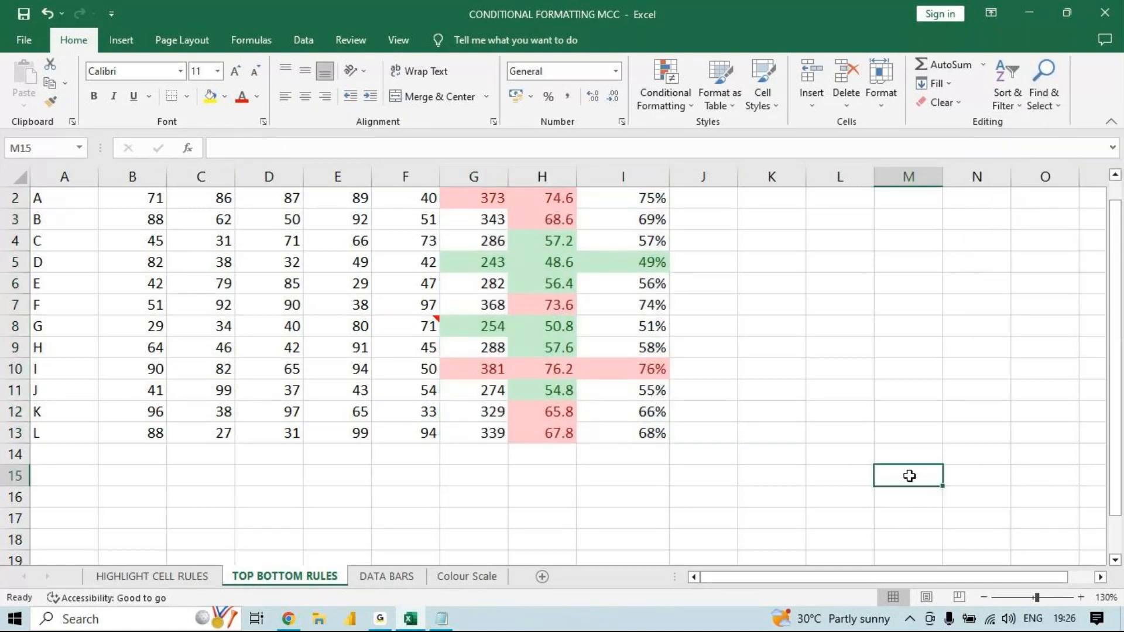
- Select all cells containing constants on the sheet, then clear the selection
click(1043, 97)
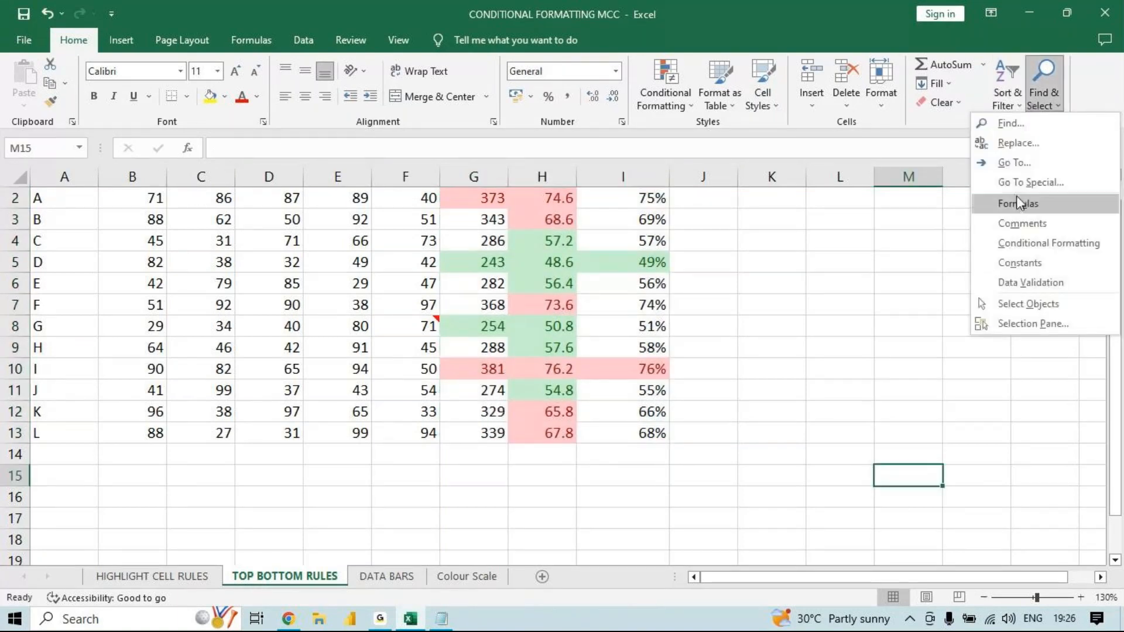
click(1038, 261)
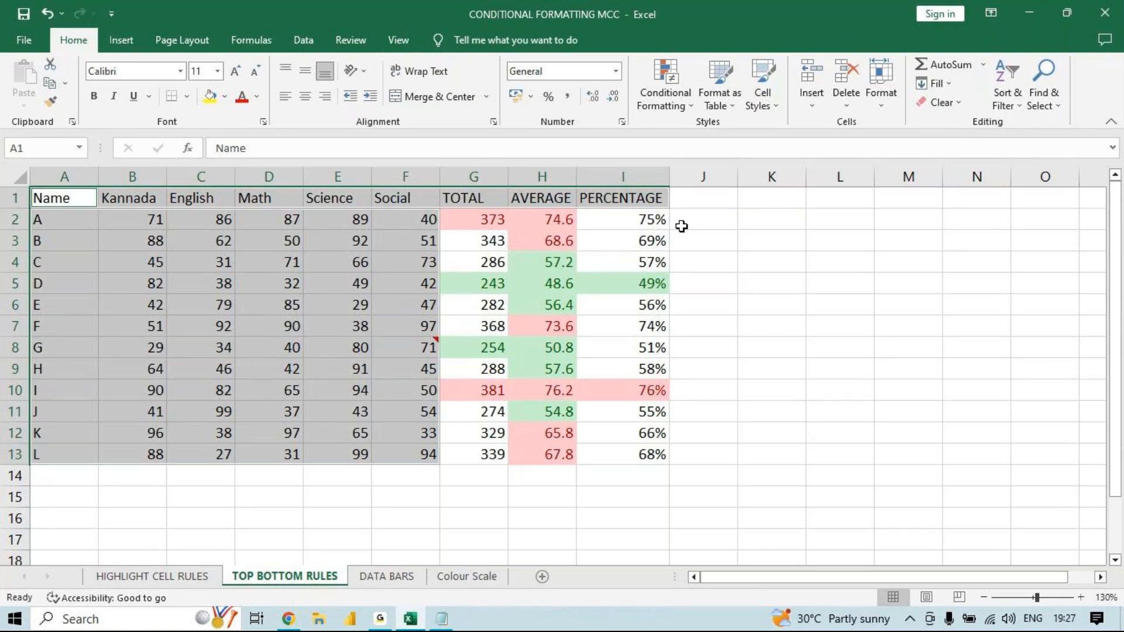
click(767, 362)
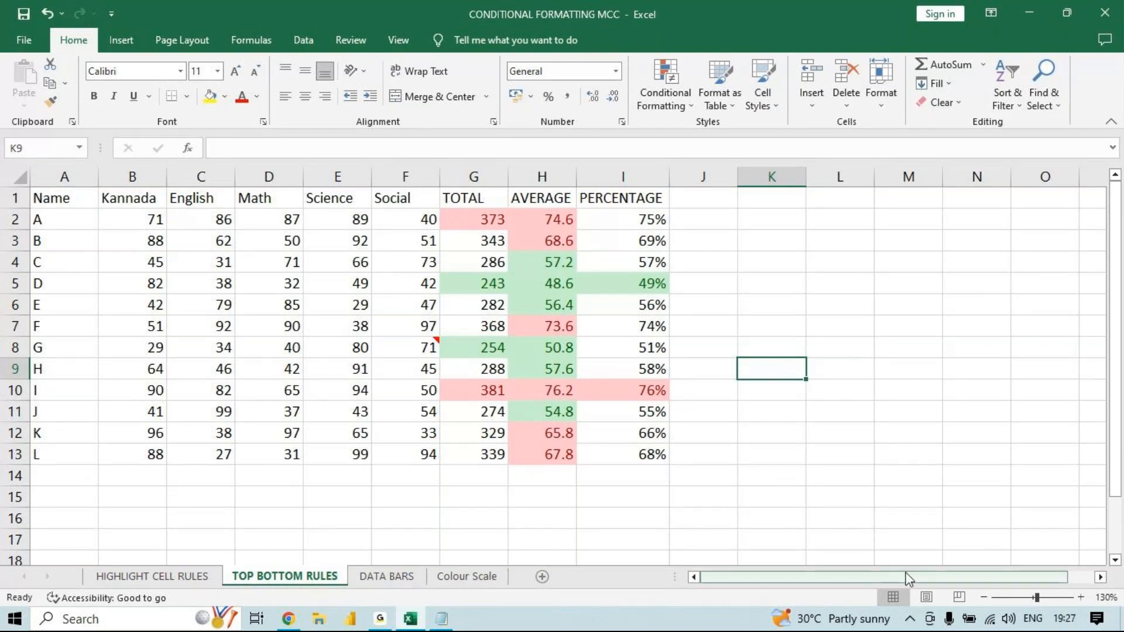
- Turn on the Select Objects mode for picking objects on the sheet
click(1056, 99)
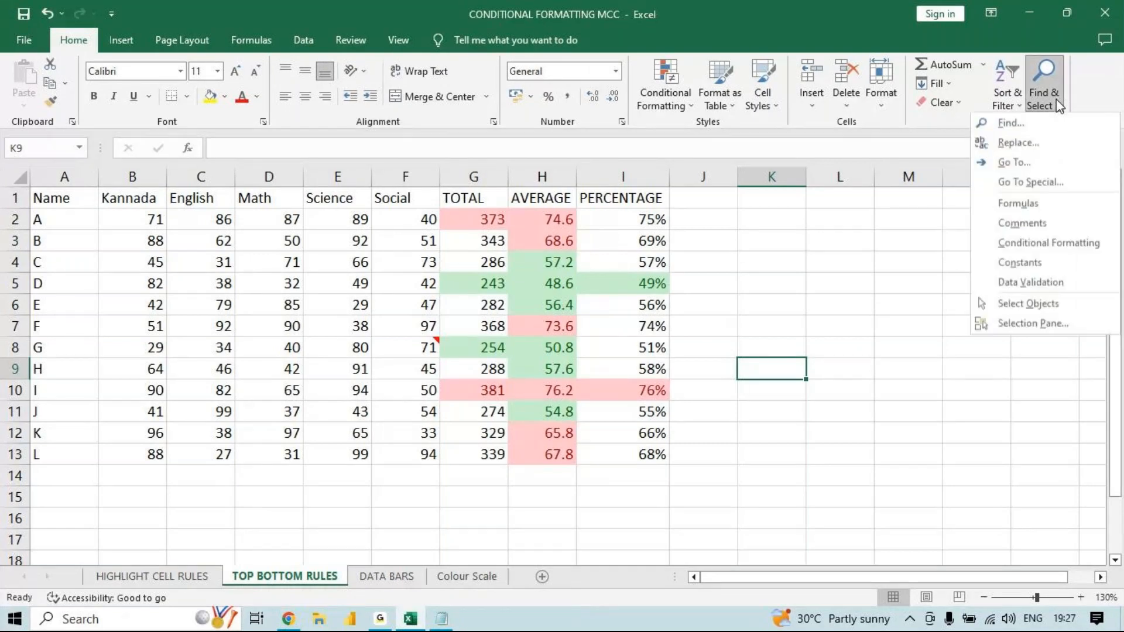
click(1051, 310)
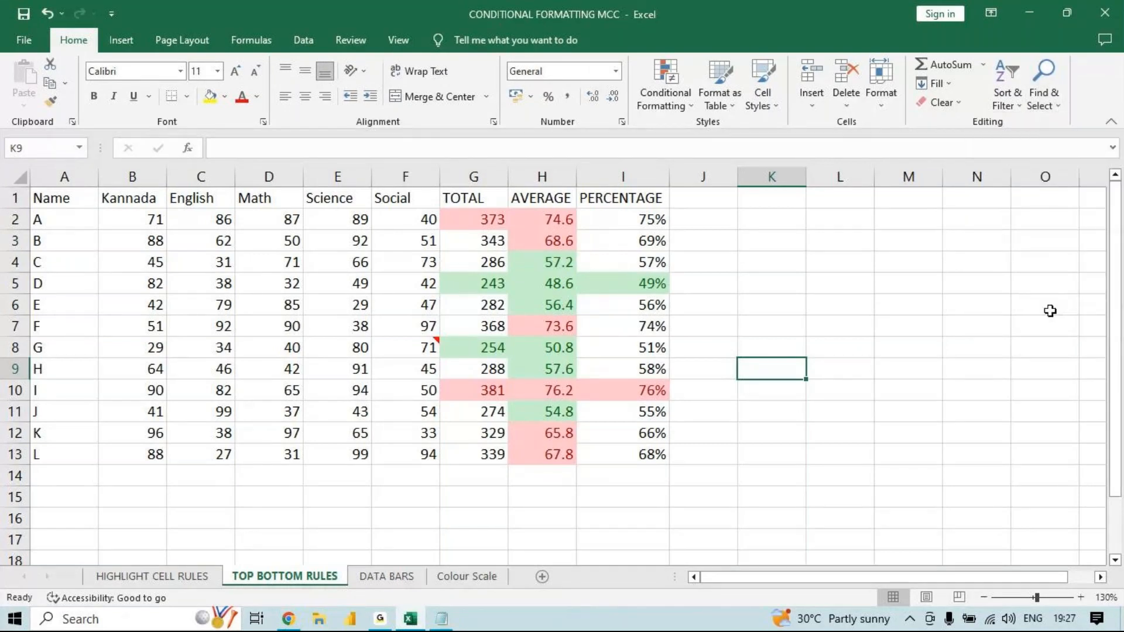
click(821, 269)
drag(822, 269, 556, 409)
drag(703, 262, 840, 390)
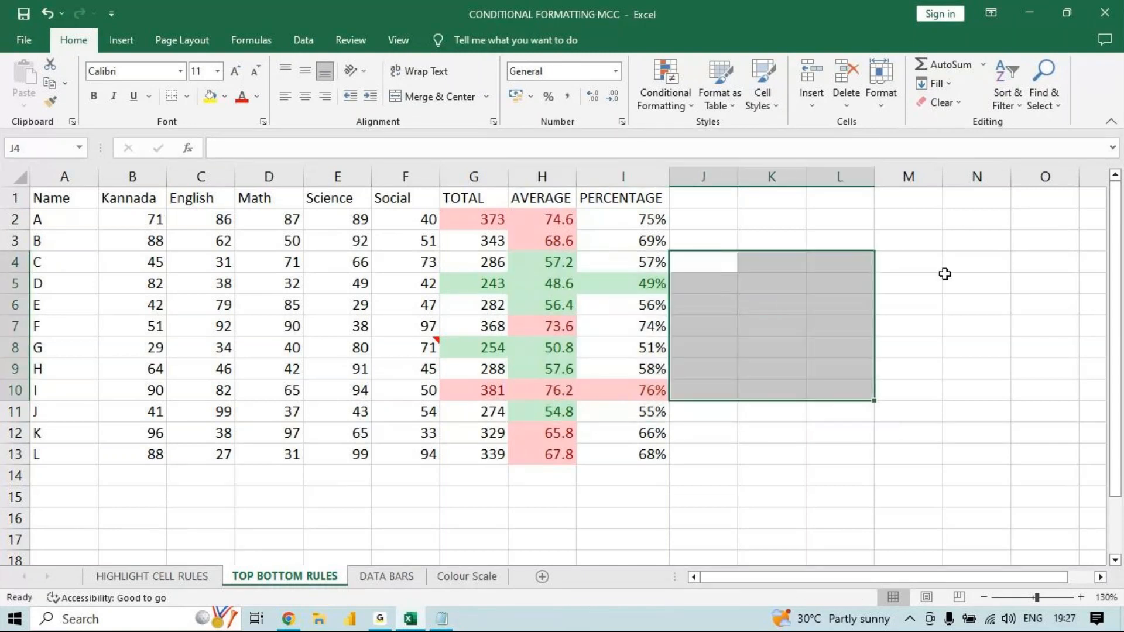
click(1008, 204)
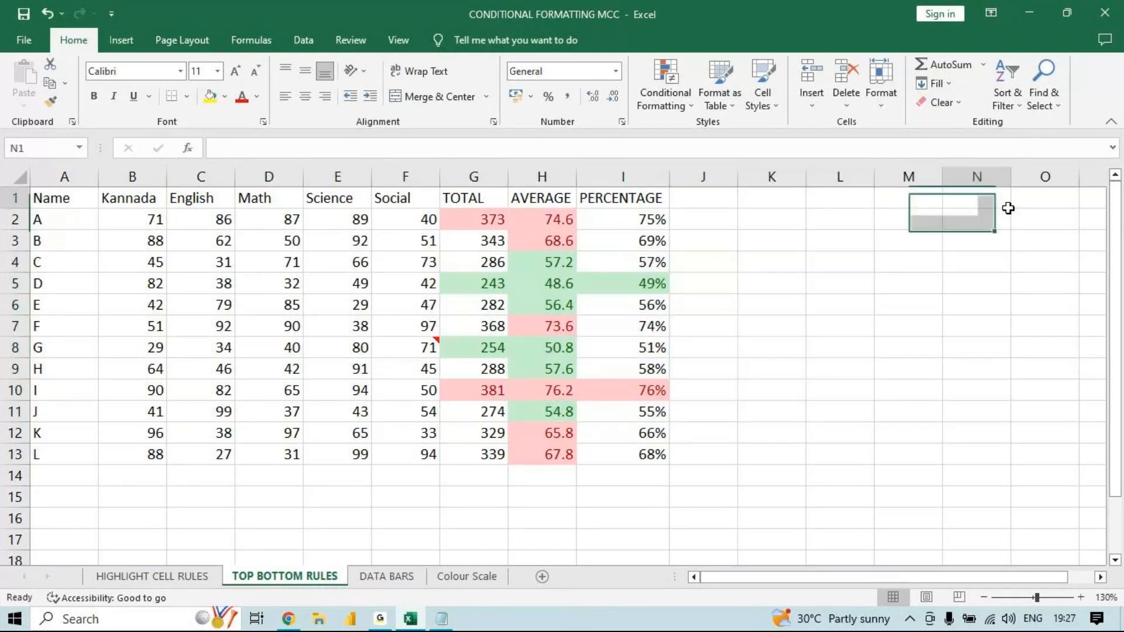
- Show the Selection Pane listing the objects on the sheet
click(1043, 93)
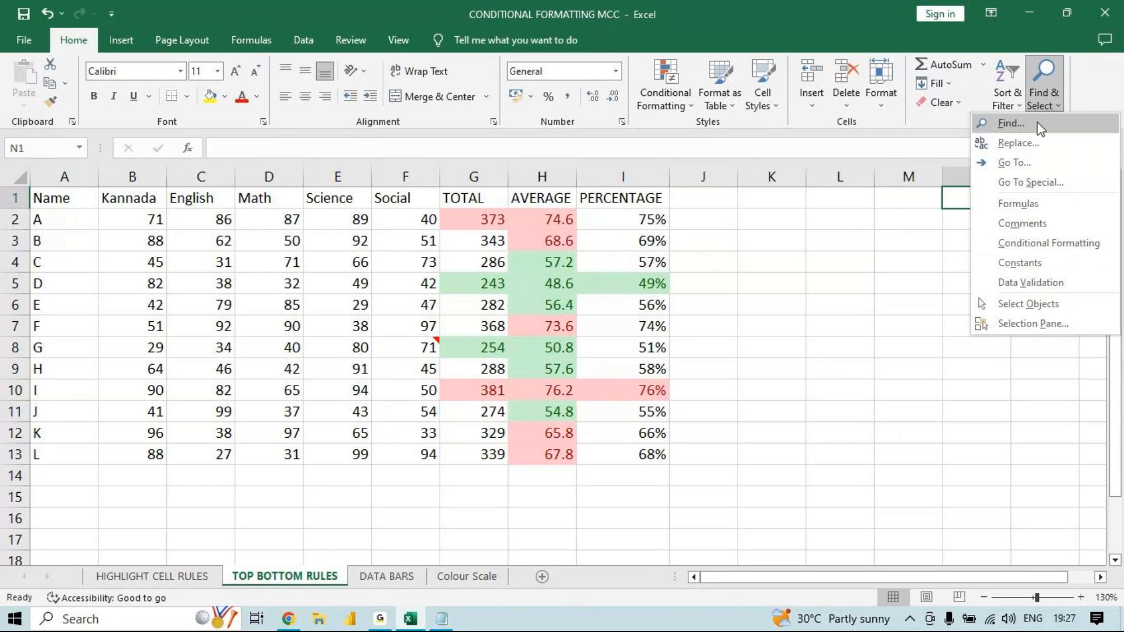
click(1026, 335)
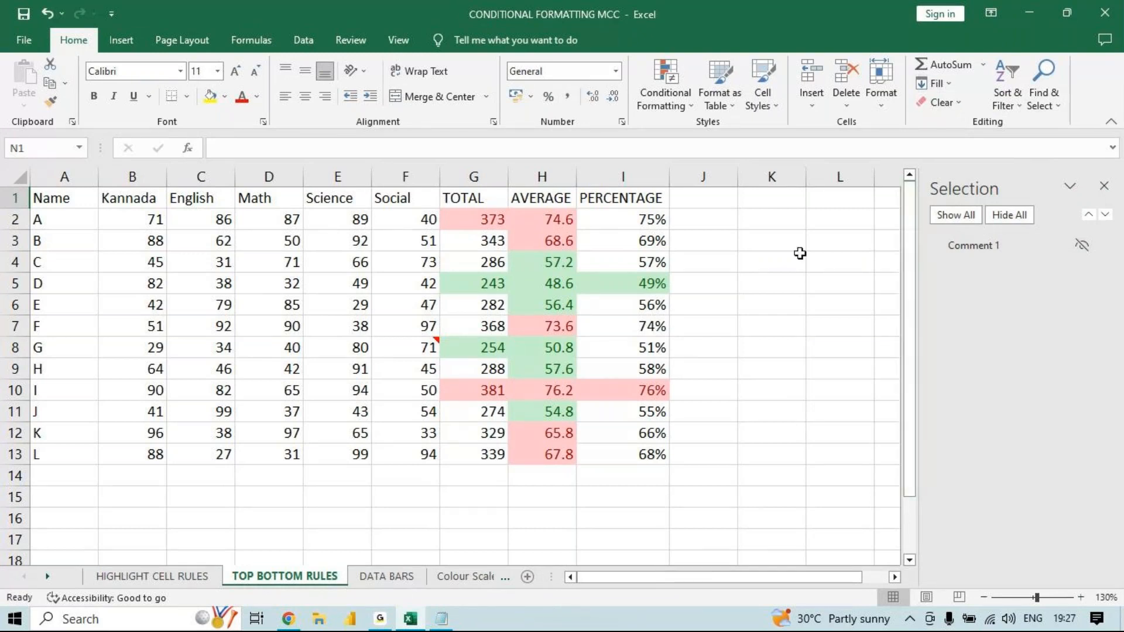
click(894, 578)
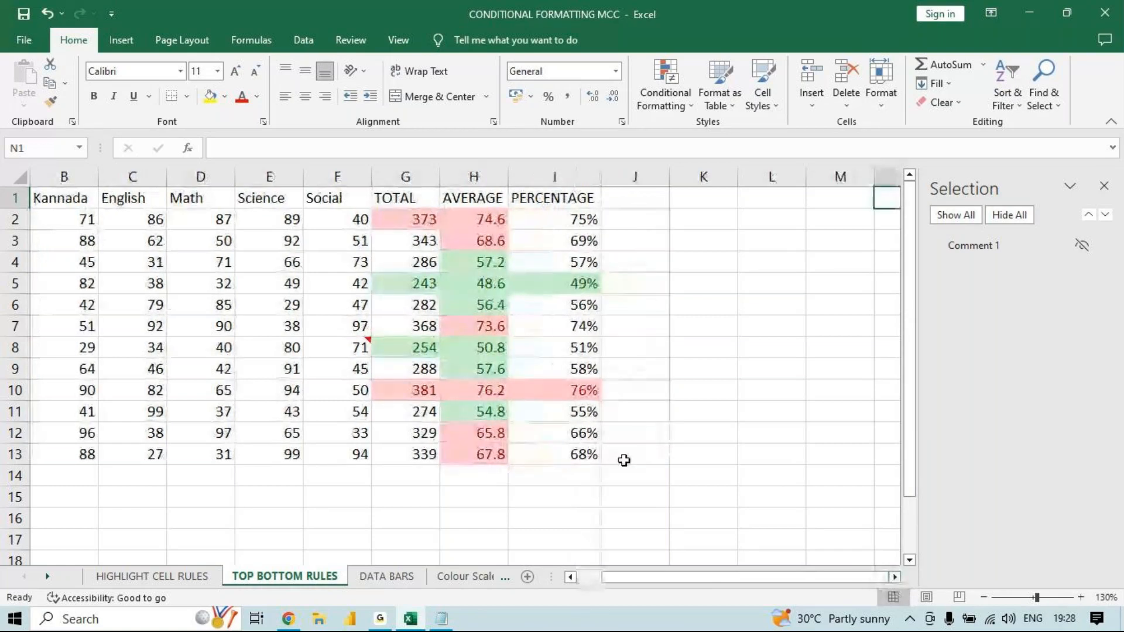
- Draw a cloud shape about 3.18 cm high and 5.84 cm wide over columns I to L beside the table, then deselect it
click(624, 461)
click(116, 48)
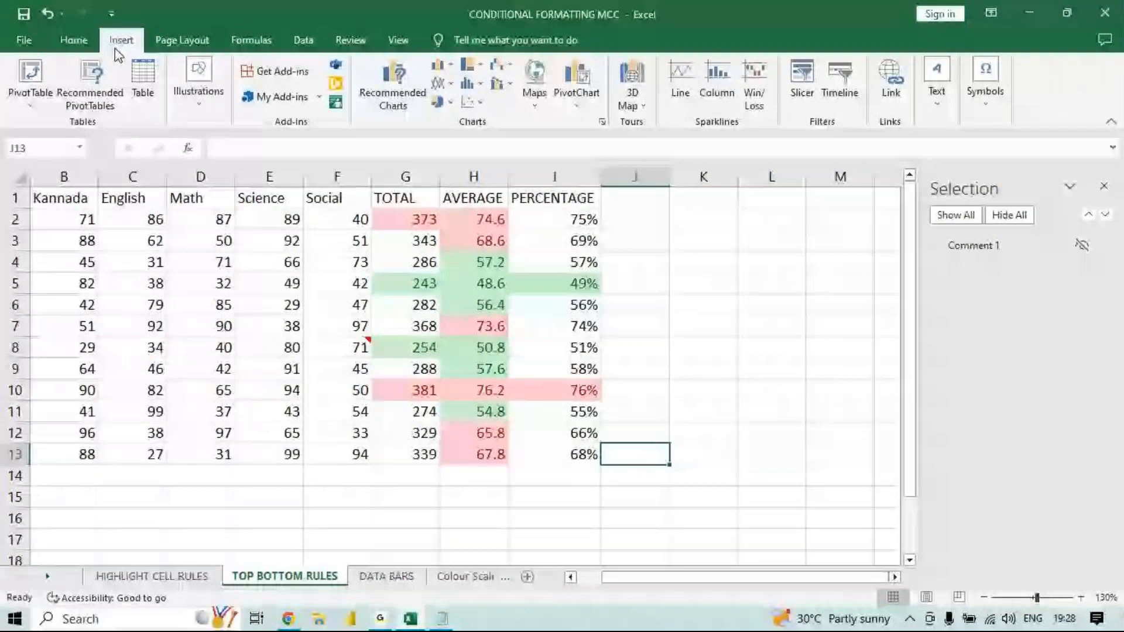
click(198, 97)
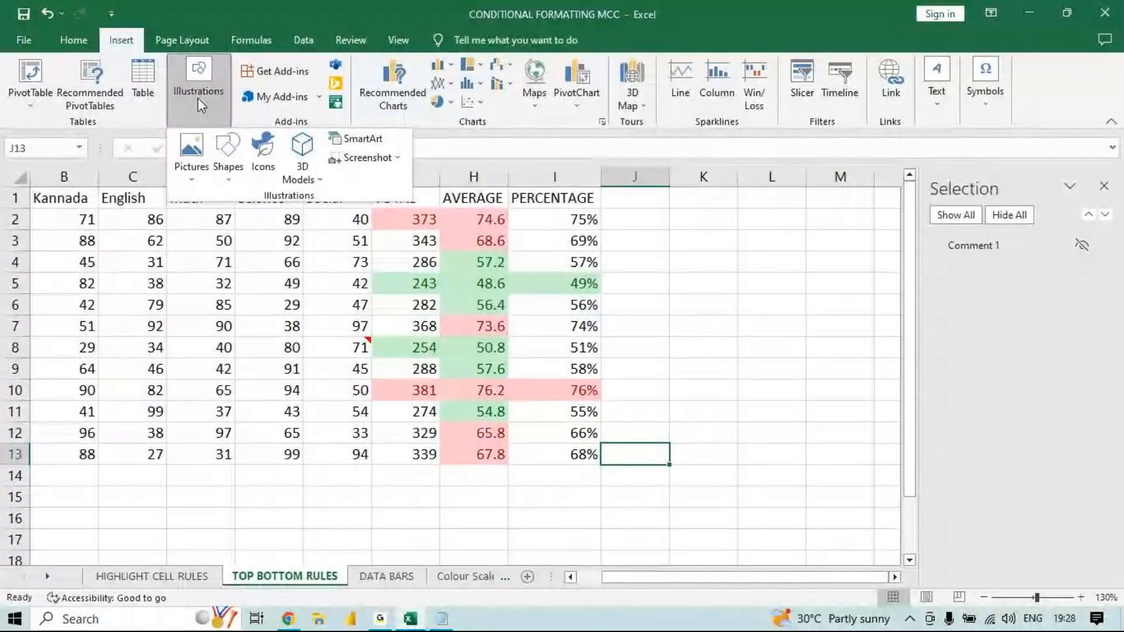
click(239, 185)
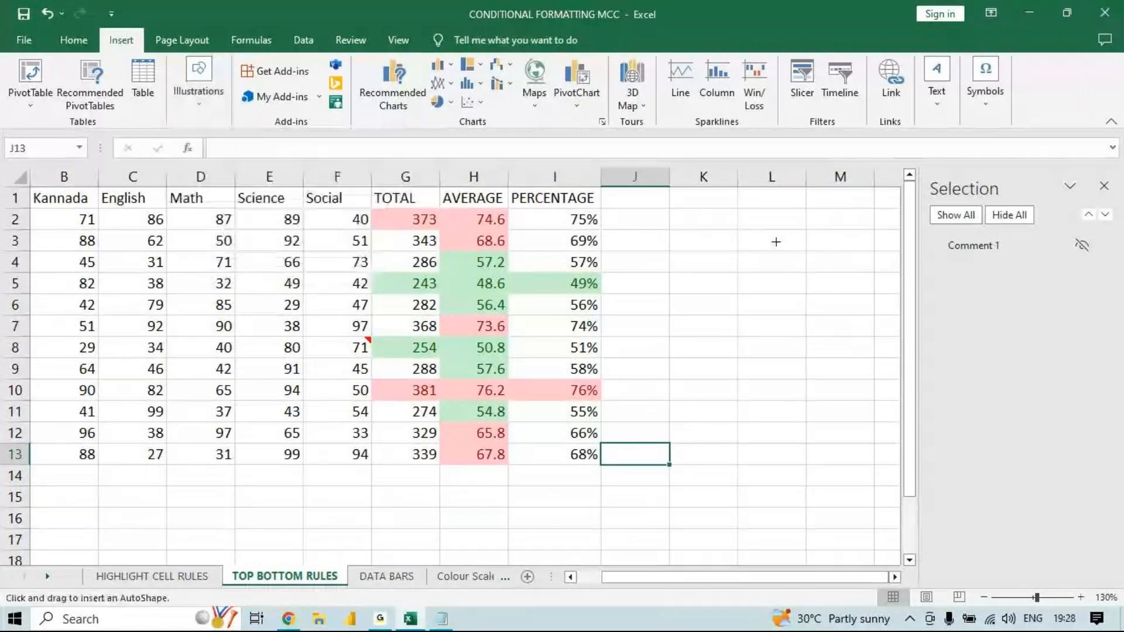
drag(776, 241, 539, 370)
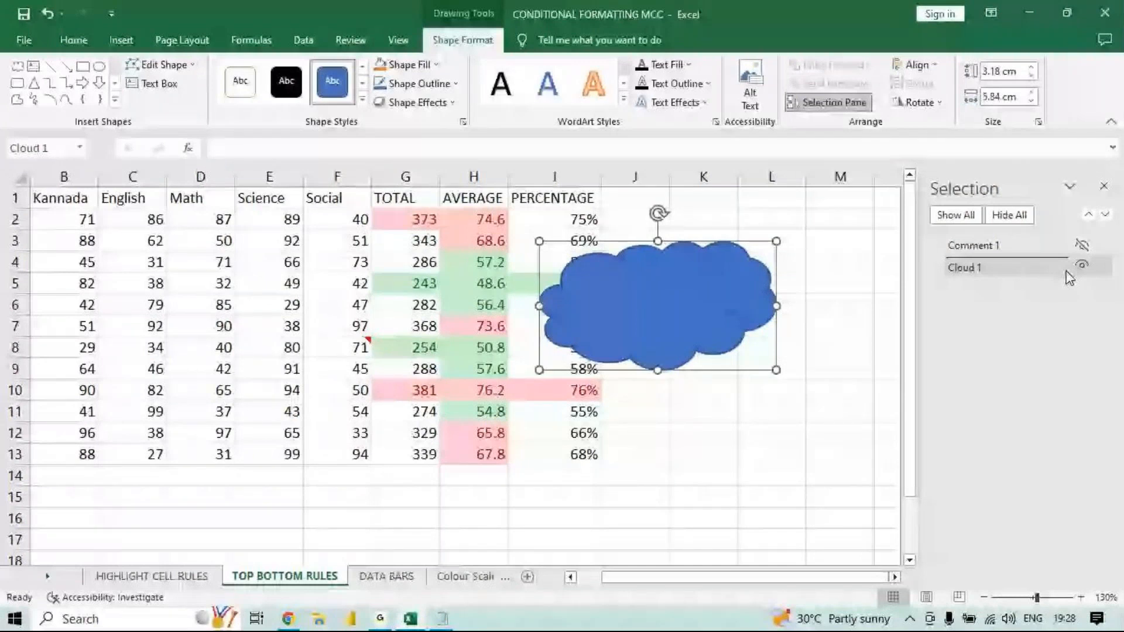
key(Escape)
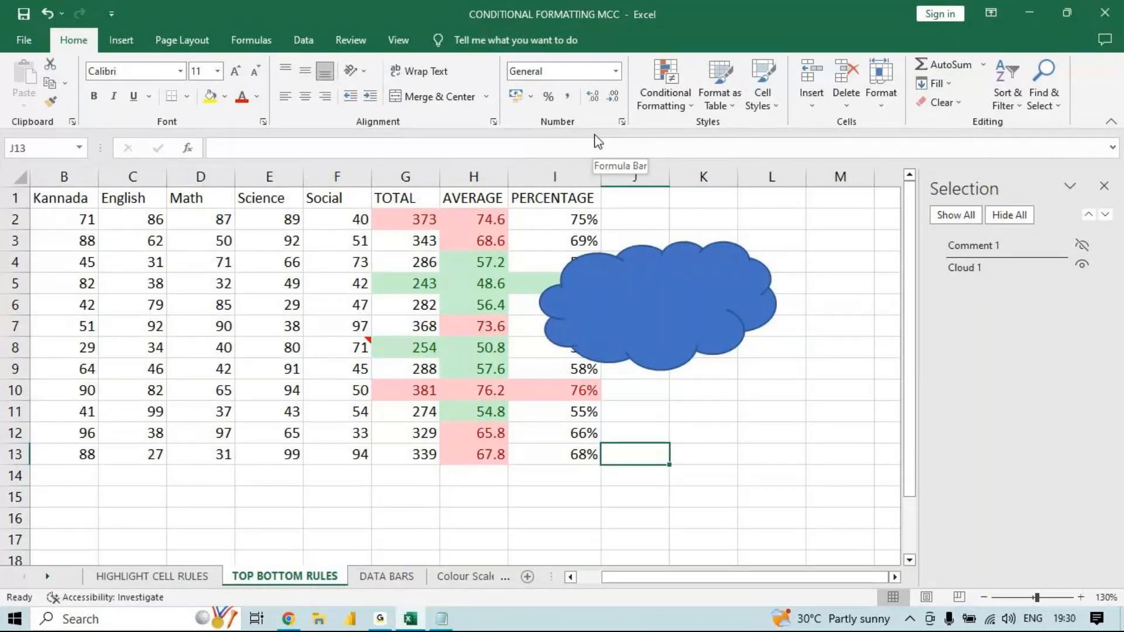
click(380, 619)
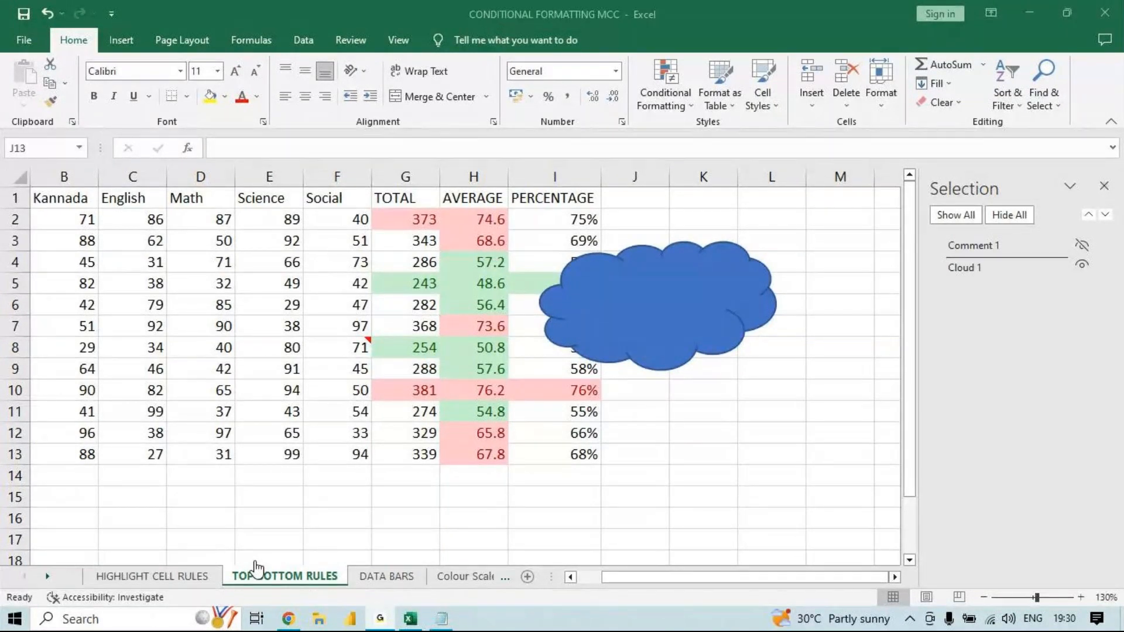
click(1031, 9)
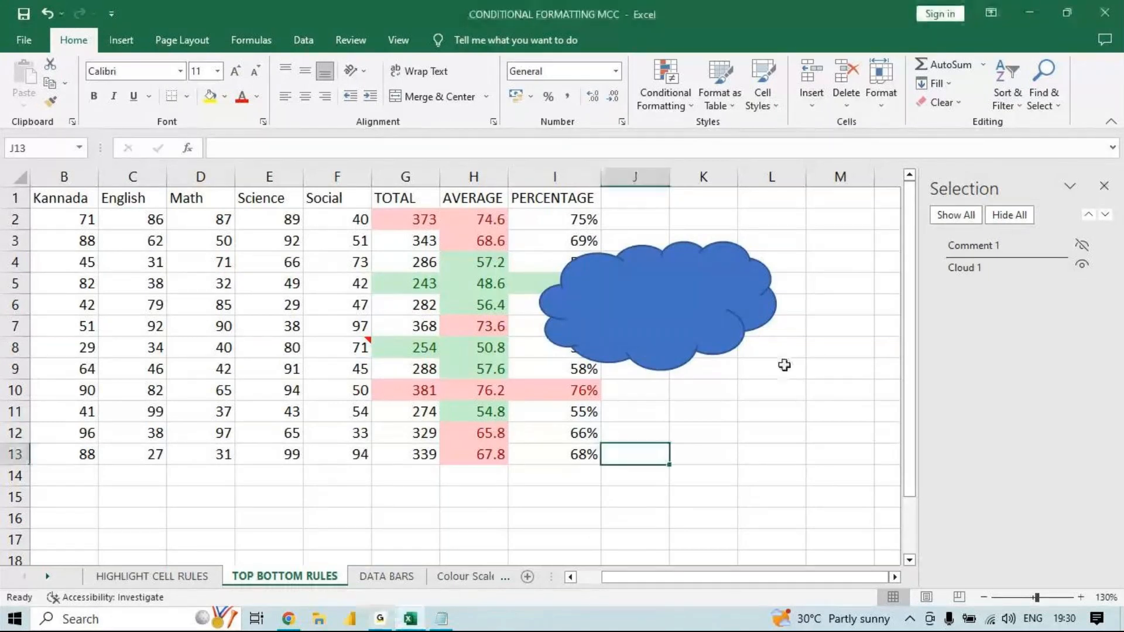
scroll(908, 312, down, 1)
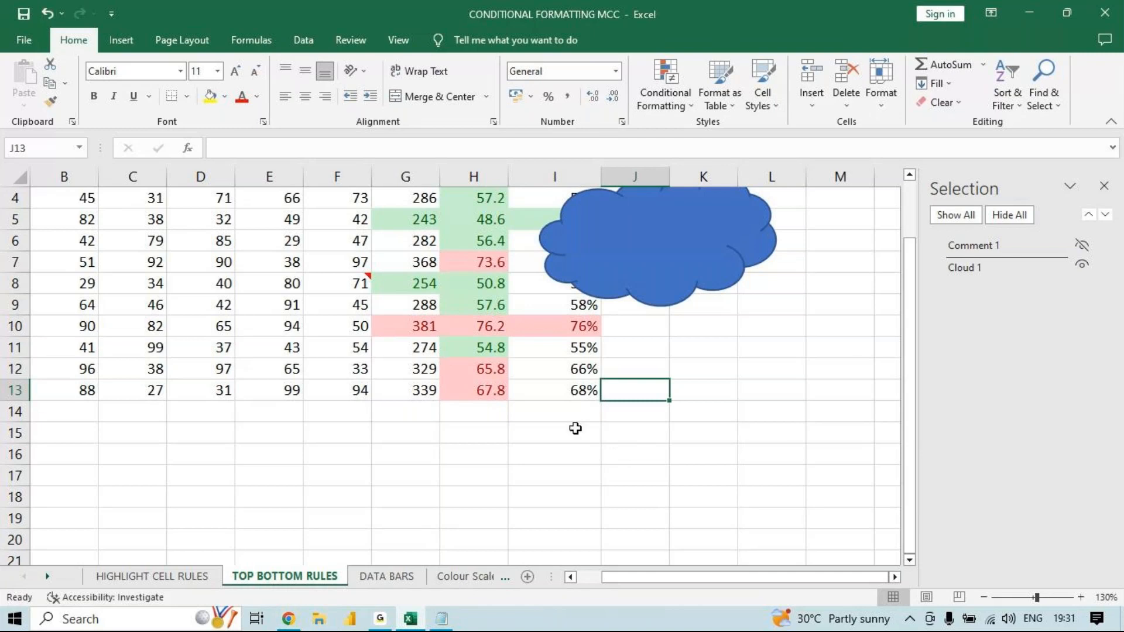
- Open the pivot assignments - Copy workbook from the desktop and copy its order data table
click(1019, 7)
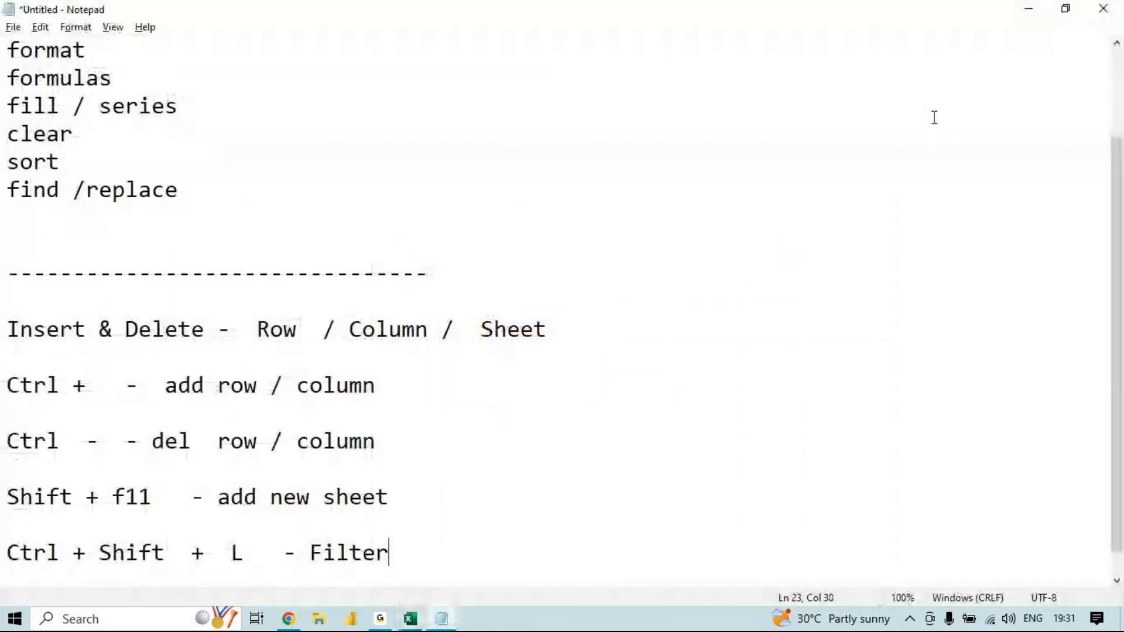
key(super+d)
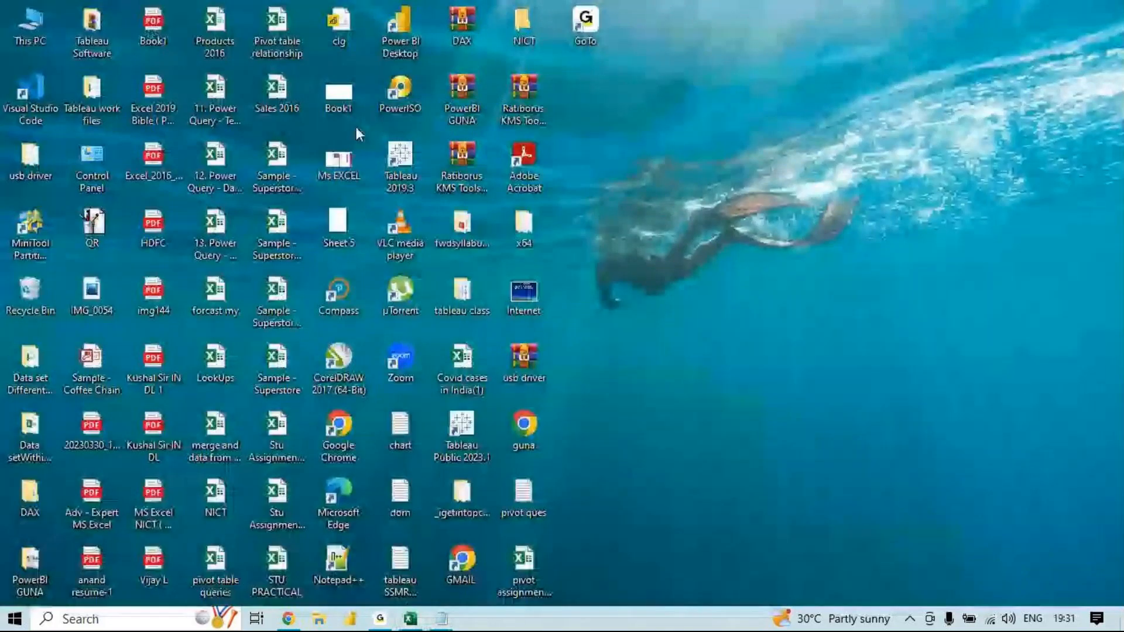
click(287, 287)
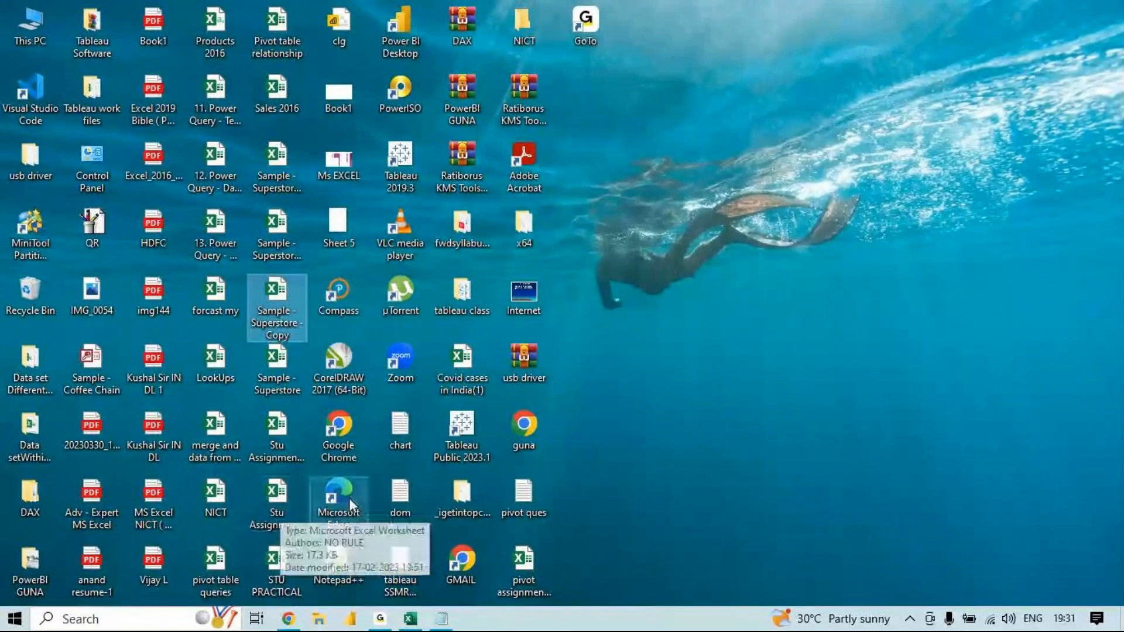
click(251, 367)
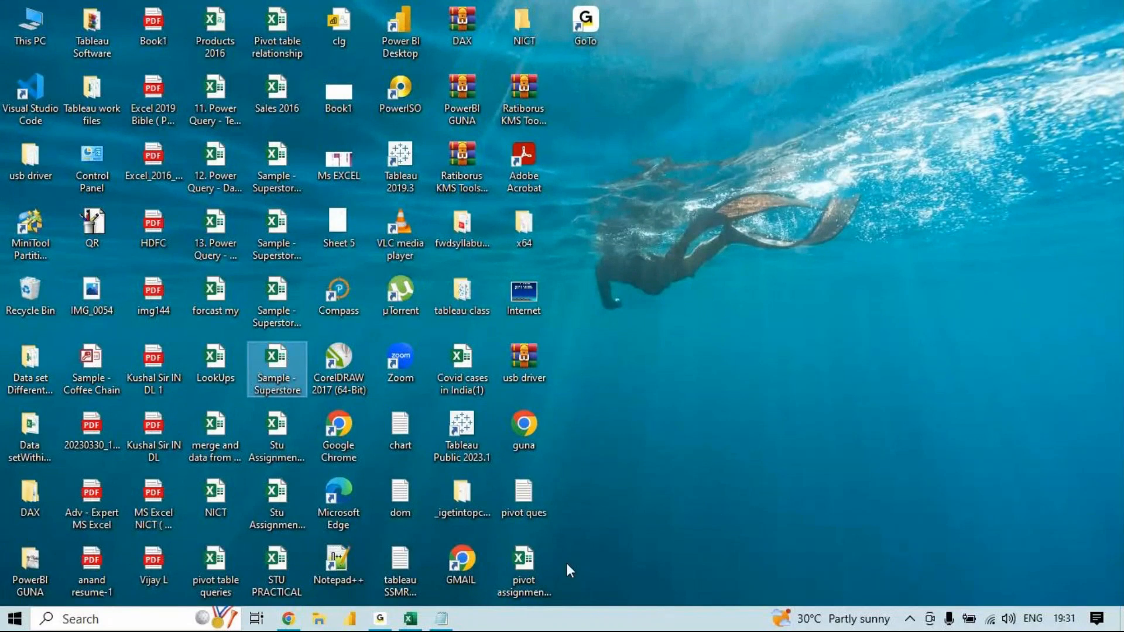
click(533, 577)
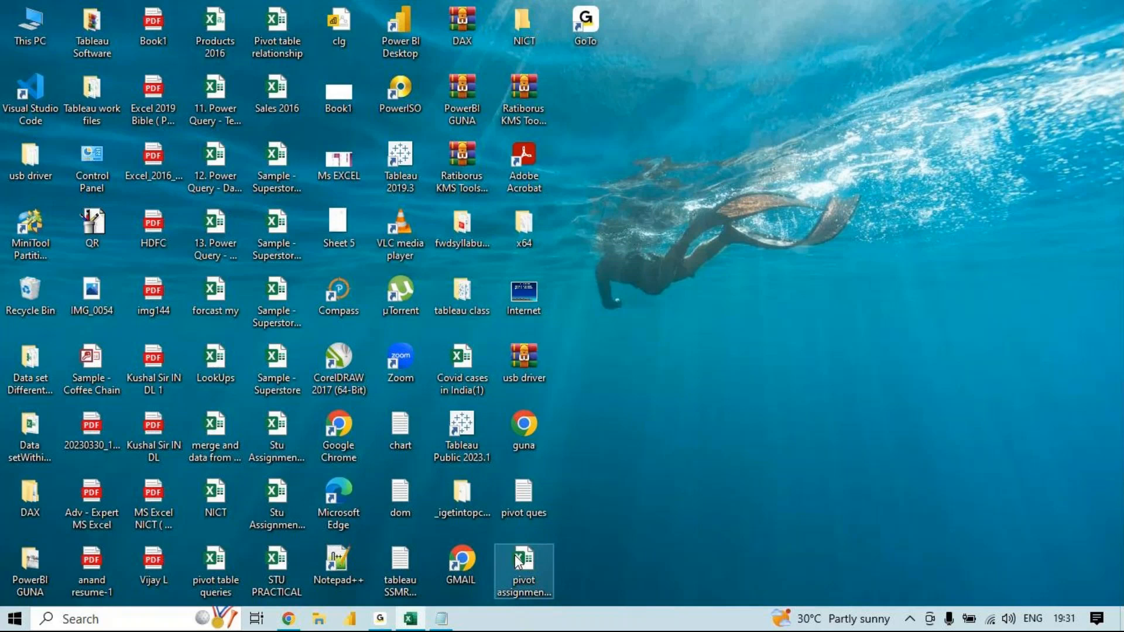
double_click(518, 562)
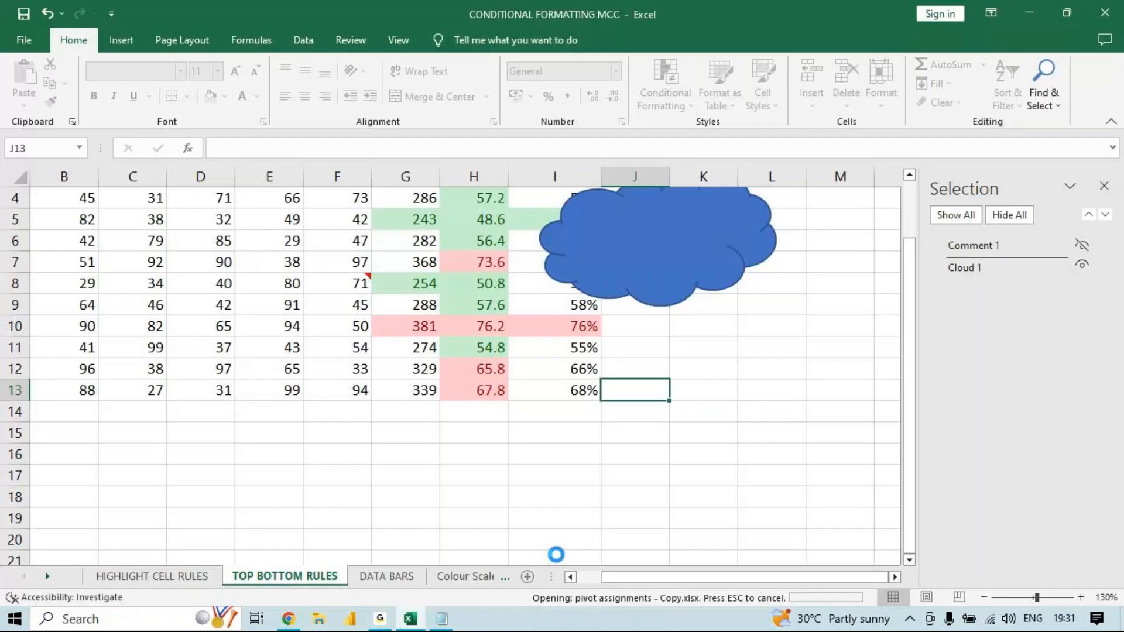
key(ctrl+c)
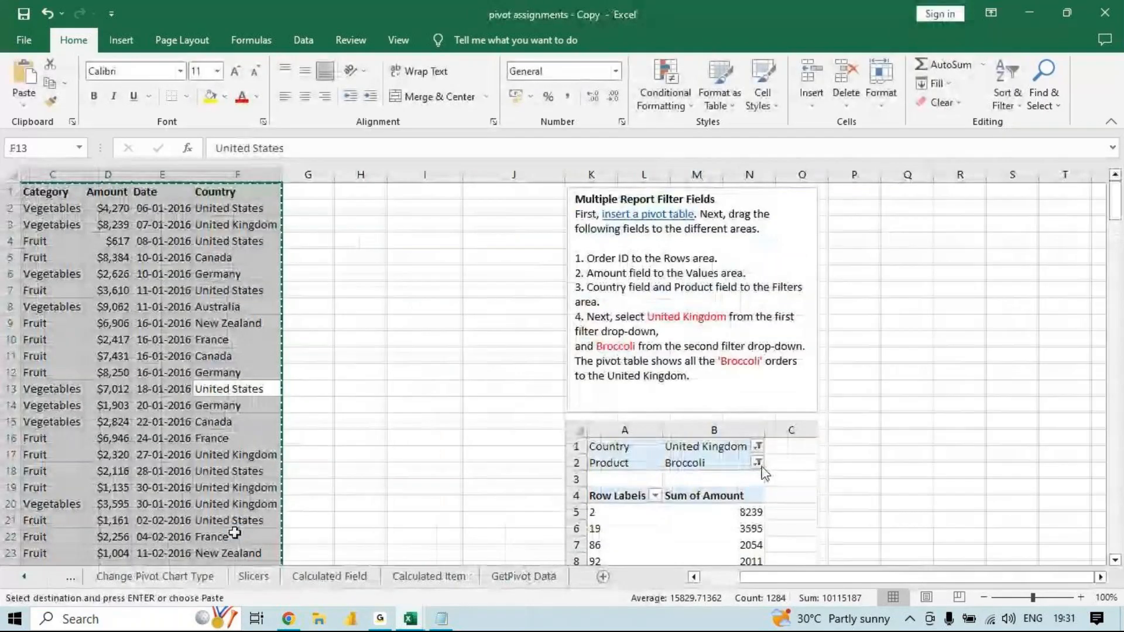
- Minimise the open workbooks, launch Excel with the Run command excel, and create a blank workbook
click(1024, 6)
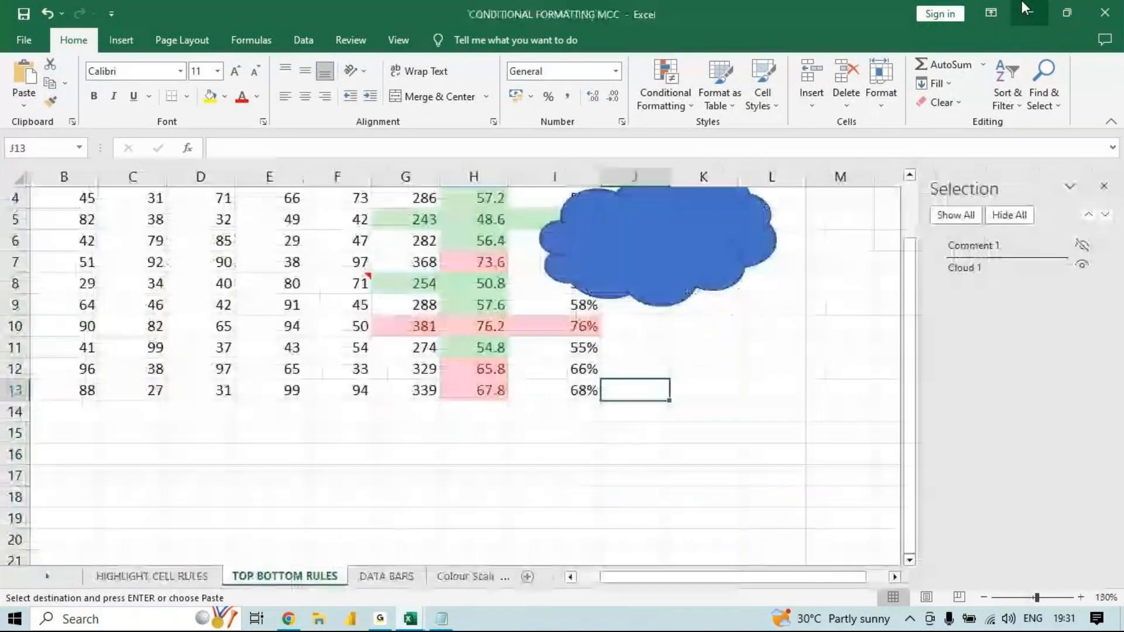
click(1024, 6)
key(super+r)
text(excel)
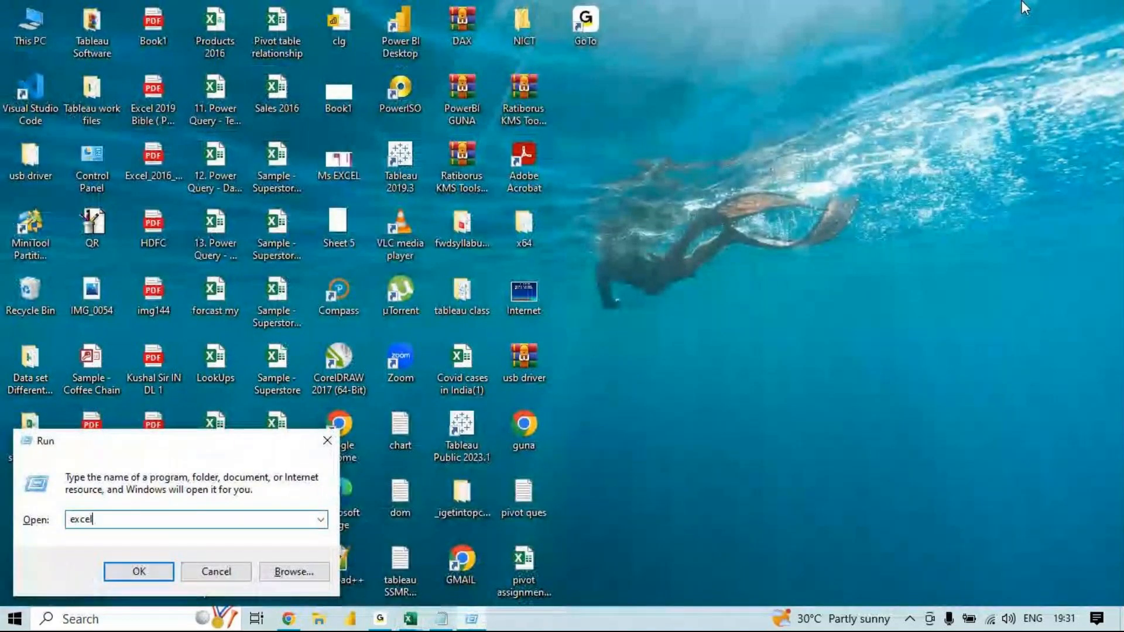
key(Return)
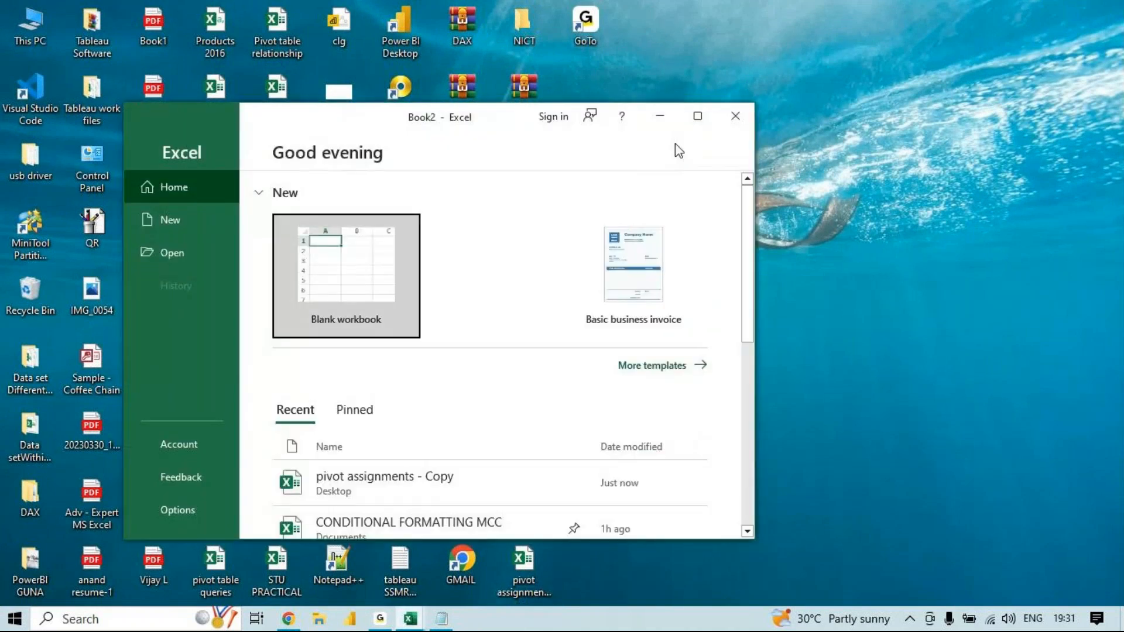
click(697, 119)
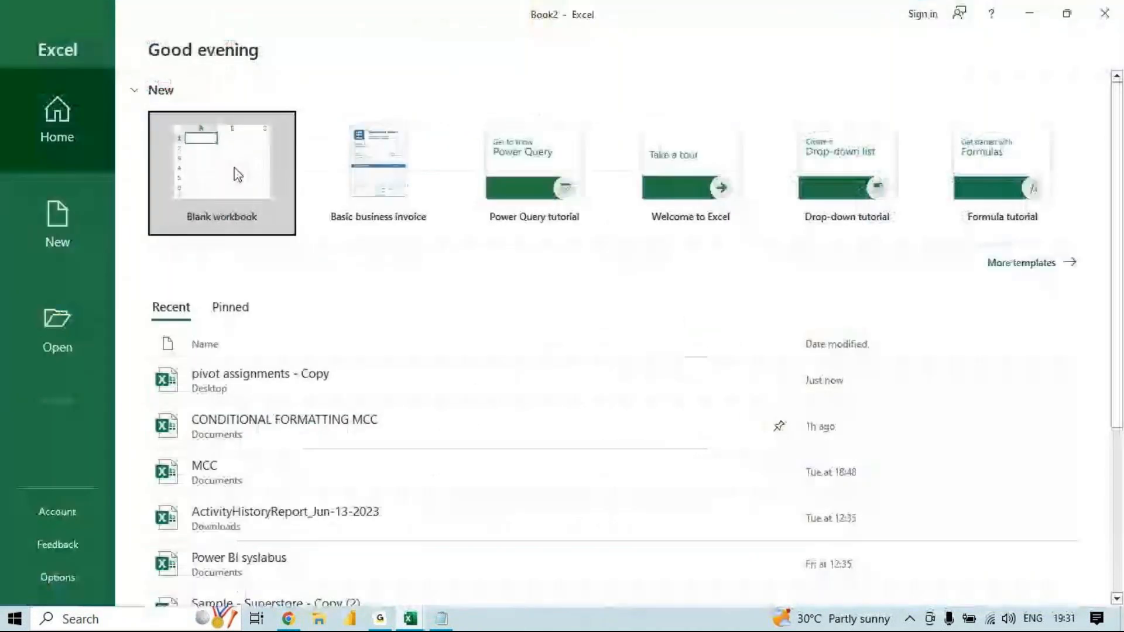
click(237, 174)
- Paste the copied order data at A1 of the blank workbook and autofit its column widths
key(ctrl+v)
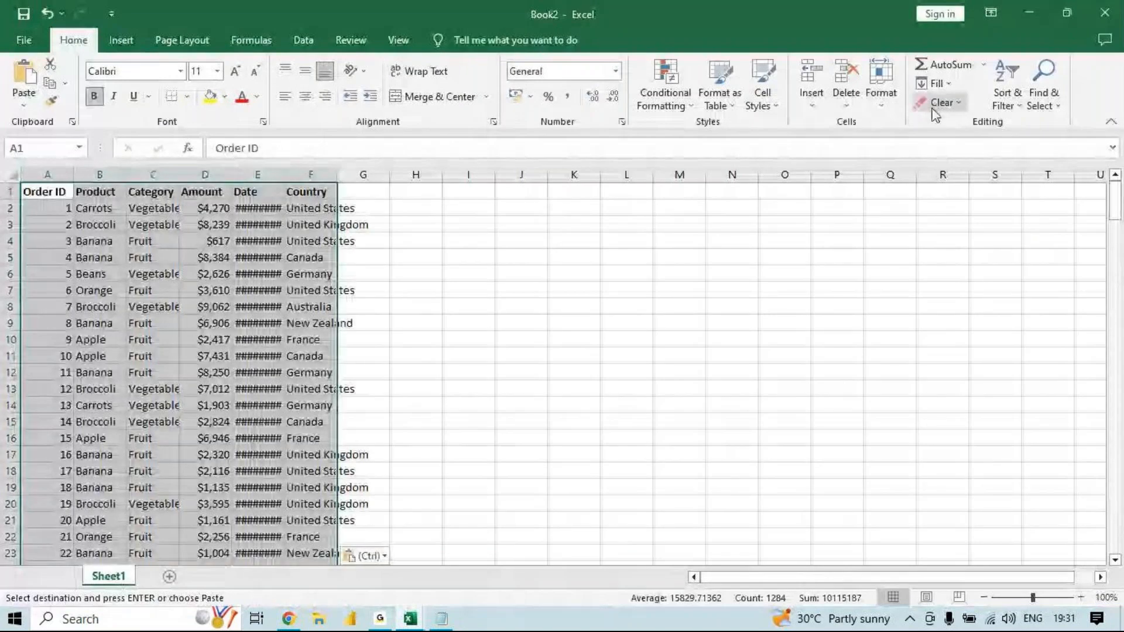
click(894, 108)
click(928, 198)
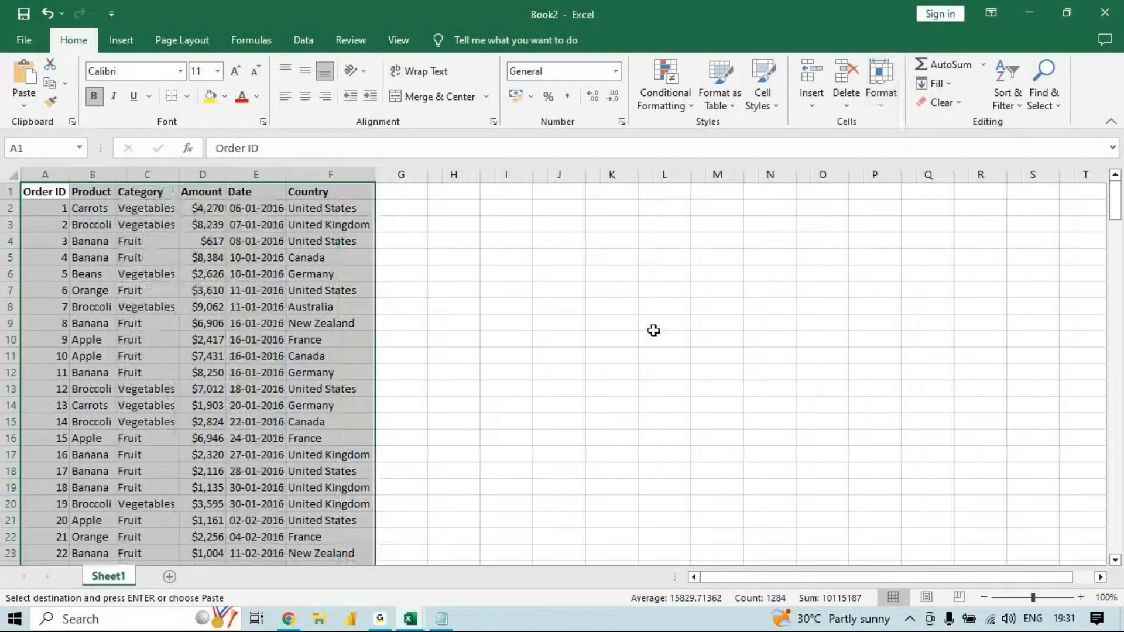
- Save the workbook as MCC Pivot Table in the Documents folder and close it
key(ctrl+s)
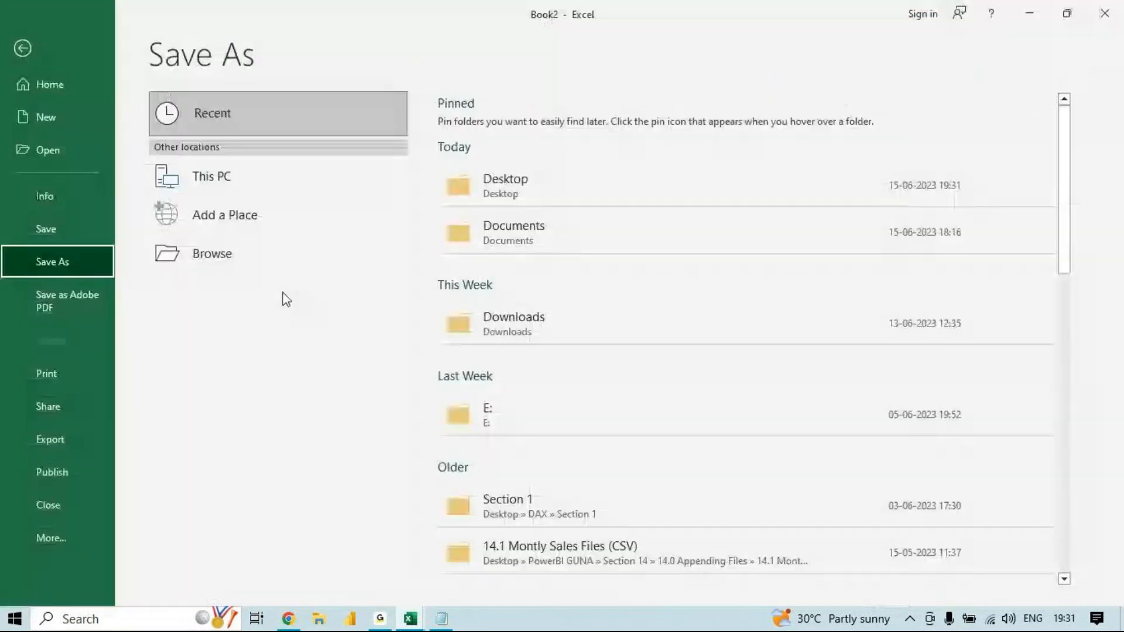
click(300, 269)
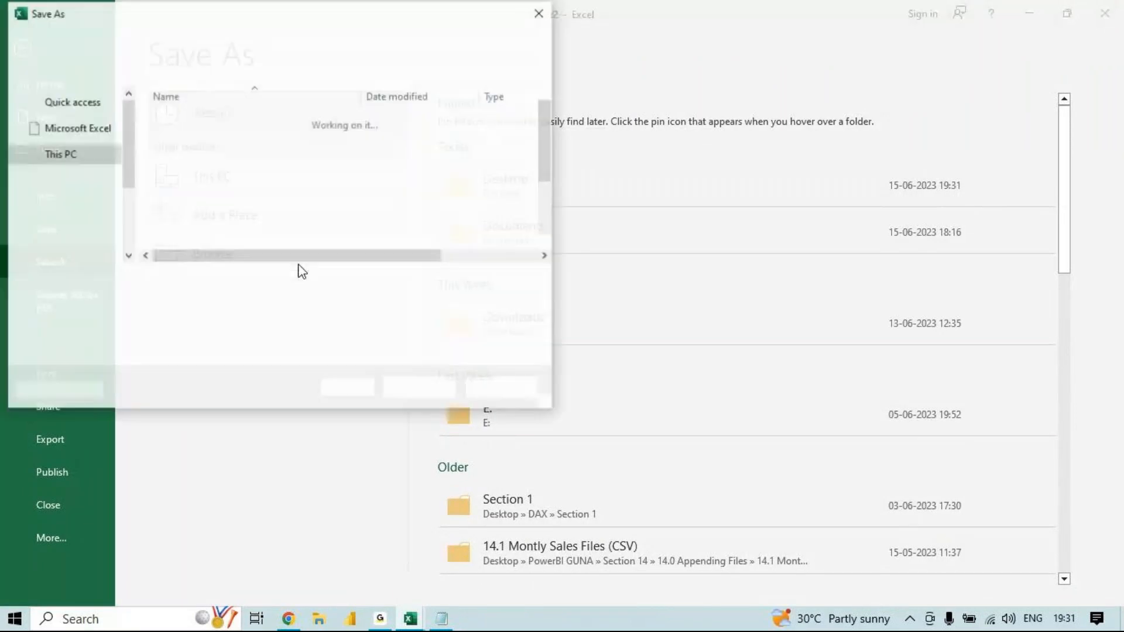
text(MCC Pivot table)
key(BackSpace)
key(BackSpace)
key(BackSpace)
key(BackSpace)
key(BackSpace)
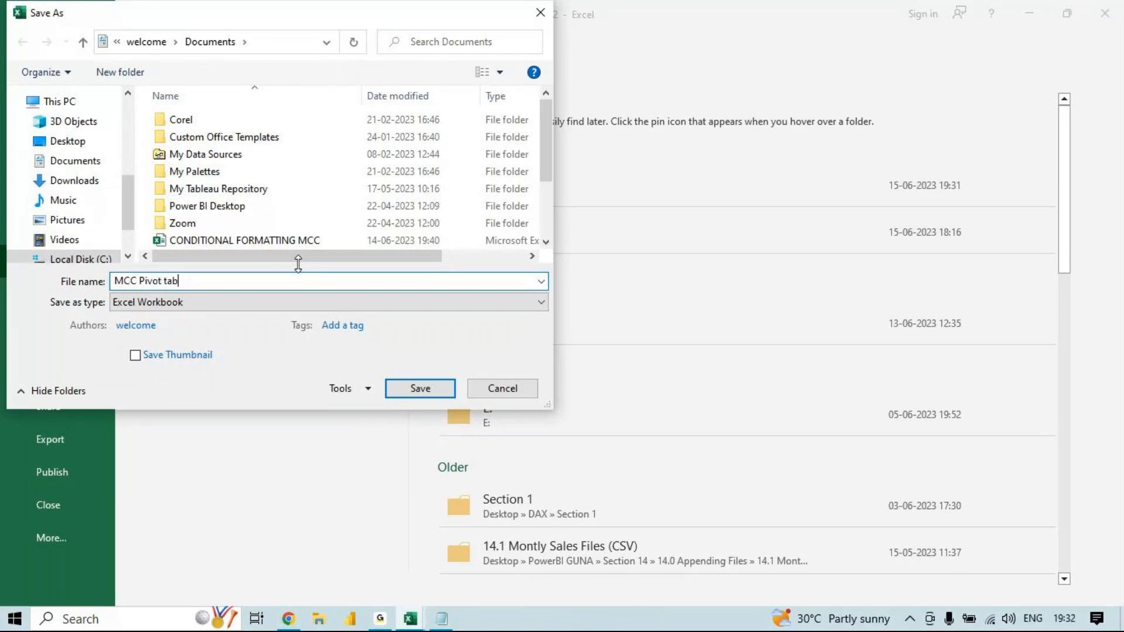
text(Table)
key(Return)
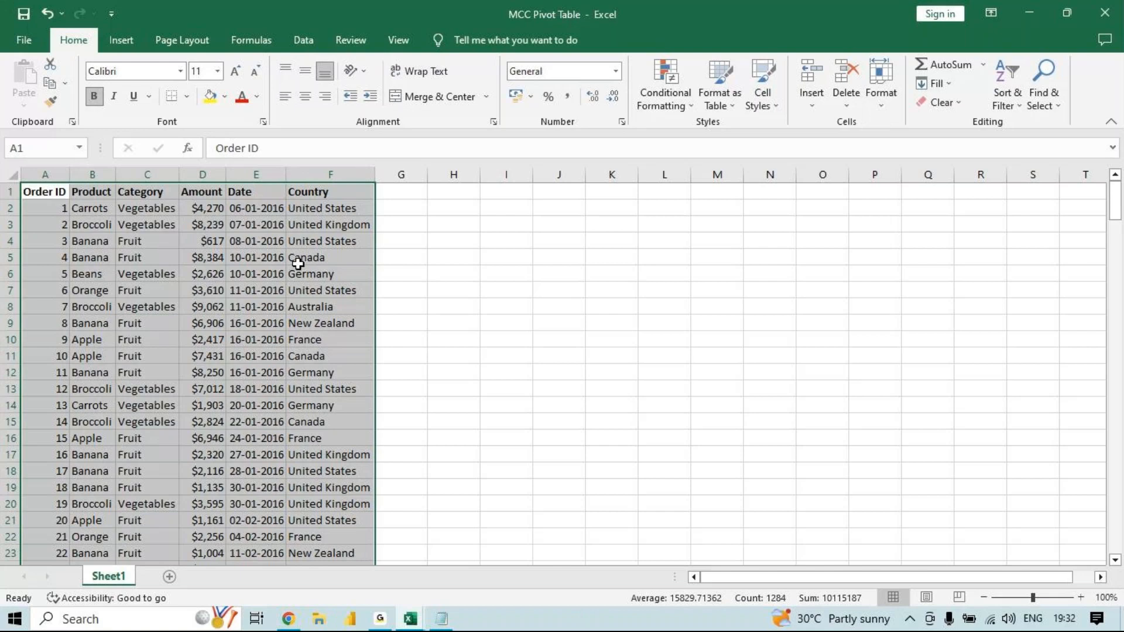
click(1105, 13)
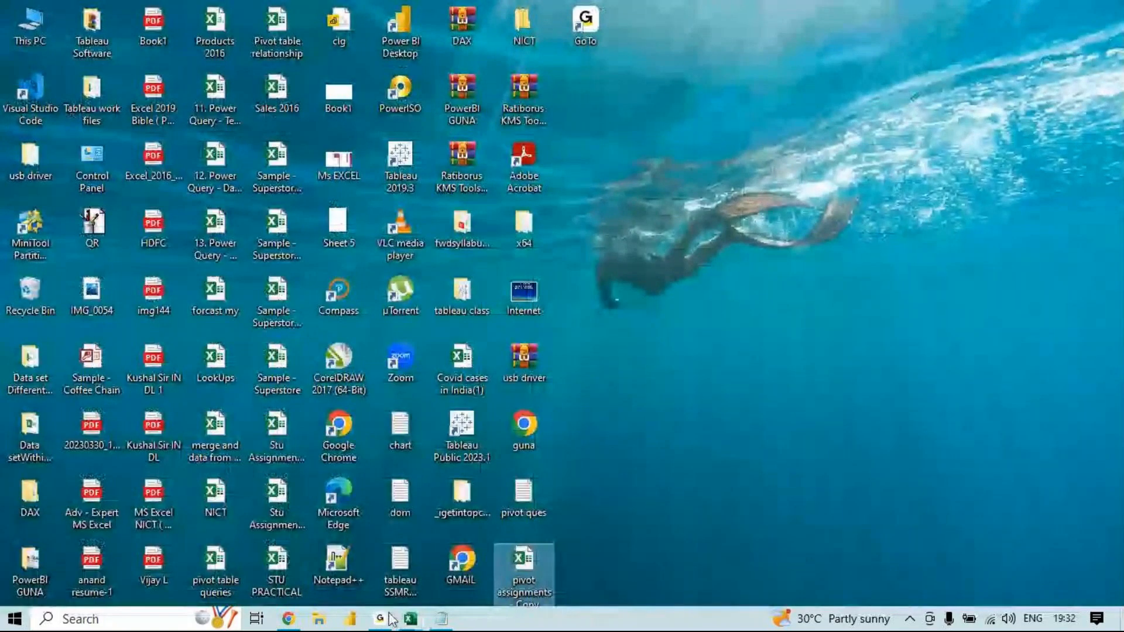
- Switch to Chrome, load WhatsApp Web in a new tab, and open the Expert Excel June2023 group chat
click(288, 619)
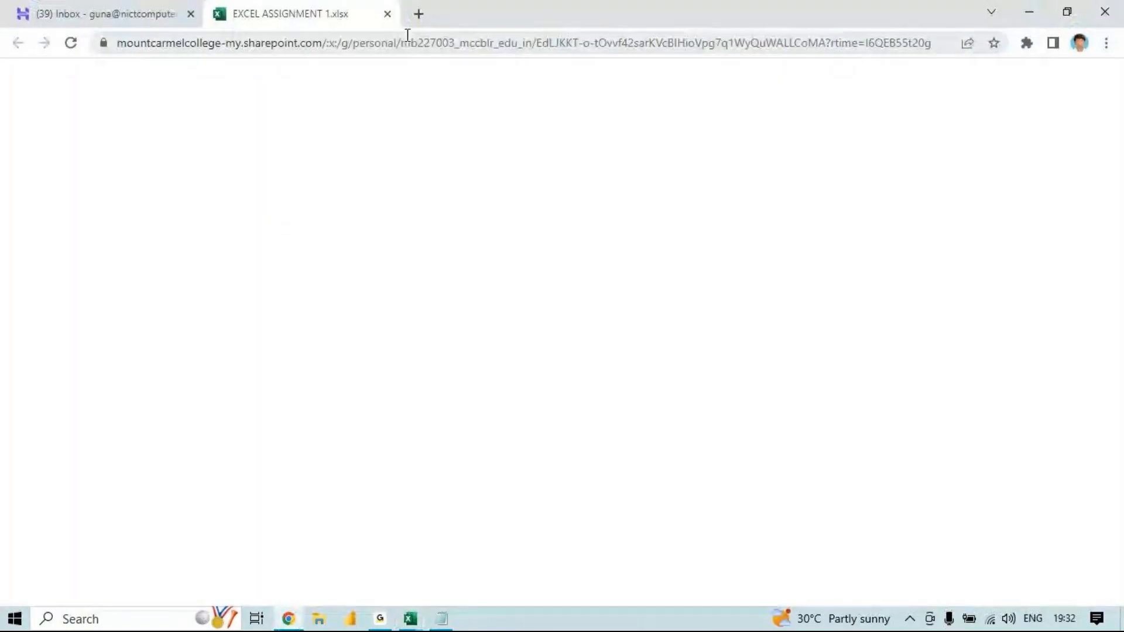
click(418, 16)
text(whatsApp)
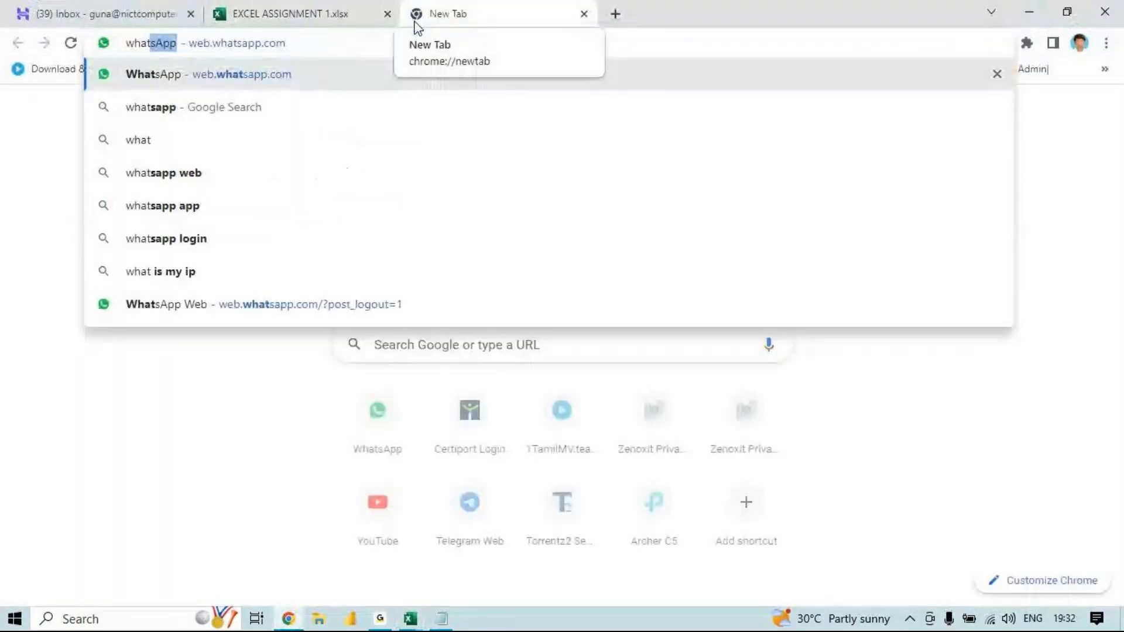
key(Return)
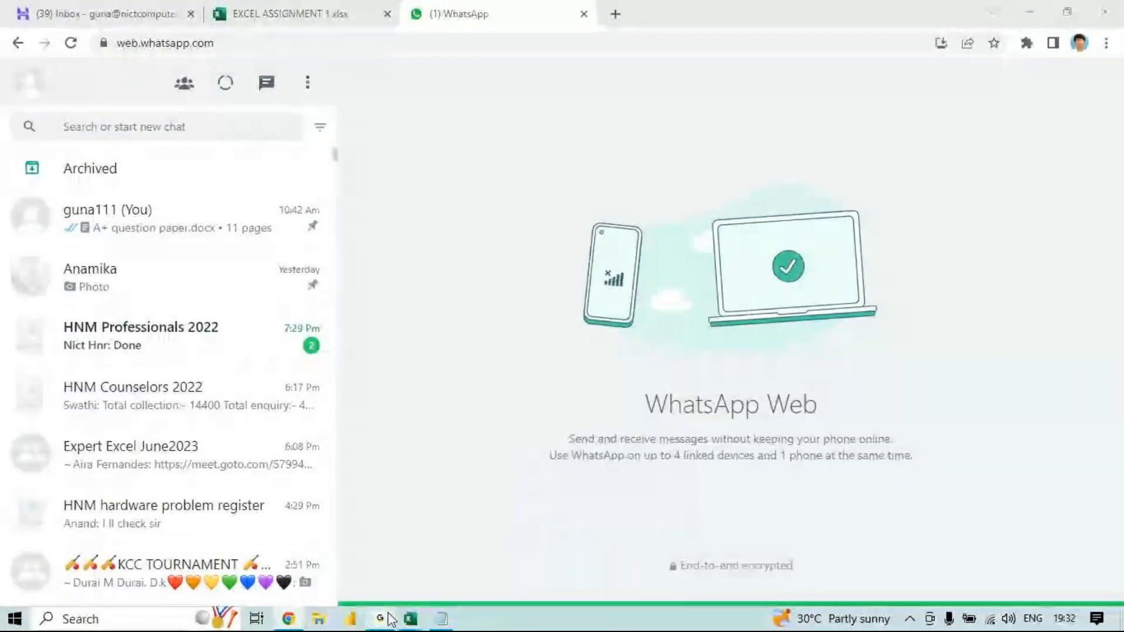
click(389, 570)
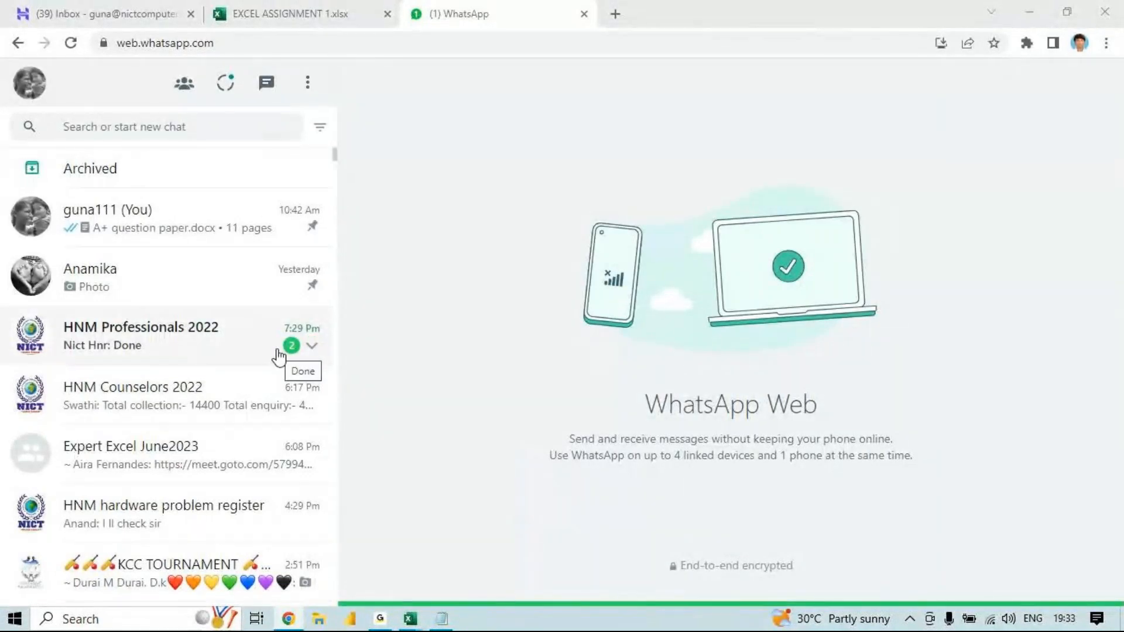
click(211, 459)
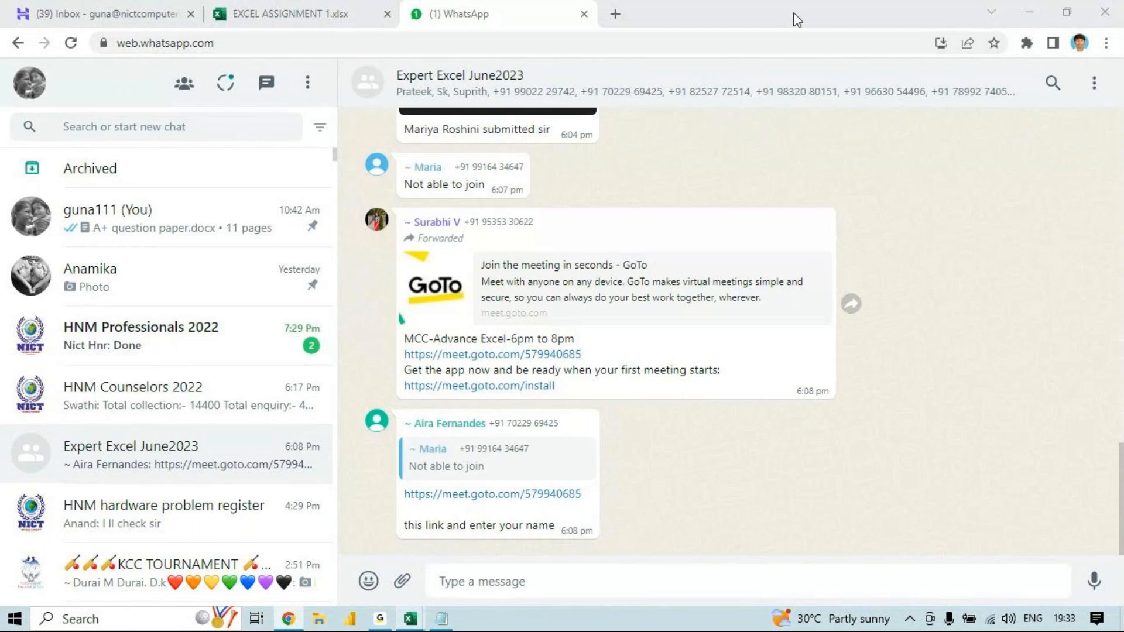
drag(795, 20, 742, 28)
double_click(743, 28)
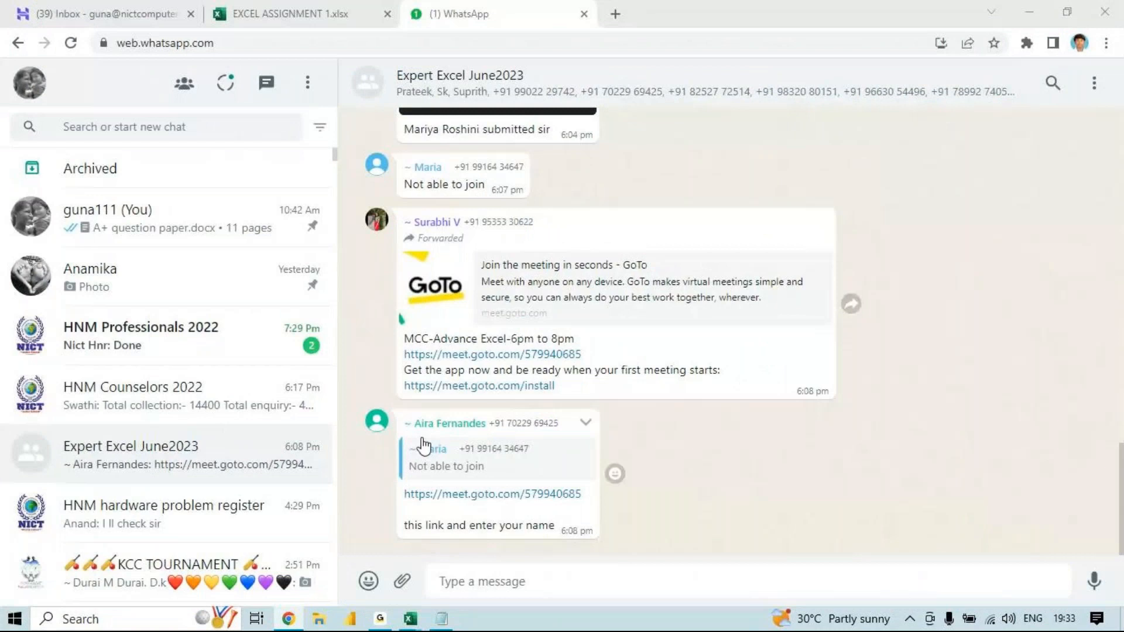
- Open File Explorer over the group chat and close the surplus duplicate windows, keeping a single Quick access window
key(super+e)
key(super+e)
key(super+e)
key(super+e)
key(super+e)
key(super+e)
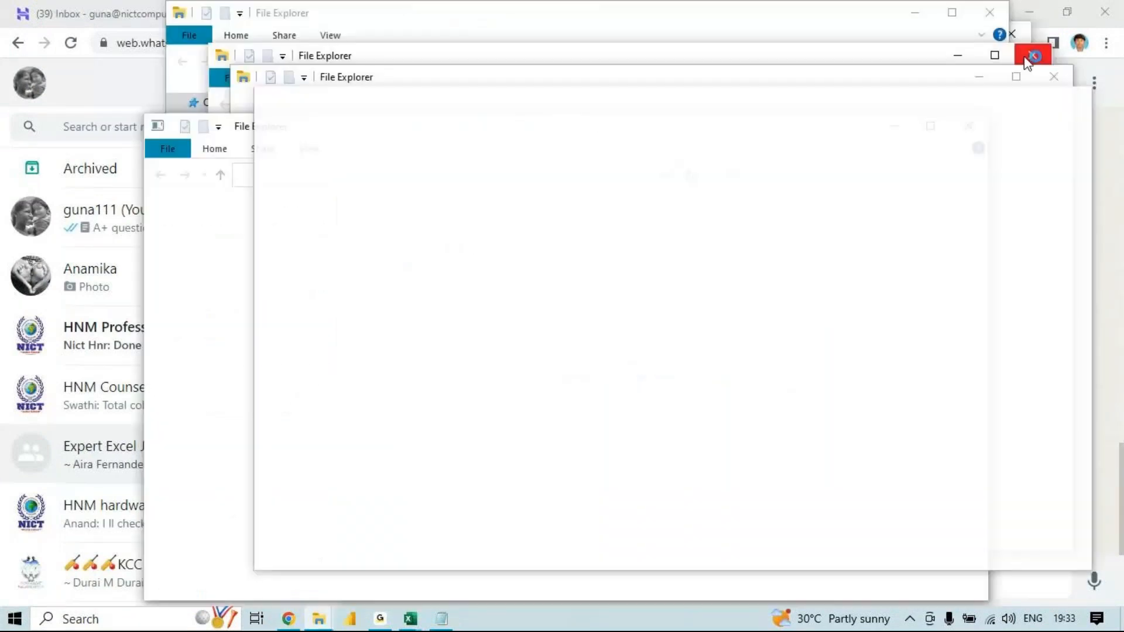
click(1028, 61)
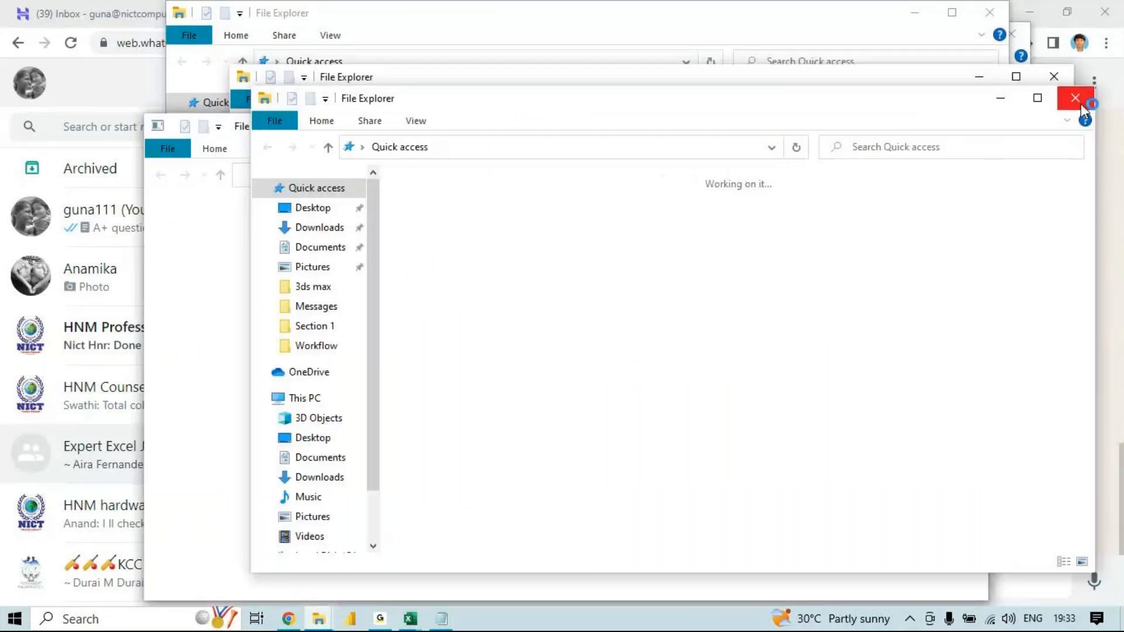
click(1081, 104)
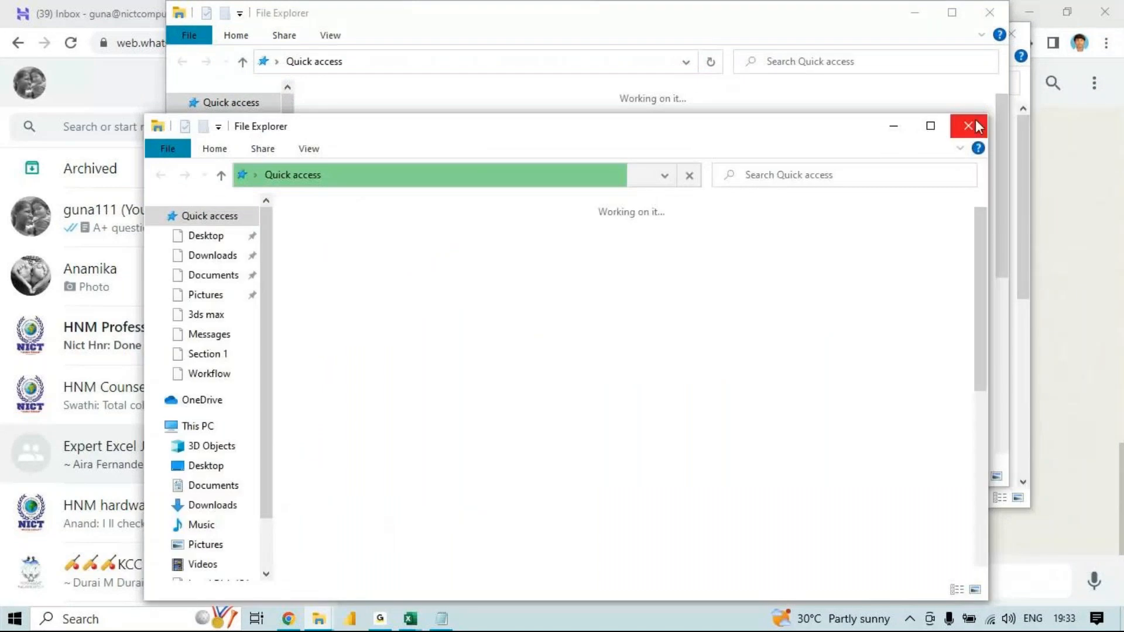
click(976, 121)
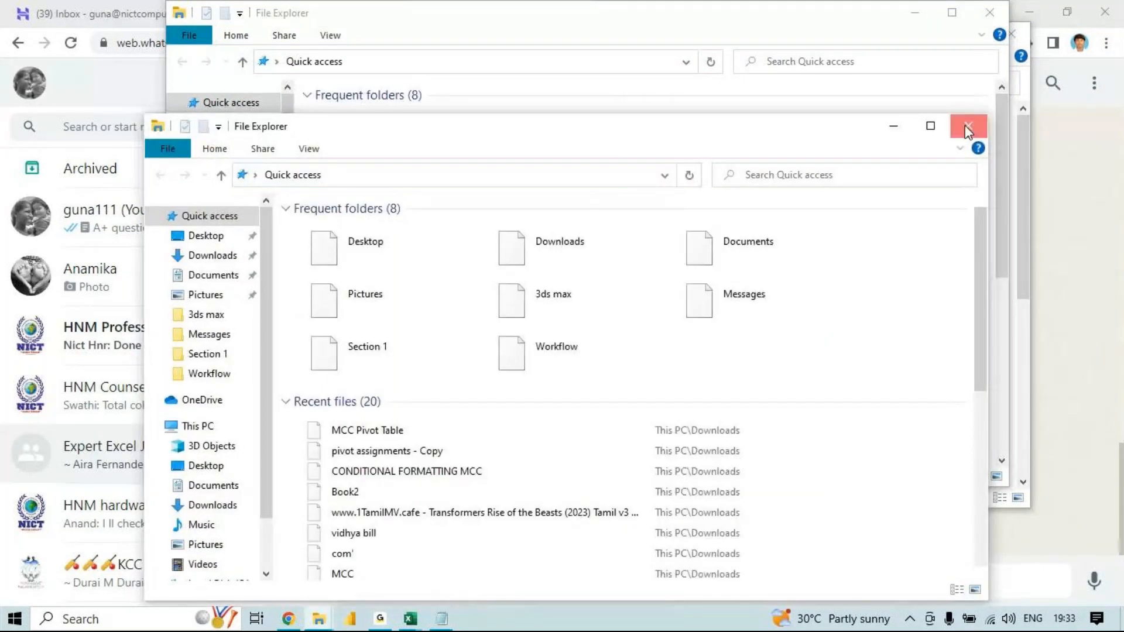
click(968, 128)
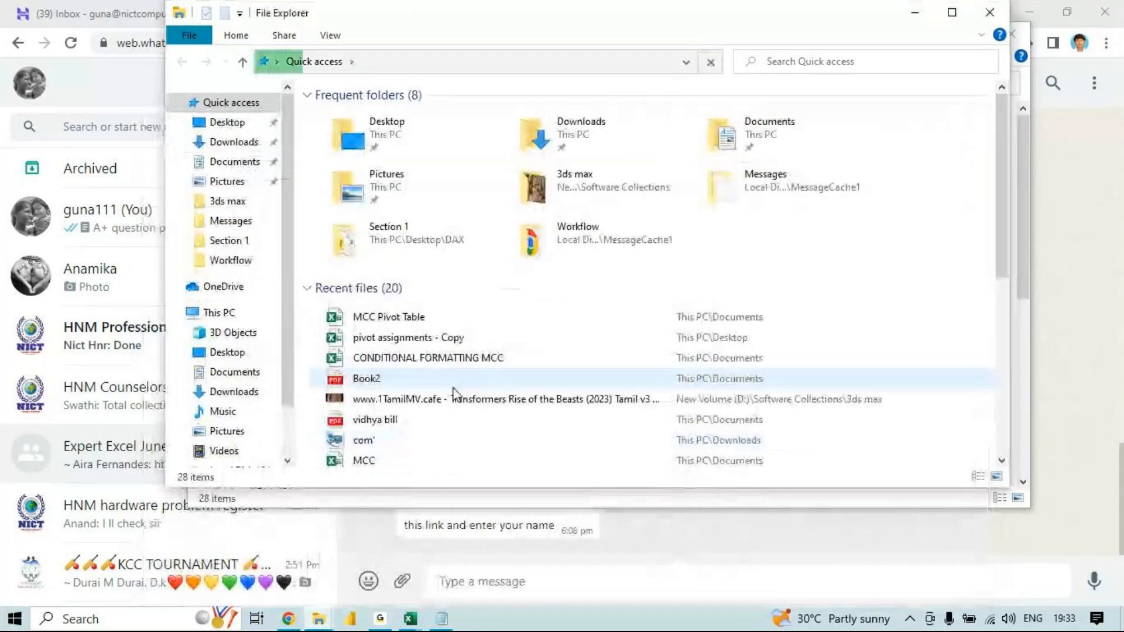
click(999, 14)
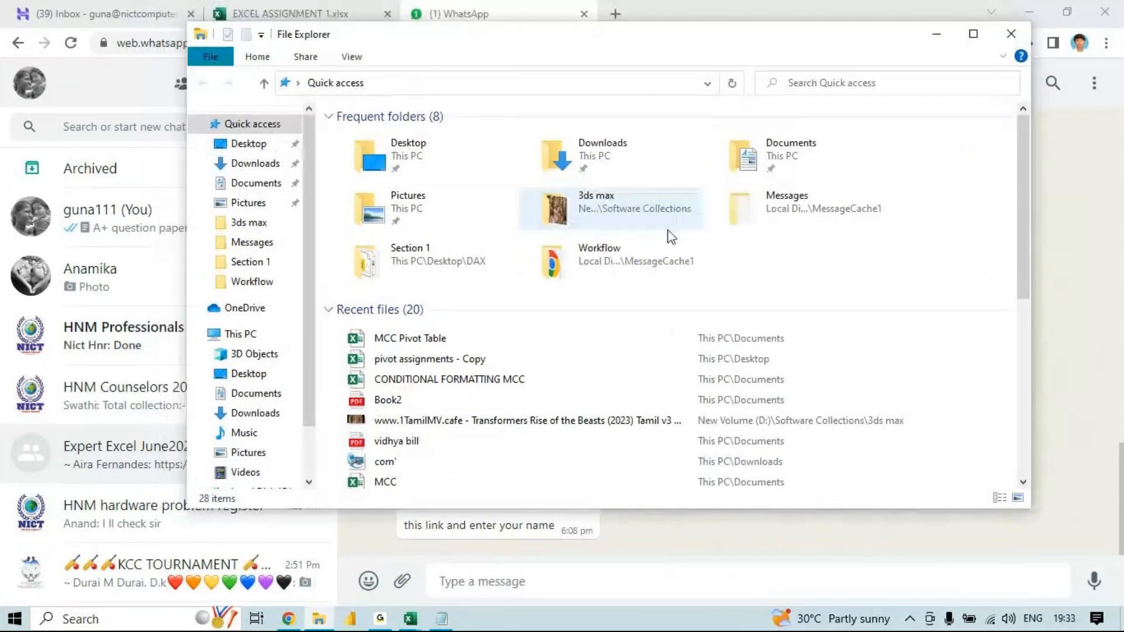
- Attach the MCC Pivot Table workbook from the recent files to the Expert Excel June2023 chat and send it
click(474, 347)
drag(475, 347, 515, 557)
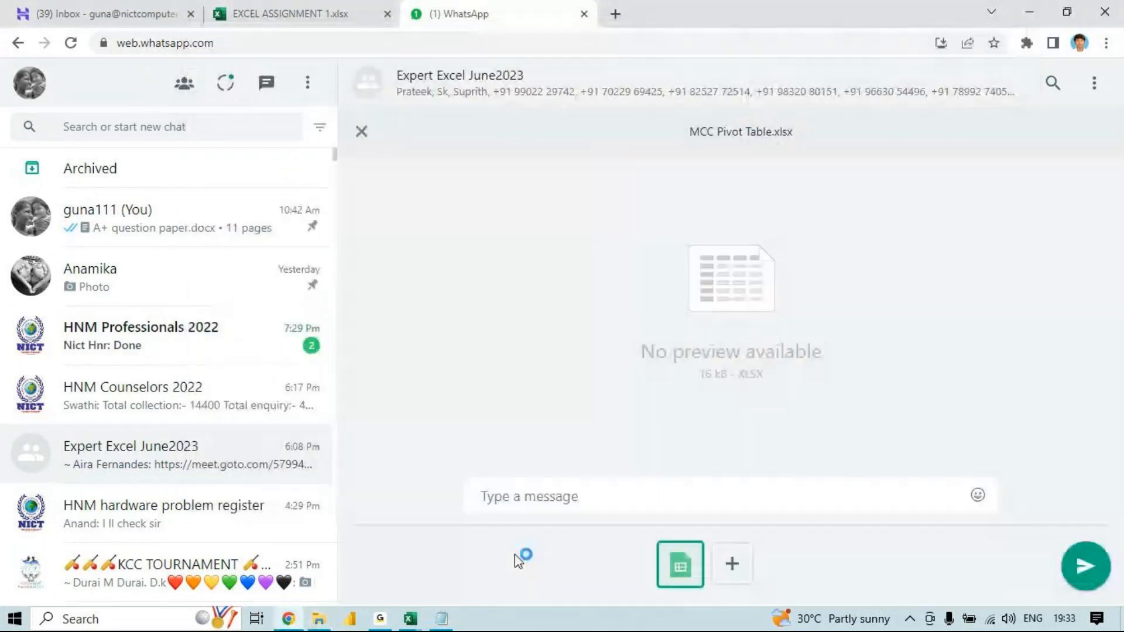
click(1082, 569)
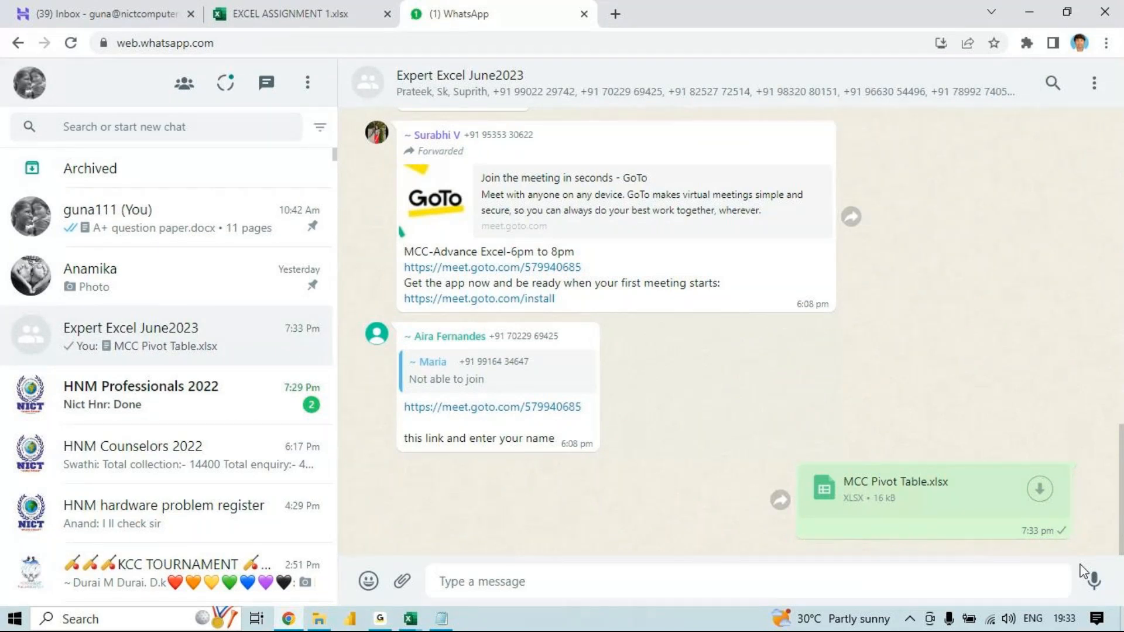
- Minimise the Chrome and File Explorer windows to return to the desktop
click(1028, 9)
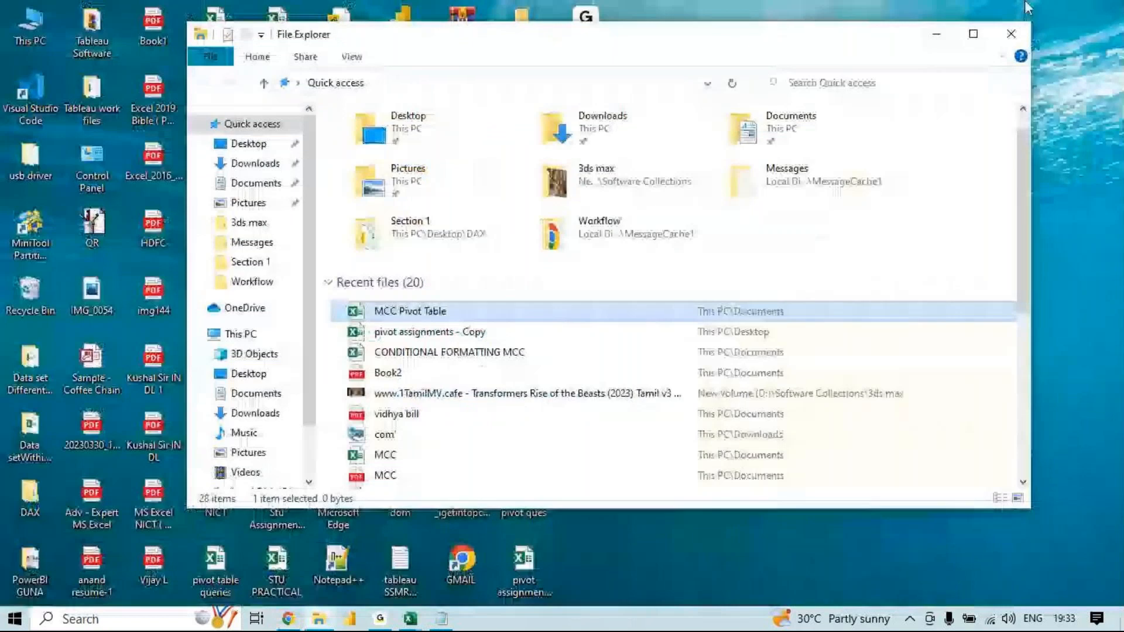
click(941, 37)
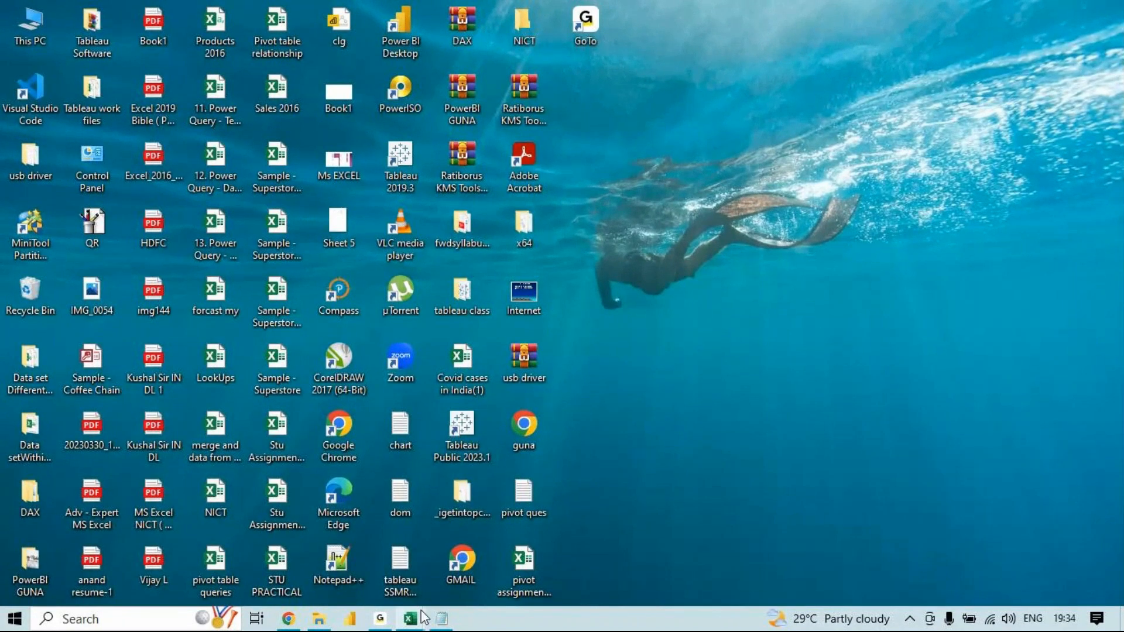
mouse_move(288, 618)
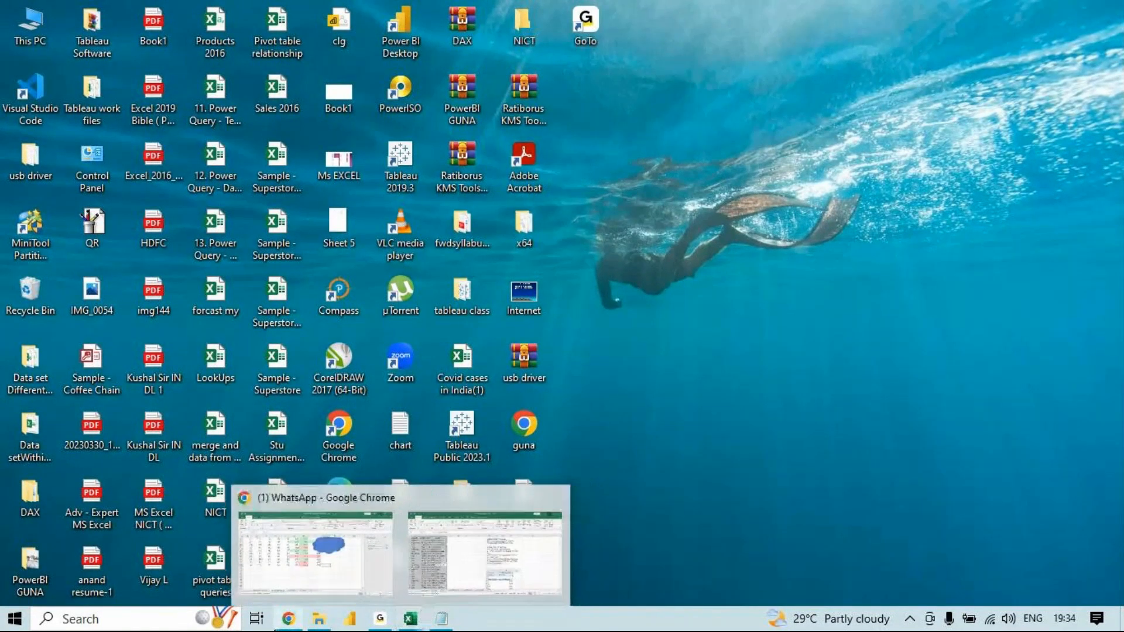
mouse_move(380, 618)
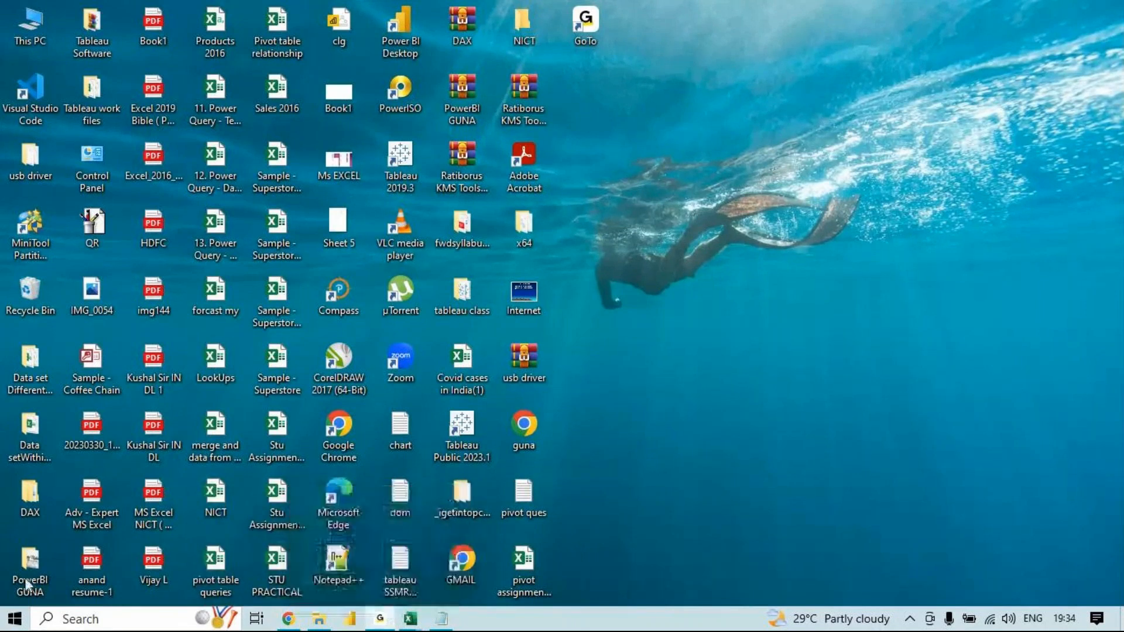